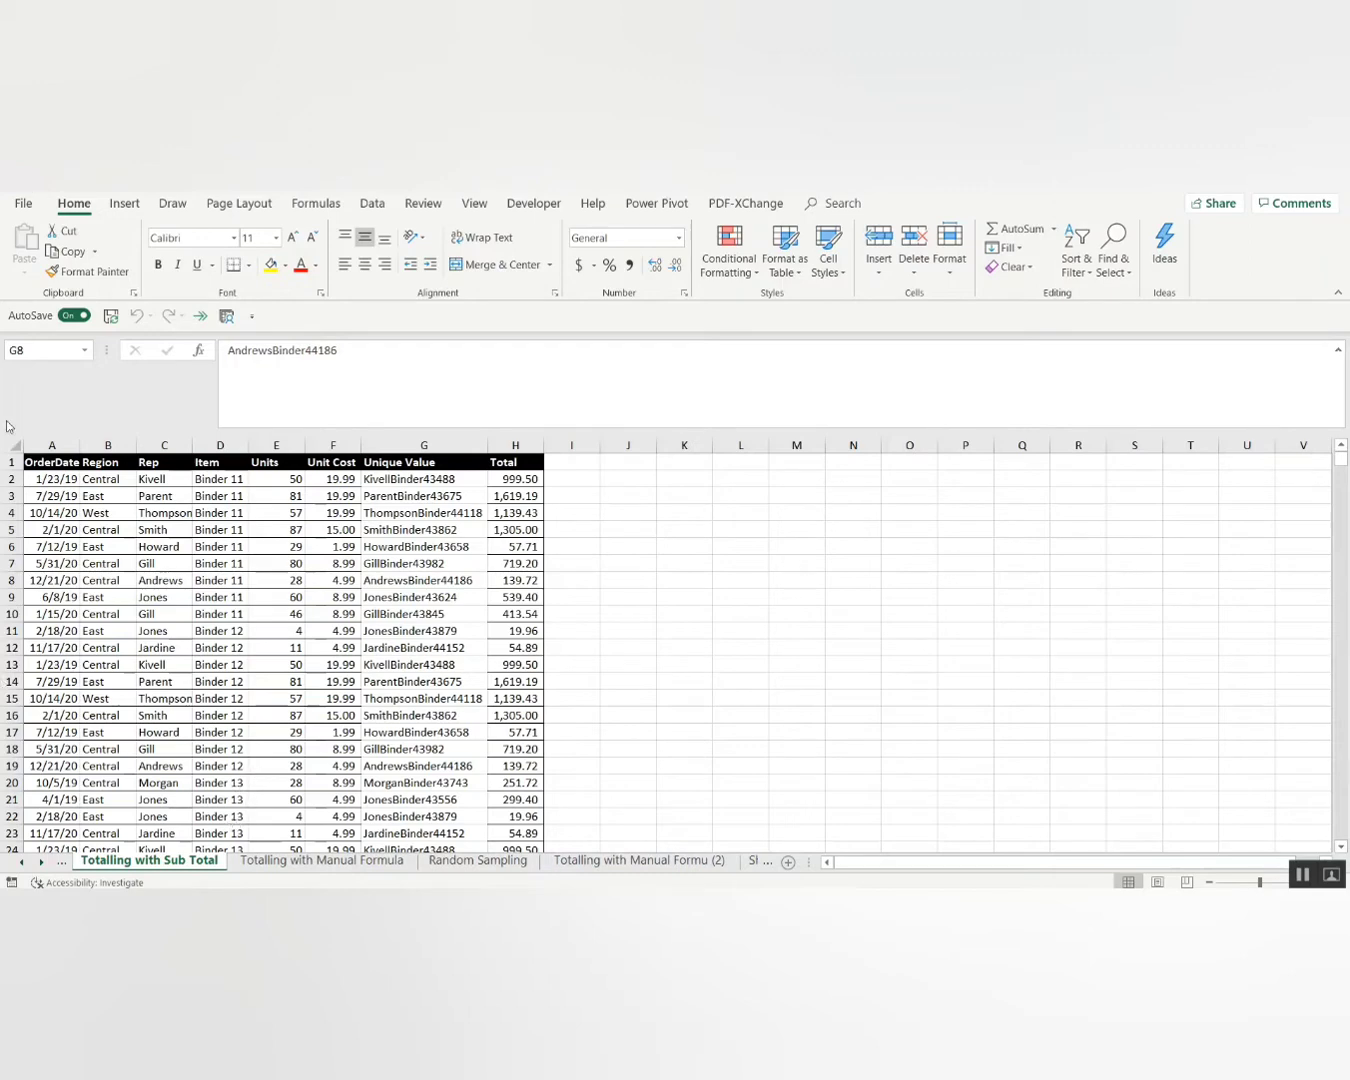
Select the whole order table from A1 to row 1377 and open the Sort dialog.
click(42, 463)
key(ctrl+shift+Right)
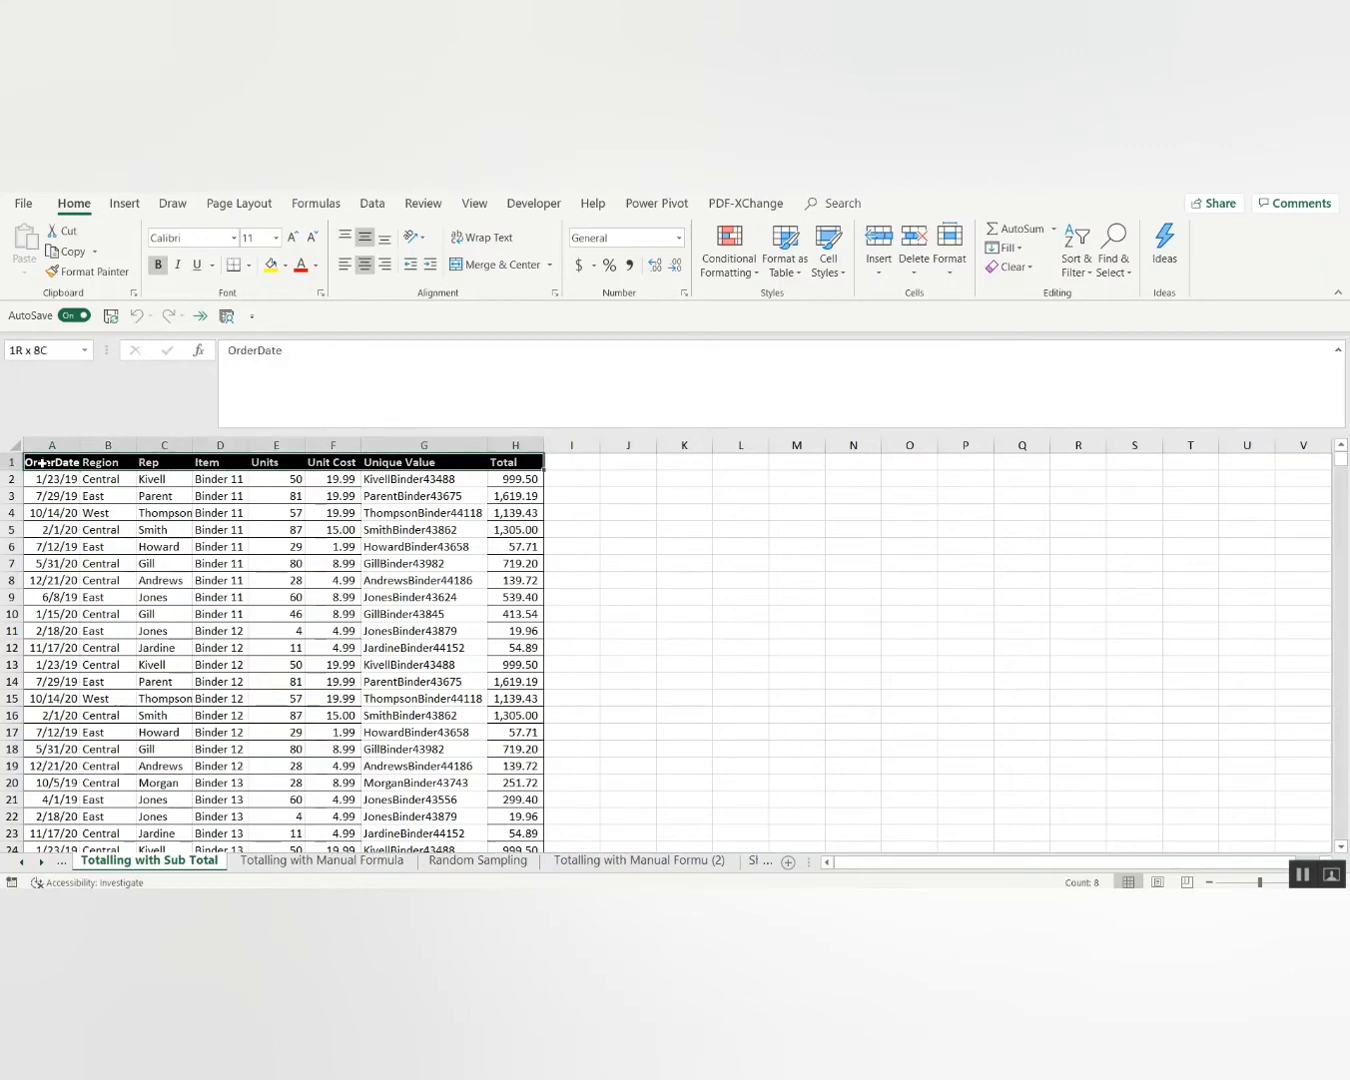
key(ctrl+shift+Down)
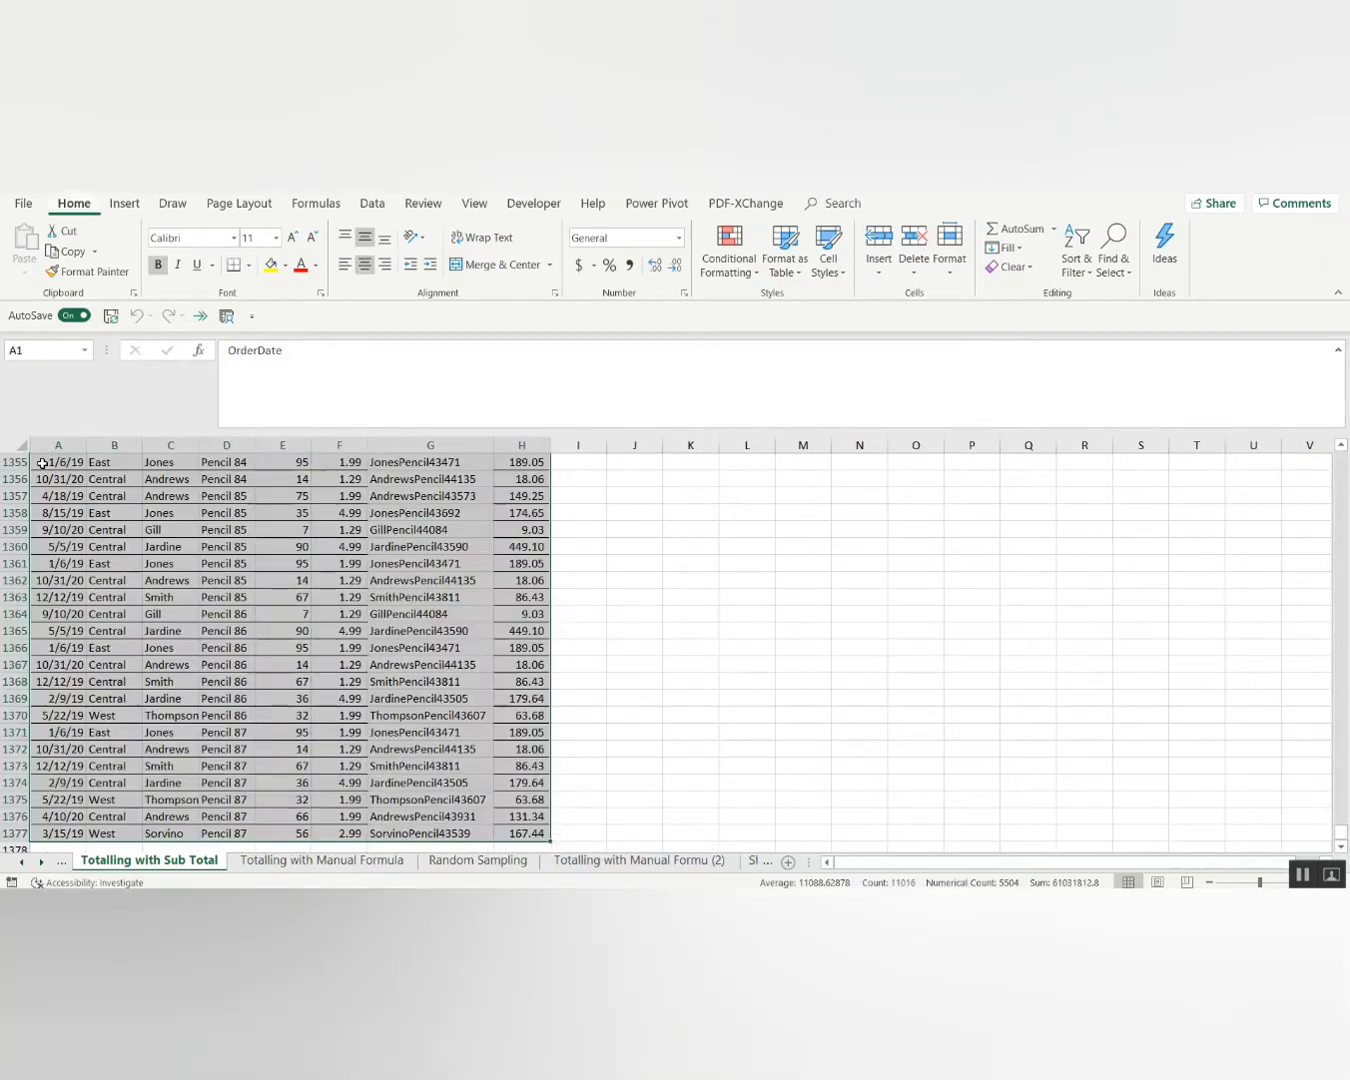
key(alt+d)
key(s)
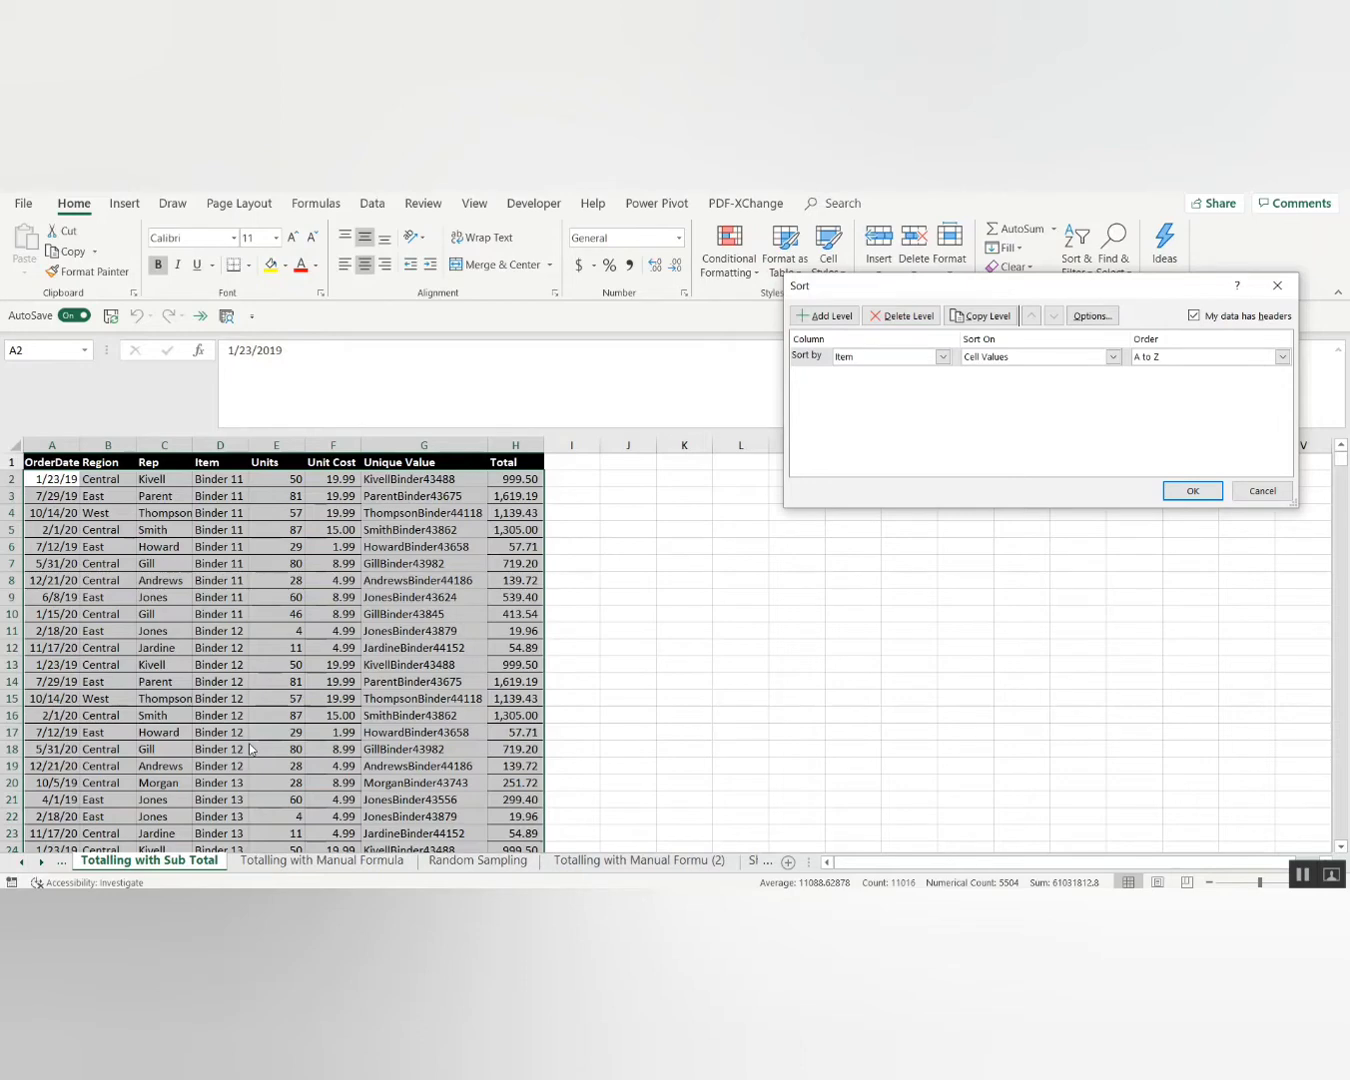
Sort the order table by Item from A to Z.
click(856, 358)
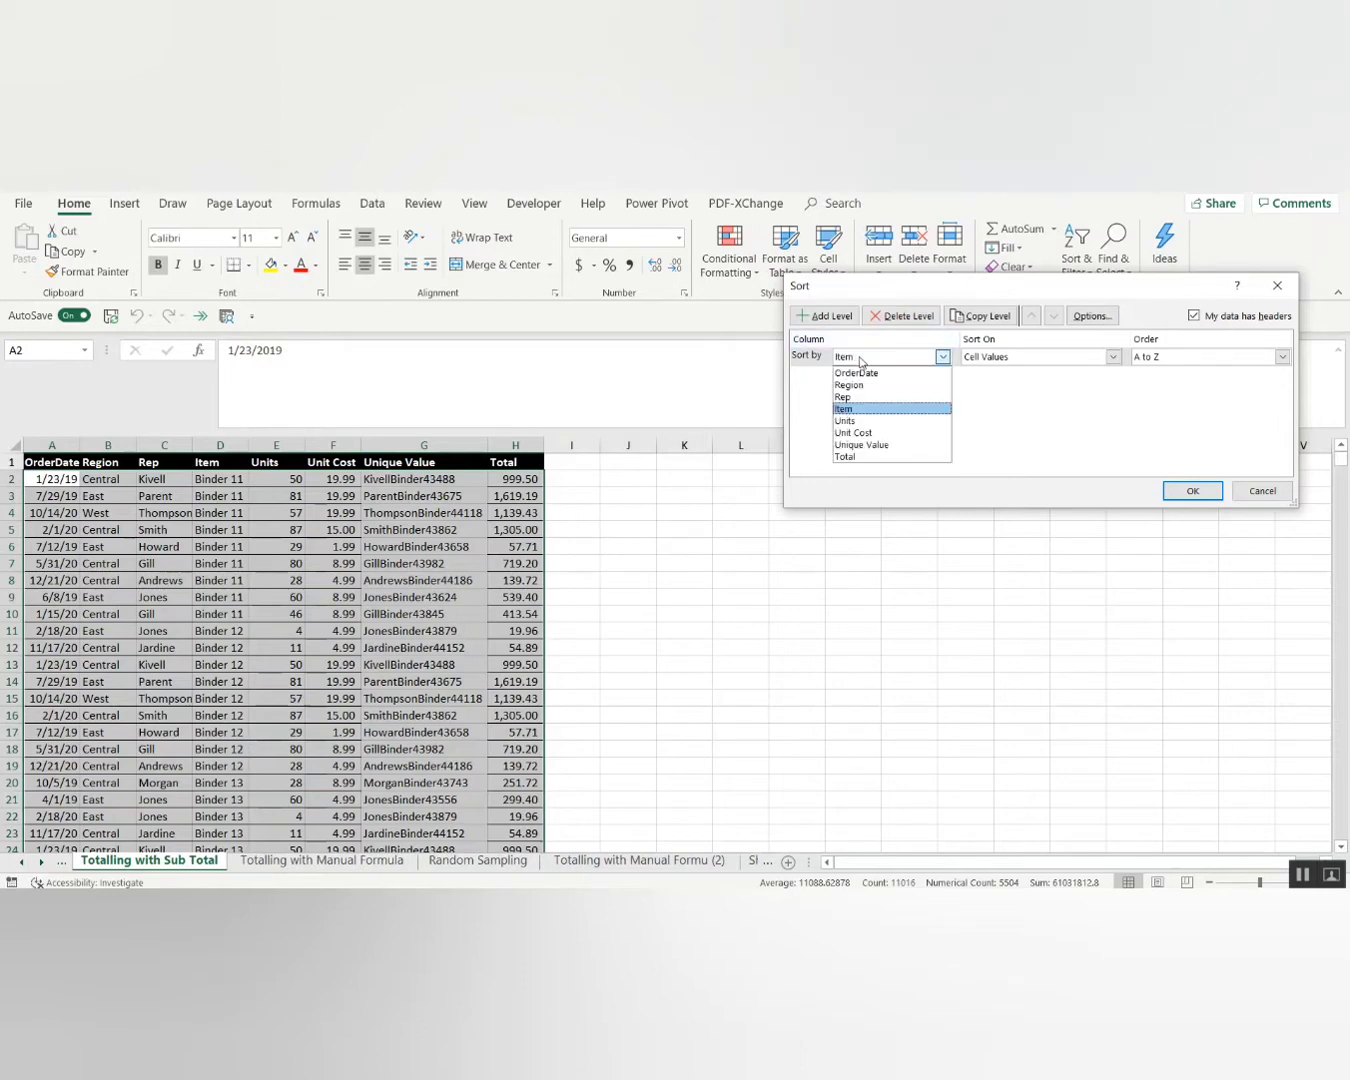
click(859, 410)
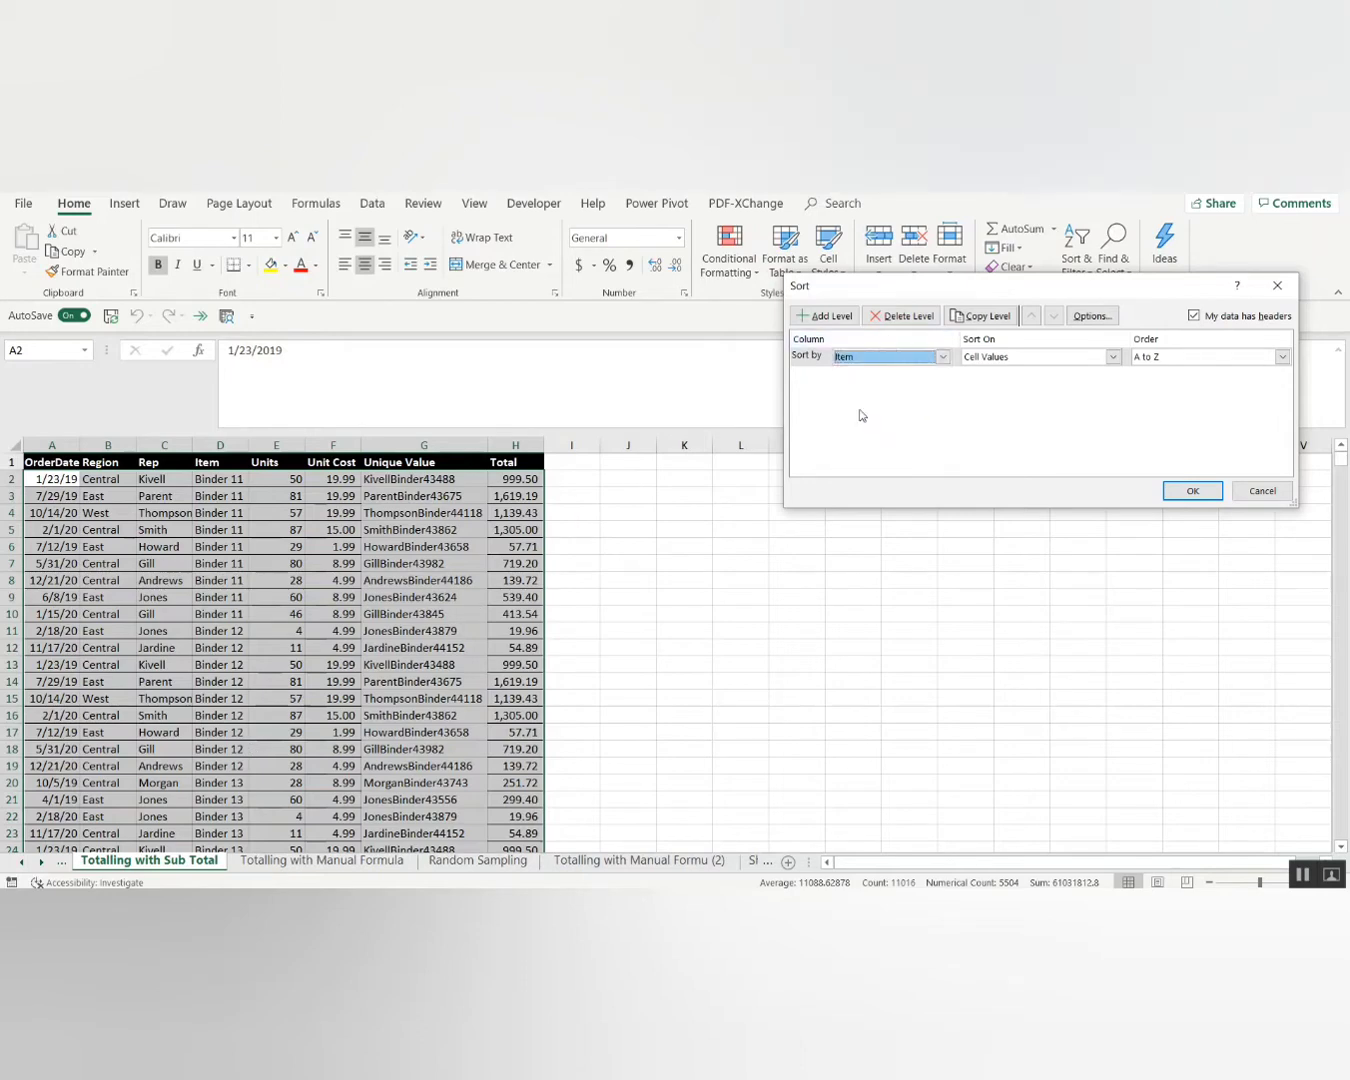
click(1189, 492)
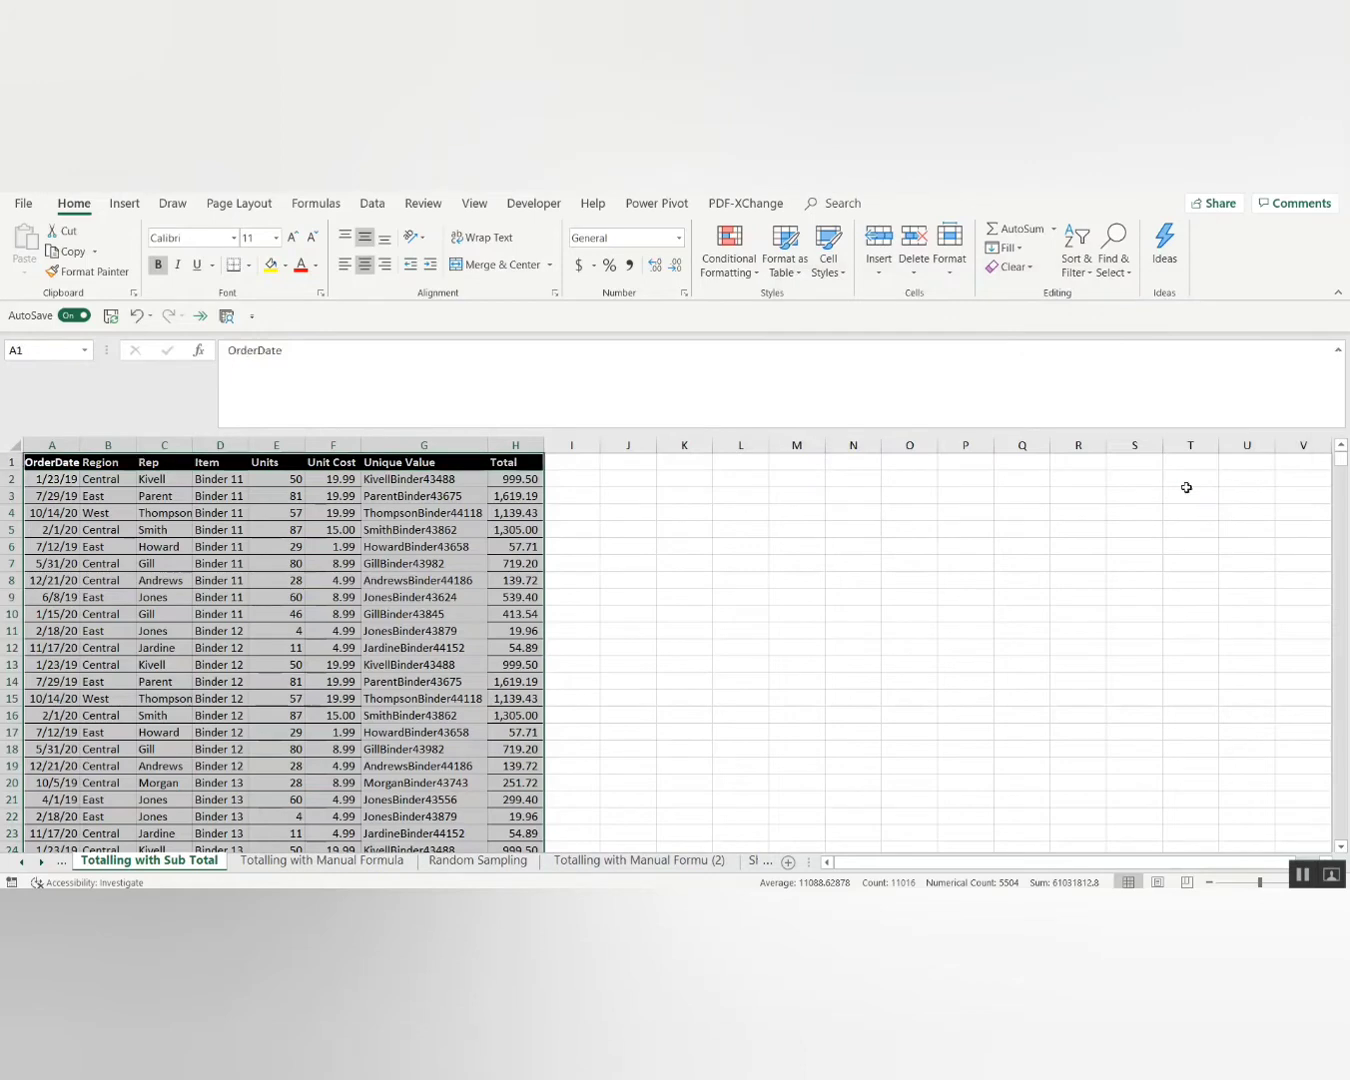
Reselect the full table A1:H1377 starting from the OrderDate header.
key(Down)
key(Up)
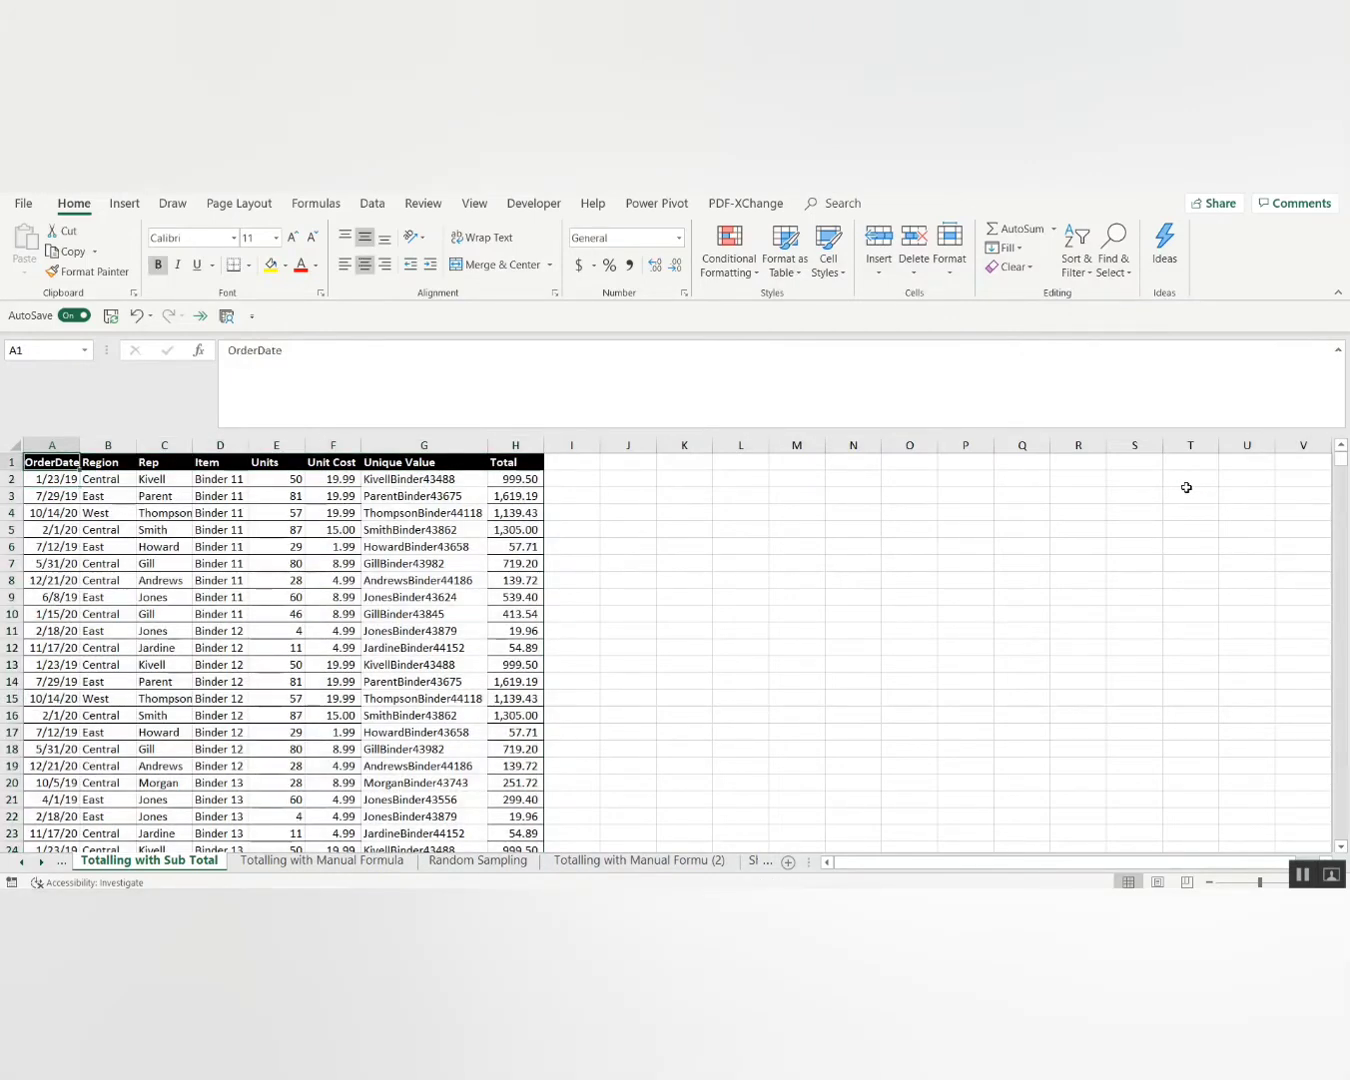
key(ctrl+shift+Right)
key(ctrl+shift+Down)
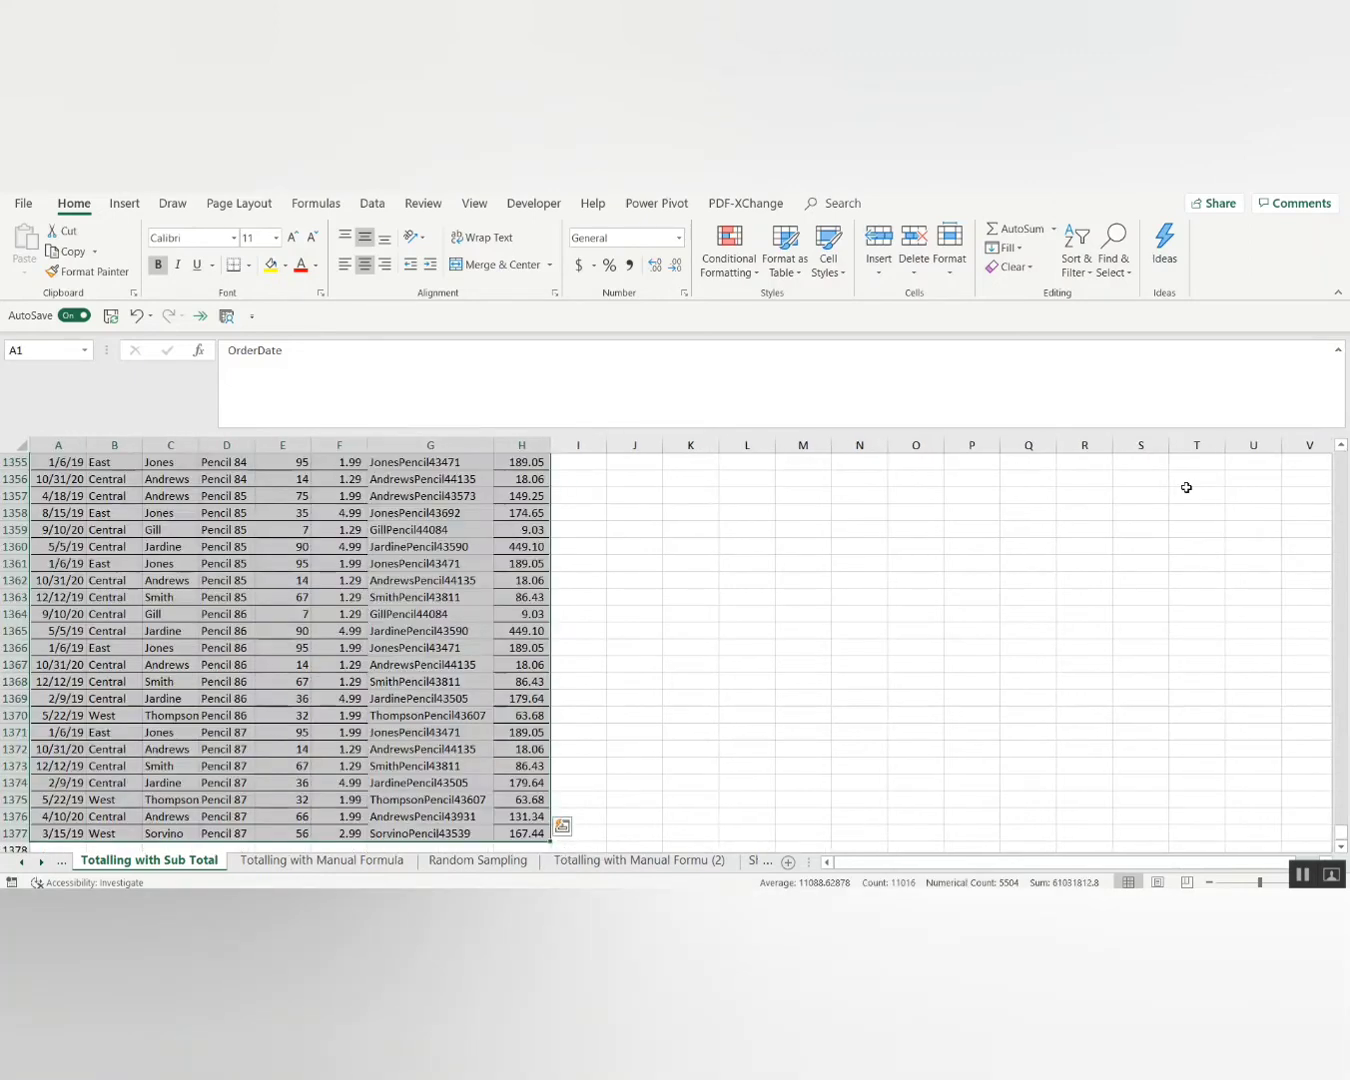
Insert Sum subtotals of the Total column at each change in Item.
click(373, 207)
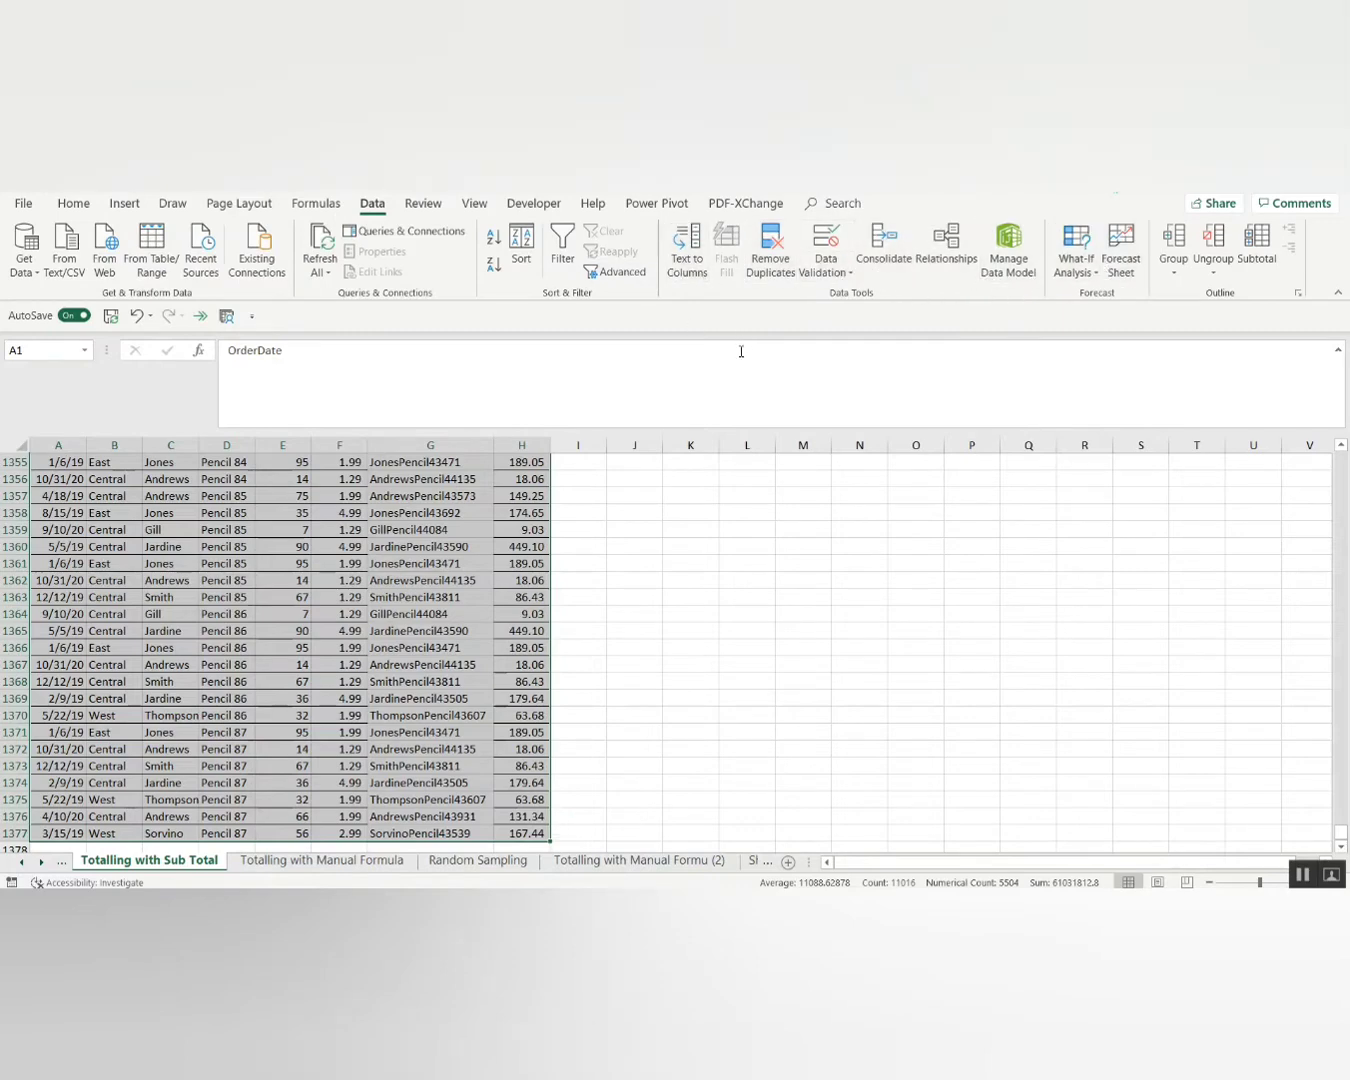
click(1254, 248)
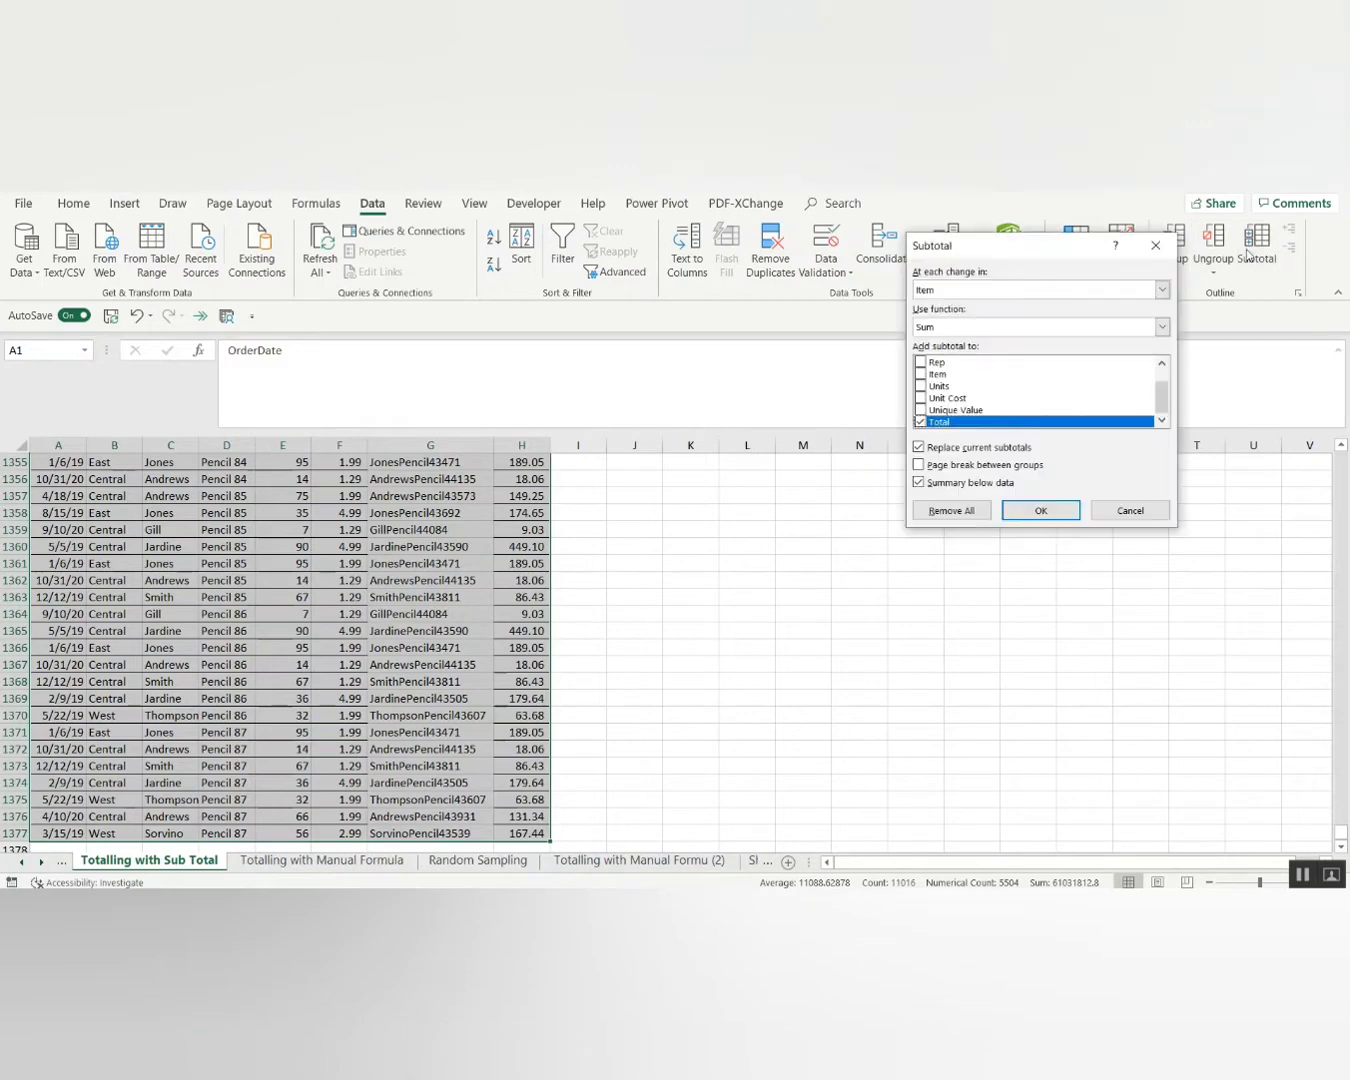
click(941, 293)
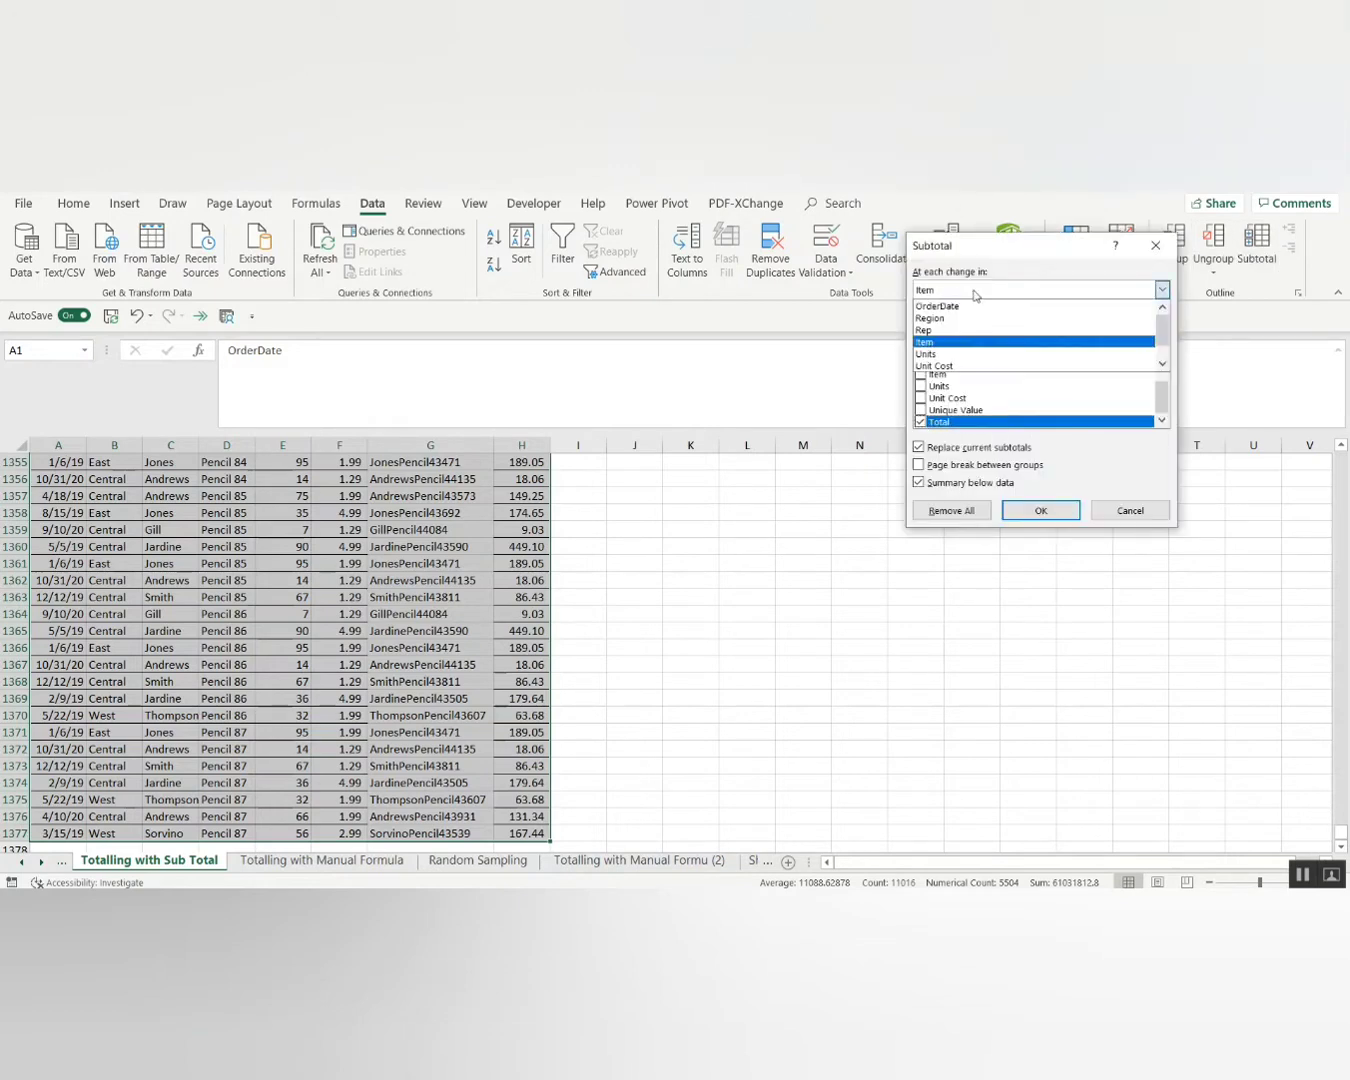
click(940, 342)
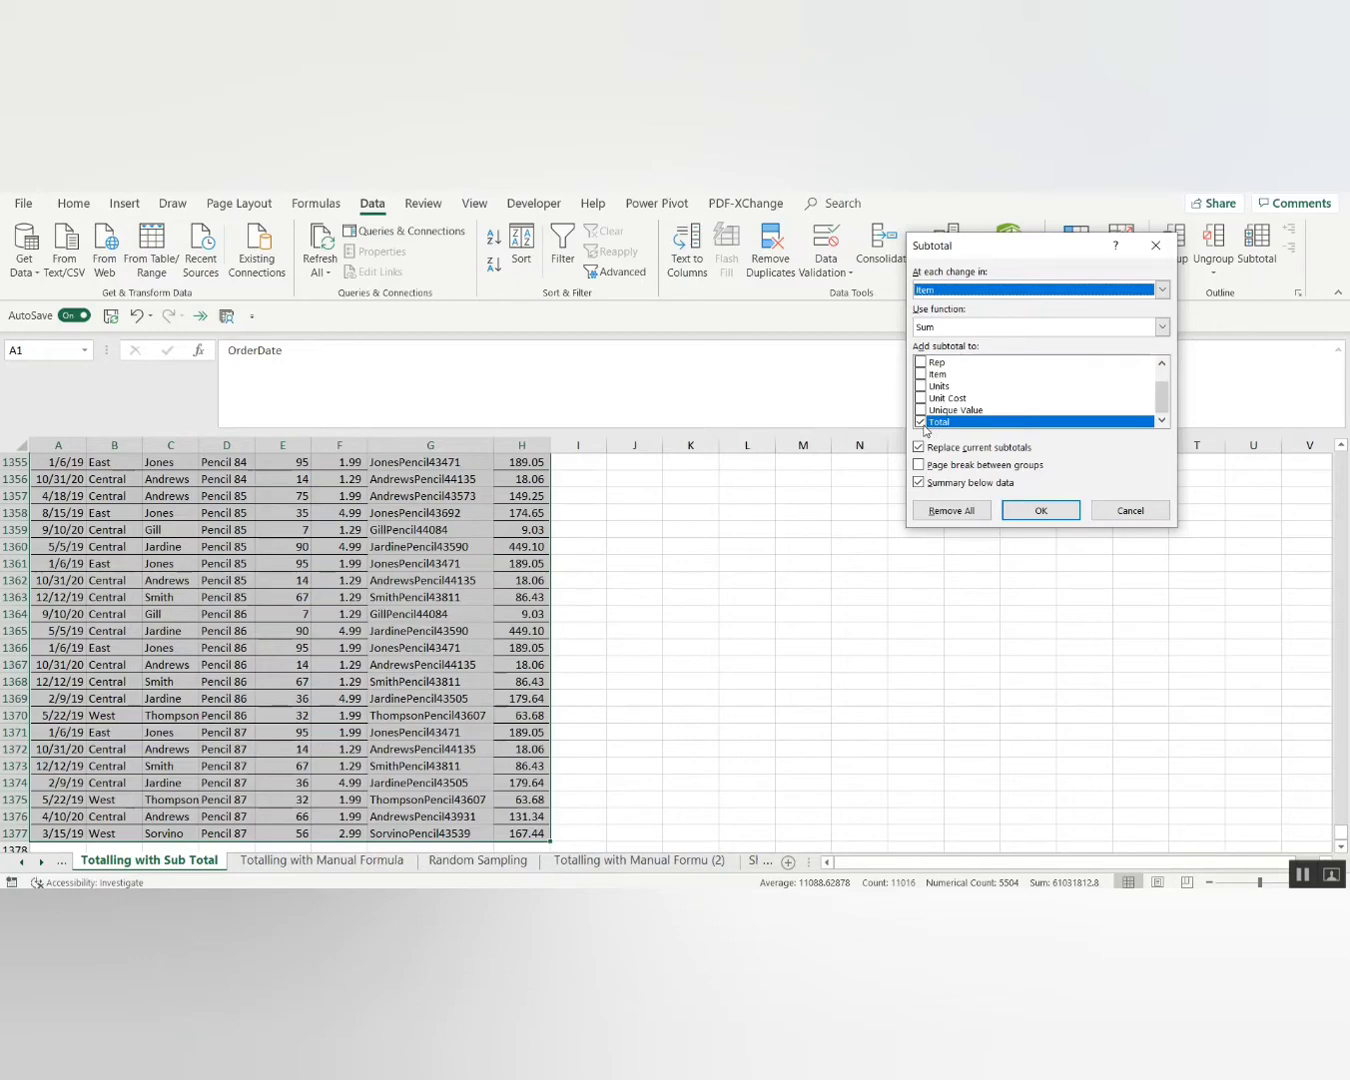
click(921, 386)
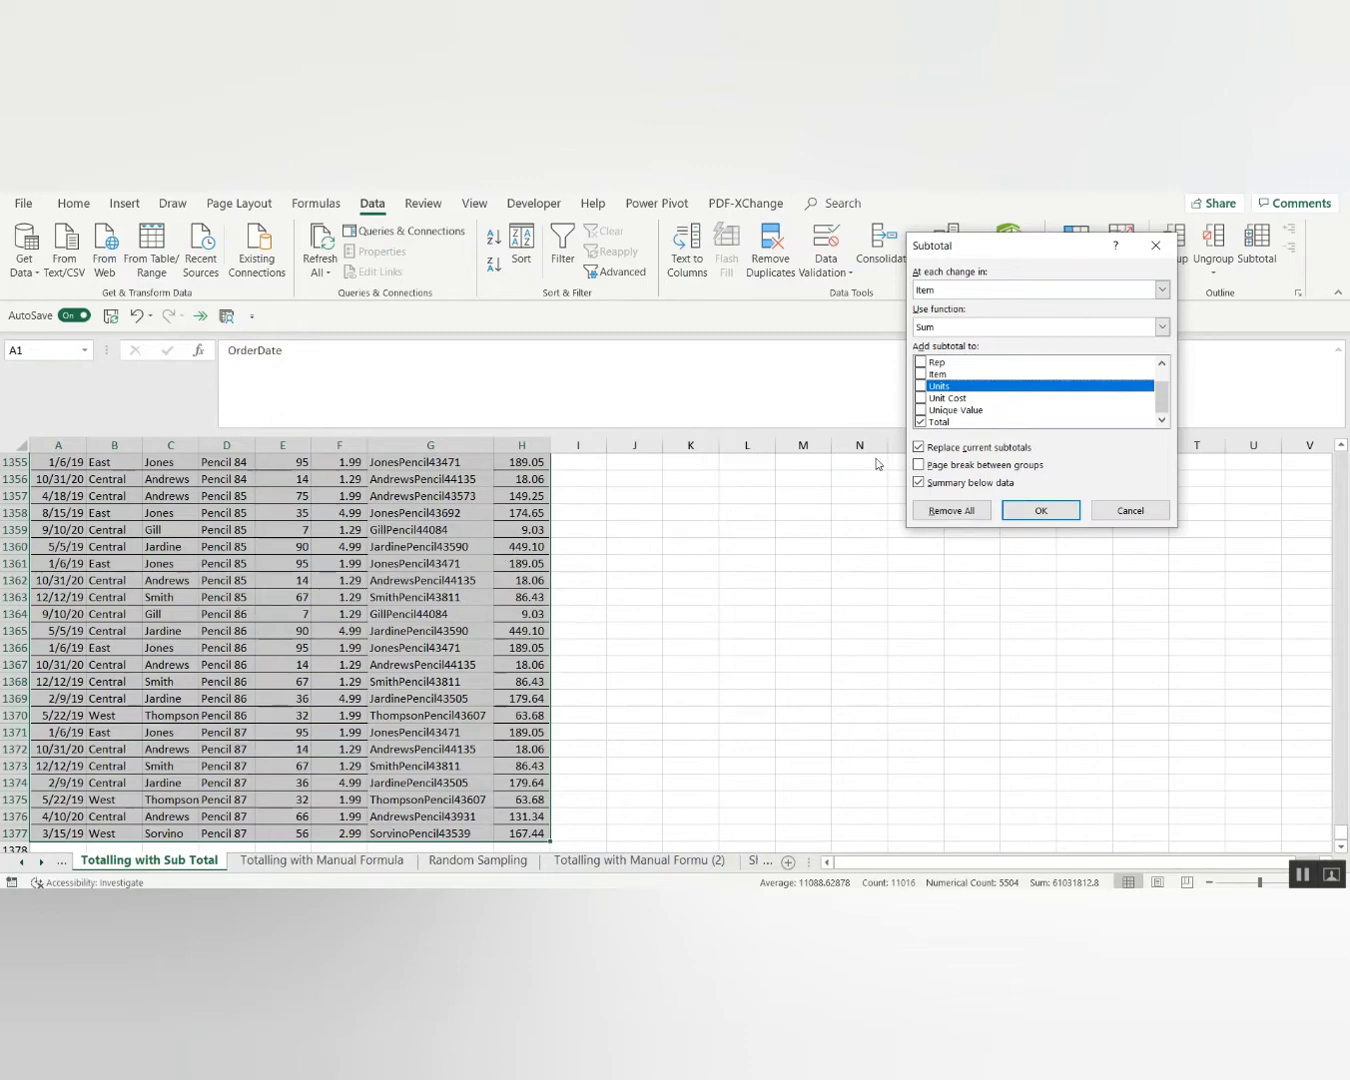
click(1037, 512)
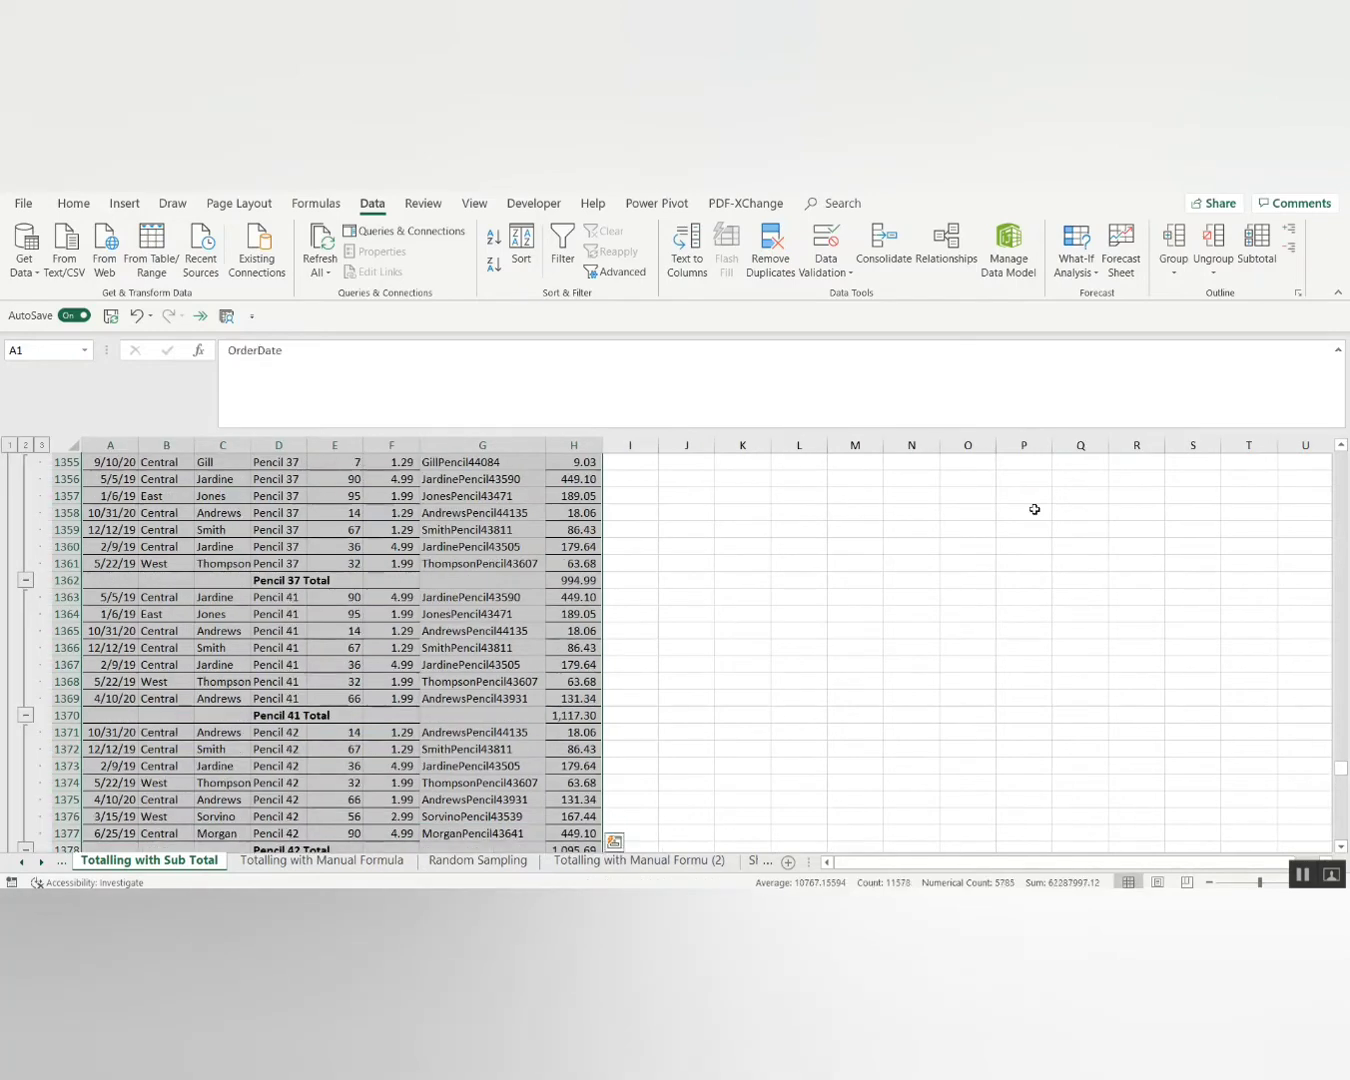
Browse the subtotal rows such as Binder 11 Total, then return to A1.
key(Page_Up)
key(Page_Up)
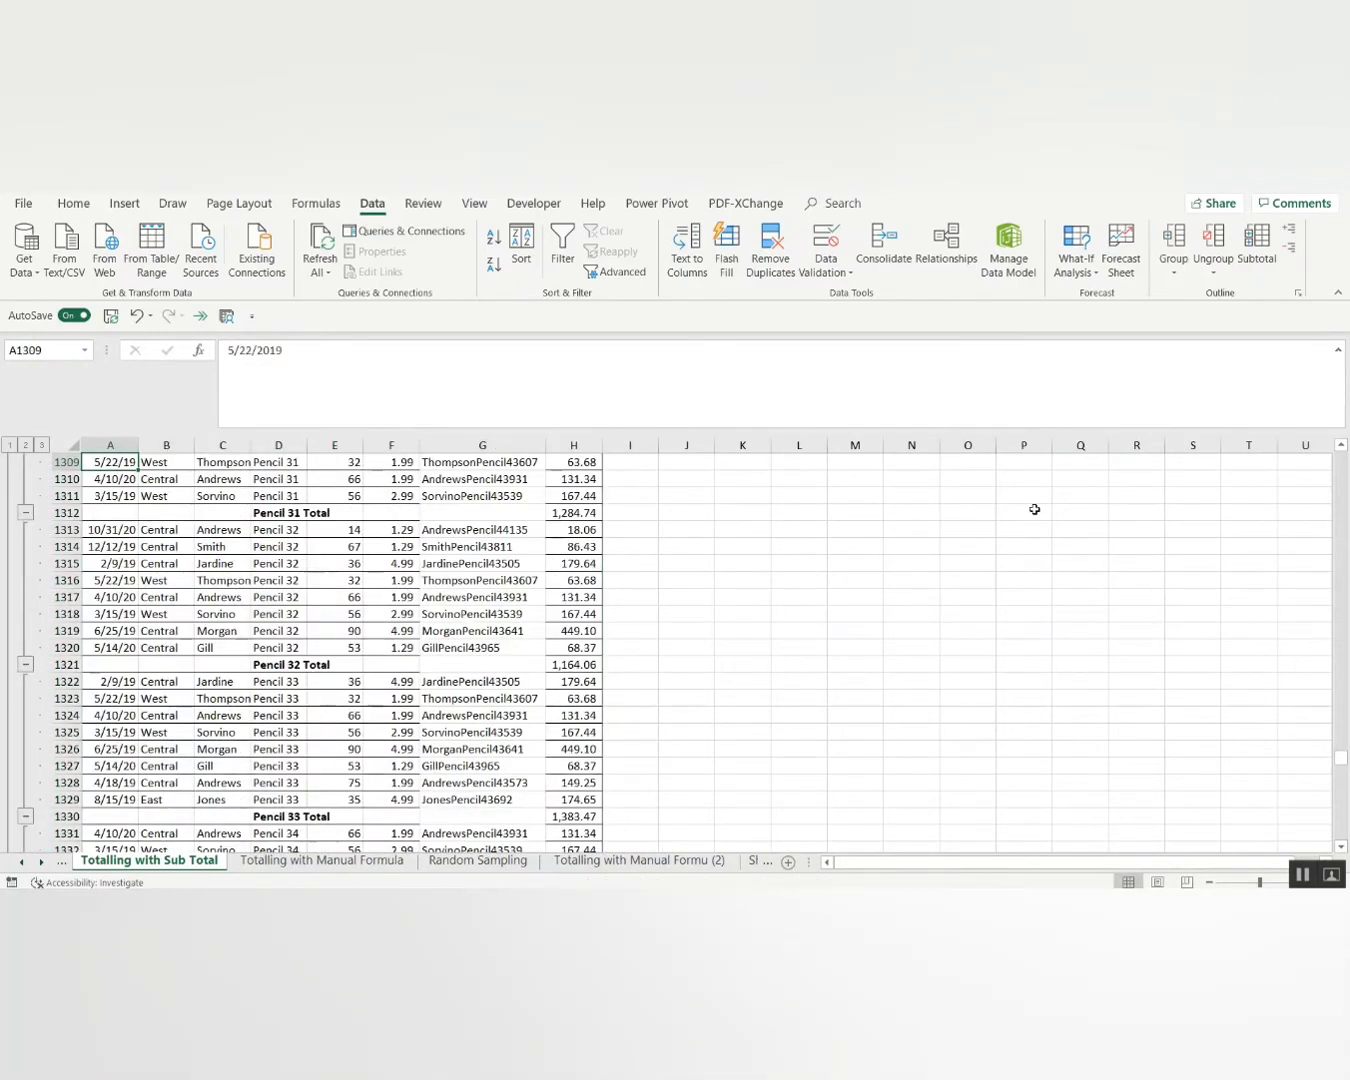
key(Page_Up)
key(Page_Up)
key(Page_Up)
key(Page_Up)
key(Page_Up)
key(Page_Up)
key(Page_Up)
key(Page_Up)
key(Page_Up)
key(Page_Up)
key(Page_Up)
key(Page_Up)
key(Page_Up)
key(Page_Up)
key(Page_Up)
key(Page_Up)
key(Page_Up)
key(Page_Up)
key(Page_Up)
key(Page_Up)
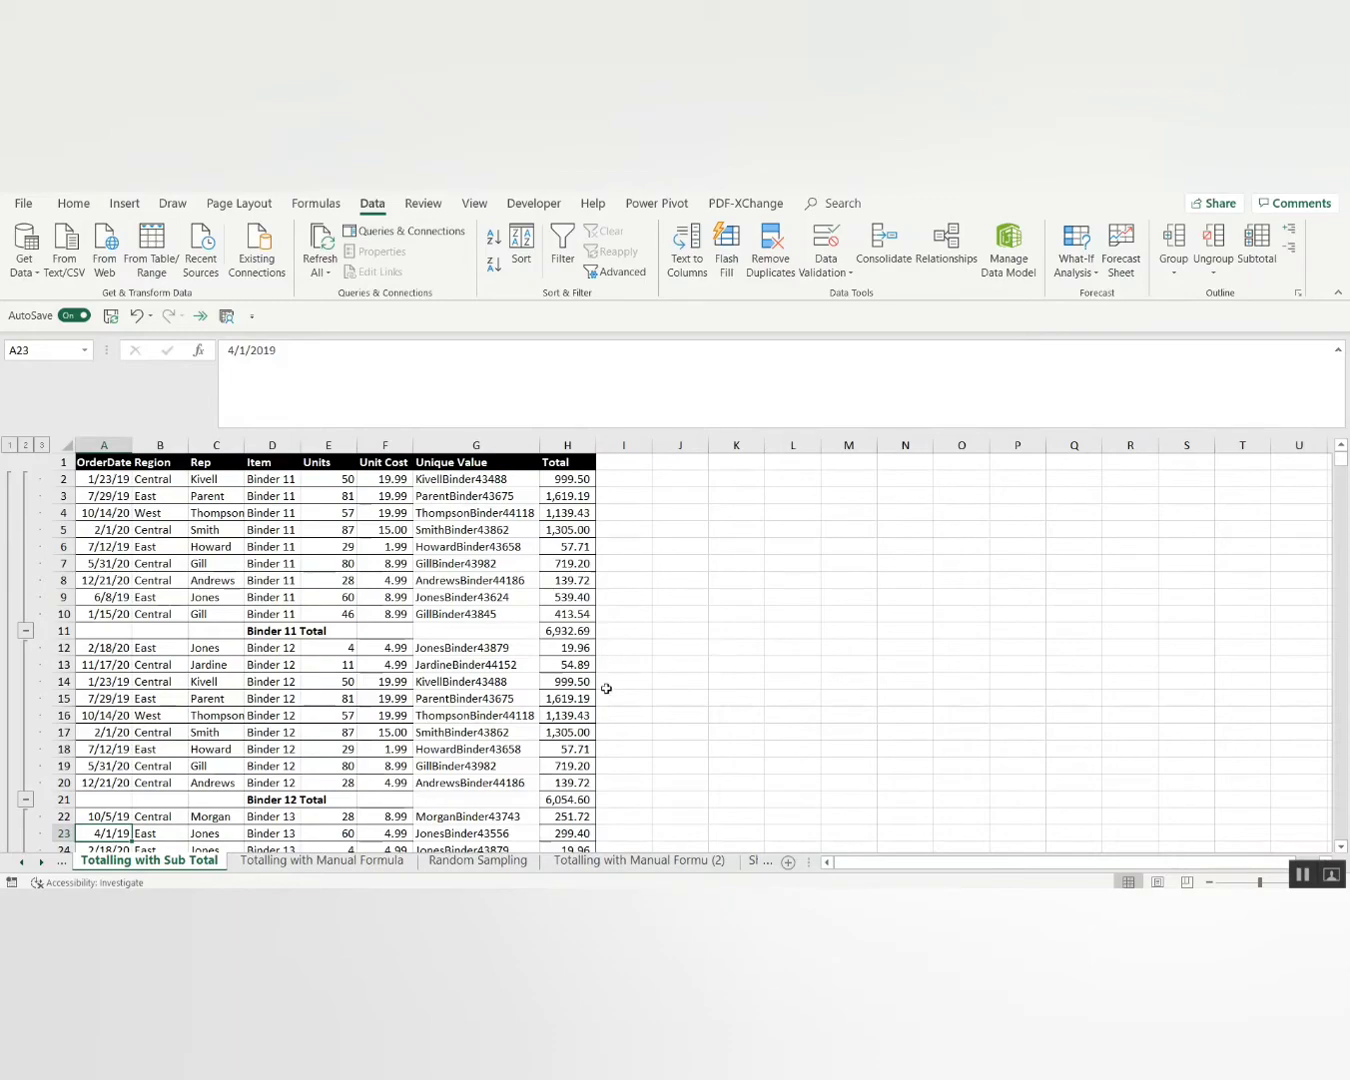
key(Down)
key(Down)
key(Down)
key(Down)
key(Down)
key(Down)
key(Down)
key(Down)
key(Down)
key(Down)
key(Down)
key(Down)
key(Down)
key(Down)
key(Down)
key(Down)
key(Down)
key(Down)
key(Down)
key(Down)
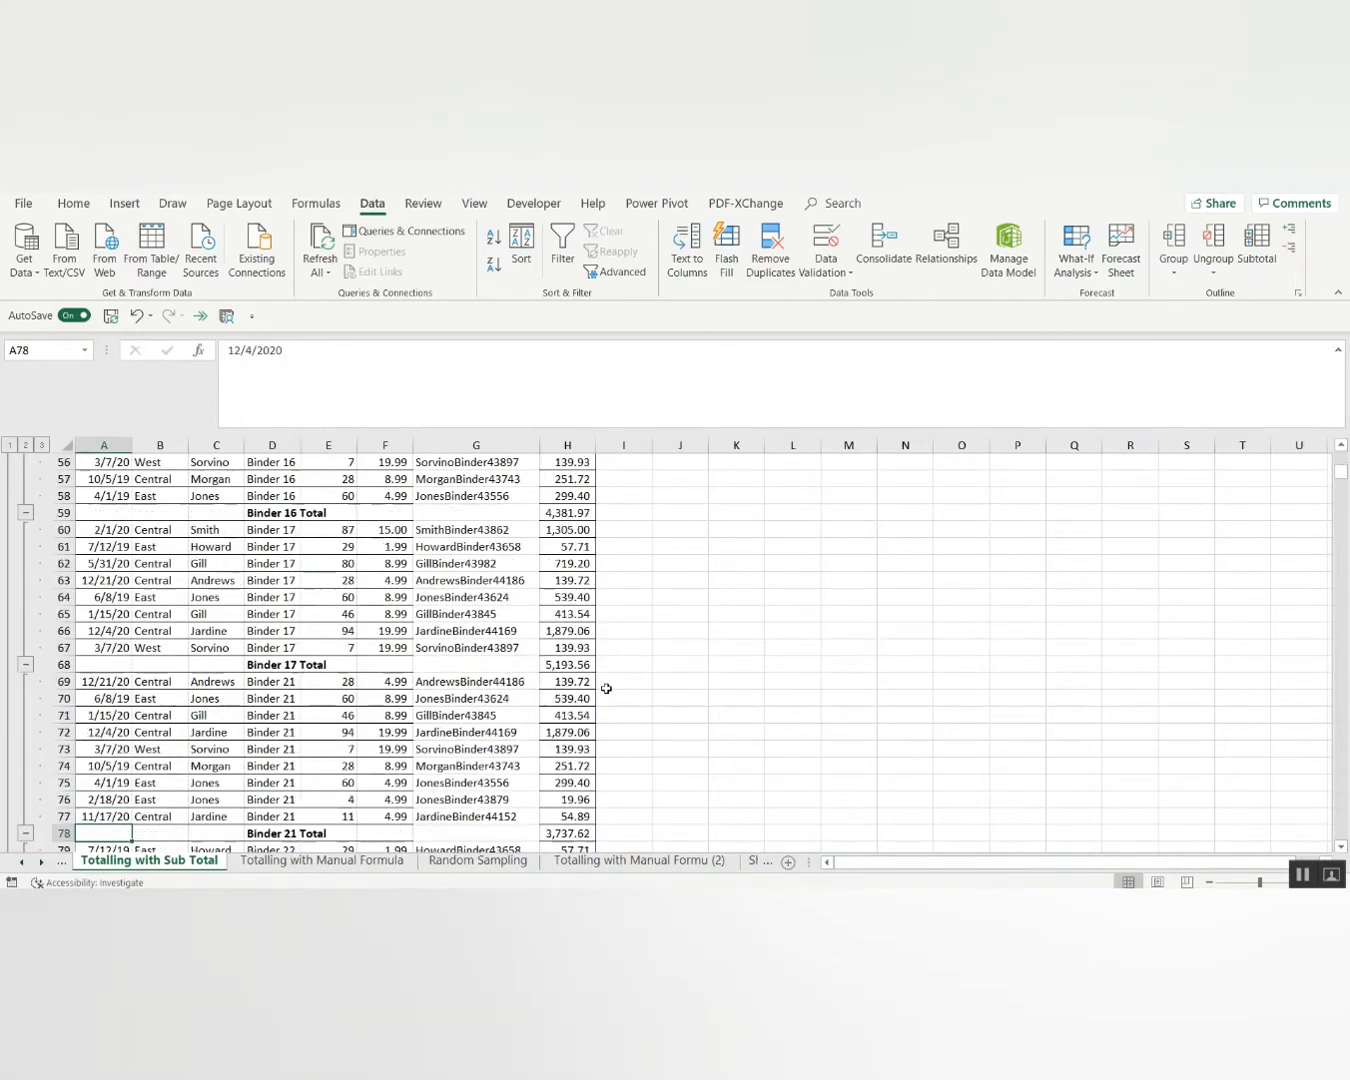
key(Down)
key(Down)
key(Down)
key(Down)
key(Down)
key(Down)
key(Down)
key(Down)
key(Down)
key(Down)
key(Down)
key(Down)
key(Down)
key(Down)
key(Down)
key(Down)
key(Down)
key(Down)
key(Down)
key(Down)
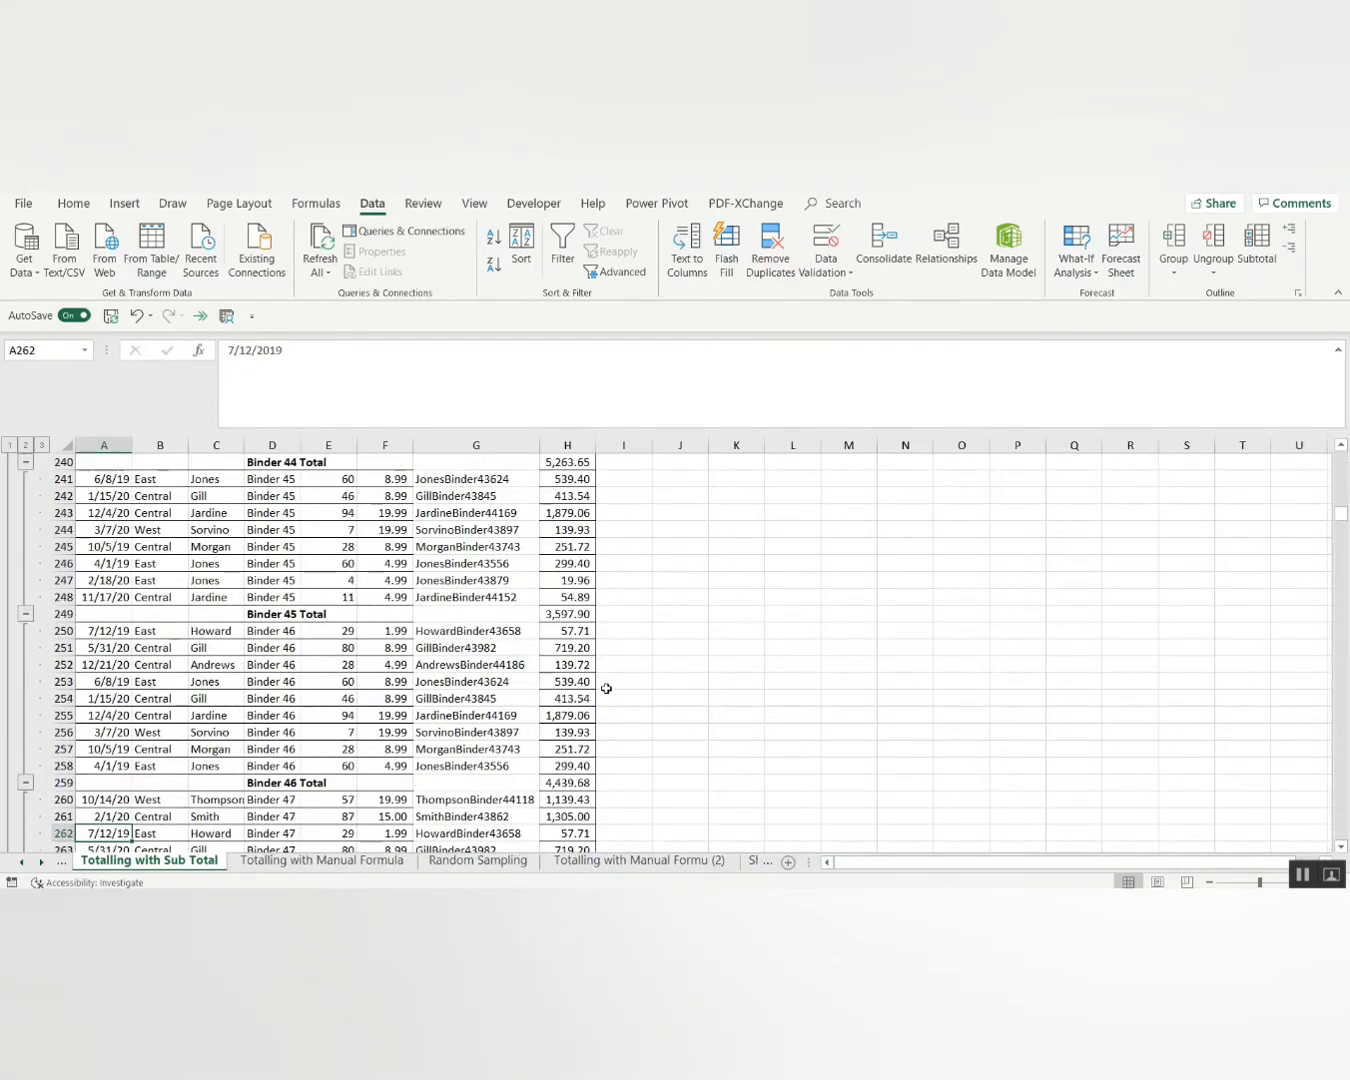
key(Down)
key(Down)
key(Down)
key(Down)
key(Down)
key(Down)
key(Down)
key(Down)
key(Down)
key(Down)
key(Down)
key(Down)
key(Down)
key(Down)
key(Down)
key(Down)
key(Down)
key(Down)
key(Down)
key(Down)
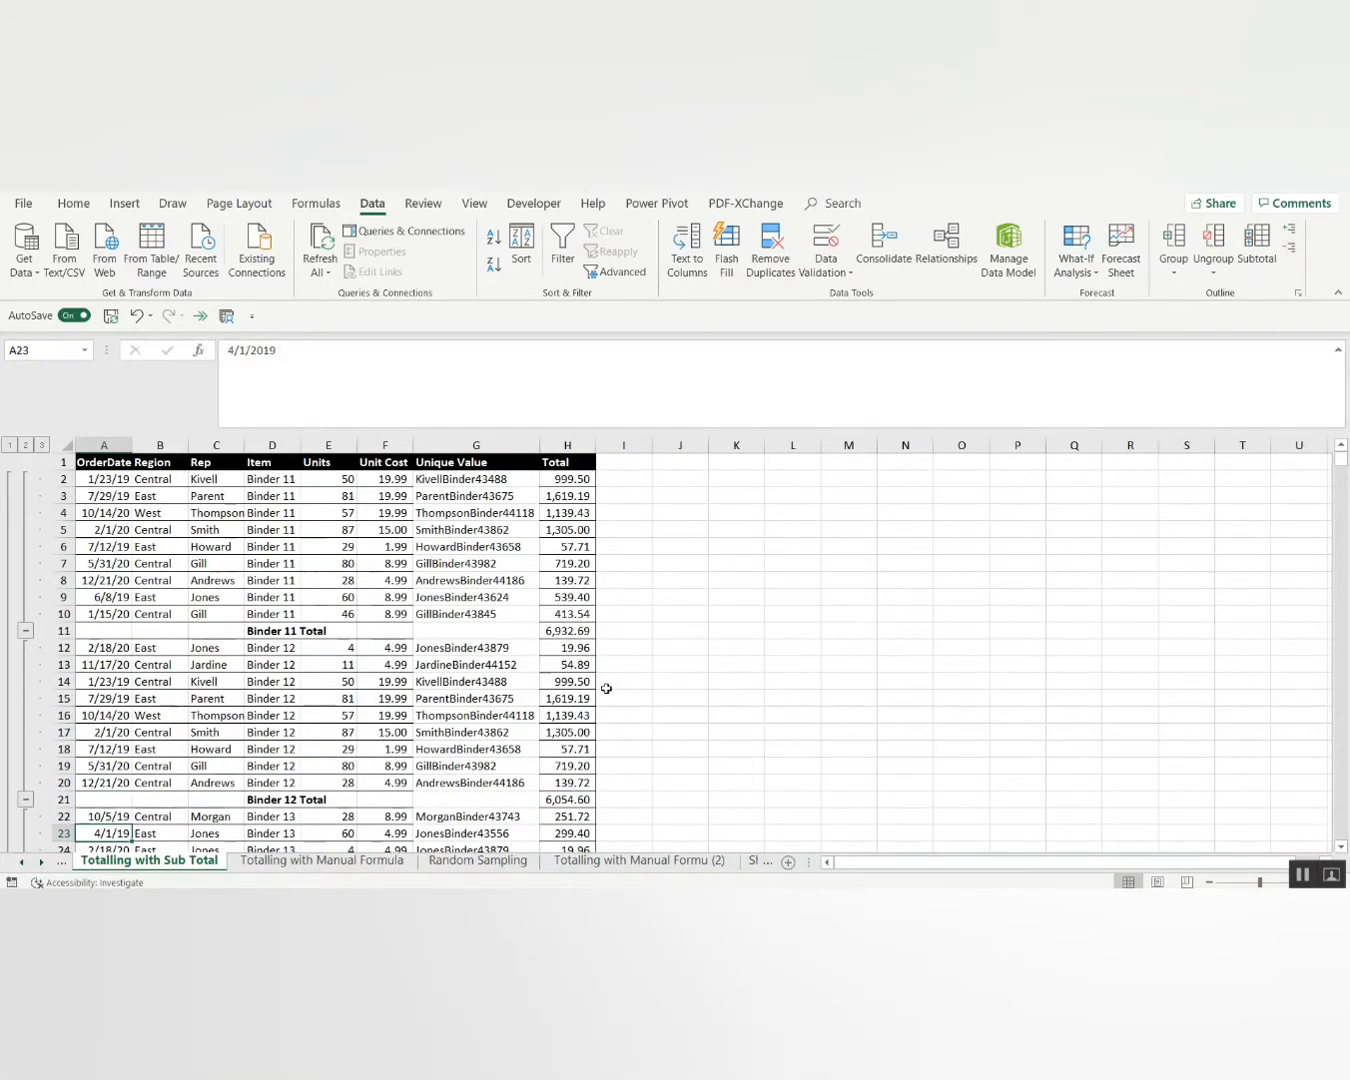
click(109, 465)
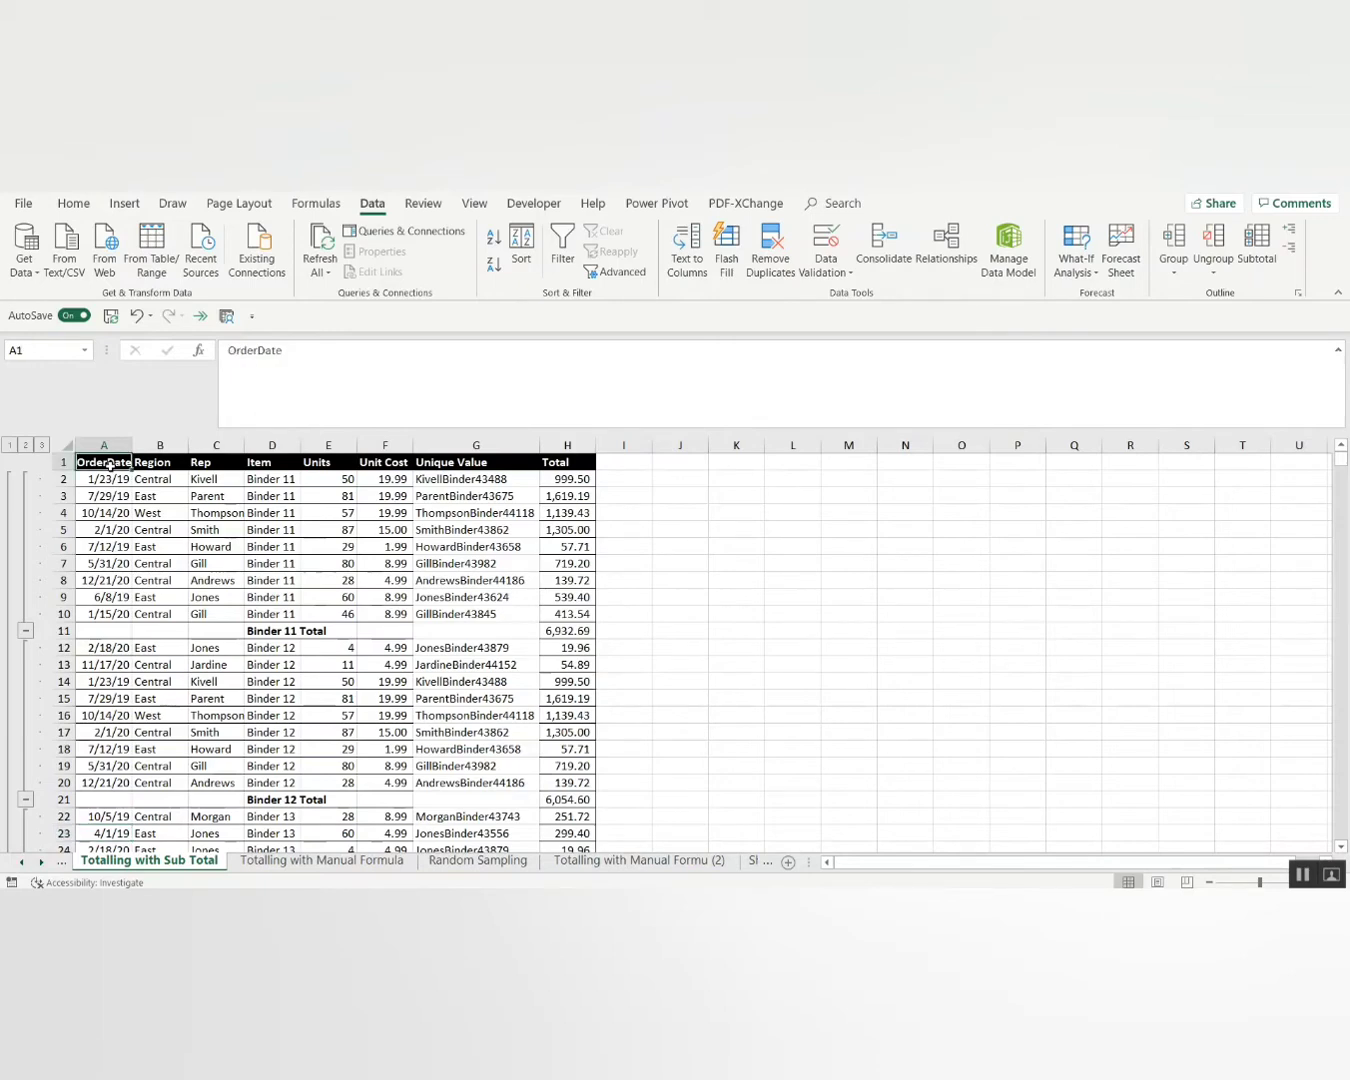
key(ctrl+shift+Right)
key(ctrl+shift+Down)
key(ctrl+shift+Down)
key(ctrl+shift+Page_Down)
key(ctrl+shift+Page_Down)
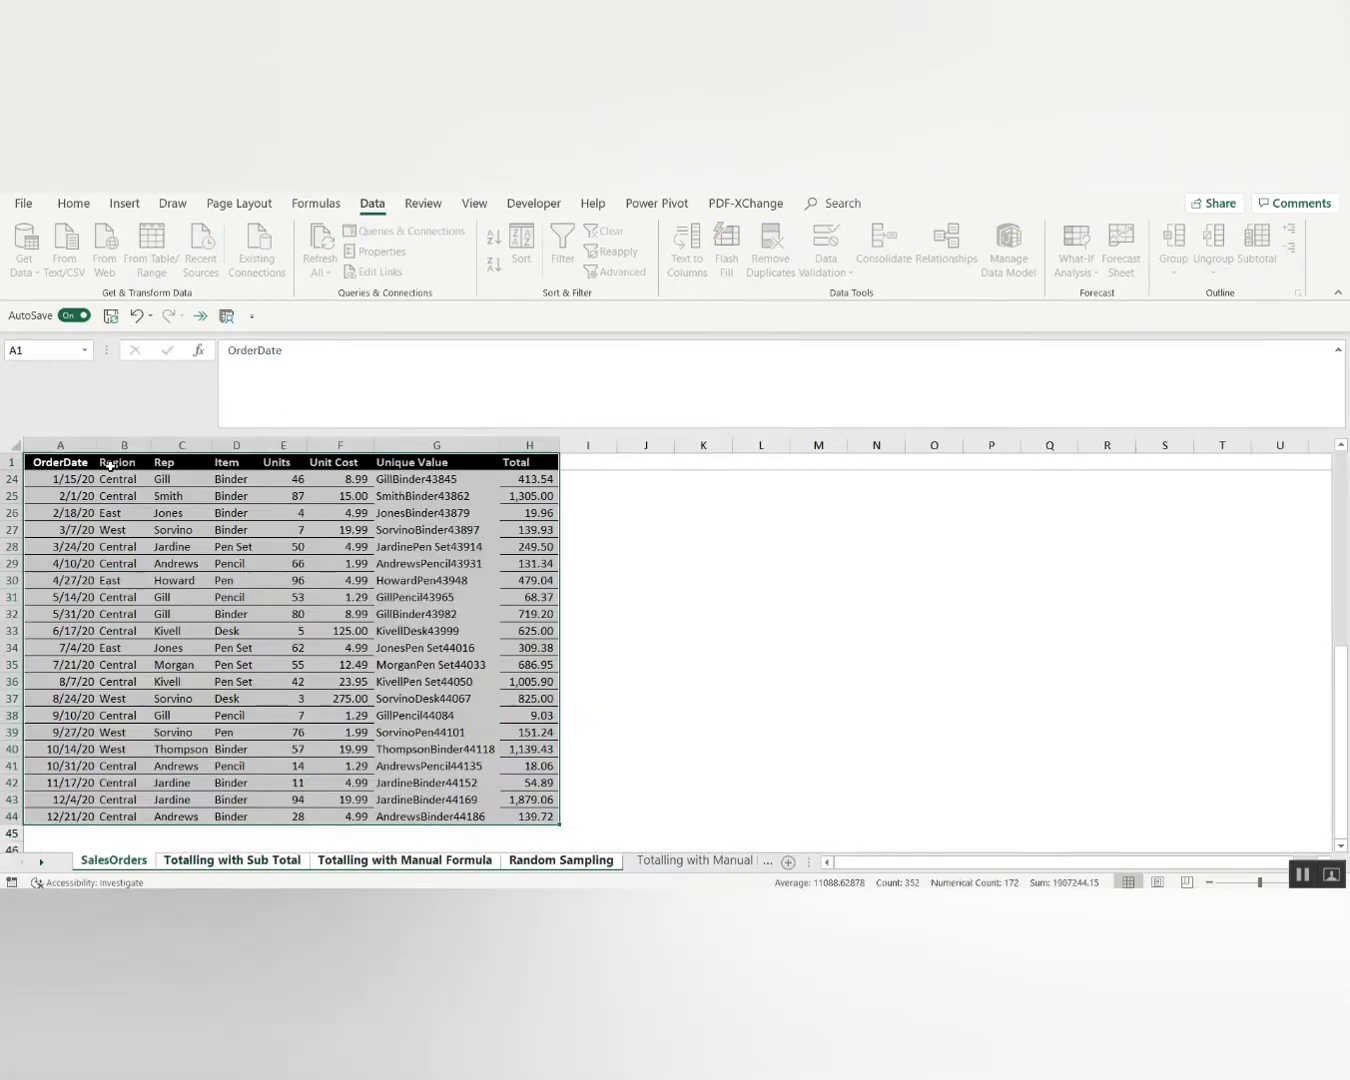
key(Page_Down)
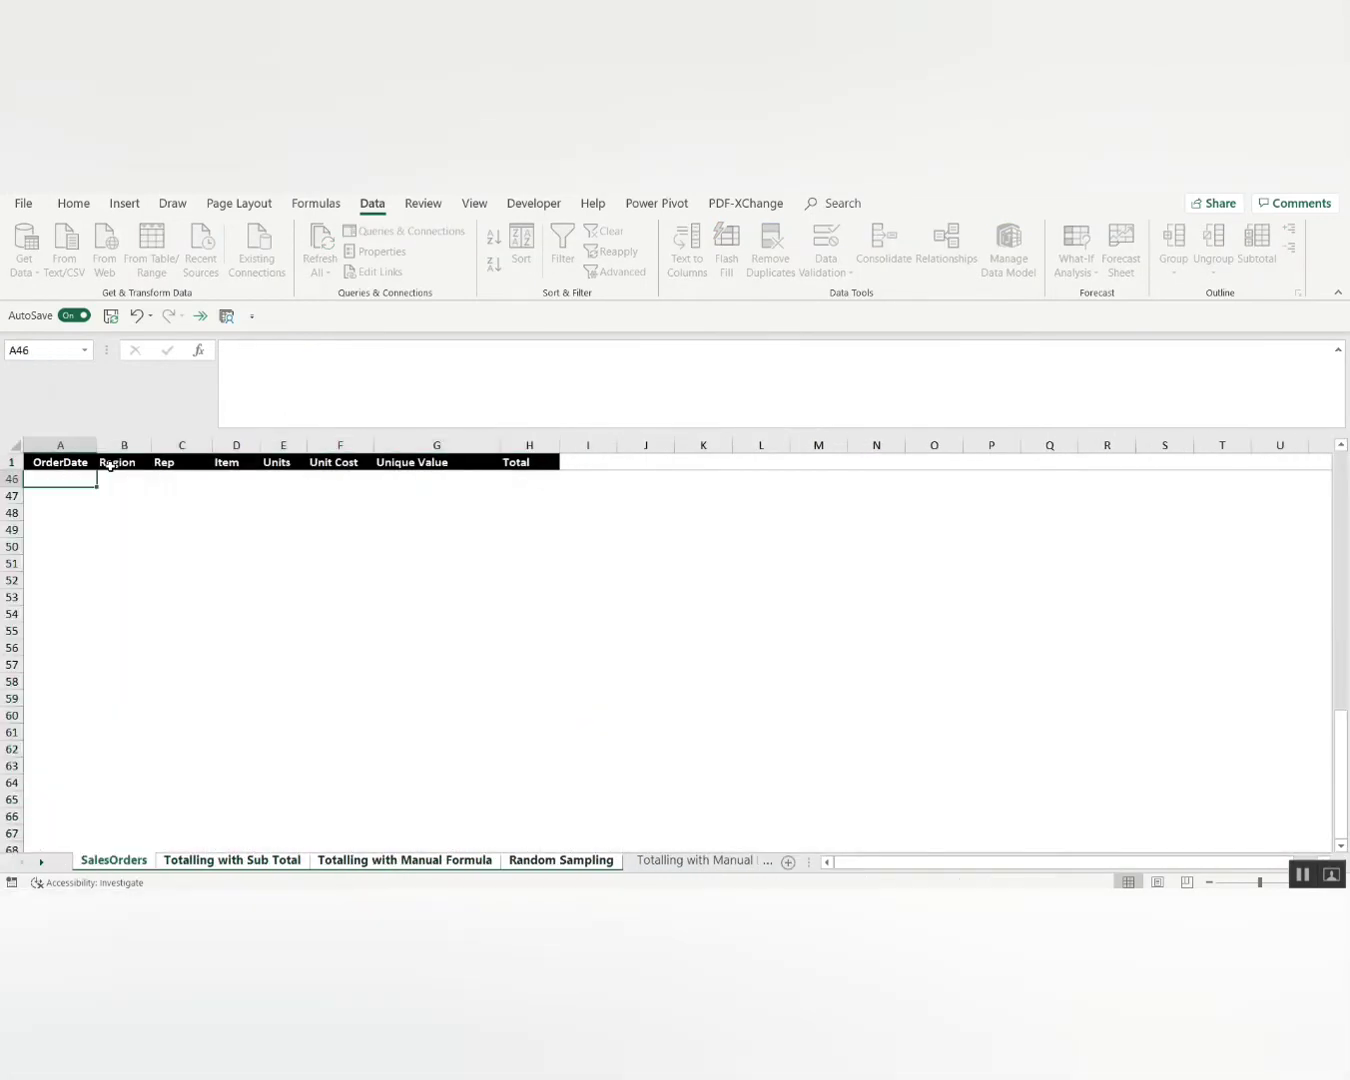
key(ctrl+Page_Down)
key(ctrl+Page_Down)
key(ctrl+Page_Down)
key(ctrl+Page_Down)
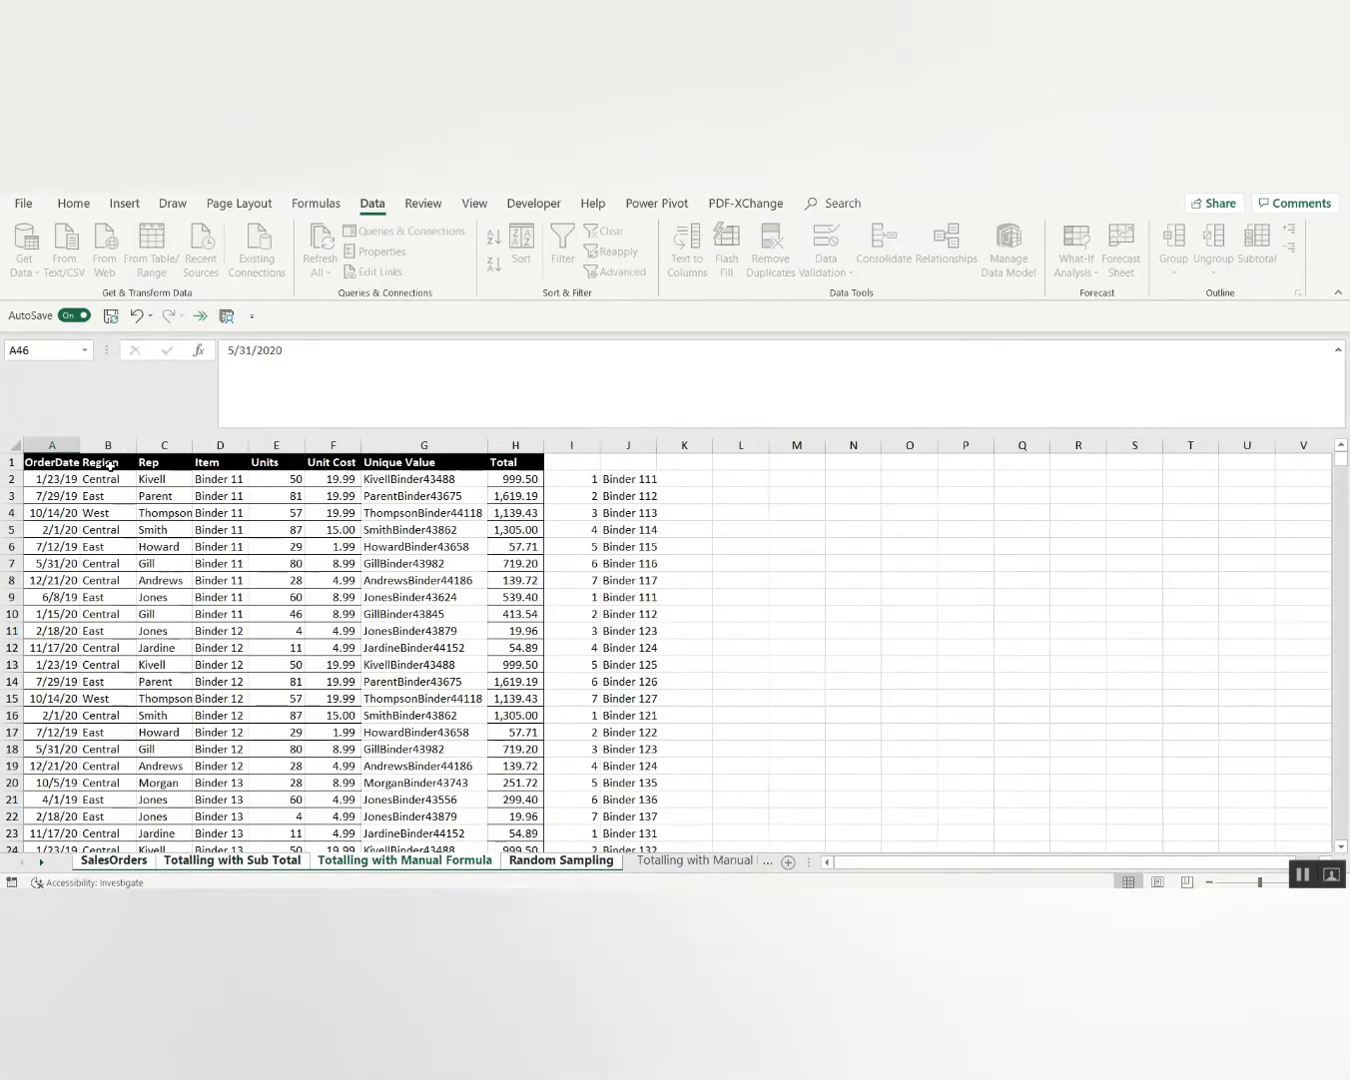
key(ctrl+Page_Up)
key(ctrl+Page_Up)
key(ctrl+Page_Up)
key(ctrl+Page_Up)
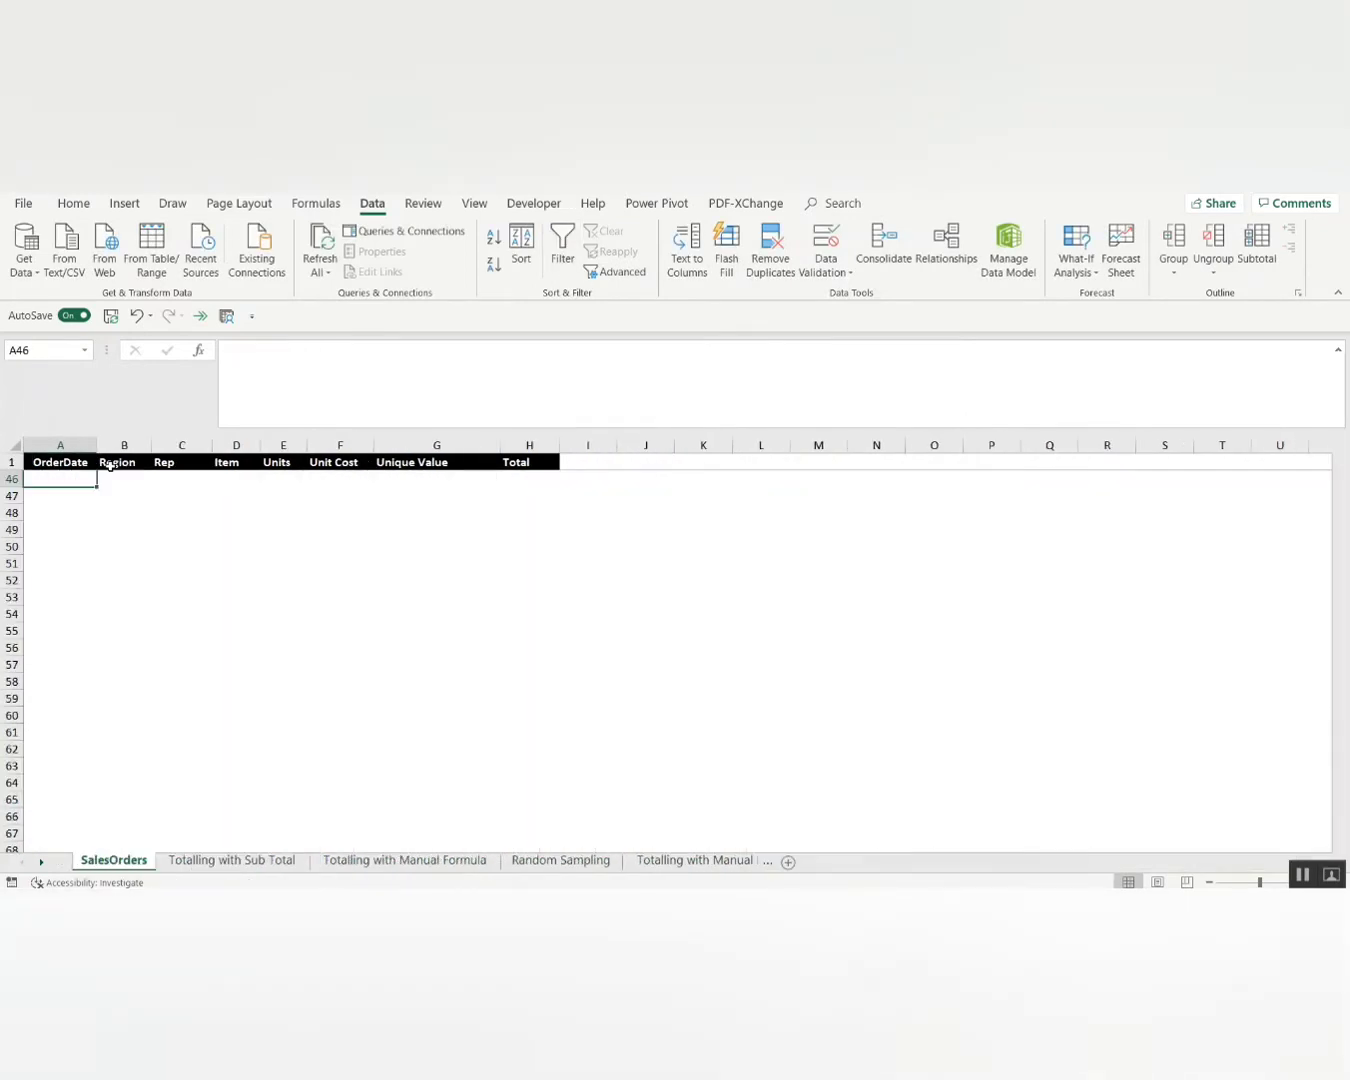
key(ctrl+Page_Down)
key(Page_Down)
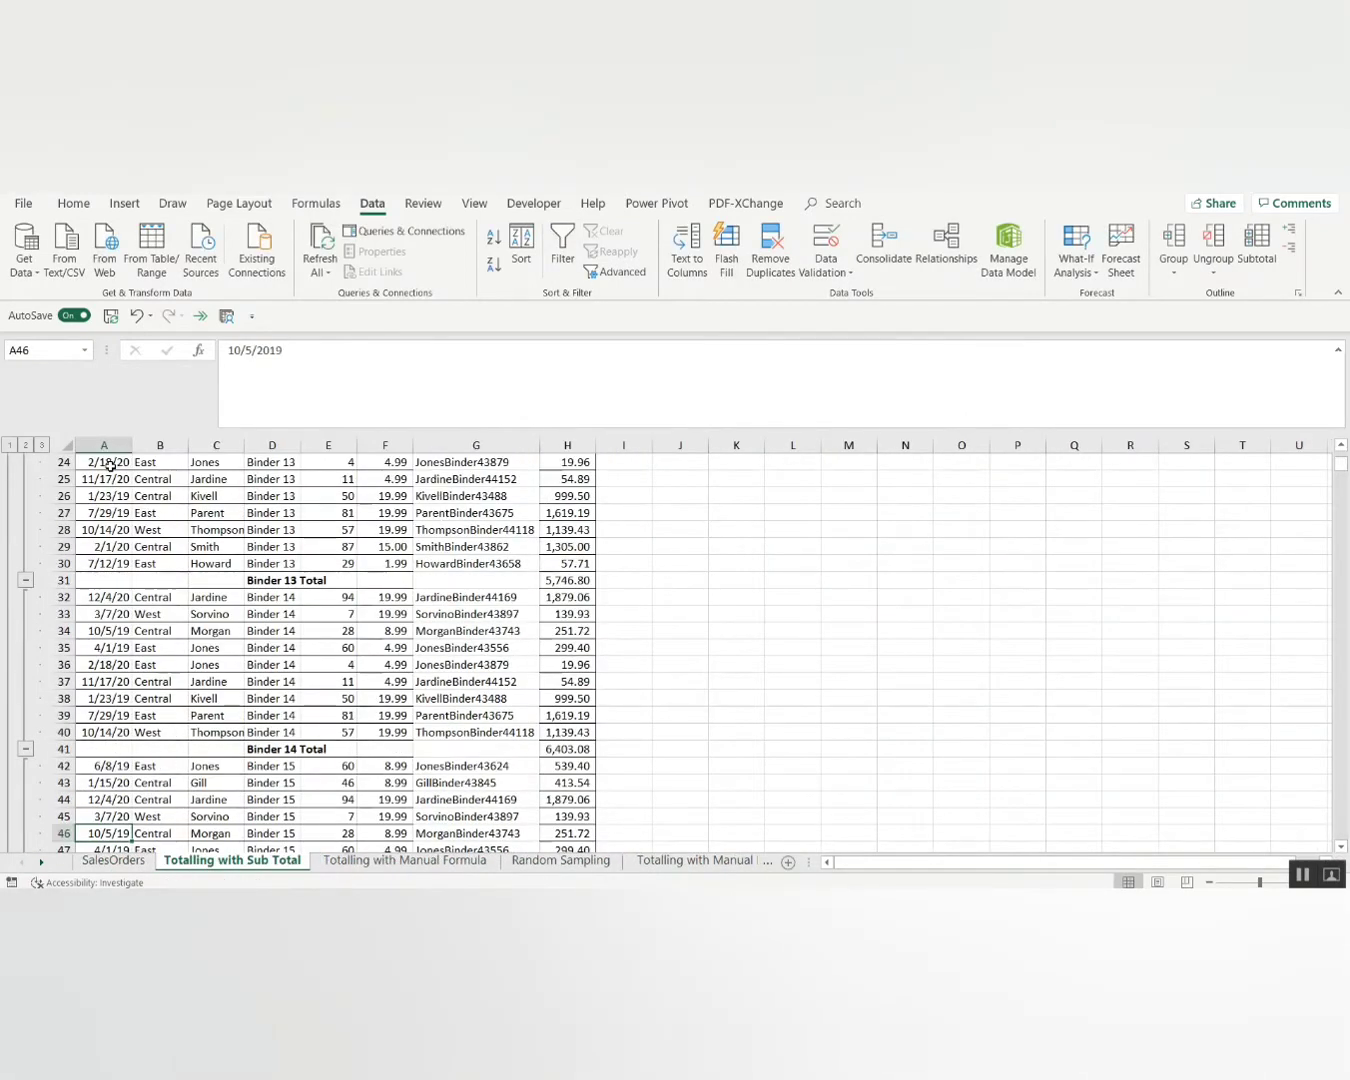
key(ctrl+F11)
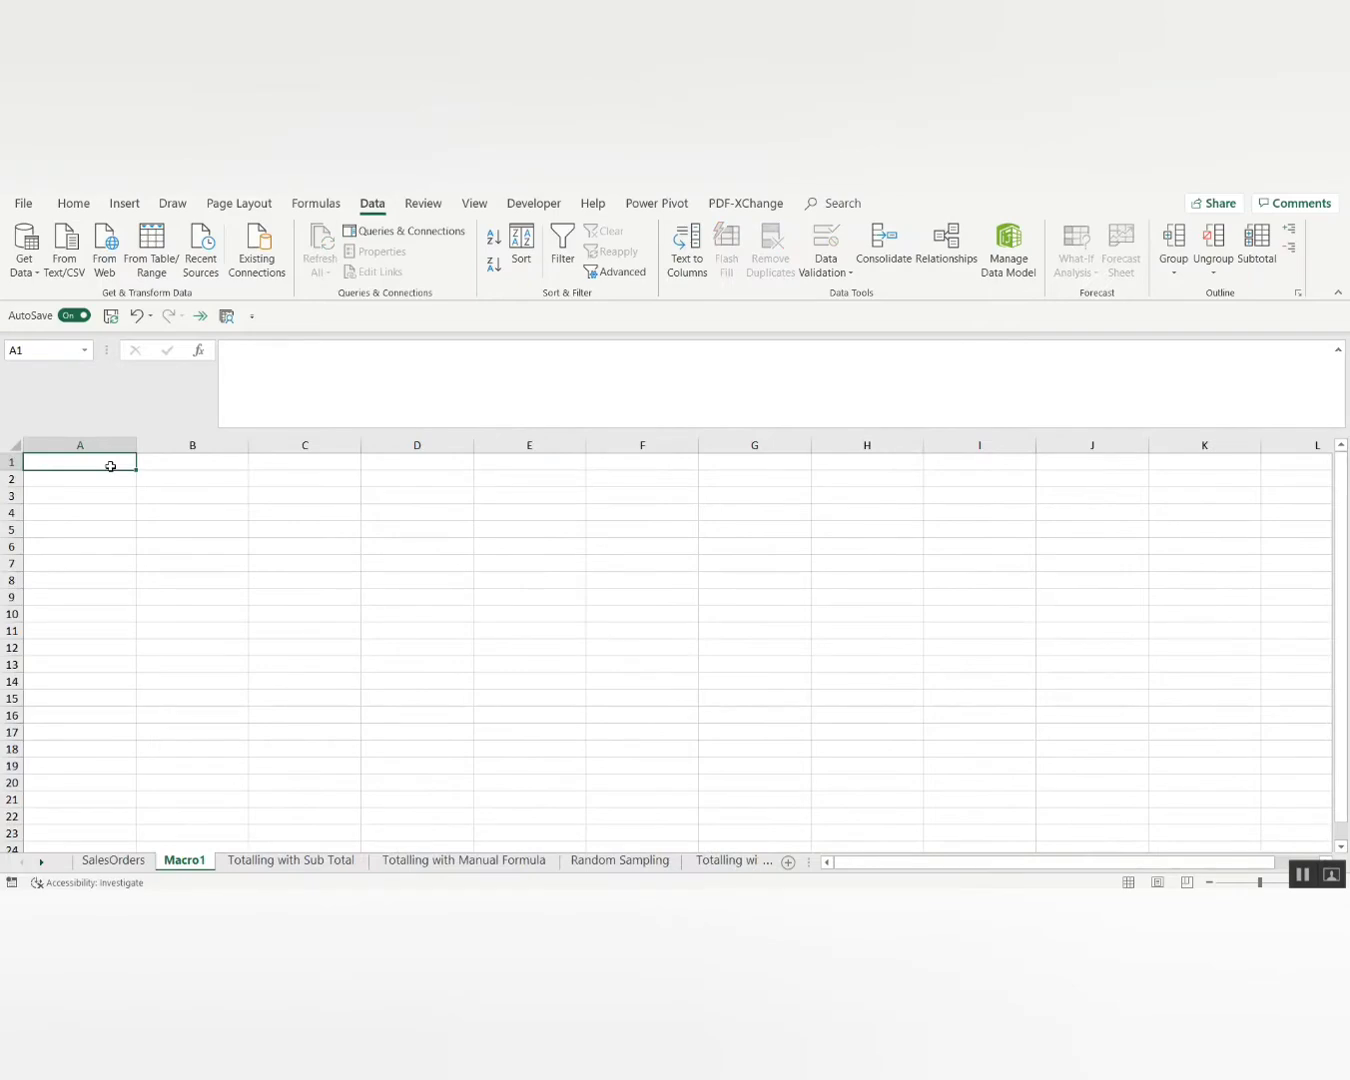
key(ctrl+z)
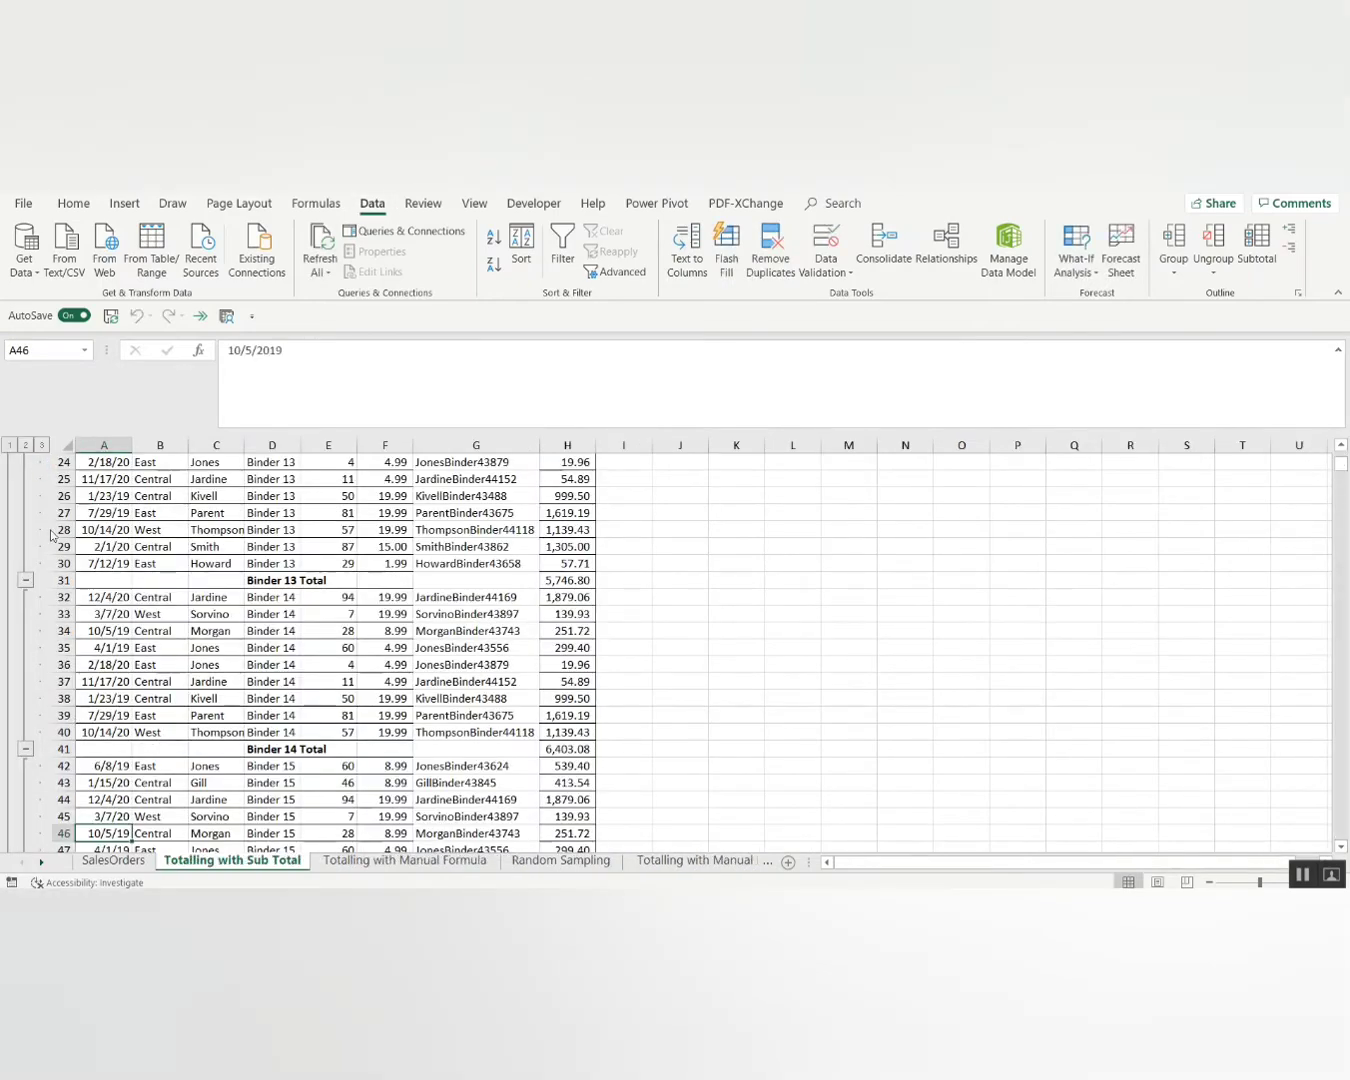
key(ctrl+F11)
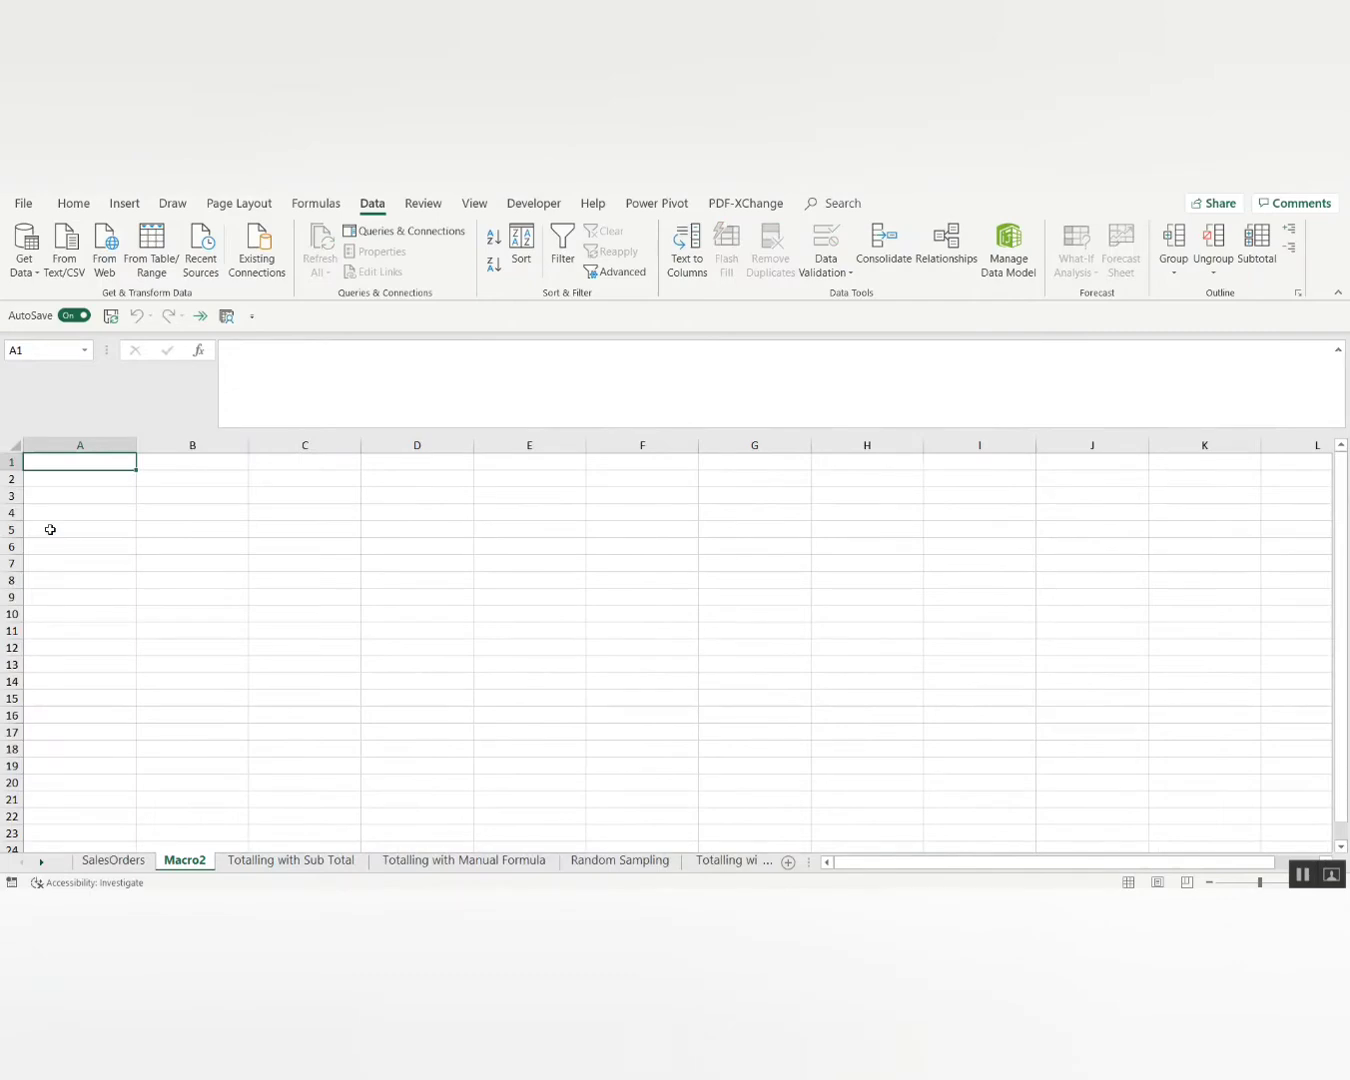
key(ctrl+z)
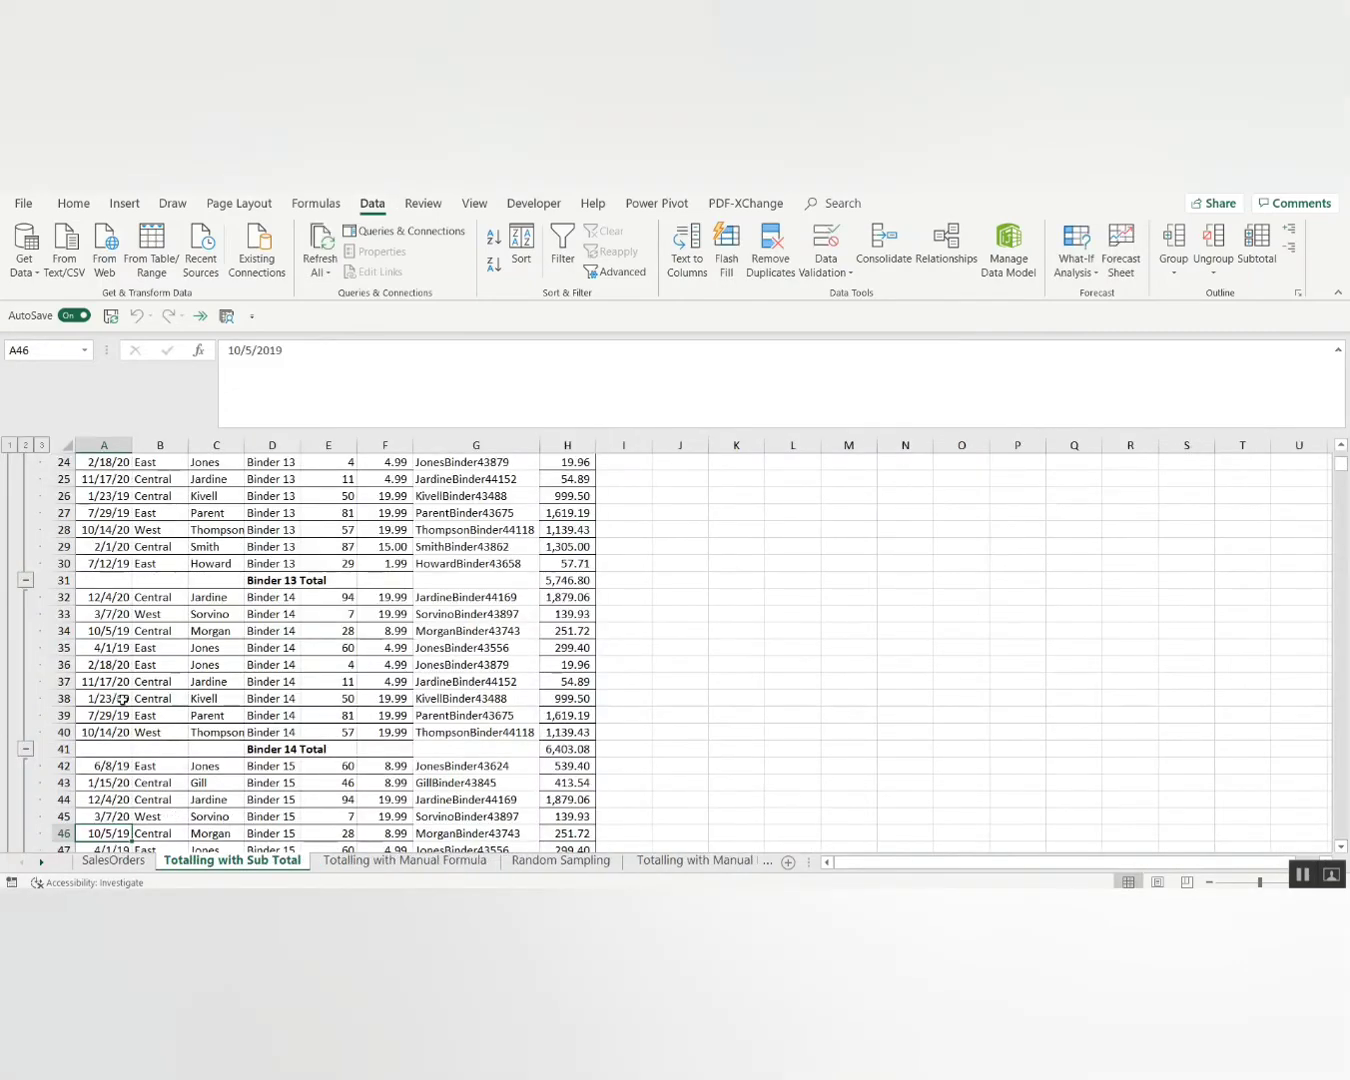
Return to the OrderDate header and extend a selection down columns A to H.
click(271, 631)
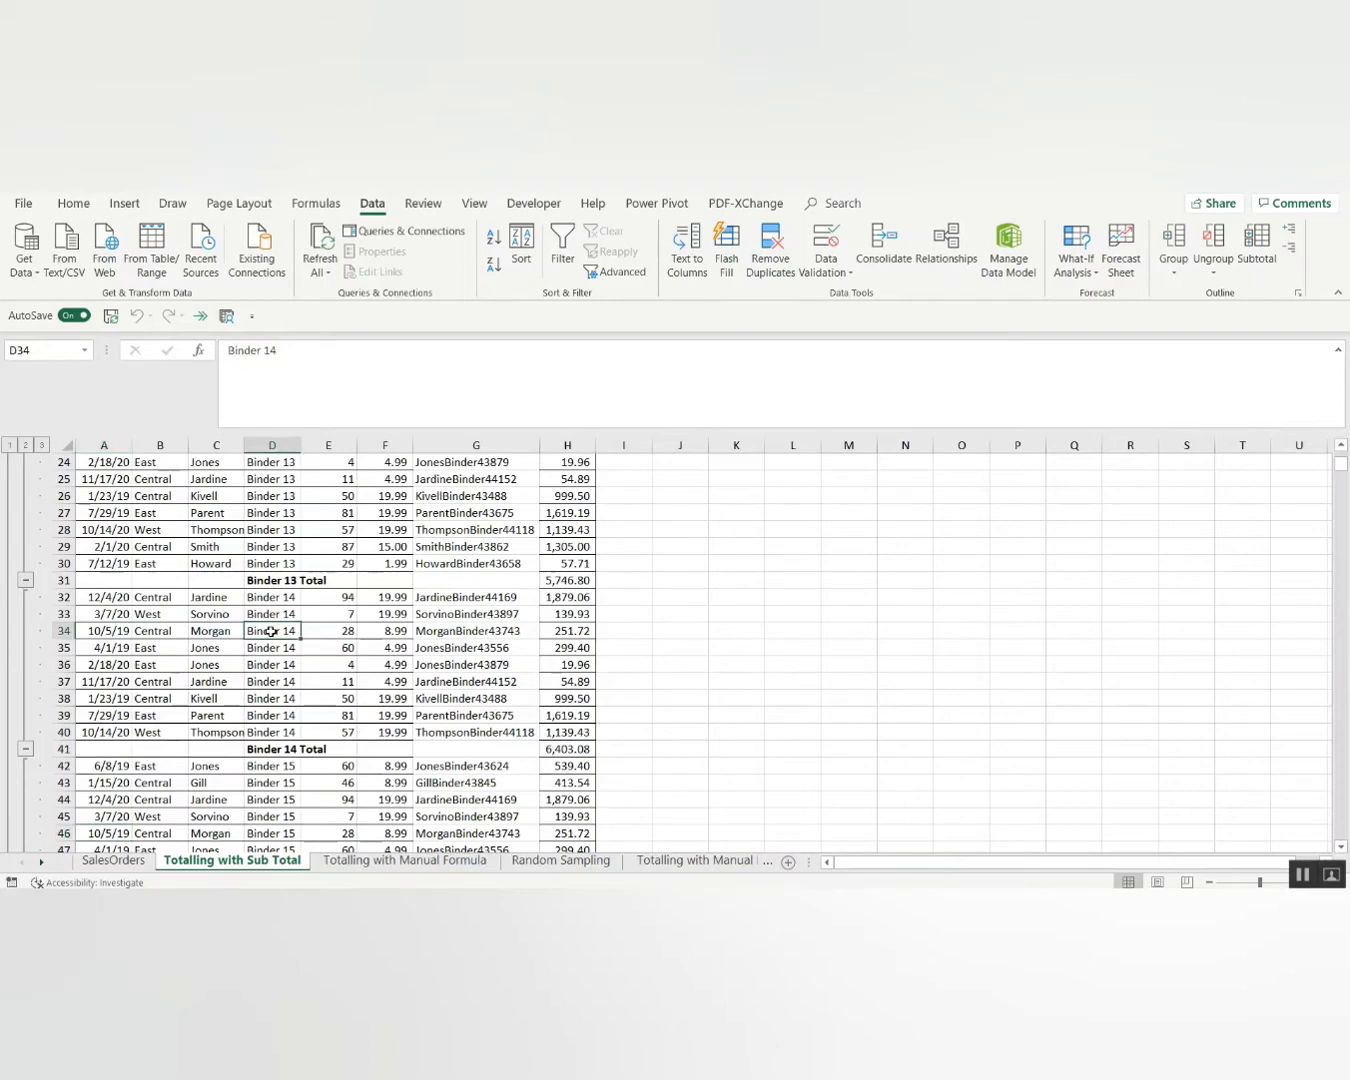
key(Page_Up)
key(Left)
key(Left)
key(Left)
key(Up)
key(Up)
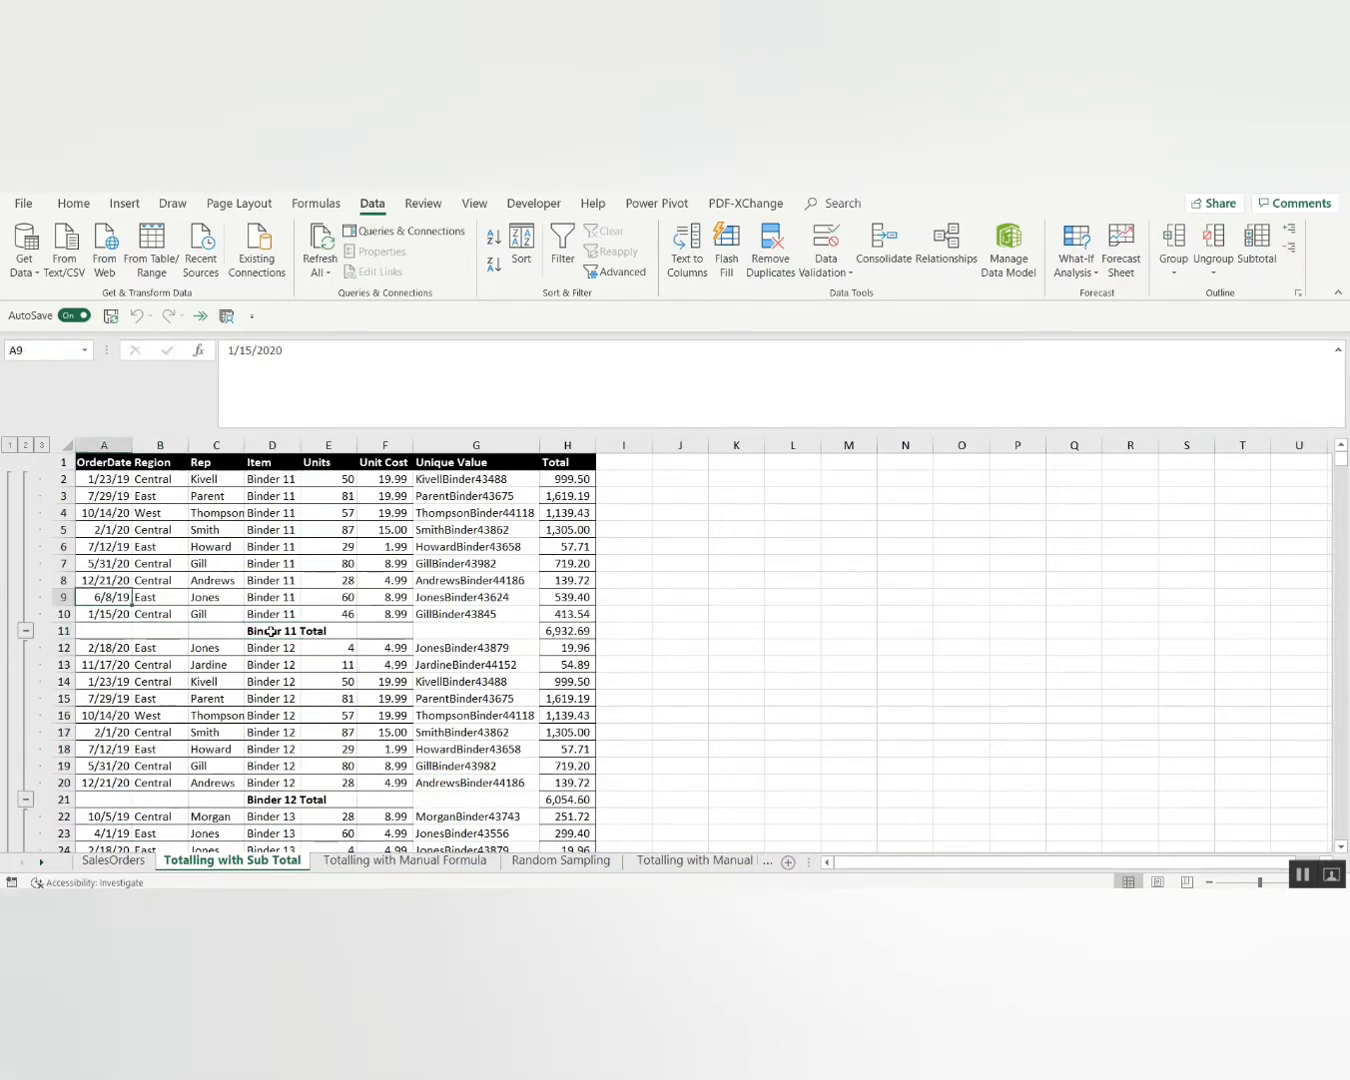
key(Up)
key(Up)
key(Up)
key(Up)
key(Up)
key(Up)
key(Up)
key(Up)
key(shift+Down)
key(shift+Down)
key(shift+Down)
key(shift+Down)
key(shift+Down)
key(shift+Down)
key(shift+Down)
key(shift+Down)
key(shift+Down)
key(shift+Down)
key(shift+Down)
key(shift+Down)
key(shift+Down)
key(shift+Down)
key(shift+Down)
key(shift+Down)
key(shift+Down)
key(shift+Down)
key(shift+Down)
key(shift+Down)
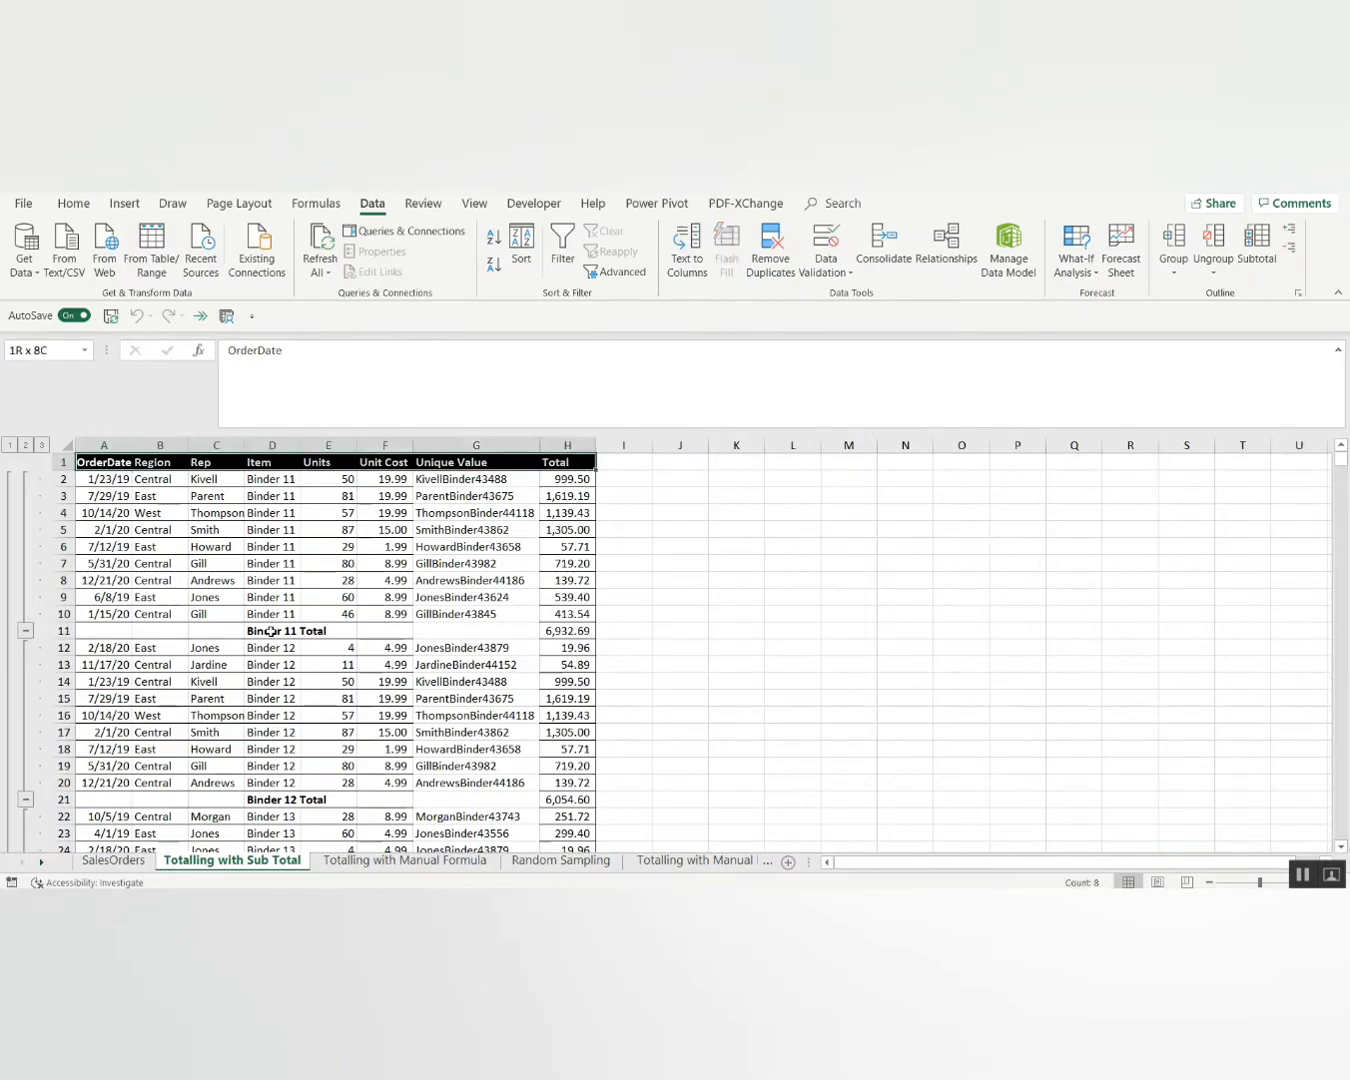
key(shift+Down)
key(shift+Down)
key(shift+Down)
key(shift+Down)
key(shift+Down)
key(shift+Down)
key(shift+Down)
key(shift+Down)
key(shift+Down)
key(shift+Down)
key(shift+Down)
key(shift+Down)
key(shift+Down)
key(shift+Down)
key(shift+Down)
key(shift+Down)
key(shift+Down)
key(shift+Down)
key(shift+Down)
key(shift+Down)
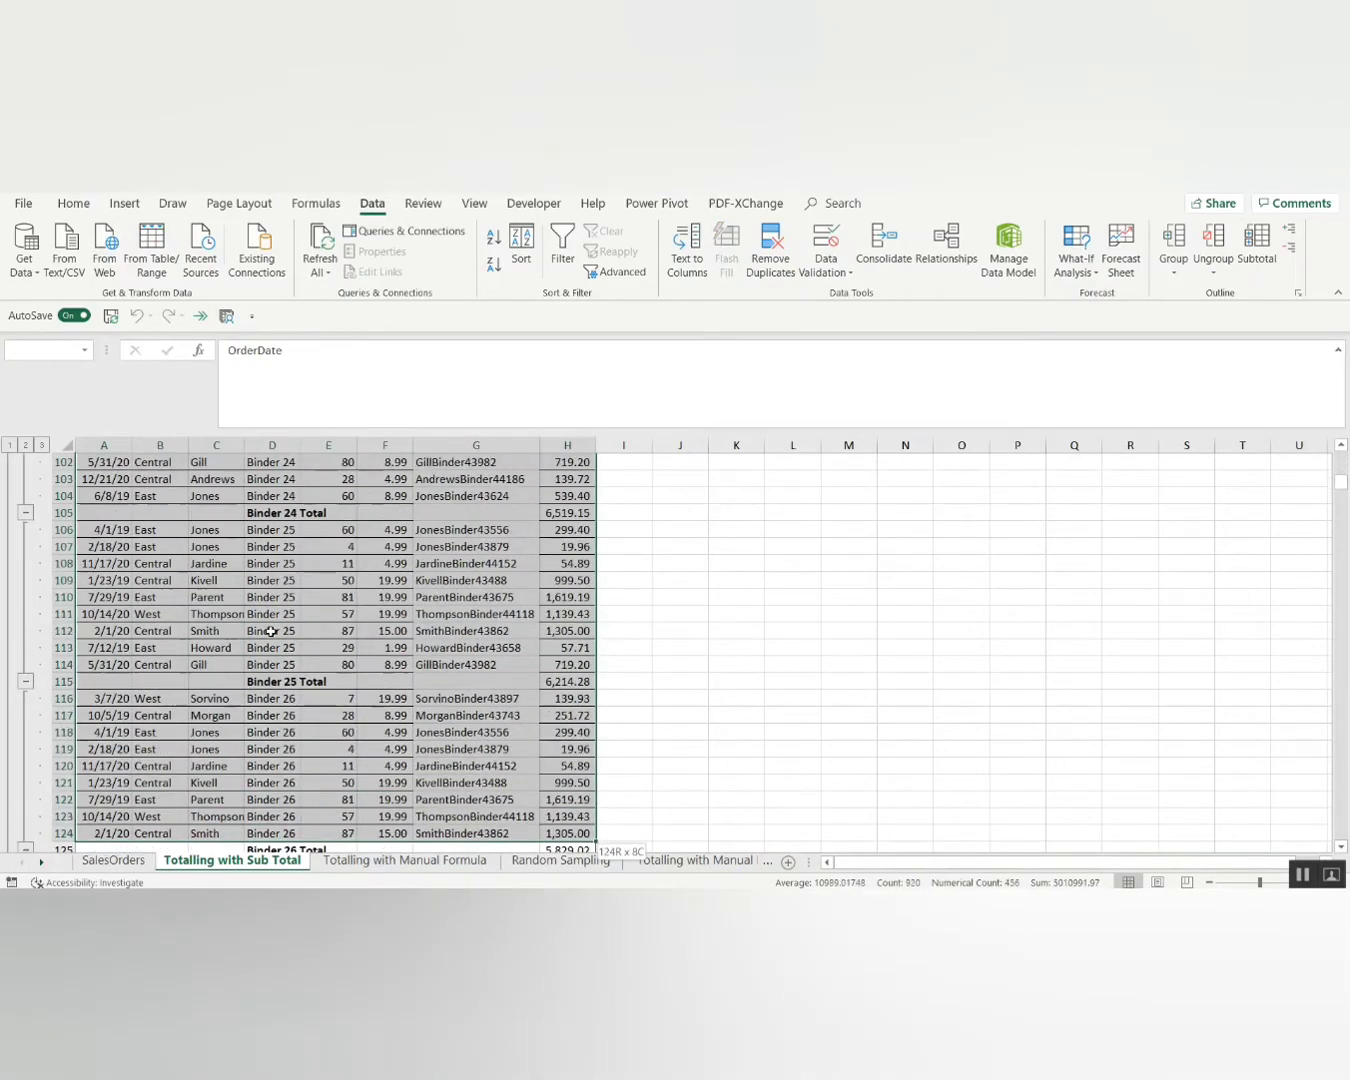
key(shift+Down)
key(shift+Down)
key(shift+Down)
key(shift+Down)
key(shift+Down)
key(shift+Down)
key(shift+Down)
key(shift+Down)
key(shift+Down)
key(shift+Down)
key(shift+Down)
key(shift+Down)
key(shift+Down)
key(shift+Down)
key(shift+Down)
key(shift+Down)
key(shift+Down)
key(shift+Down)
key(shift+Down)
key(shift+Down)
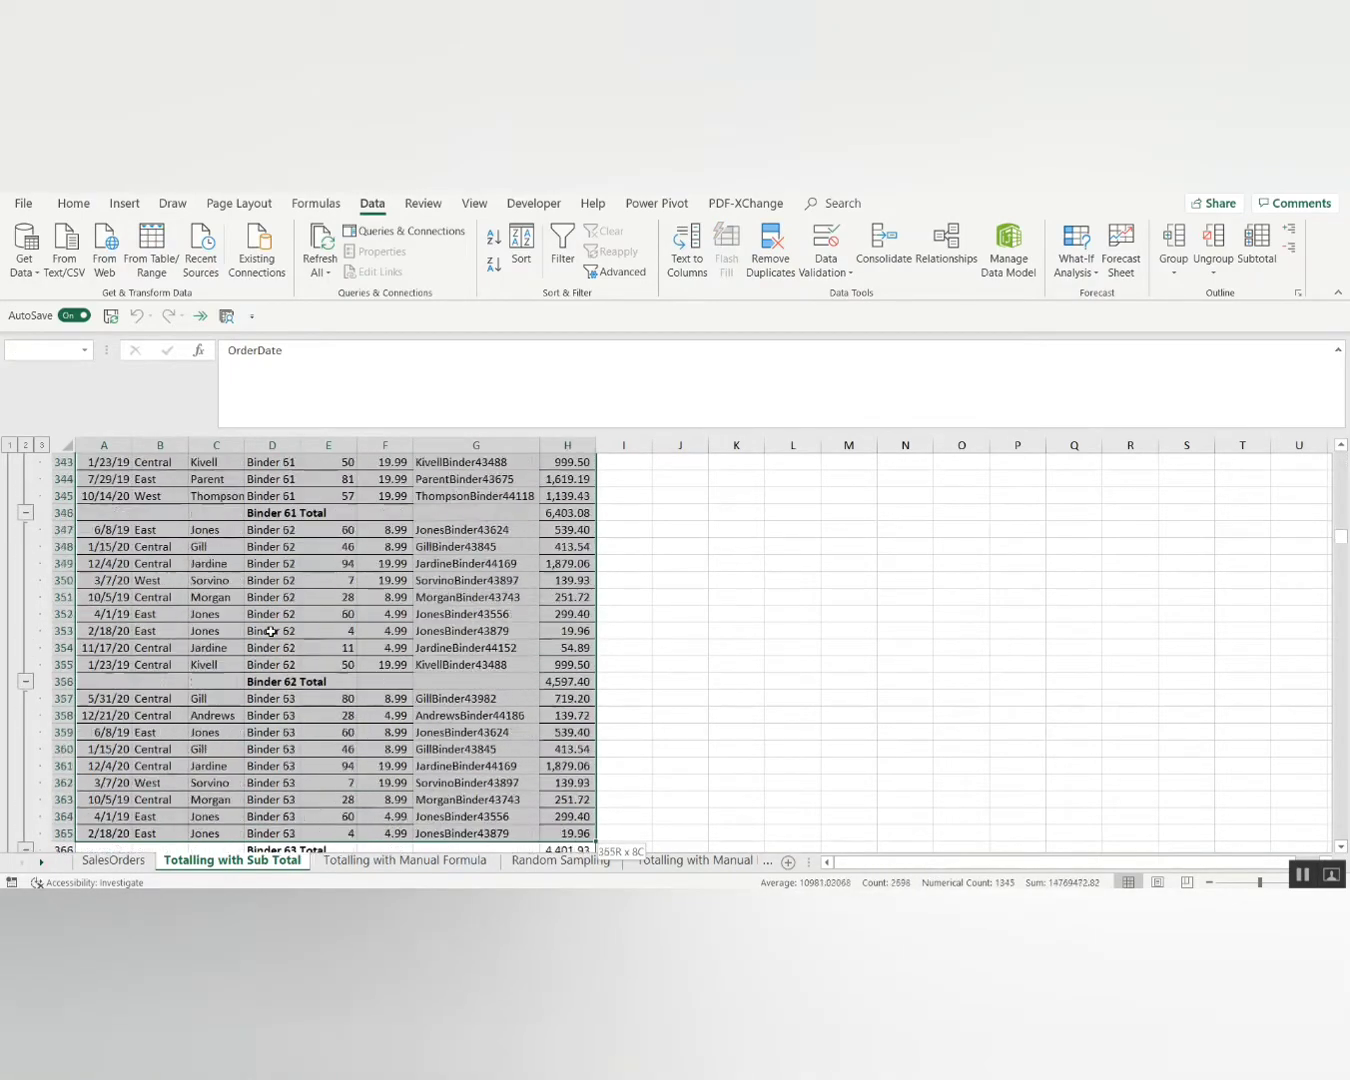
key(shift+Down)
key(shift+Down)
key(shift+Down)
key(shift+Down)
key(shift+Down)
key(shift+Down)
key(shift+Down)
key(shift+Down)
key(shift+Down)
key(shift+Down)
key(shift+Down)
key(shift+Down)
key(shift+Down)
key(shift+Down)
key(shift+Down)
key(shift+Down)
key(shift+Down)
key(shift+Down)
key(shift+Down)
key(shift+Down)
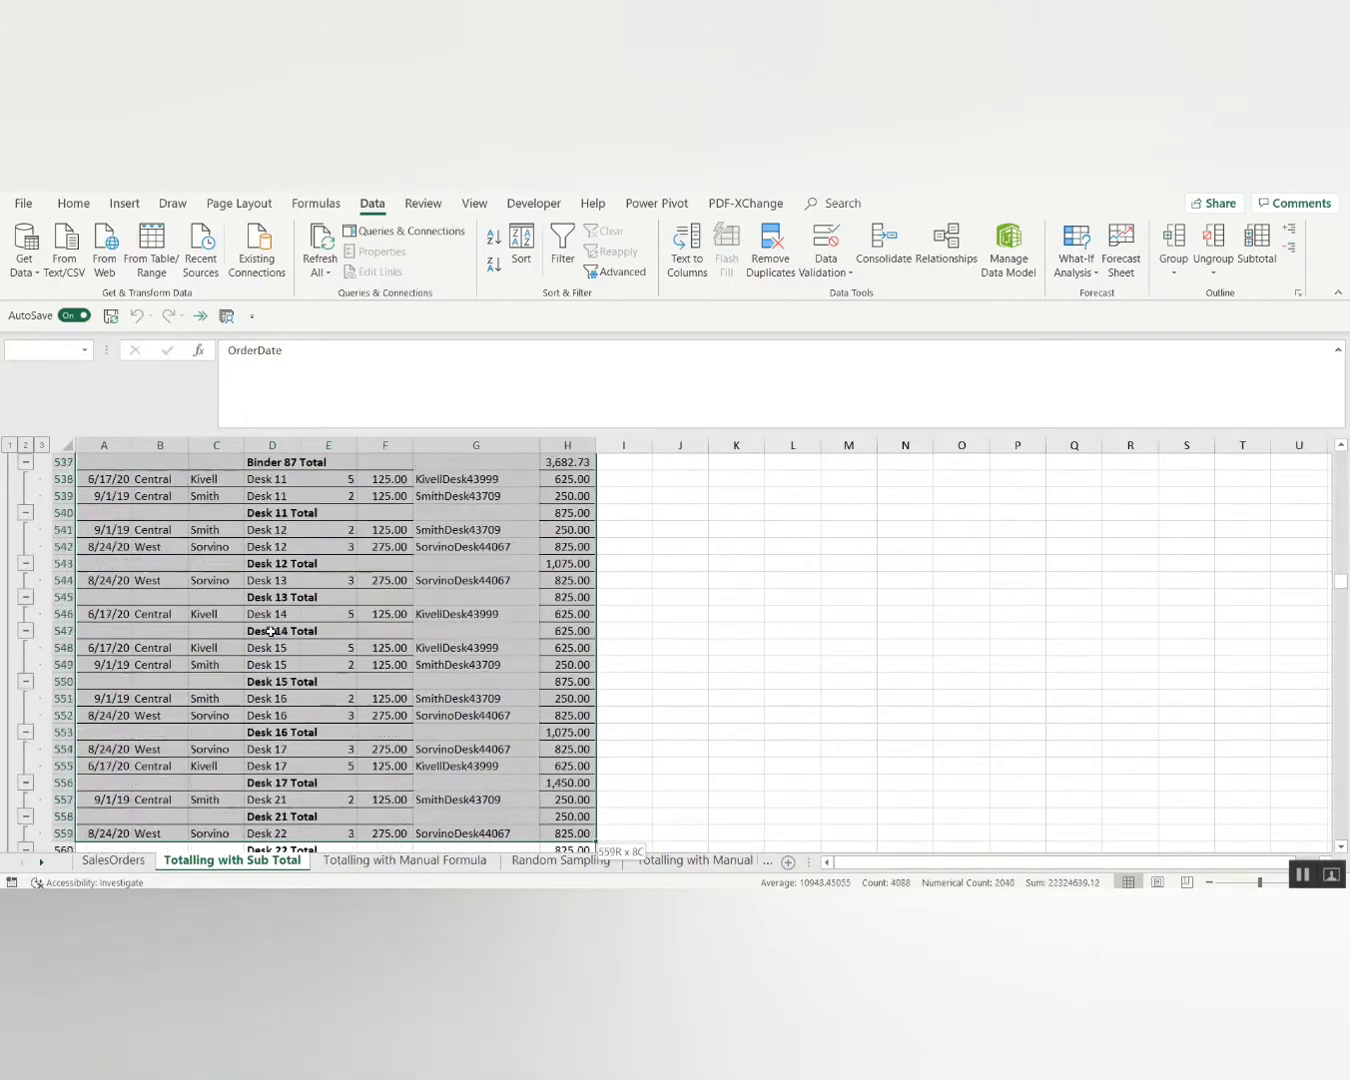
Step through the sheets, insert a blank Macro3 sheet, then delete it.
key(ctrl+Page_Down)
key(ctrl+shift+Page_Down)
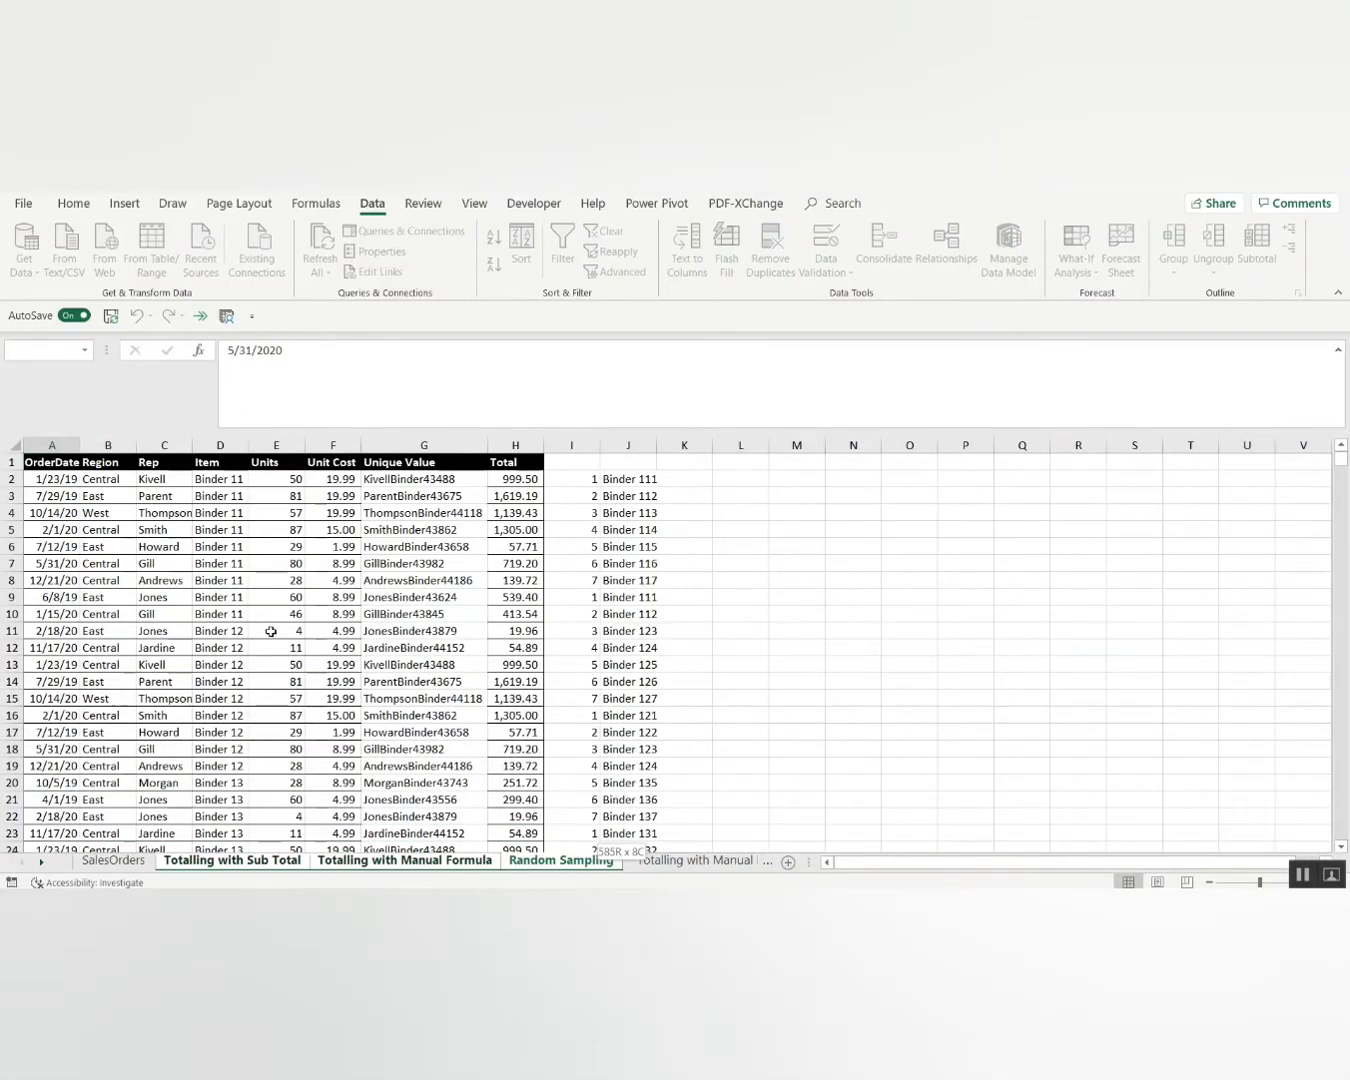
key(ctrl+shift+Page_Up)
key(ctrl+shift+Page_Up)
key(ctrl+shift+Page_Up)
key(ctrl+Page_Down)
key(ctrl+Page_Up)
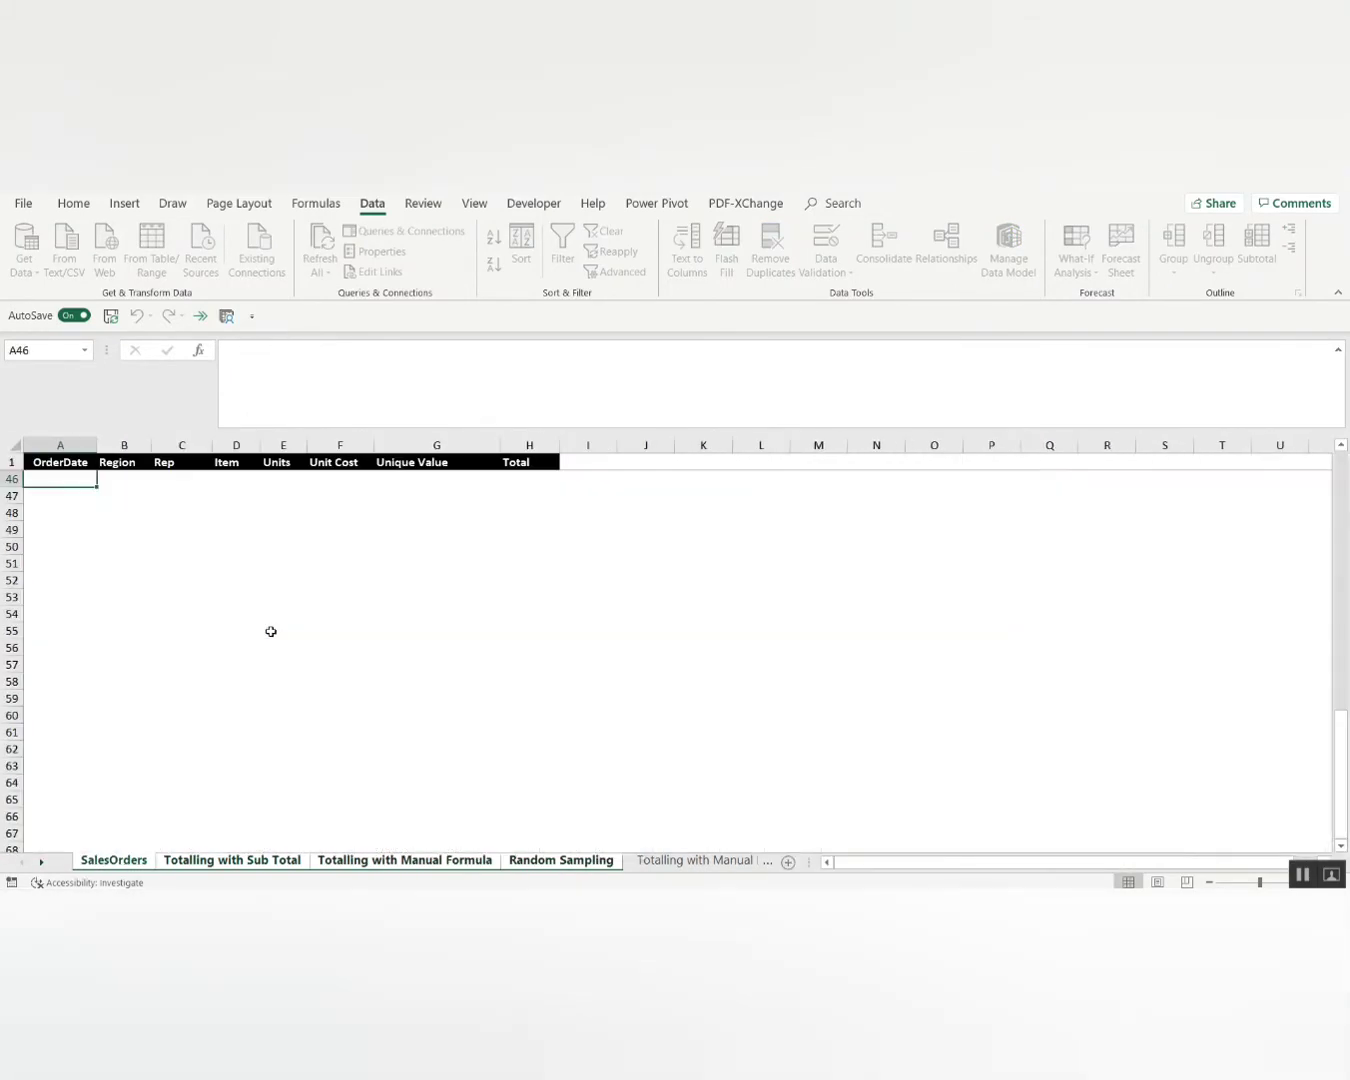
key(ctrl+Page_Down)
key(ctrl+Page_Down)
key(ctrl+Page_Down)
key(ctrl+Page_Down)
key(ctrl+Page_Up)
key(ctrl+Page_Up)
key(ctrl+Page_Up)
key(ctrl+Page_Up)
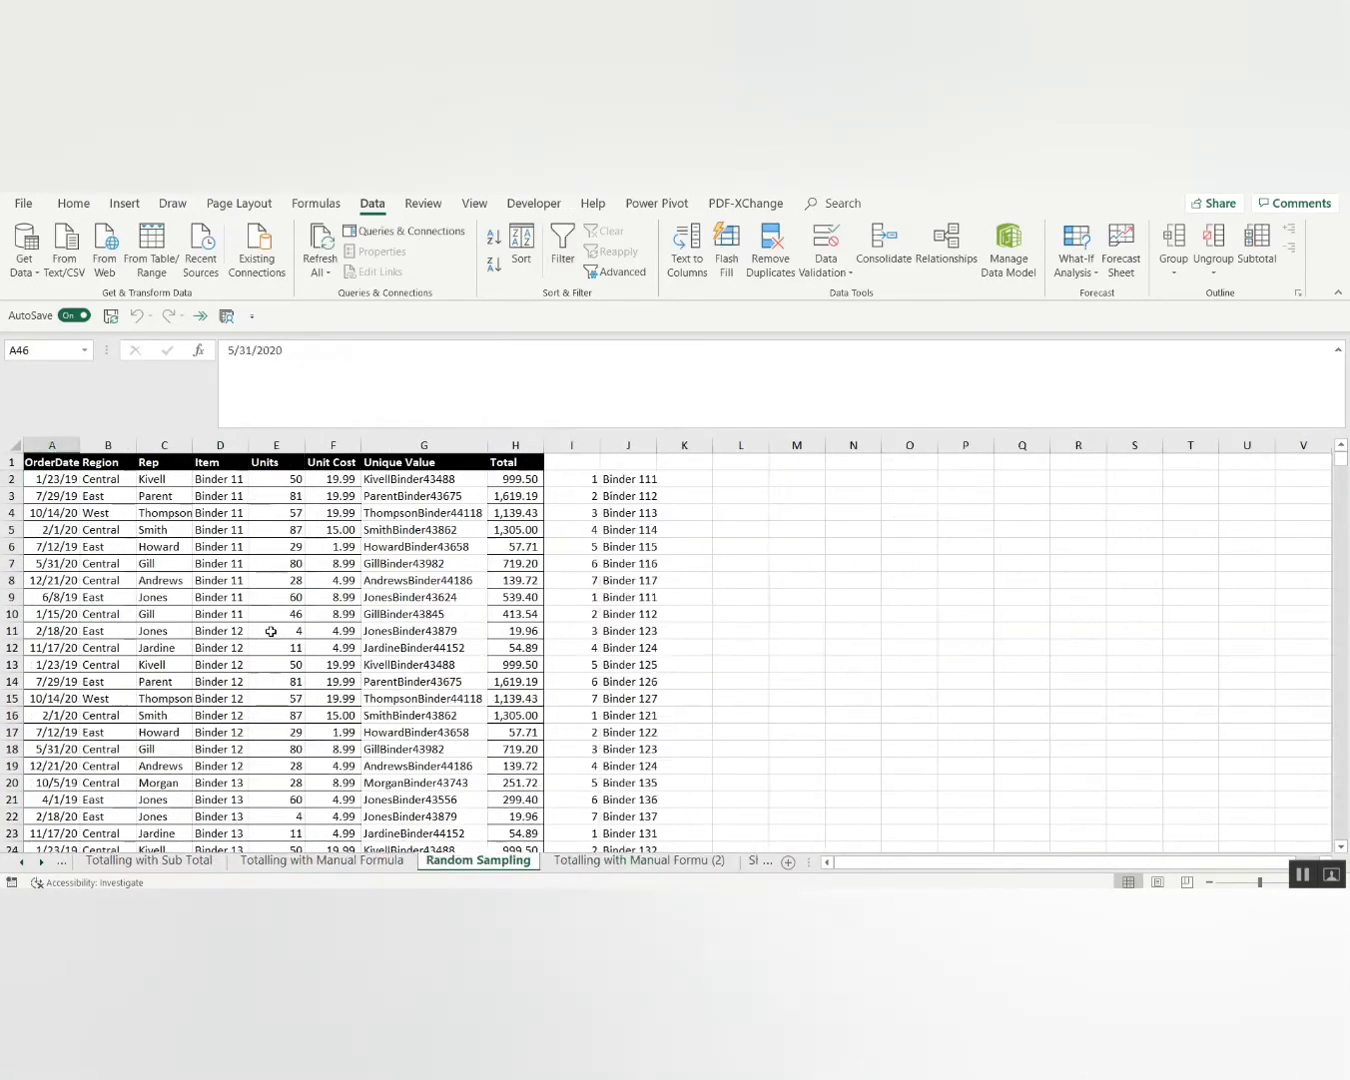
key(ctrl+Page_Down)
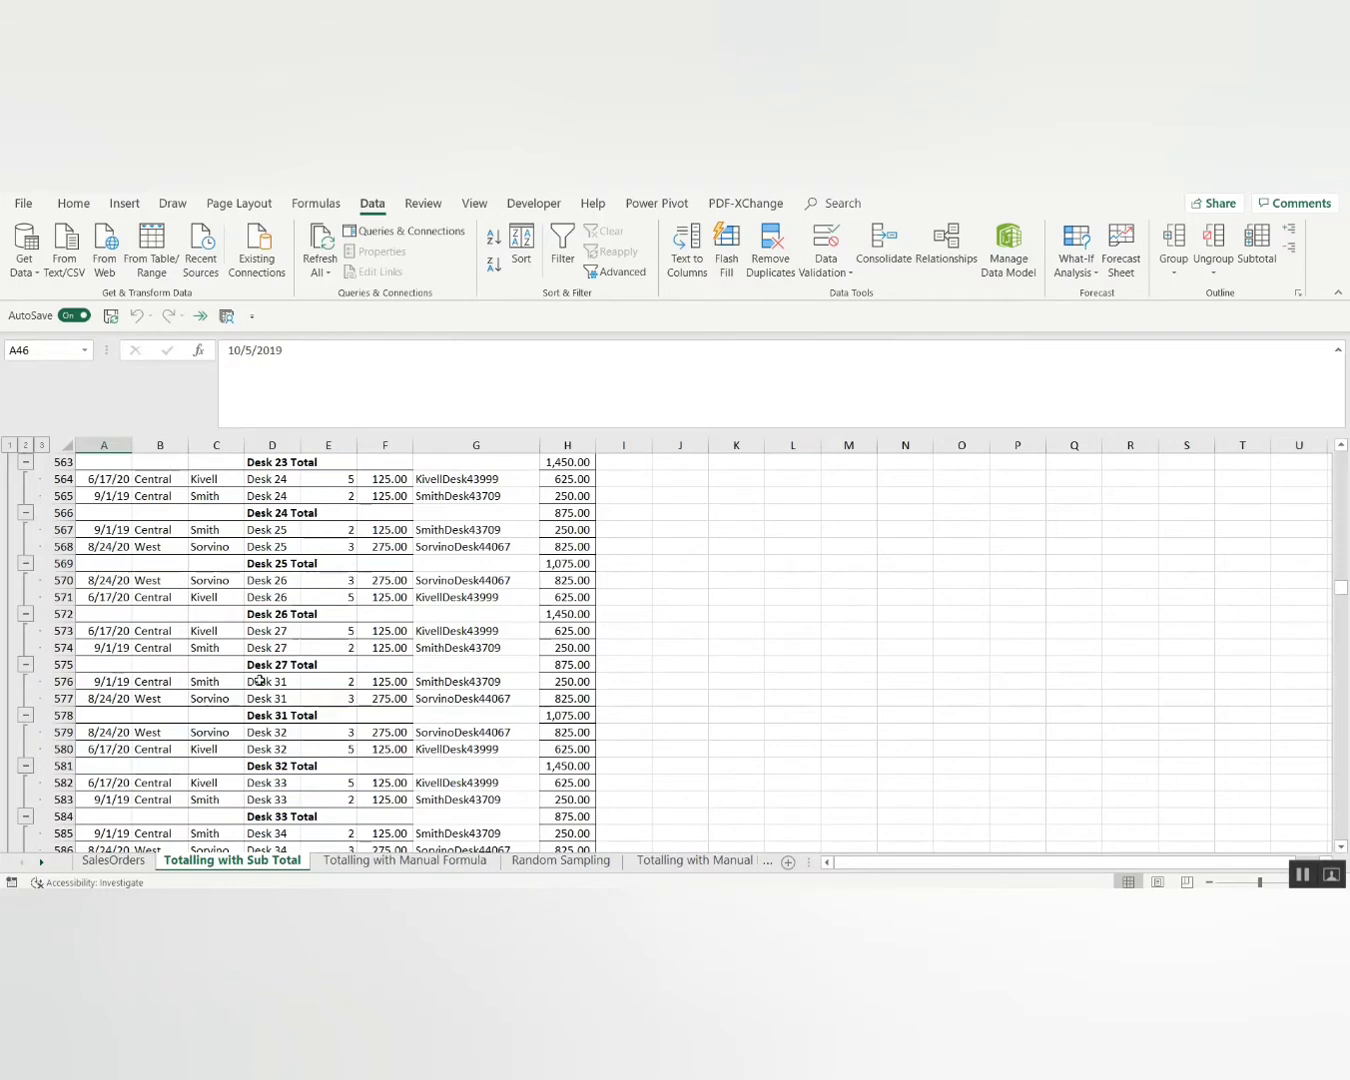
key(ctrl+F11)
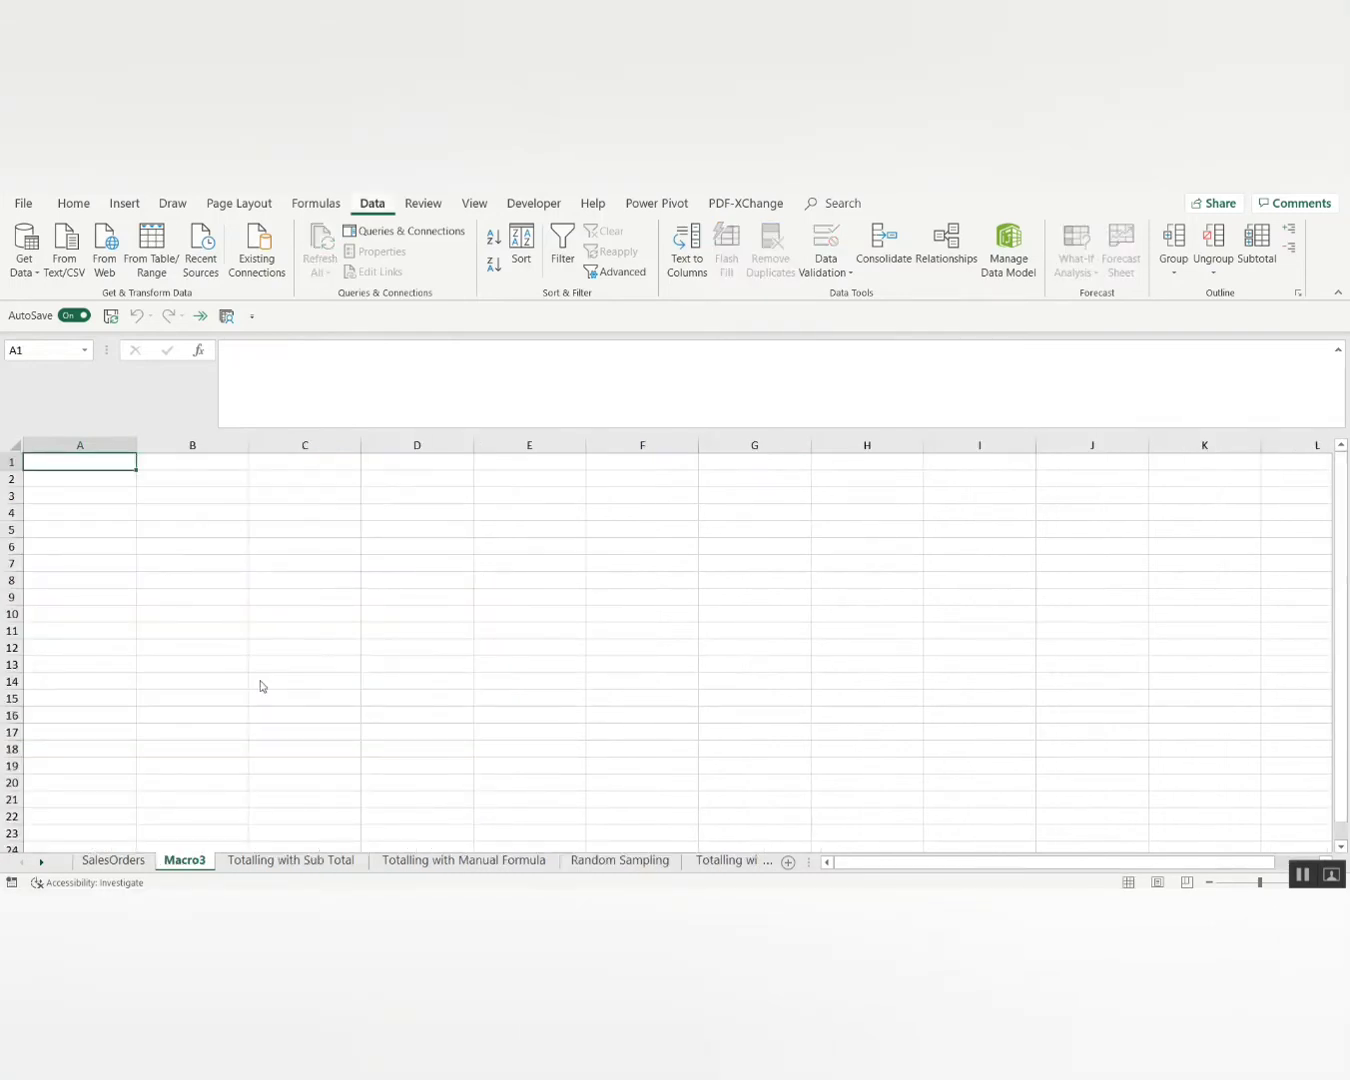
key(alt+e)
key(l)
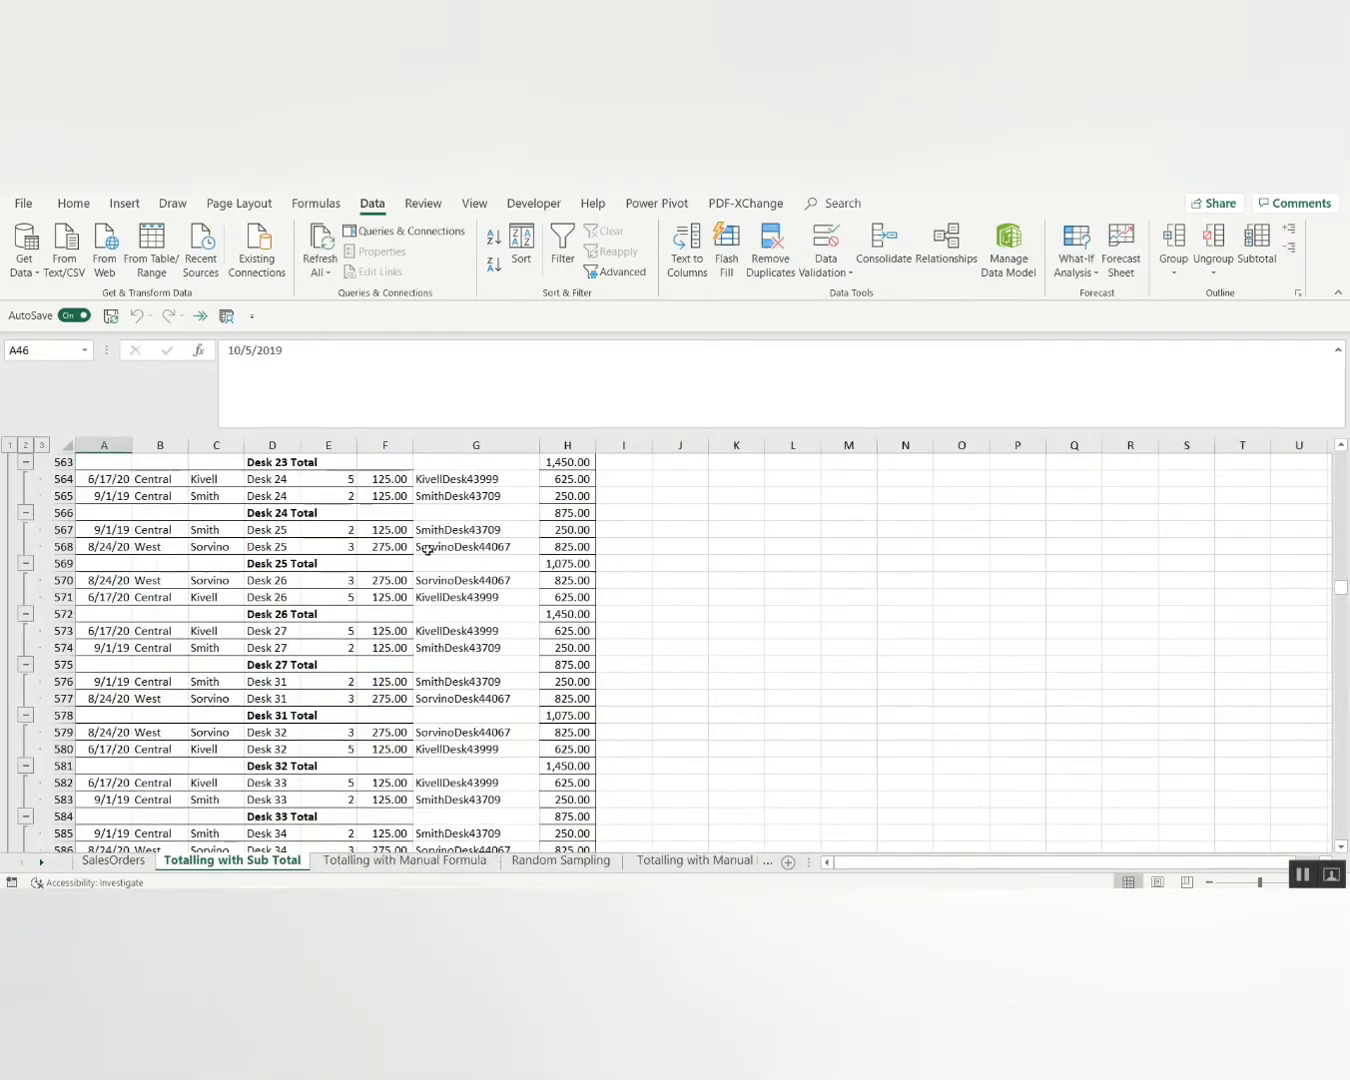
Select the subtotalled table from A1 down to the Grand Total at H1658.
drag(1341, 587, 1346, 429)
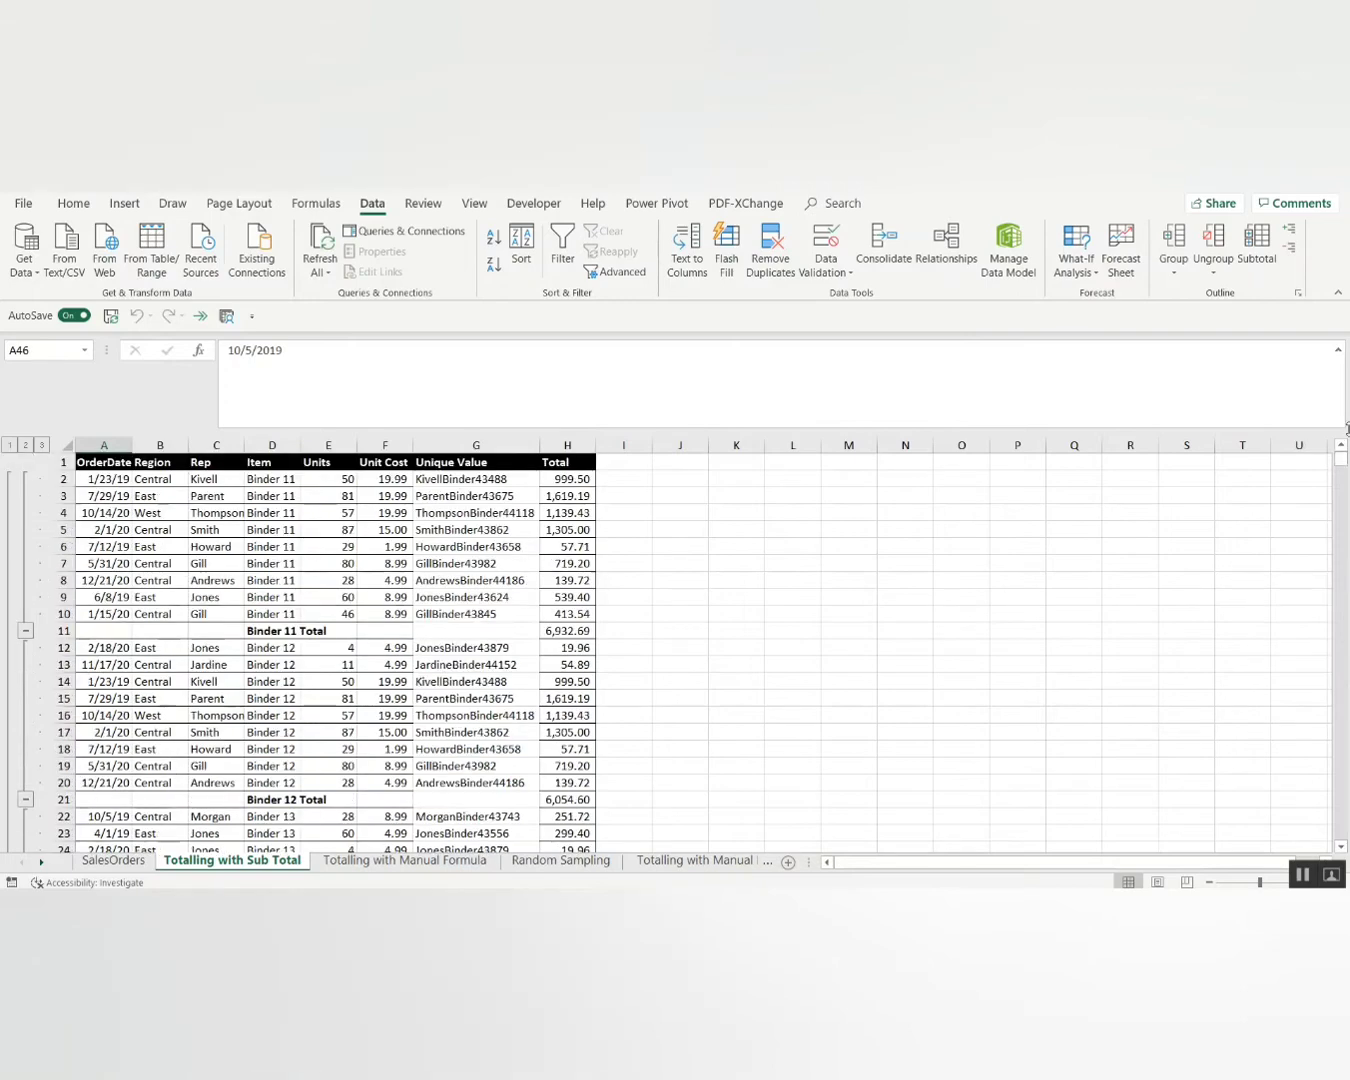
click(106, 462)
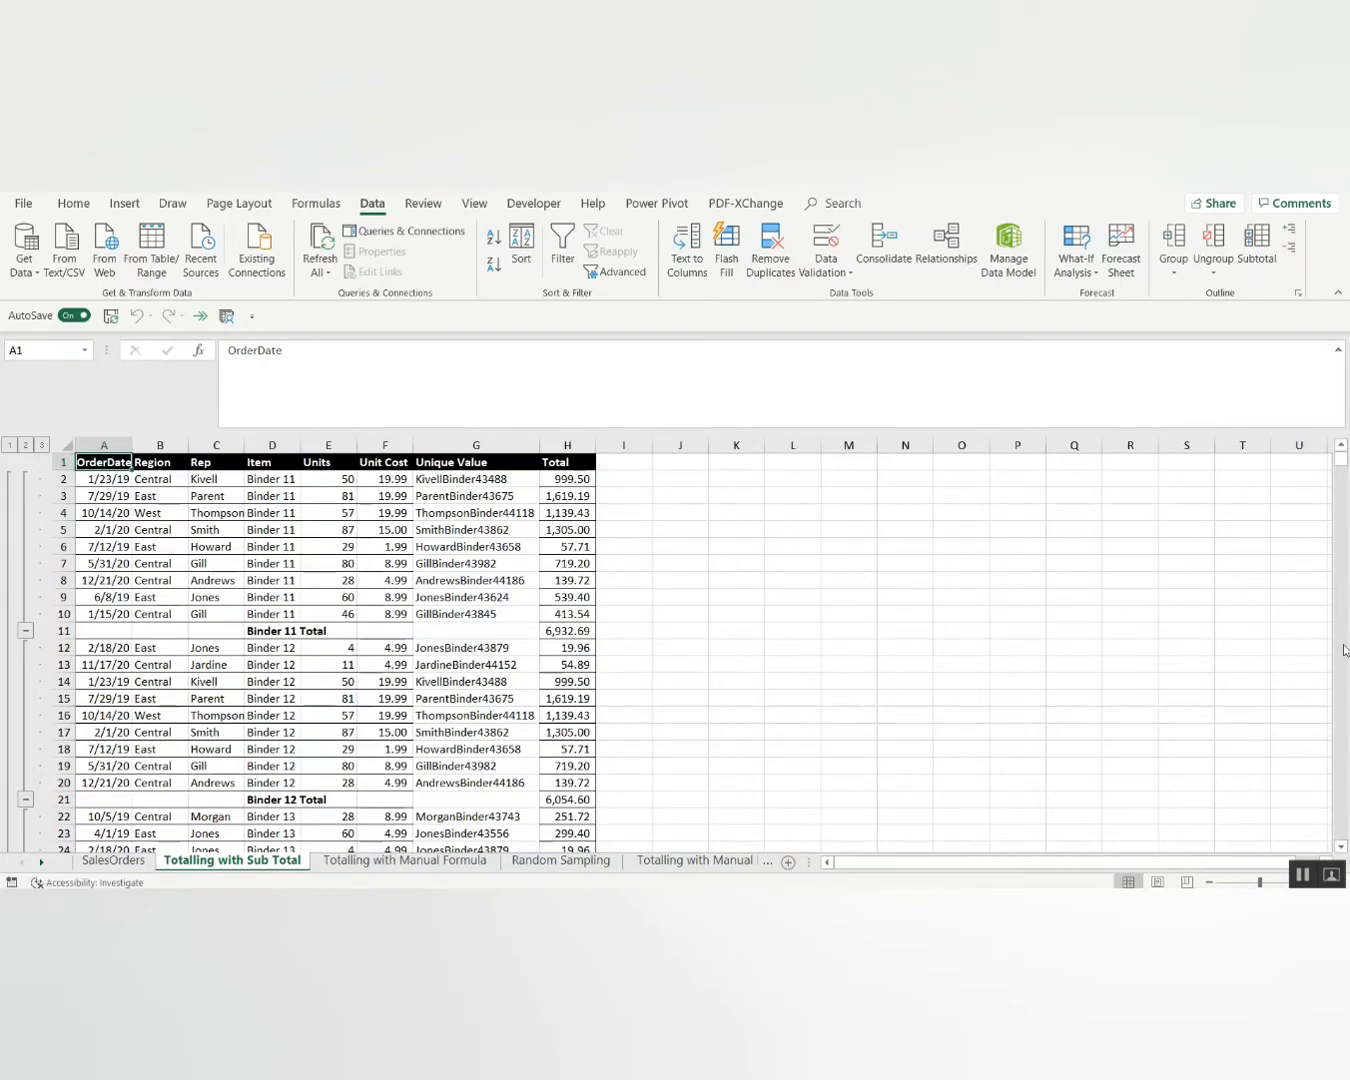
drag(1341, 463, 1342, 840)
shift+click(577, 833)
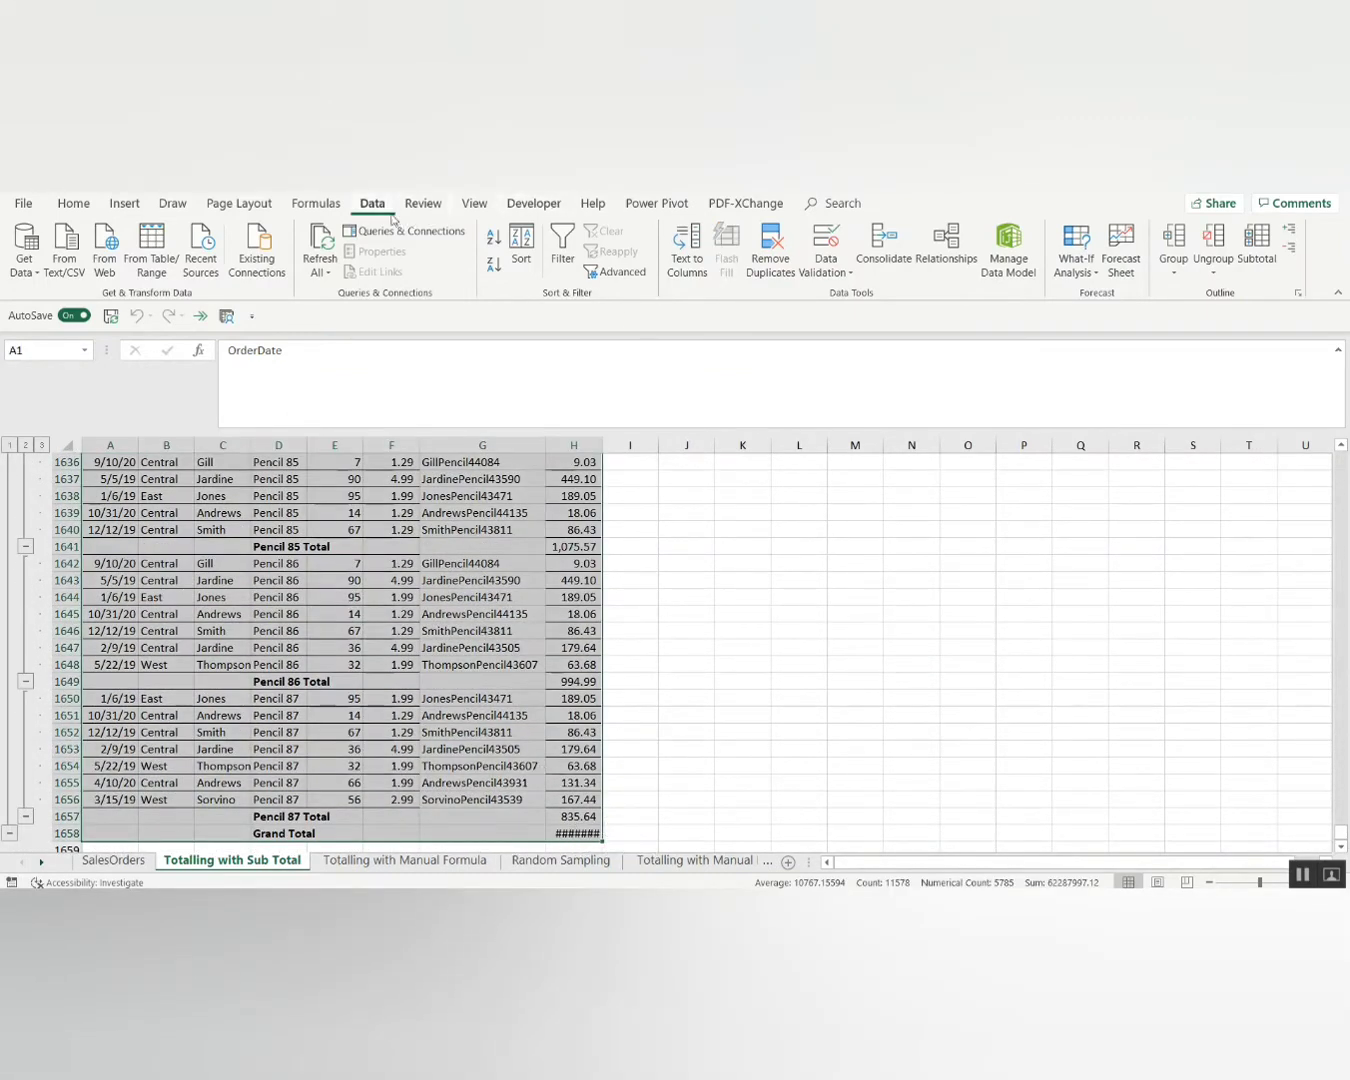
Remove all subtotals from the Totalling with Sub Total table.
click(1257, 250)
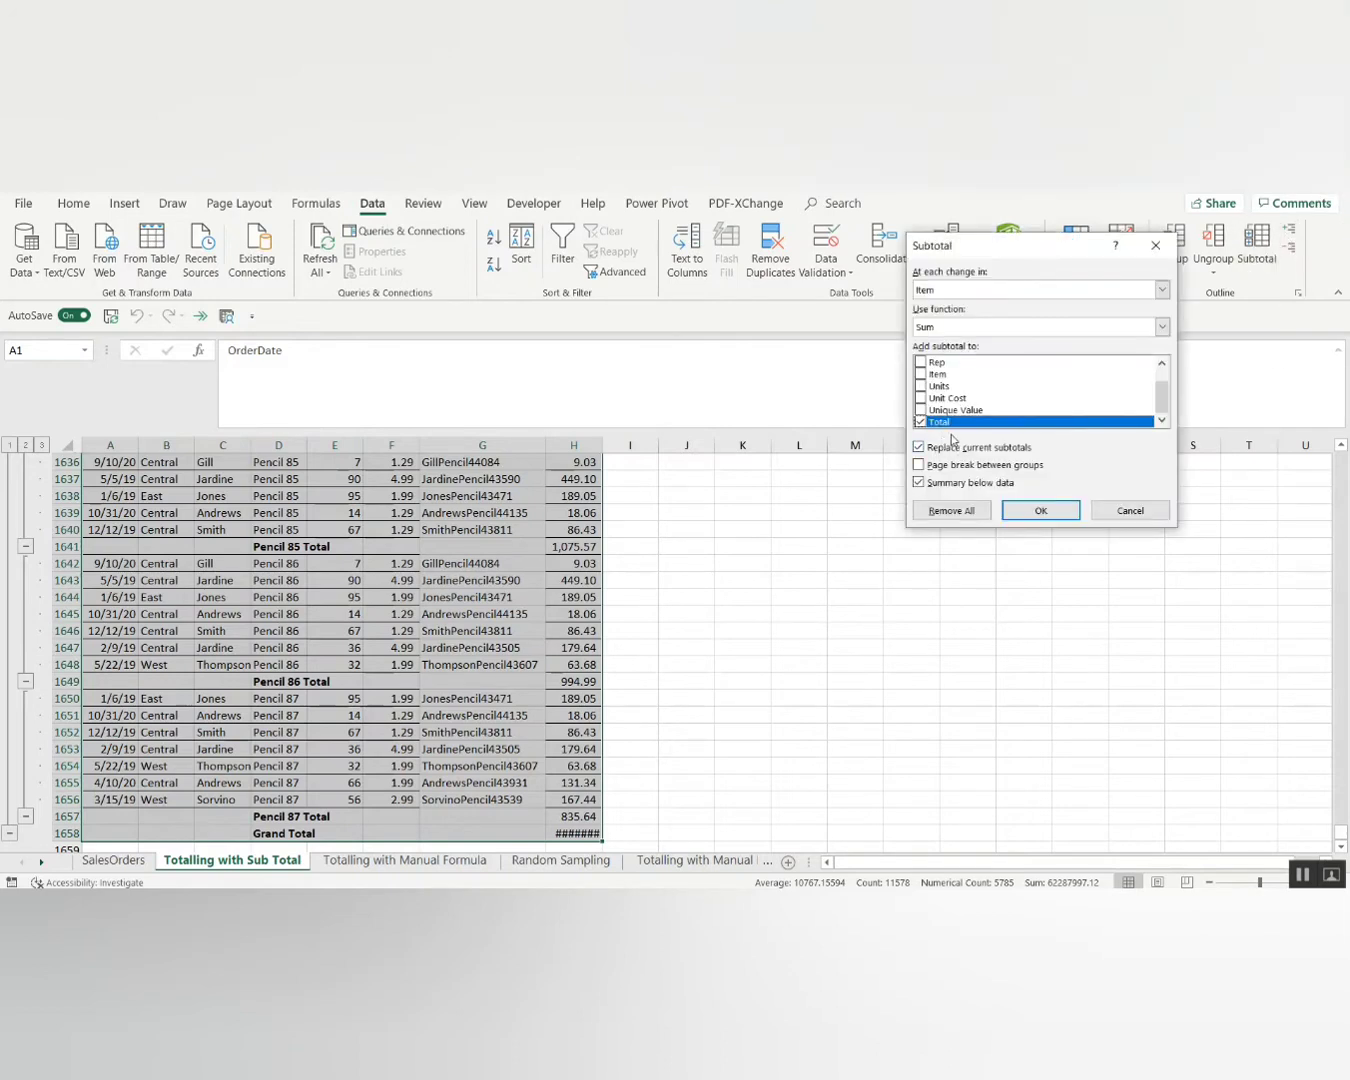
click(951, 510)
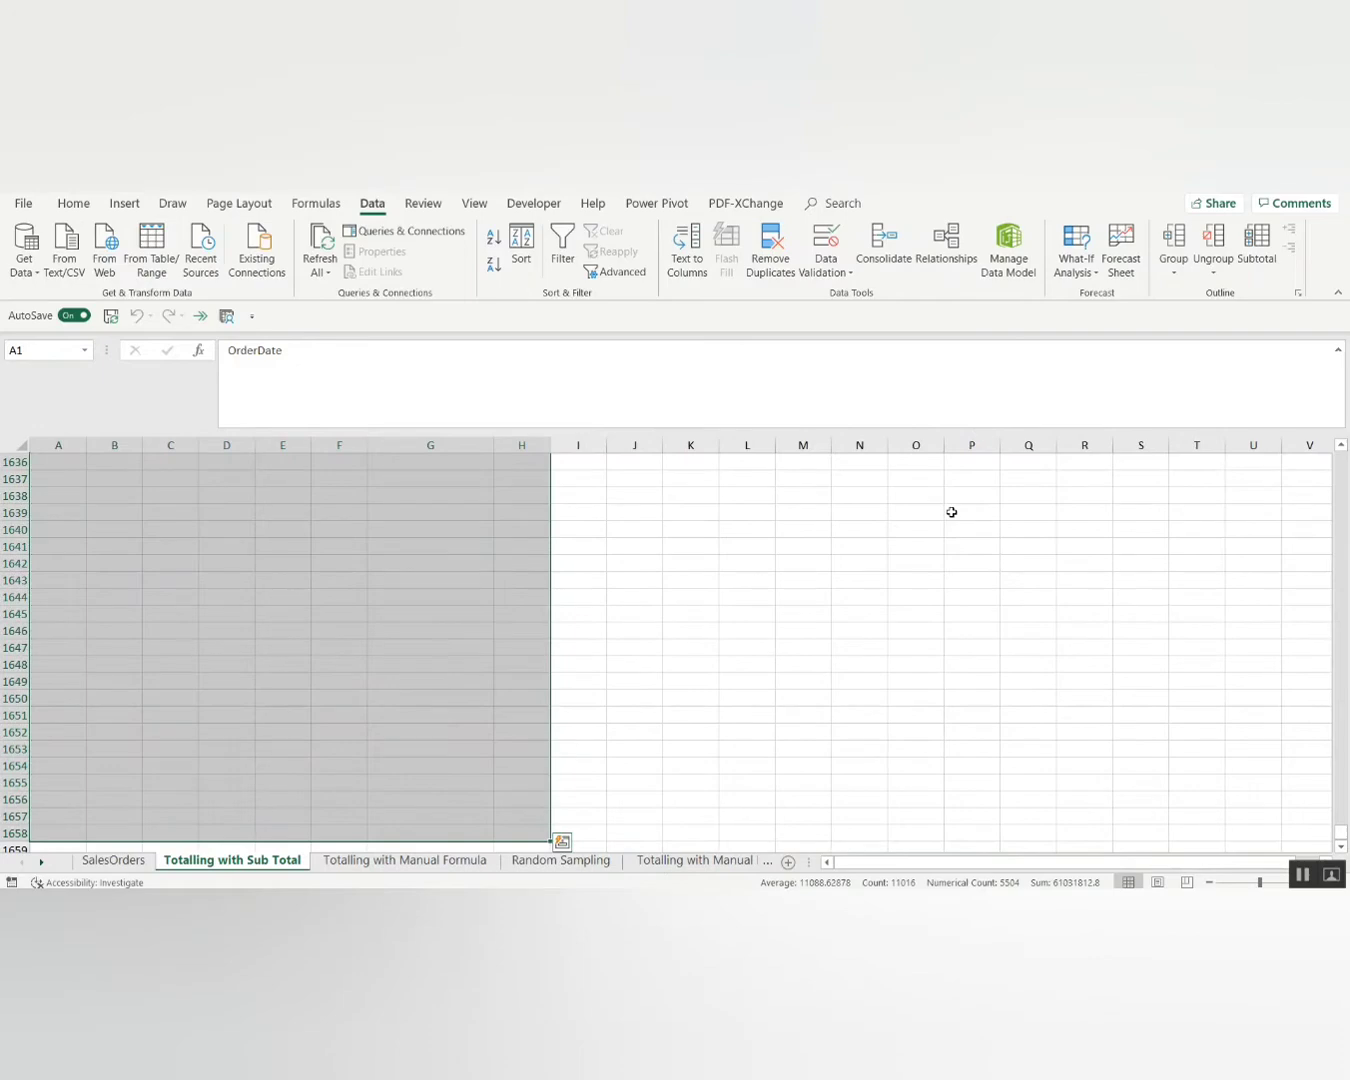
key(Page_Up)
key(Page_Up)
key(Page_Up)
key(Page_Up)
key(Page_Up)
key(Page_Up)
key(Page_Up)
key(Page_Up)
key(Page_Up)
key(Page_Up)
key(Page_Up)
key(Page_Up)
key(Page_Up)
key(Page_Up)
key(Page_Up)
key(Page_Up)
key(Page_Up)
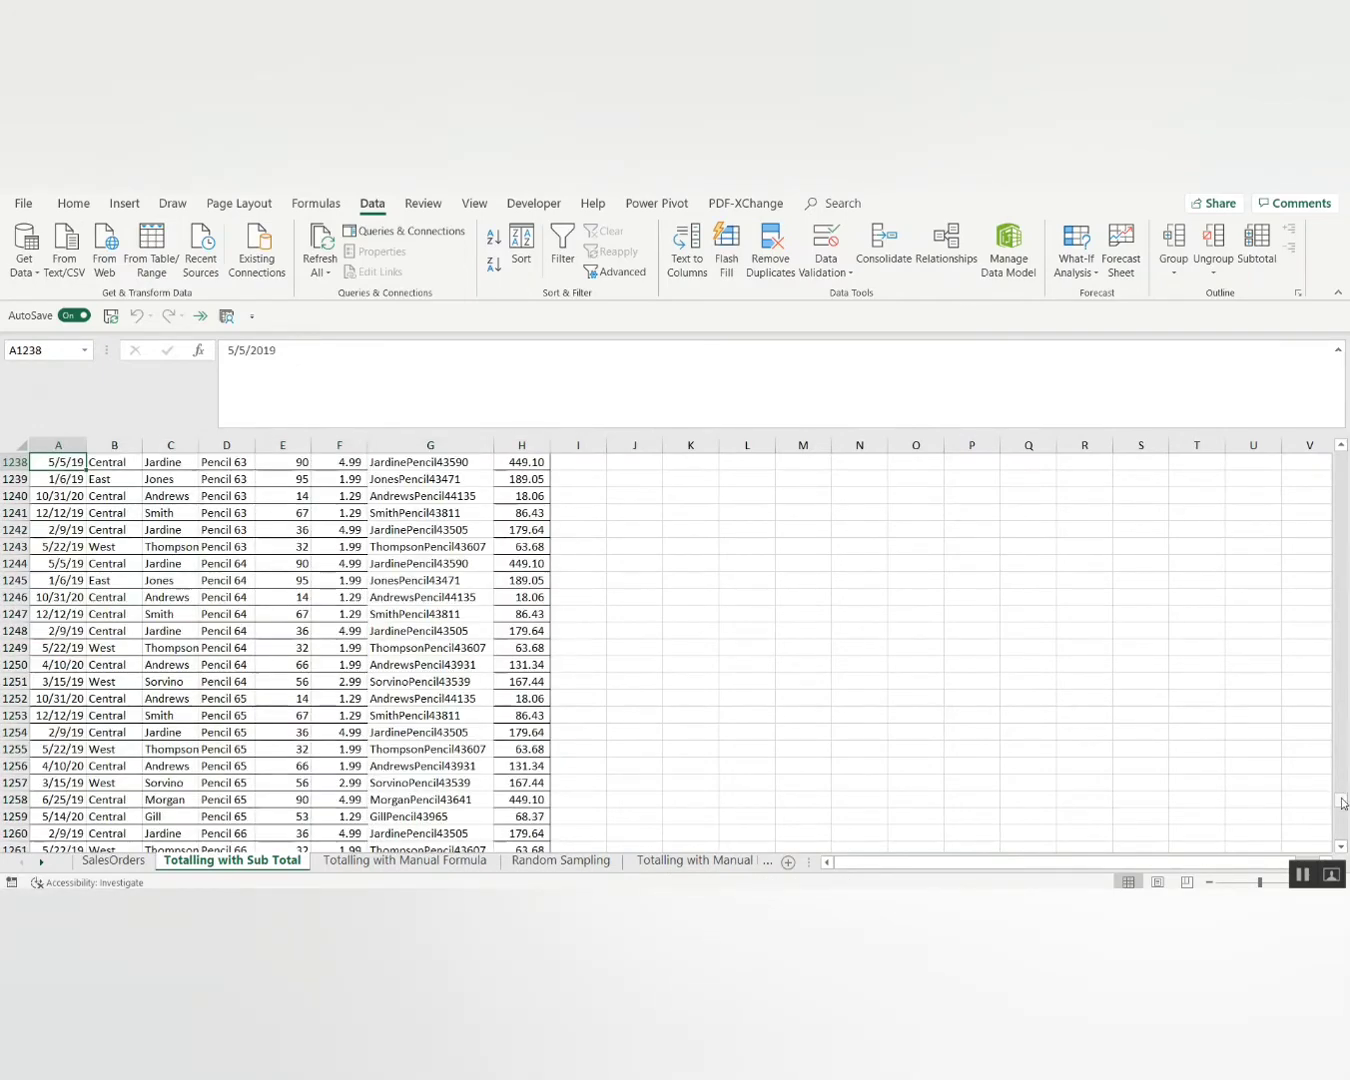
Collapse the selection to C10 and go to the Totalling with Manual Formula sheet.
drag(1341, 801, 1340, 451)
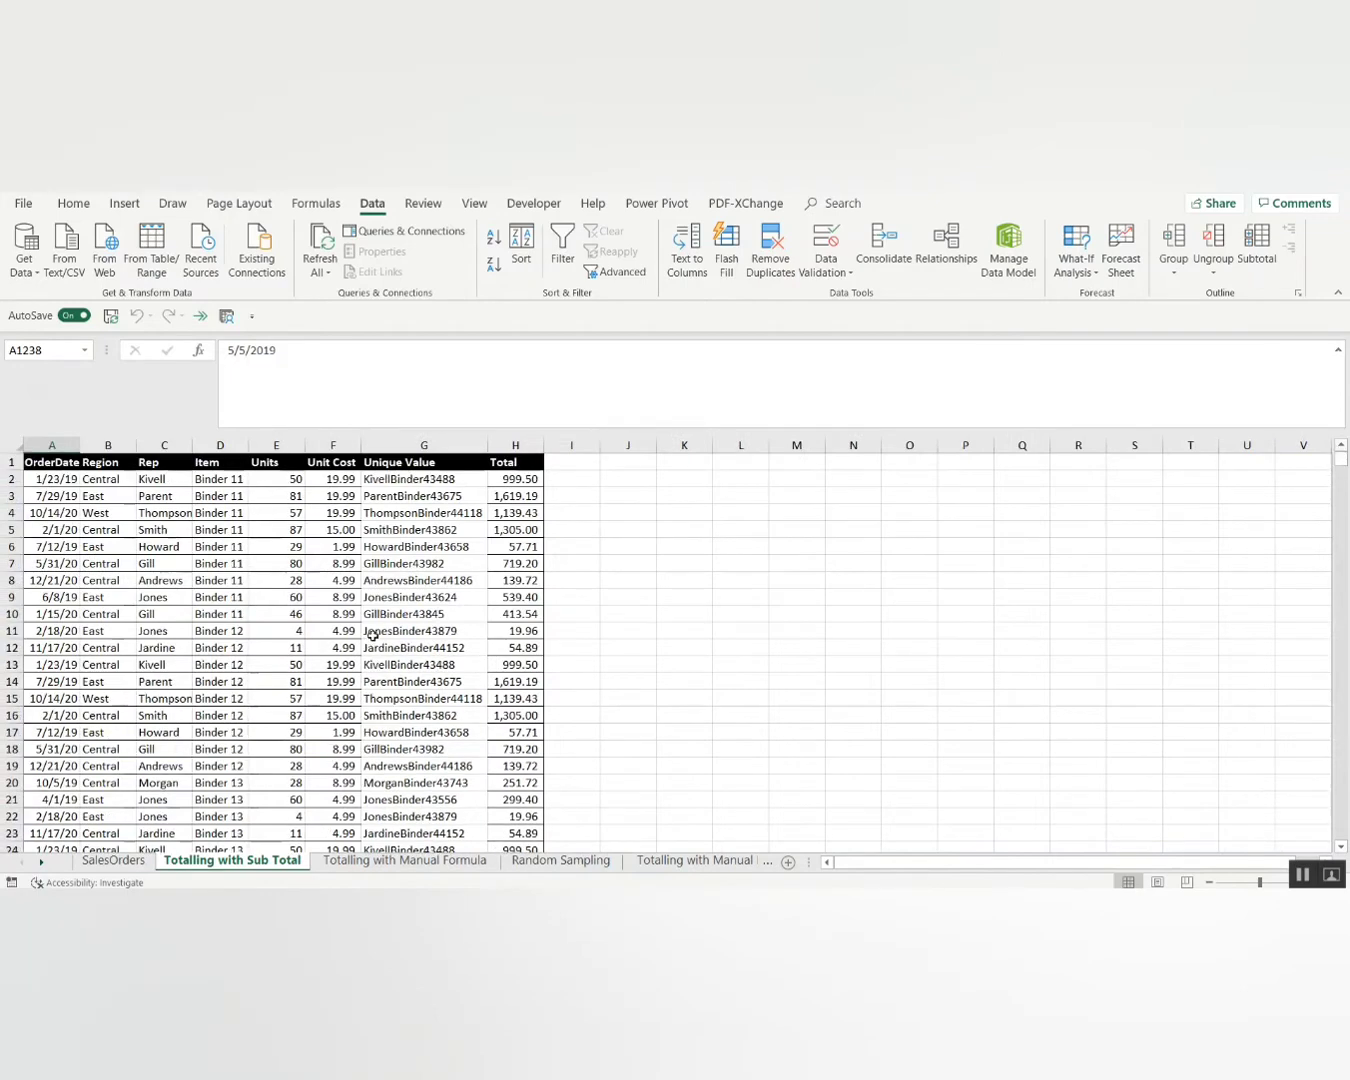
click(186, 613)
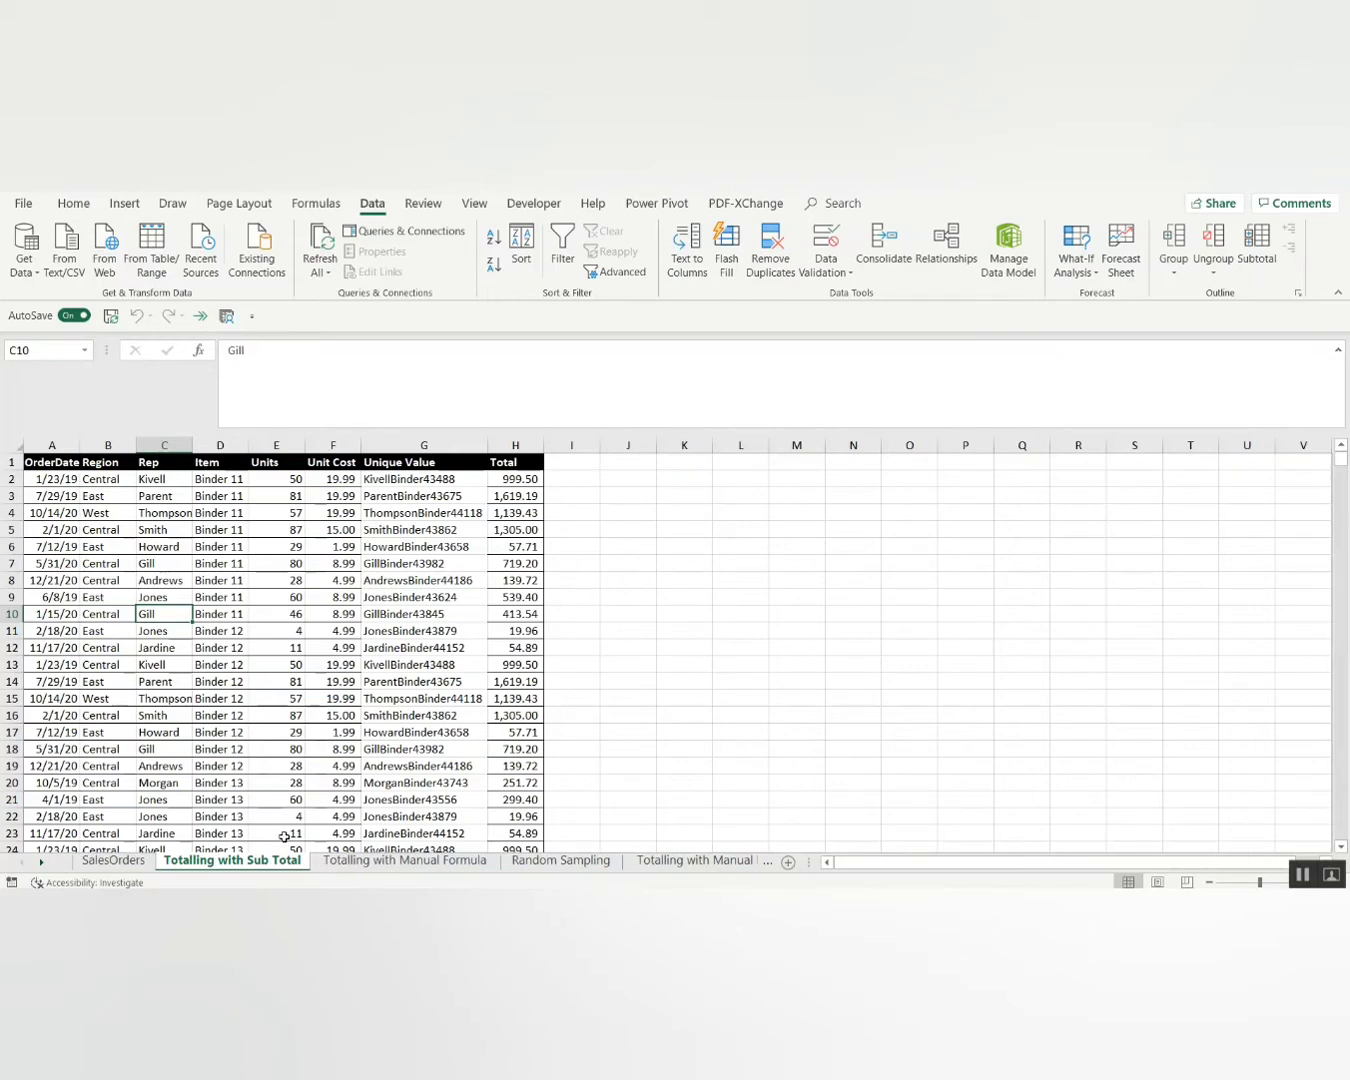
click(361, 866)
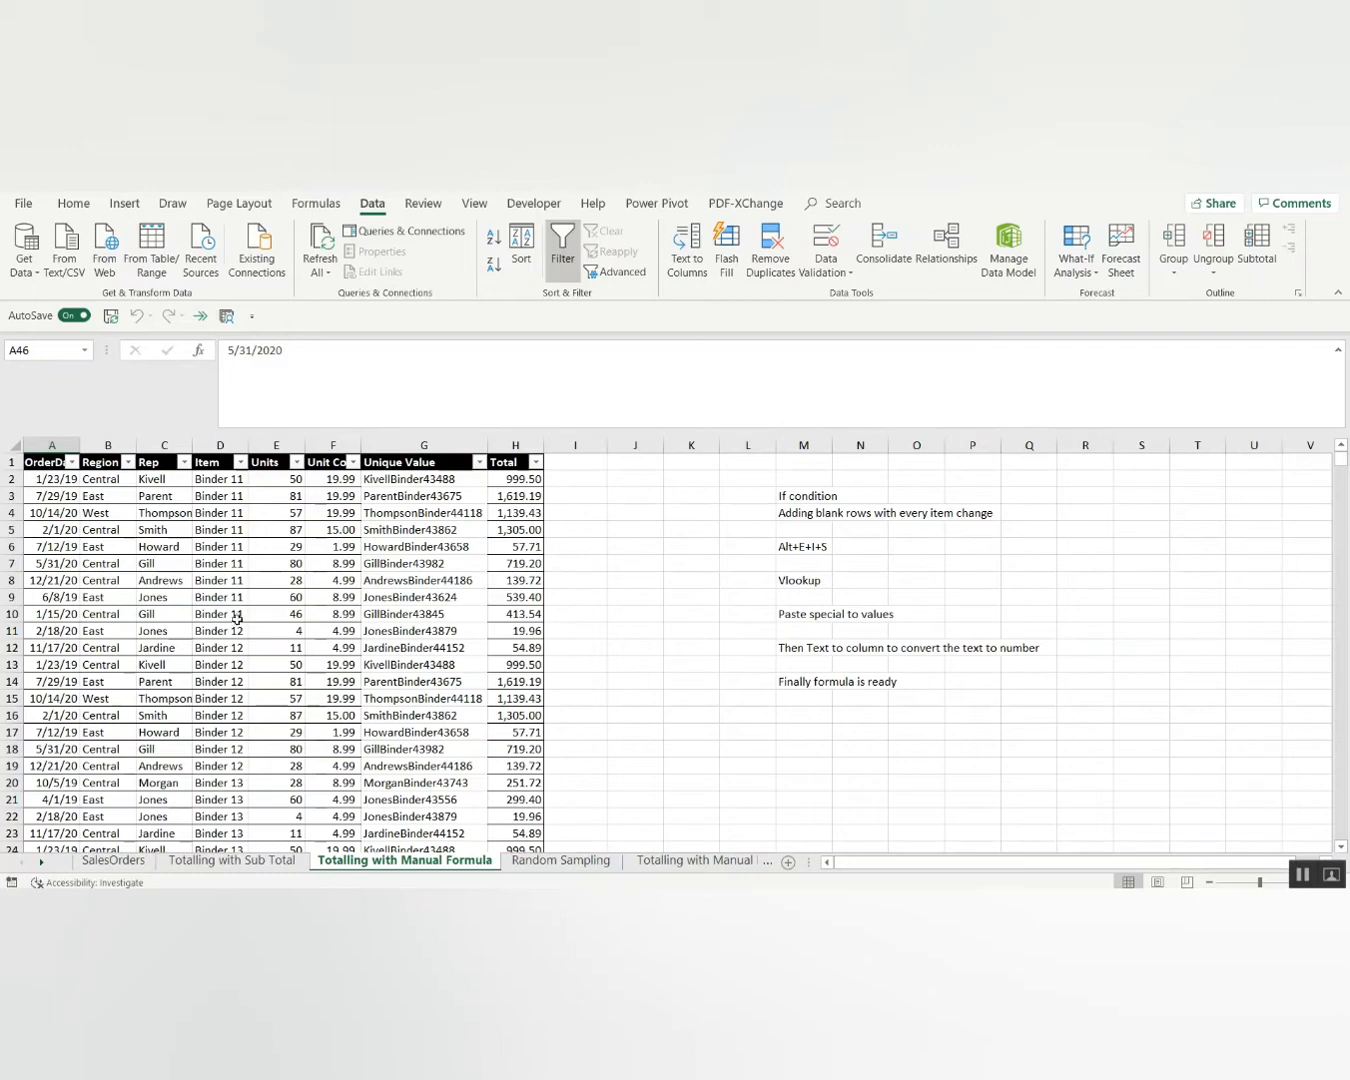
Check the table's extent and select the whole order table A1:H1361.
click(354, 647)
key(Page_Down)
key(Page_Down)
key(Page_Down)
key(Page_Down)
key(Page_Down)
key(Page_Down)
key(Page_Down)
key(Page_Down)
key(Page_Down)
key(Page_Down)
key(Page_Down)
key(Page_Down)
key(Page_Down)
key(Page_Down)
key(Page_Down)
key(Page_Down)
key(Page_Down)
key(Page_Down)
key(Page_Down)
key(Page_Down)
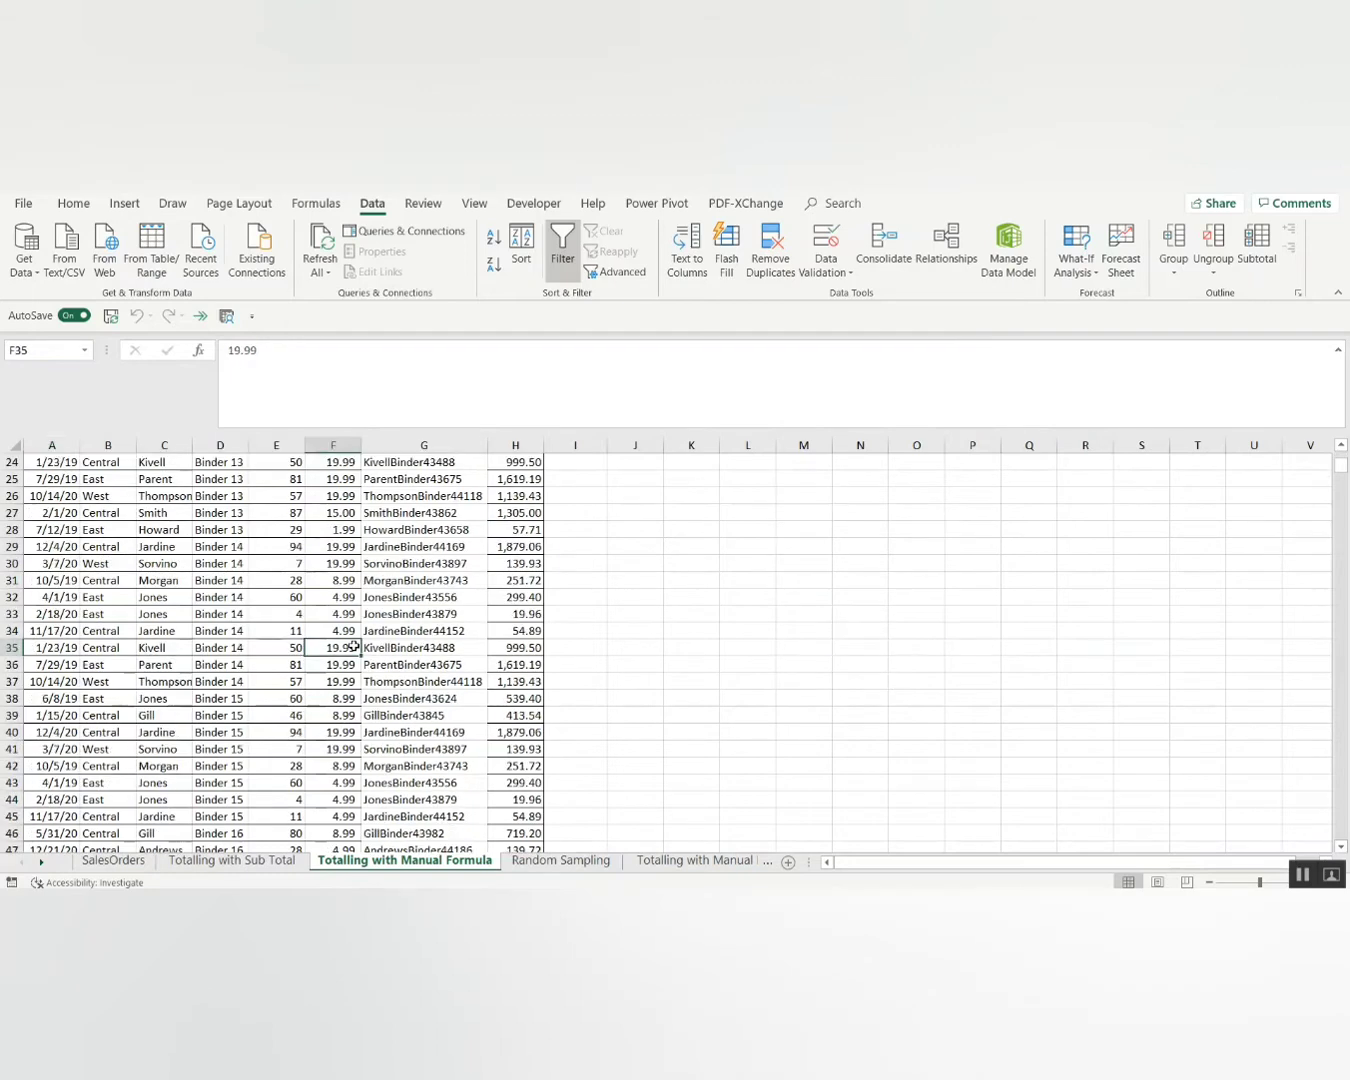
key(Page_Down)
key(Page_Down)
key(Page_Down)
key(Page_Down)
key(Page_Down)
key(Page_Down)
key(Page_Down)
key(Page_Down)
key(Page_Down)
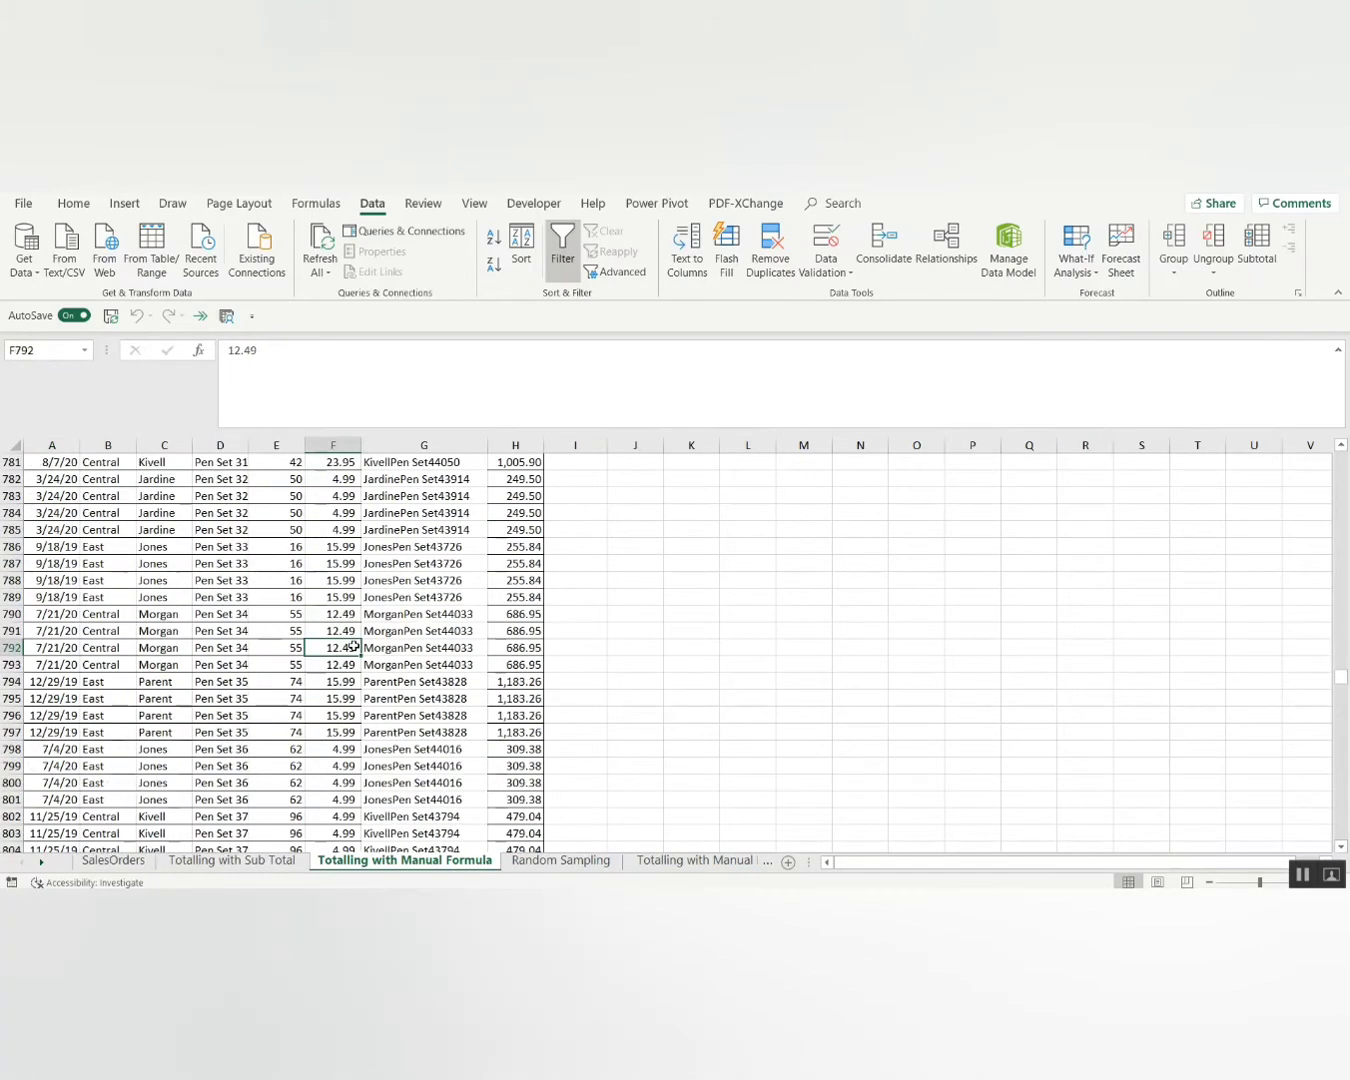
key(ctrl+Down)
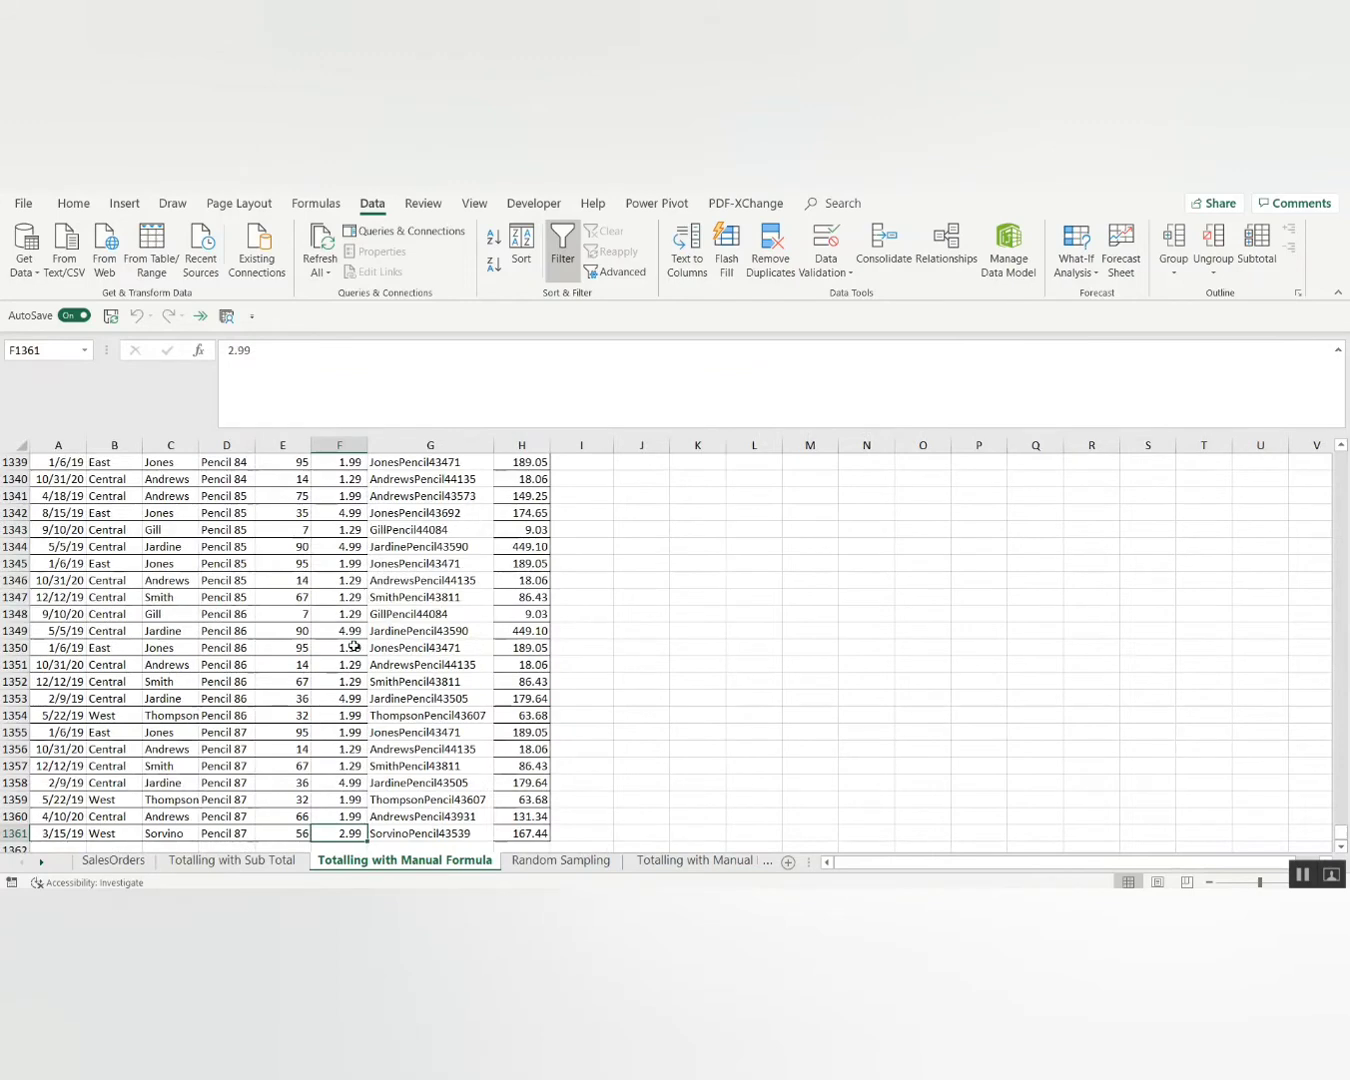
key(ctrl+Up)
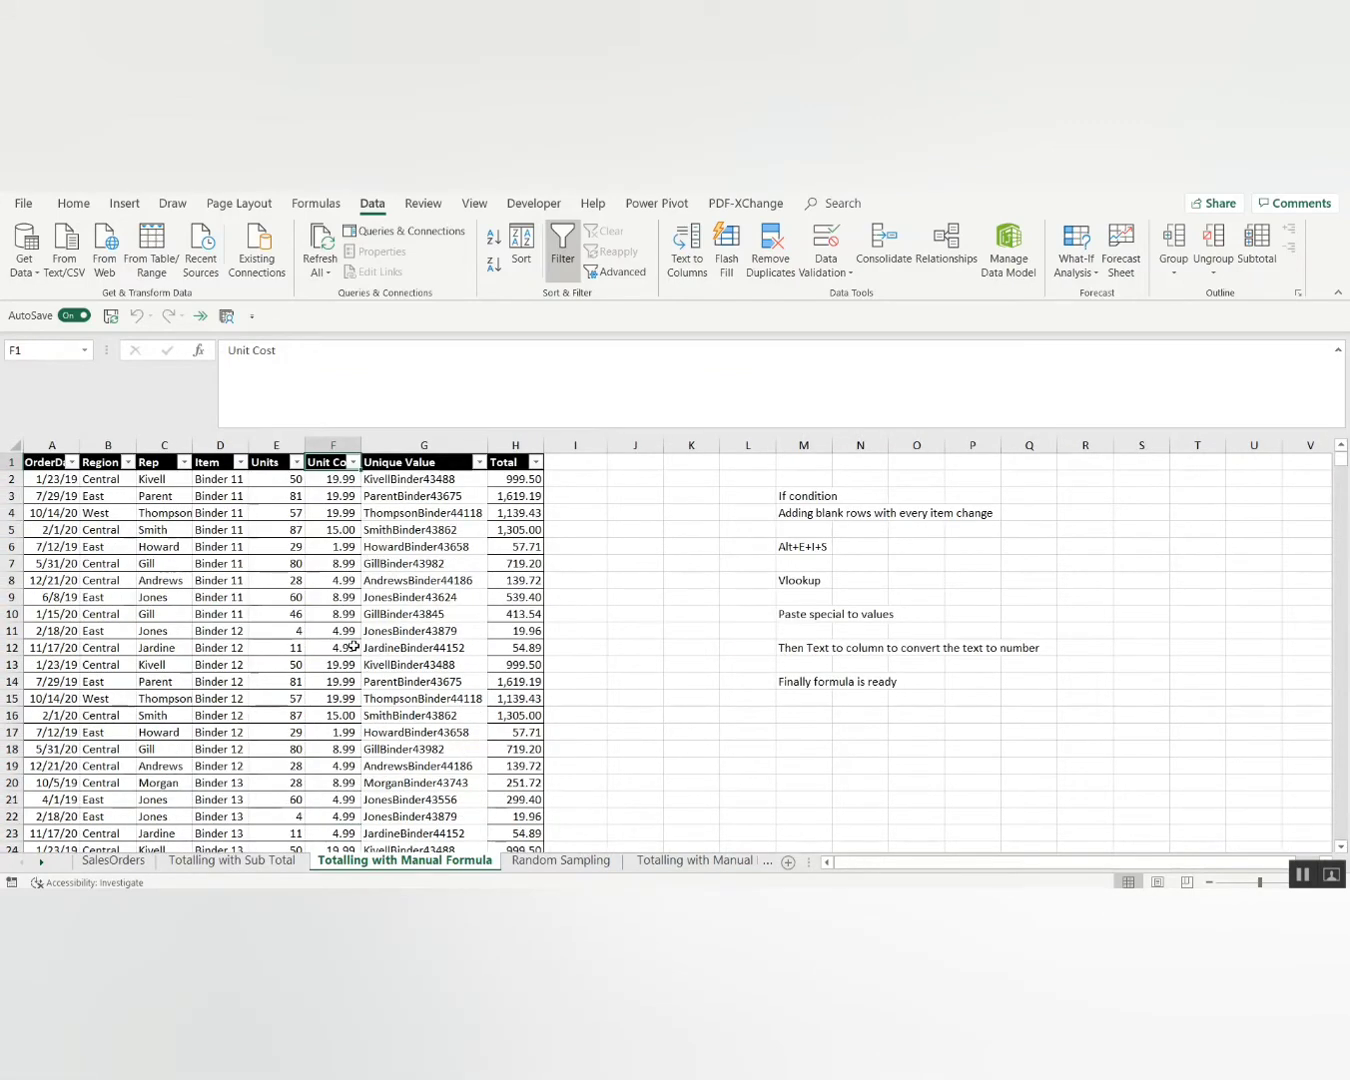
key(ctrl+Left)
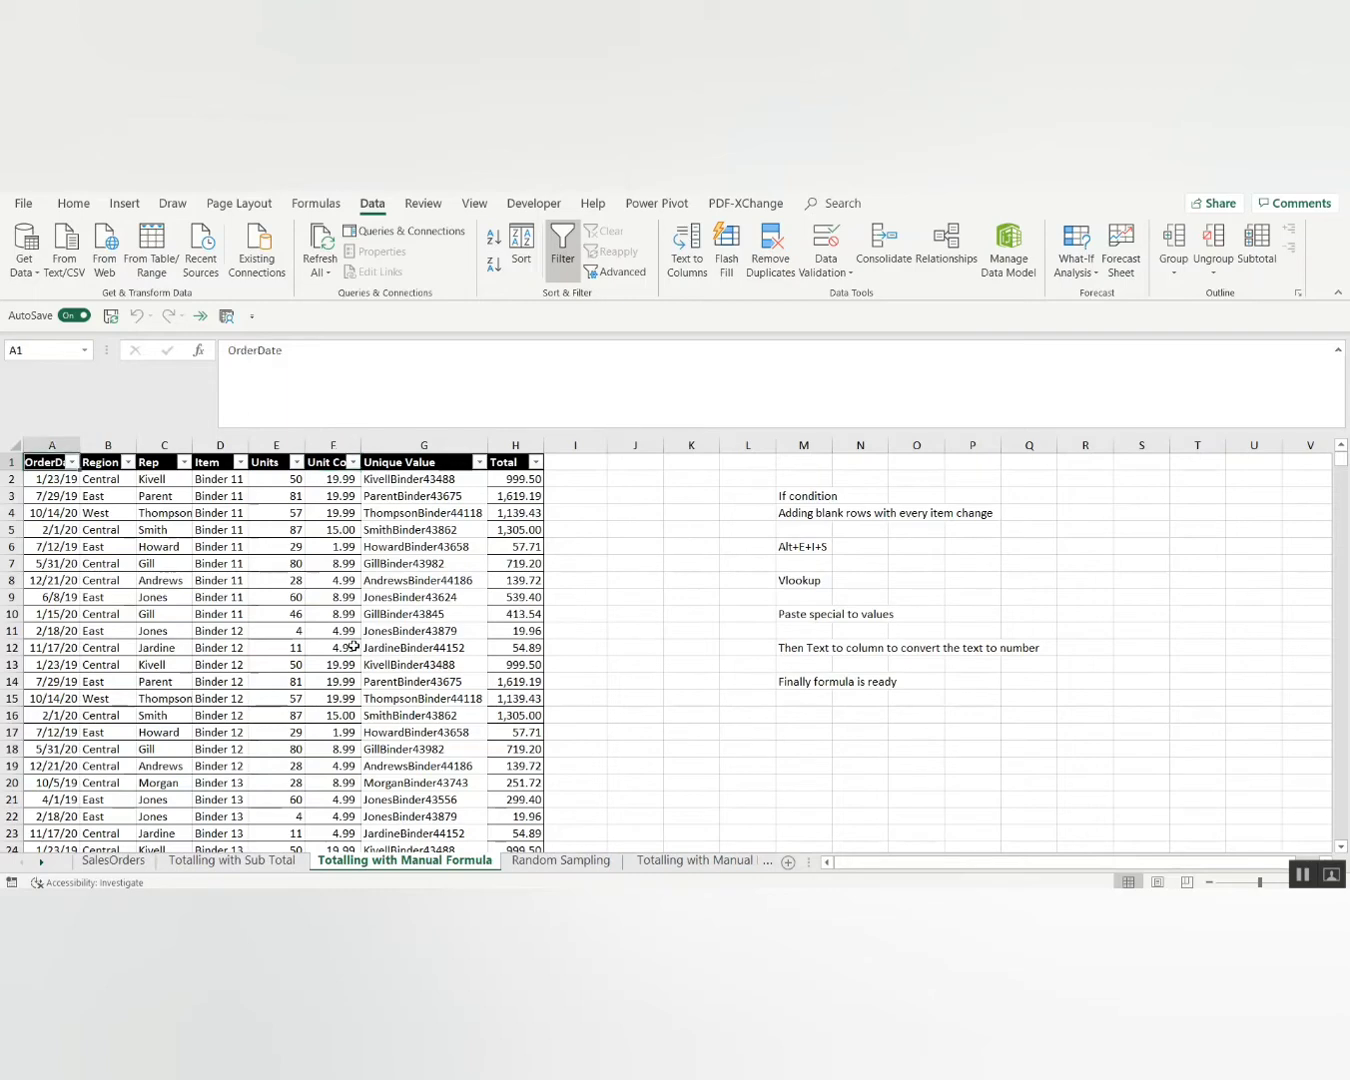
key(ctrl+Right)
key(Right)
key(Left)
key(Left)
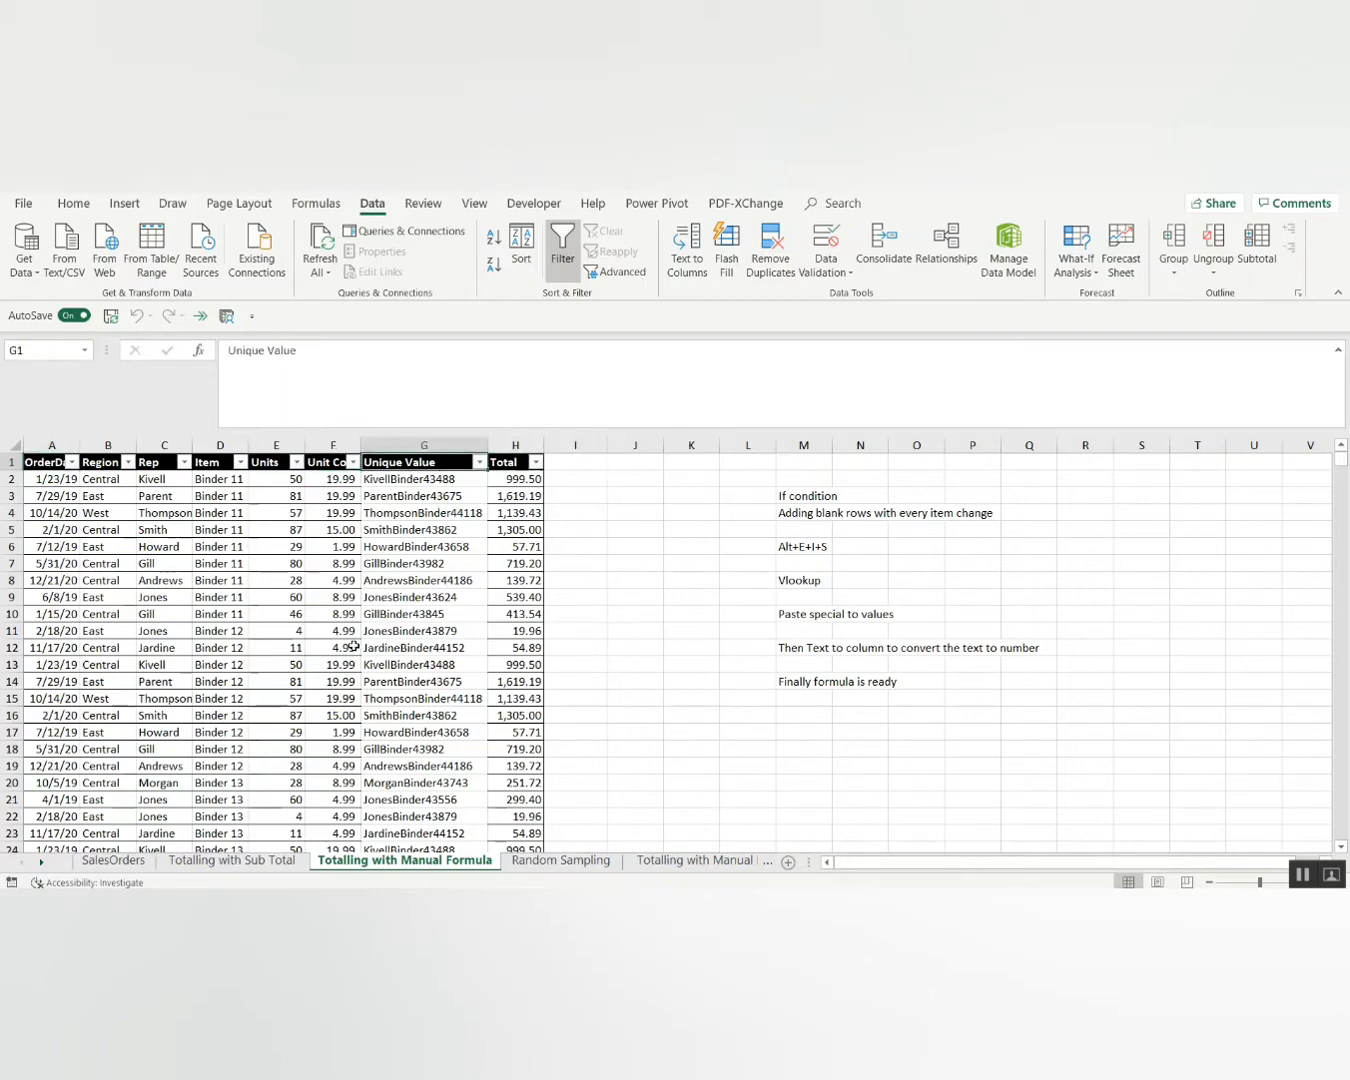
key(ctrl+Left)
key(ctrl+shift+Right)
key(ctrl+shift+Down)
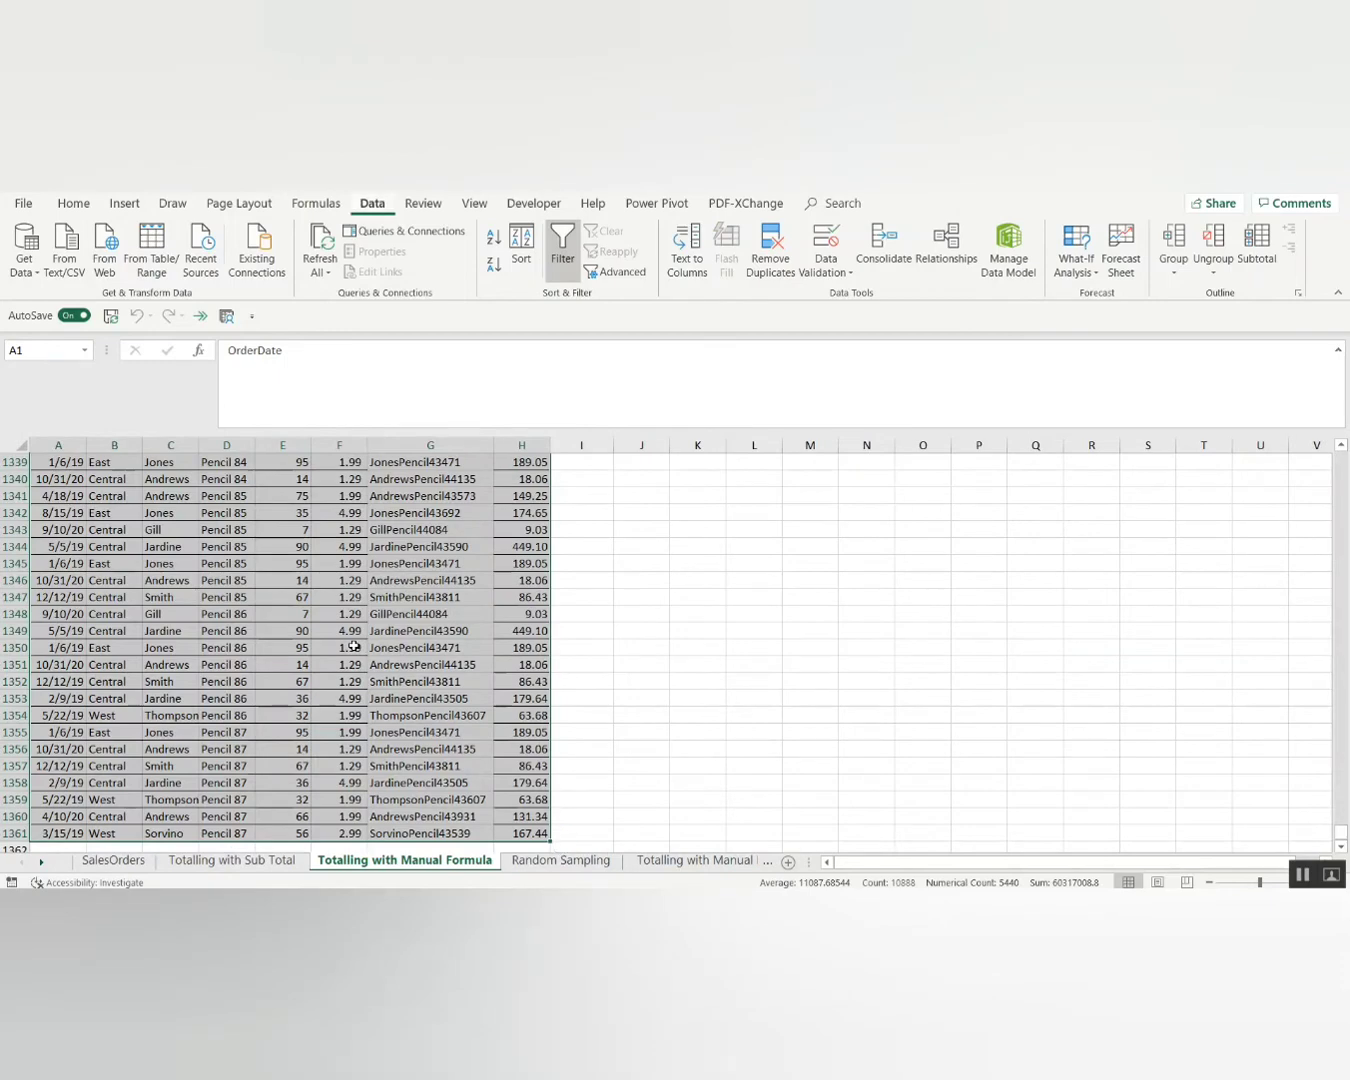
Sort the table by Item in A to Z order.
key(alt+d)
key(s)
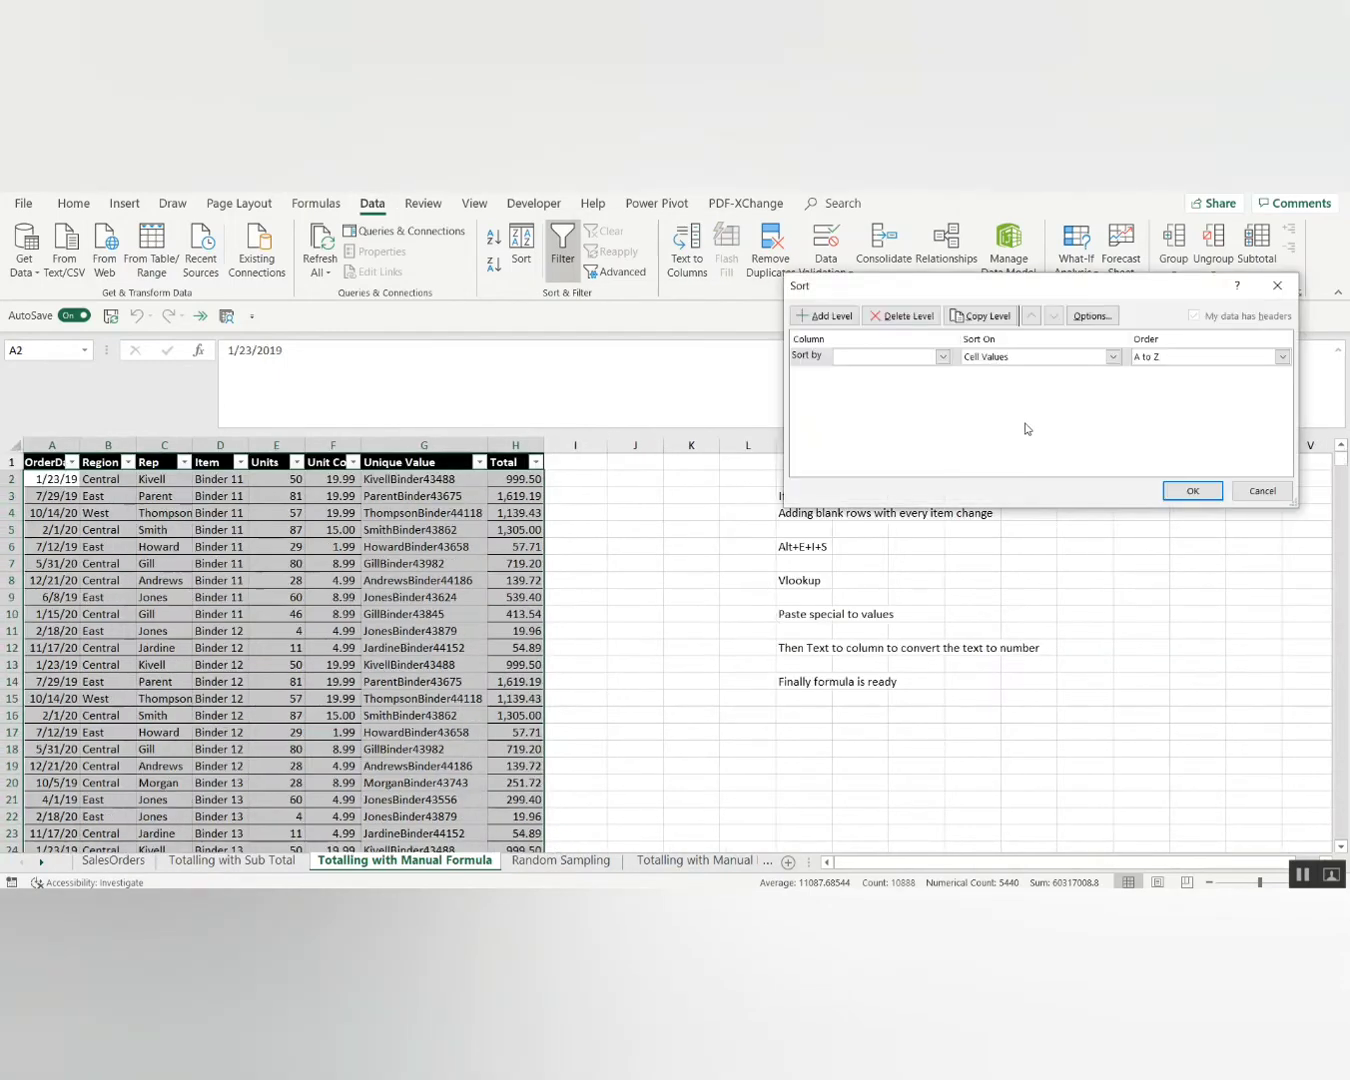
click(914, 362)
click(873, 410)
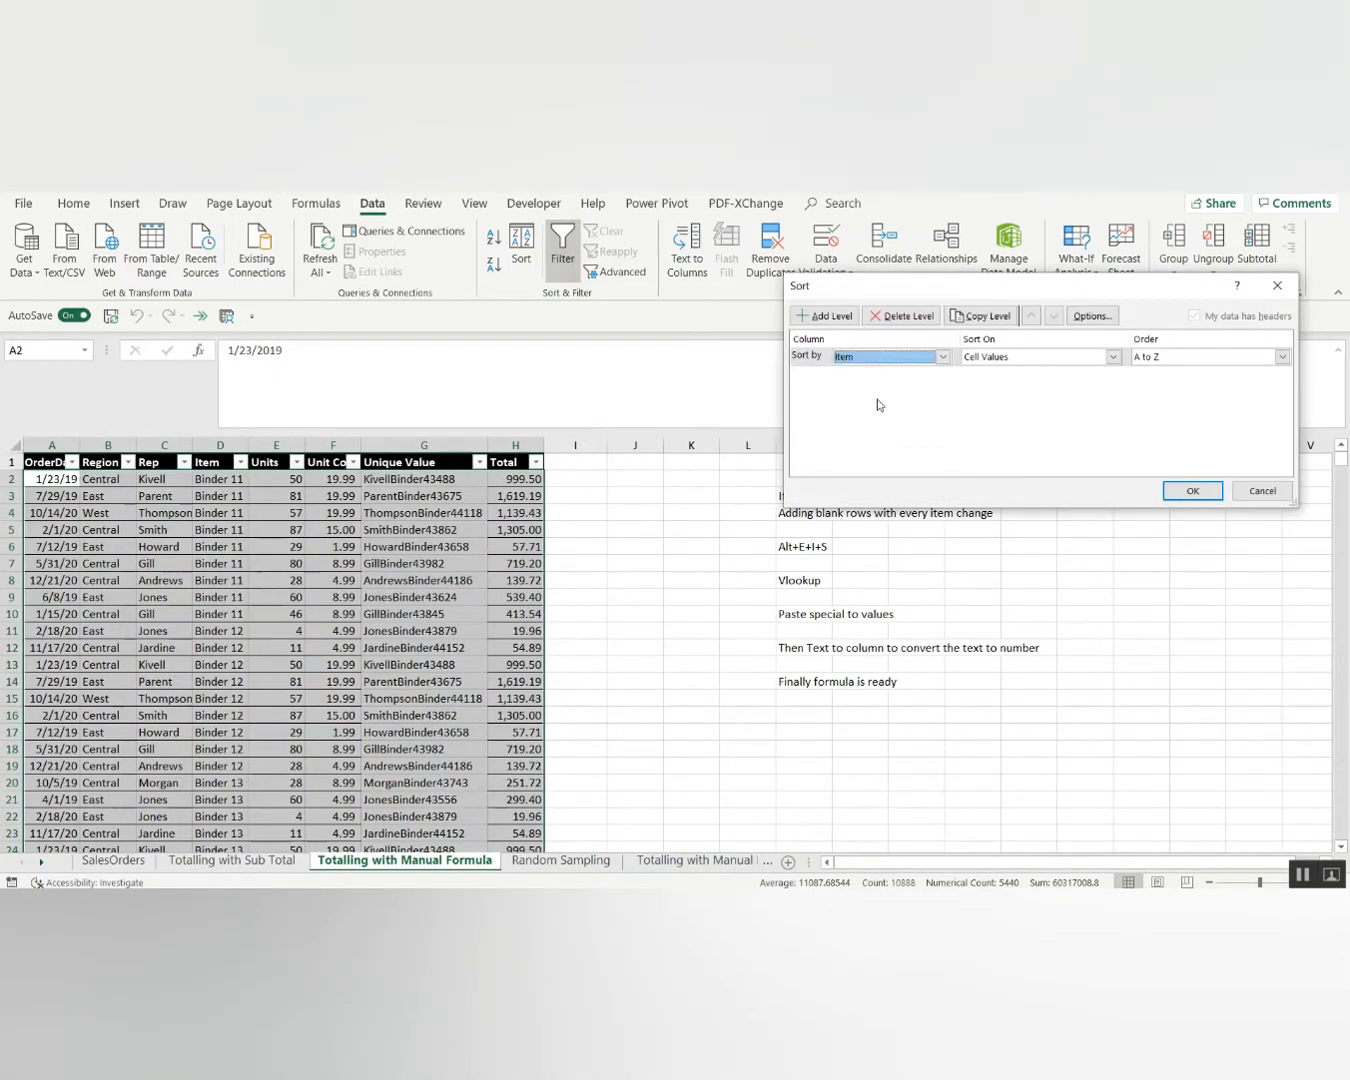
click(1160, 363)
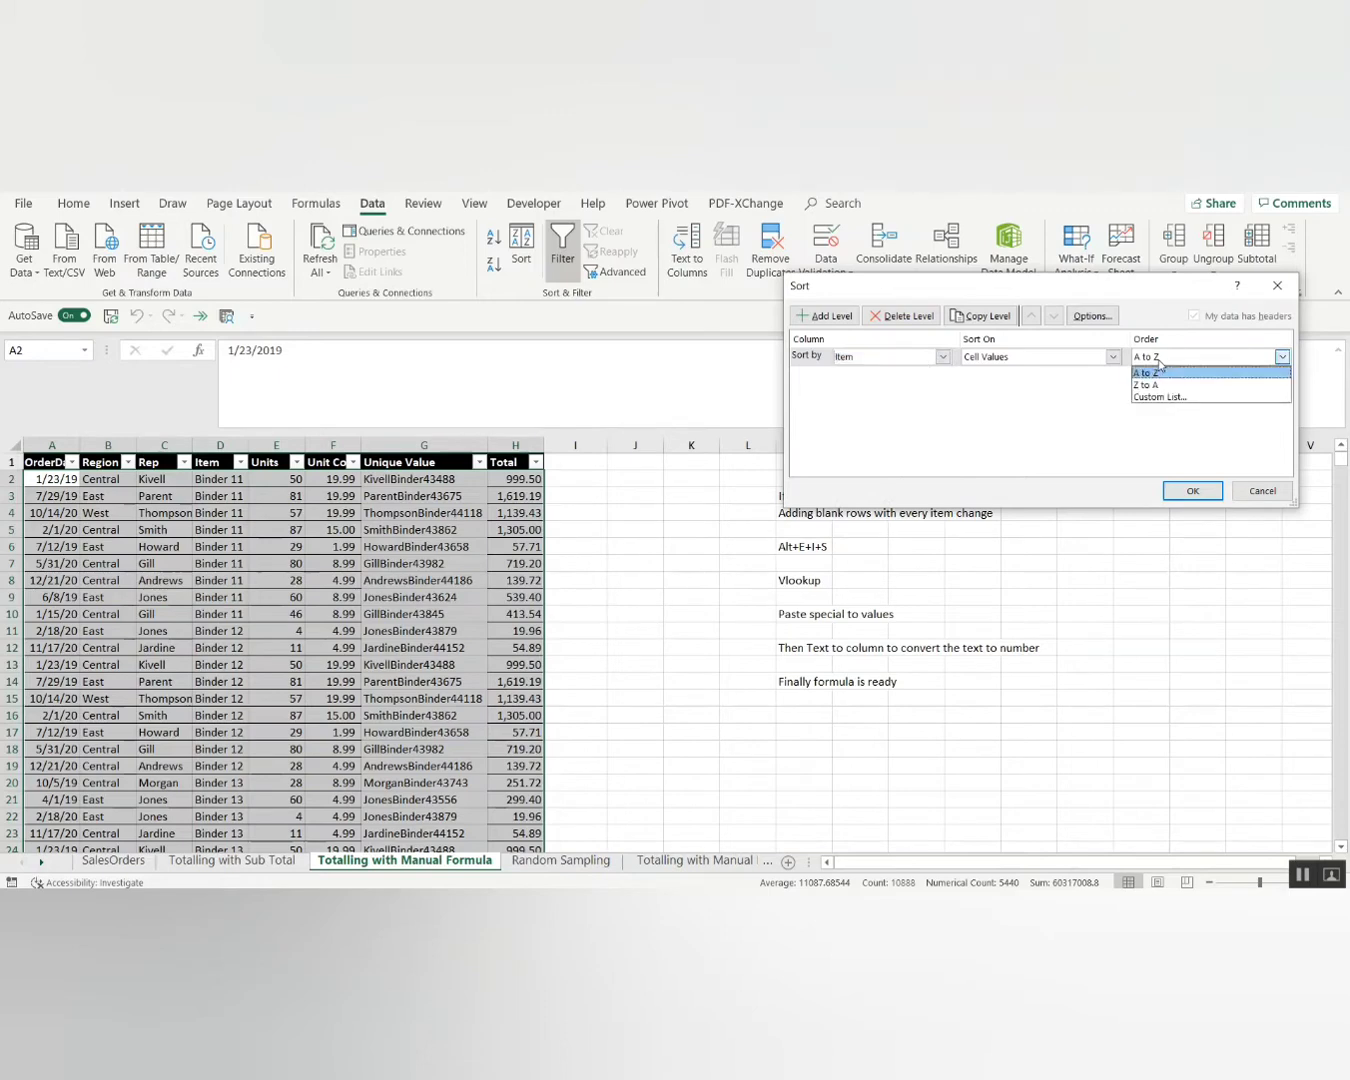
click(1163, 373)
click(1191, 492)
key(Up)
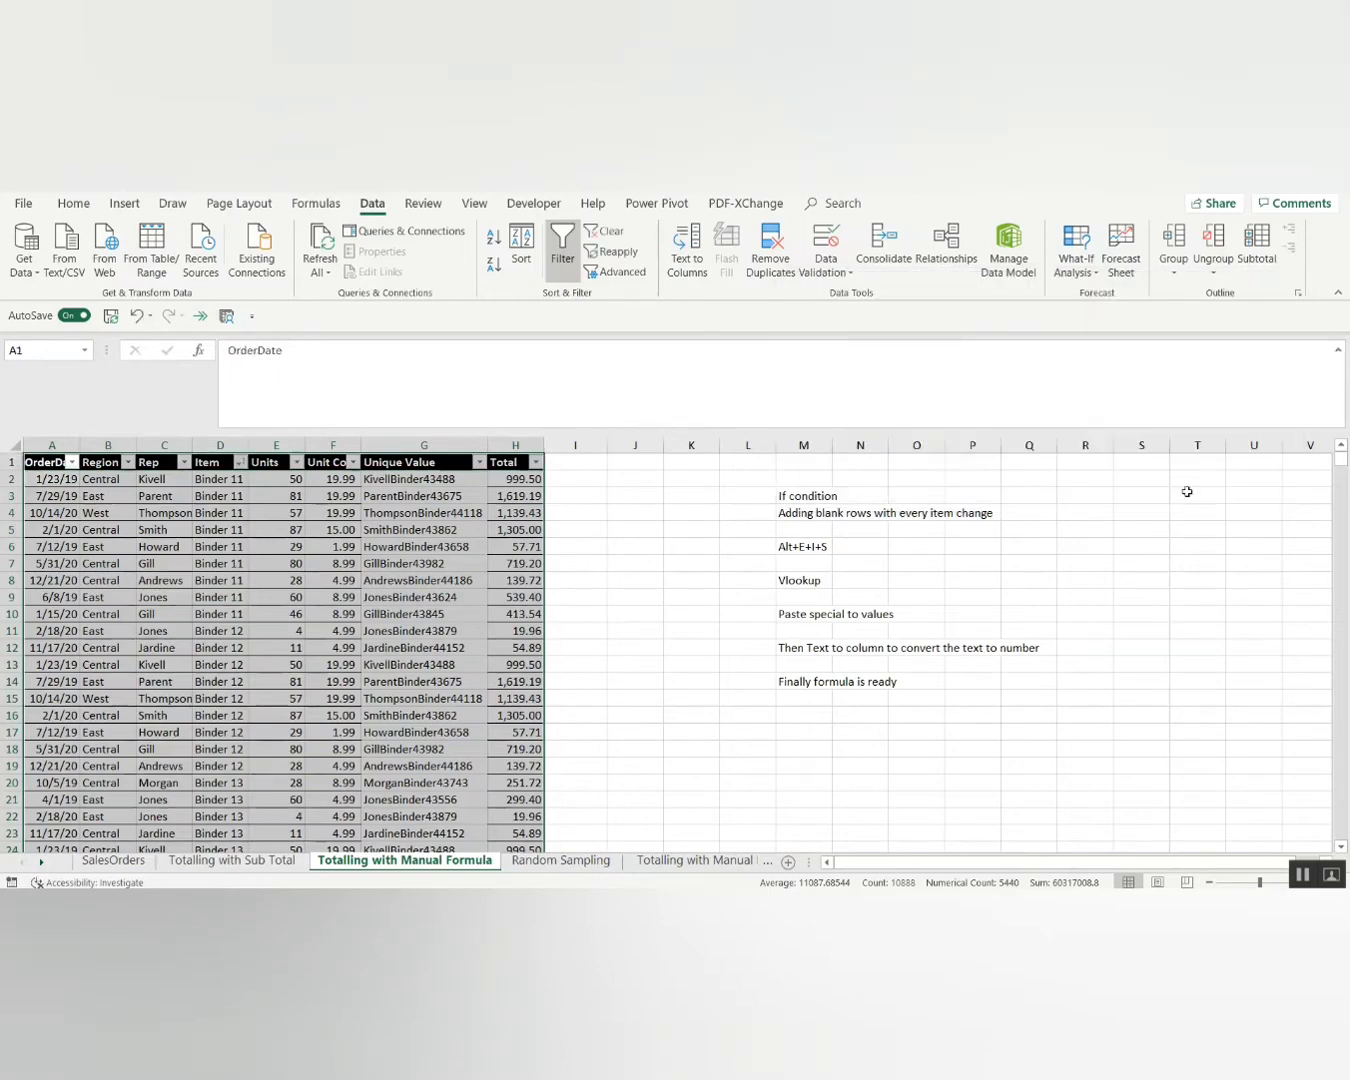
key(Right)
key(Right)
key(Right)
key(Down)
key(Down)
key(Down)
key(Down)
key(Down)
key(Down)
key(Down)
key(Down)
key(Down)
key(Down)
key(Down)
key(Down)
key(Down)
key(Down)
key(Down)
key(Down)
key(Down)
key(Down)
key(Down)
key(Down)
key(Down)
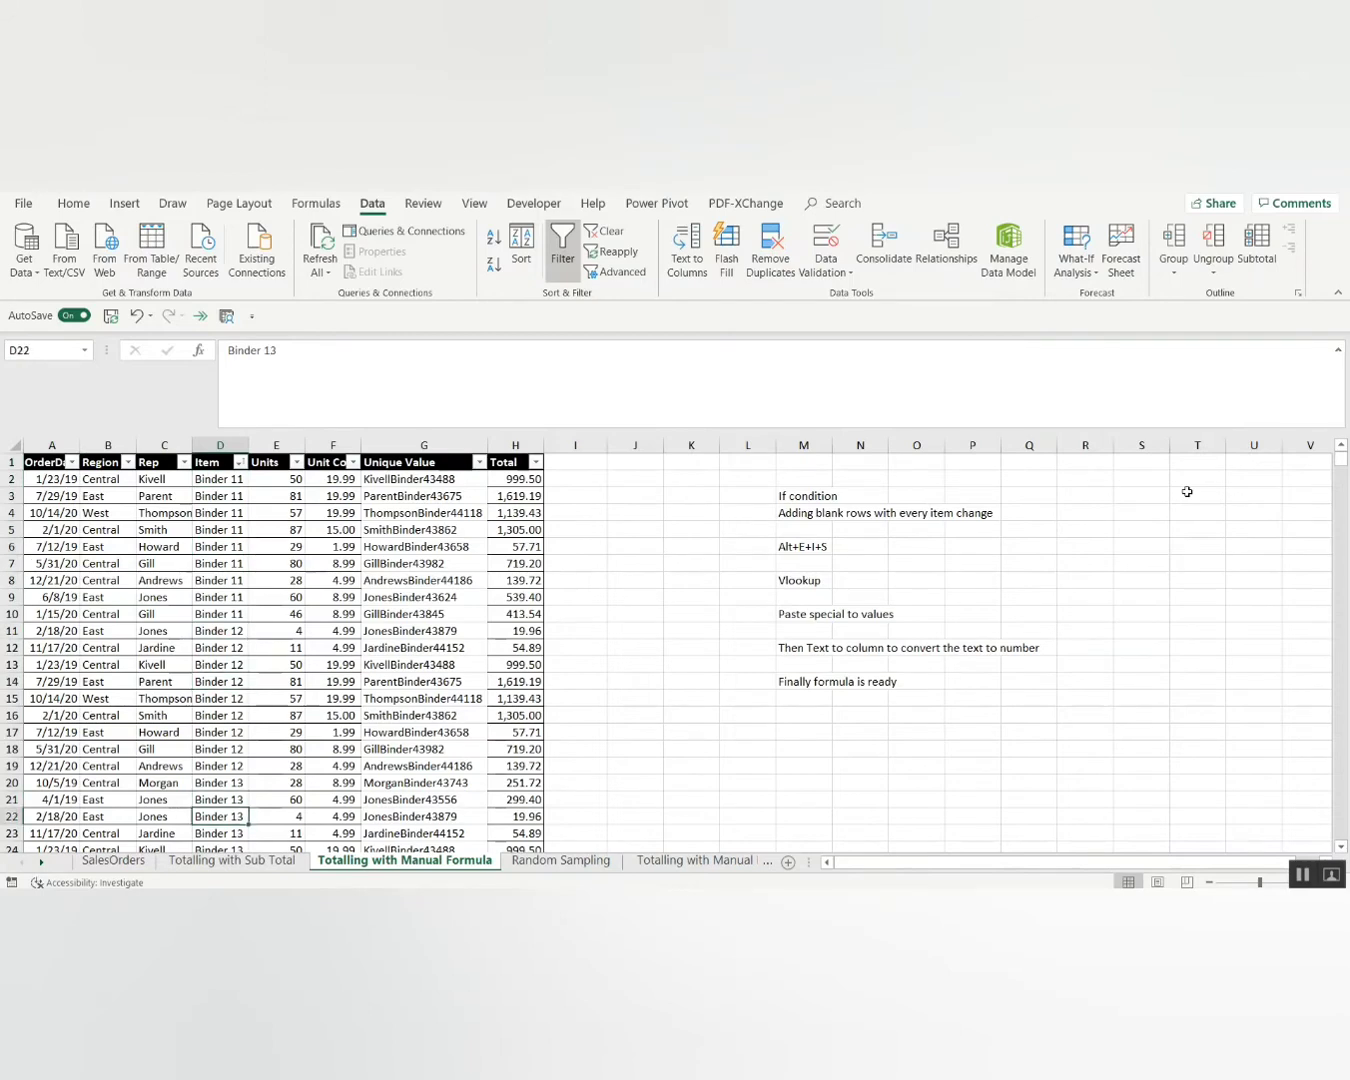
Enter 1 in cell I2 to start the flag column.
key(Right)
key(Right)
key(Right)
key(Right)
key(Right)
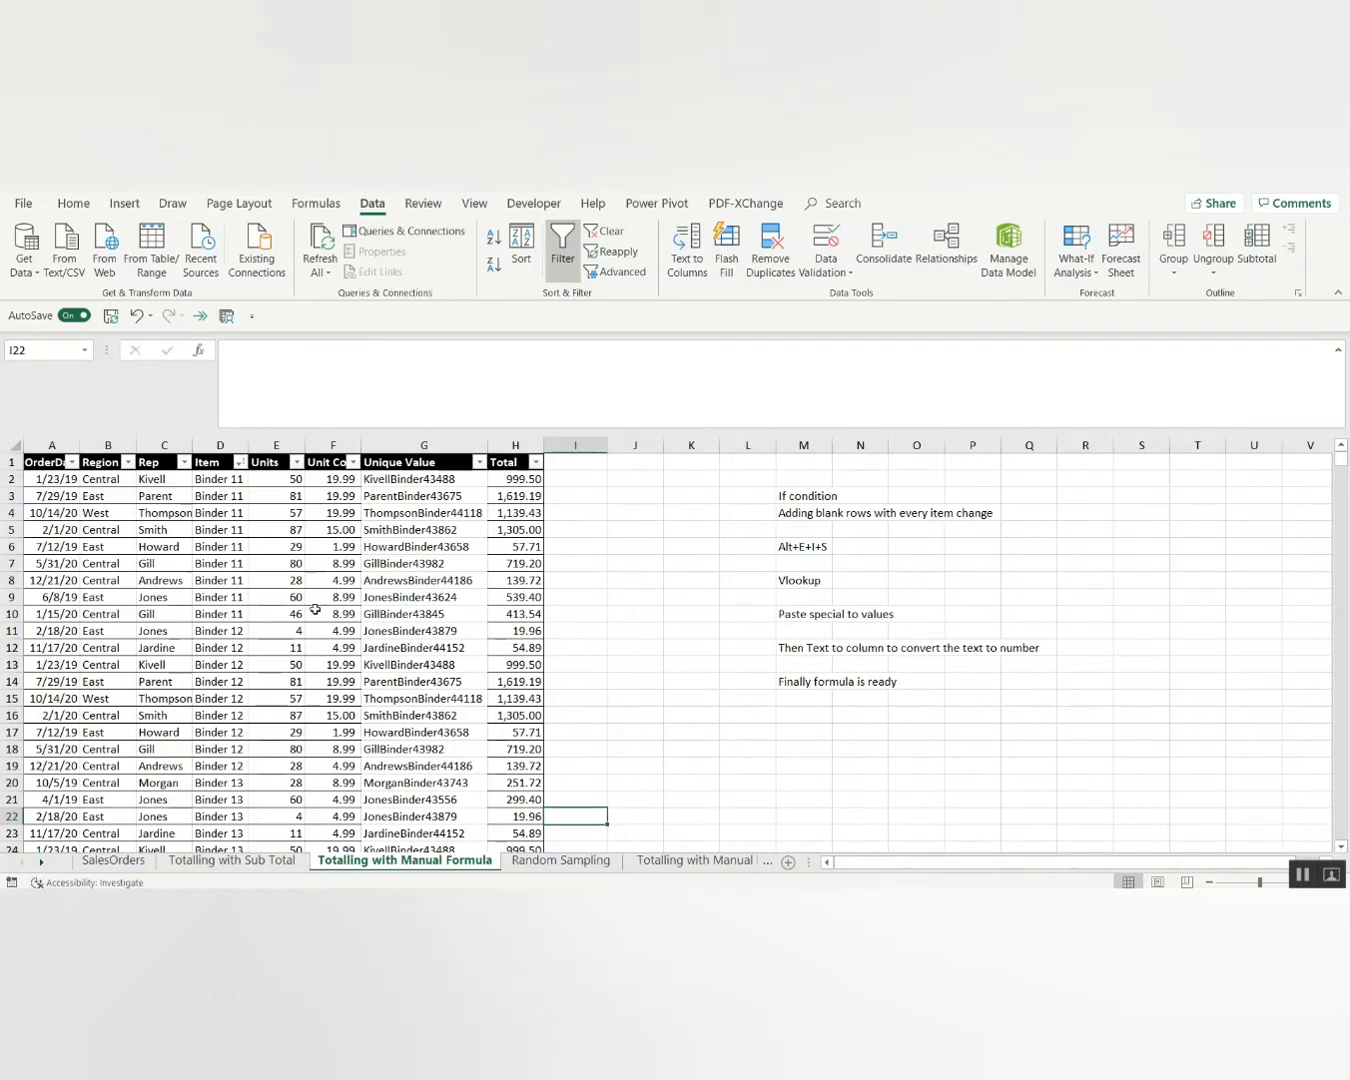
click(239, 632)
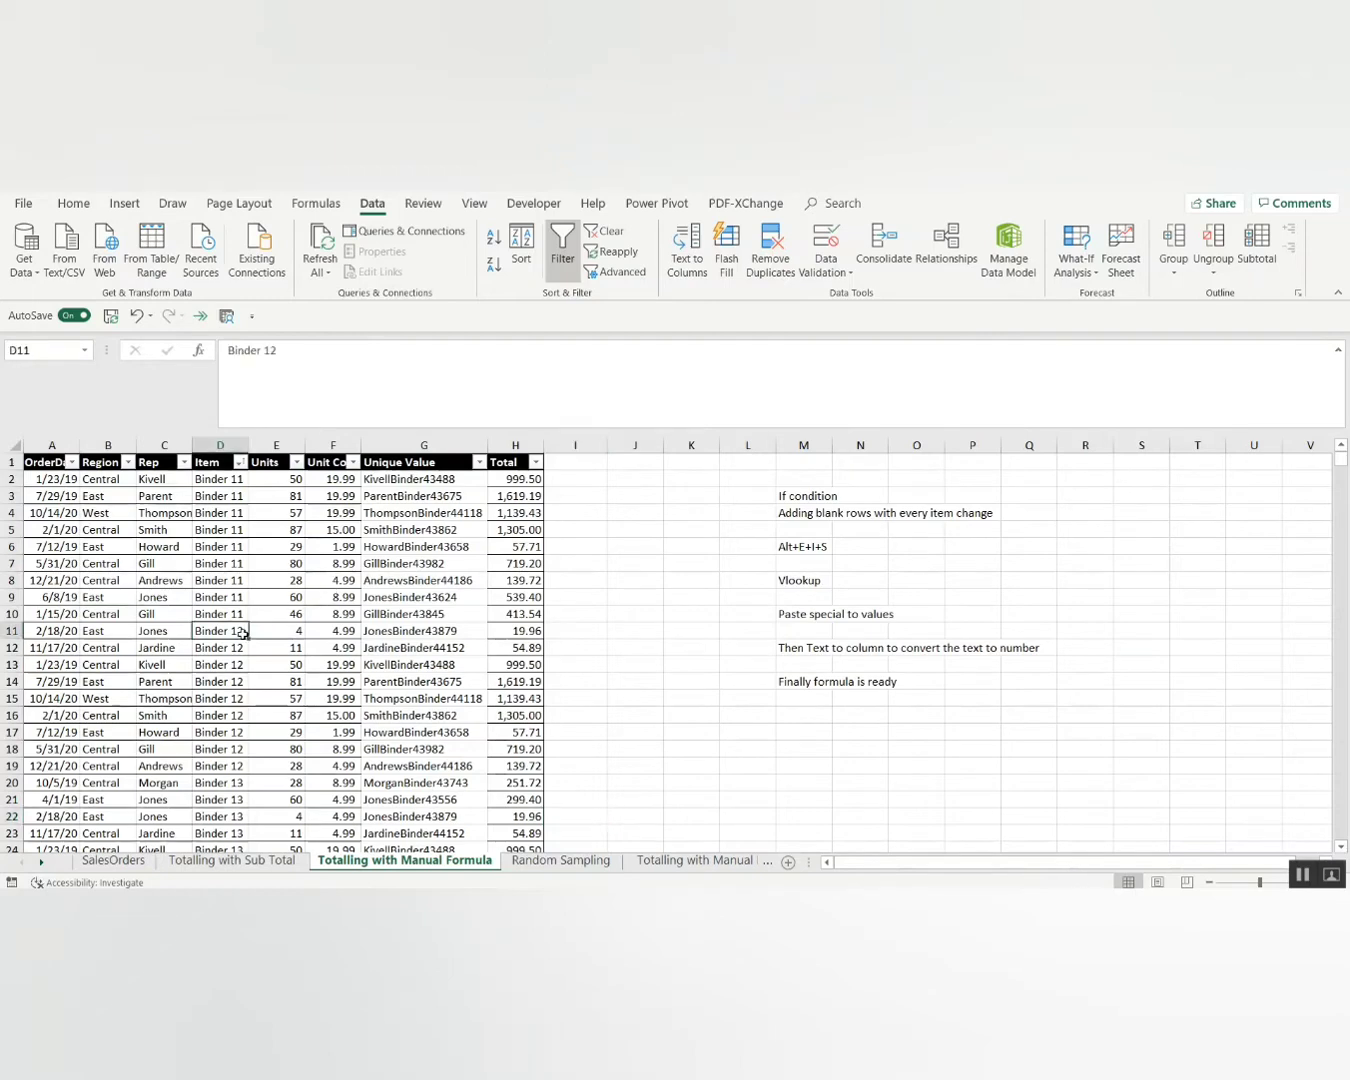
click(560, 477)
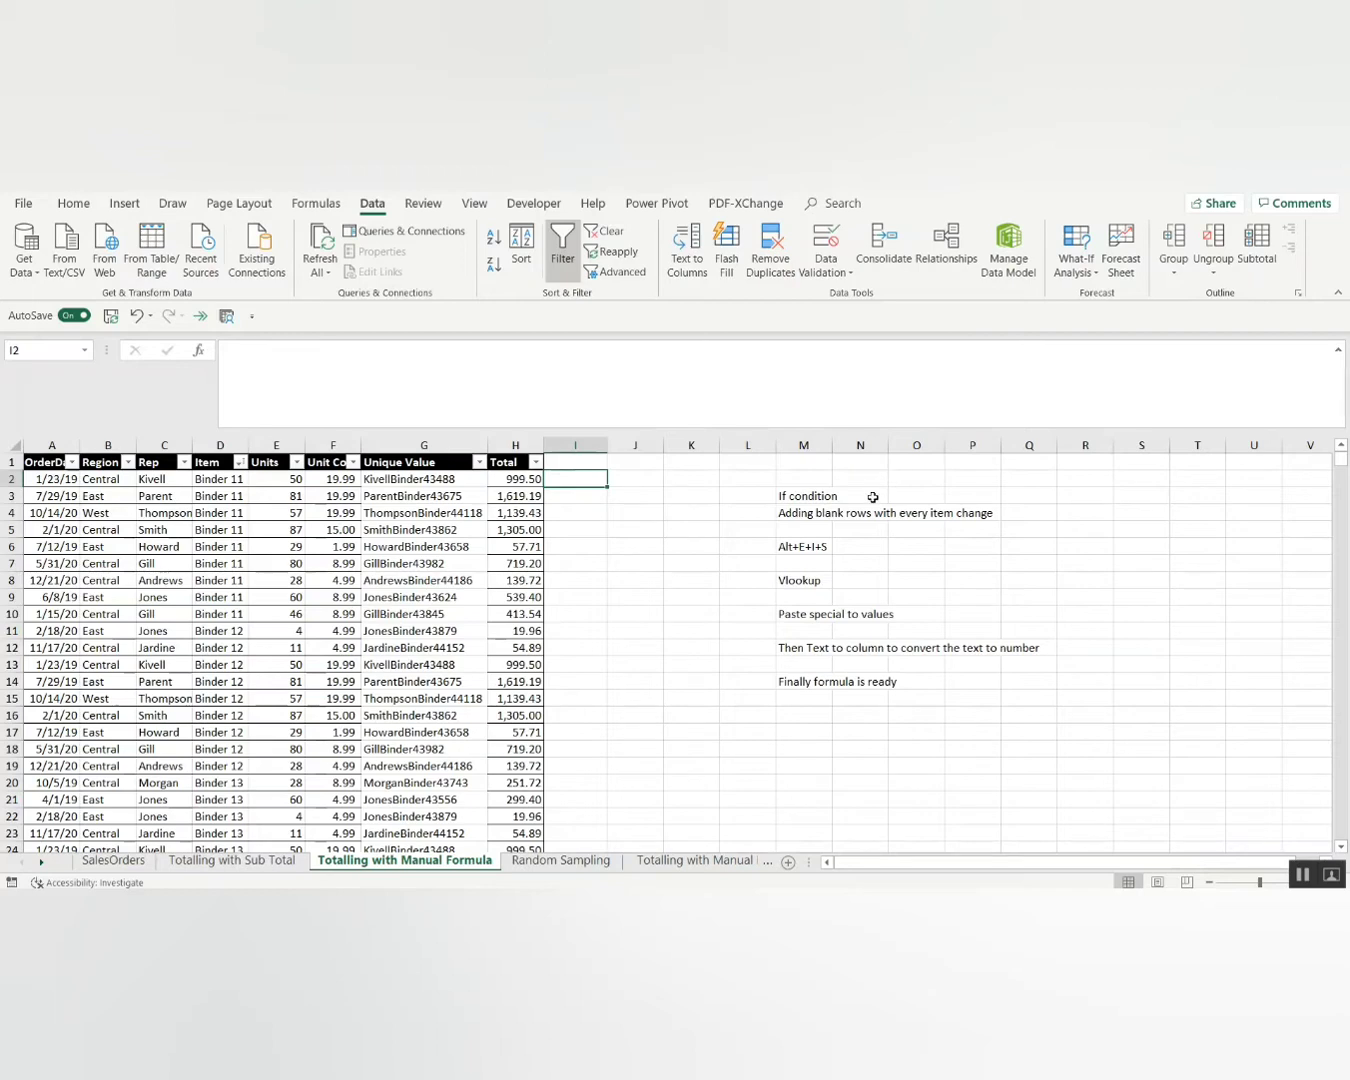
text(1)
key(Return)
key(Up)
key(Down)
Enter =IF(D3=D2,1,0) in cell I3.
text(=)
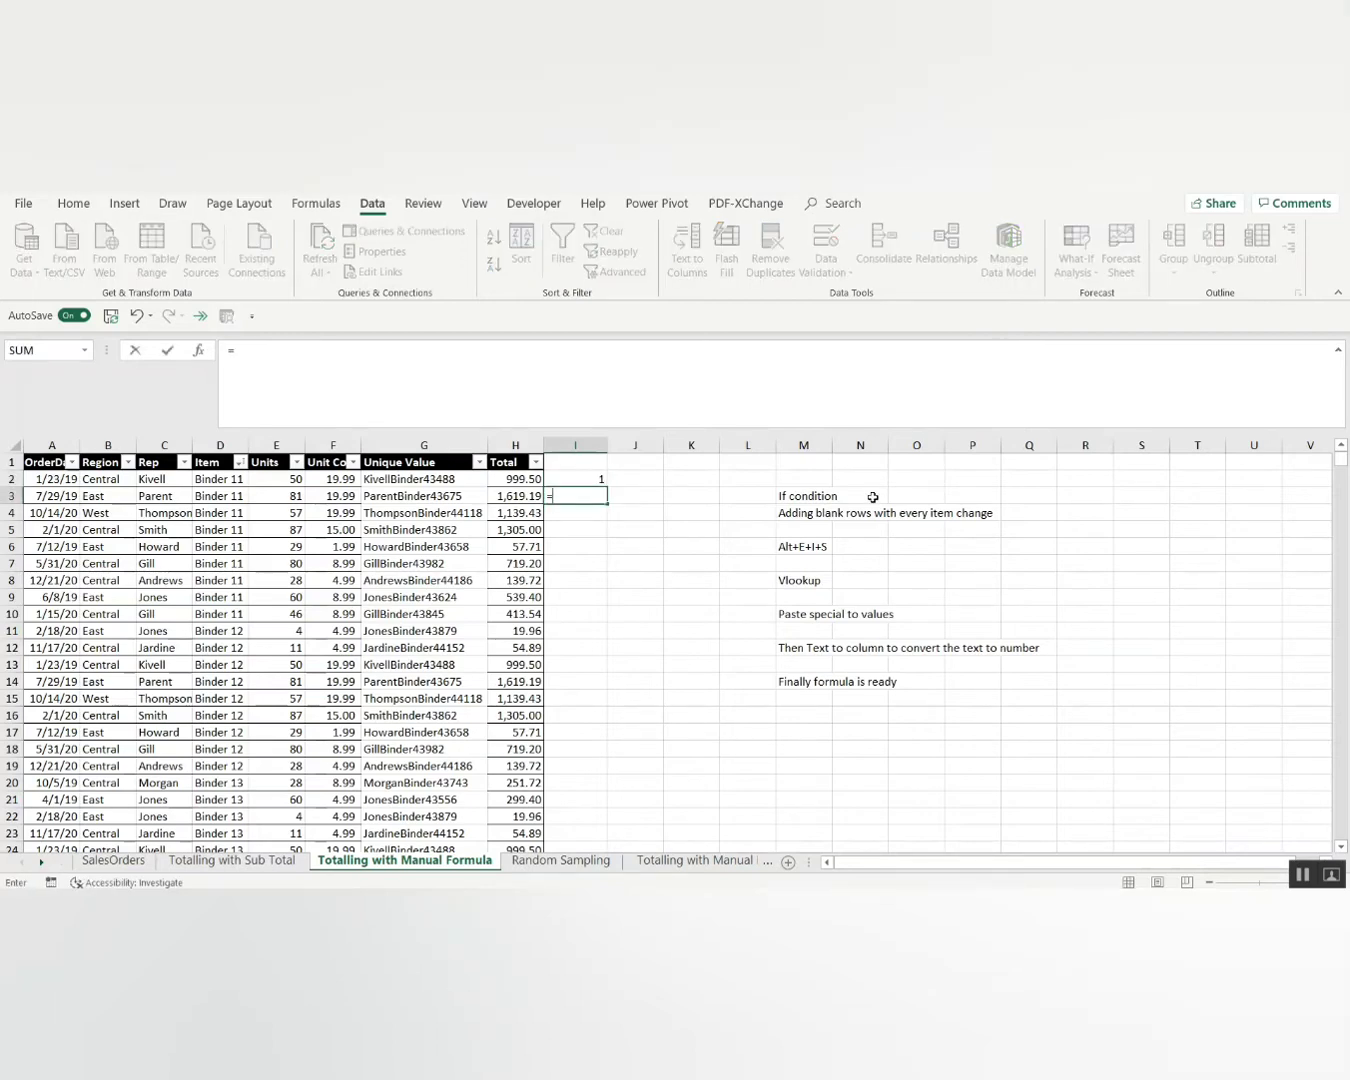
text(IF()
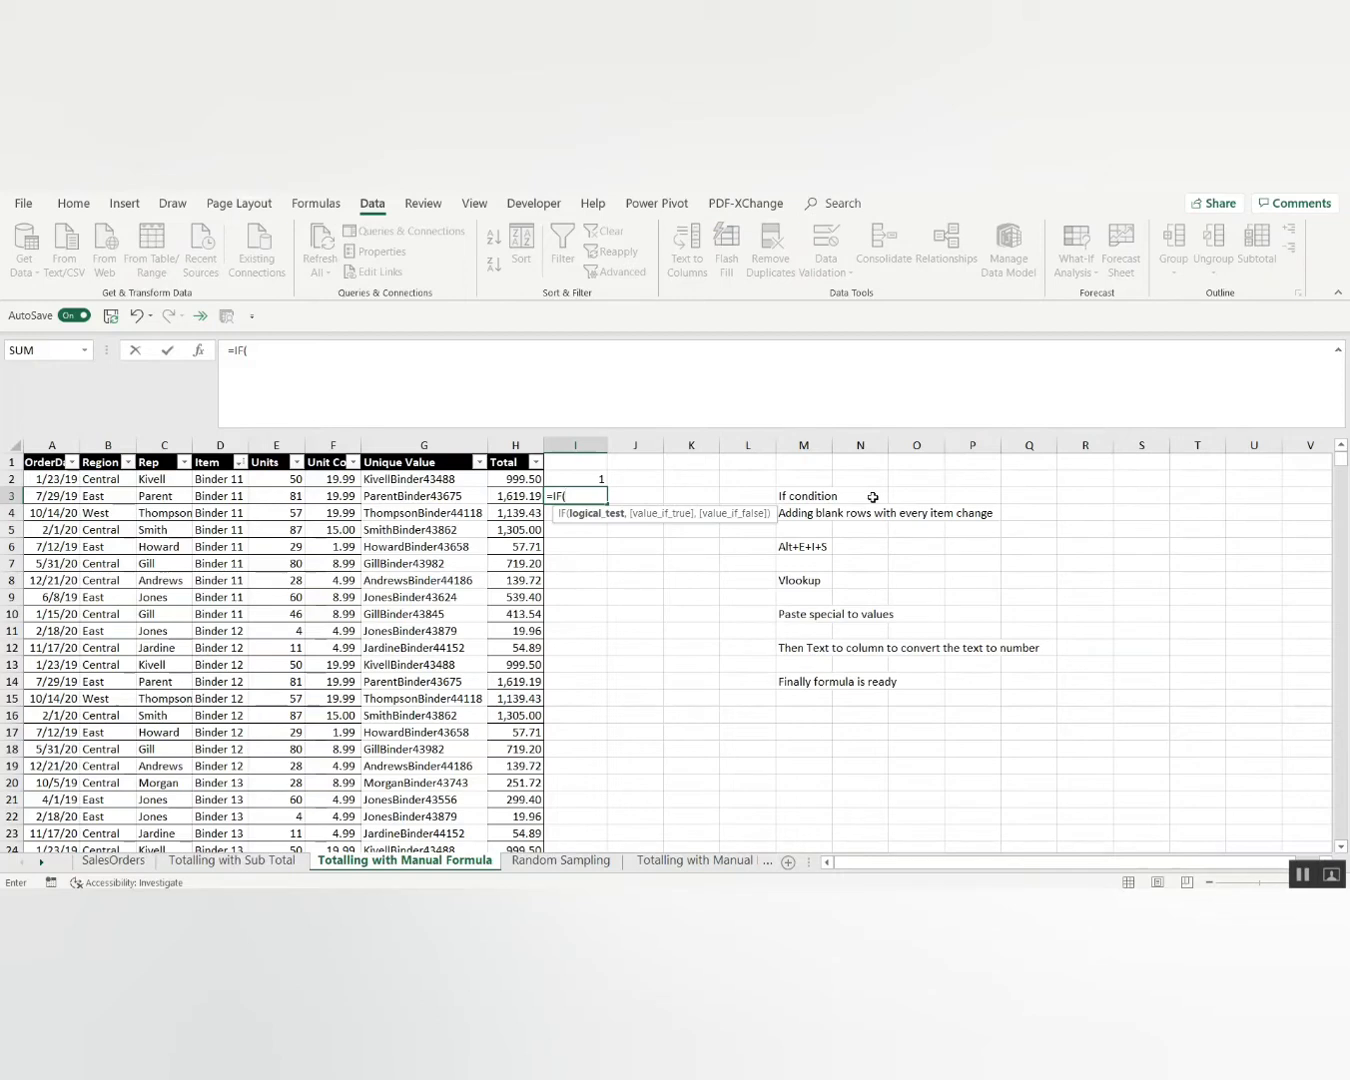
key(Up)
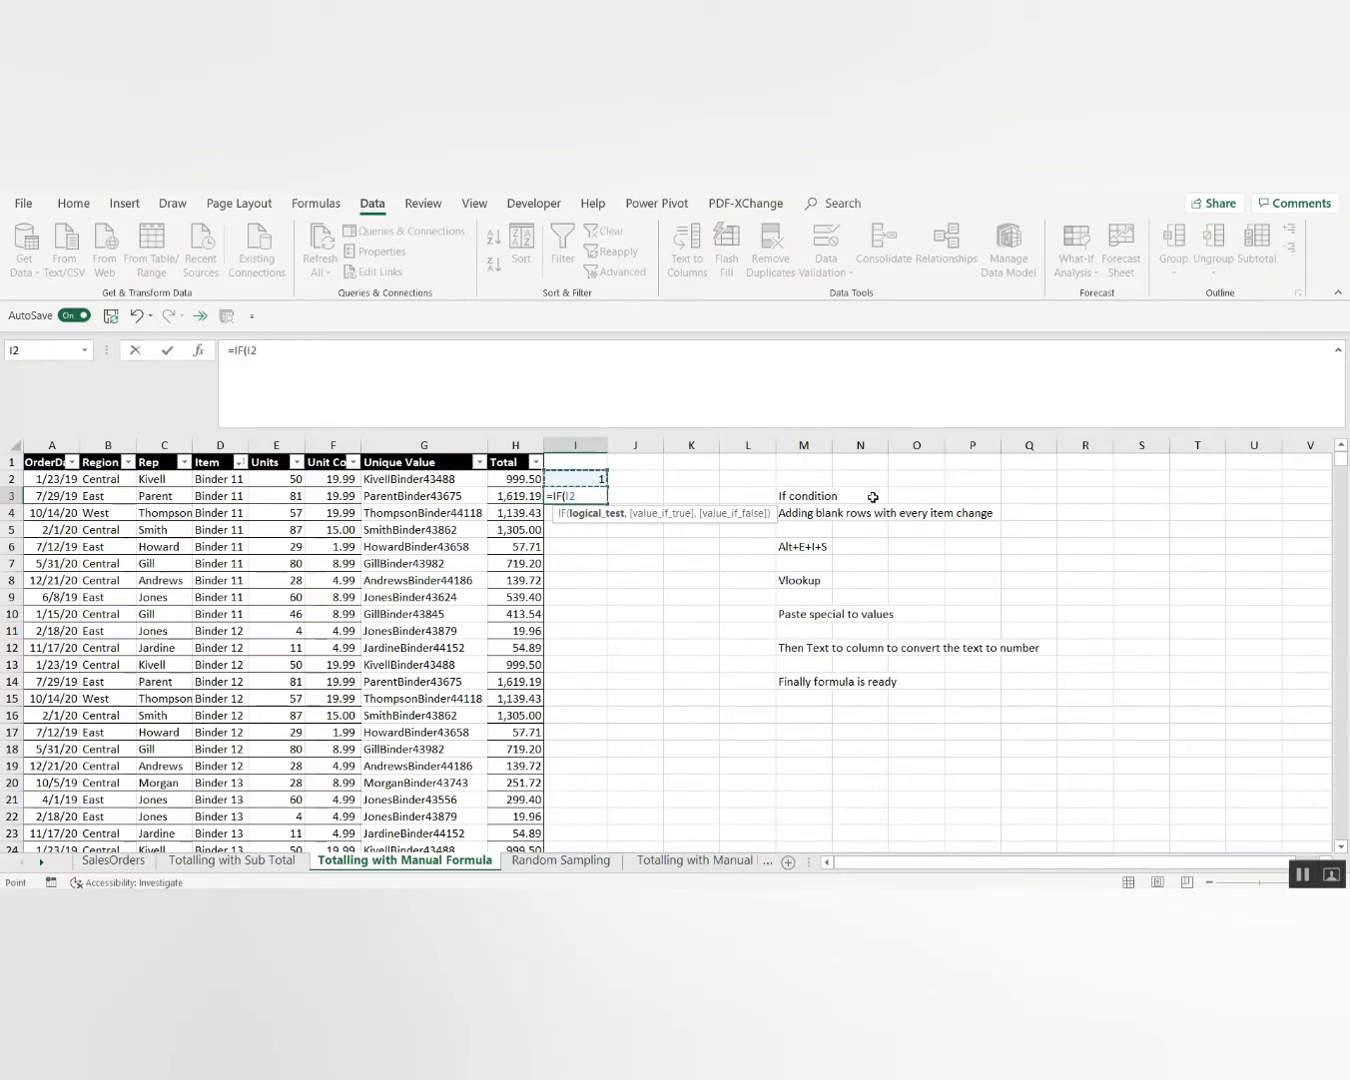
key(Escape)
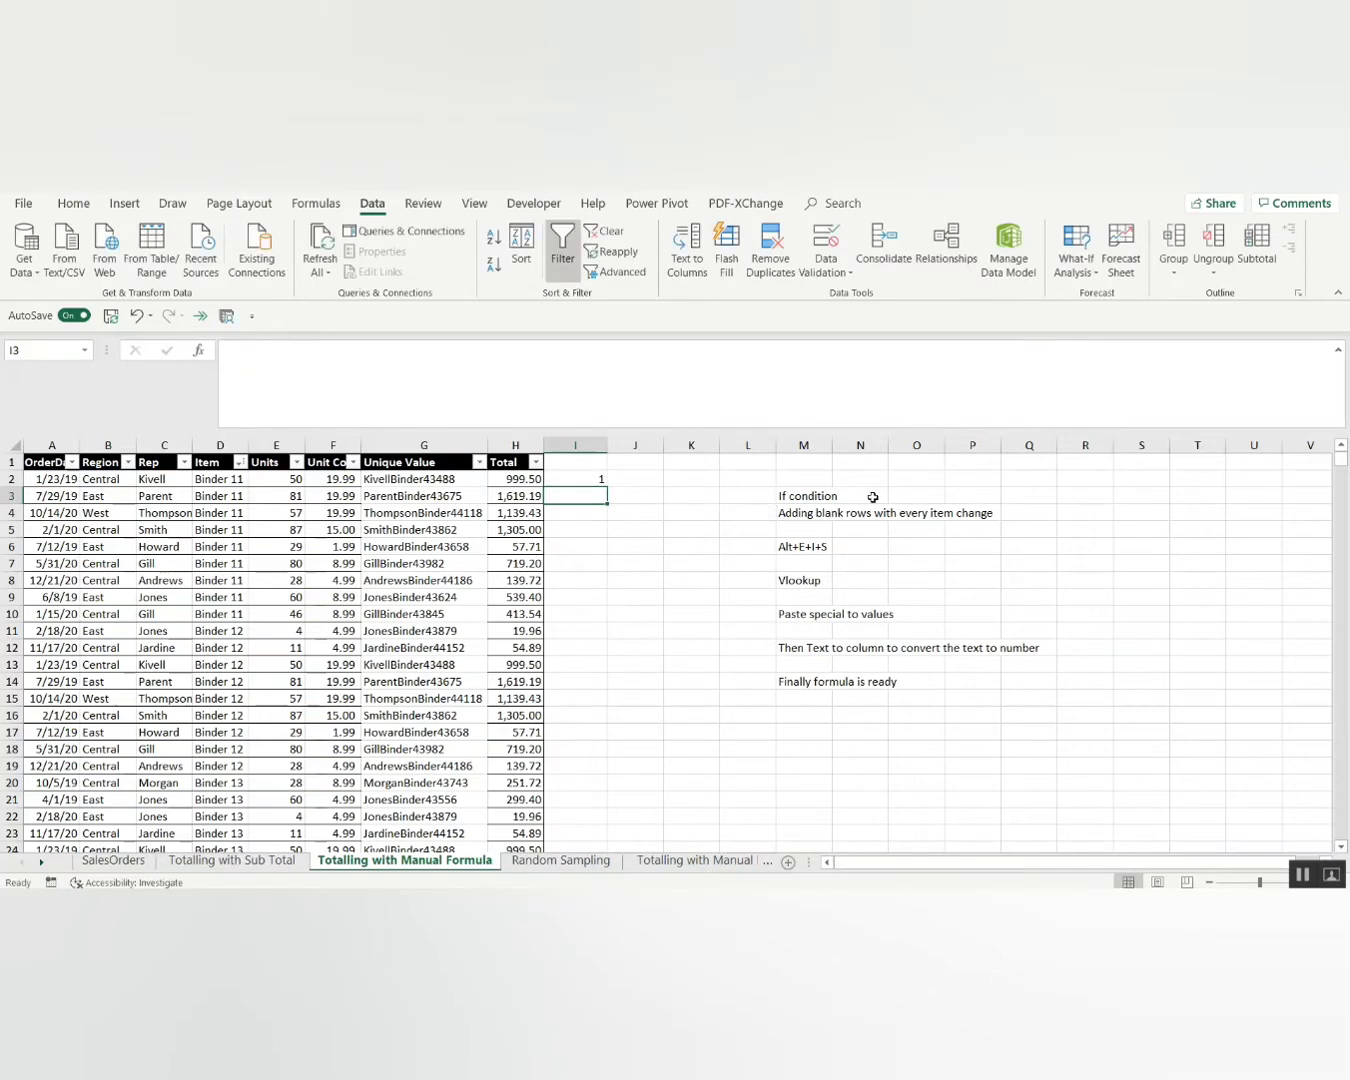
key(Up)
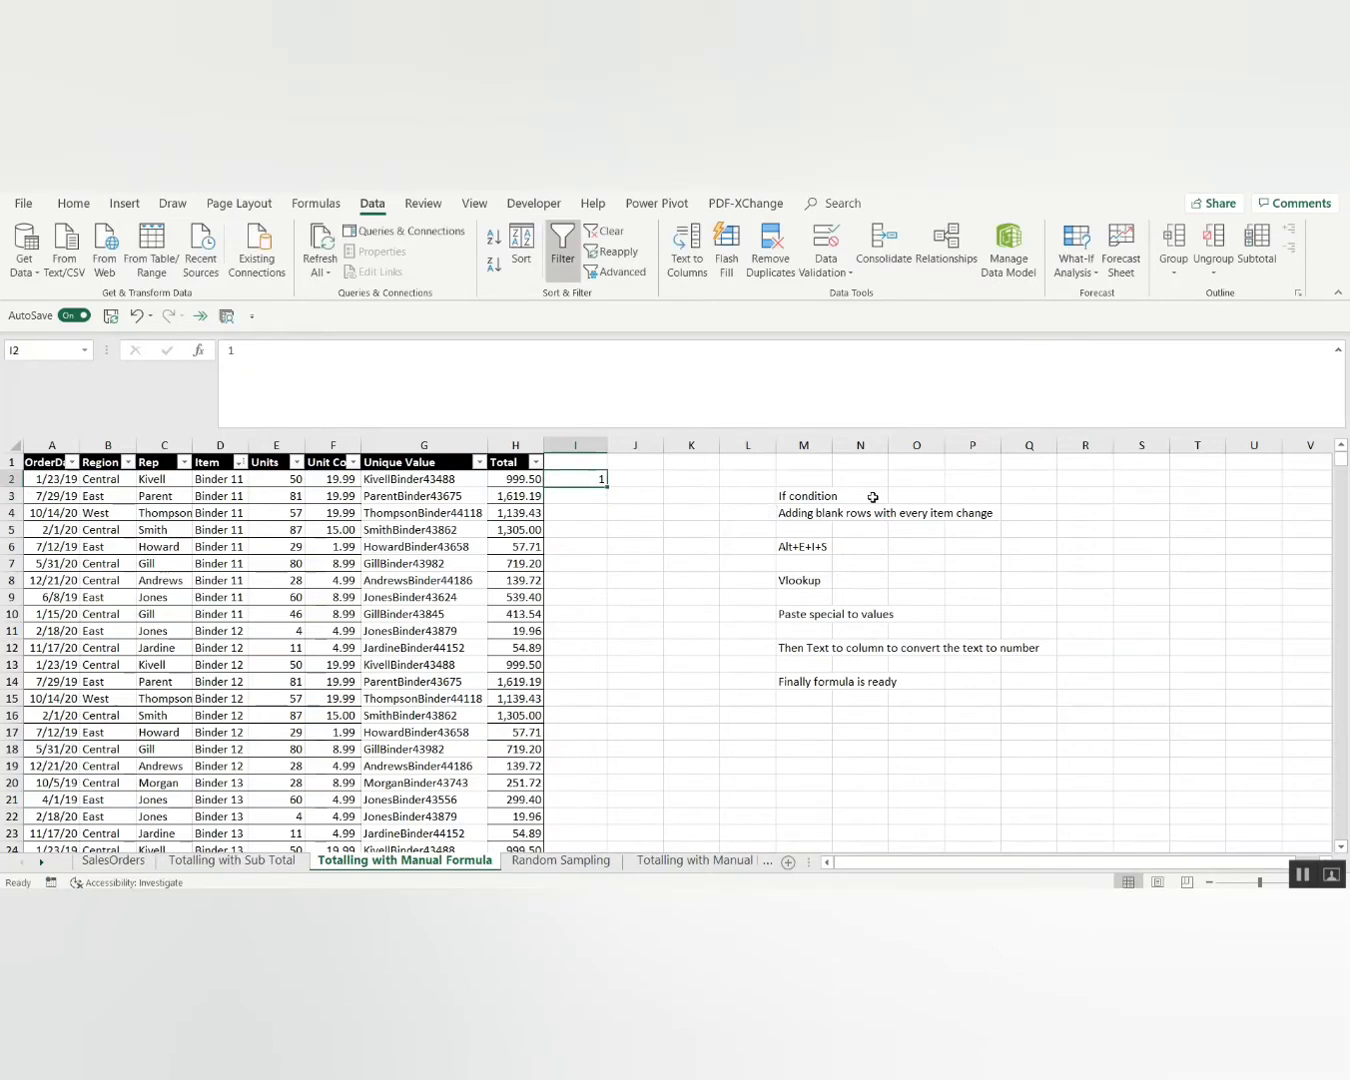
key(Down)
text(=)
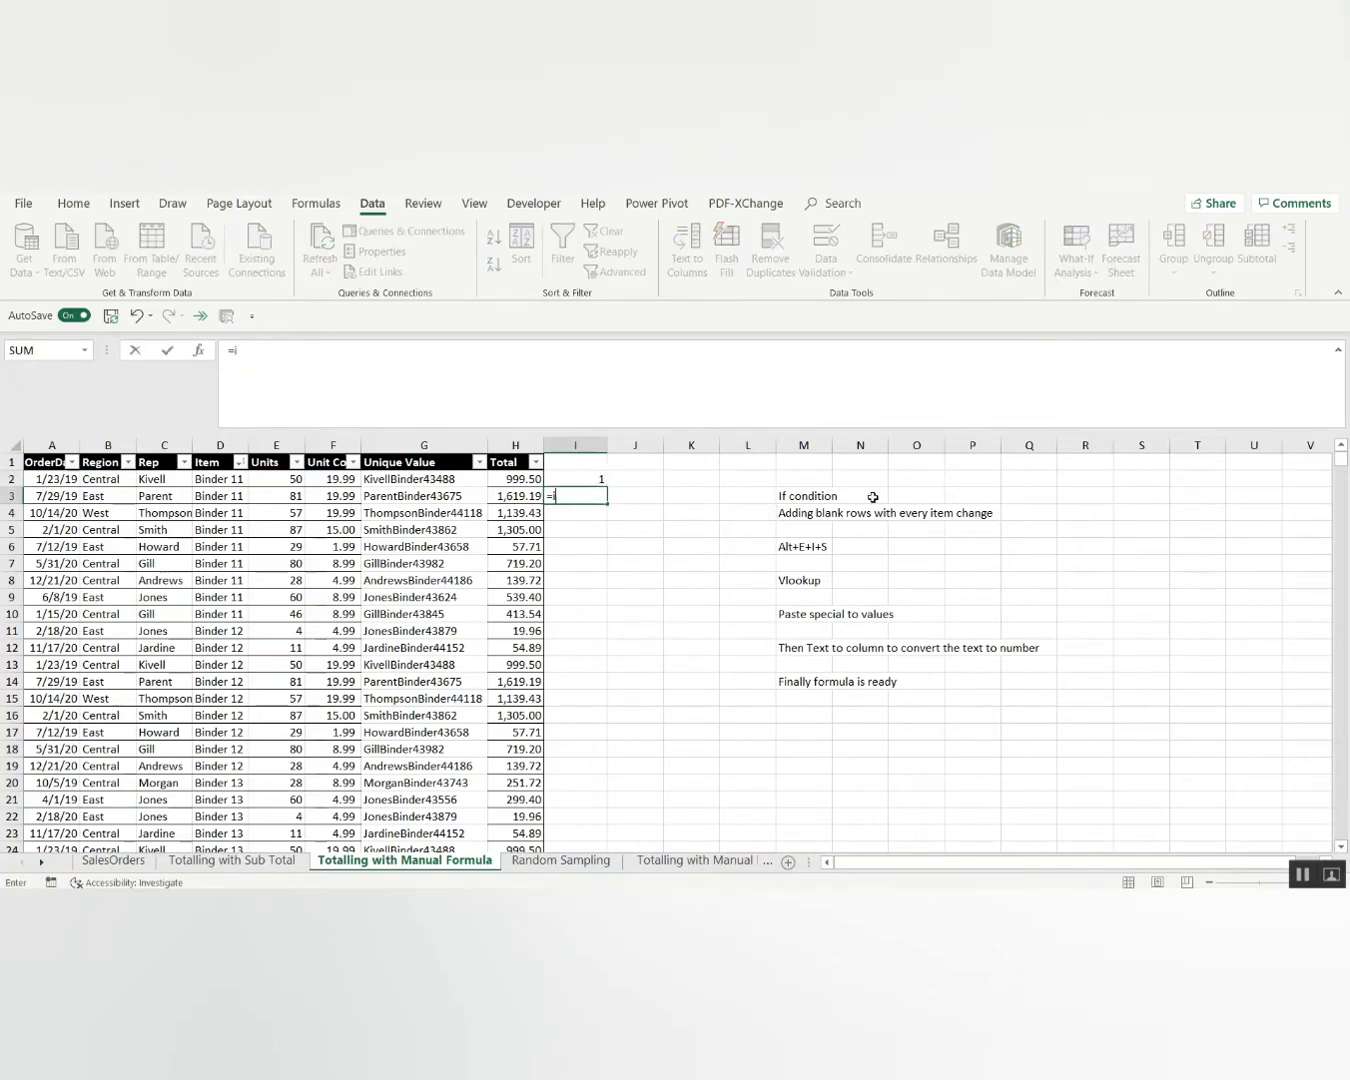
text(i)
key(Tab)
key(Left)
key(Left)
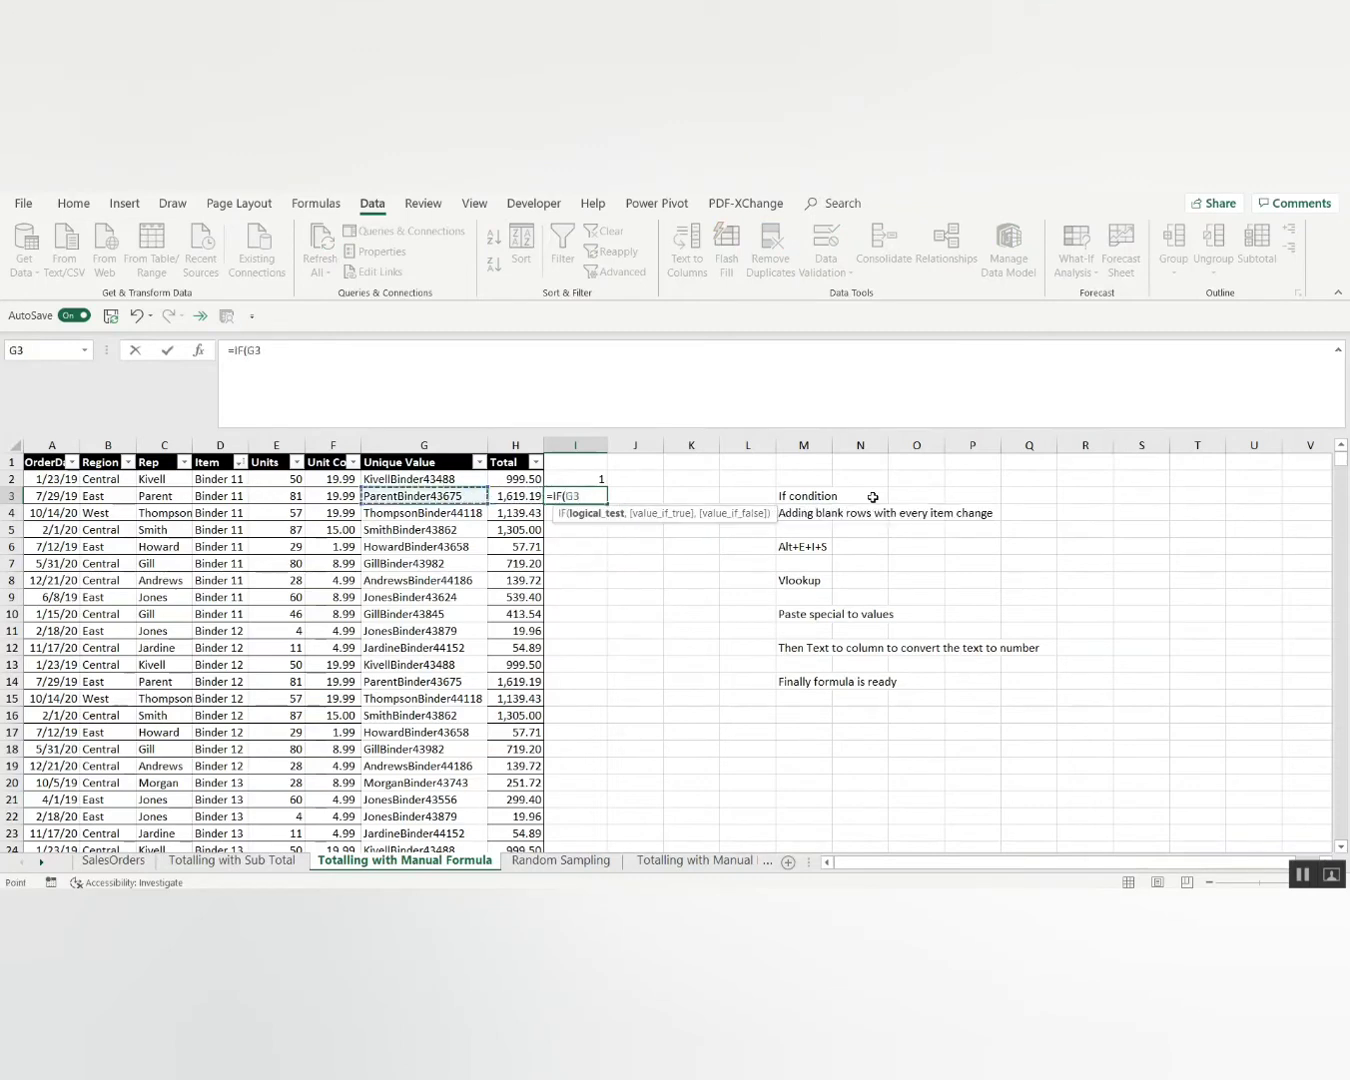
key(Left)
key(Left)
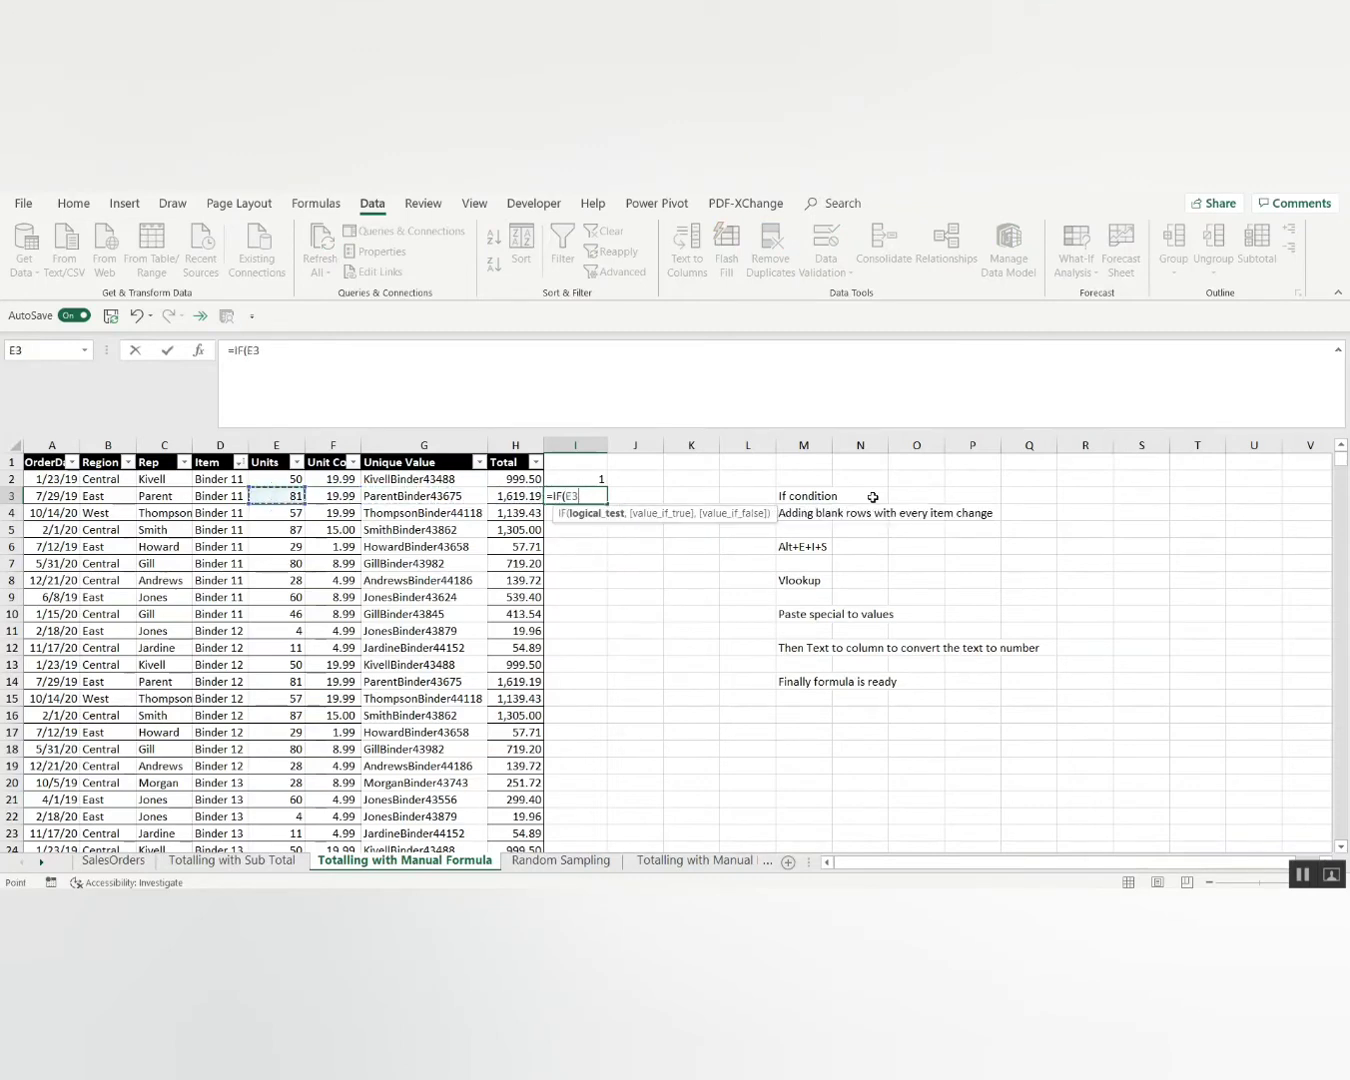
click(216, 497)
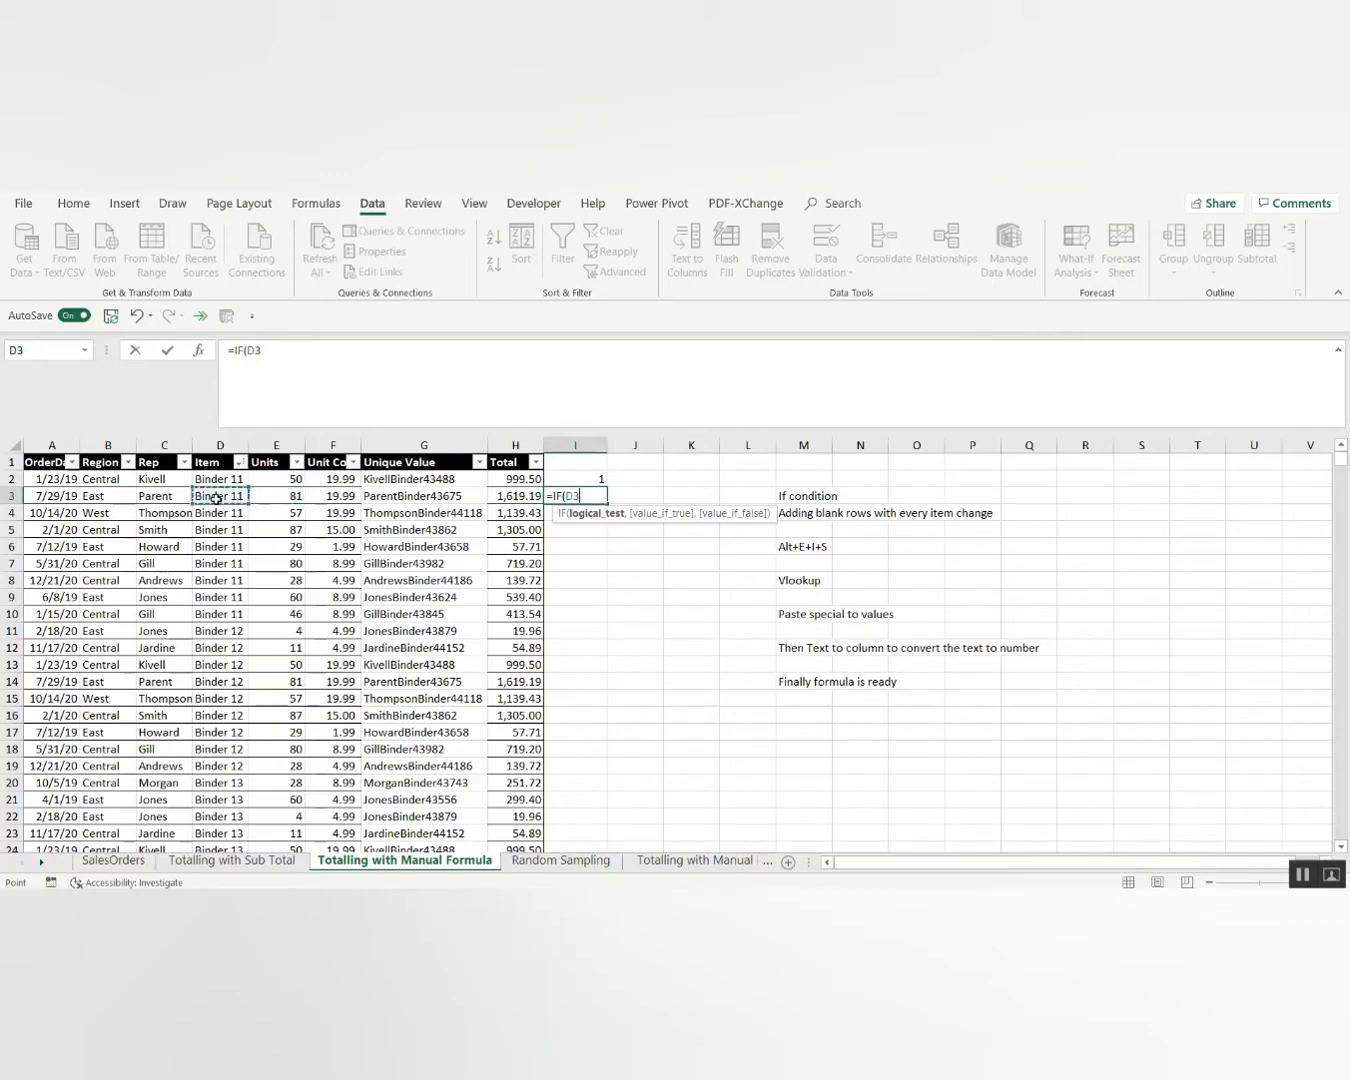
text(=)
click(207, 477)
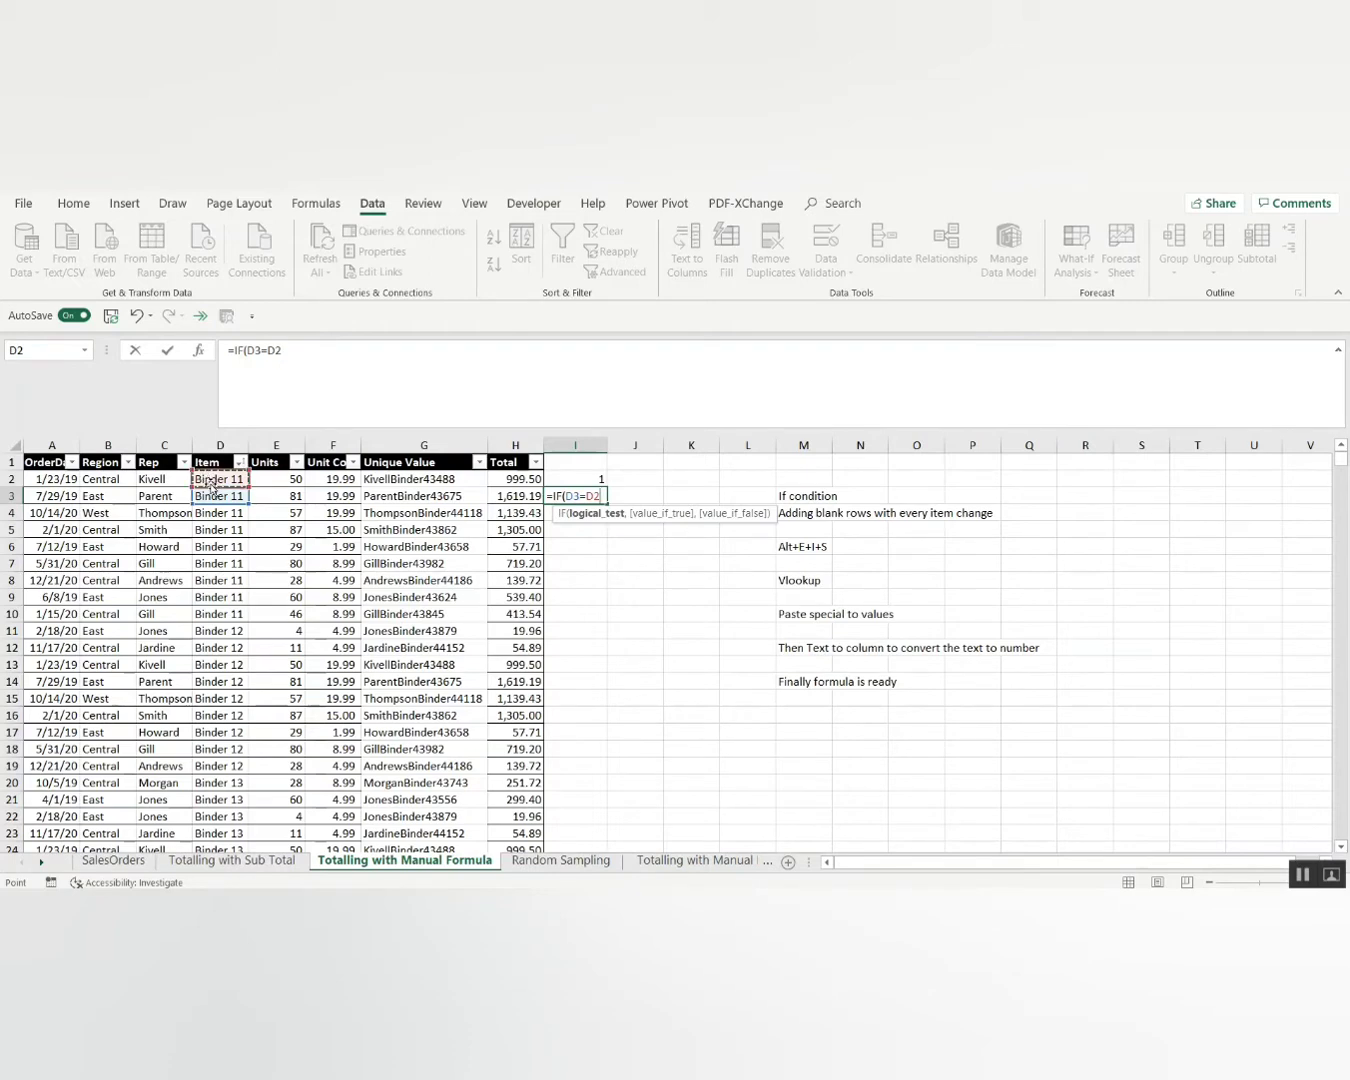
text(,)
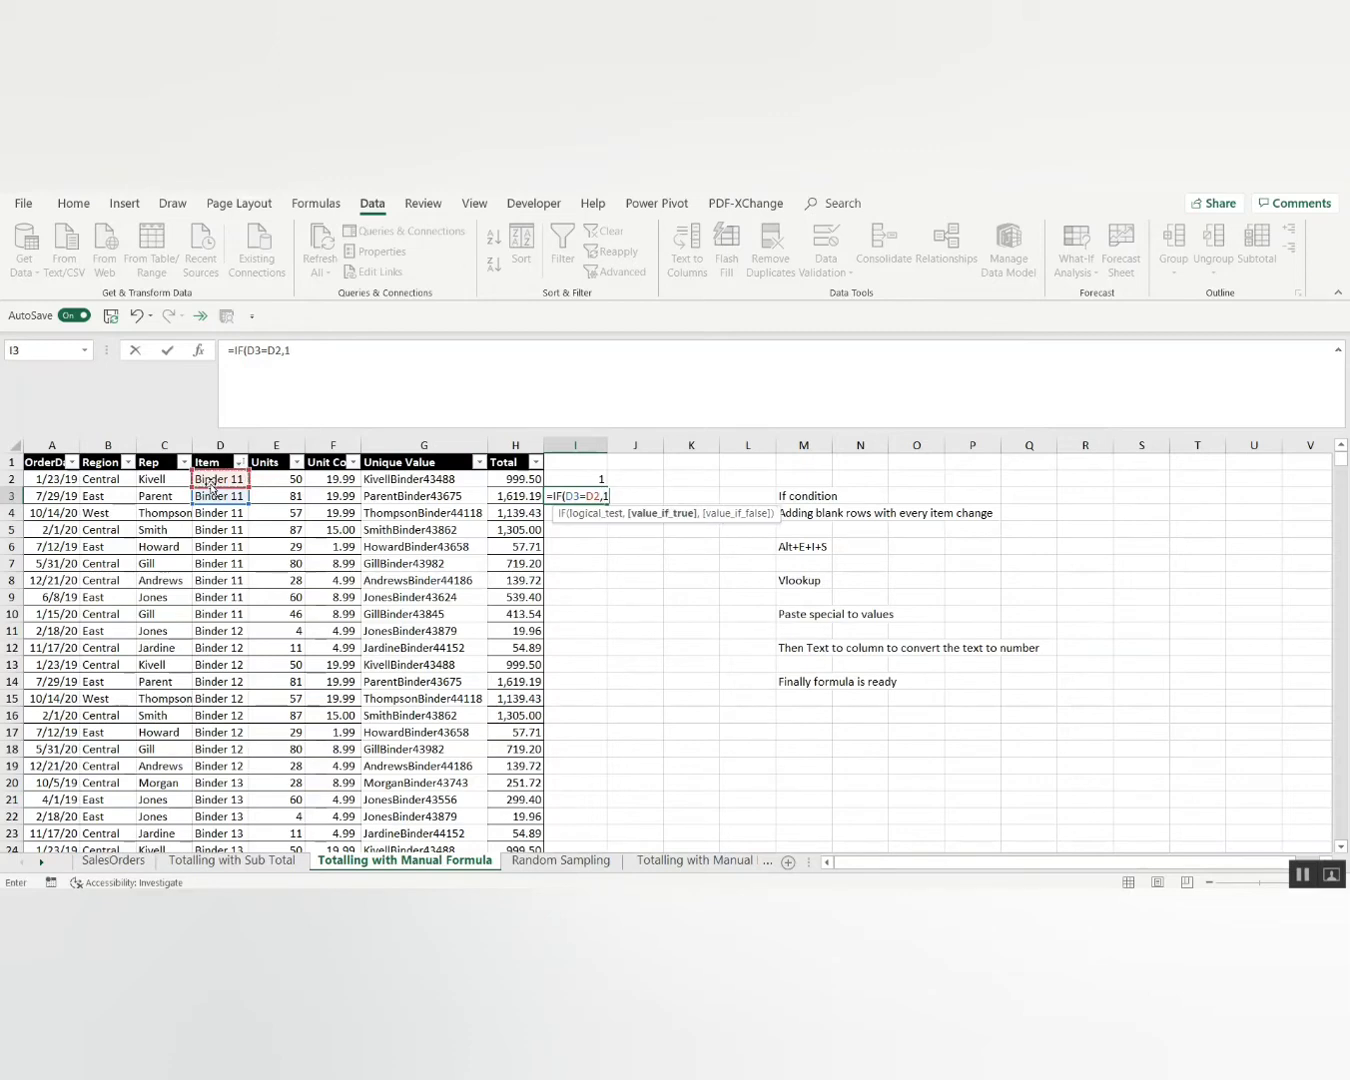
text(1,)
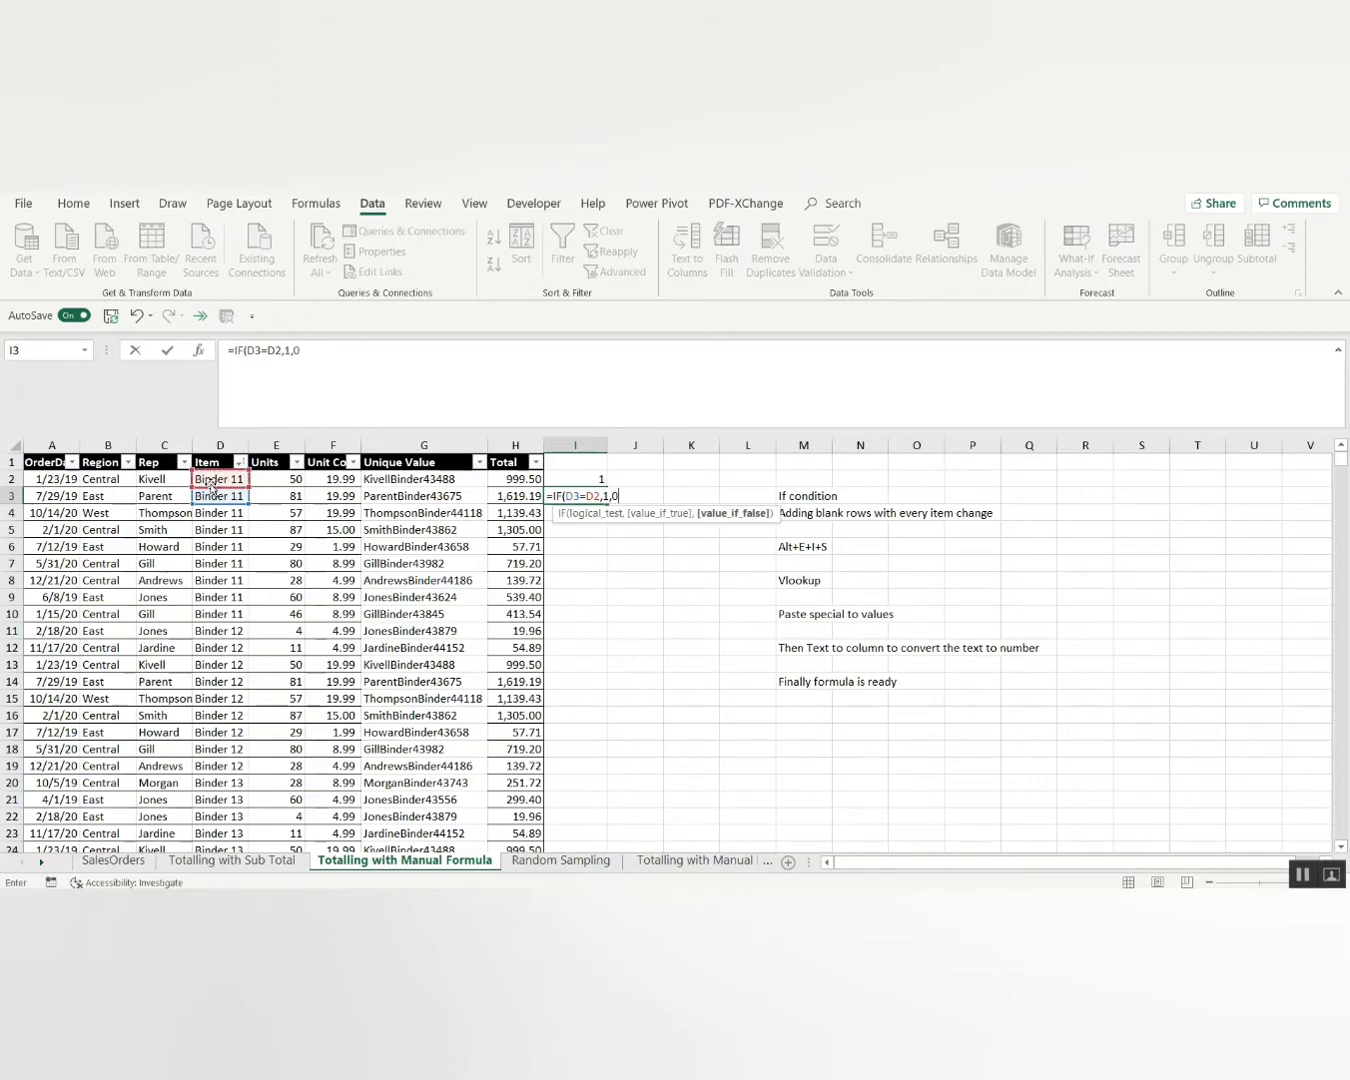
text(0)
key(Return)
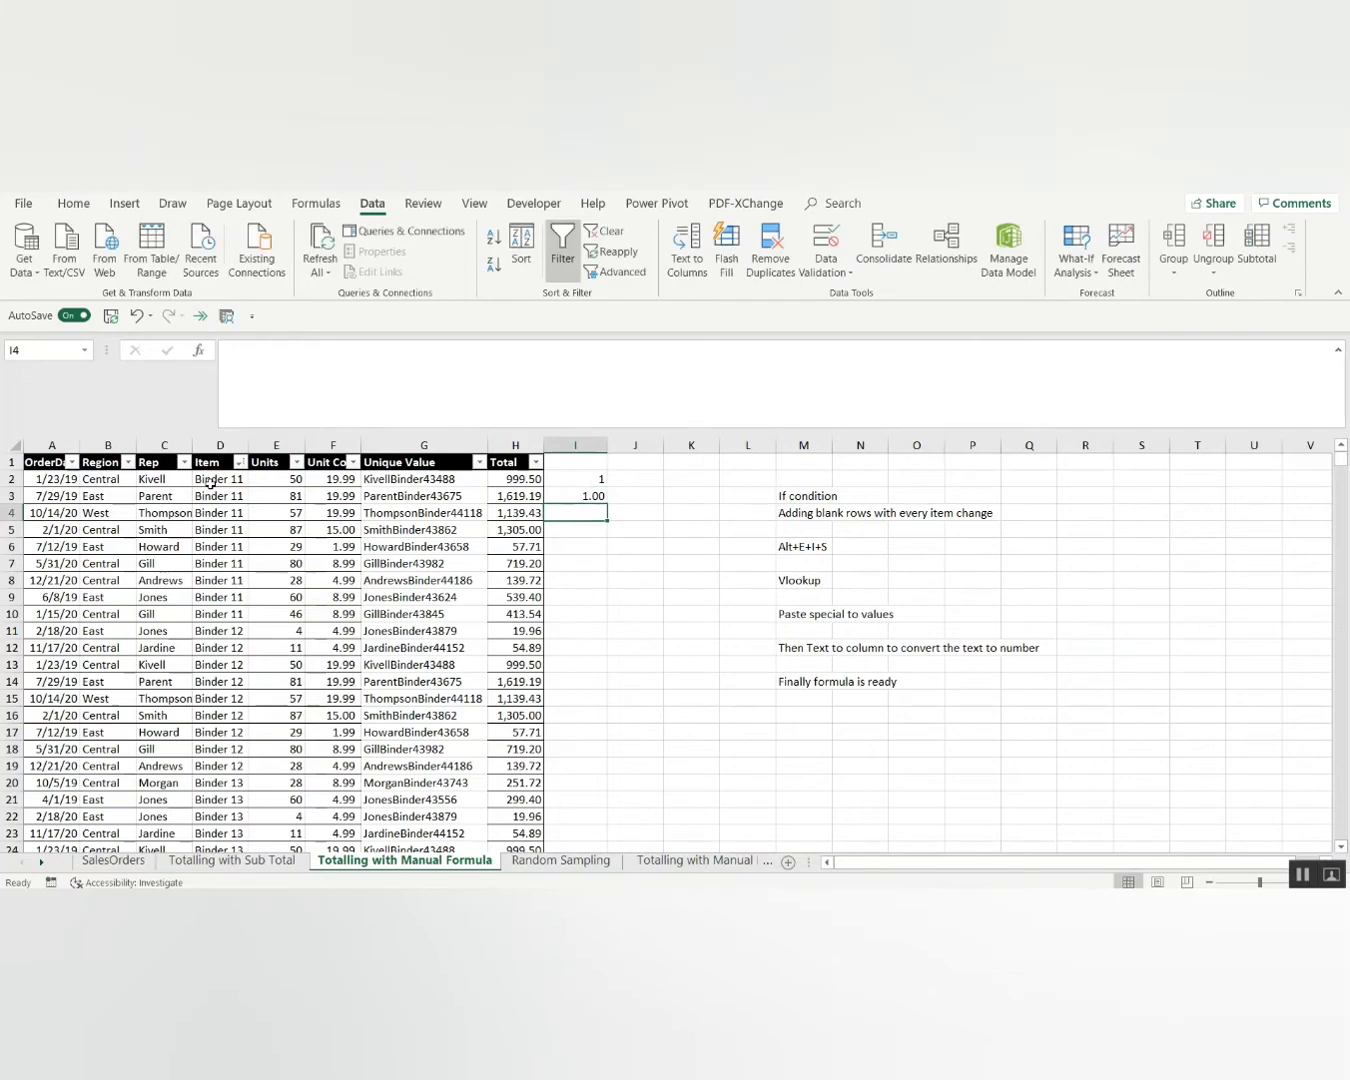
click(592, 490)
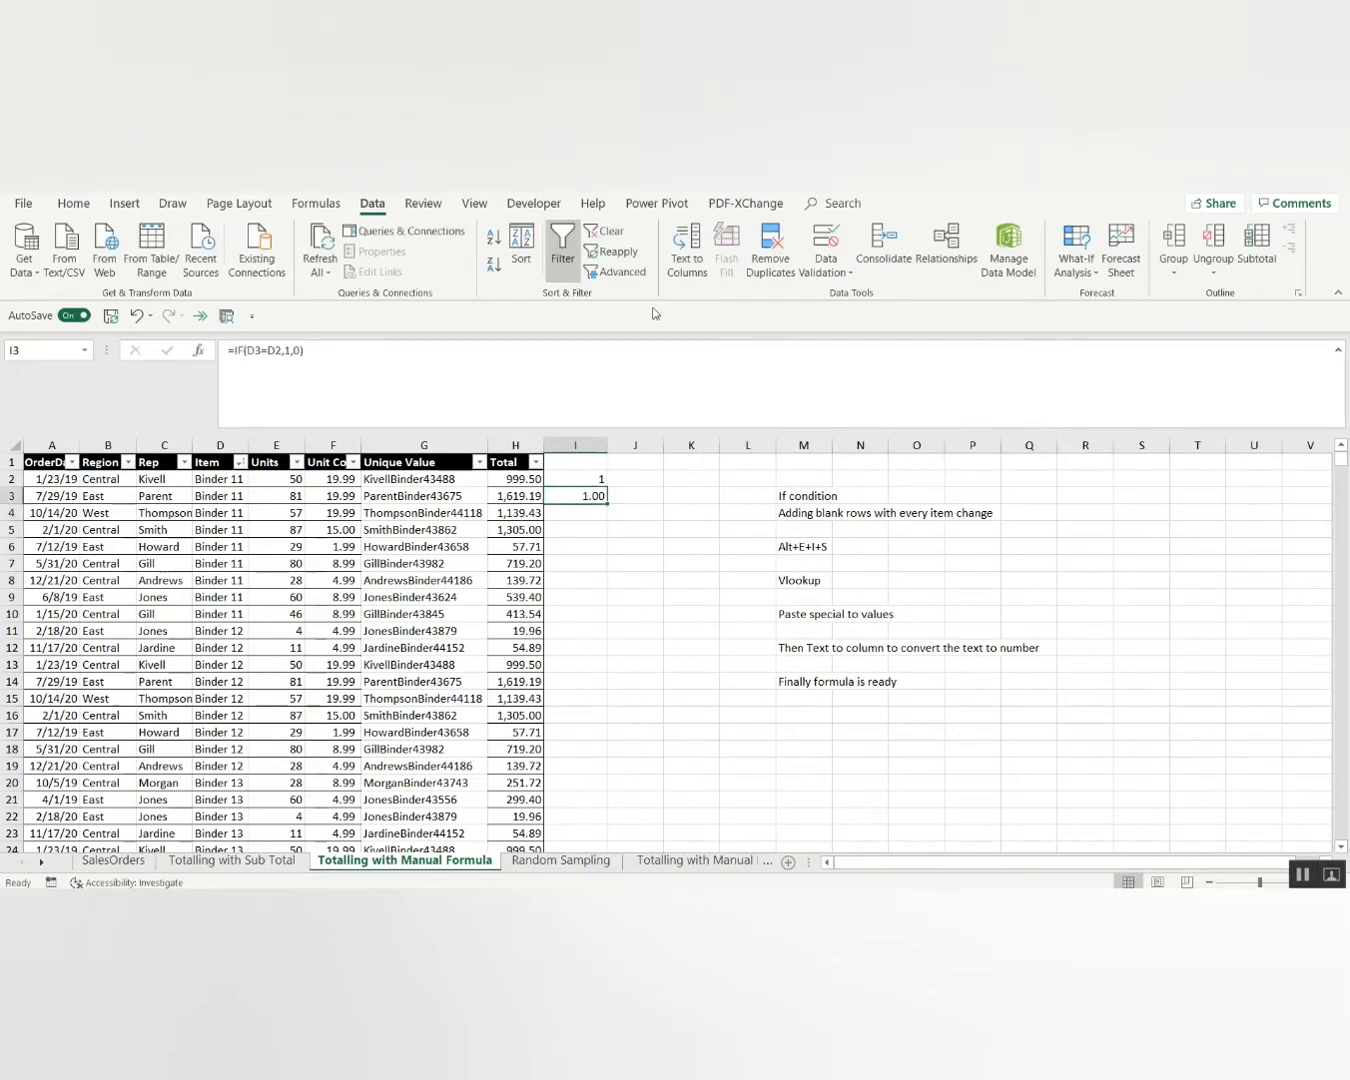
Decrease decimals twice so I3 shows the whole number 1.
click(74, 204)
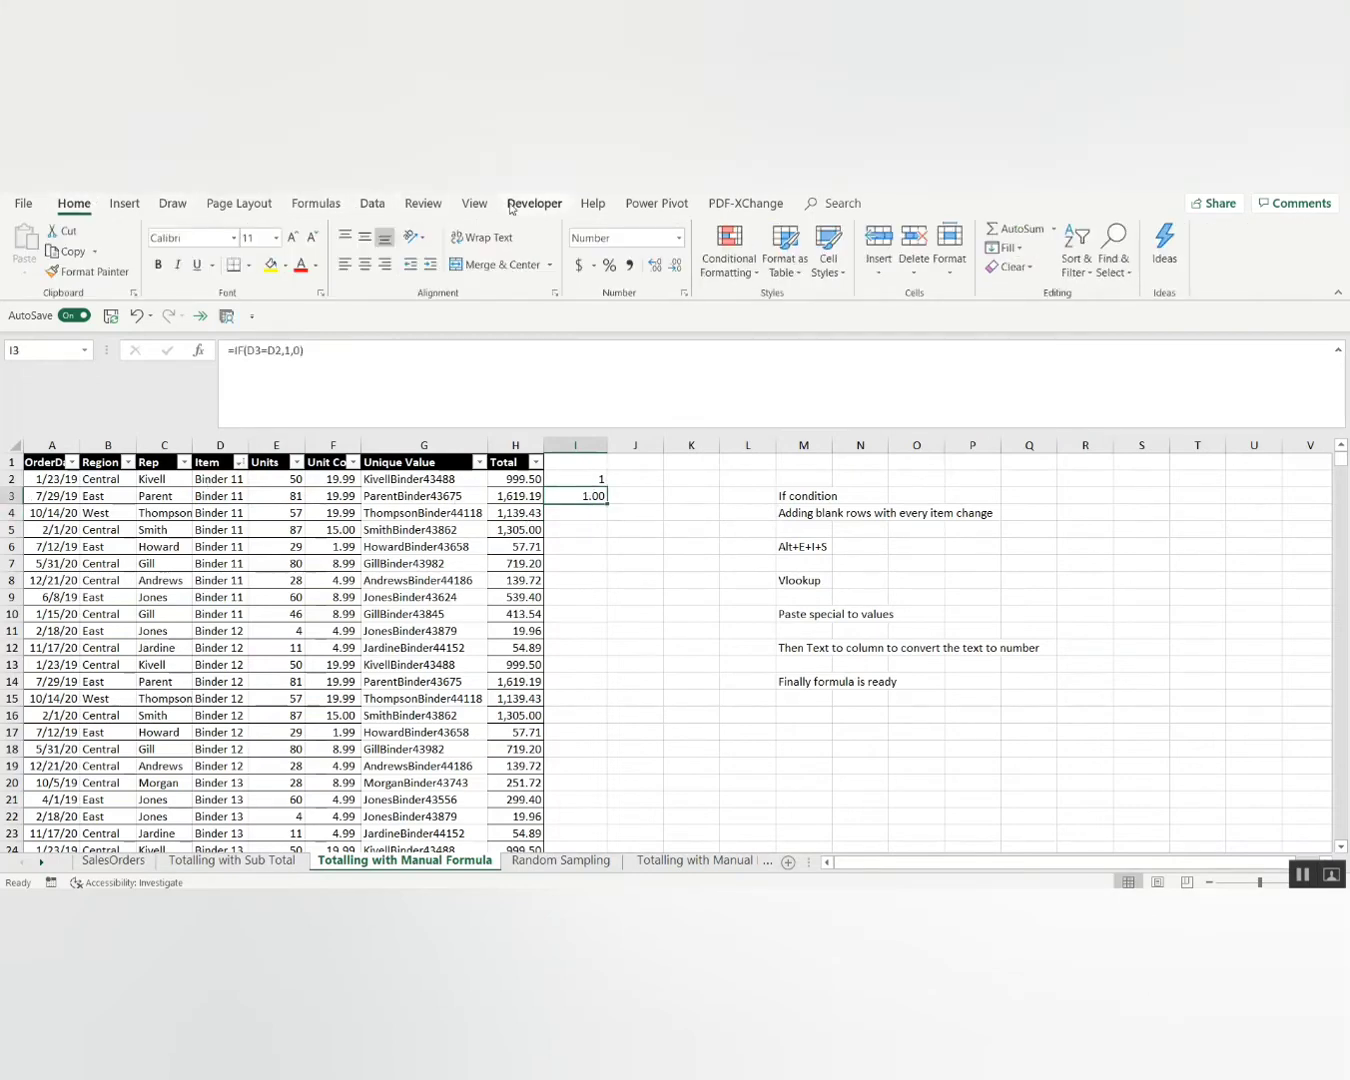
click(679, 264)
click(679, 263)
Copy the I3 formula down column I through row 1361.
key(ctrl+c)
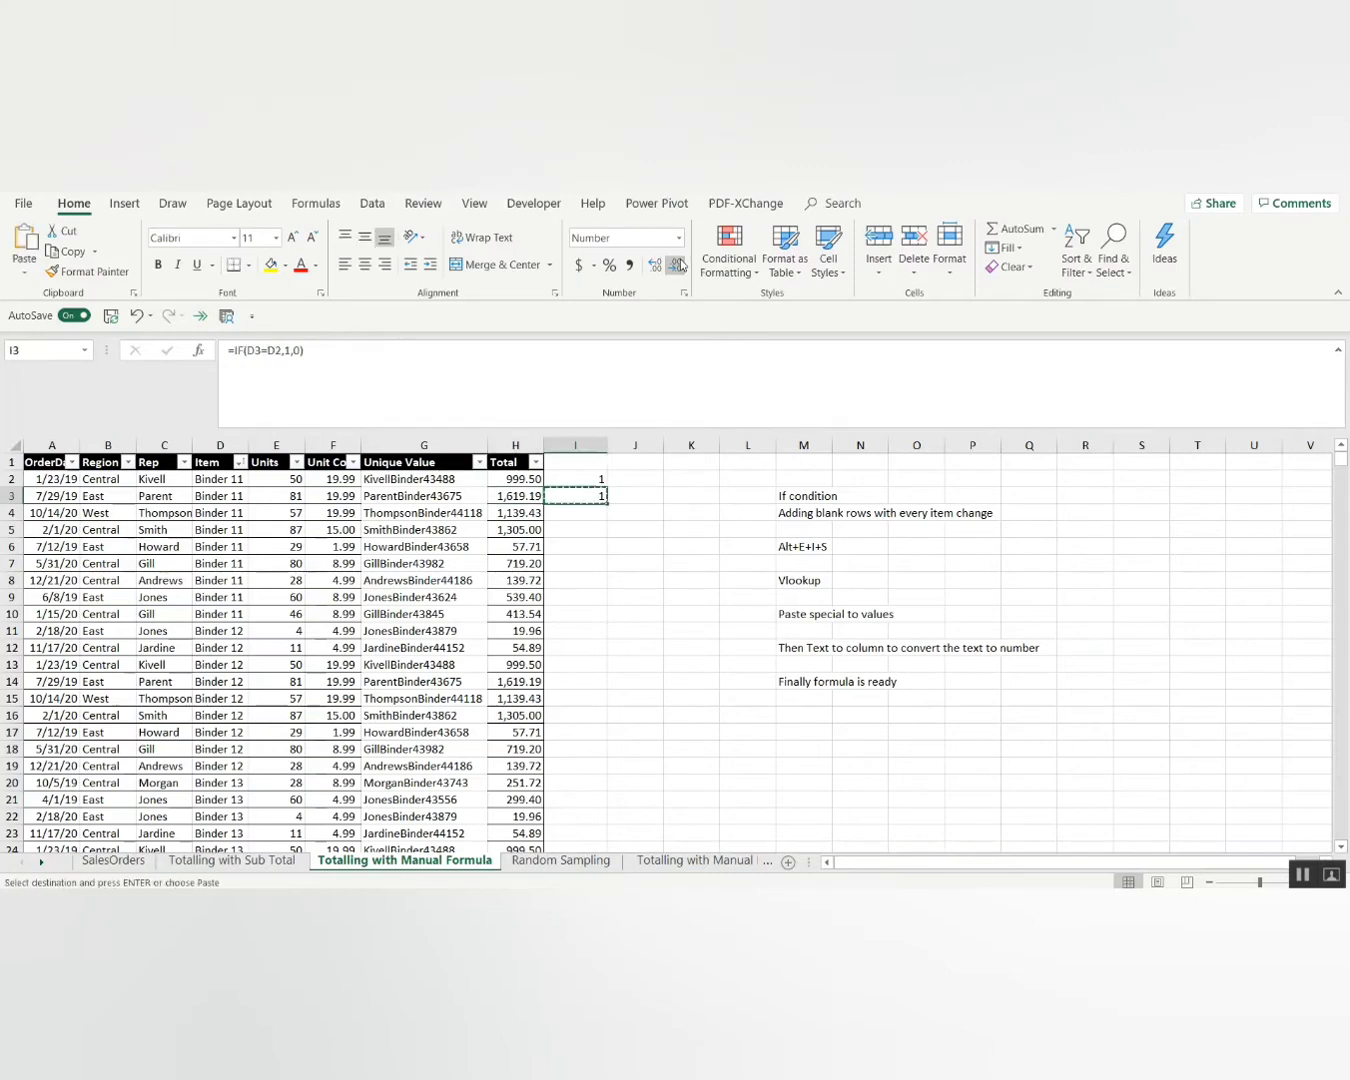
key(Left)
key(ctrl+Down)
key(Right)
key(ctrl+shift+Up)
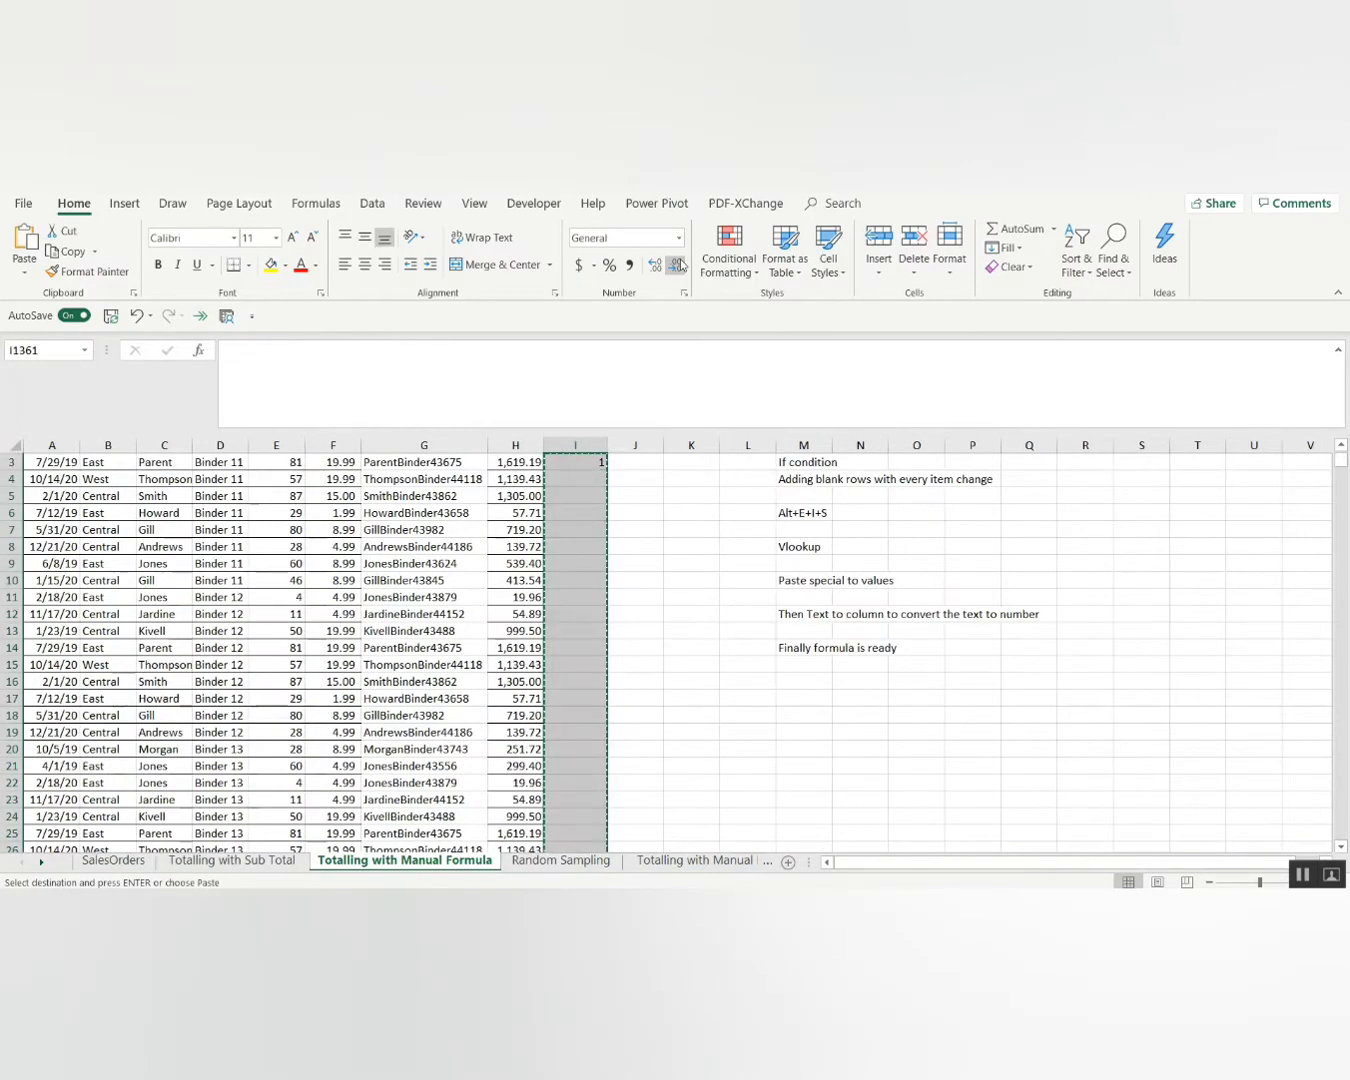
key(Up)
key(ctrl+Up)
key(ctrl+c)
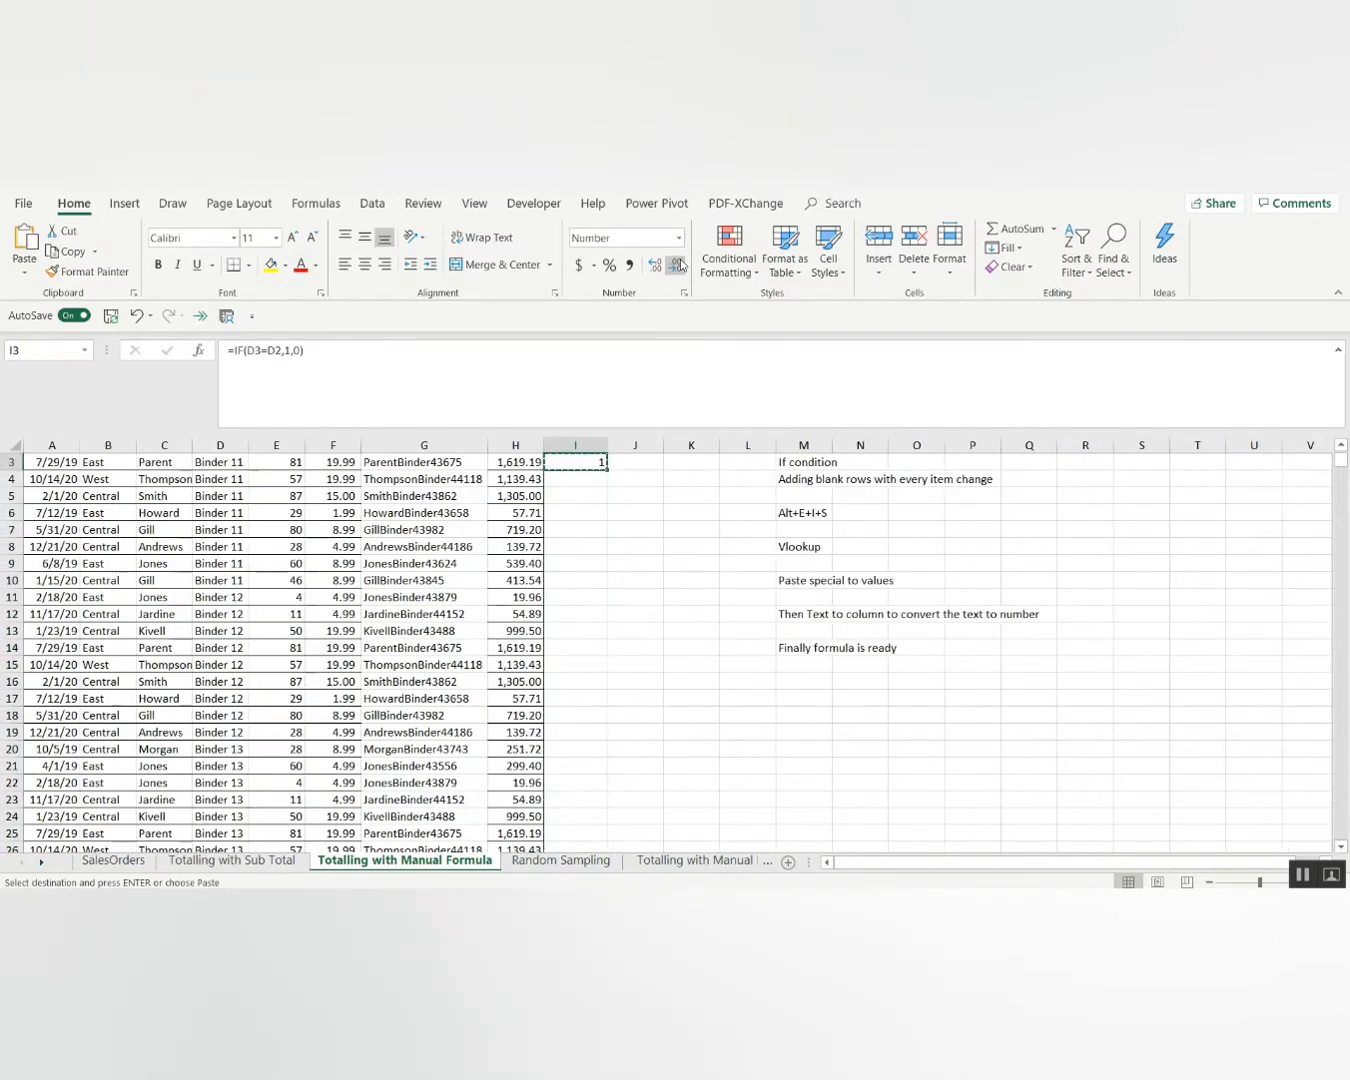
key(Left)
key(ctrl+Down)
key(Right)
key(ctrl+shift+Up)
key(ctrl+v)
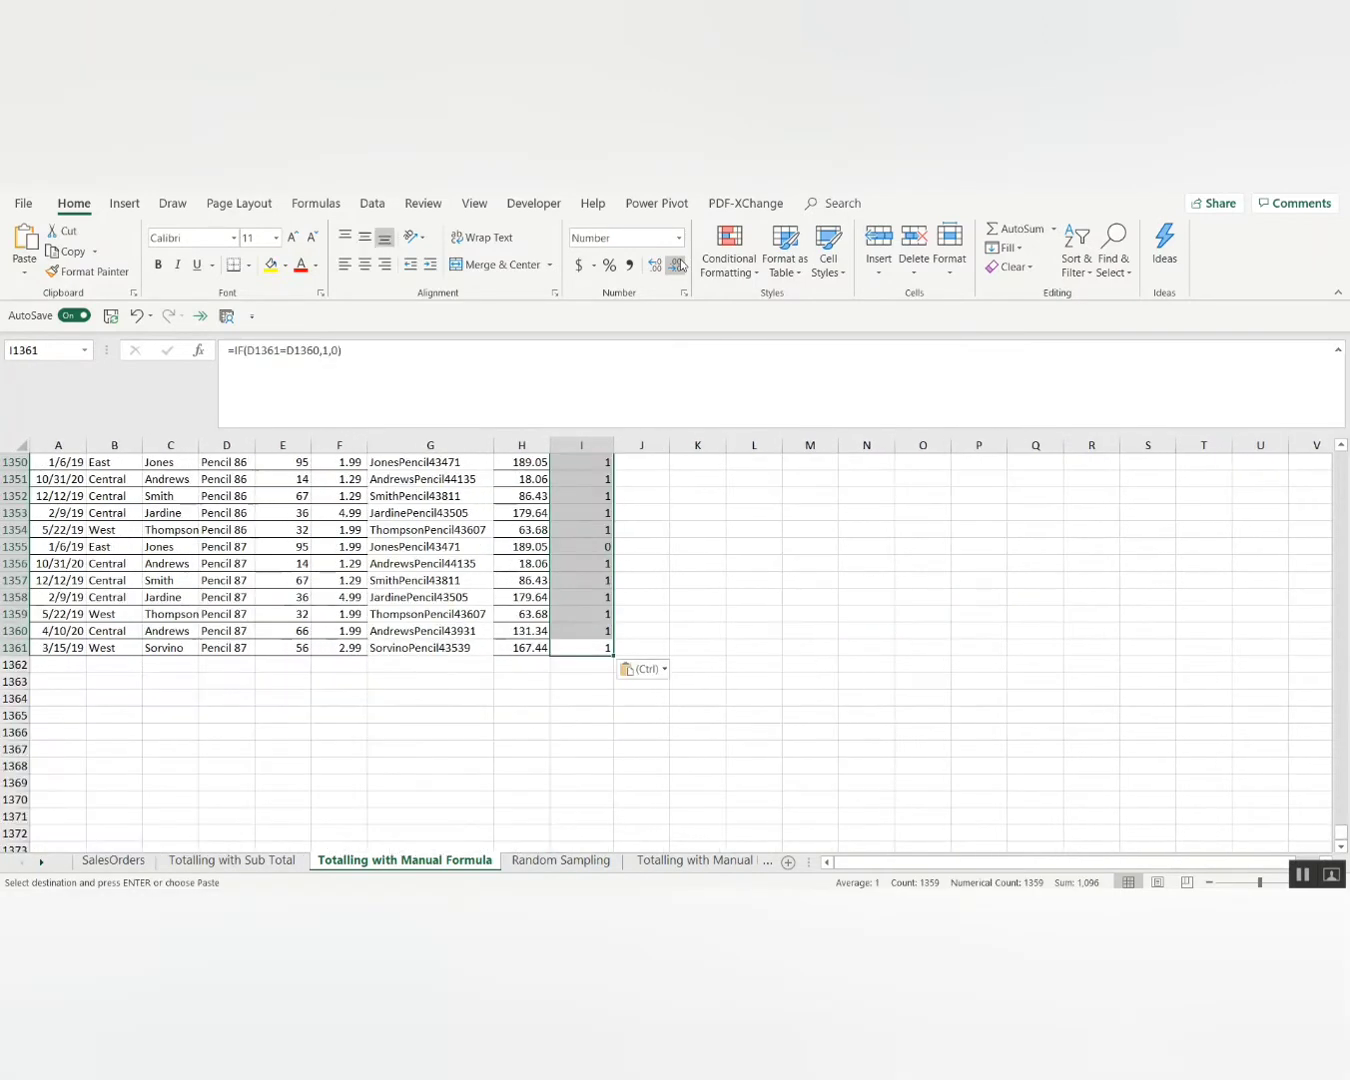
key(ctrl+Up)
Verify the 0 flags where Item changes, such as I11 for Binder 12.
key(Down)
key(Down)
key(Down)
key(Down)
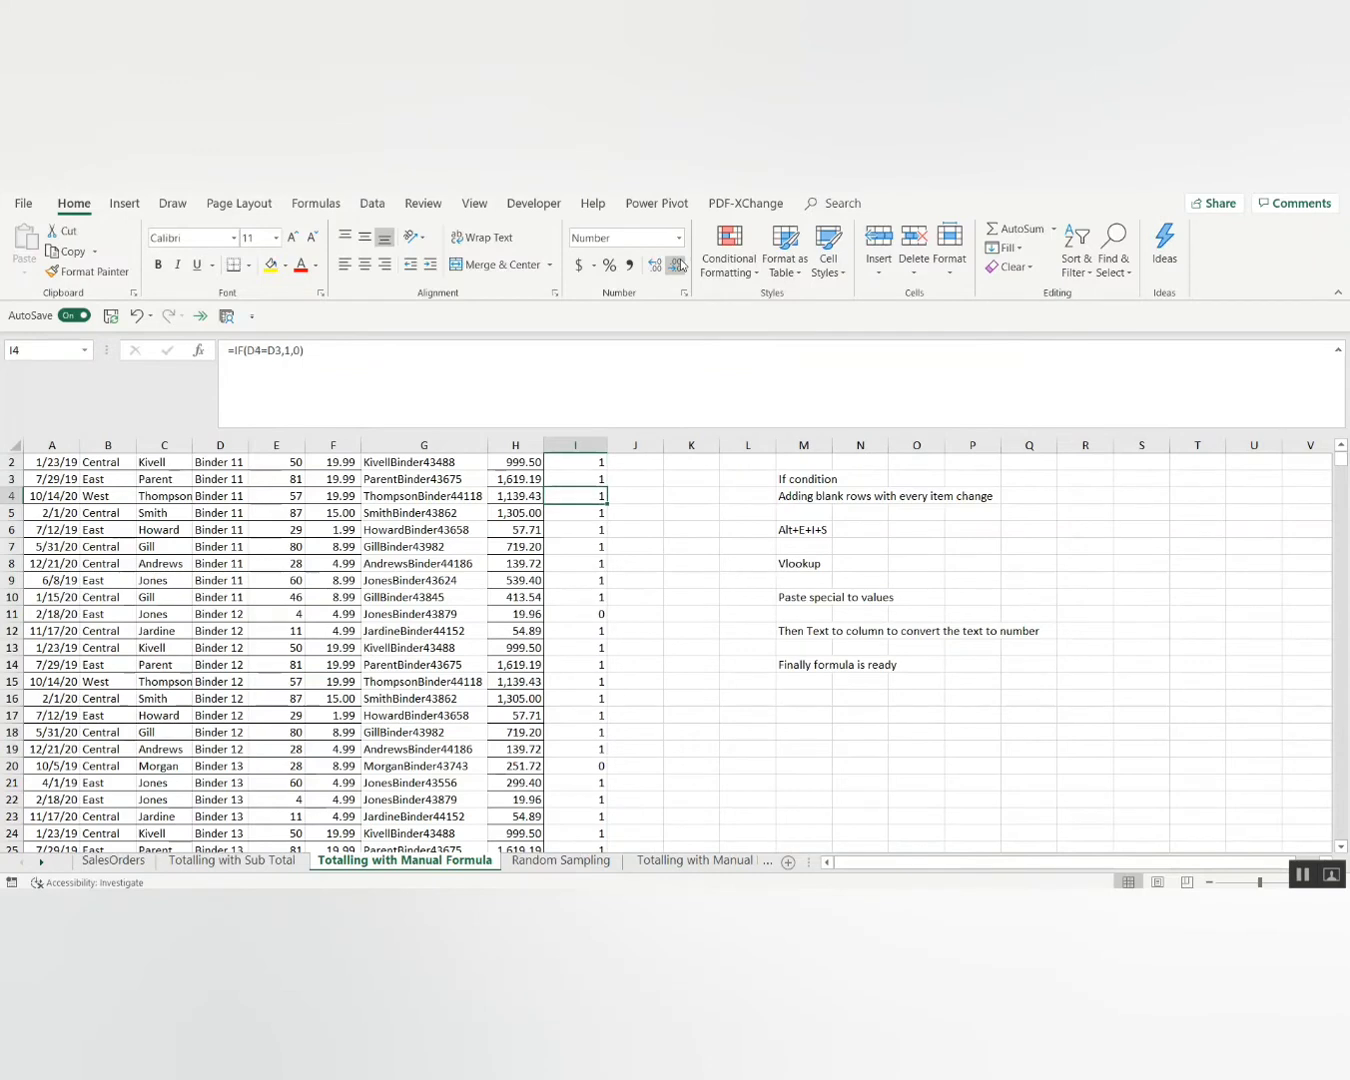
click(224, 594)
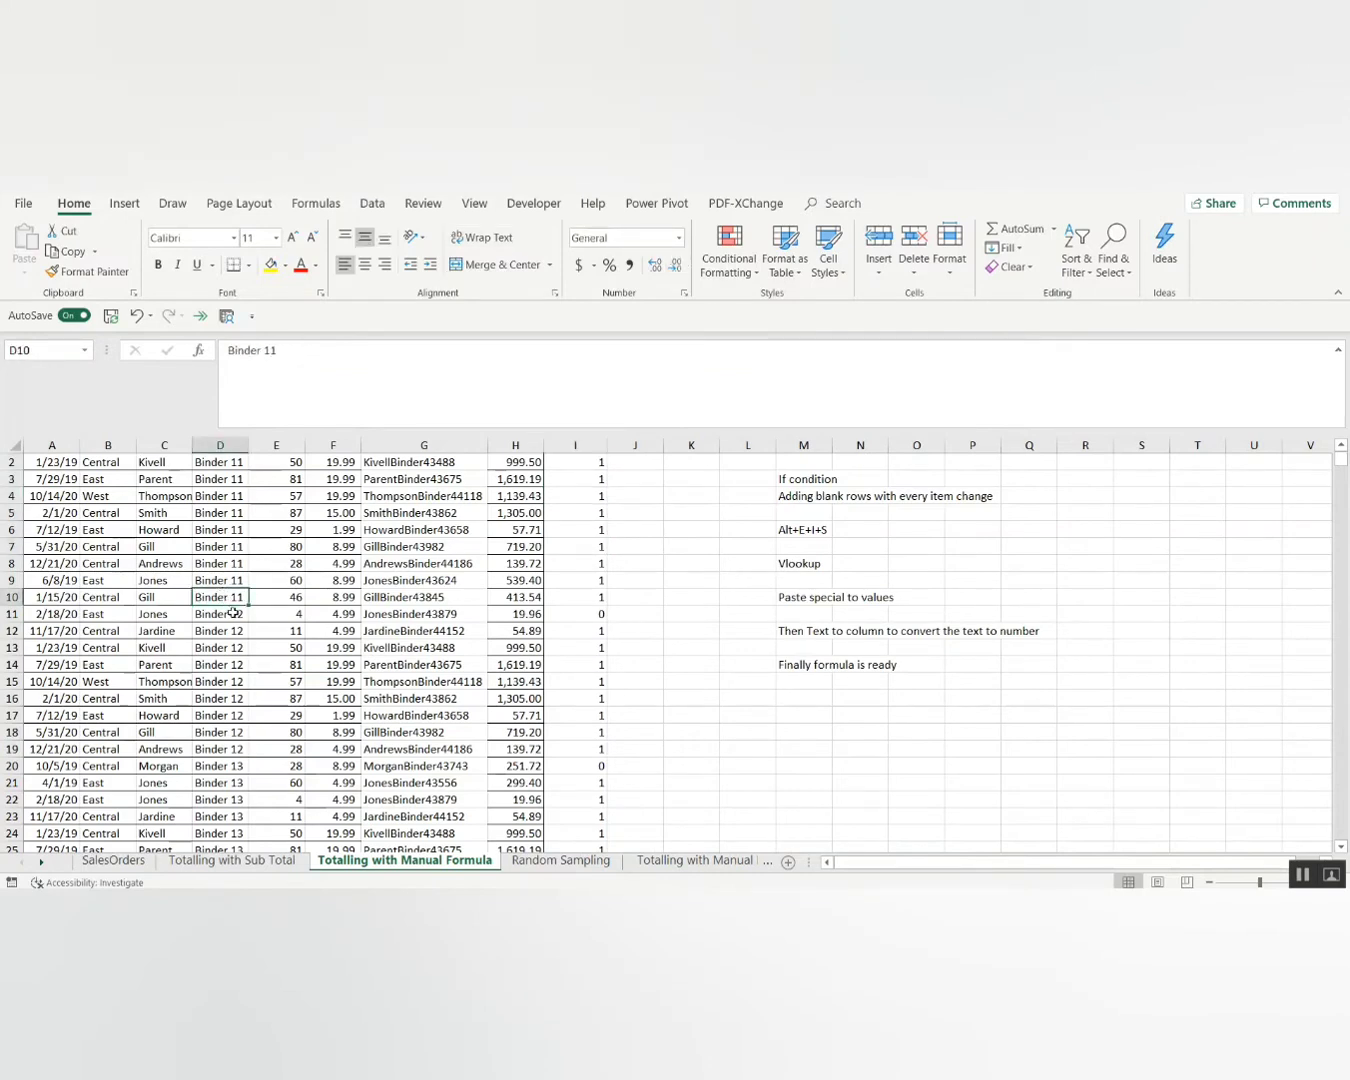
click(234, 613)
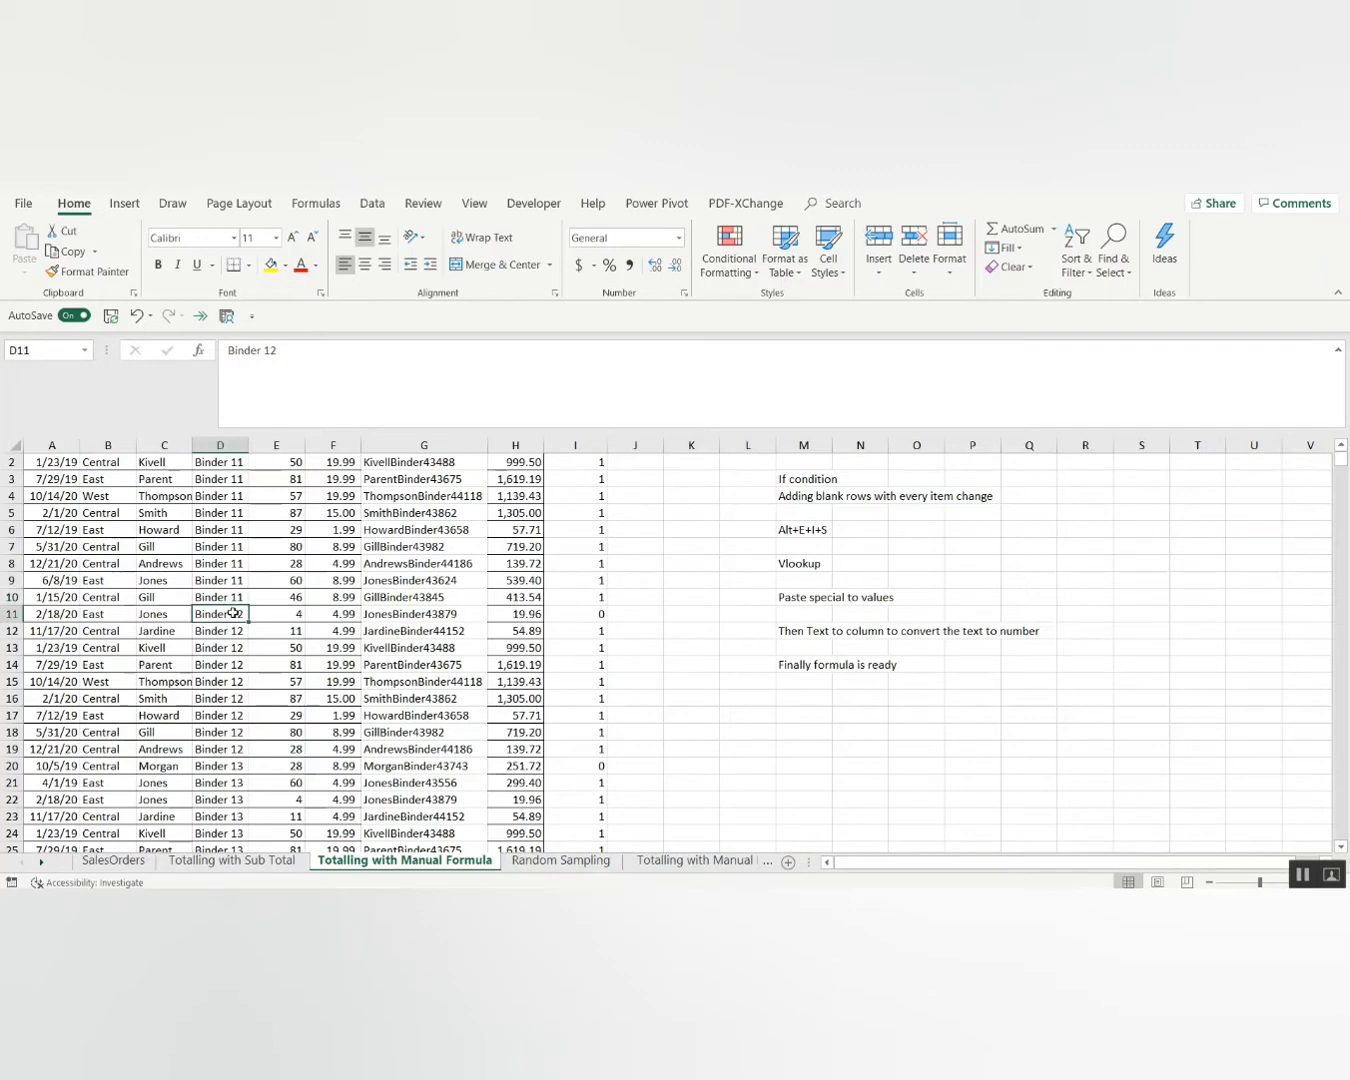
click(600, 613)
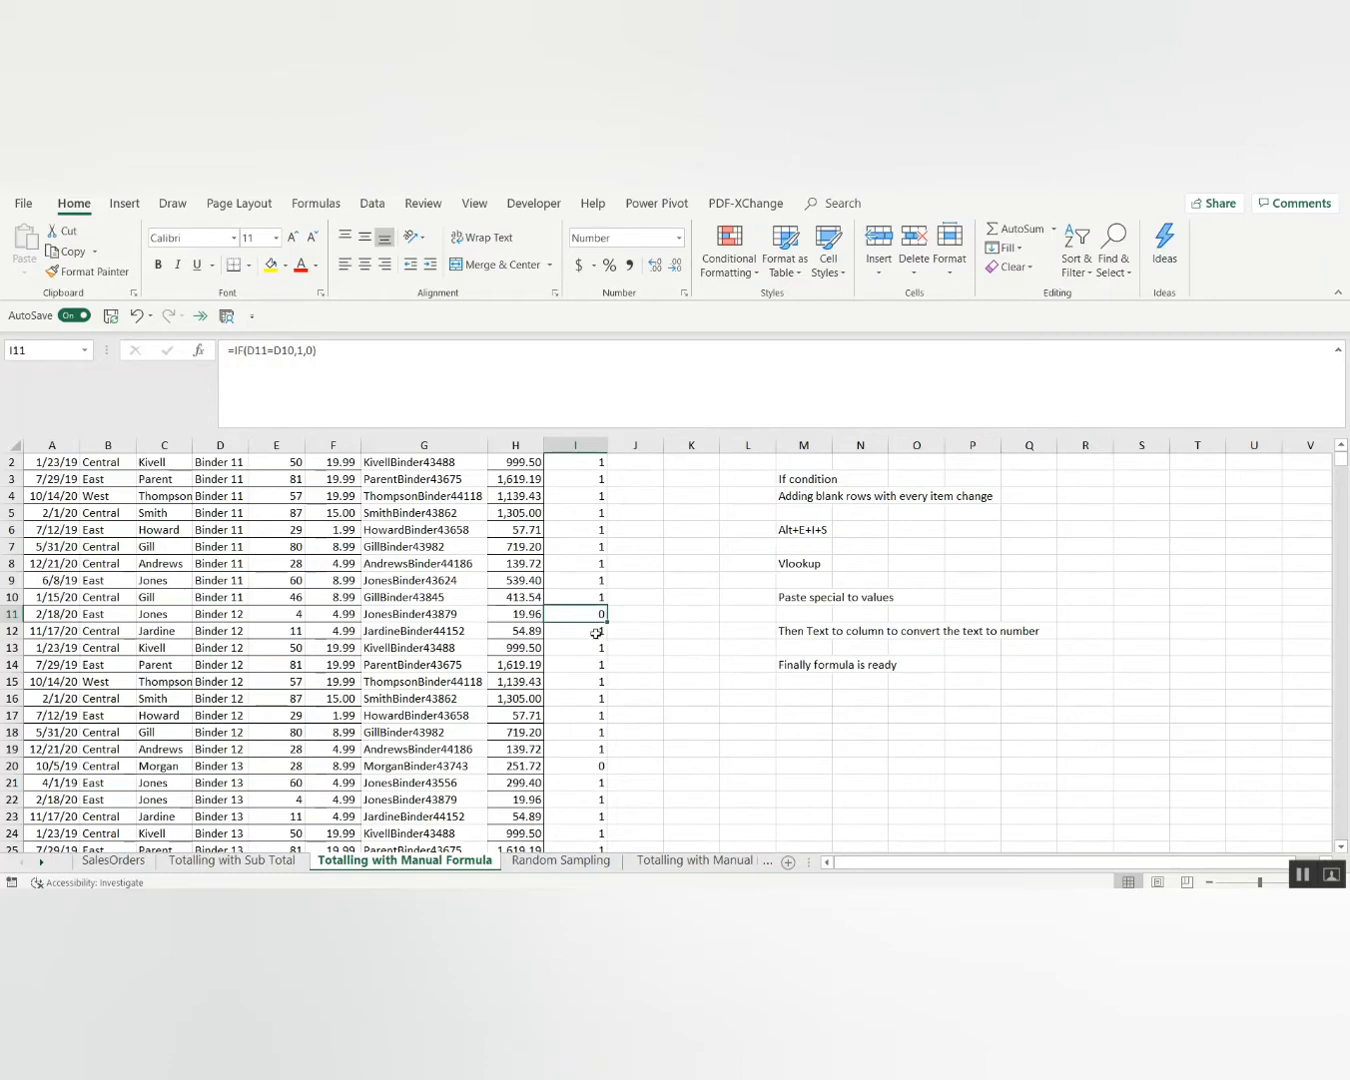
scroll(666, 711, up, 1)
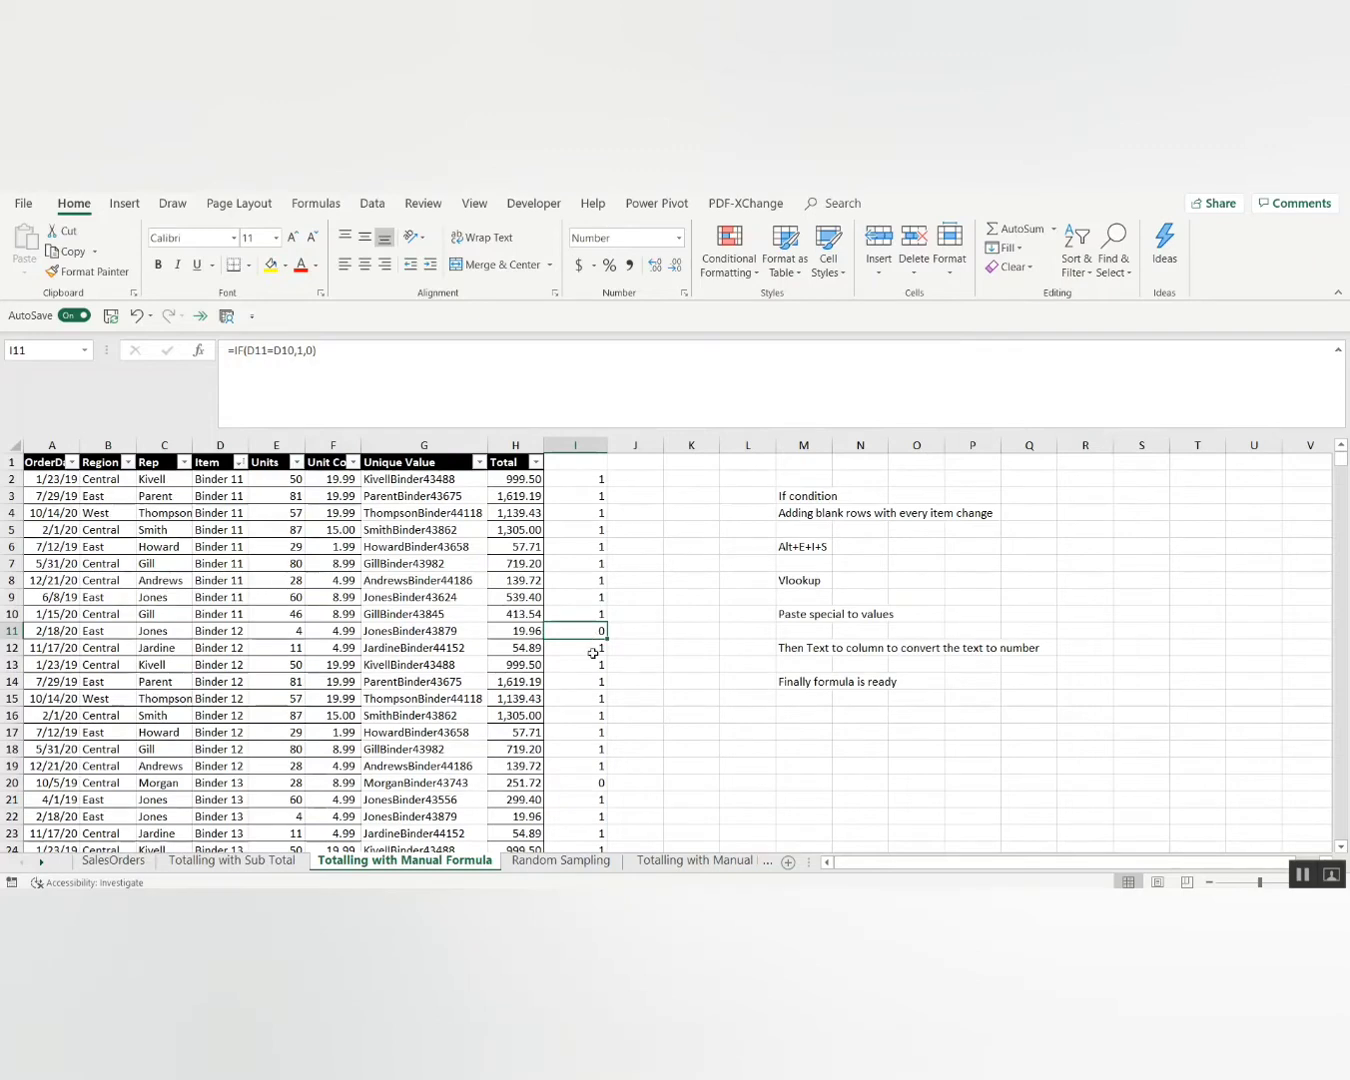
click(592, 783)
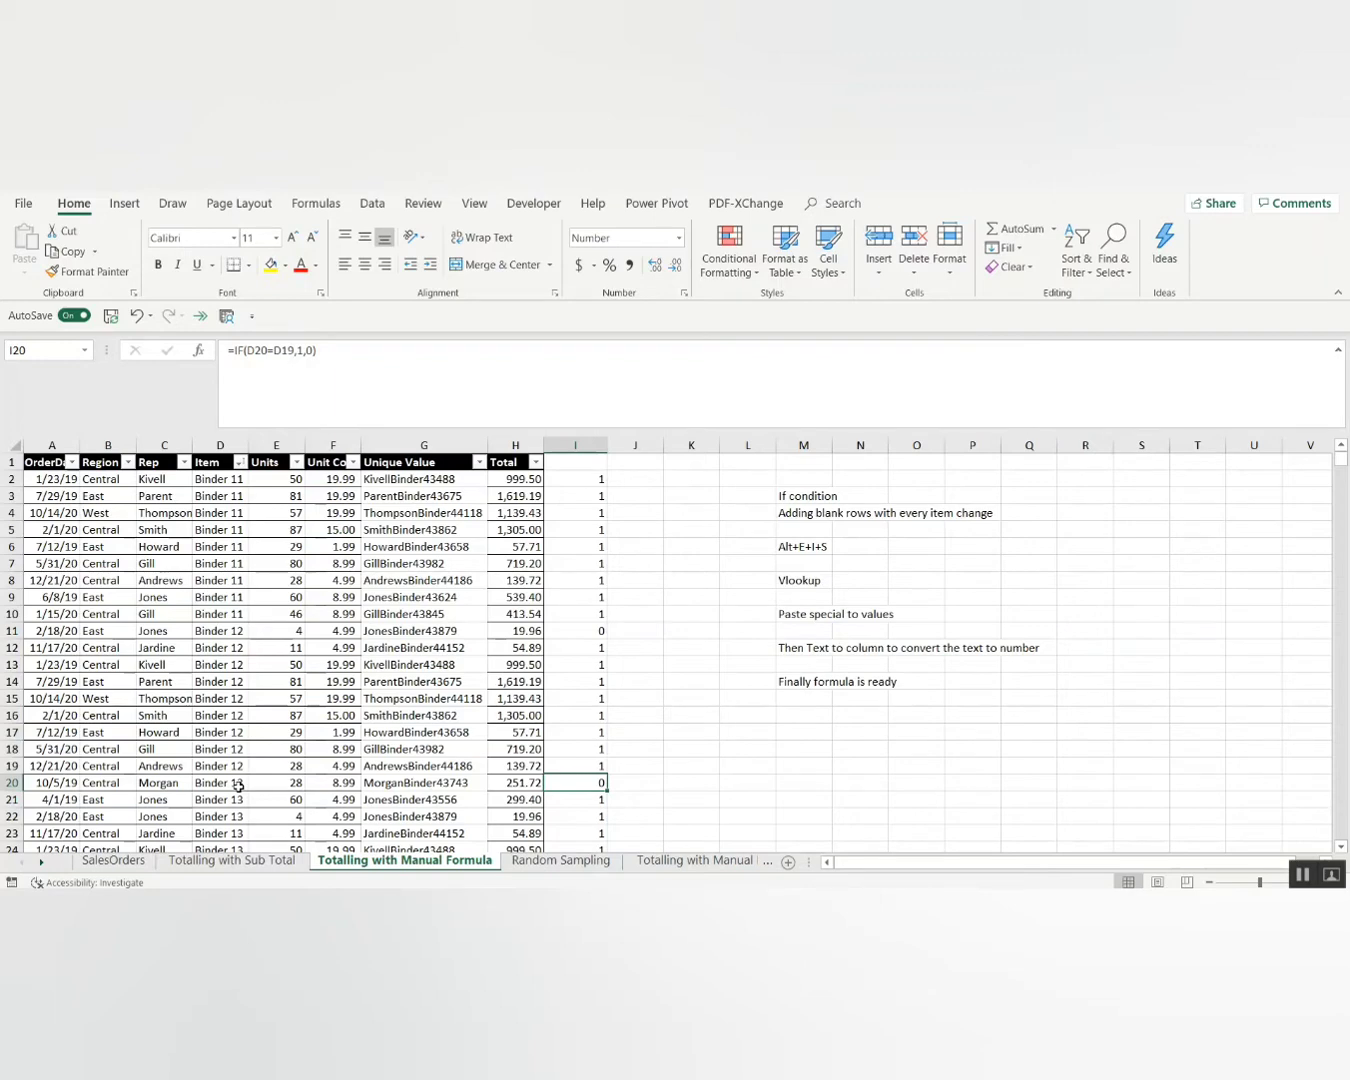
Clear the old flag values in column I and enter 1 in cell I2.
key(ctrl+Up)
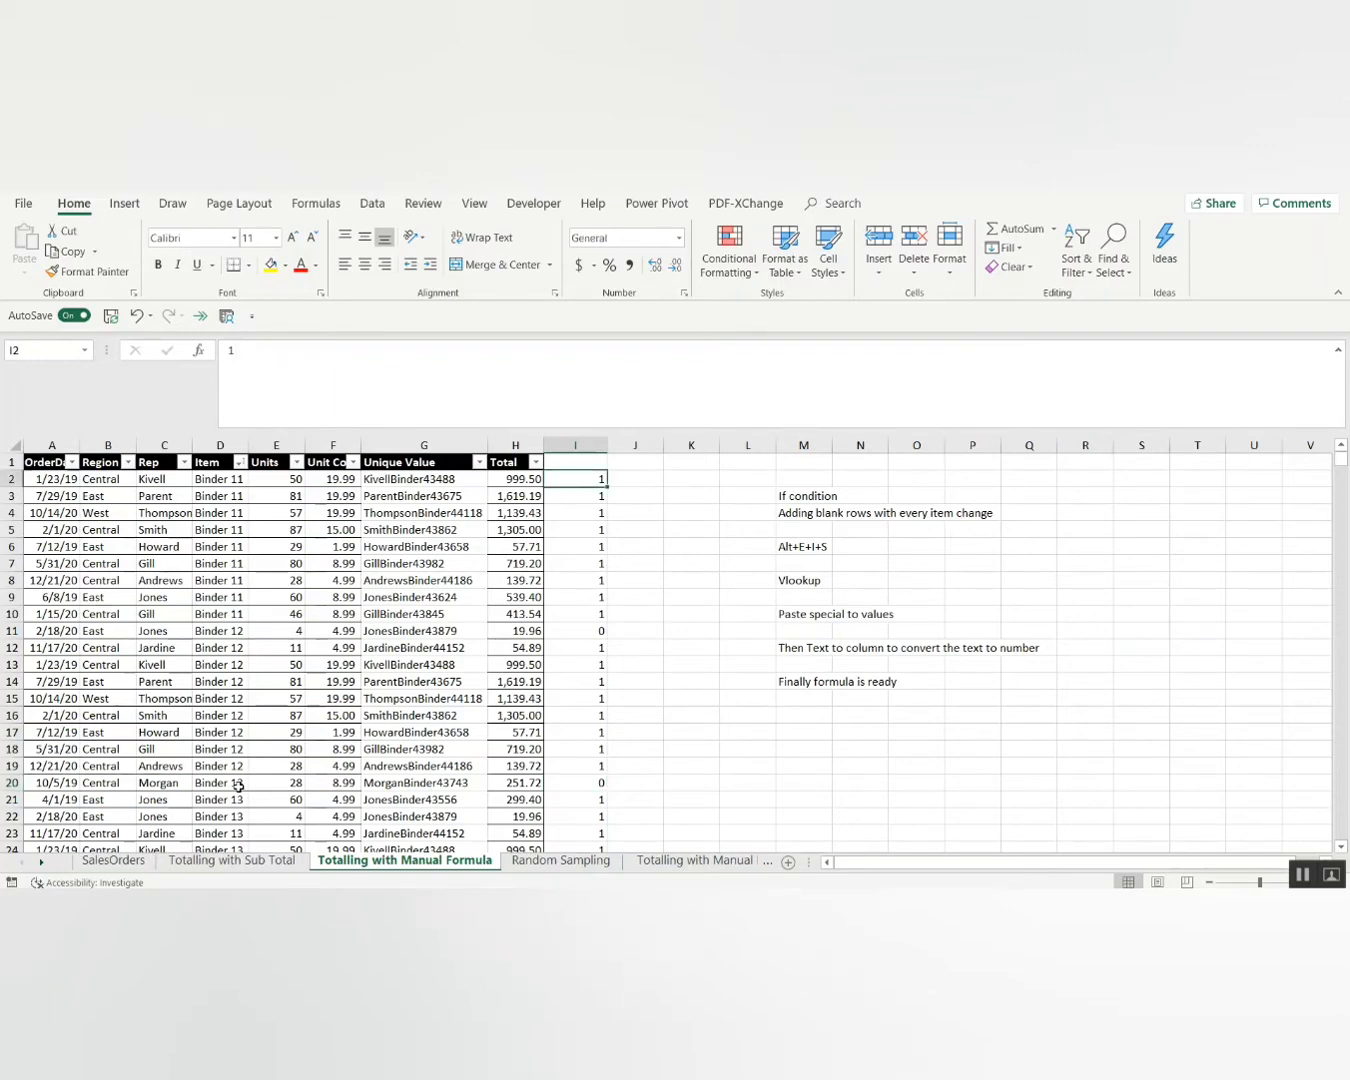
key(ctrl+shift+Down)
key(Delete)
key(ctrl+Up)
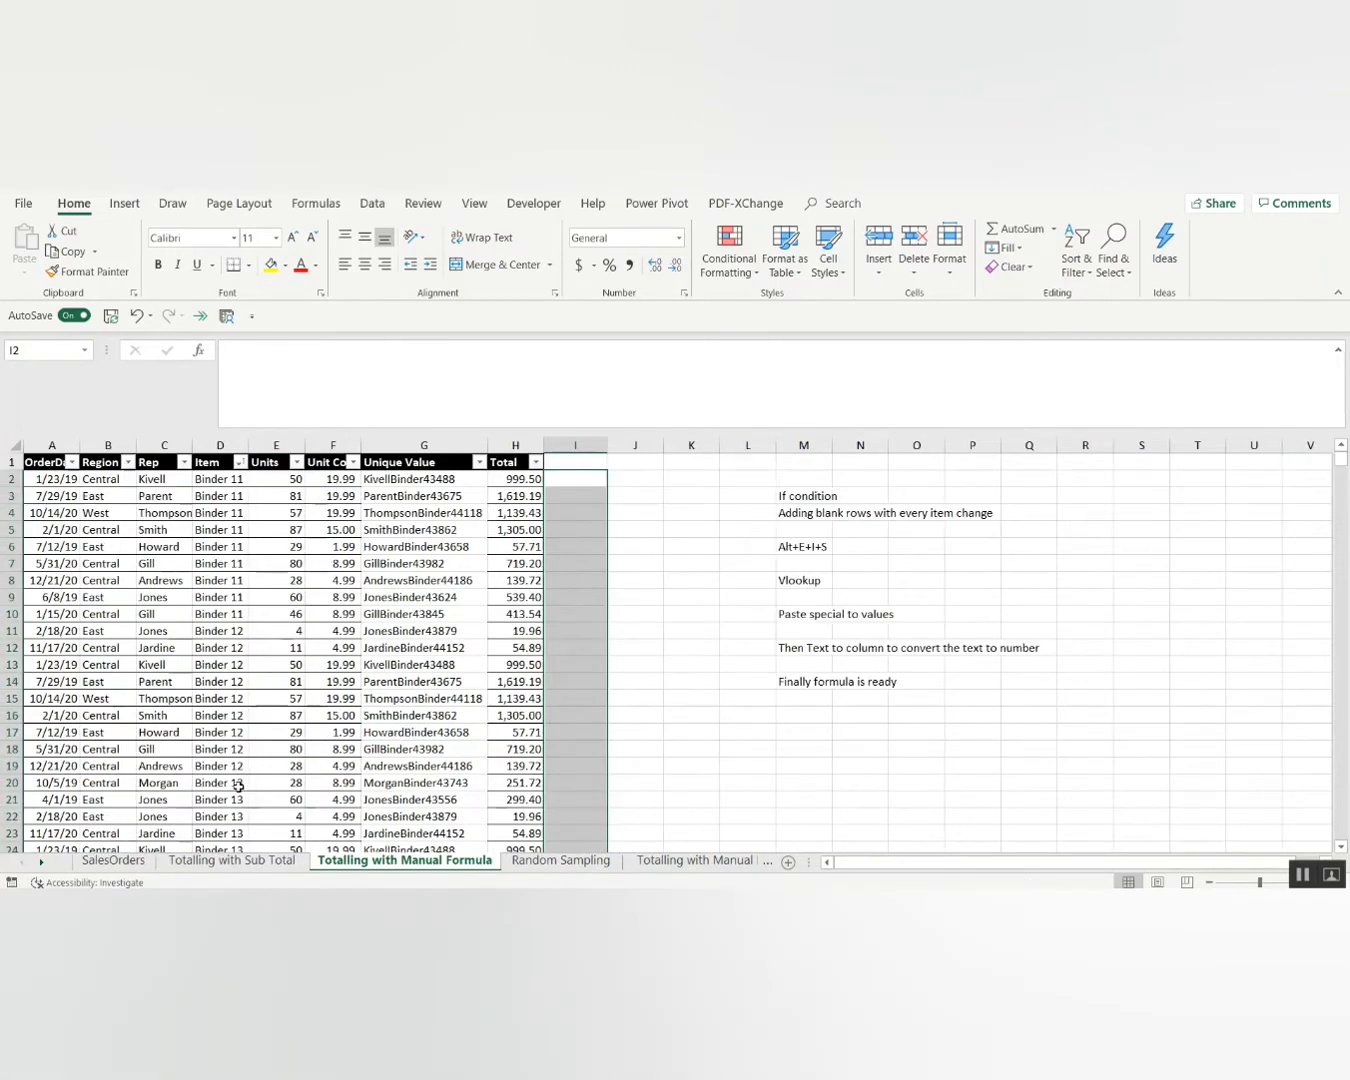
key(Down)
text(1)
key(Return)
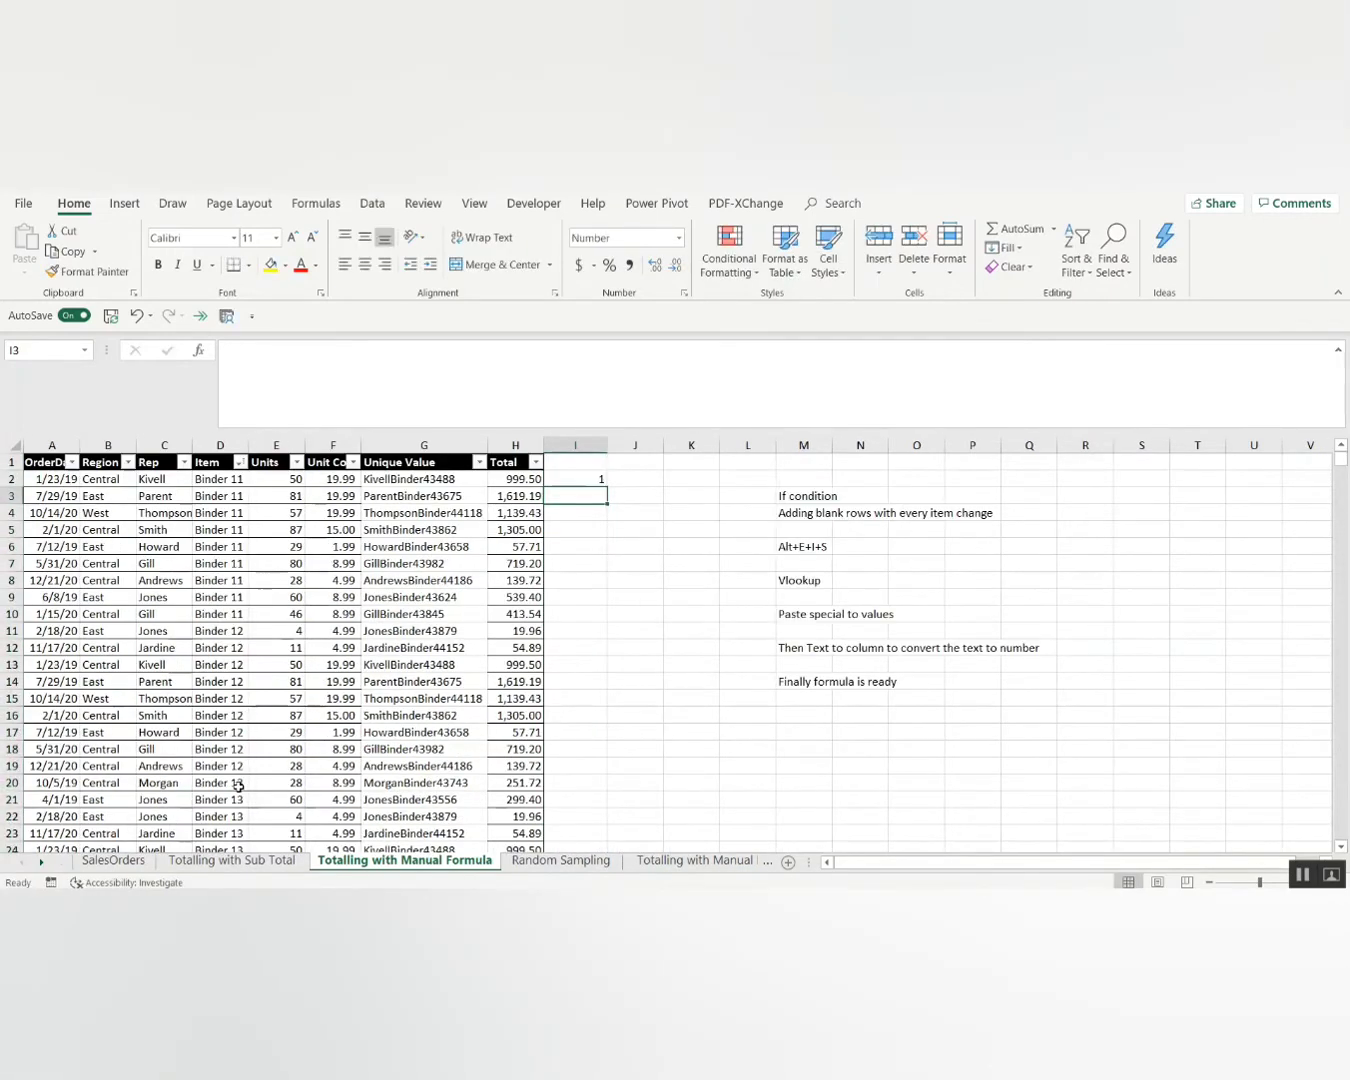
Enter the formula =IF(D3=D2,1,0) in cell I3.
text(=if)
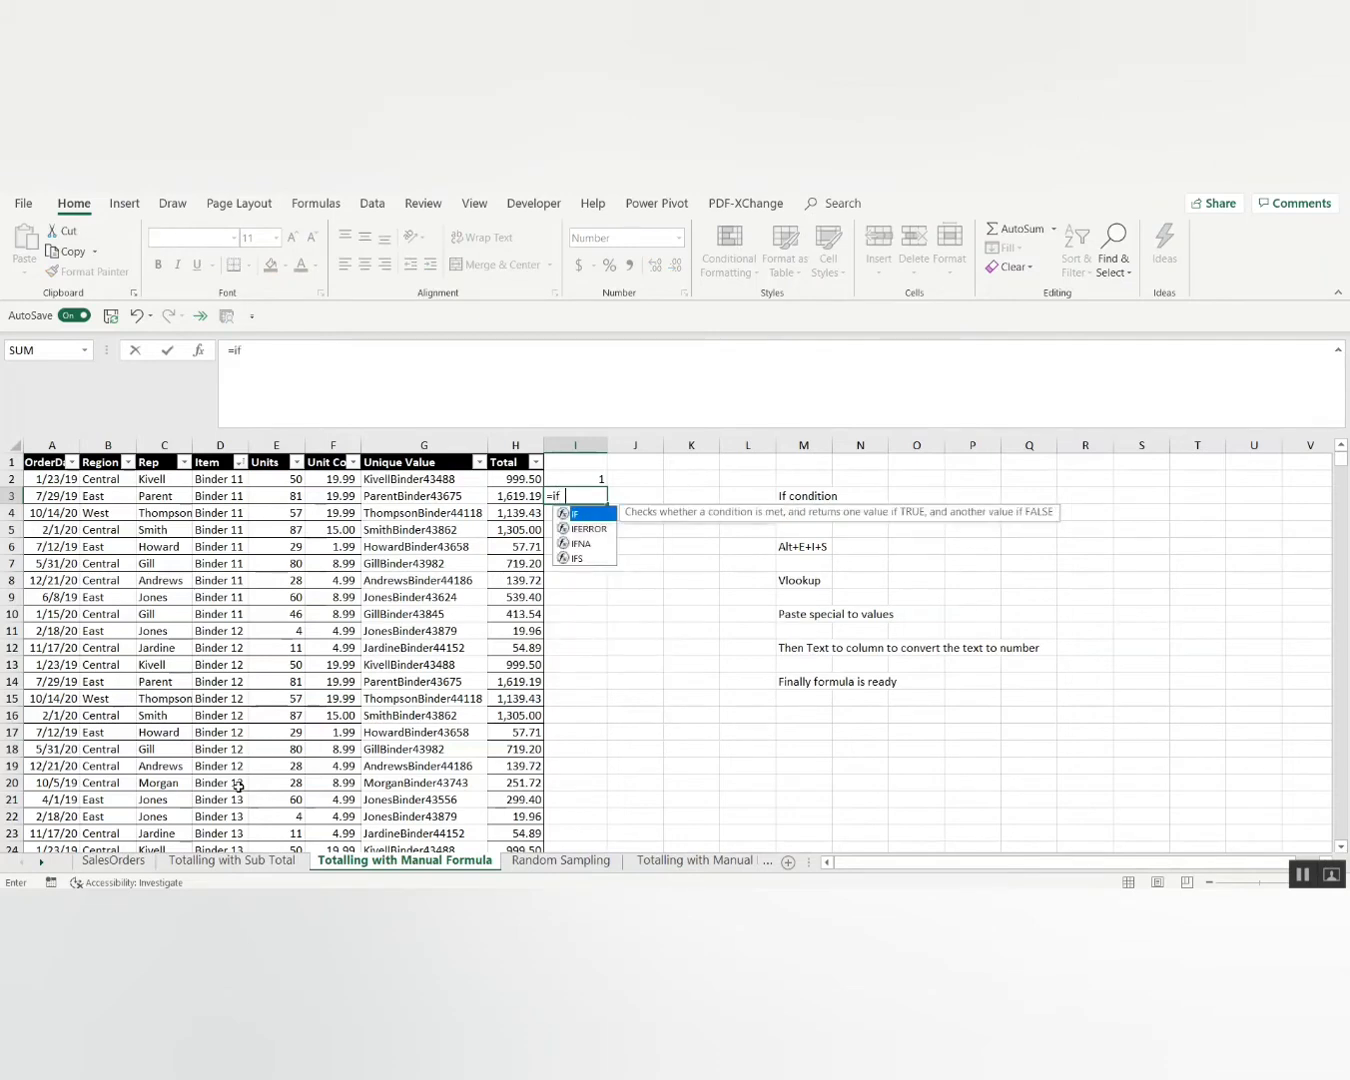
key(Tab)
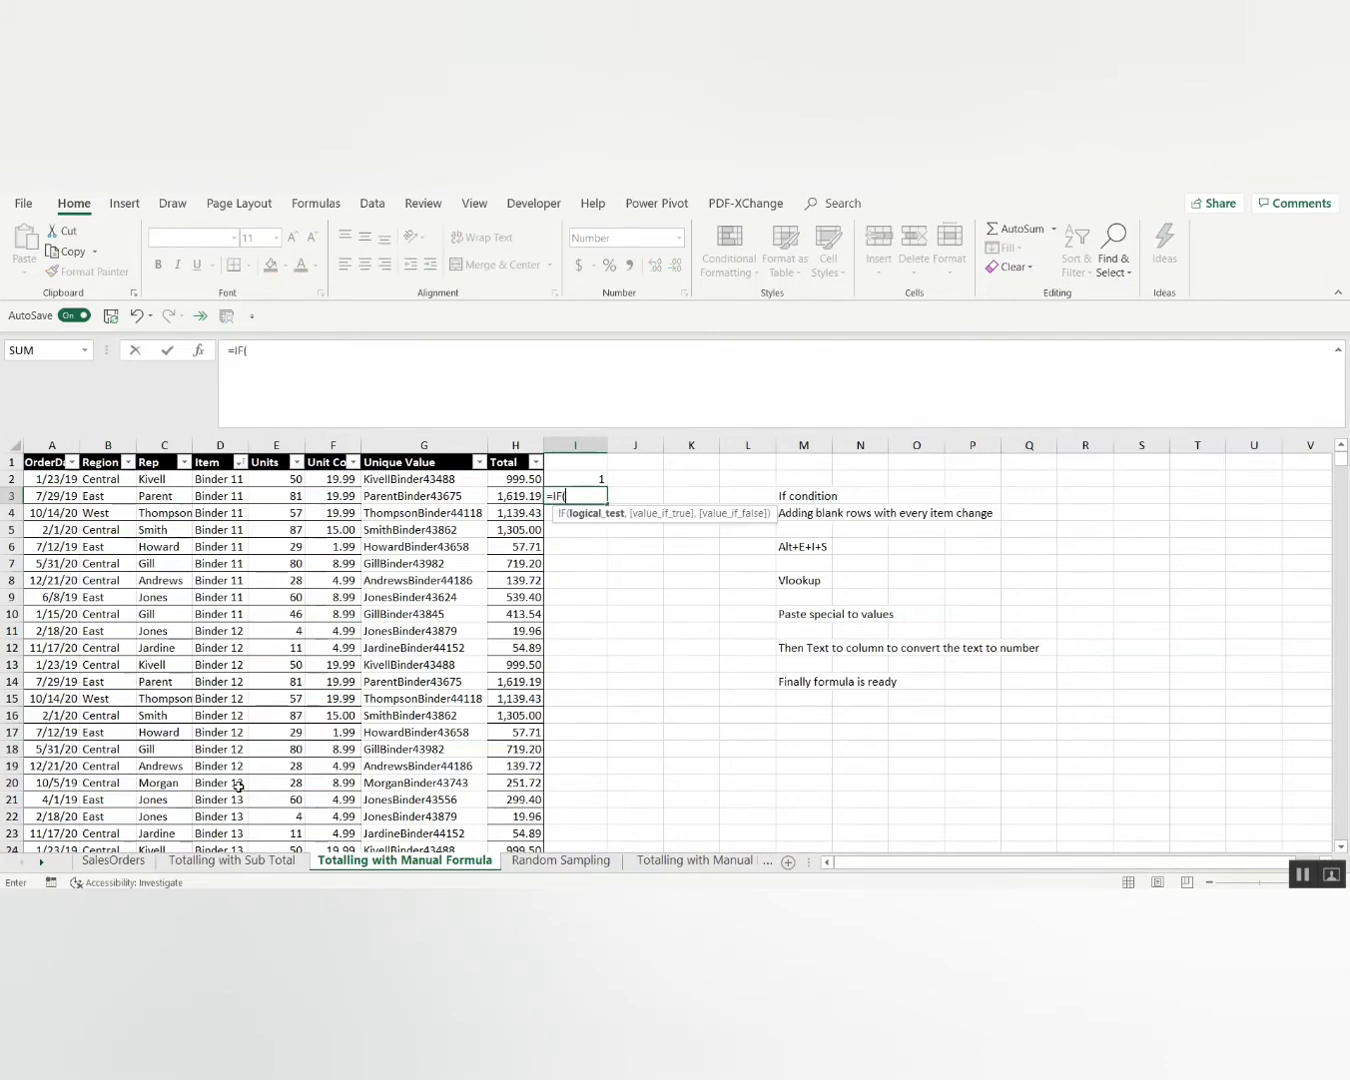
key(Left)
key(Left)
key(Left)
key(Left)
key(Left)
text(=)
key(Up)
key(Left)
key(Left)
key(Left)
key(Left)
key(Left)
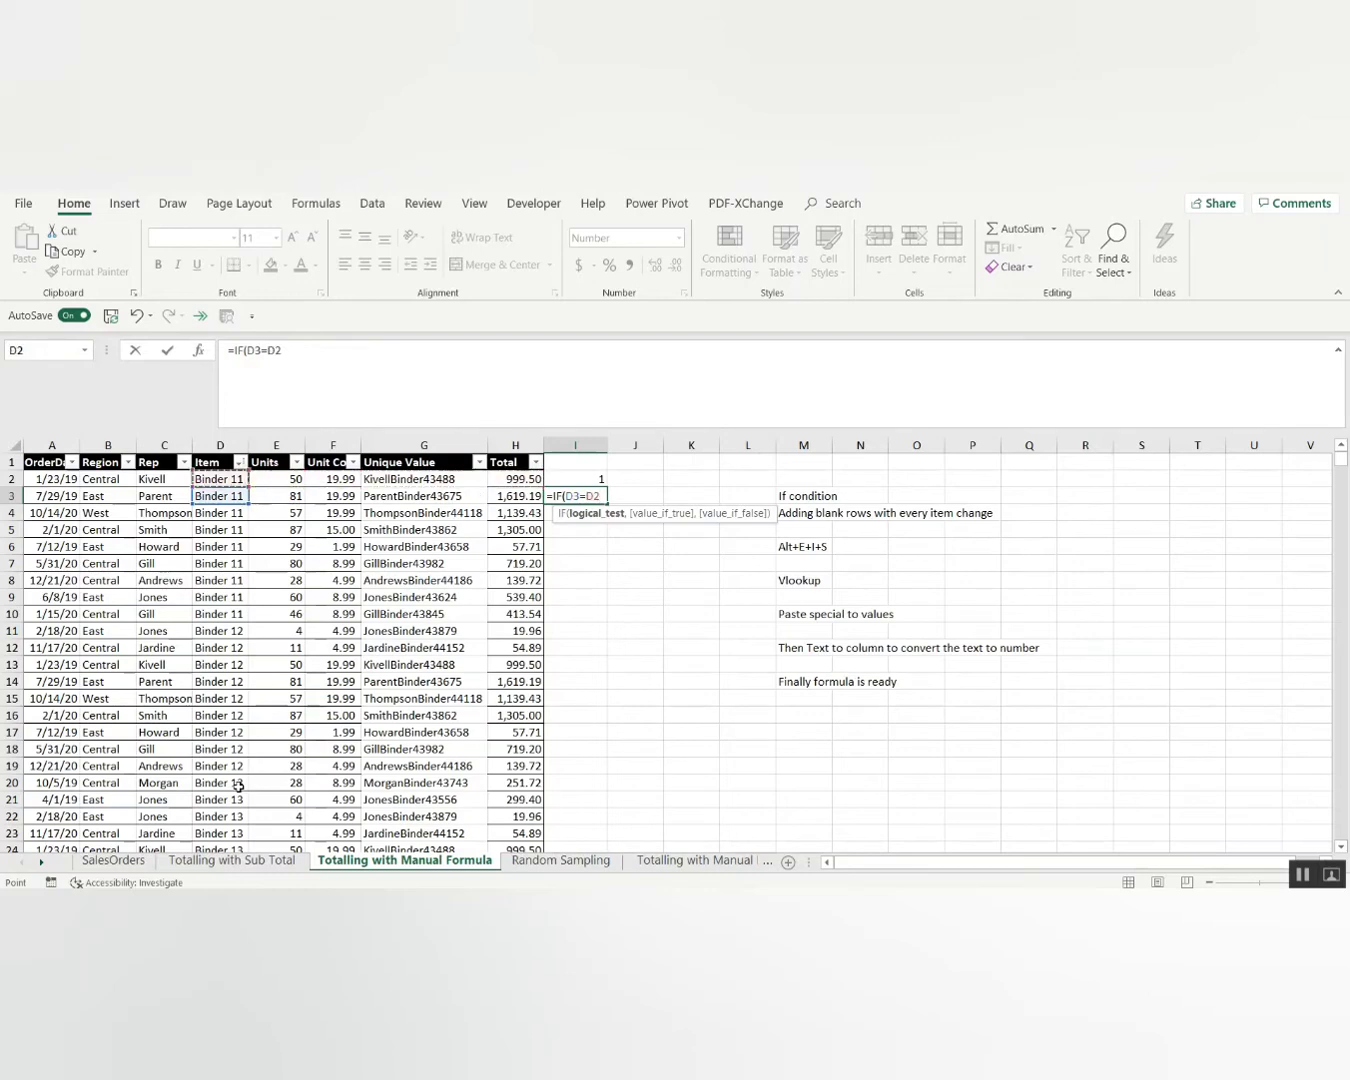
text(,1,)
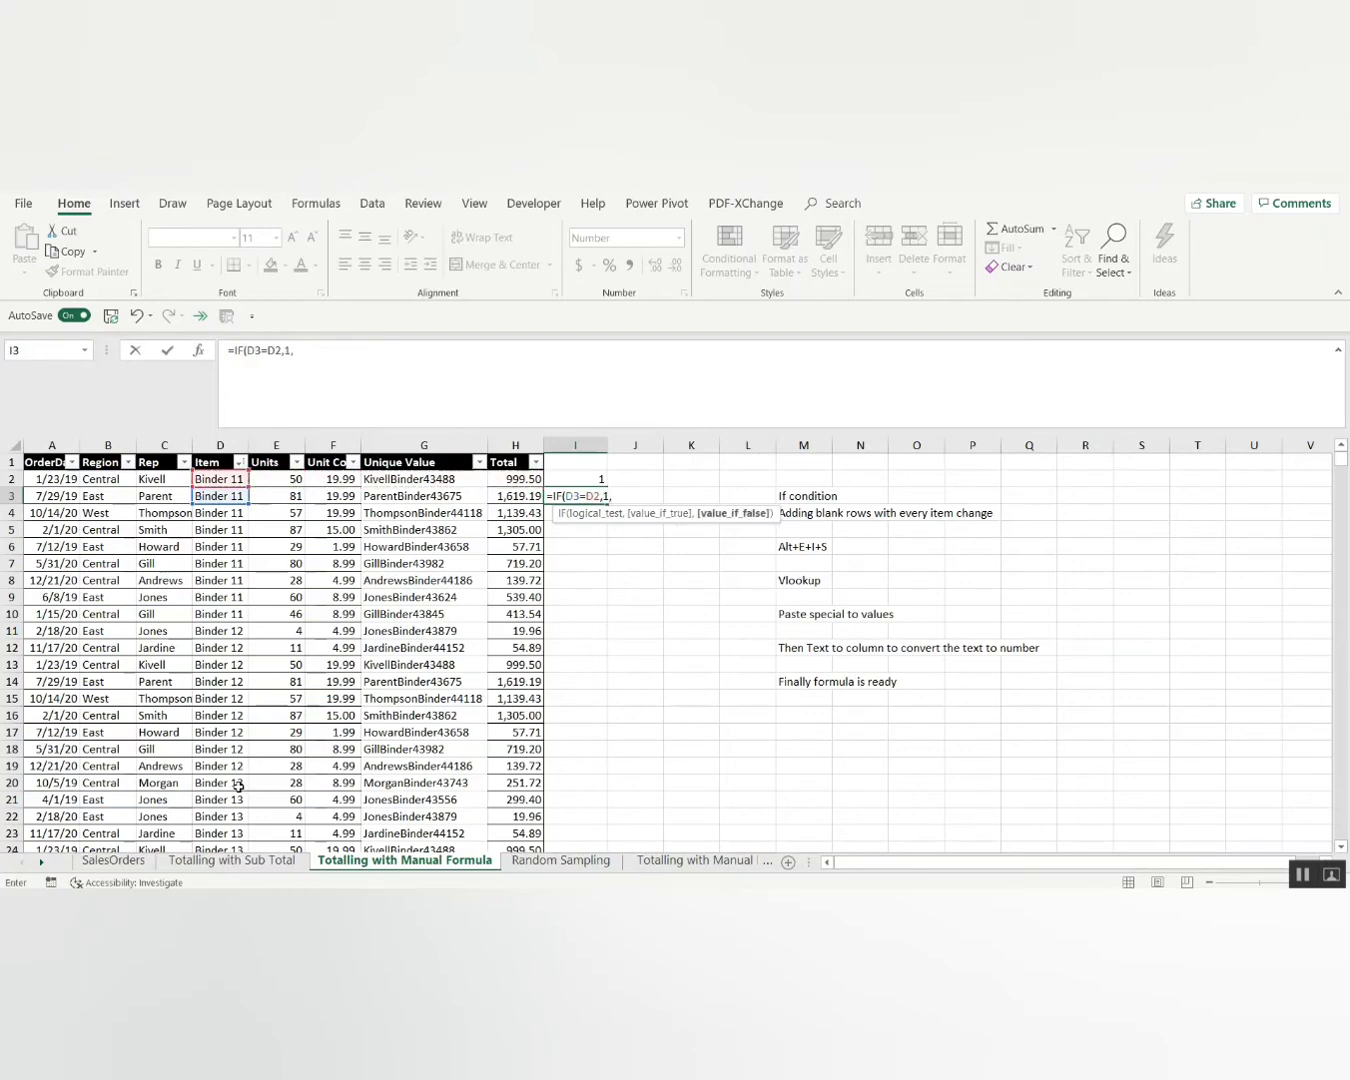
text(0))
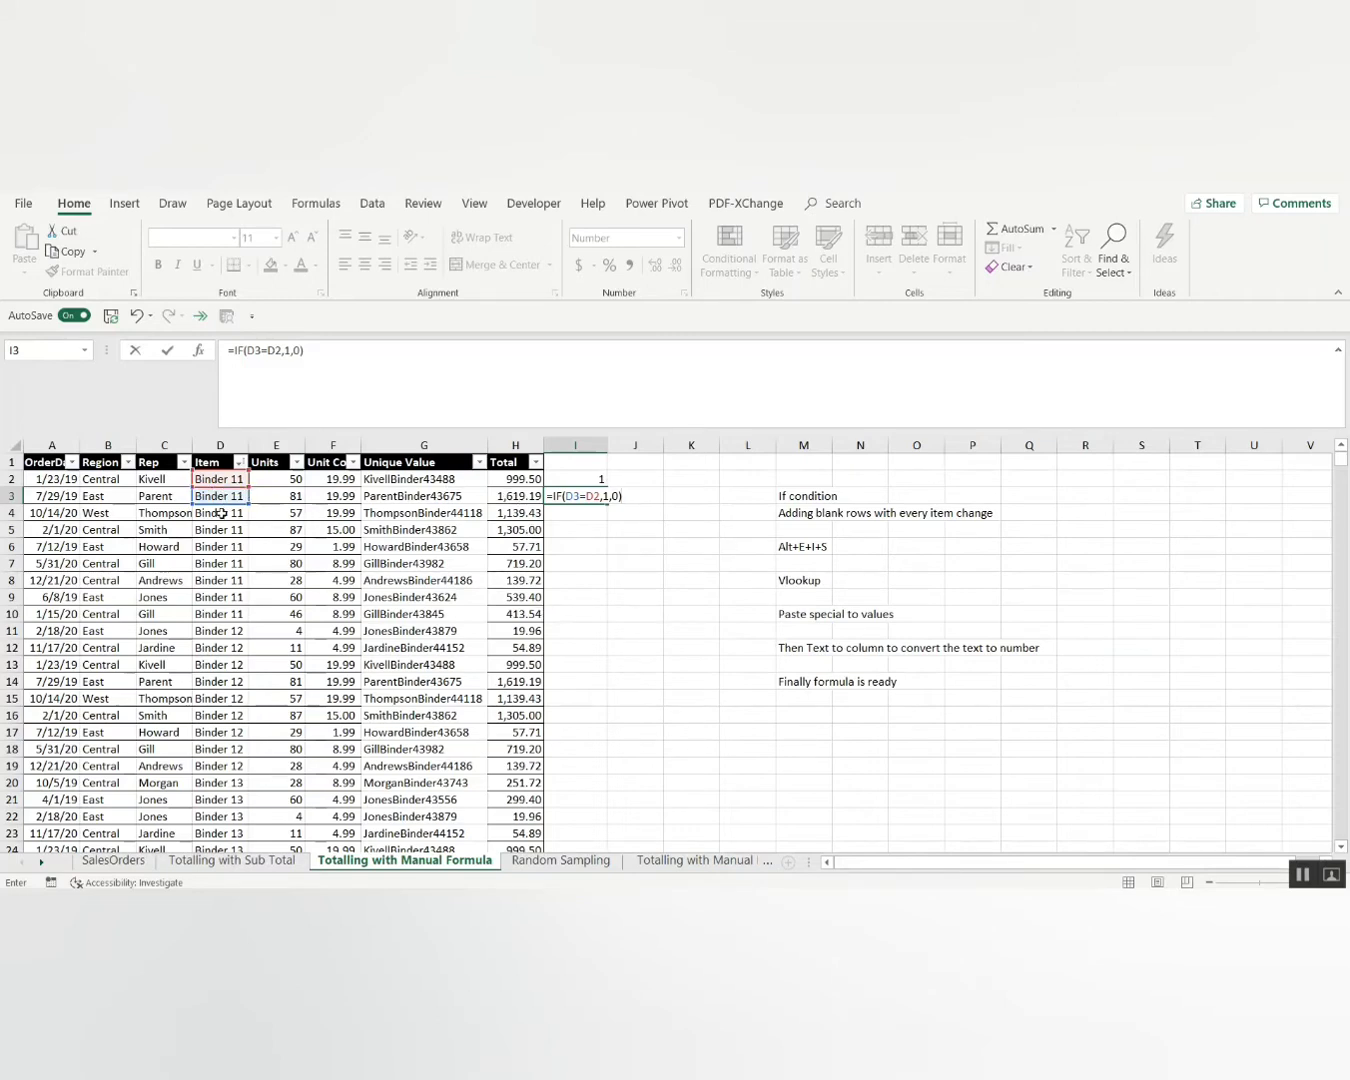
key(Return)
Copy the I3 formula down column I to the last data row and verify it in I11.
key(Up)
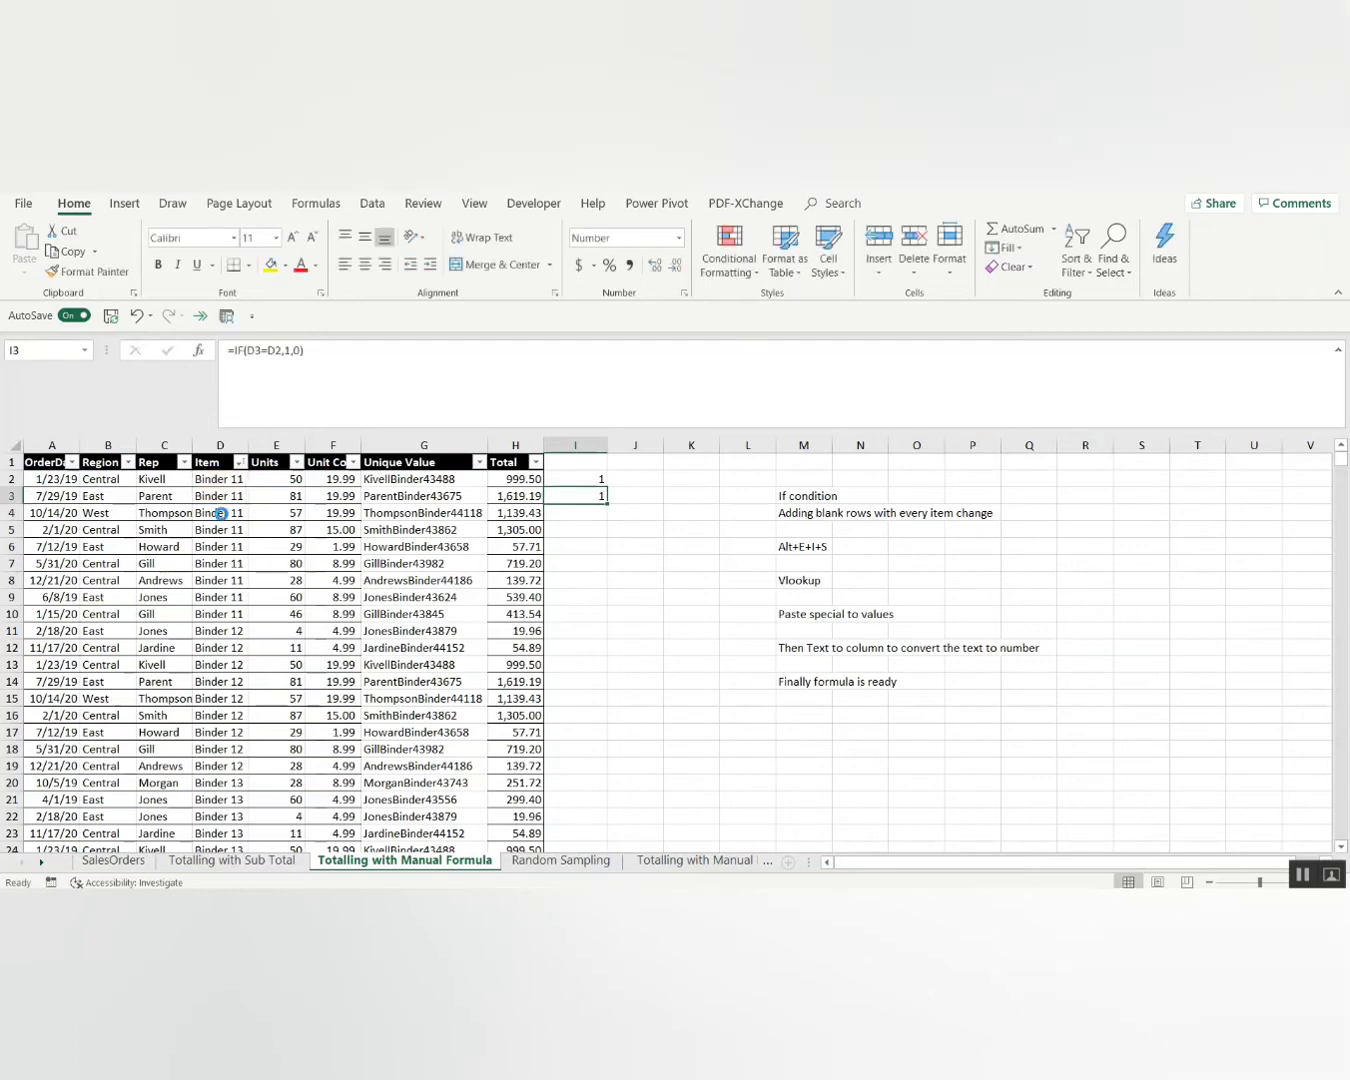
key(ctrl+c)
key(Left)
key(ctrl+Down)
key(Right)
key(ctrl+shift+Up)
key(ctrl+v)
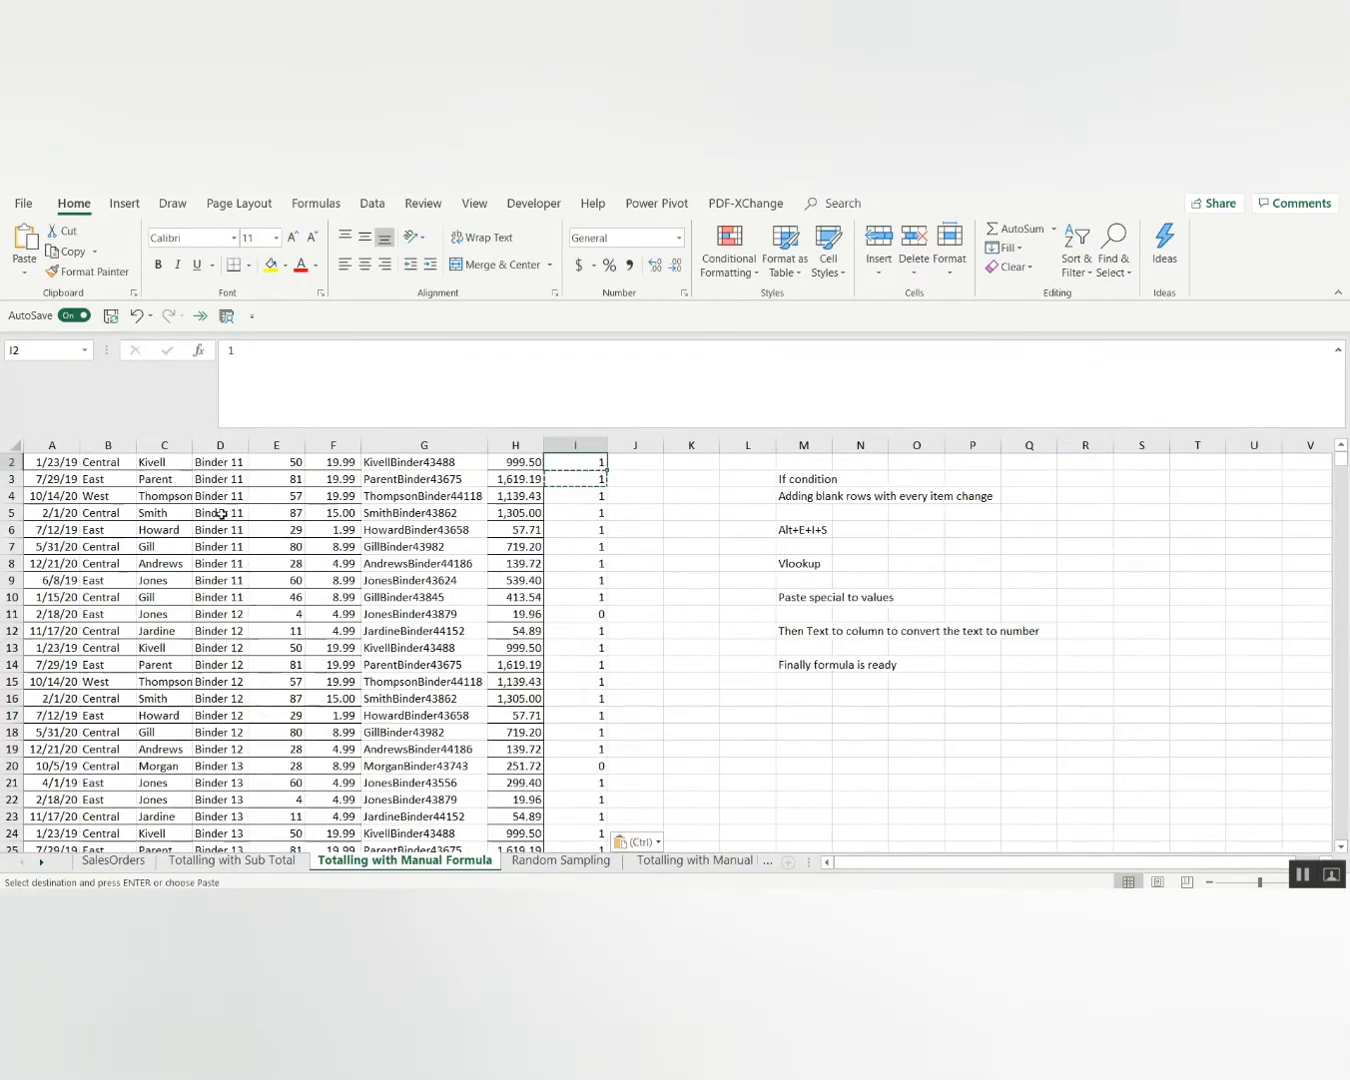
key(Down)
key(Down)
key(Down)
key(Down)
key(Down)
key(Down)
key(Down)
key(Down)
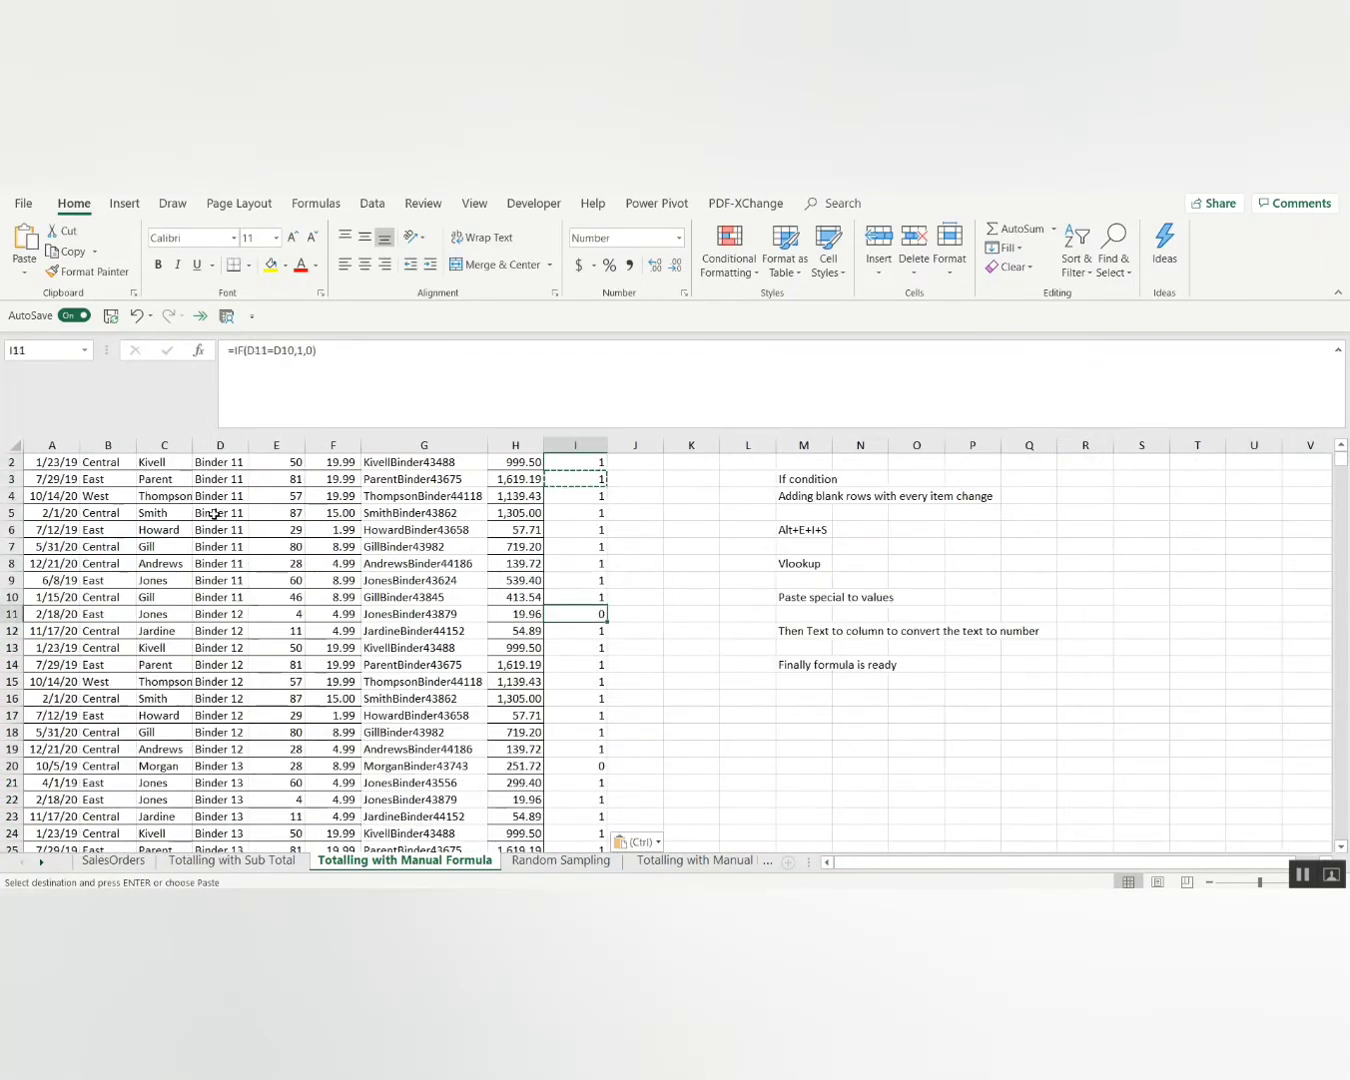
key(F2)
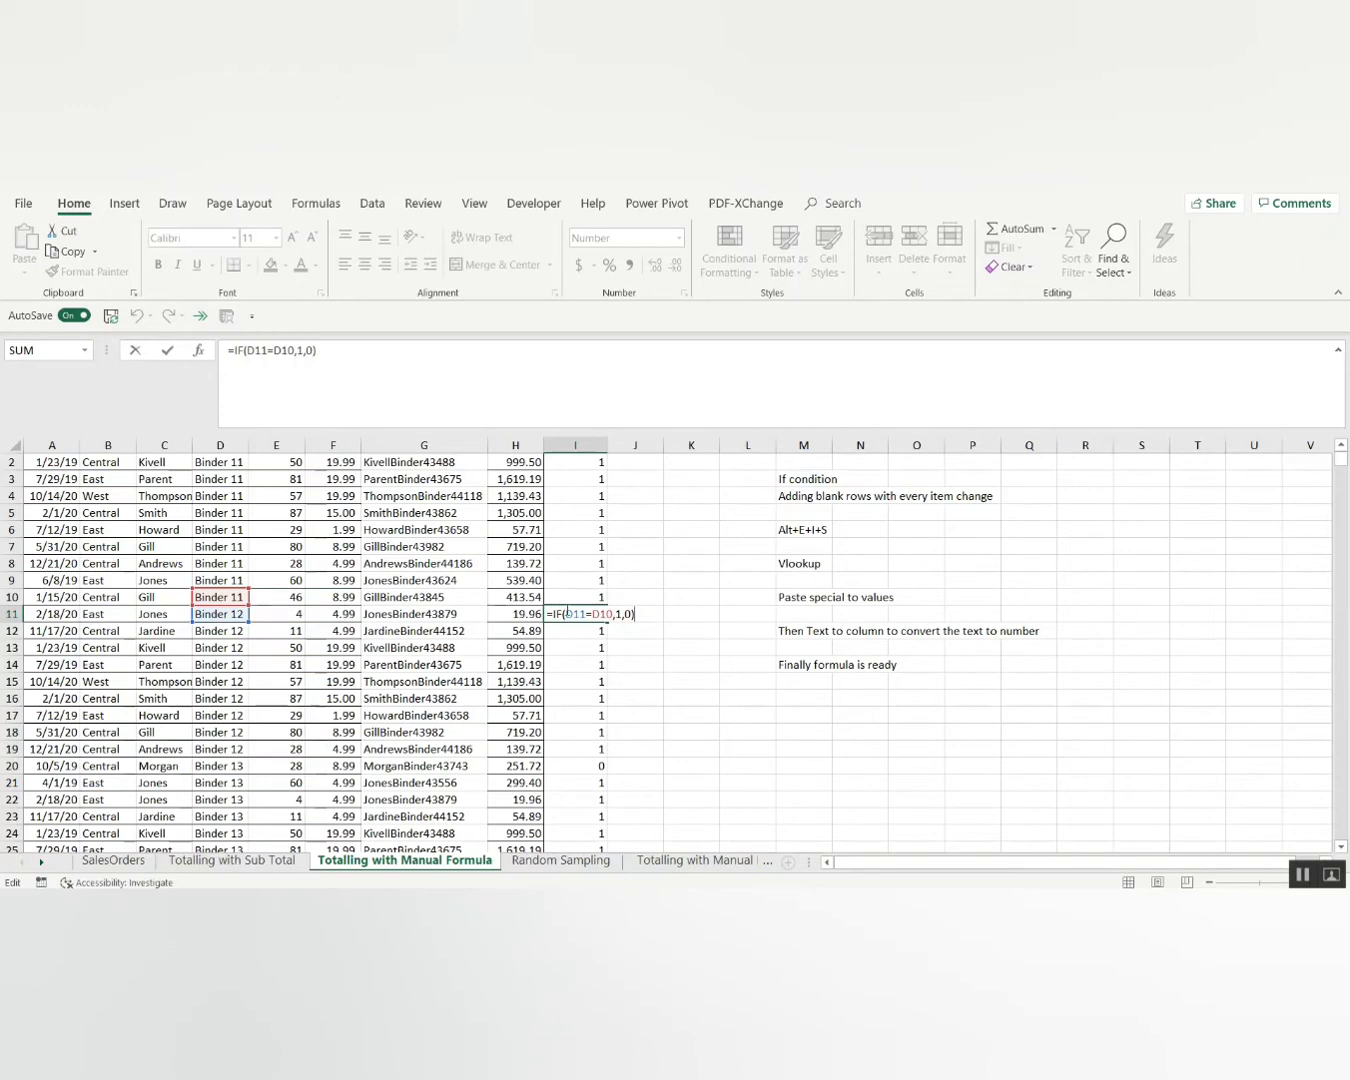
key(Escape)
key(ctrl+Up)
key(ctrl+Up)
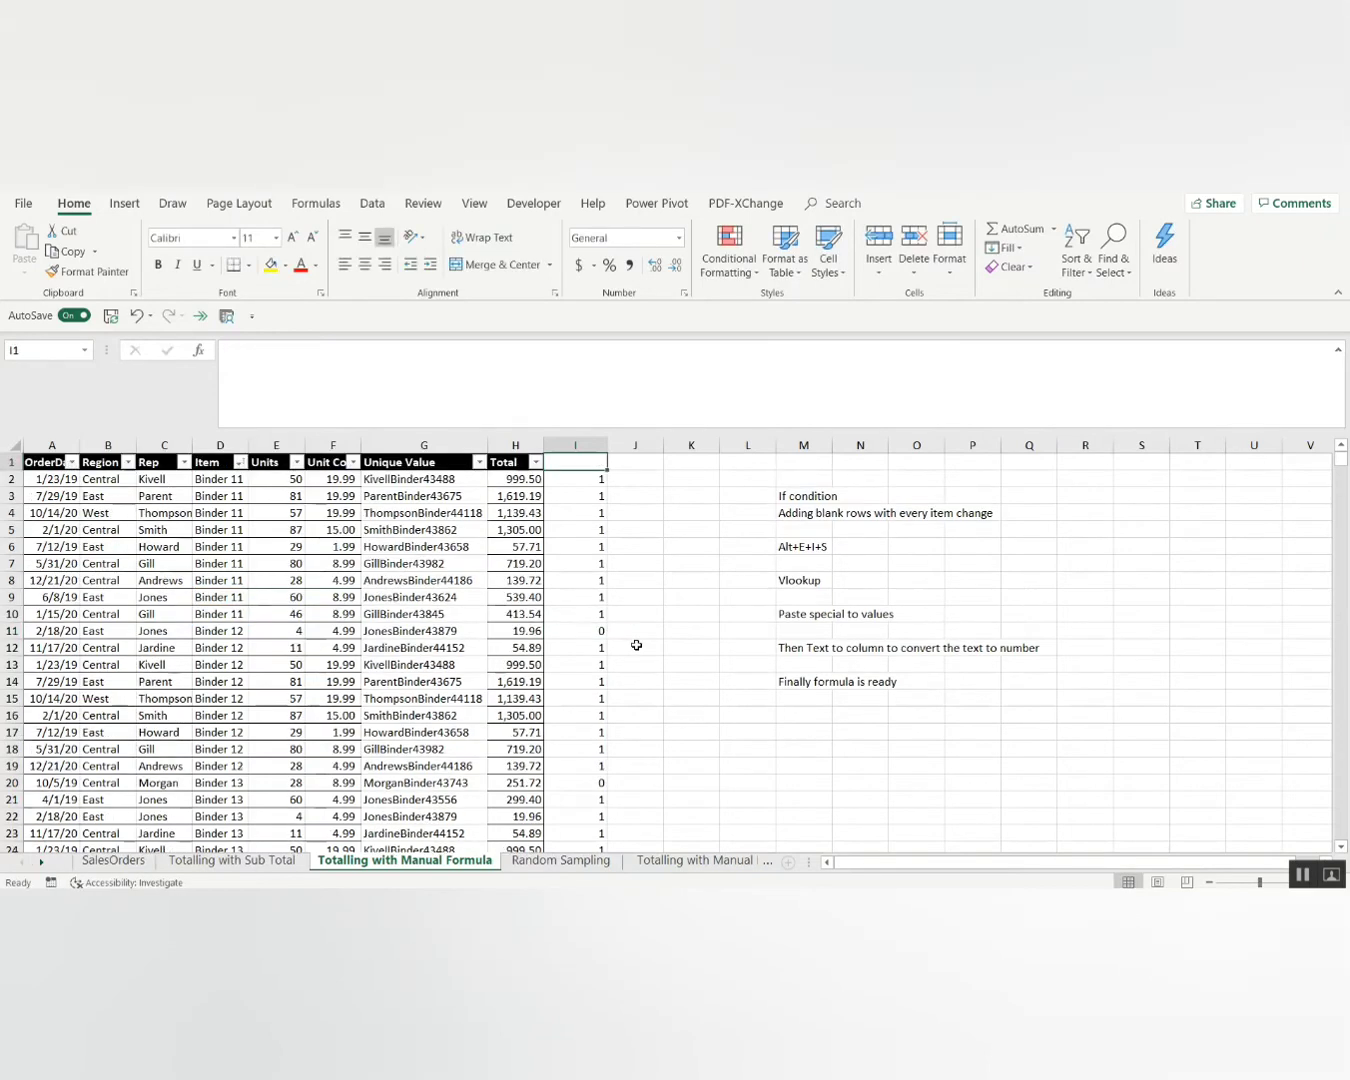
Turn on header-row filters and filter column I to show only 0.
key(shift+space)
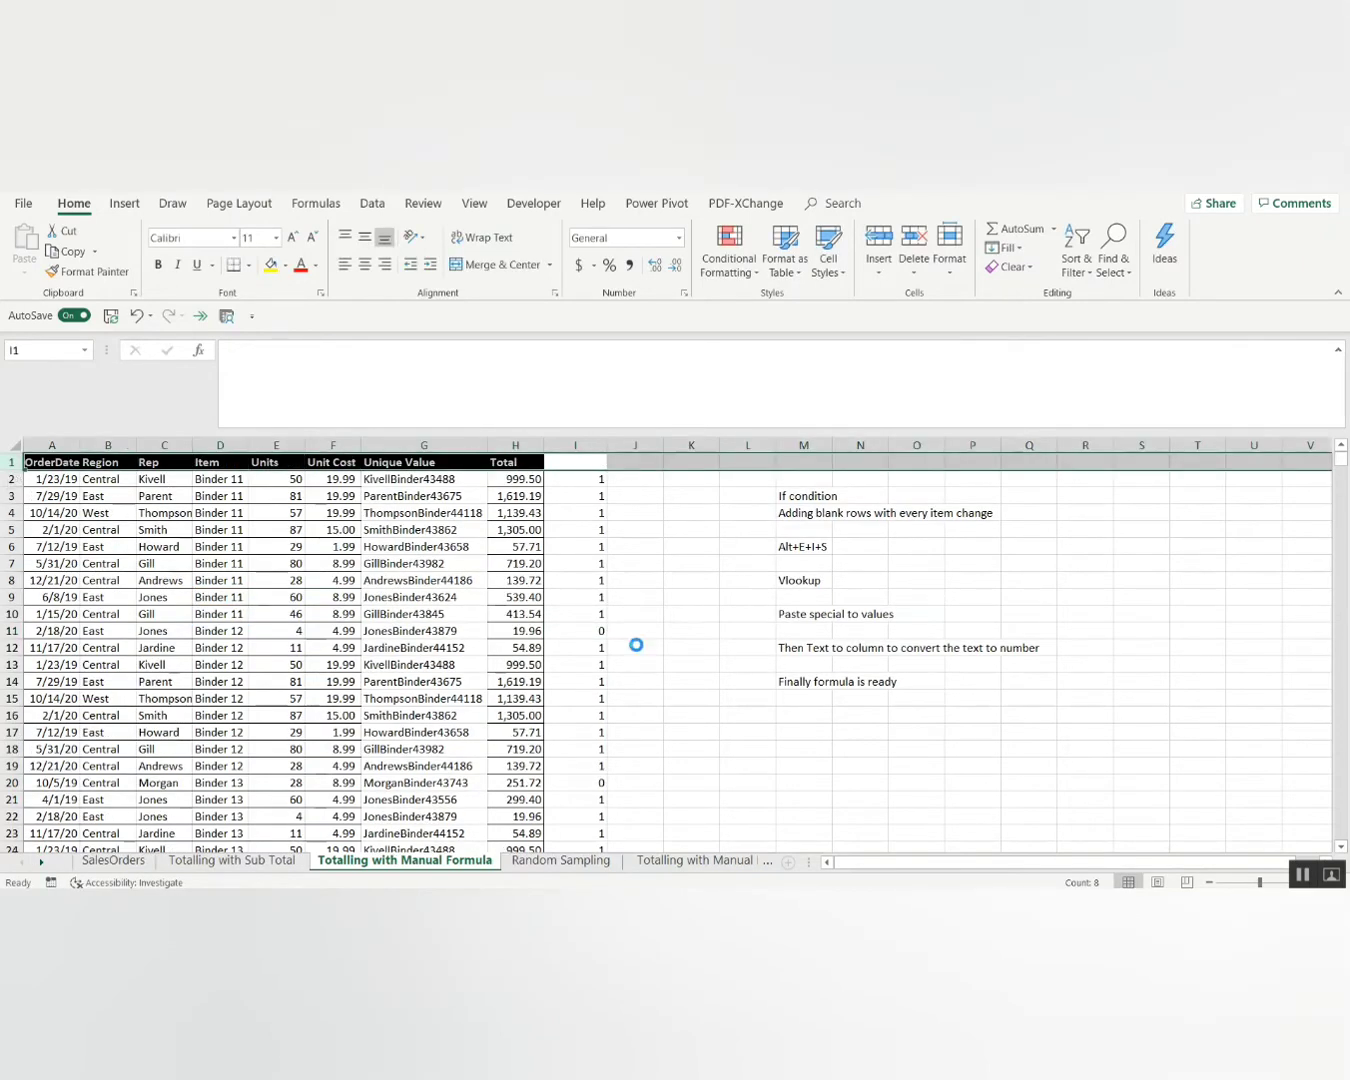
key(alt+Down)
key(Up)
key(Up)
key(Up)
key(space)
key(Down)
key(space)
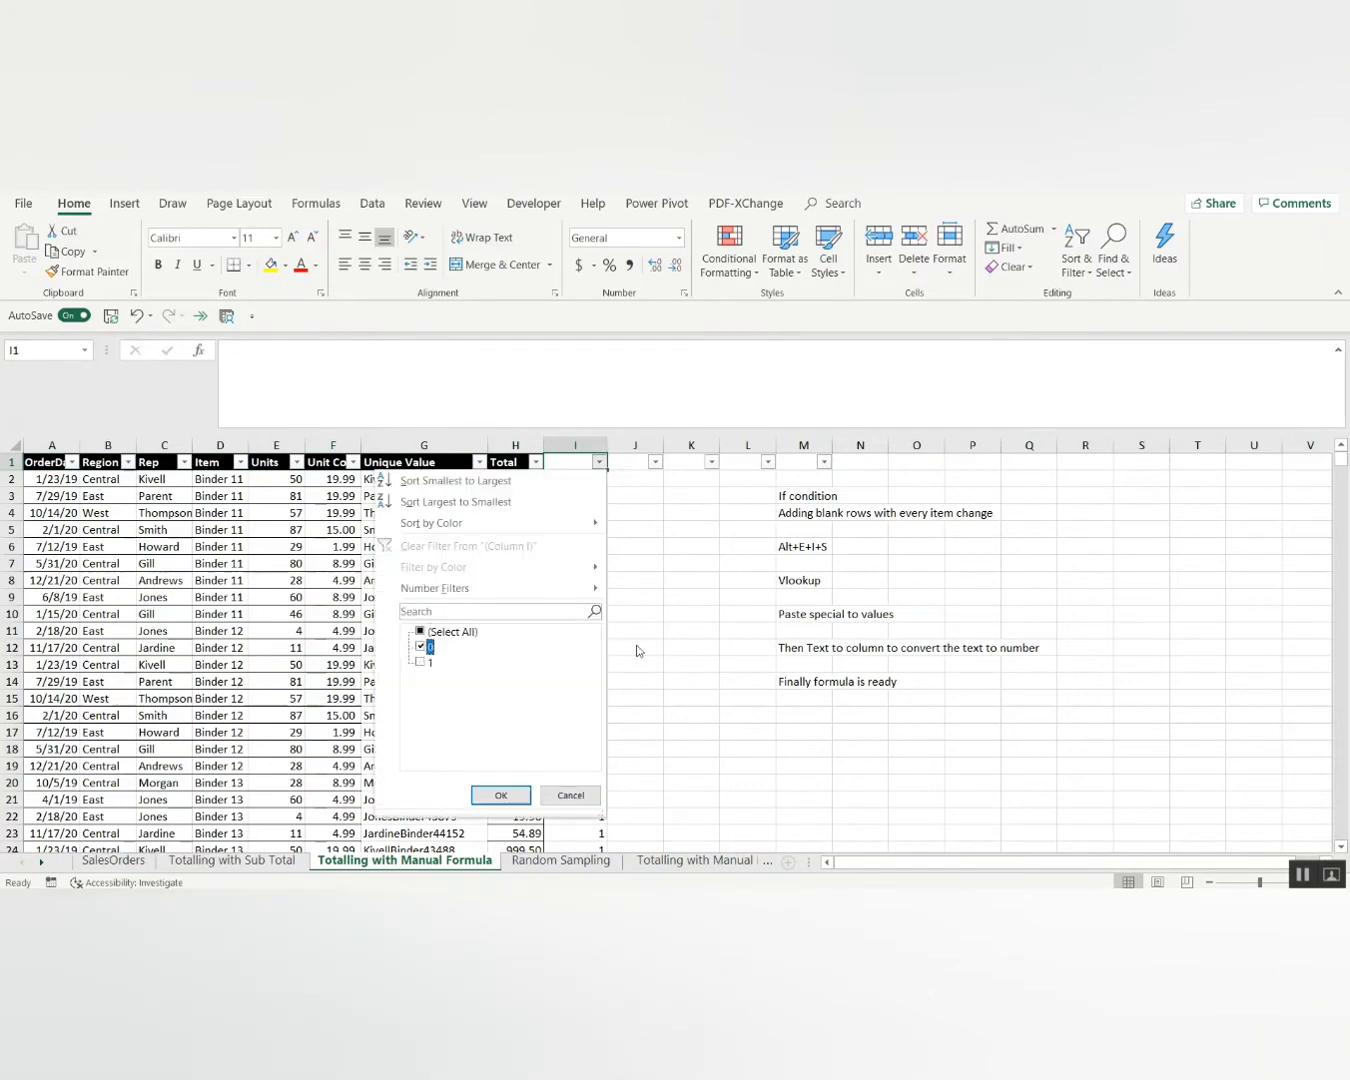
key(Return)
Select all visible filtered rows from row 11 down to the bottom.
key(Down)
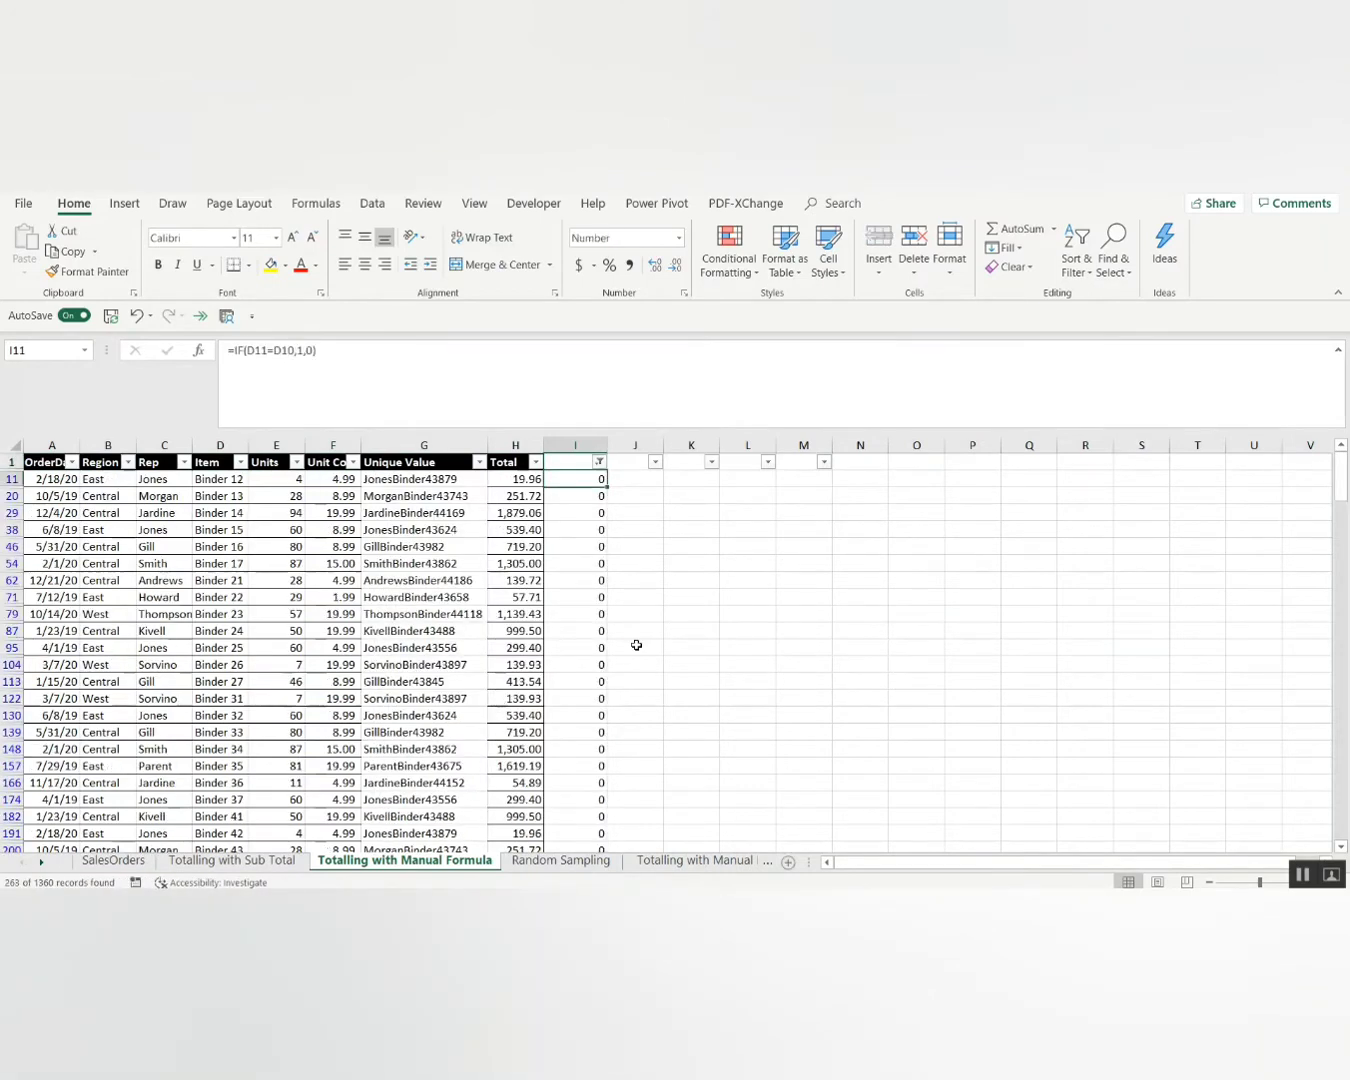
key(shift+space)
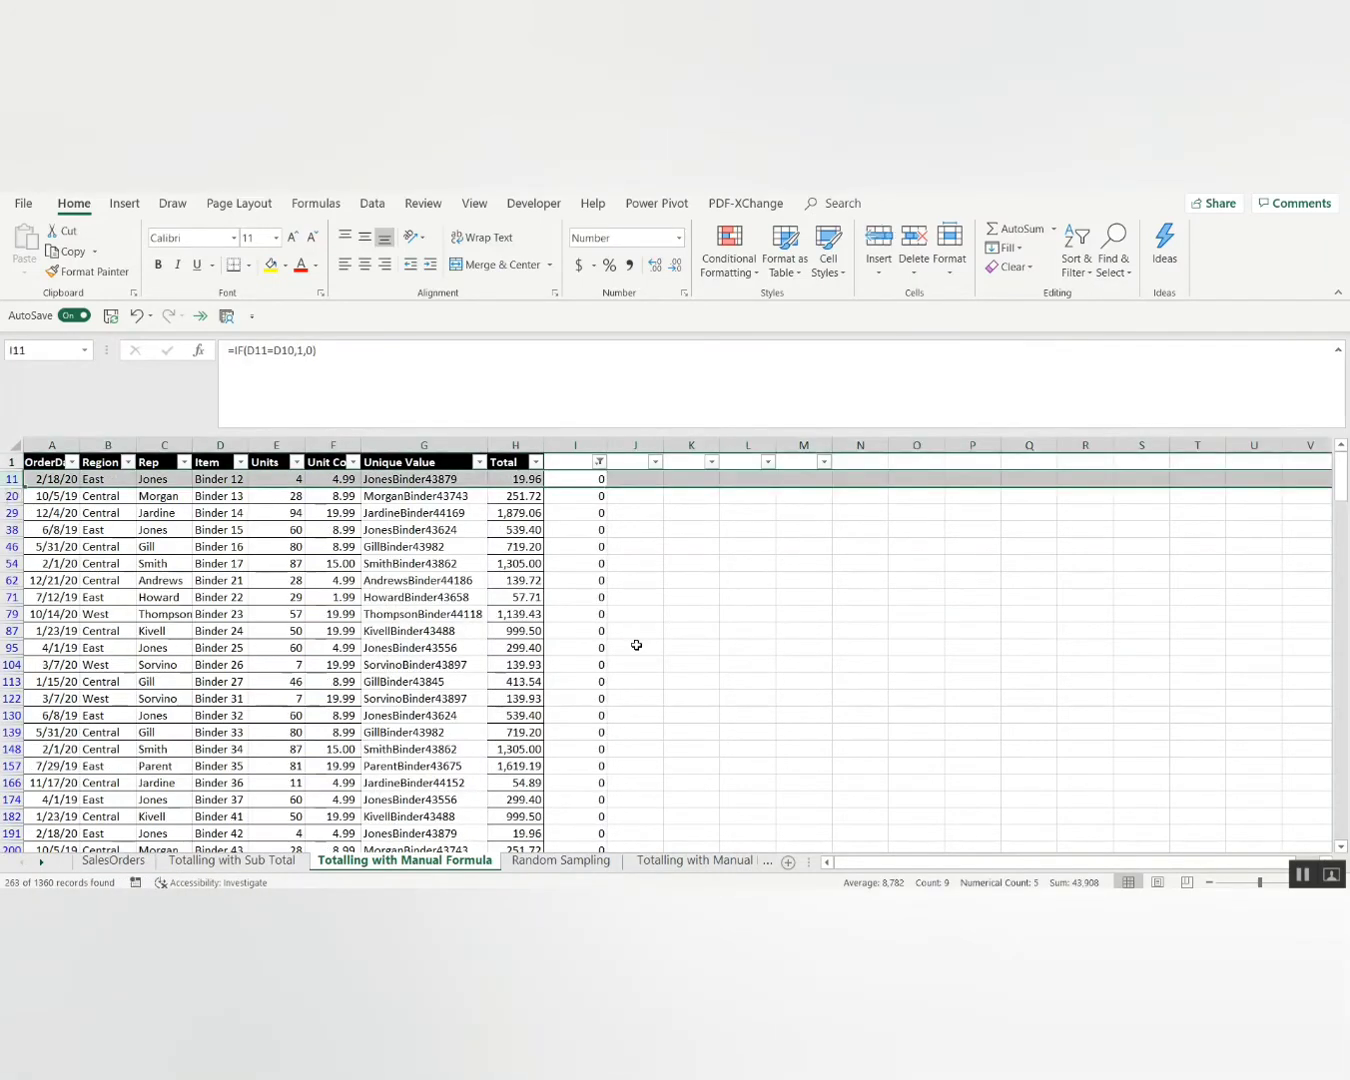
key(ctrl+shift+Down)
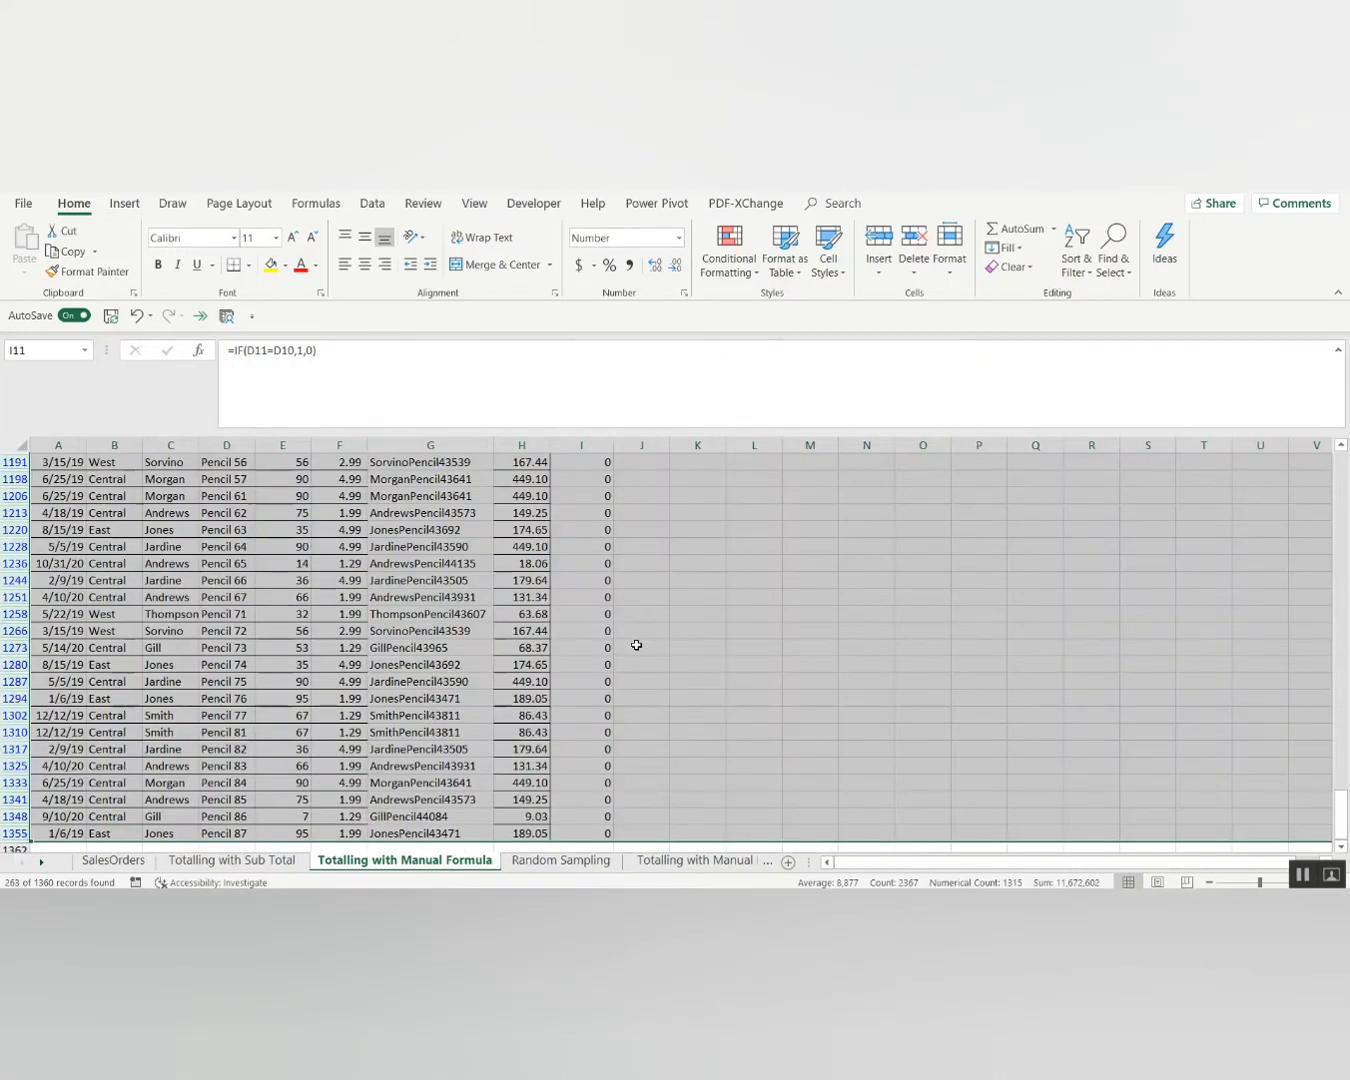
key(alt)
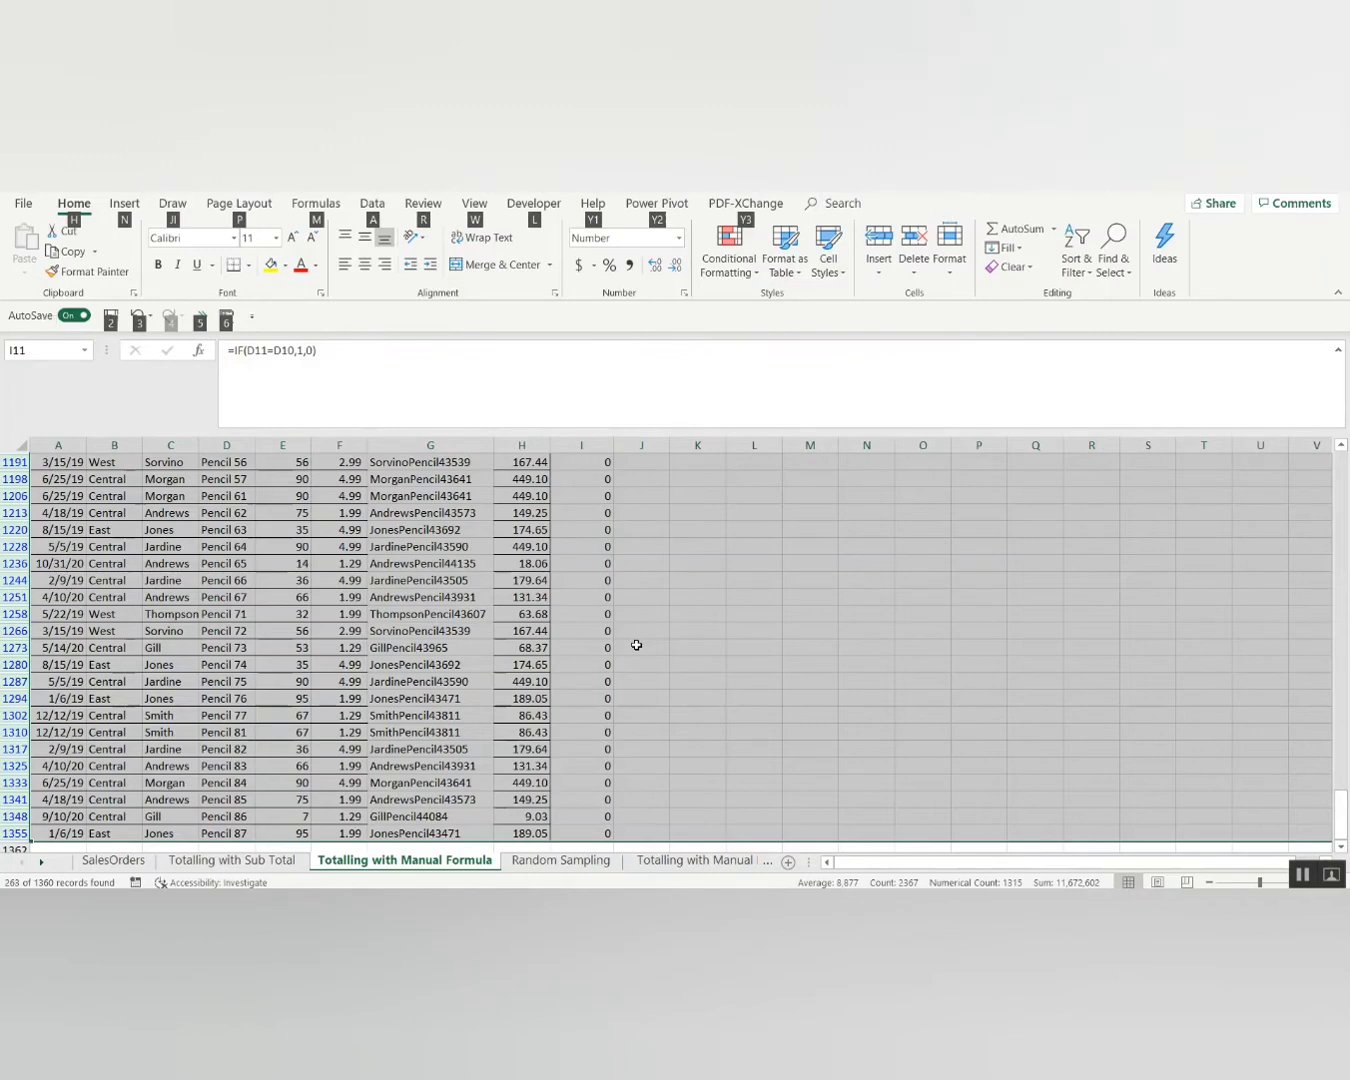
key(ctrl+BackSpace)
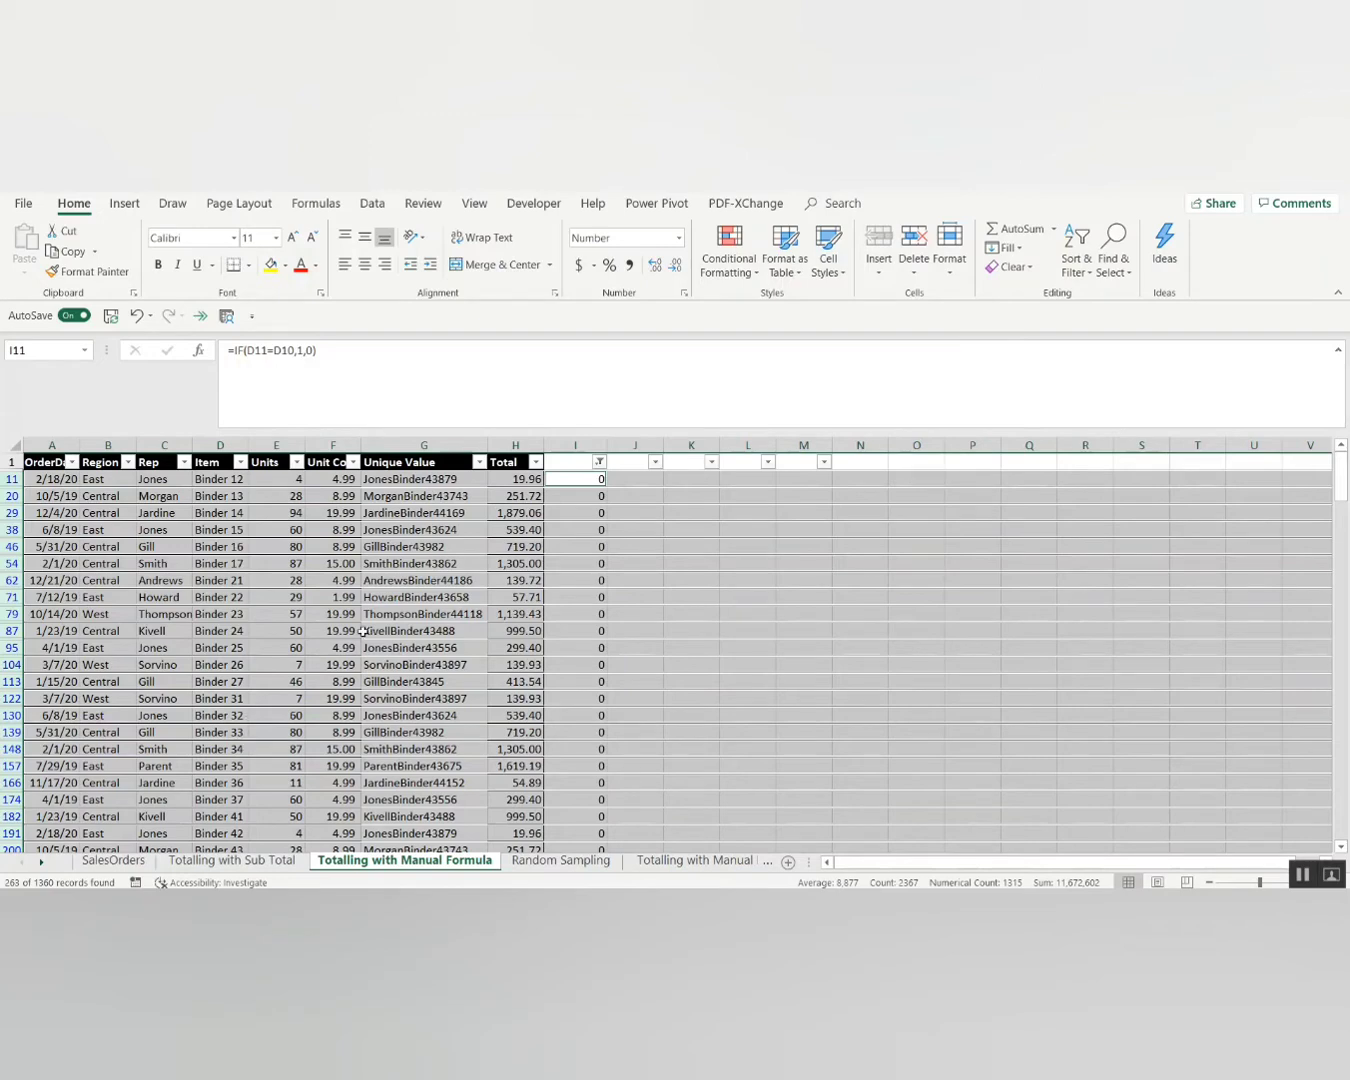
Insert a blank row above each selected first-item row, then clear column I's filter.
right_click(33, 596)
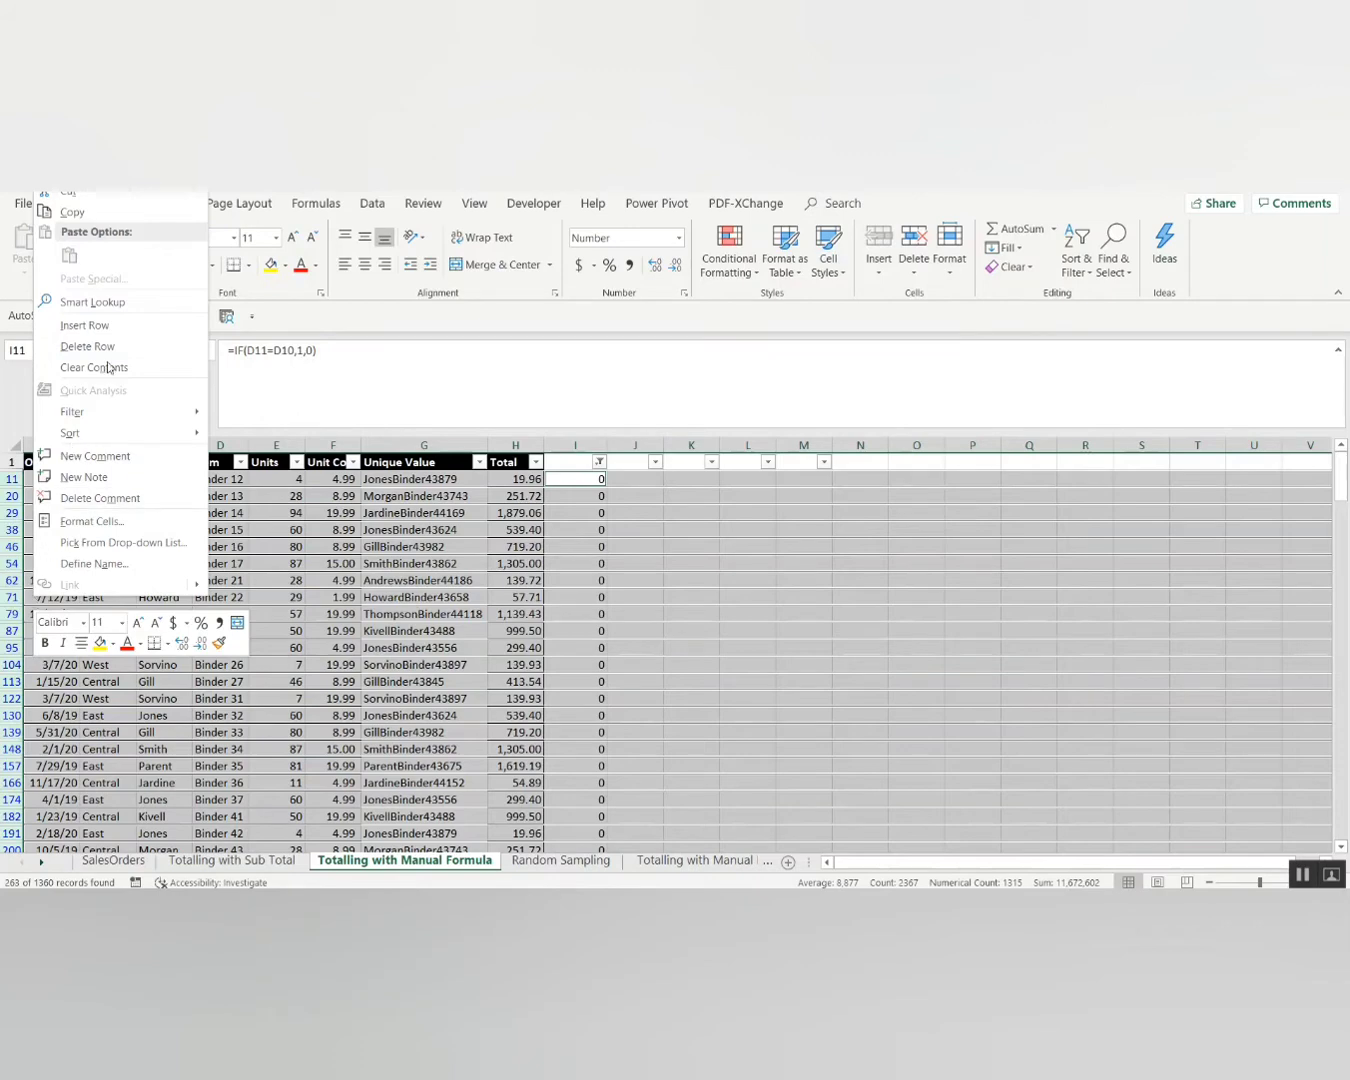
click(112, 324)
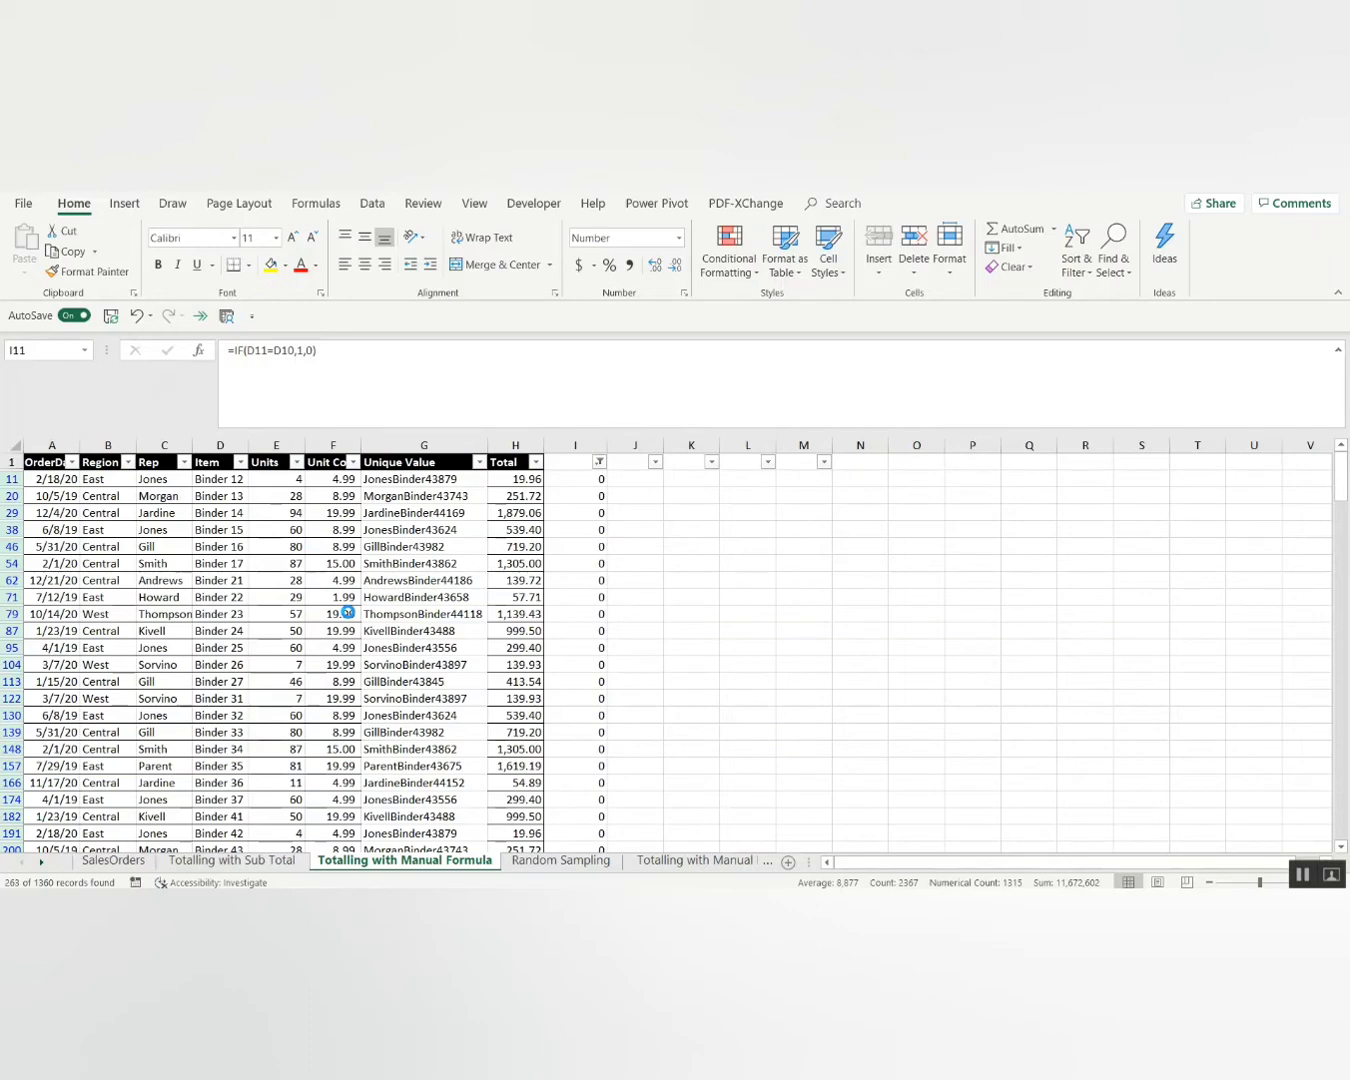
click(572, 464)
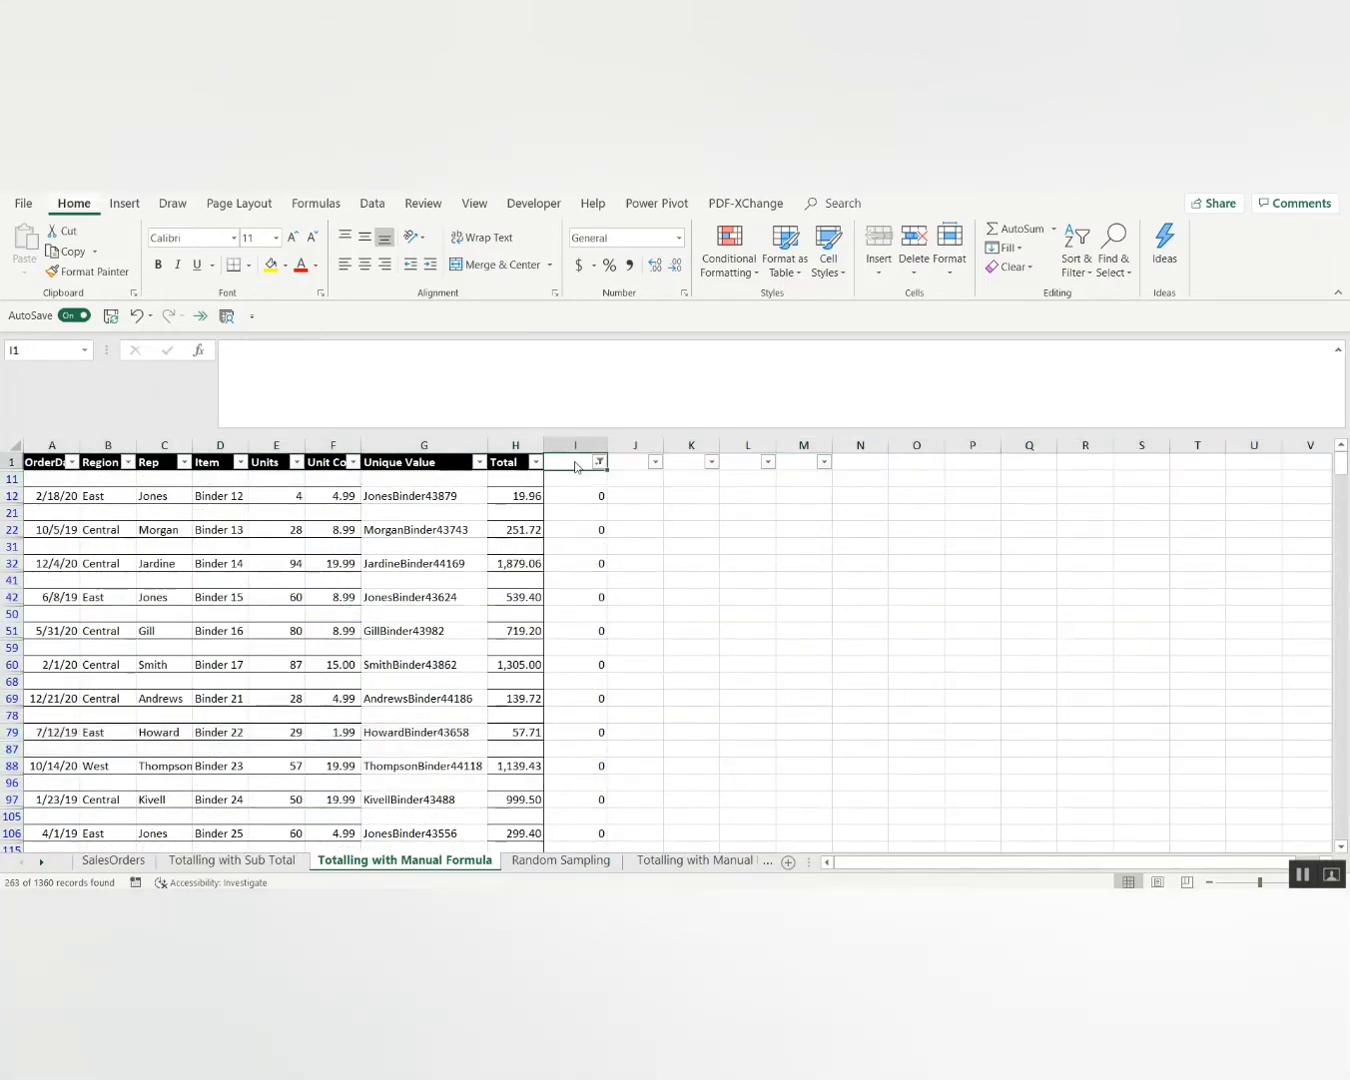
key(alt+d)
key(f)
key(s)
key(Down)
key(Down)
key(Down)
key(Down)
key(Down)
key(Down)
key(Down)
key(Down)
key(Down)
key(Down)
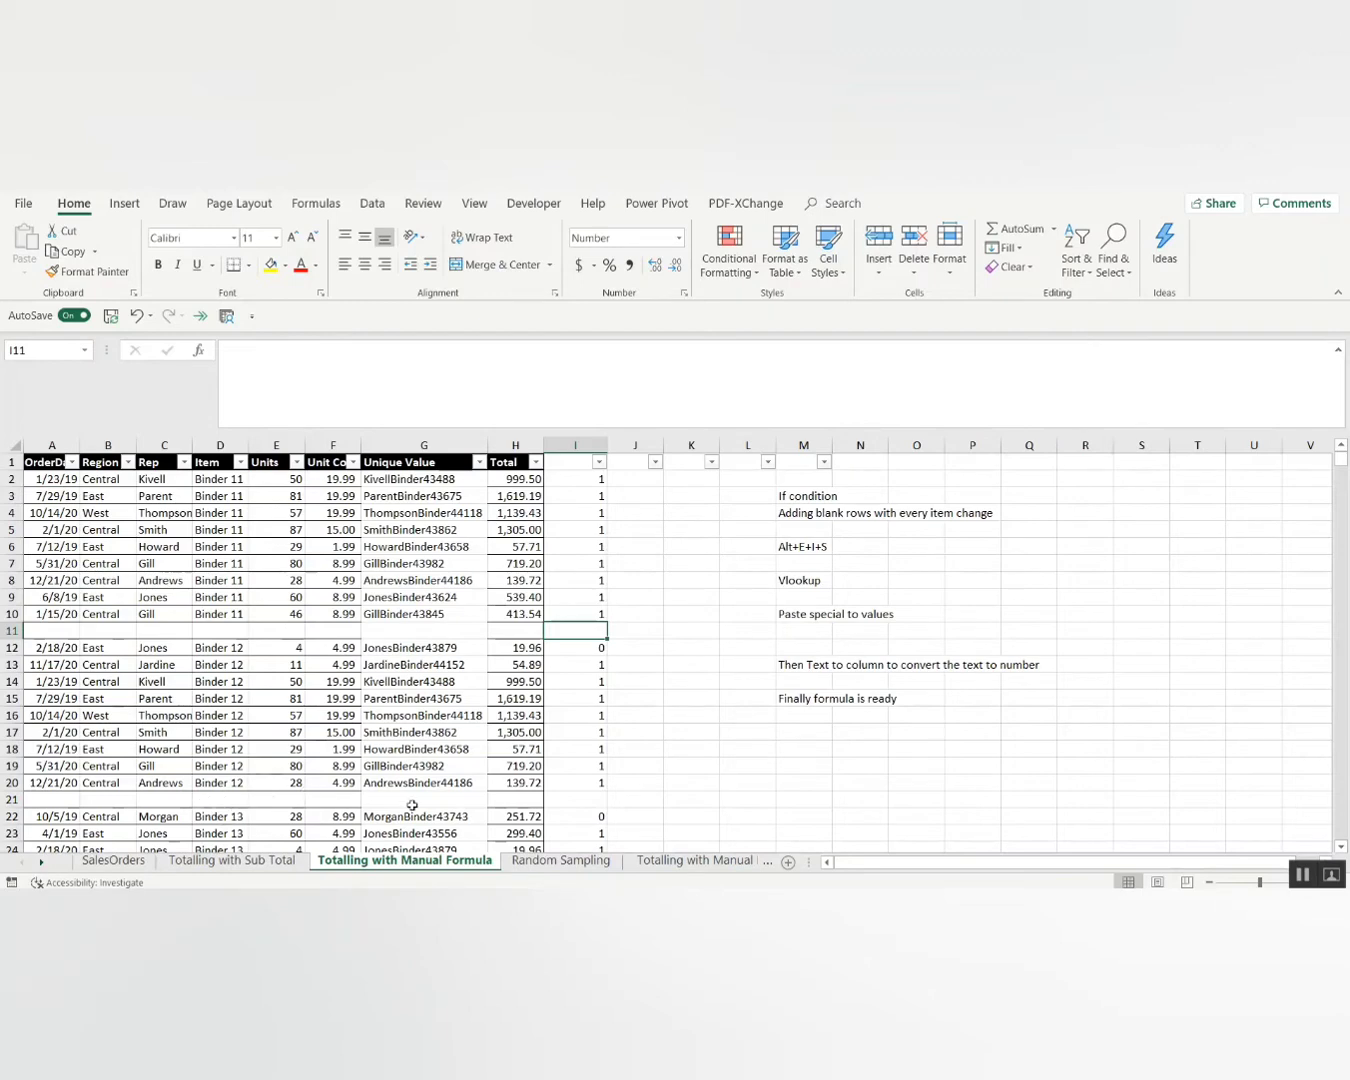
Page through the sheet to check the blank rows inserted between item groups.
key(Page_Down)
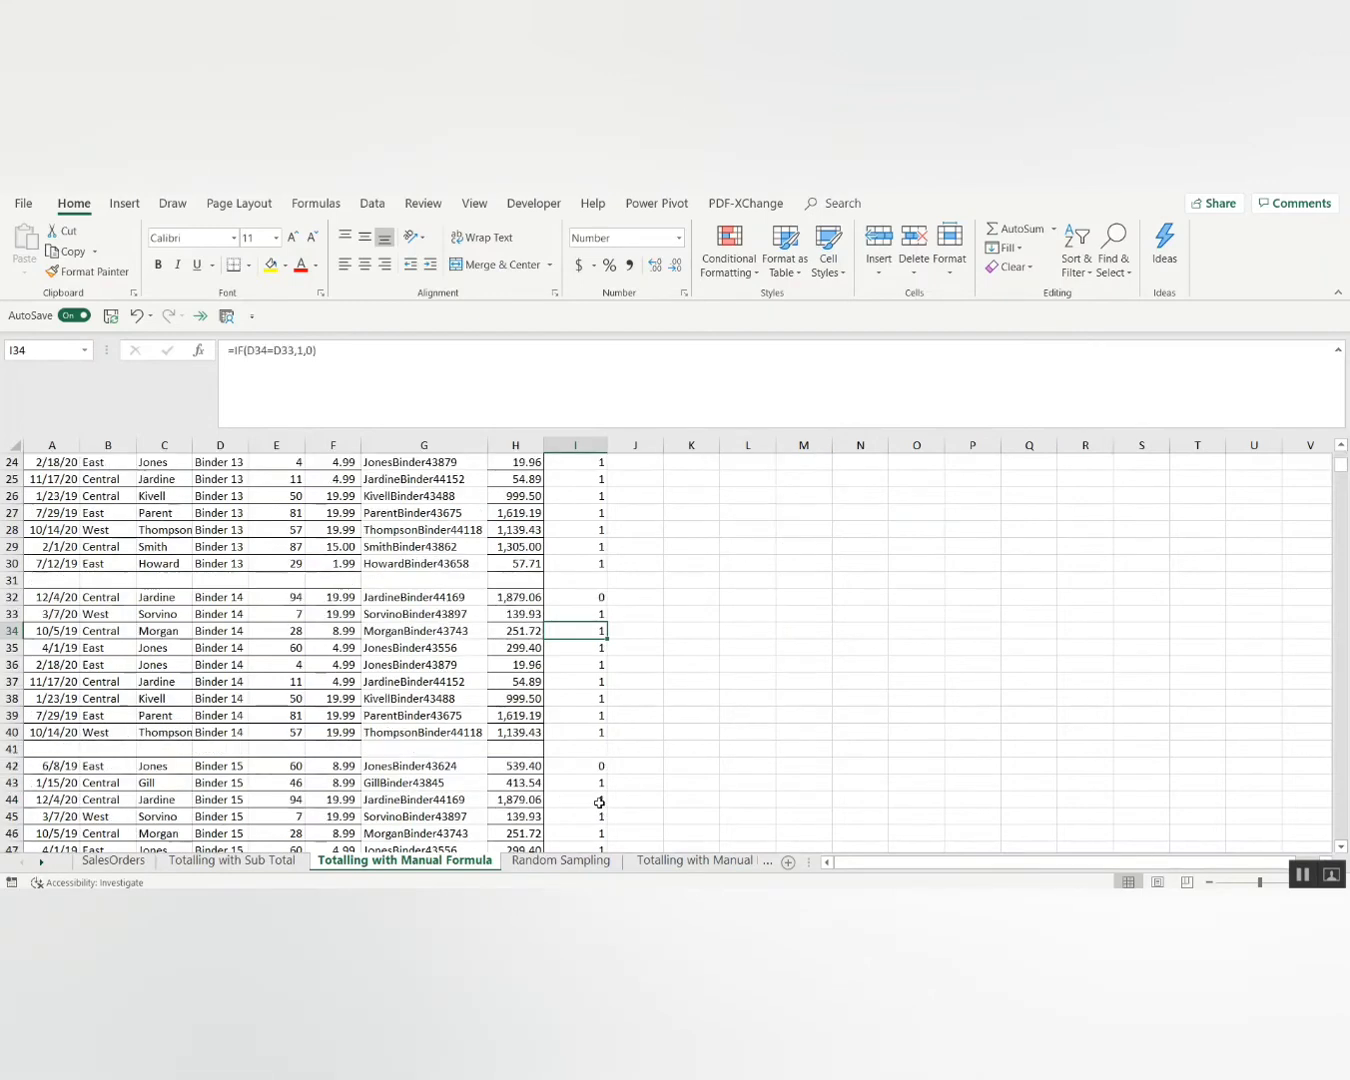
key(Page_Down)
key(Page_Down)
key(Page_Down)
key(Page_Down)
key(Page_Down)
key(Page_Down)
key(Page_Down)
key(Page_Down)
key(Page_Down)
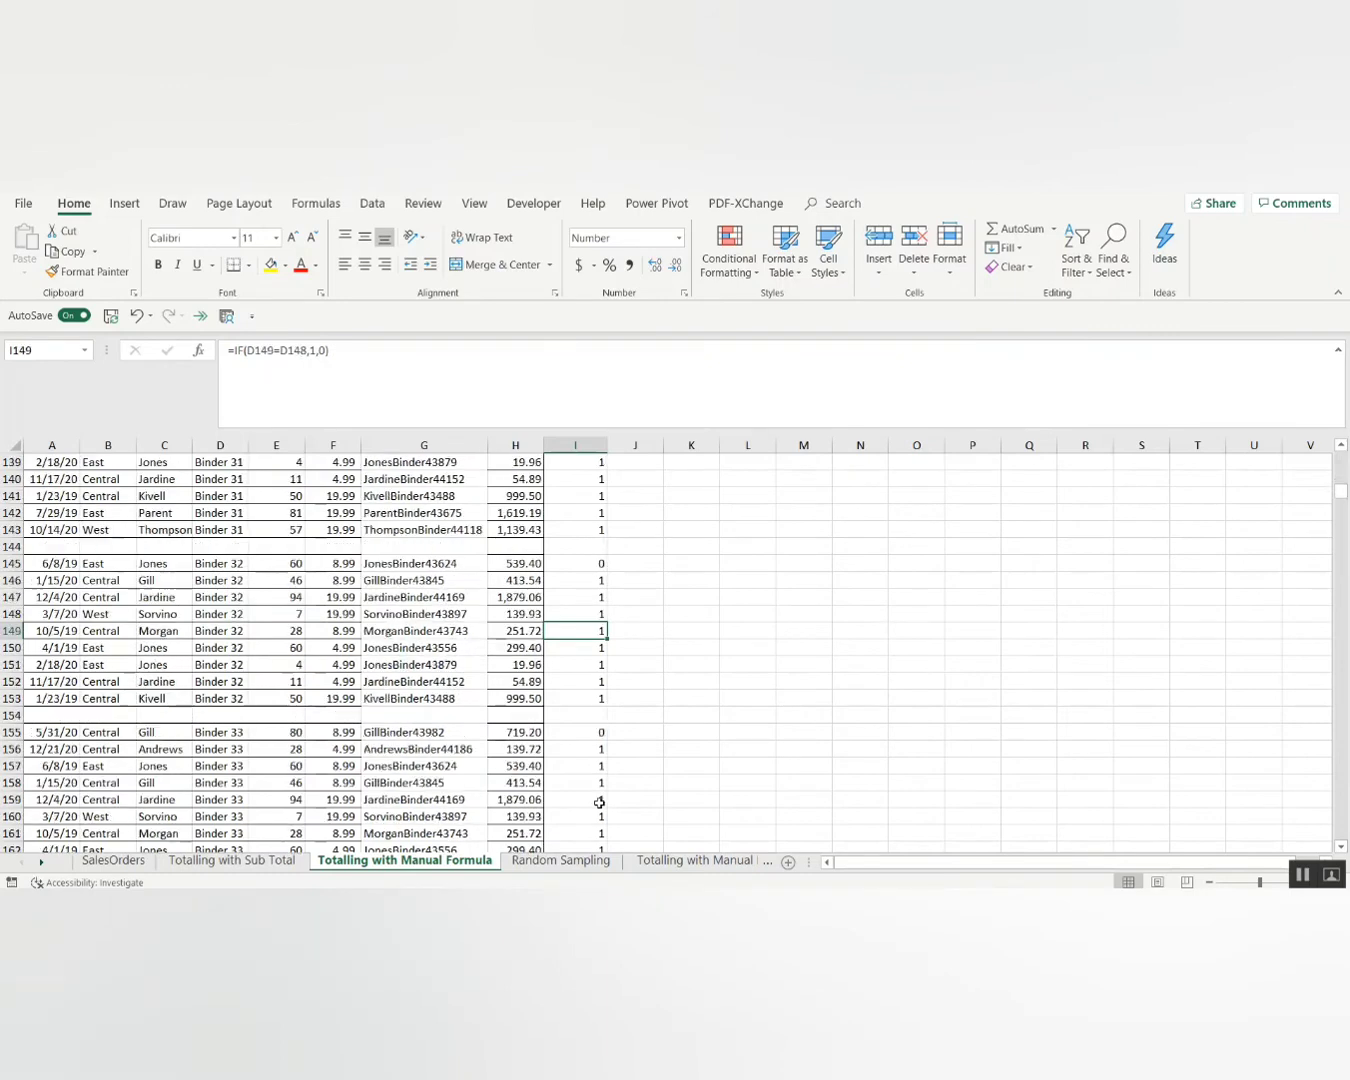
key(Page_Up)
key(Page_Up)
key(Page_Up)
key(Page_Up)
key(Page_Up)
key(Page_Up)
key(Page_Up)
key(Page_Up)
key(Page_Up)
key(Page_Up)
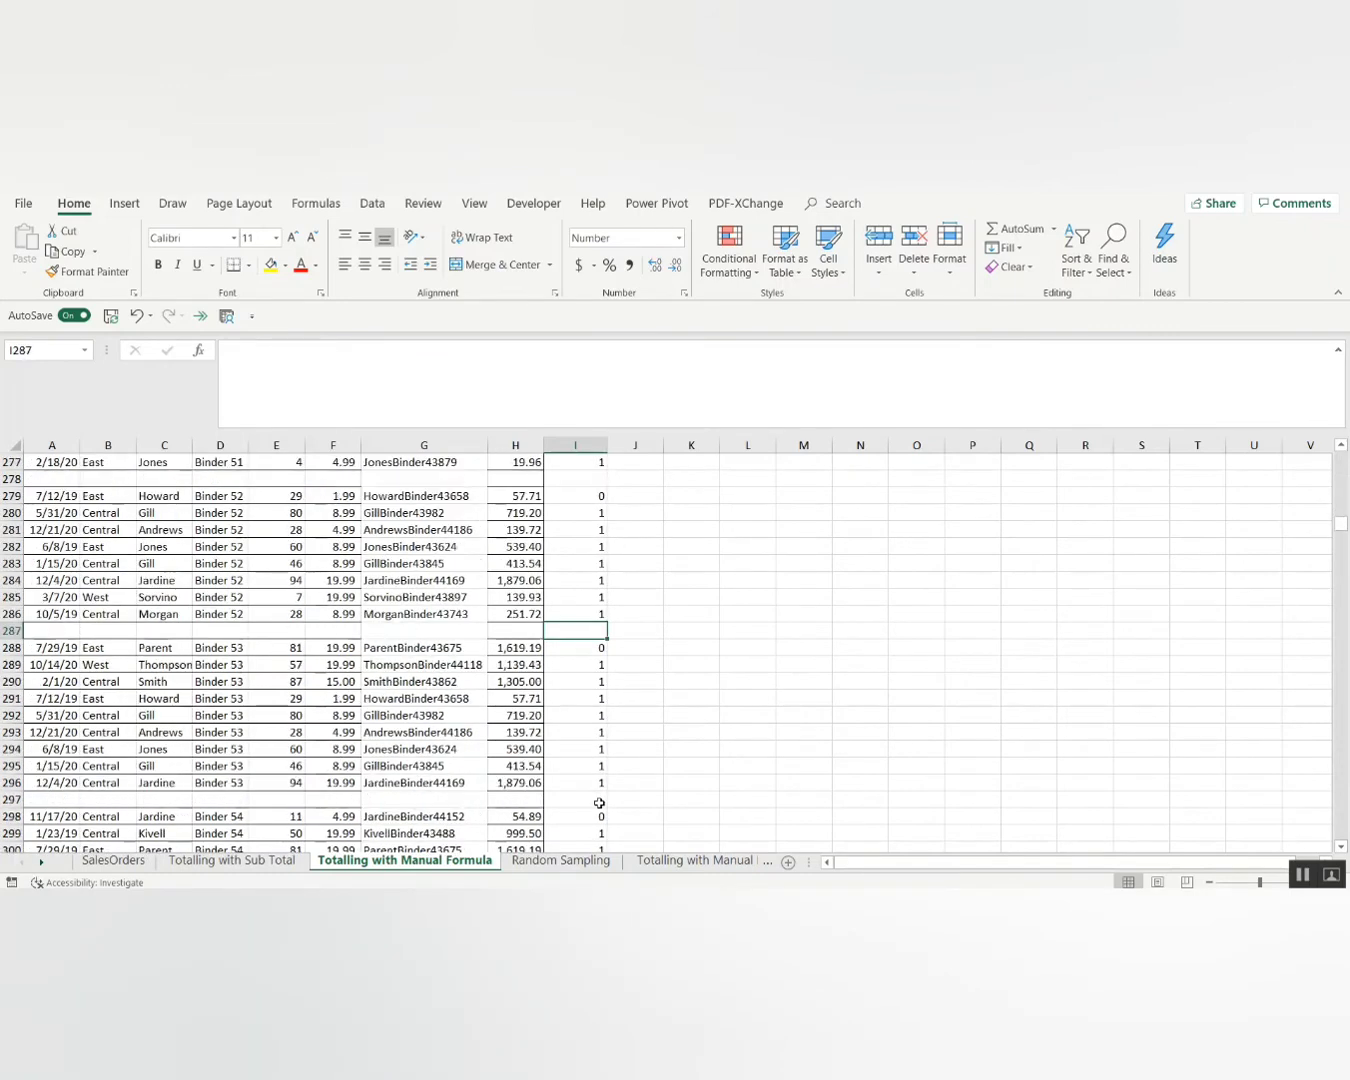
Select table column I and delete all its helper 1s and 0s.
key(Up)
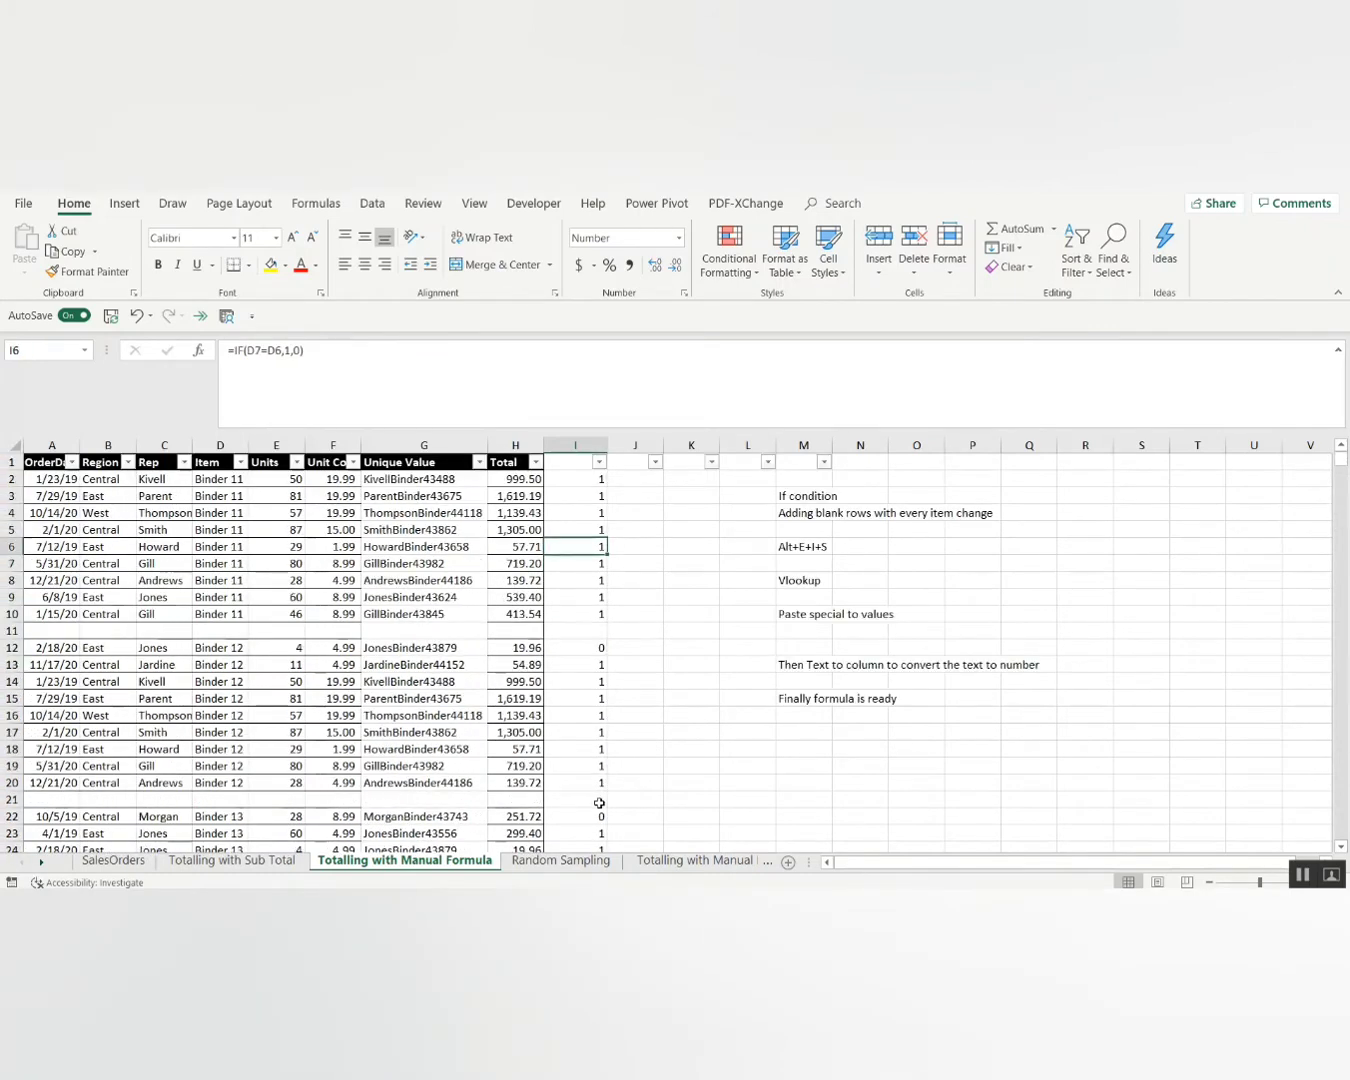
key(Up)
key(ctrl+space)
key(Delete)
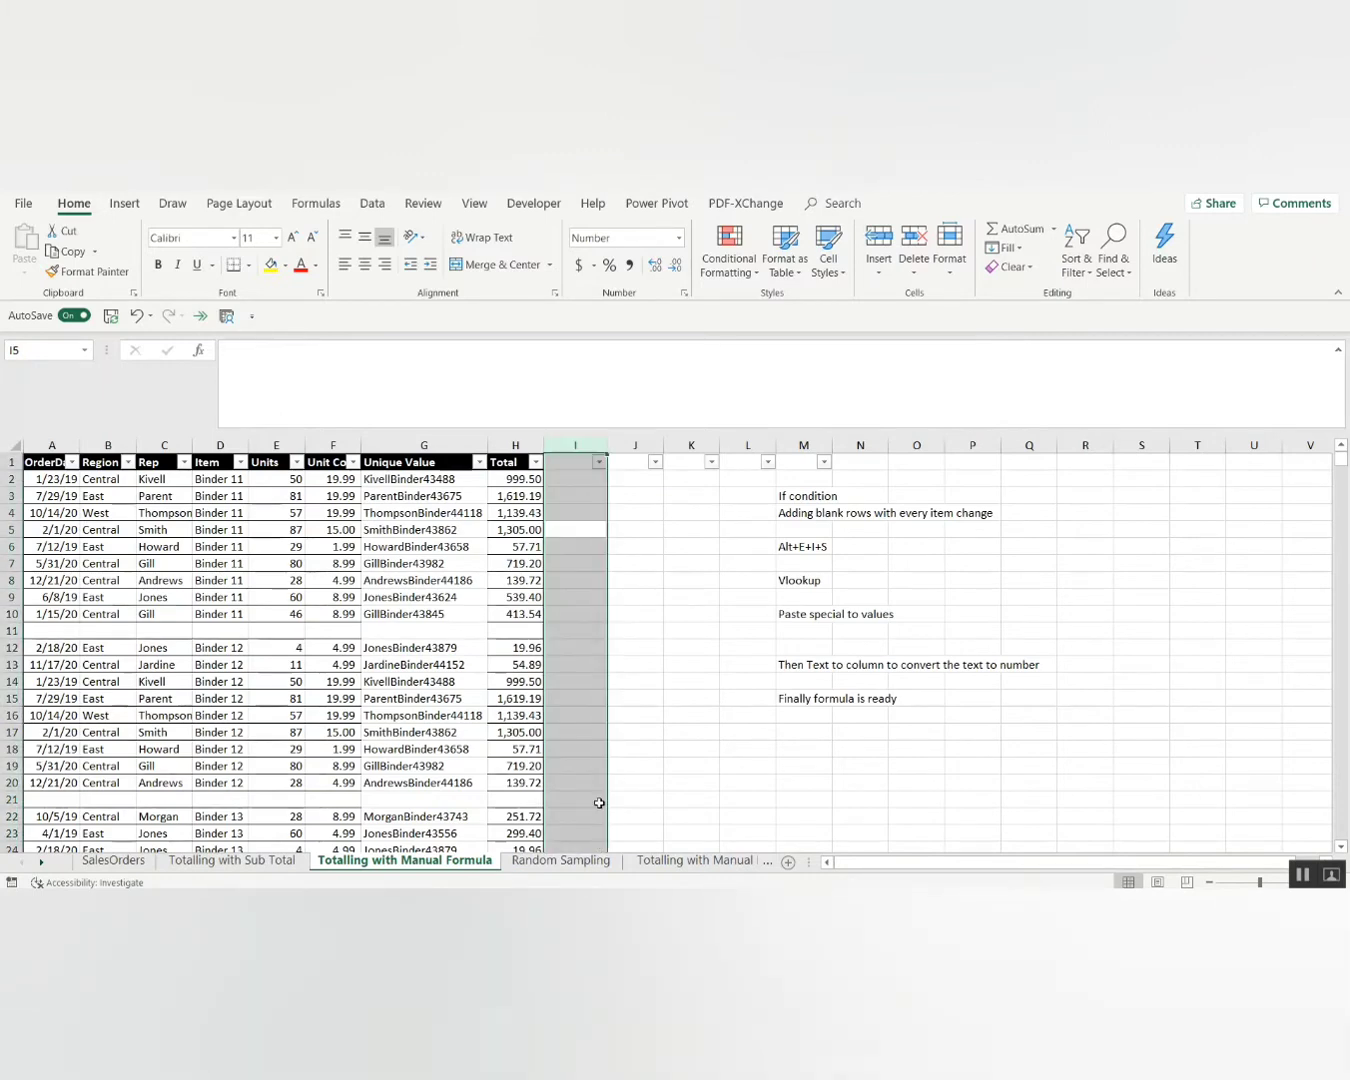
key(Up)
key(Up)
key(Up)
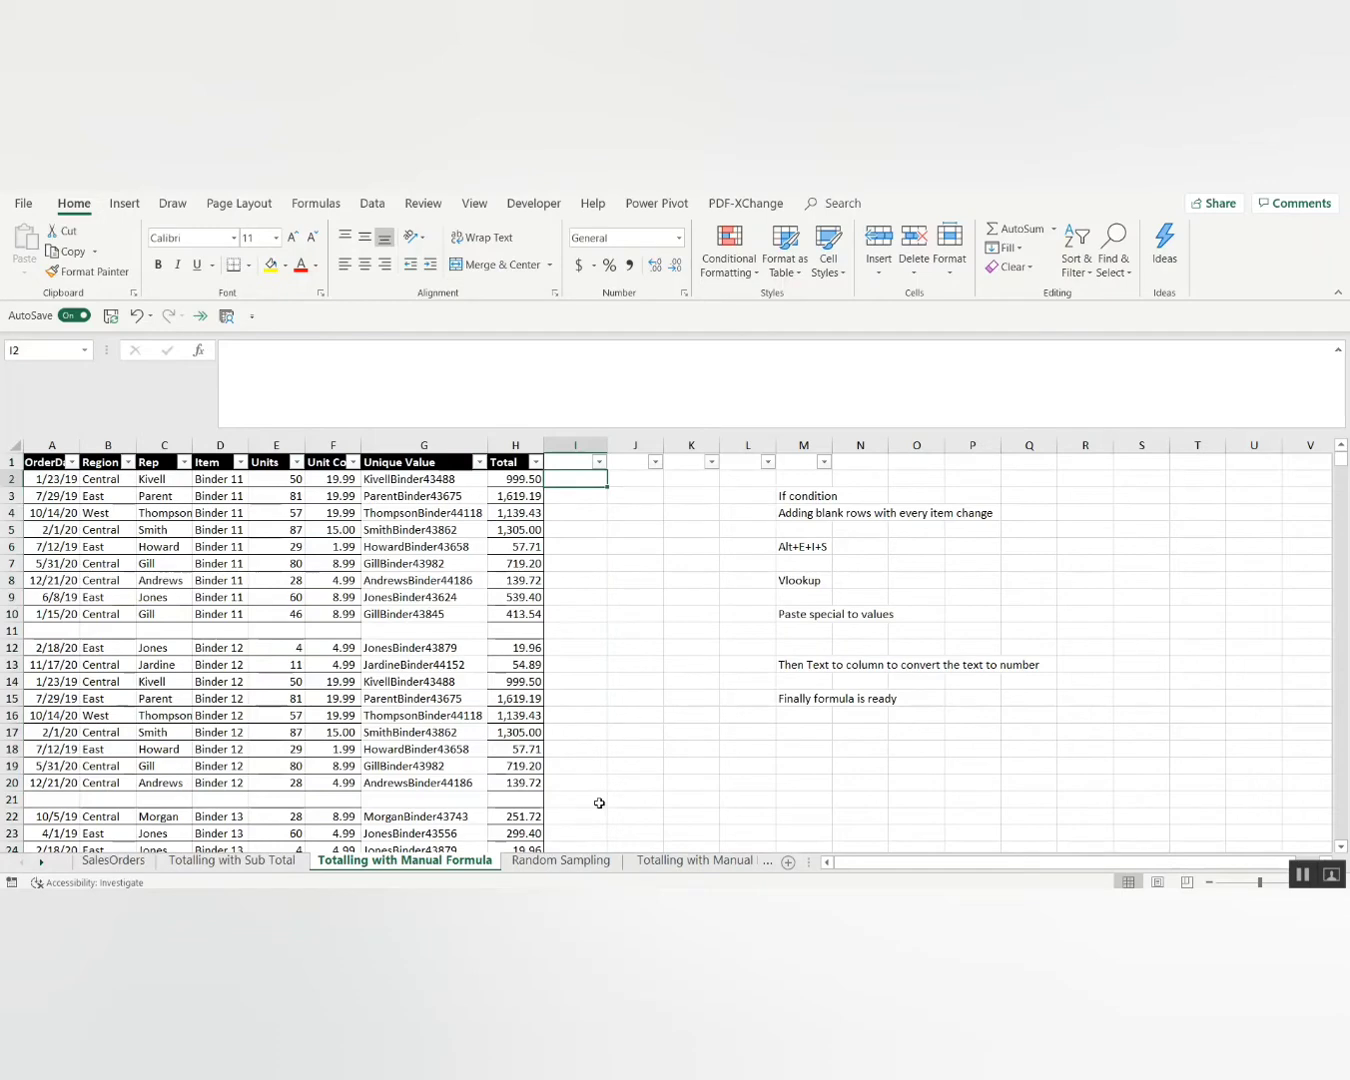
key(Left)
key(ctrl+Down)
key(Down)
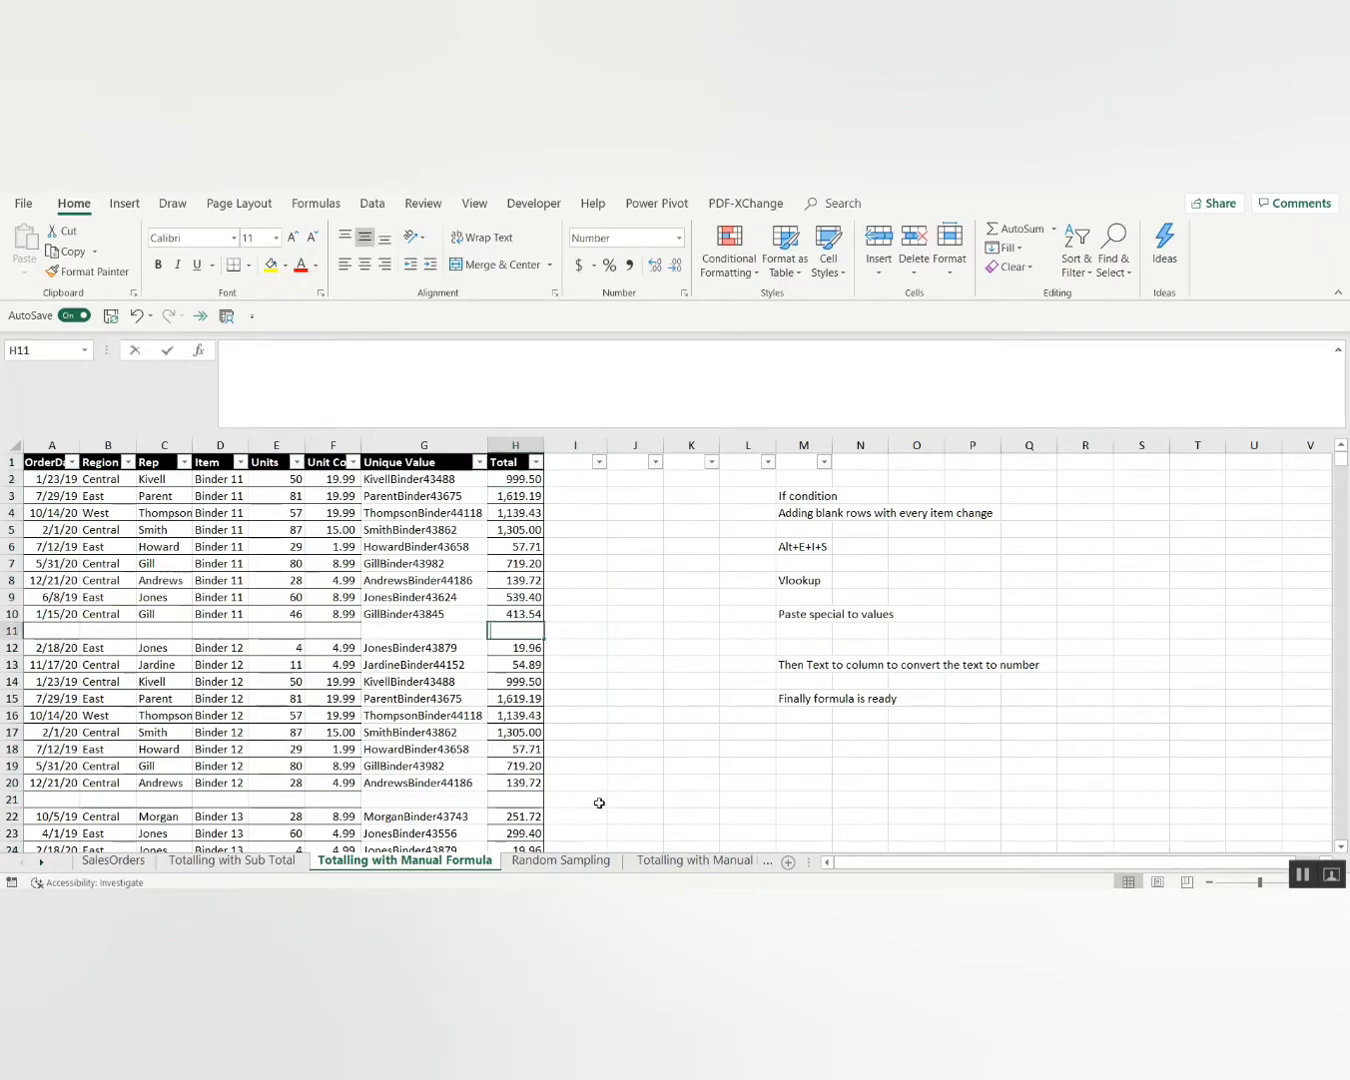
key(alt+equal)
key(Return)
key(Up)
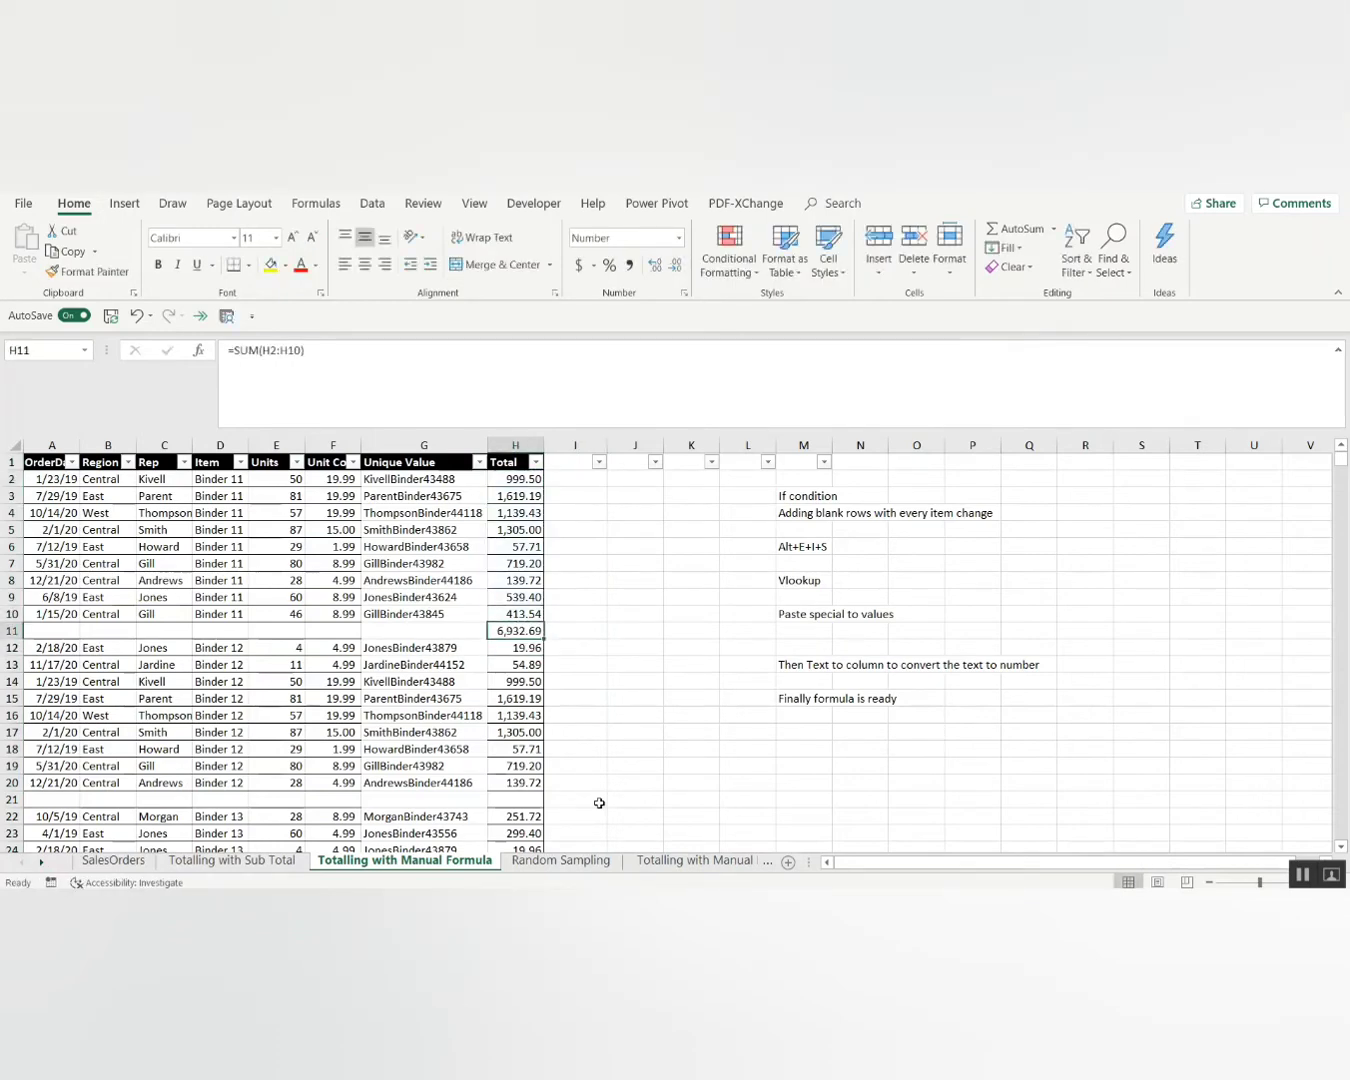
key(Down)
key(ctrl+Down)
key(ctrl+Up)
key(ctrl+Up)
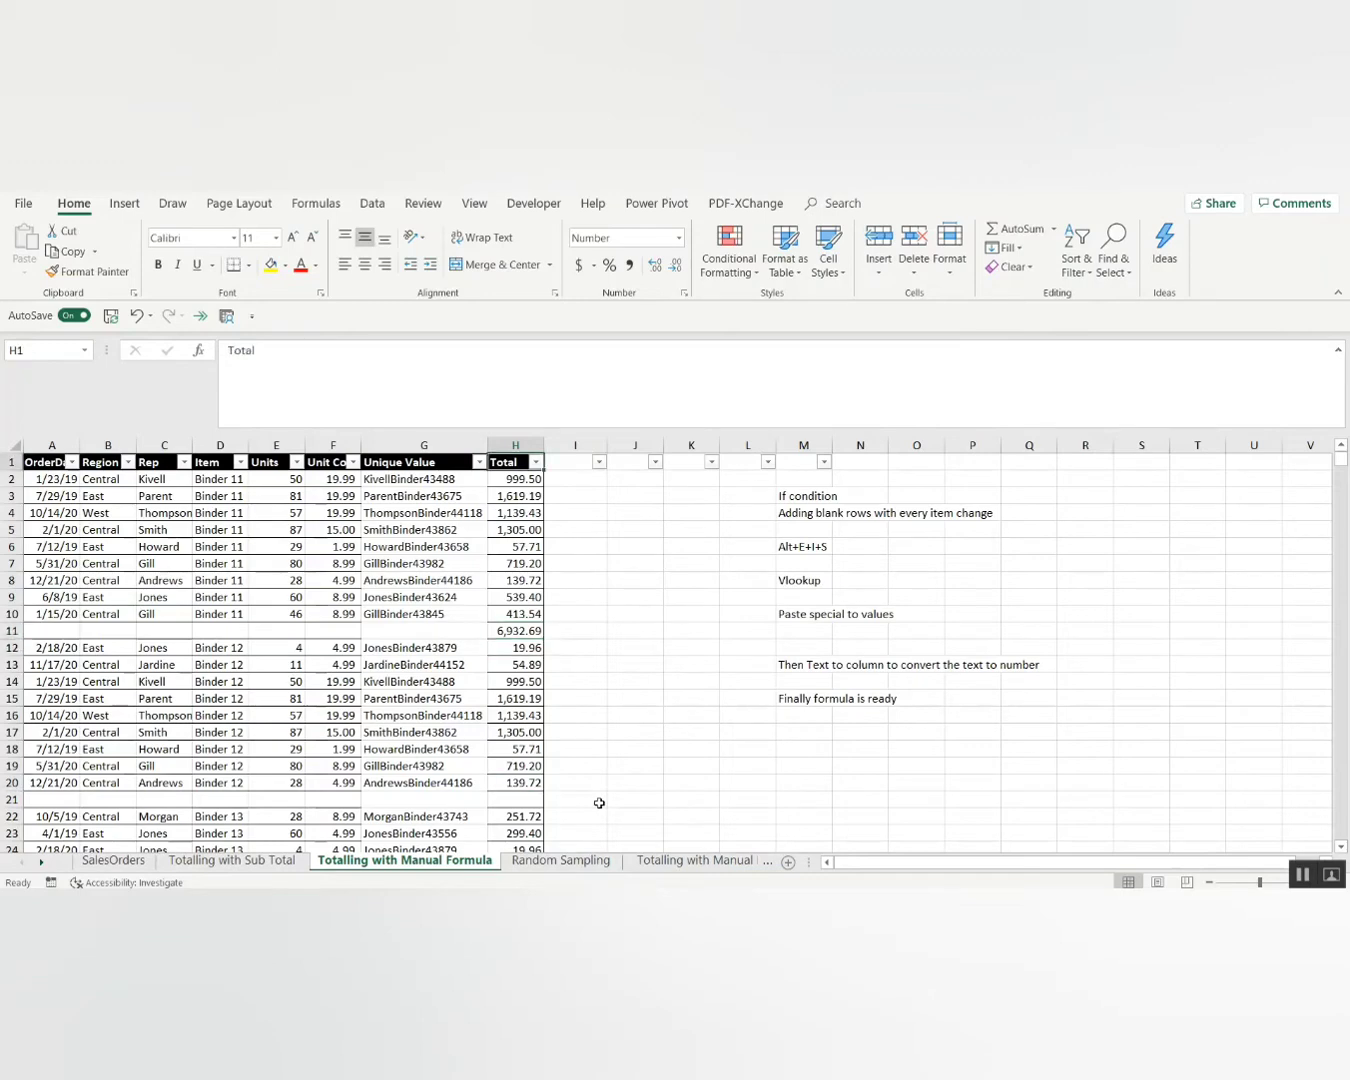
key(Left)
key(Right)
key(Right)
key(Left)
key(Down)
key(Down)
key(Down)
key(Down)
key(Down)
key(Down)
key(Down)
key(Down)
key(Down)
key(Down)
key(Down)
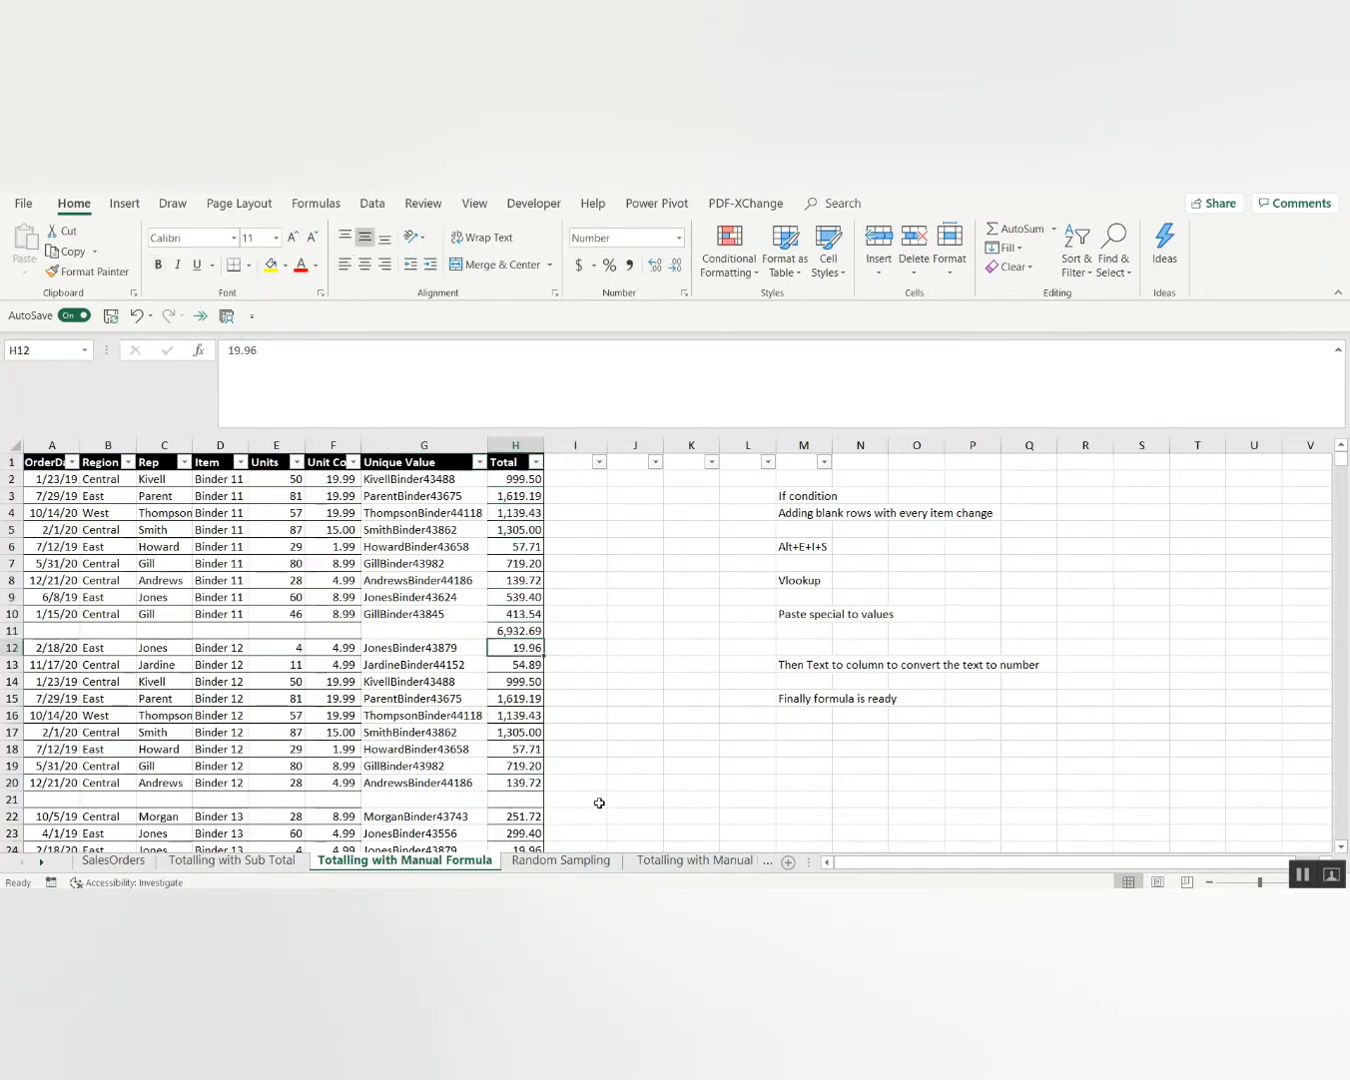
key(Up)
key(Delete)
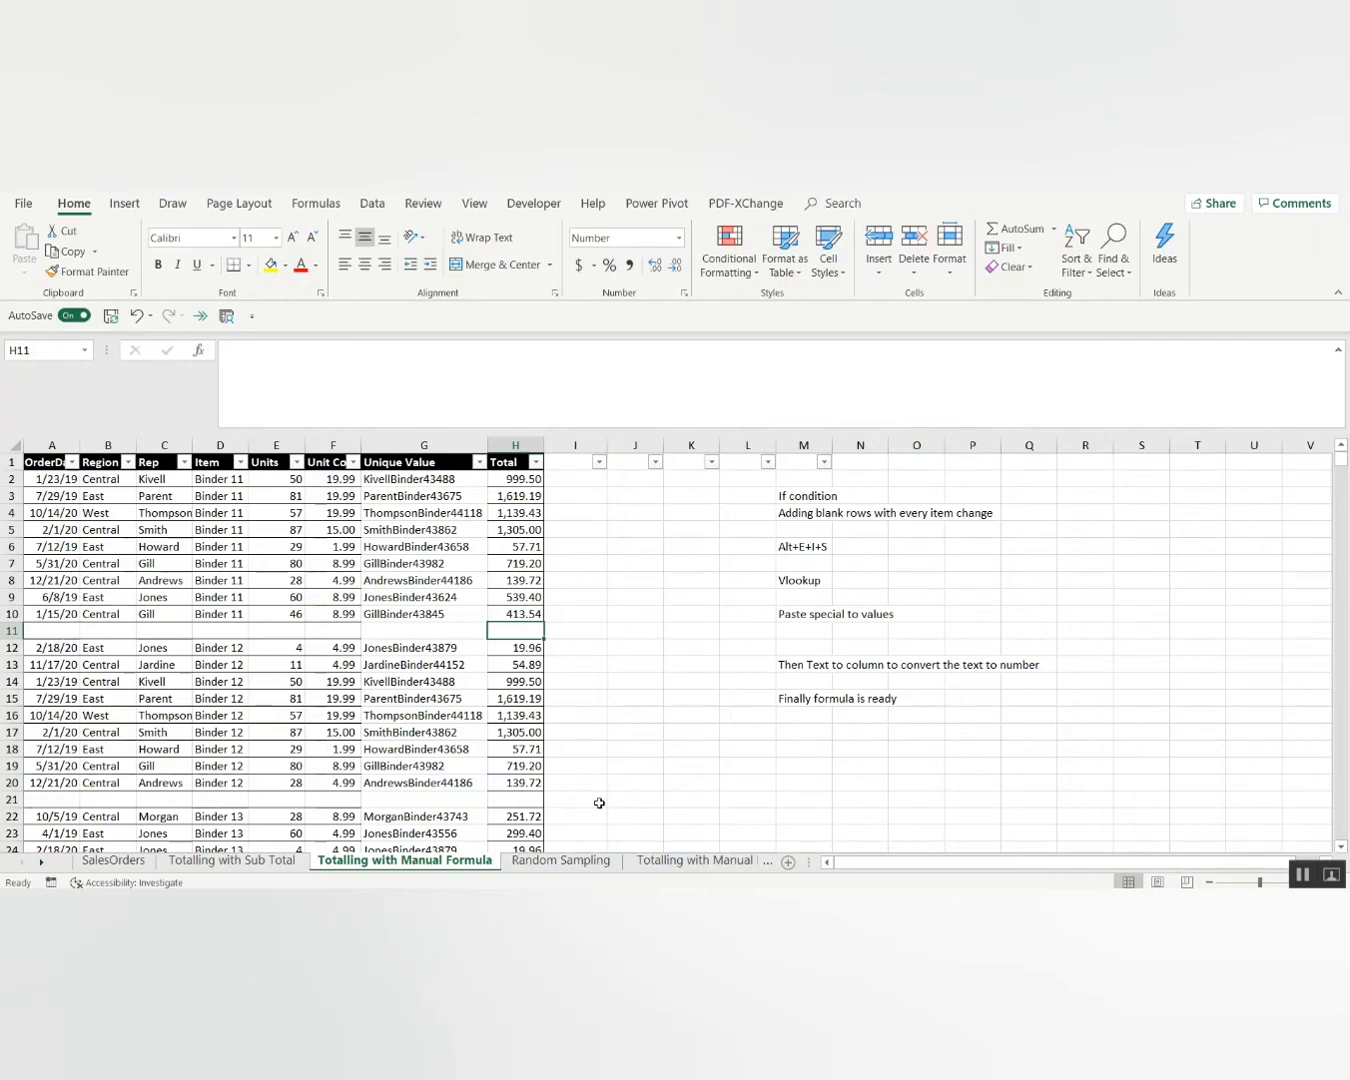
Enter 2 in cell I2.
key(Right)
key(ctrl+Up)
key(Down)
key(Up)
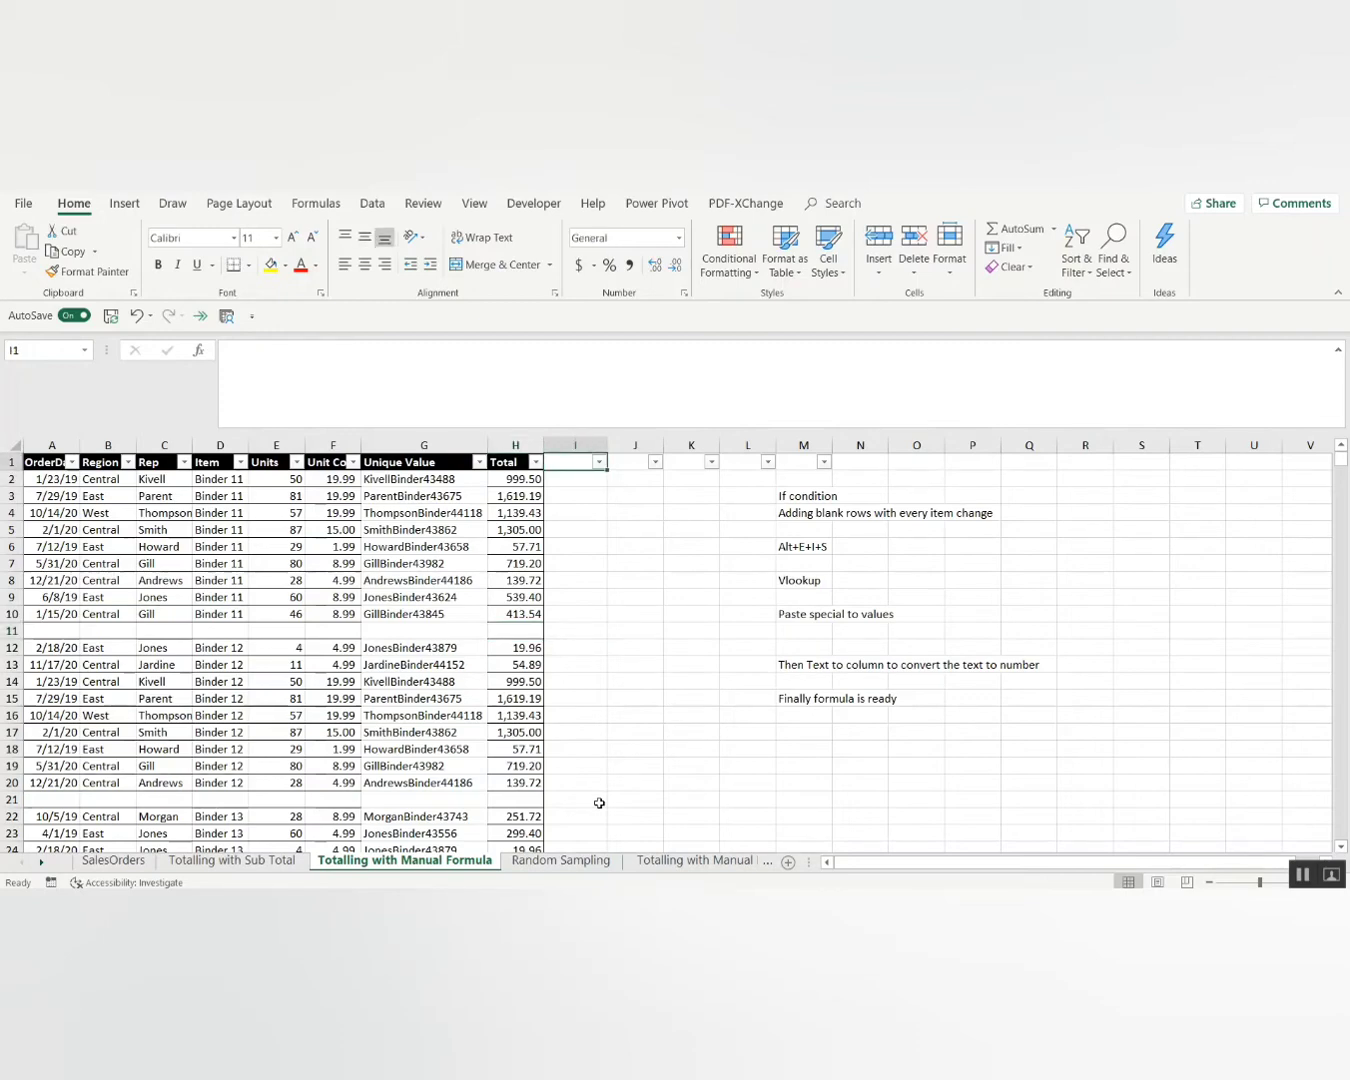
key(Down)
key(Up)
key(Down)
text(2)
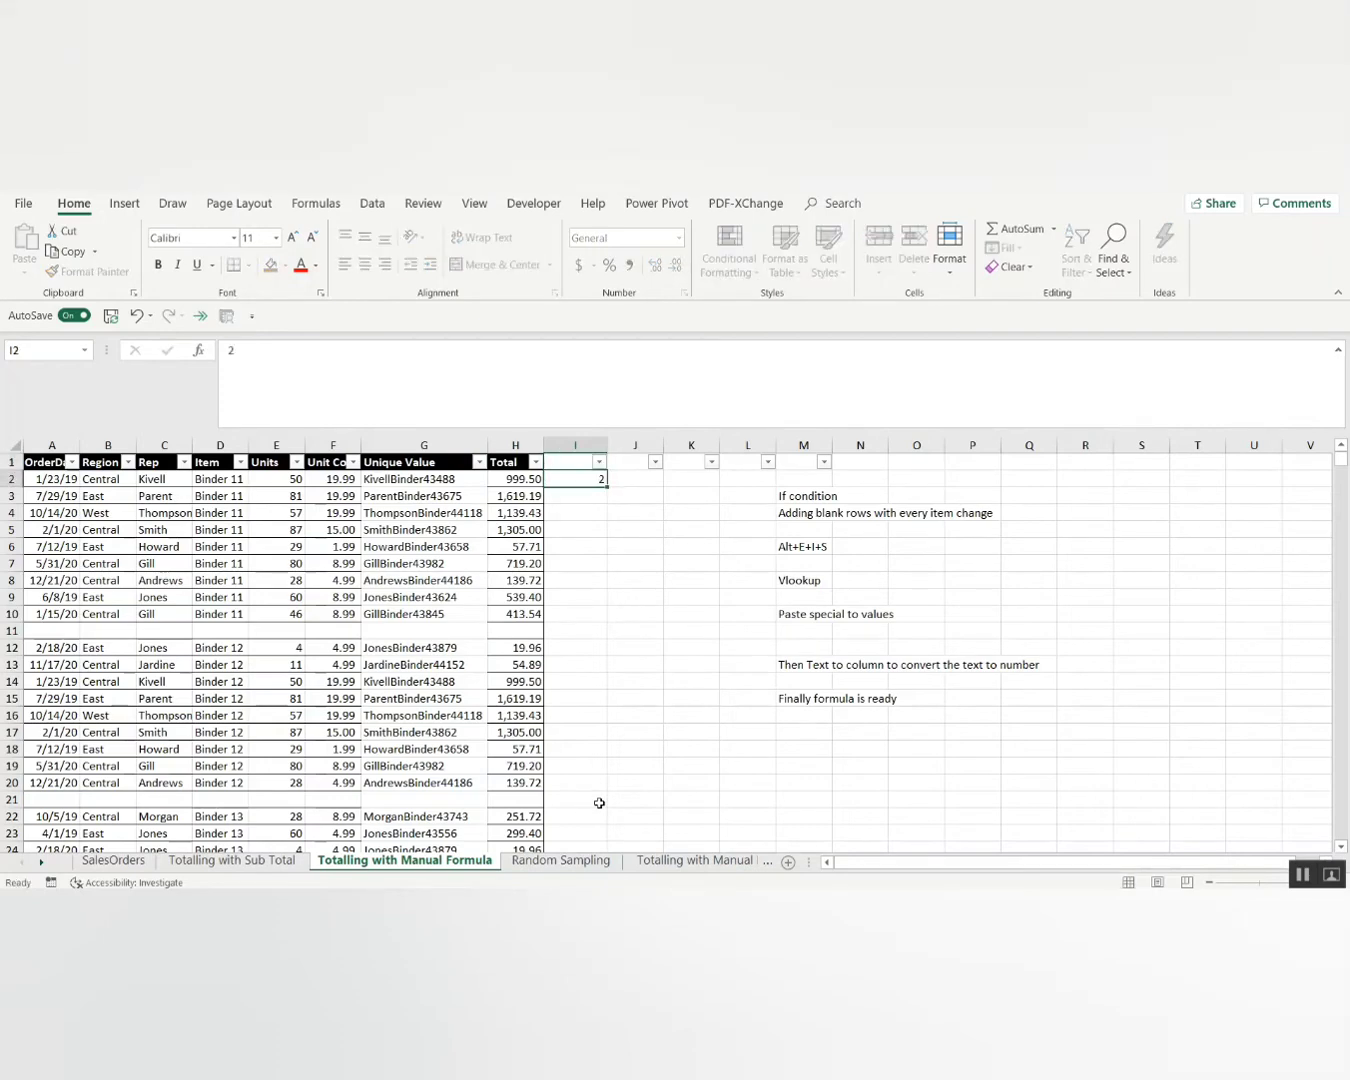
key(Up)
Select column I down to row 1624 and fill it with a linear step-1 series.
key(shift+Page_Down)
key(shift+Page_Down)
key(shift+Page_Down)
key(shift+Page_Down)
key(shift+Page_Down)
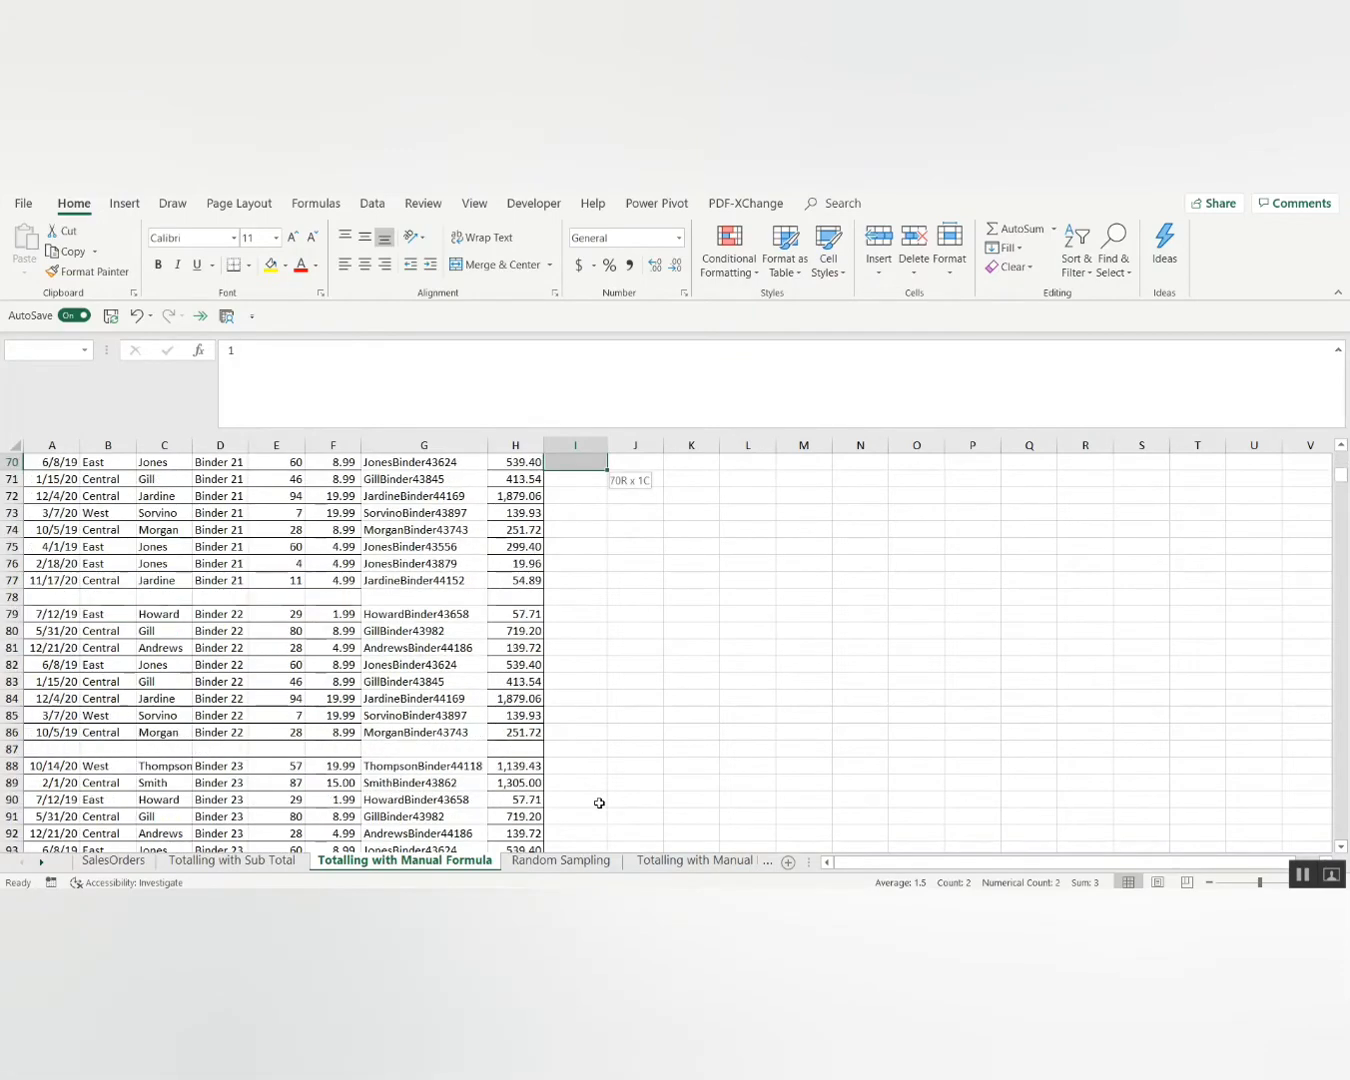
key(shift+Page_Down)
key(shift+Page_Down)
key(shift+Page_Down)
key(shift+Page_Down)
key(shift+Page_Down)
key(shift+Page_Down)
key(shift+Page_Down)
key(shift+Page_Down)
key(shift+Page_Down)
key(shift+Page_Down)
key(shift+Page_Down)
key(shift+Page_Down)
key(shift+Page_Down)
key(shift+Page_Down)
key(shift+Page_Down)
key(shift+Page_Down)
key(shift+Page_Down)
key(shift+Page_Down)
key(shift+Page_Down)
key(shift+Page_Down)
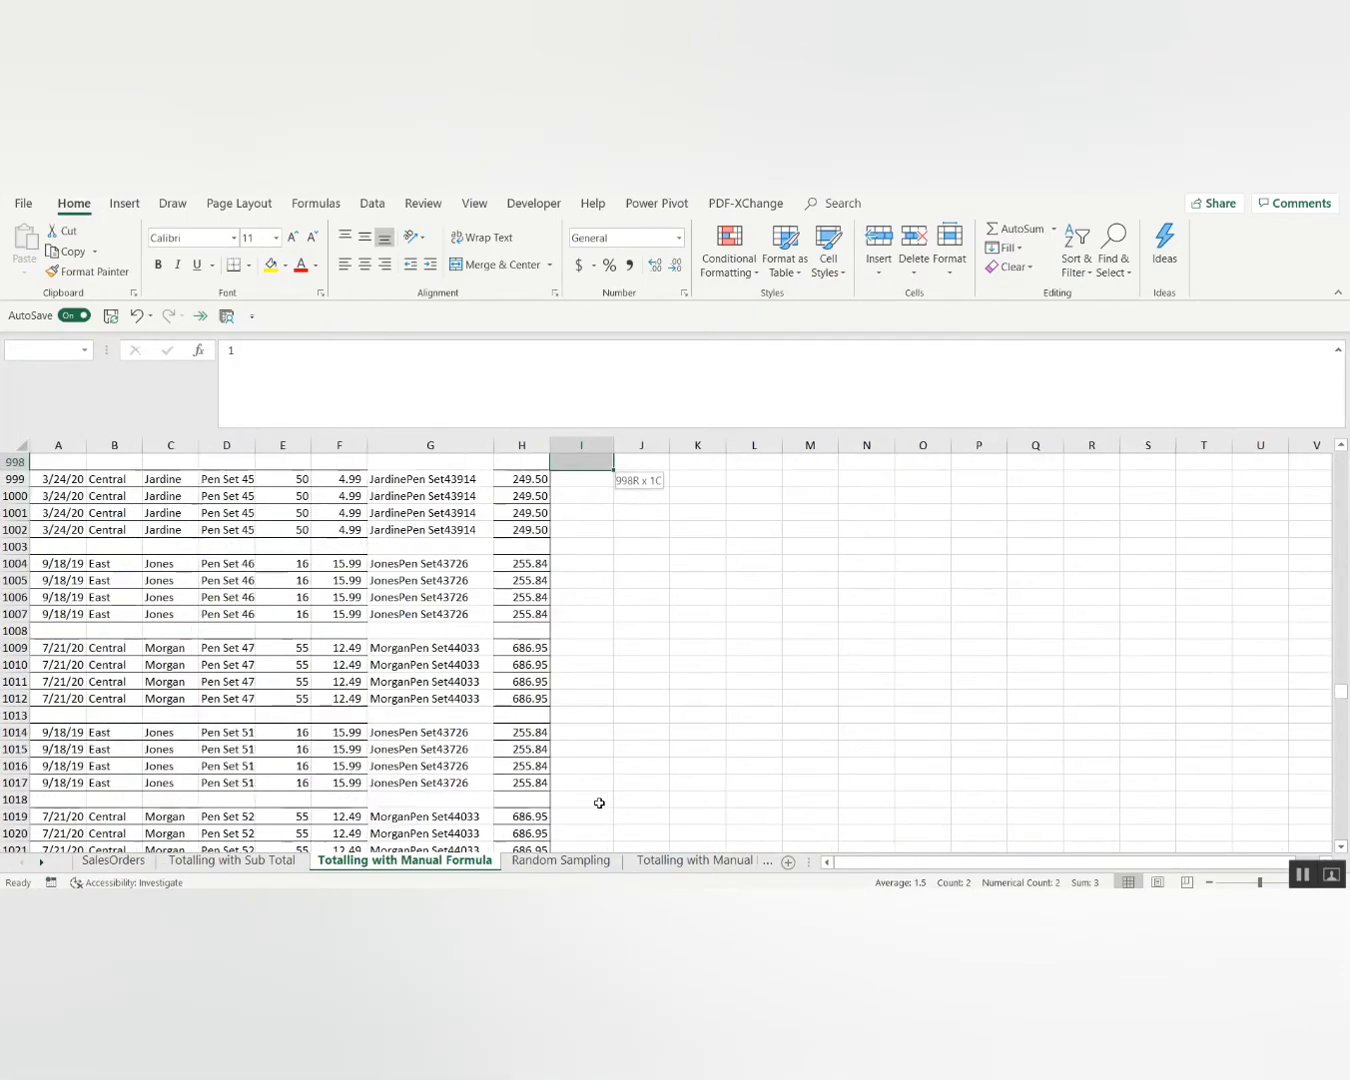
key(shift+Page_Down)
key(shift+Page_Down)
key(shift+Page_Down)
key(shift+Page_Down)
key(shift+Page_Down)
key(shift+Page_Down)
key(shift+Page_Down)
key(shift+Page_Down)
key(shift+Page_Down)
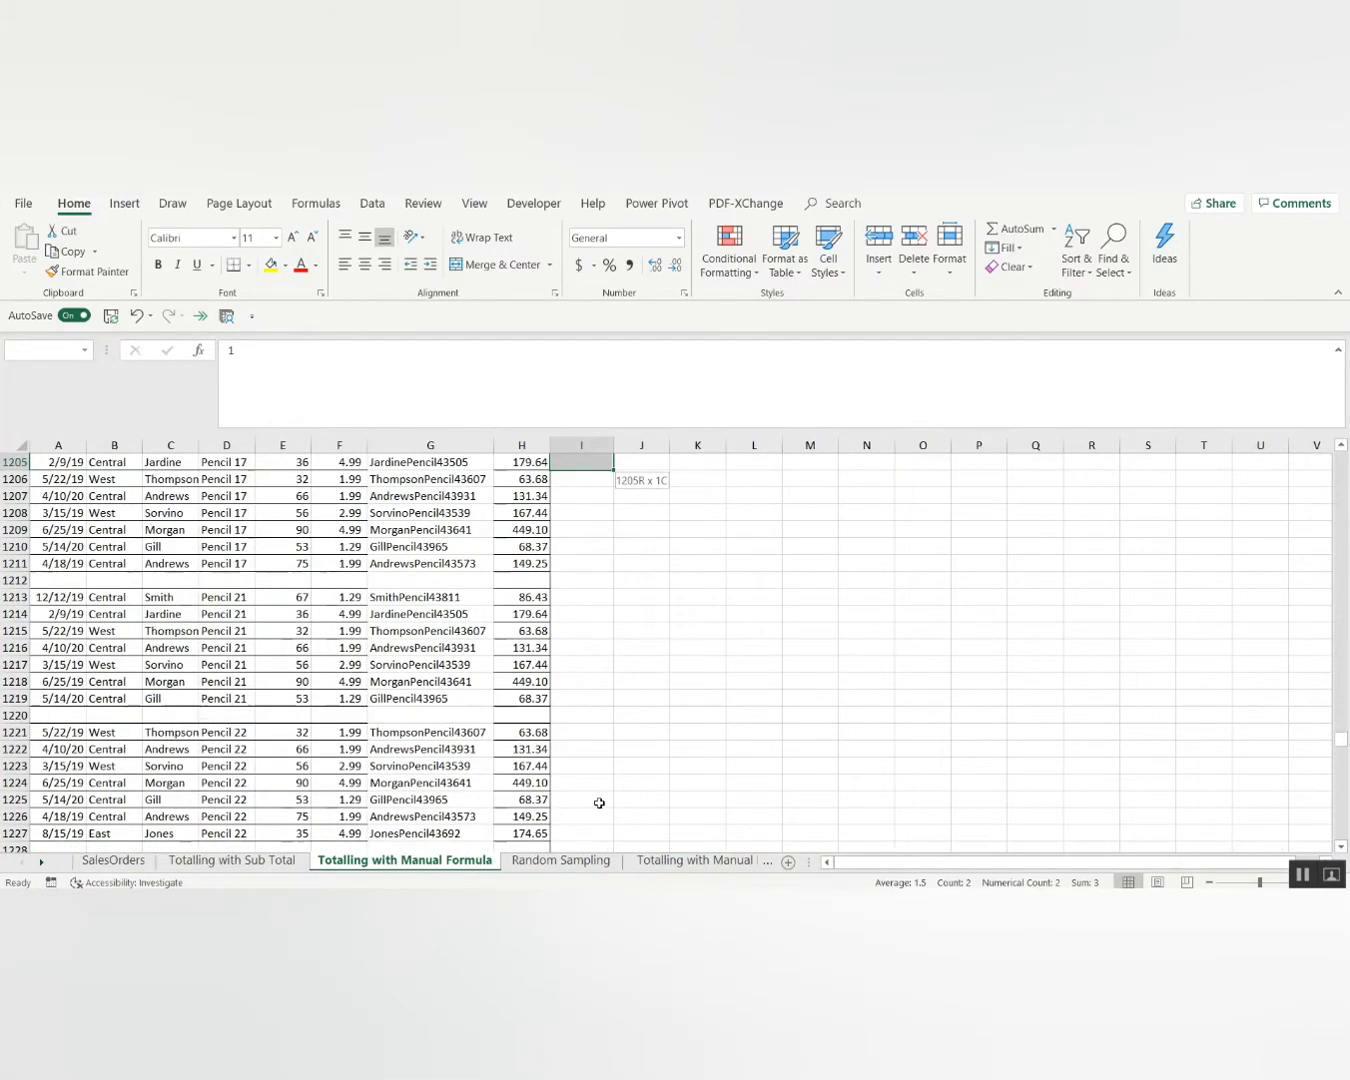
key(shift+Page_Down)
key(shift+Page_Down)
key(shift+Page_Down)
key(shift+Page_Down)
key(shift+Page_Down)
key(shift+Page_Down)
key(shift+Page_Down)
key(shift+Page_Down)
key(shift+Page_Down)
key(shift+Page_Down)
key(shift+Page_Down)
key(shift+Page_Down)
key(shift+Page_Down)
key(shift+Page_Down)
key(shift+Page_Down)
key(shift+Page_Down)
key(shift+Page_Down)
key(shift+Page_Down)
key(shift+Page_Down)
key(shift+Page_Down)
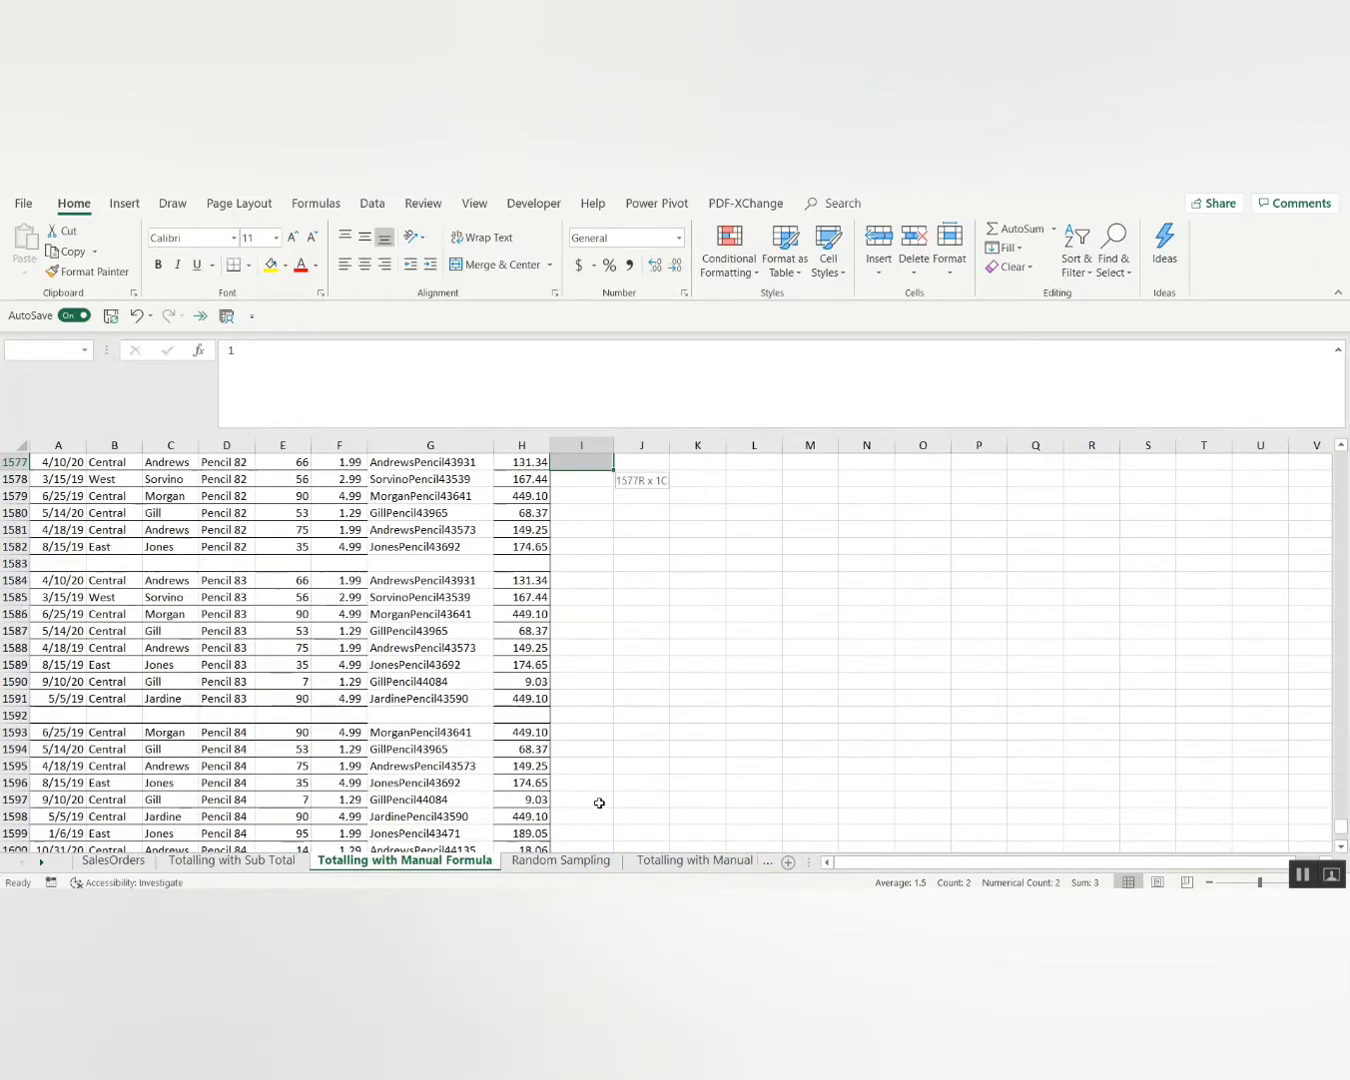
key(shift+Page_Up)
key(shift+Page_Up)
key(shift+Page_Up)
key(shift+Page_Up)
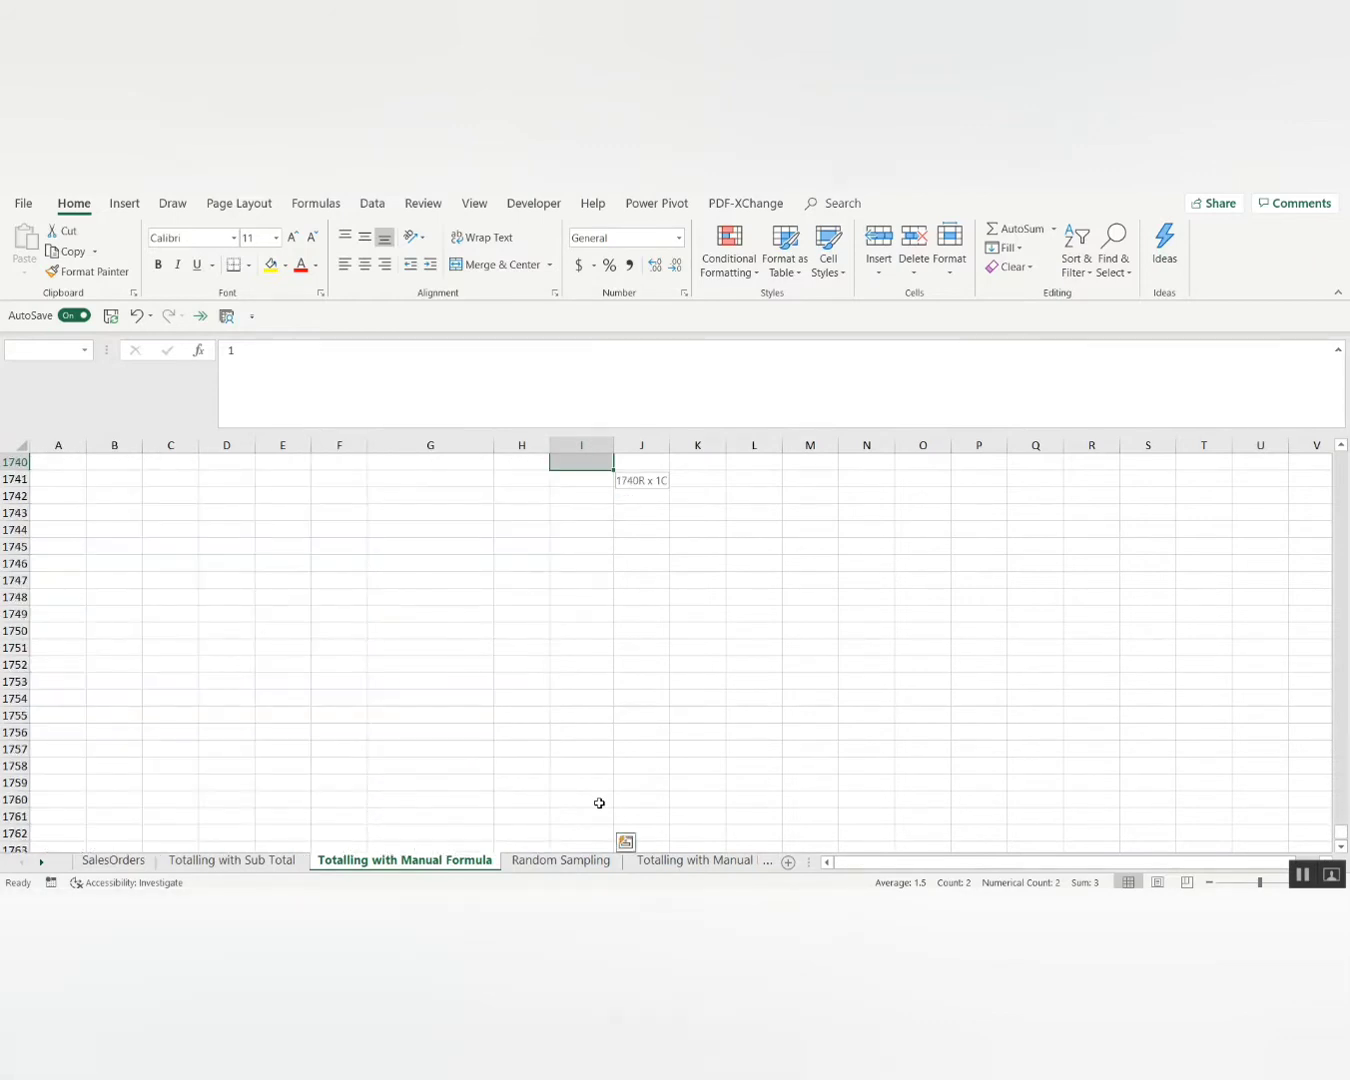
key(shift+Page_Up)
key(shift+Page_Up)
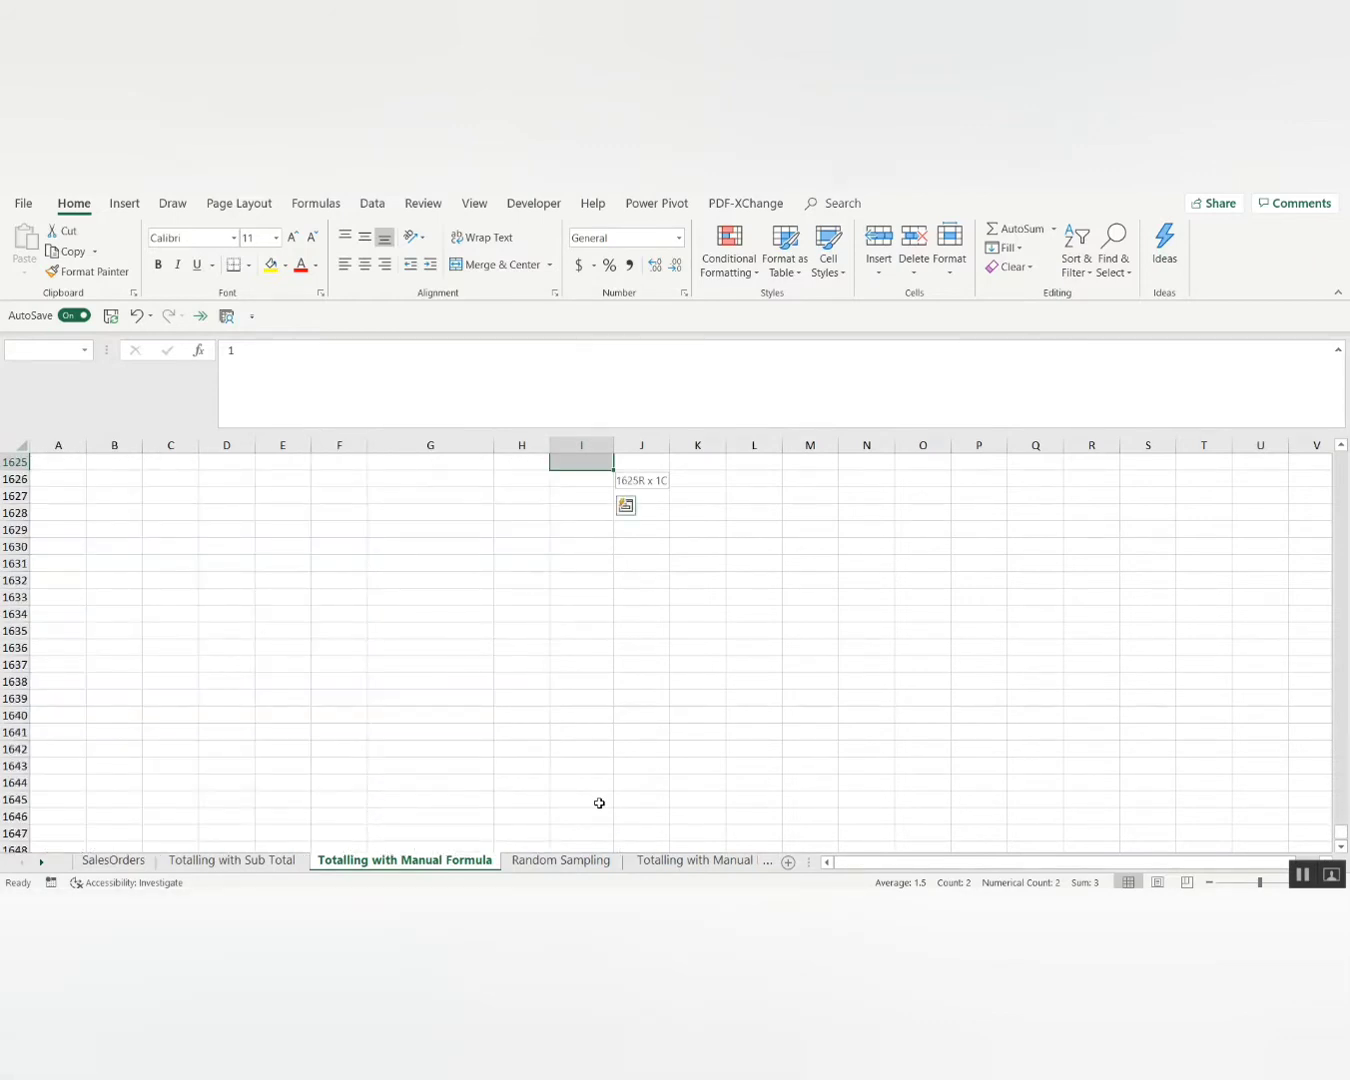
key(shift+Up)
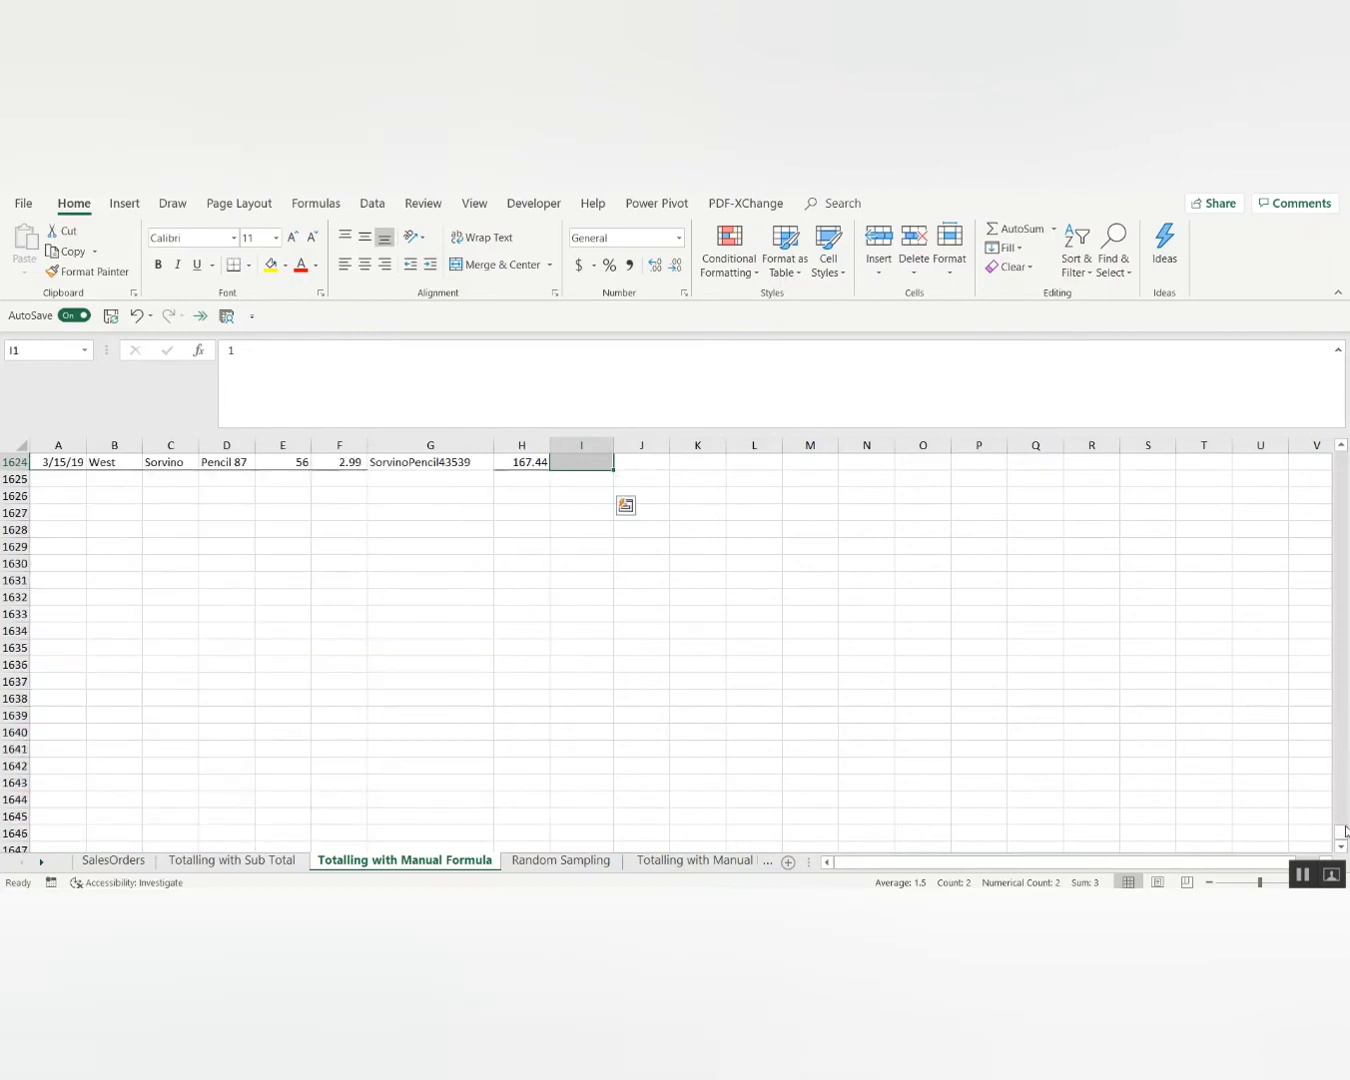
mouse_move(1340, 835)
mouse_down()
mouse_move(1345, 746)
mouse_move(1347, 828)
mouse_up()
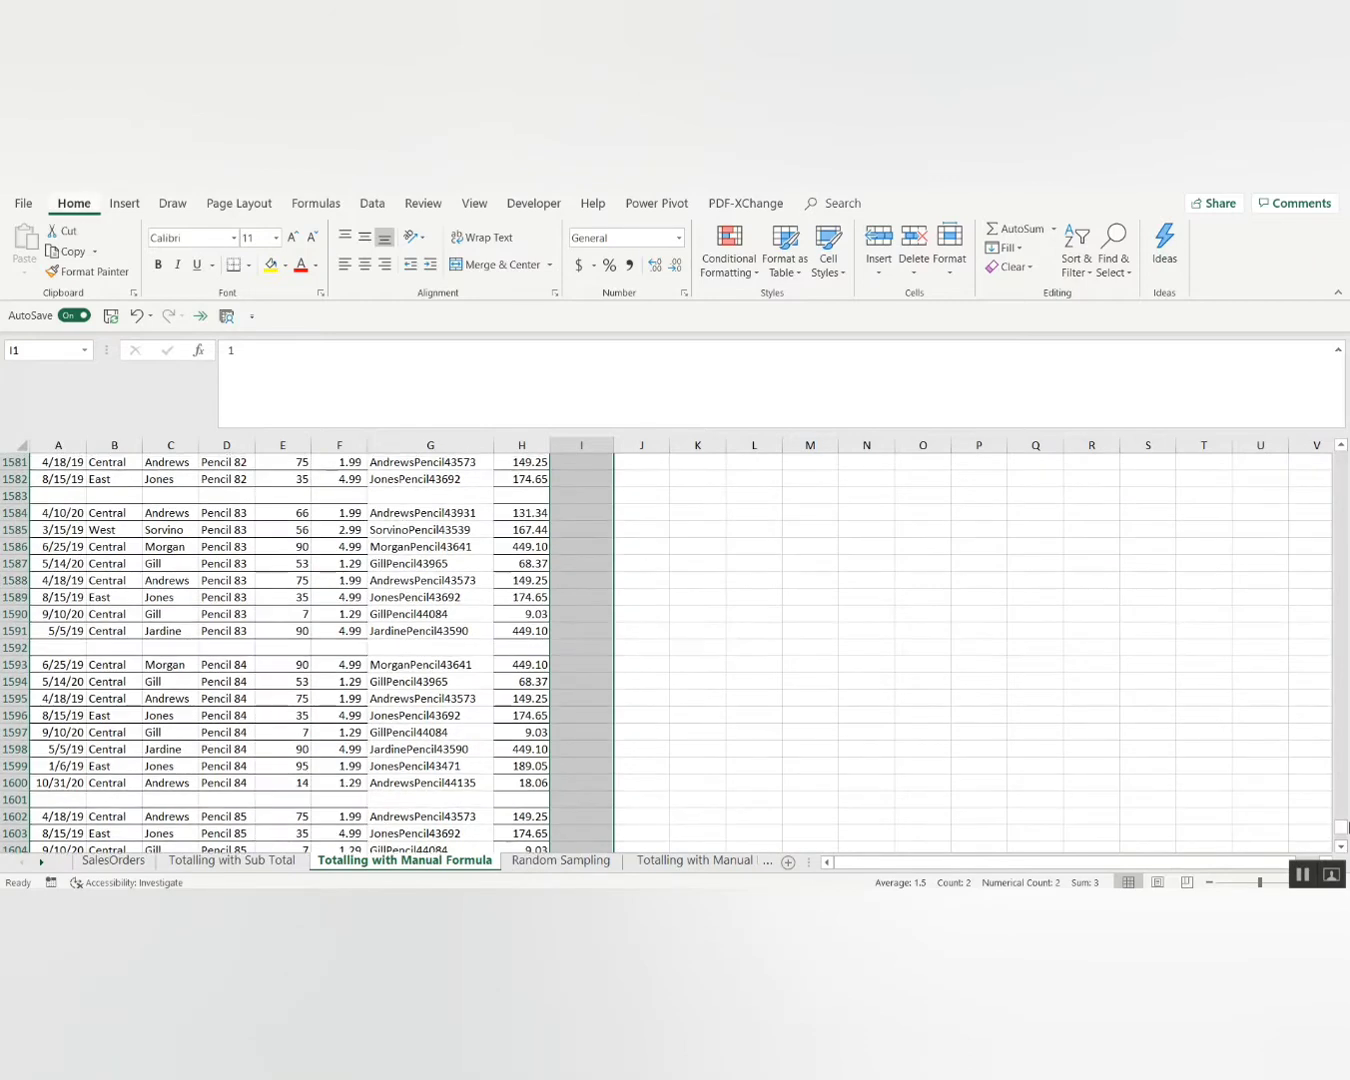
key(alt)
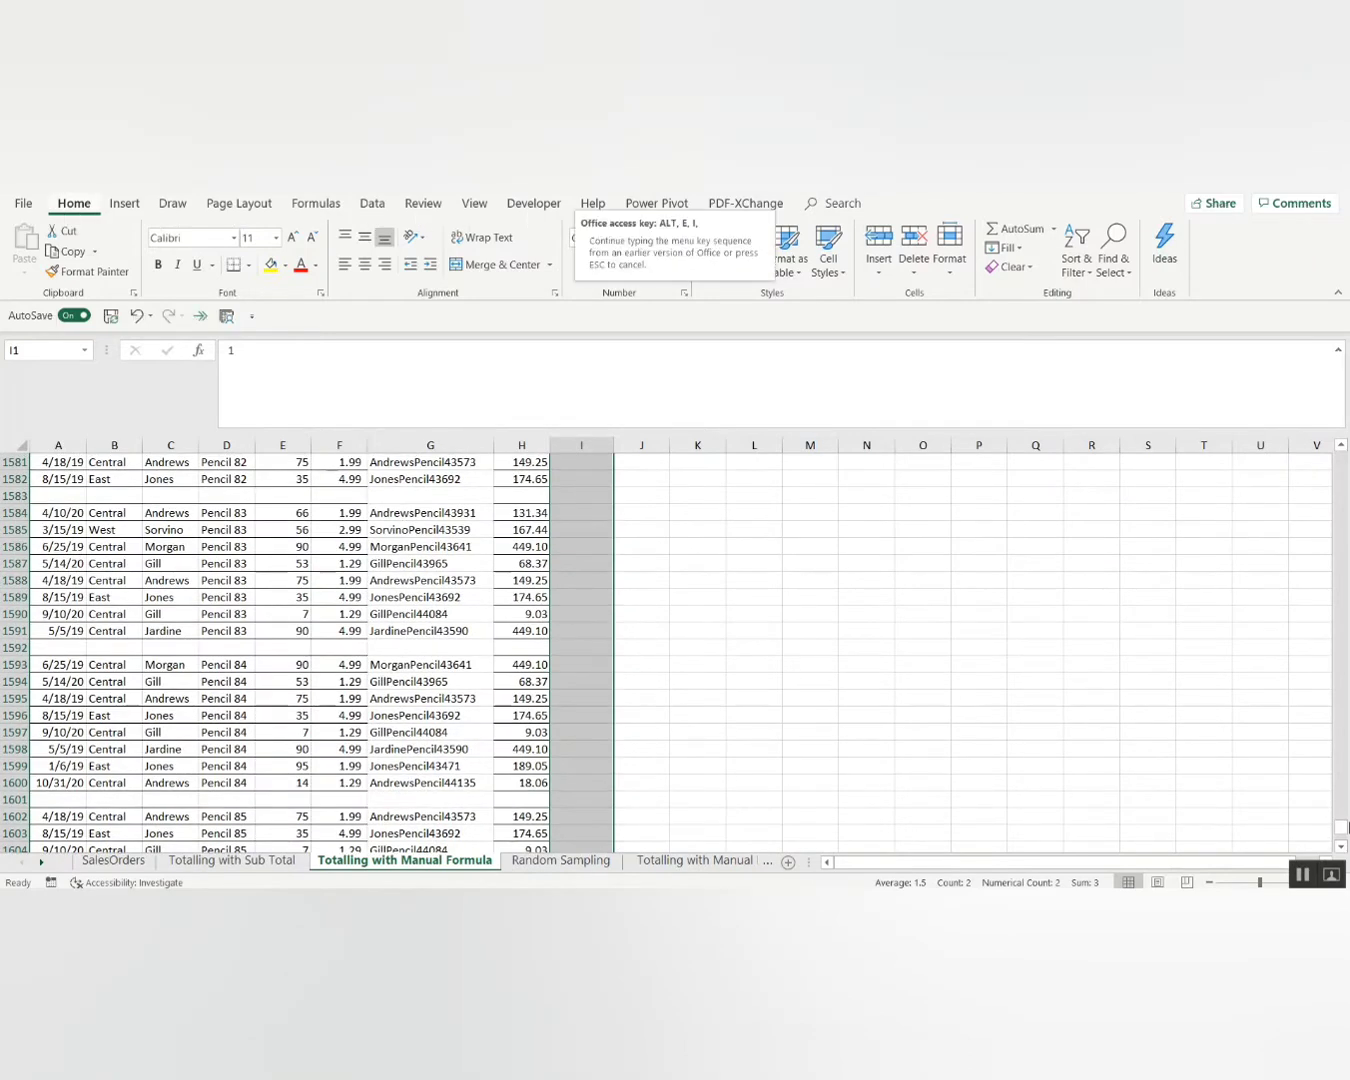
key(s)
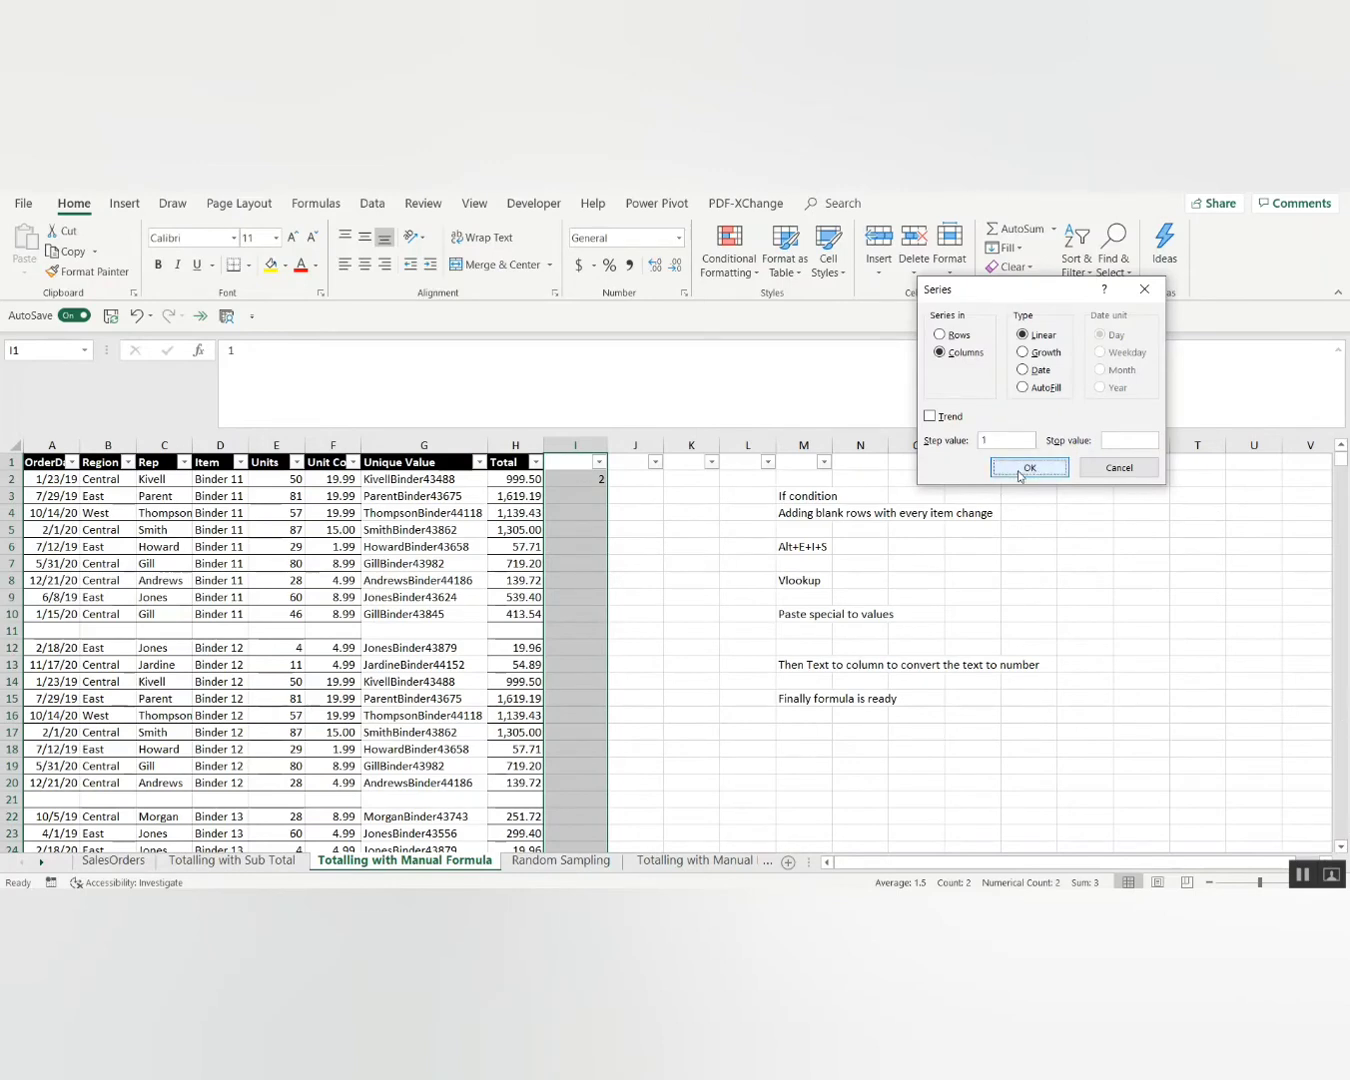
click(1020, 473)
click(590, 647)
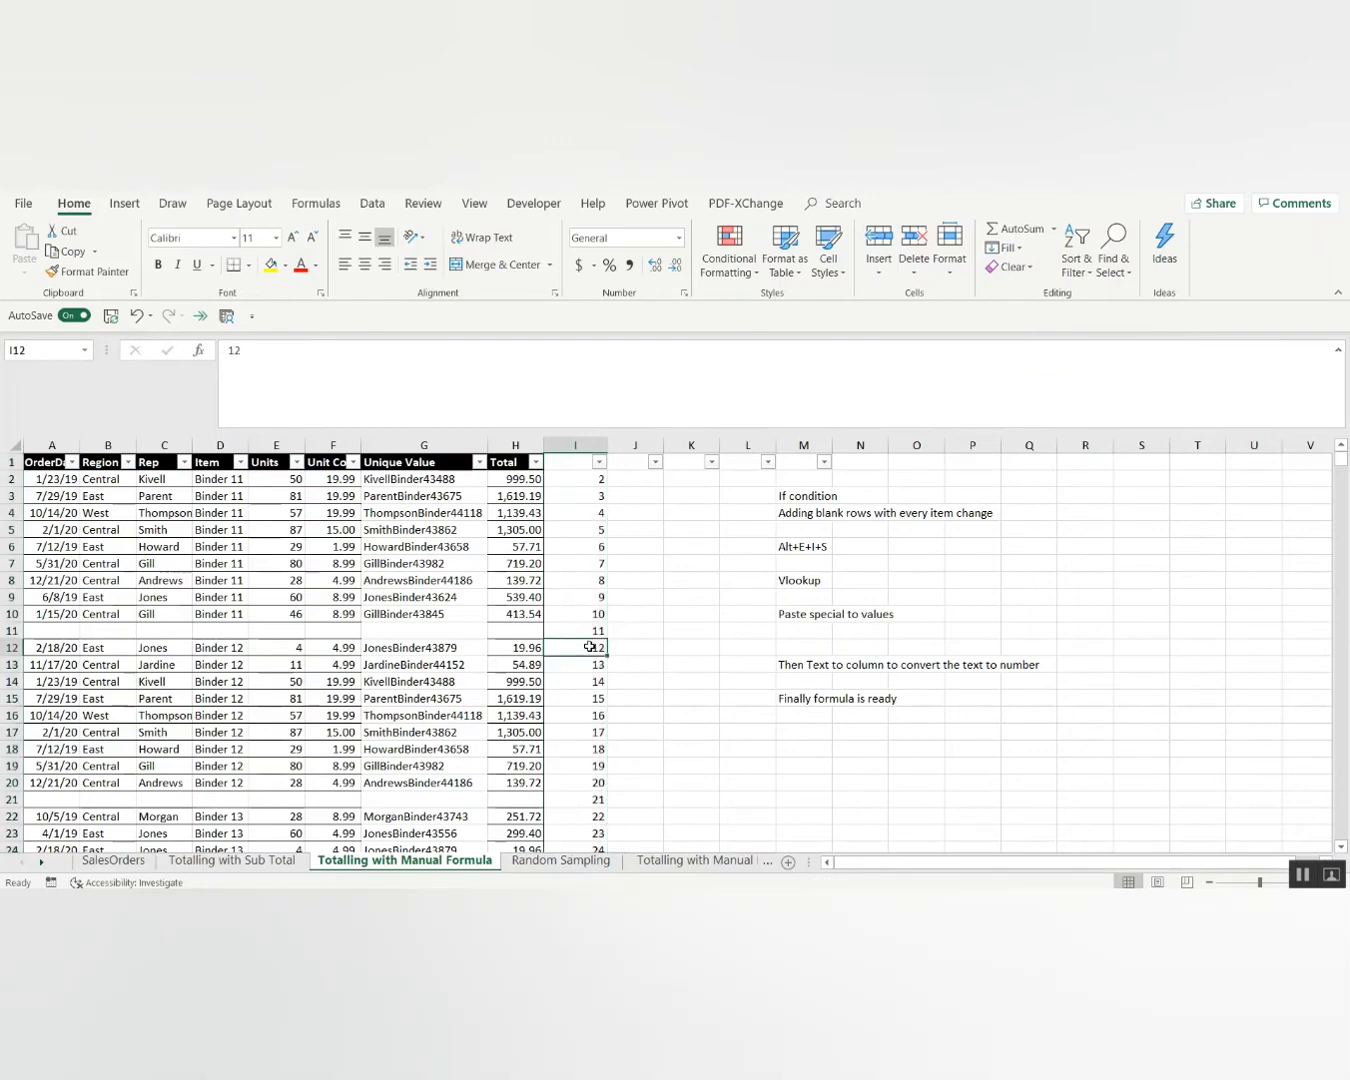
Enter =I1+1 in I2 and fill it down to row 1624.
key(ctrl+Up)
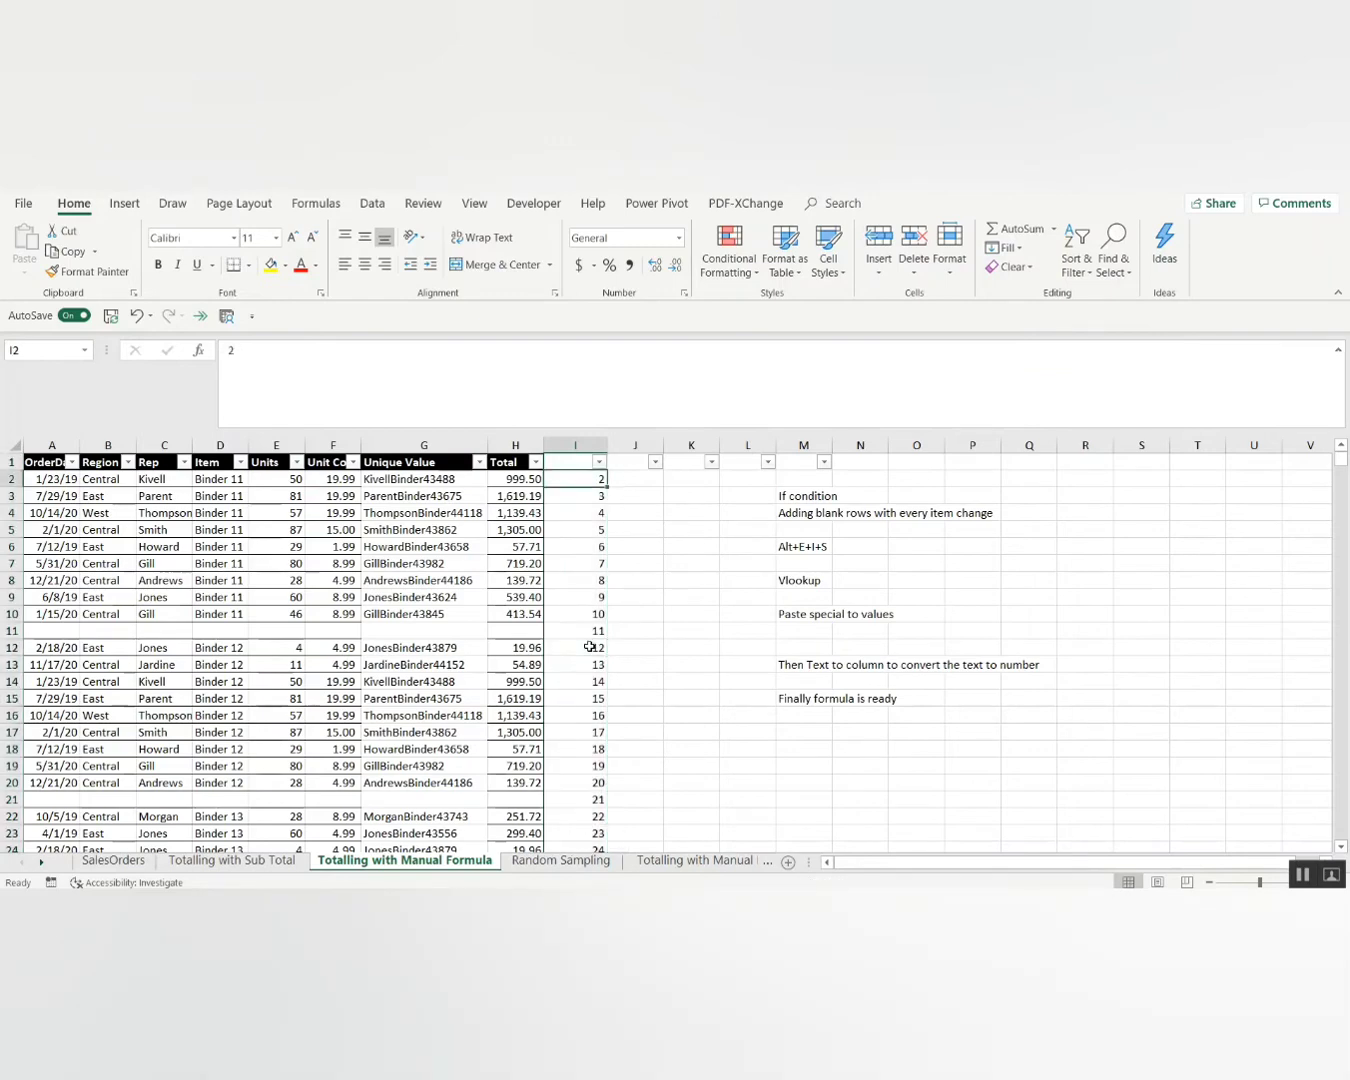
text(=)
key(Up)
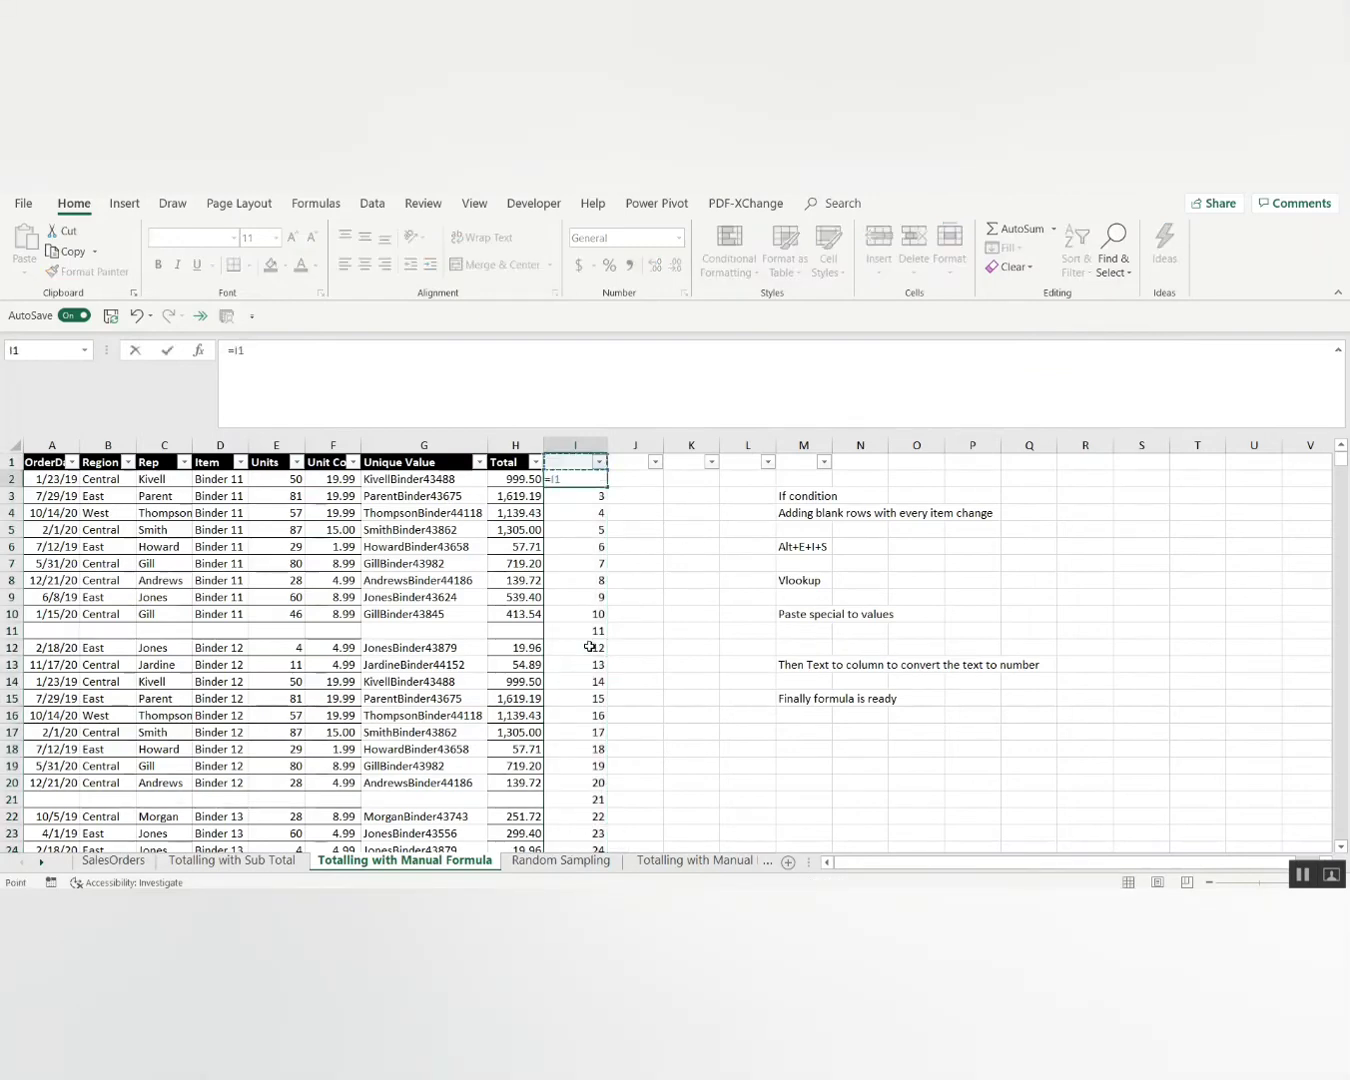
text(+1)
key(Return)
key(Up)
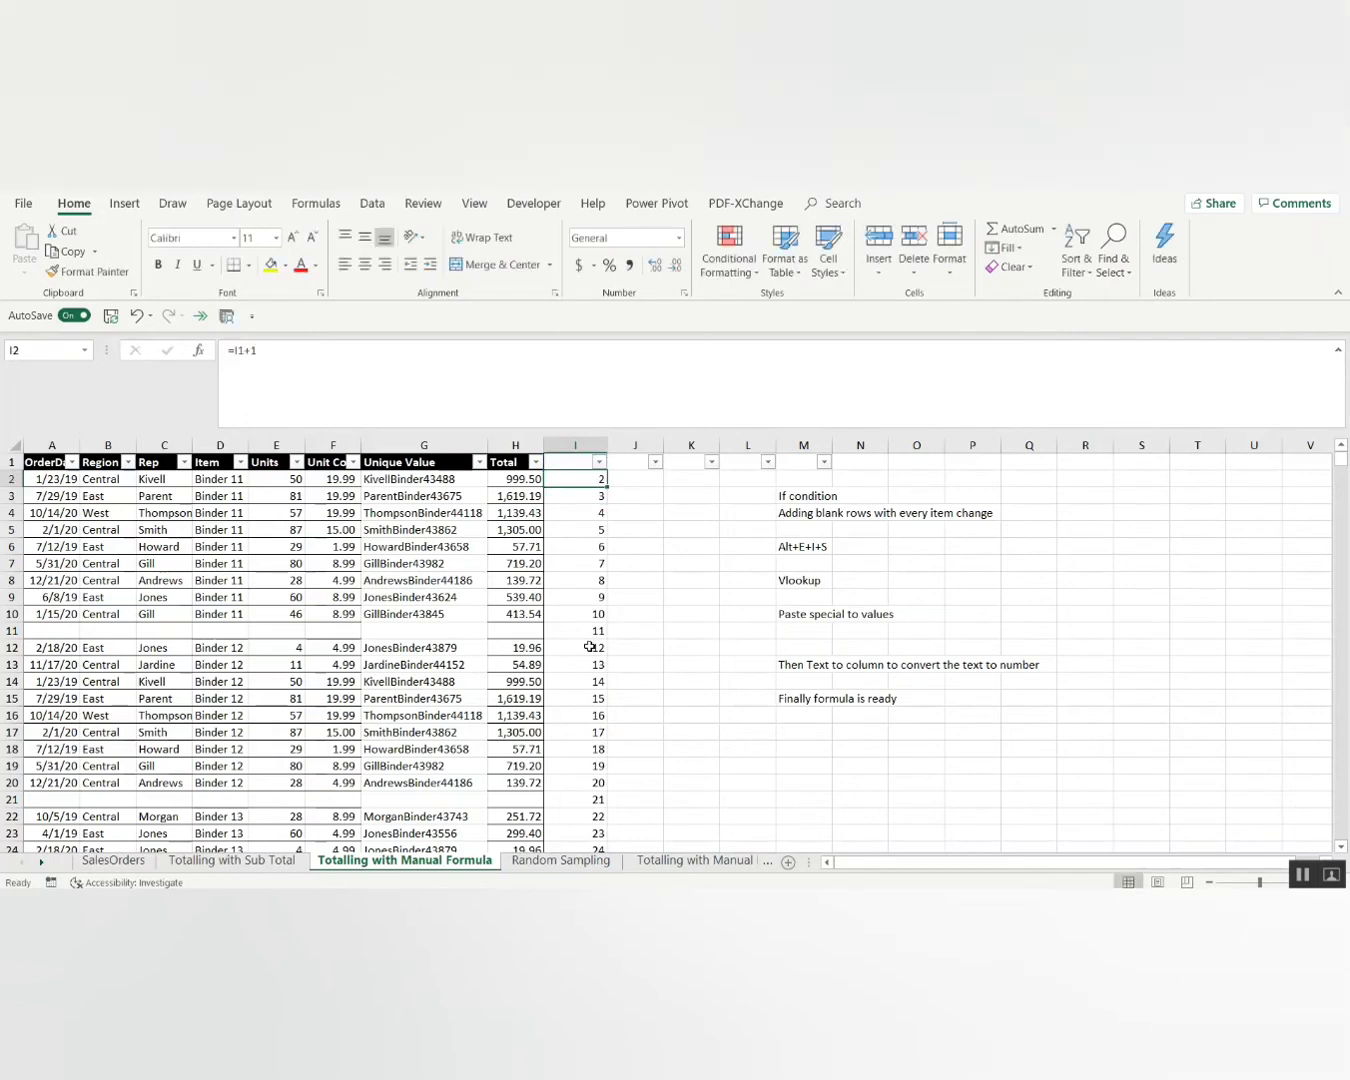
key(ctrl+shift+Down)
key(ctrl+d)
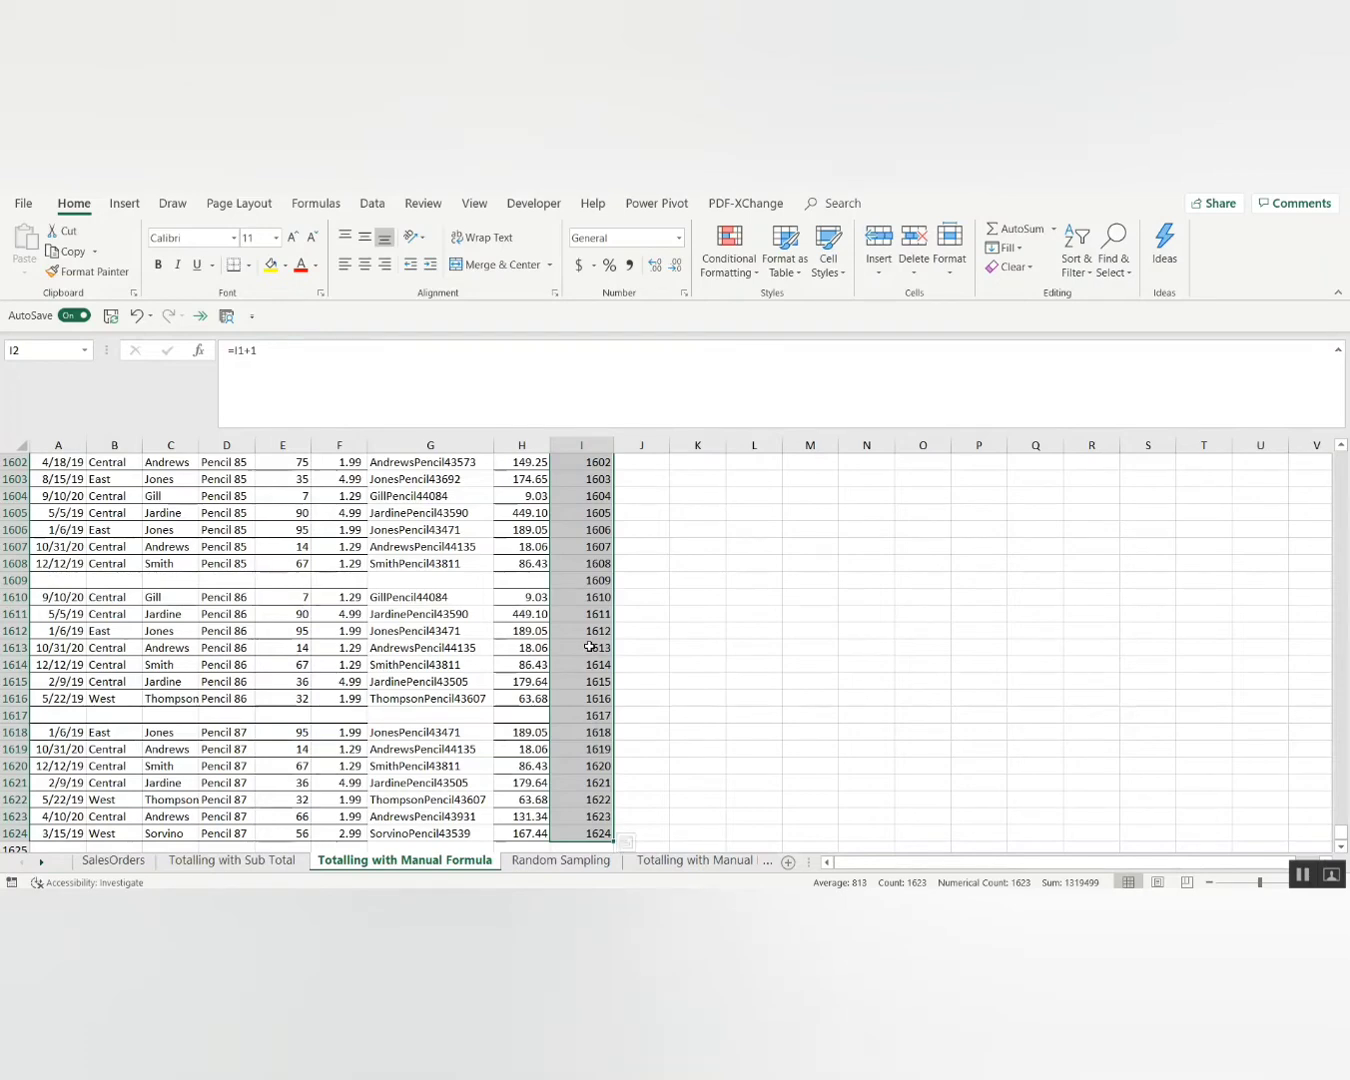
Check the running numbers at the top and bottom of column I.
key(ctrl+BackSpace)
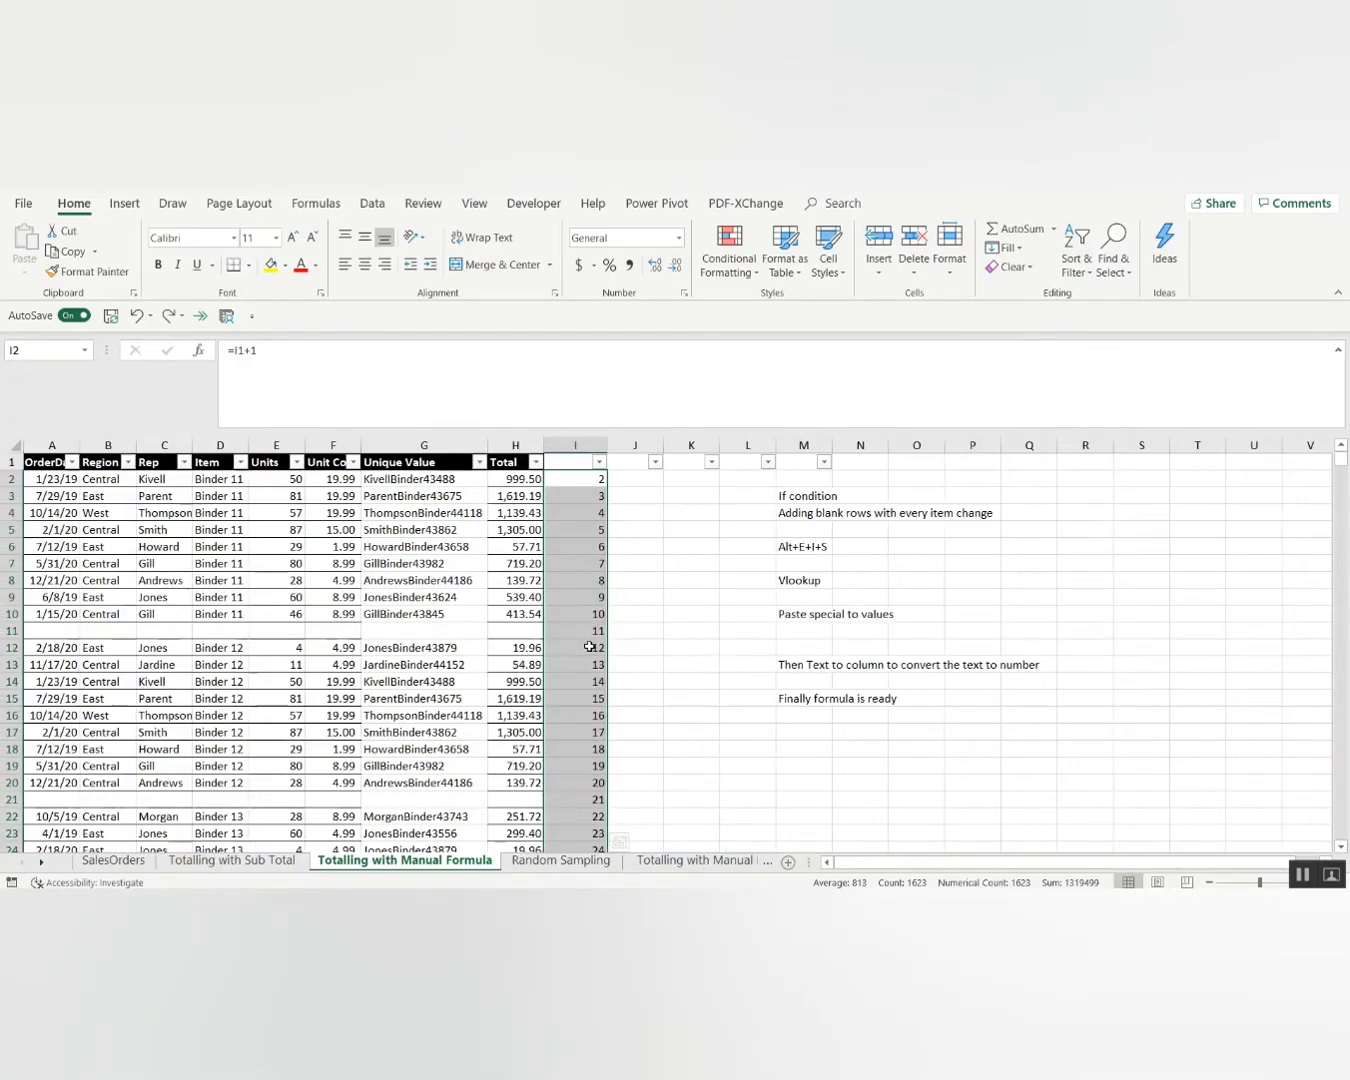
key(Up)
key(Down)
key(Down)
key(Up)
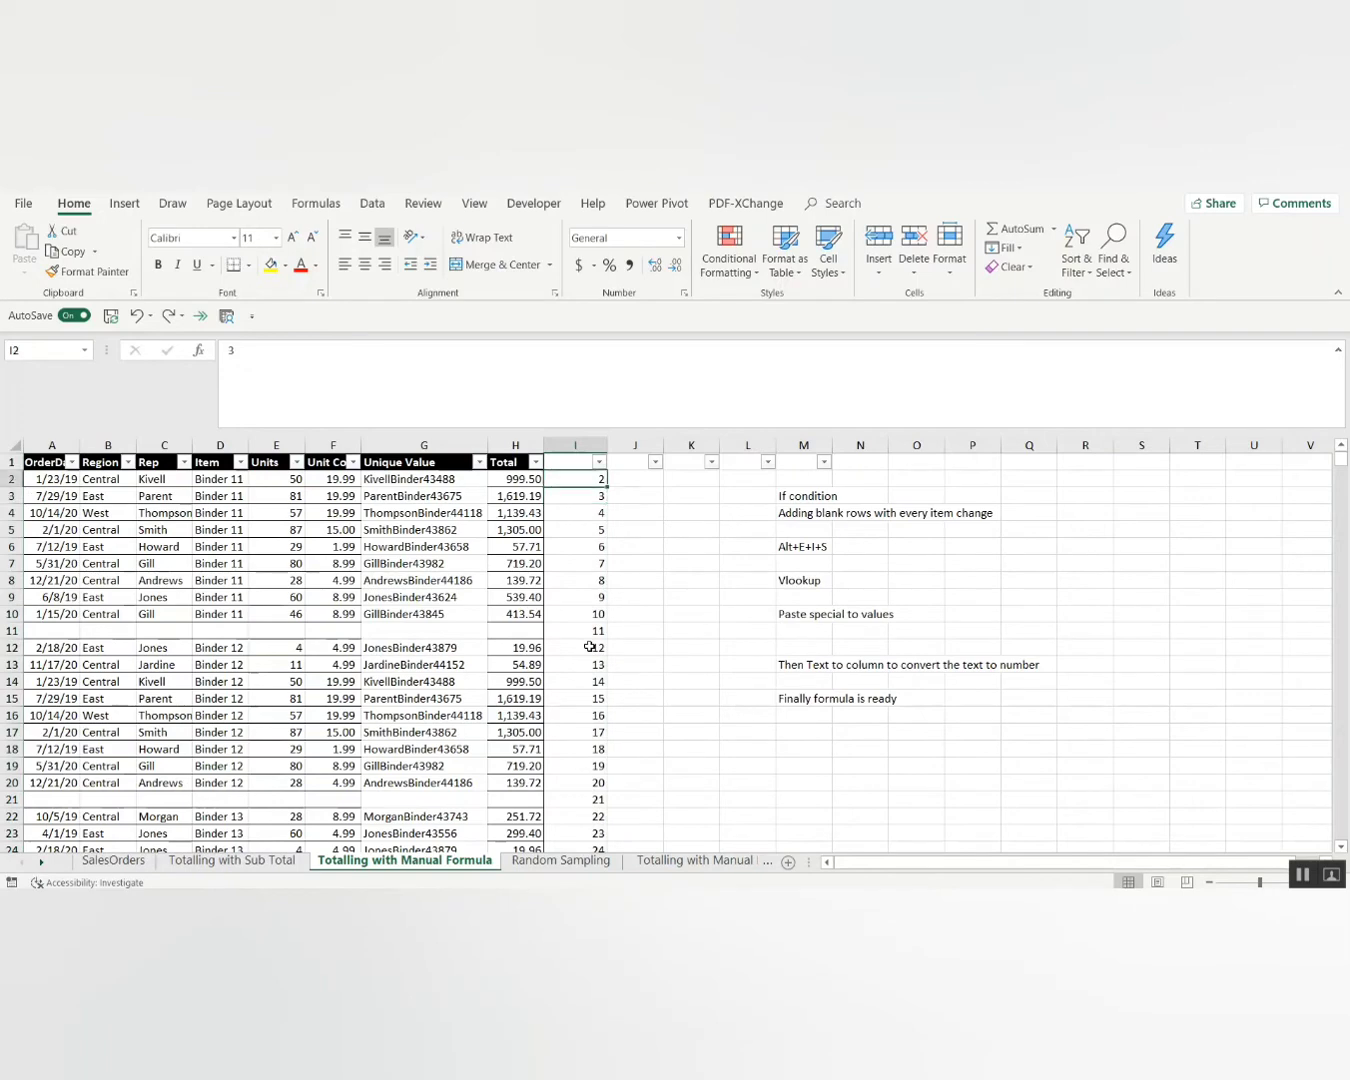
key(Up)
key(Down)
key(Down)
key(Down)
key(Down)
key(Down)
key(Down)
key(Down)
key(Down)
key(Down)
key(Down)
key(Down)
key(Down)
key(Down)
key(Down)
key(Down)
key(Down)
key(Down)
key(Down)
key(Down)
key(Down)
key(Down)
key(Down)
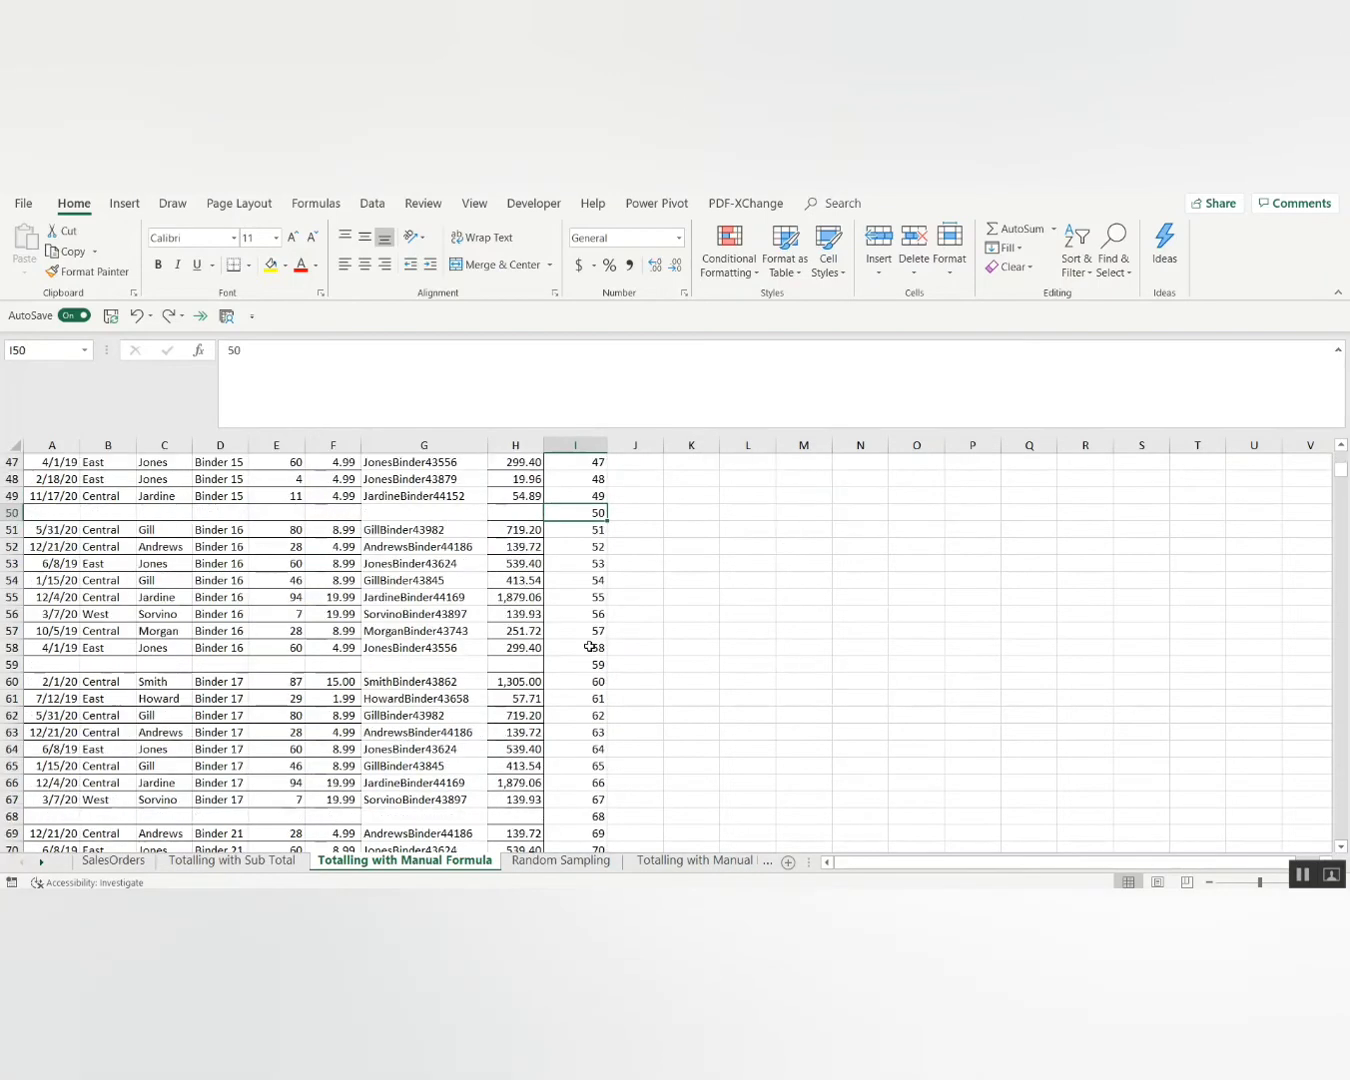
key(ctrl+Down)
key(Down)
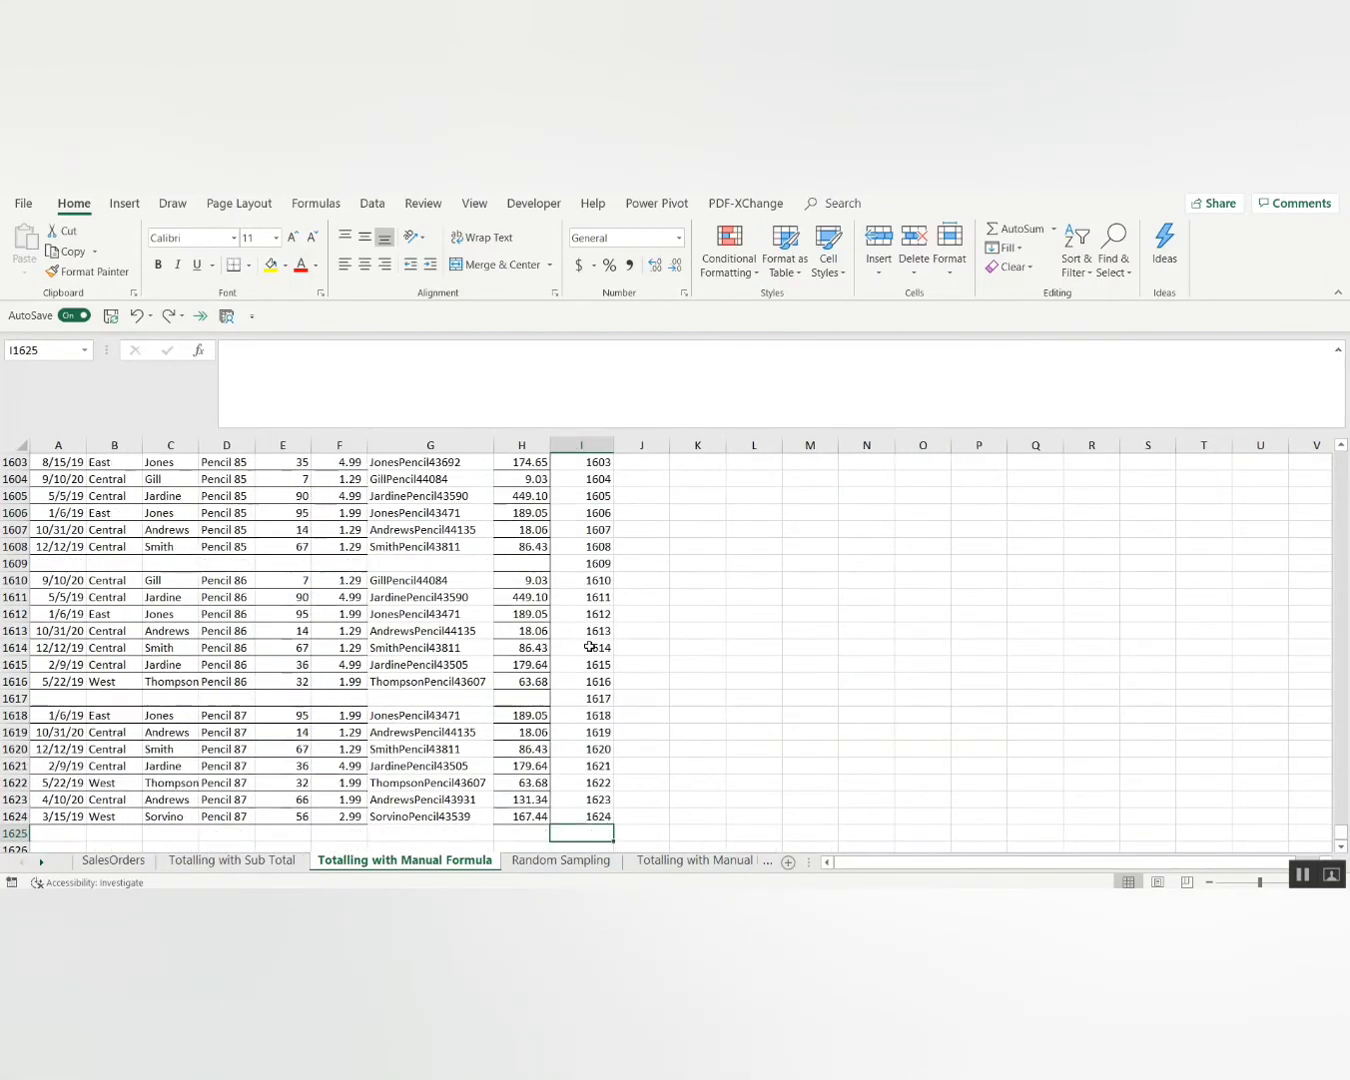
key(Up)
key(ctrl+Up)
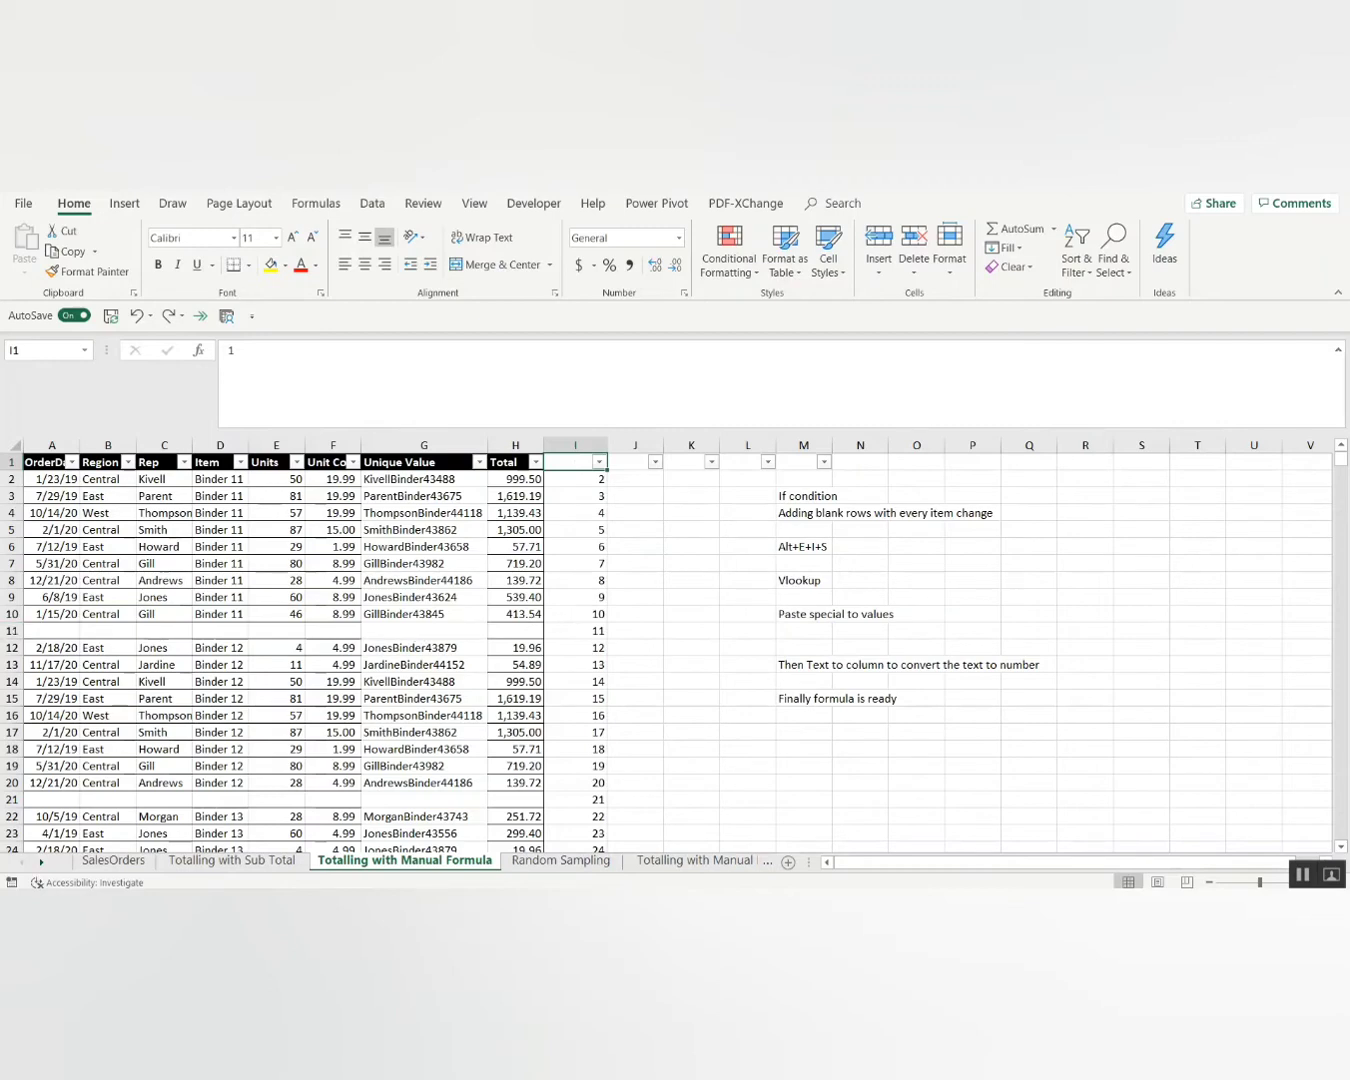
Filter the Total column to show only (Blanks) separator rows.
click(588, 800)
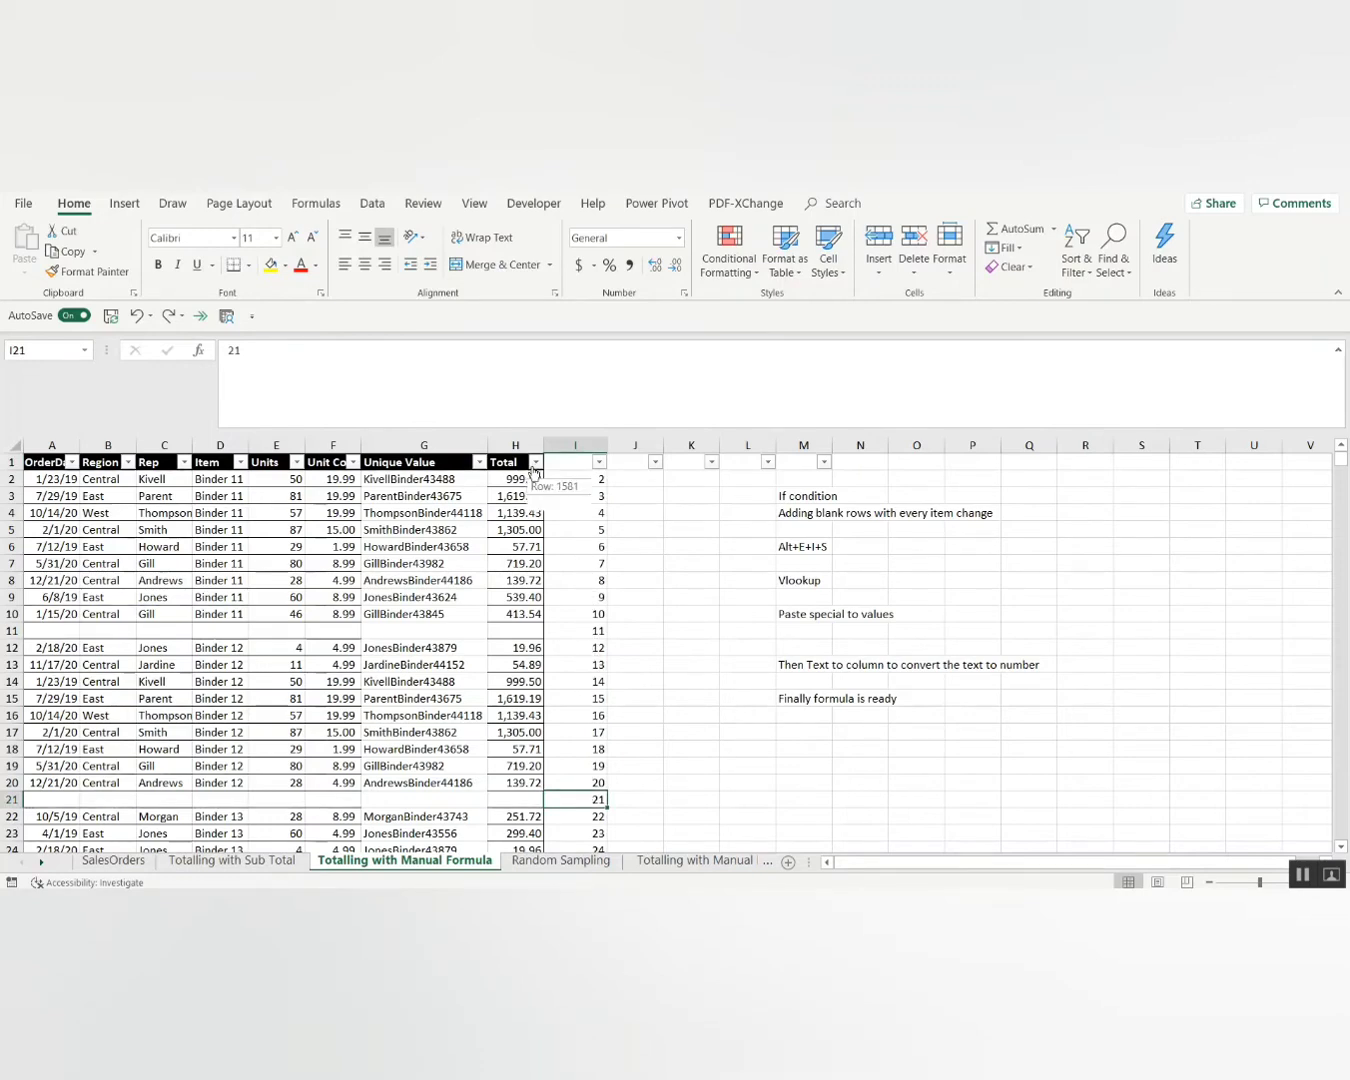
click(589, 628)
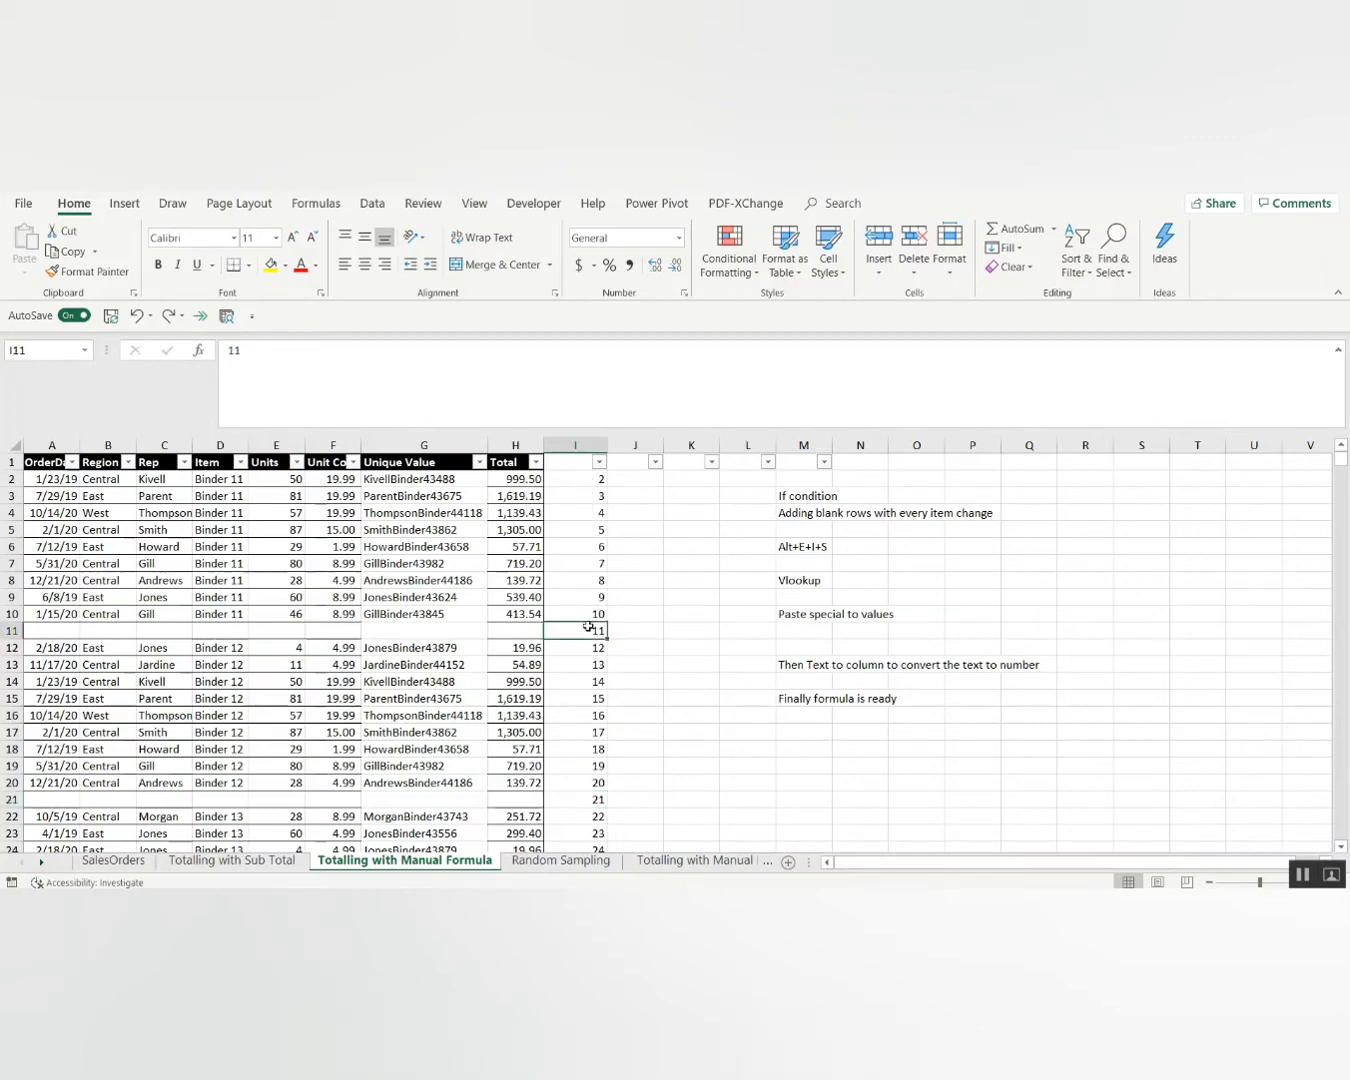
key(Left)
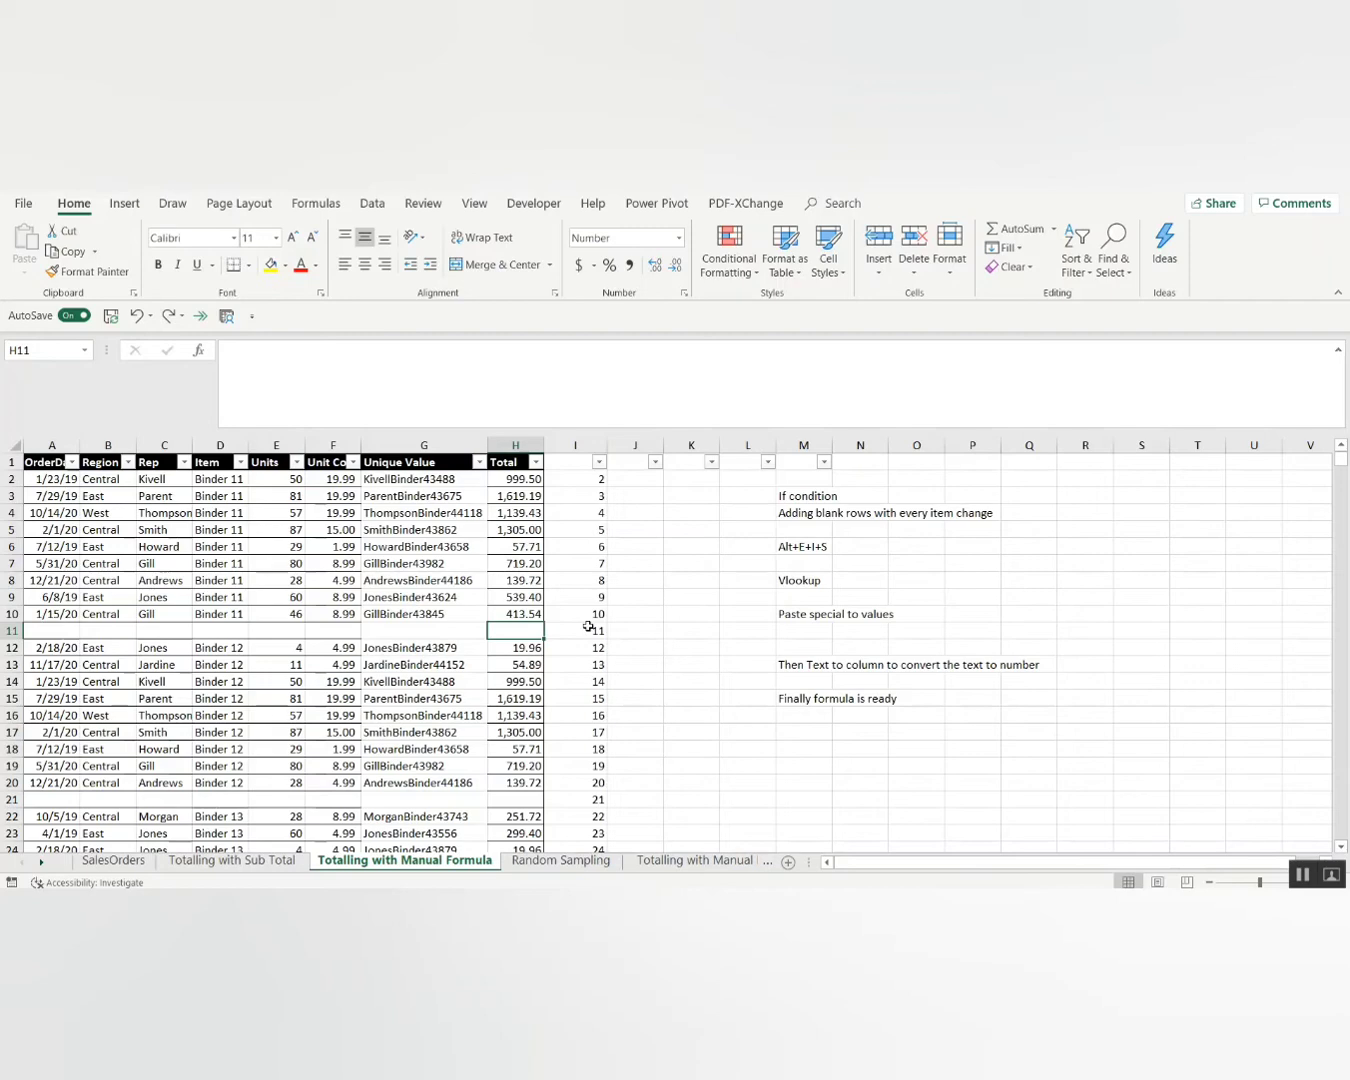
key(ctrl+Up)
key(ctrl+Up)
key(alt+Down)
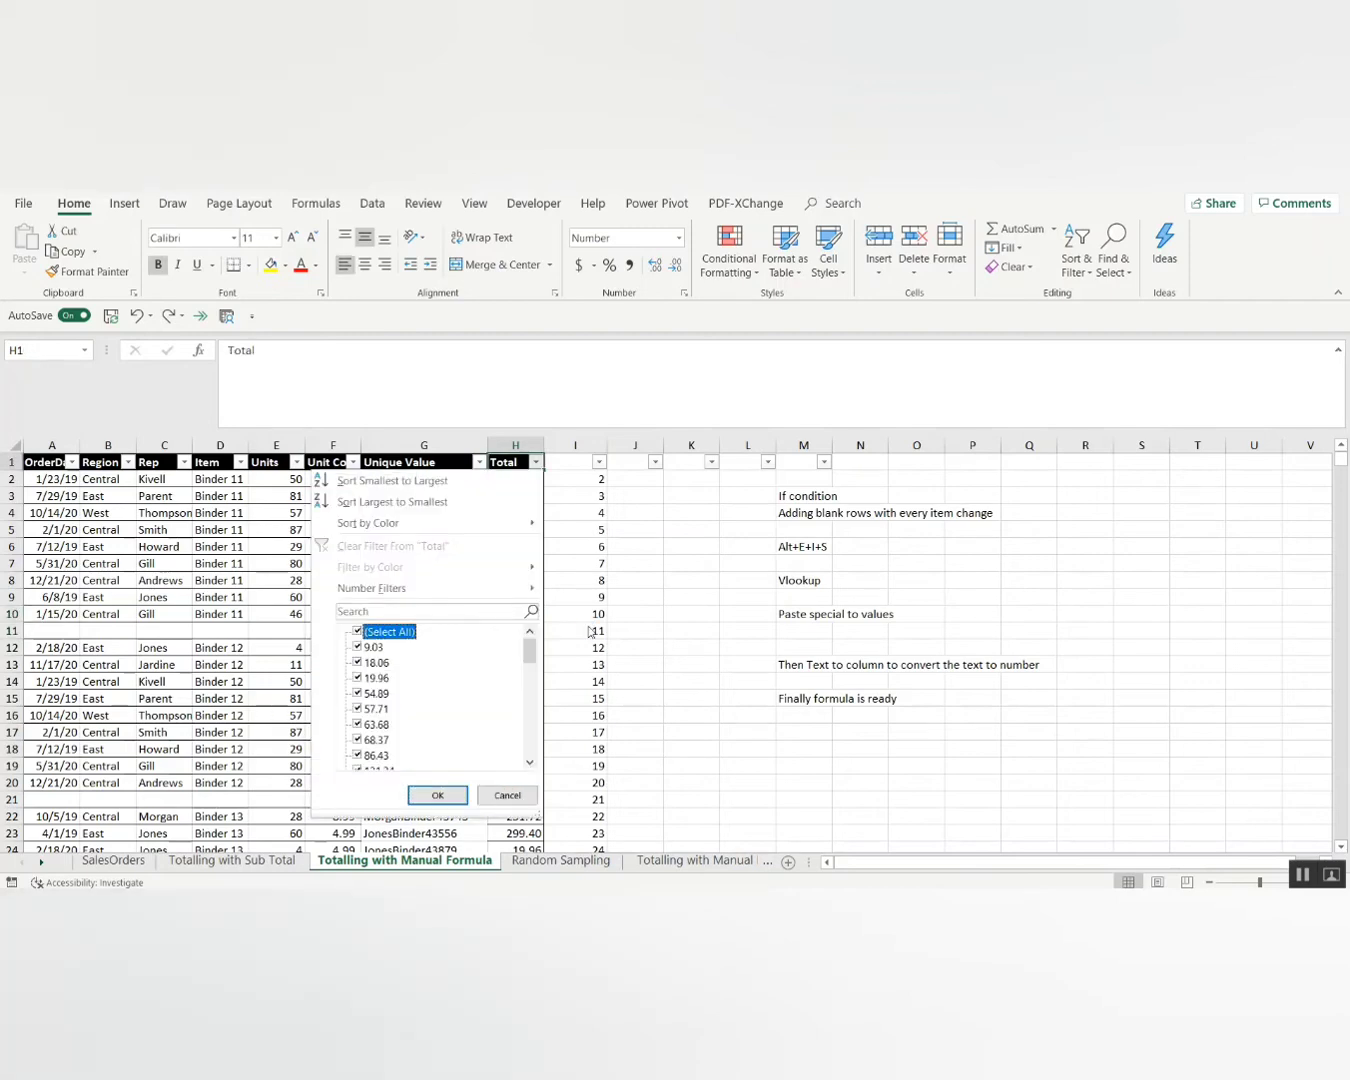
key(space)
key(Page_Down)
key(Page_Down)
key(Page_Down)
key(Page_Down)
key(Page_Down)
key(Page_Down)
key(space)
key(Return)
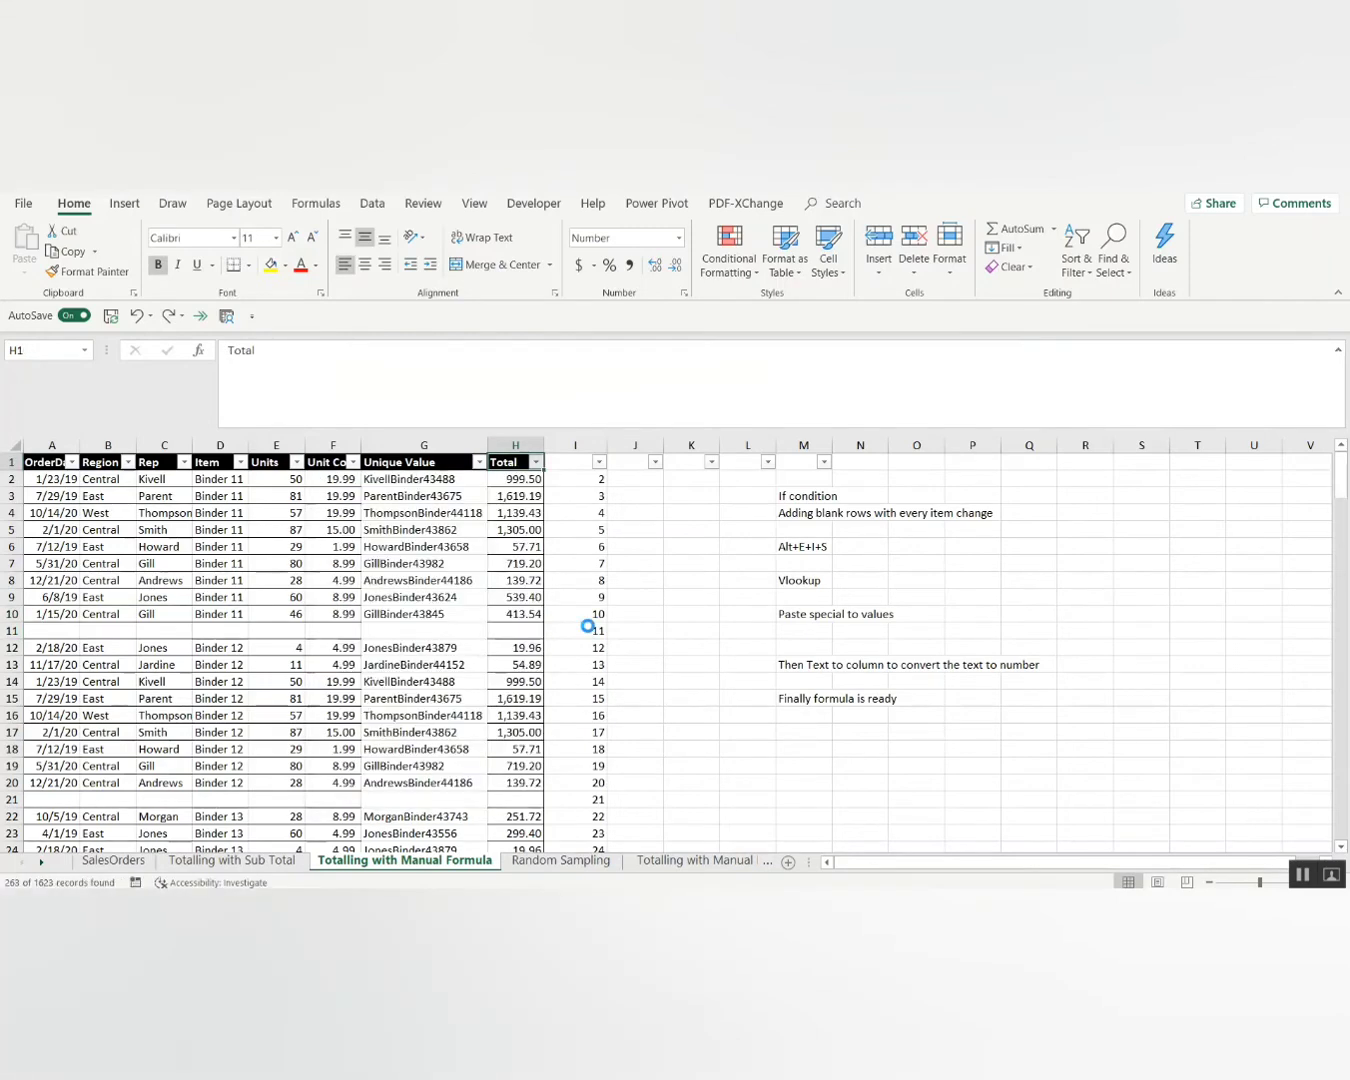
Select the visible row numbers I11 through I1617 and copy them.
key(Down)
key(Right)
key(ctrl+shift+Down)
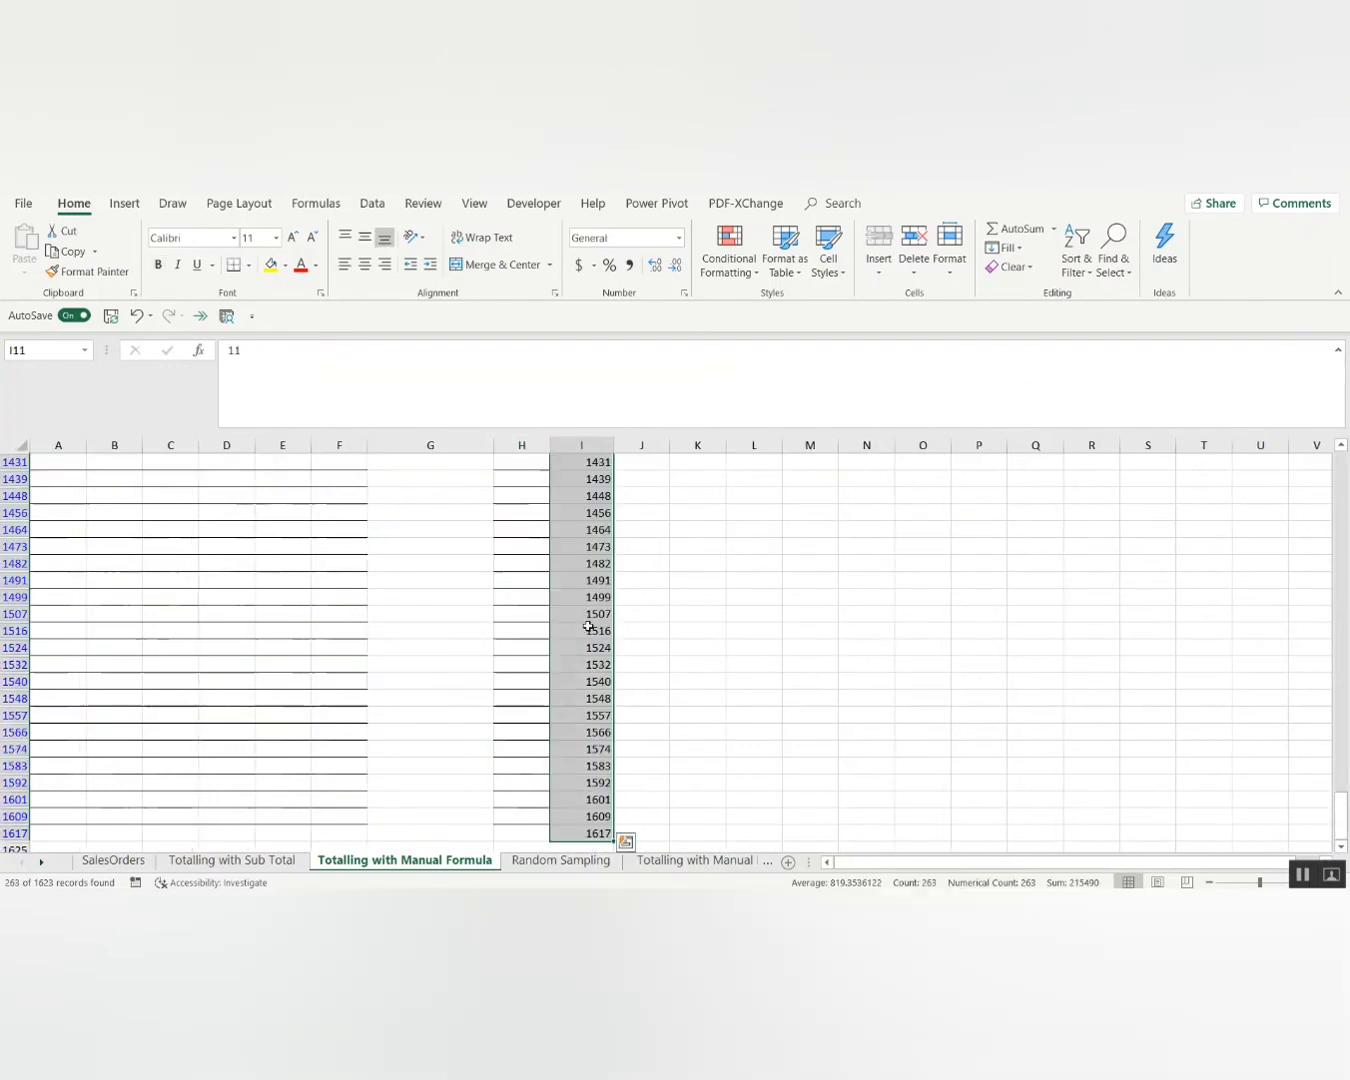
key(ctrl+Up)
key(Left)
key(Right)
key(Down)
key(Left)
key(Right)
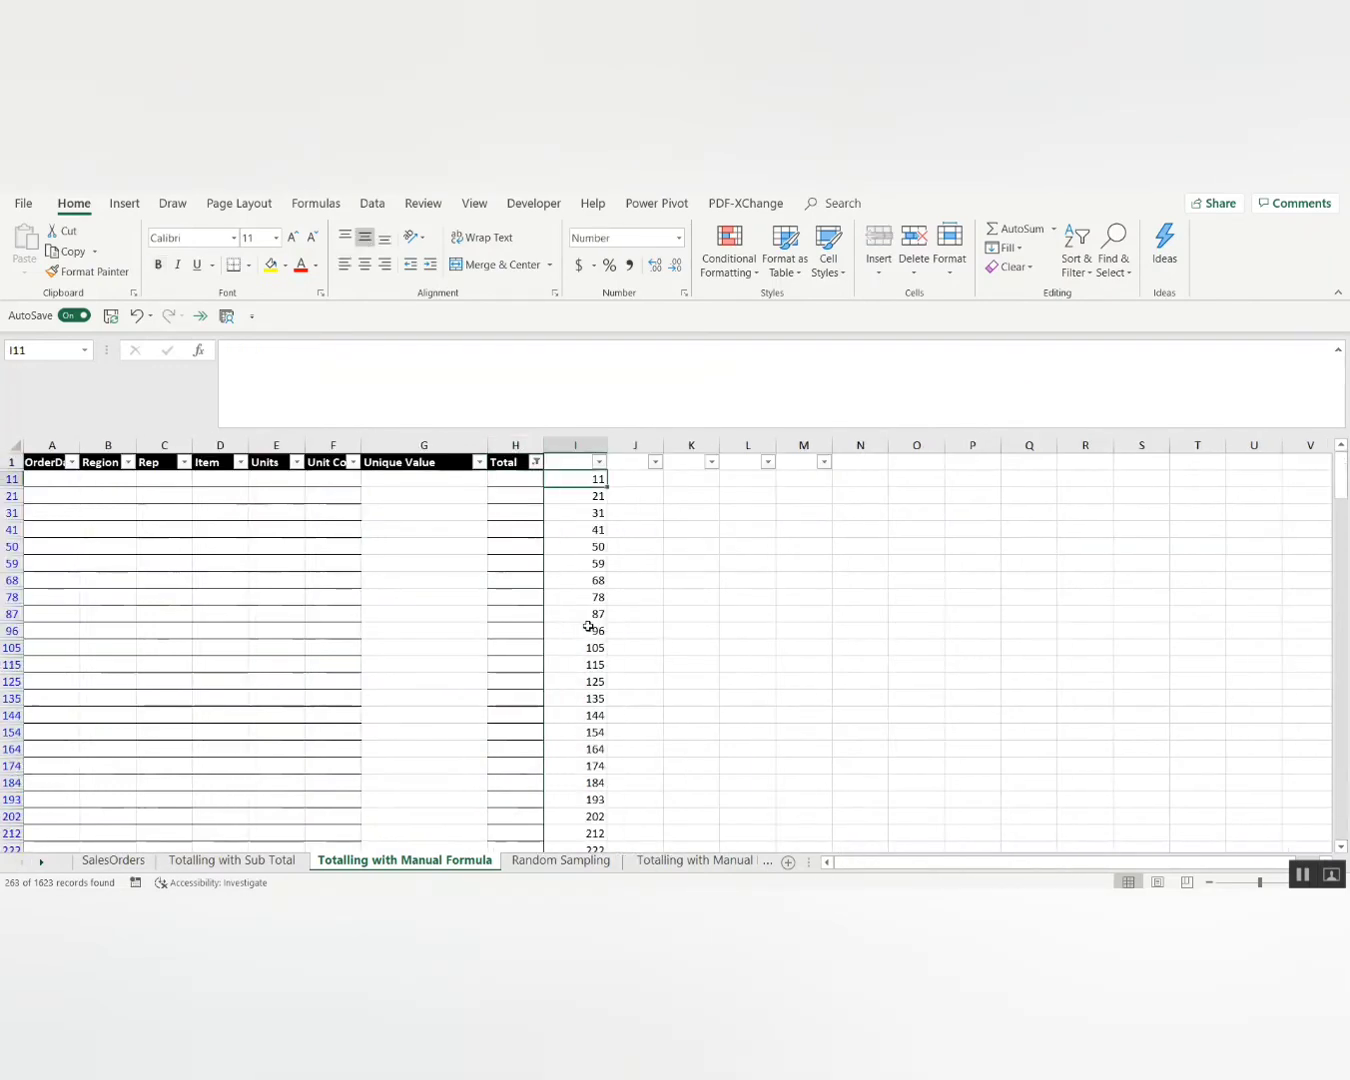
key(Left)
key(Down)
key(Up)
key(Right)
key(ctrl+shift+Down)
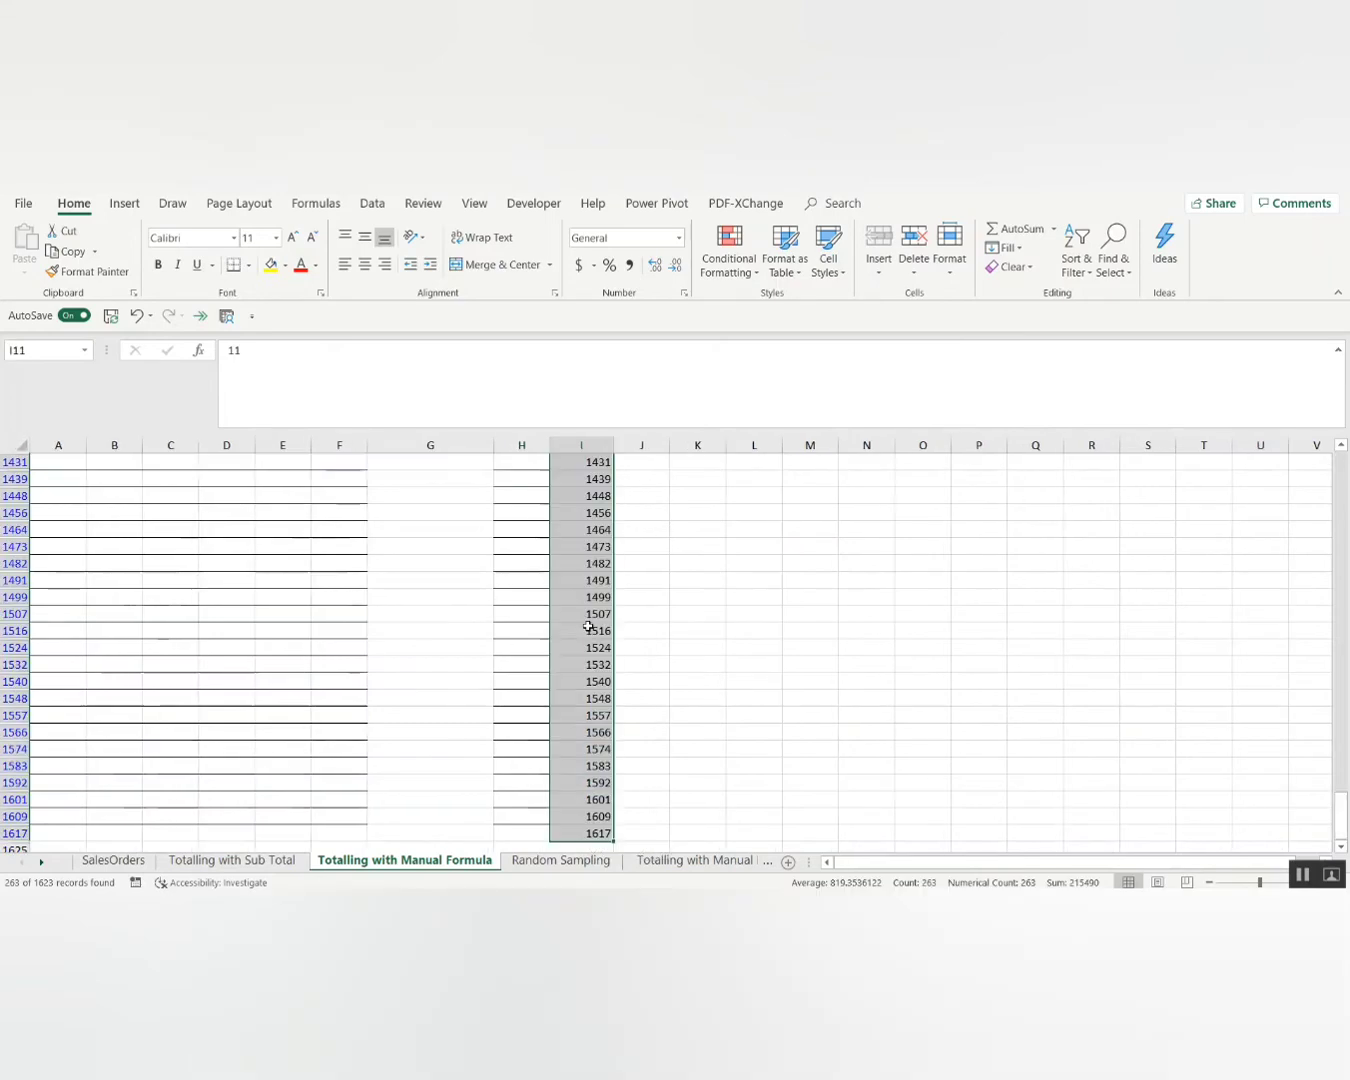
key(ctrl+c)
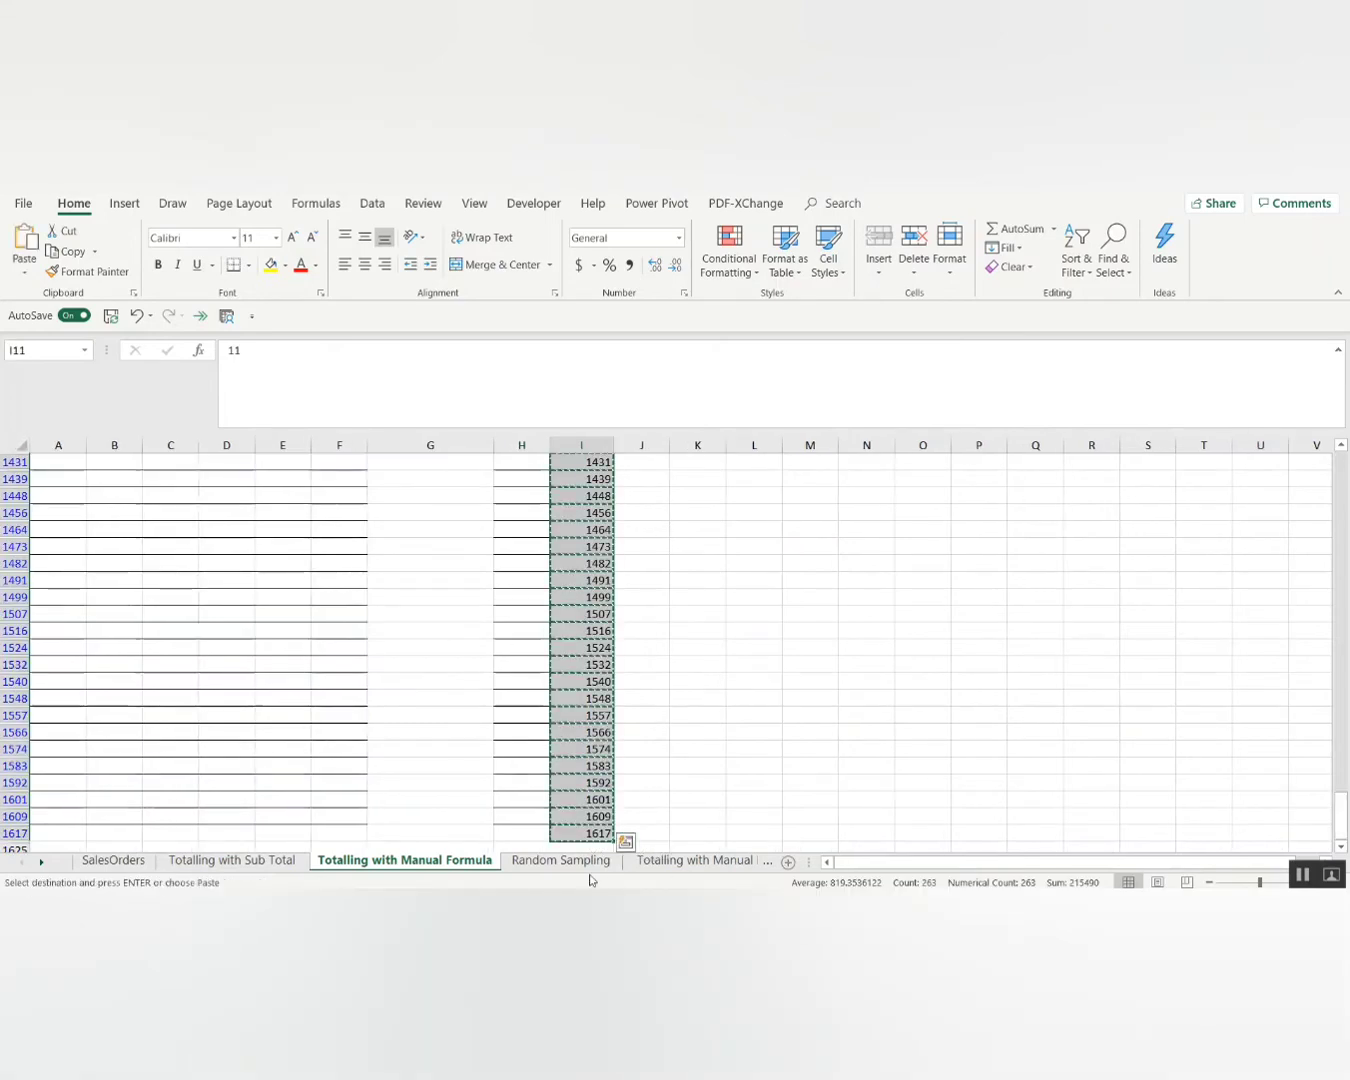
Insert a new worksheet and paste the blank-row numbers into column C.
right_click(472, 861)
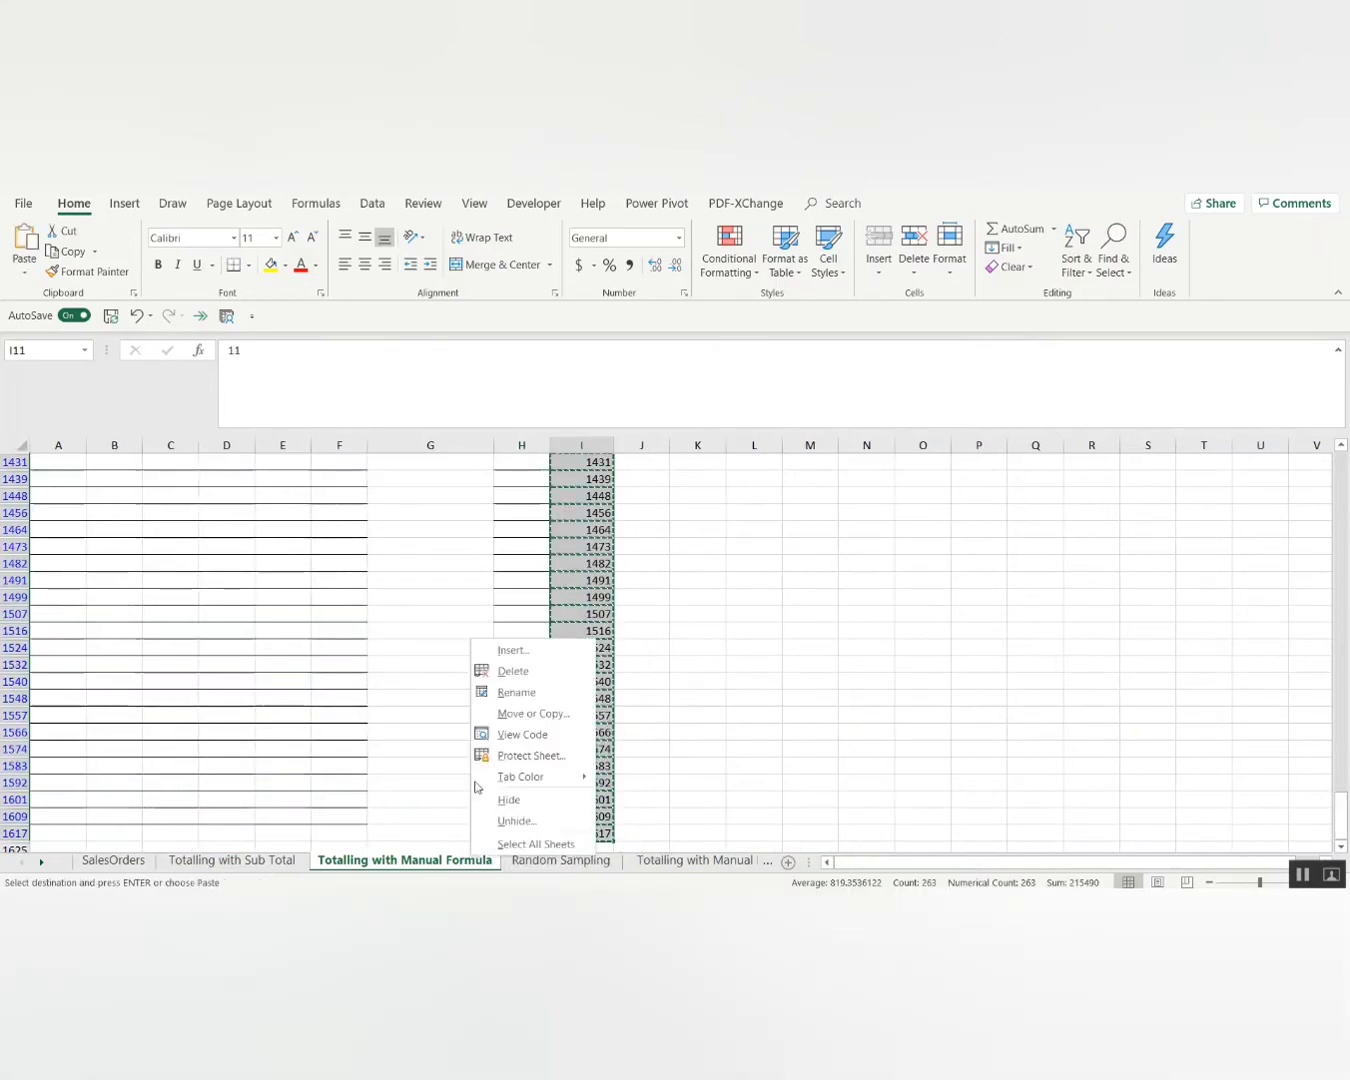
click(529, 648)
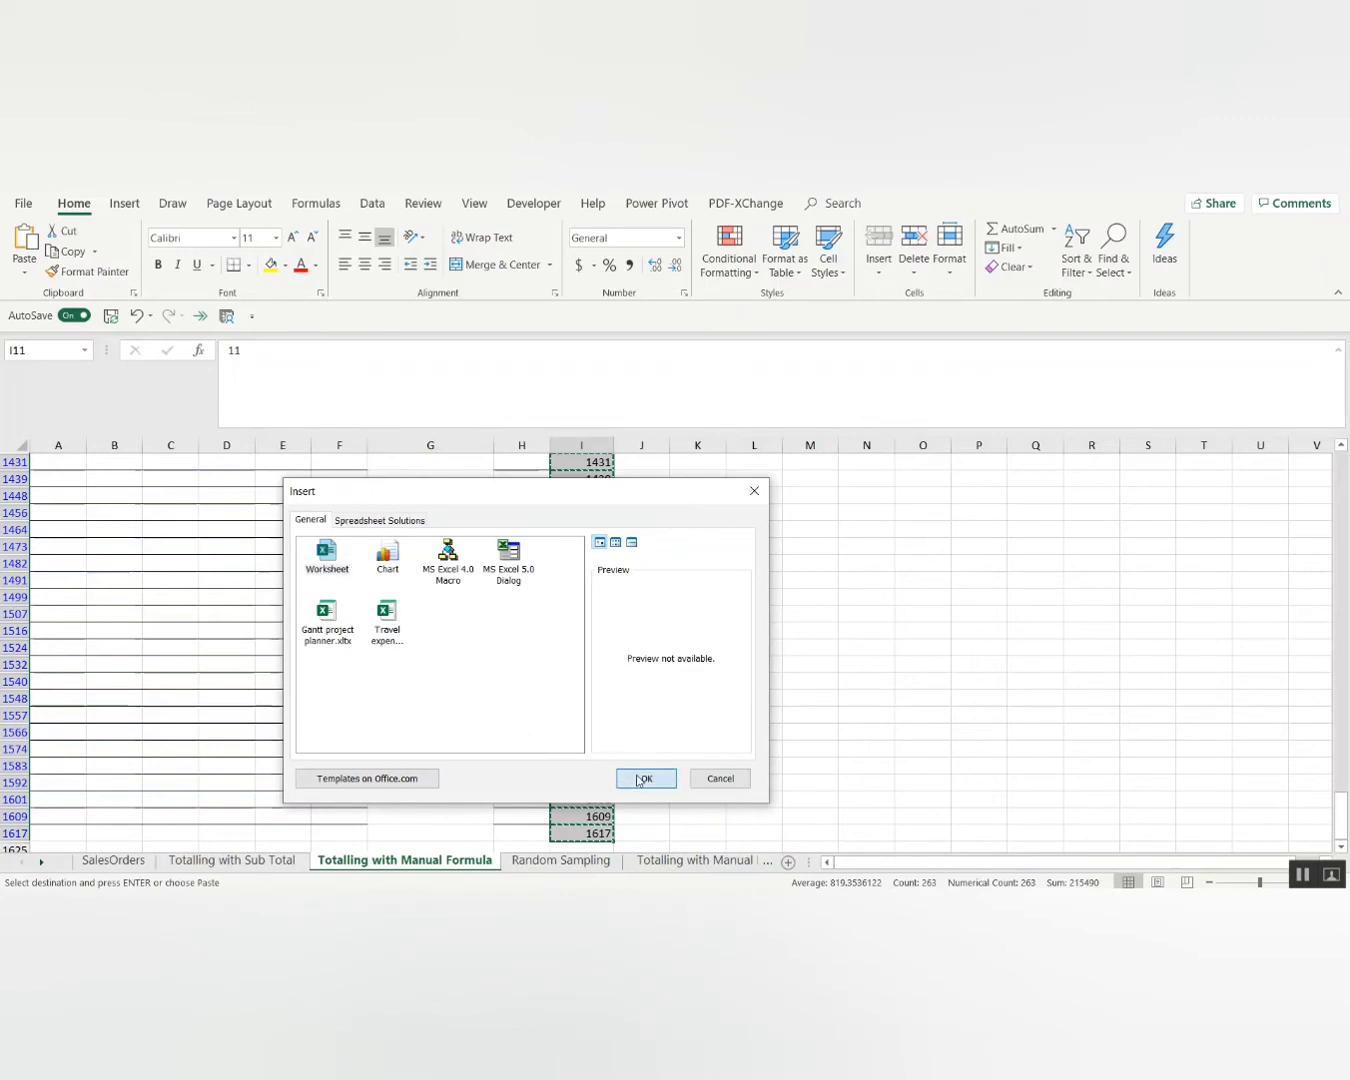
click(643, 778)
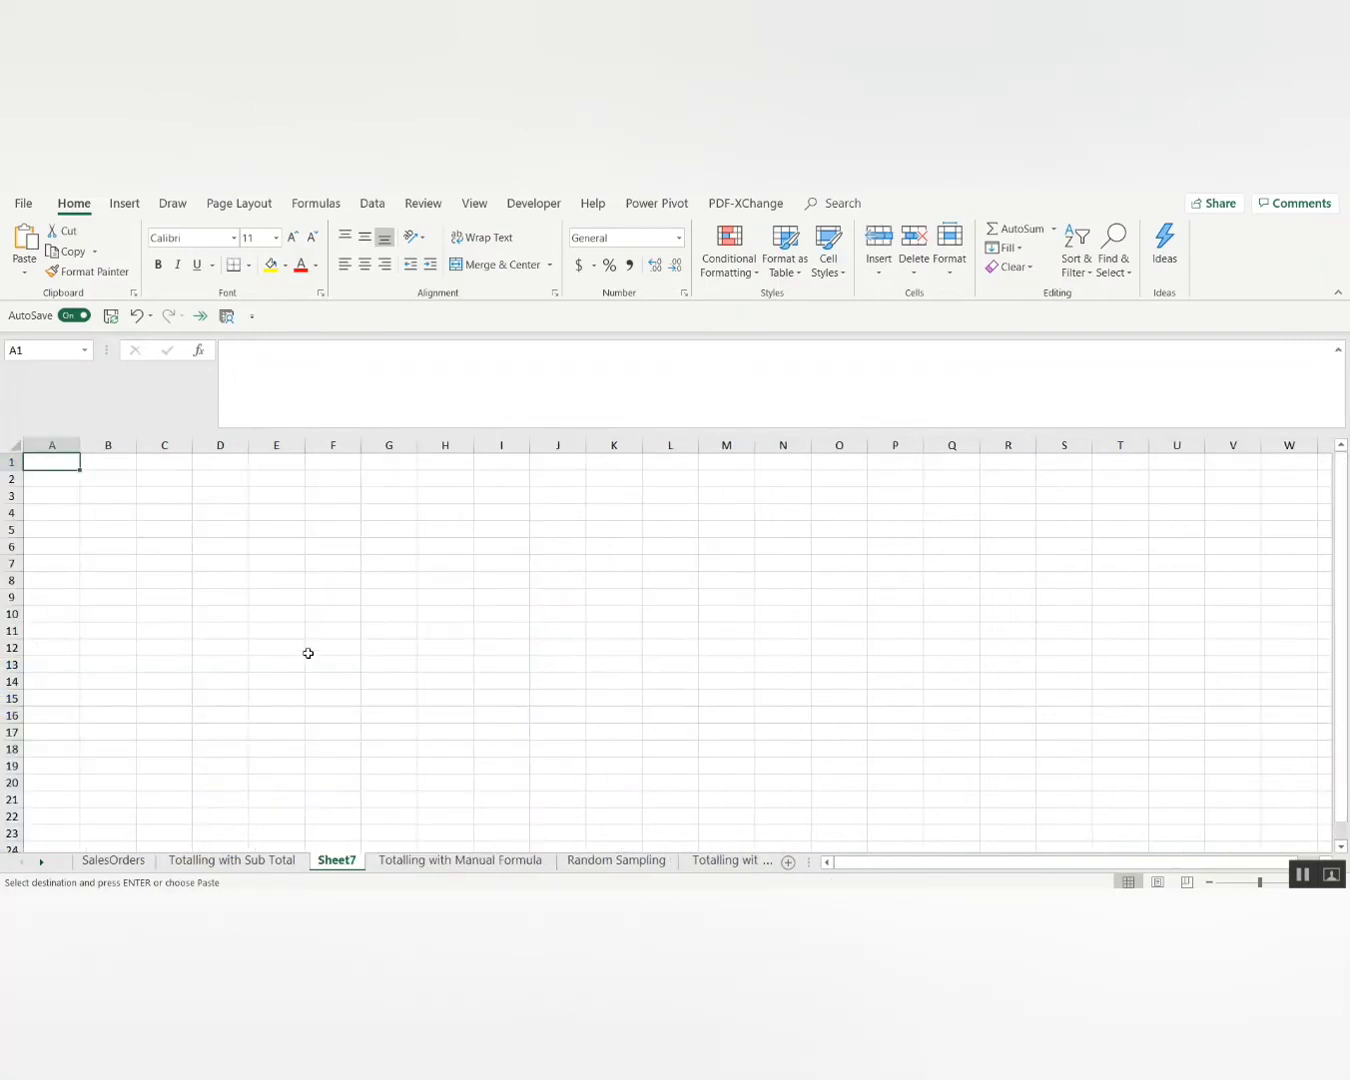
key(ctrl+v)
key(ctrl+z)
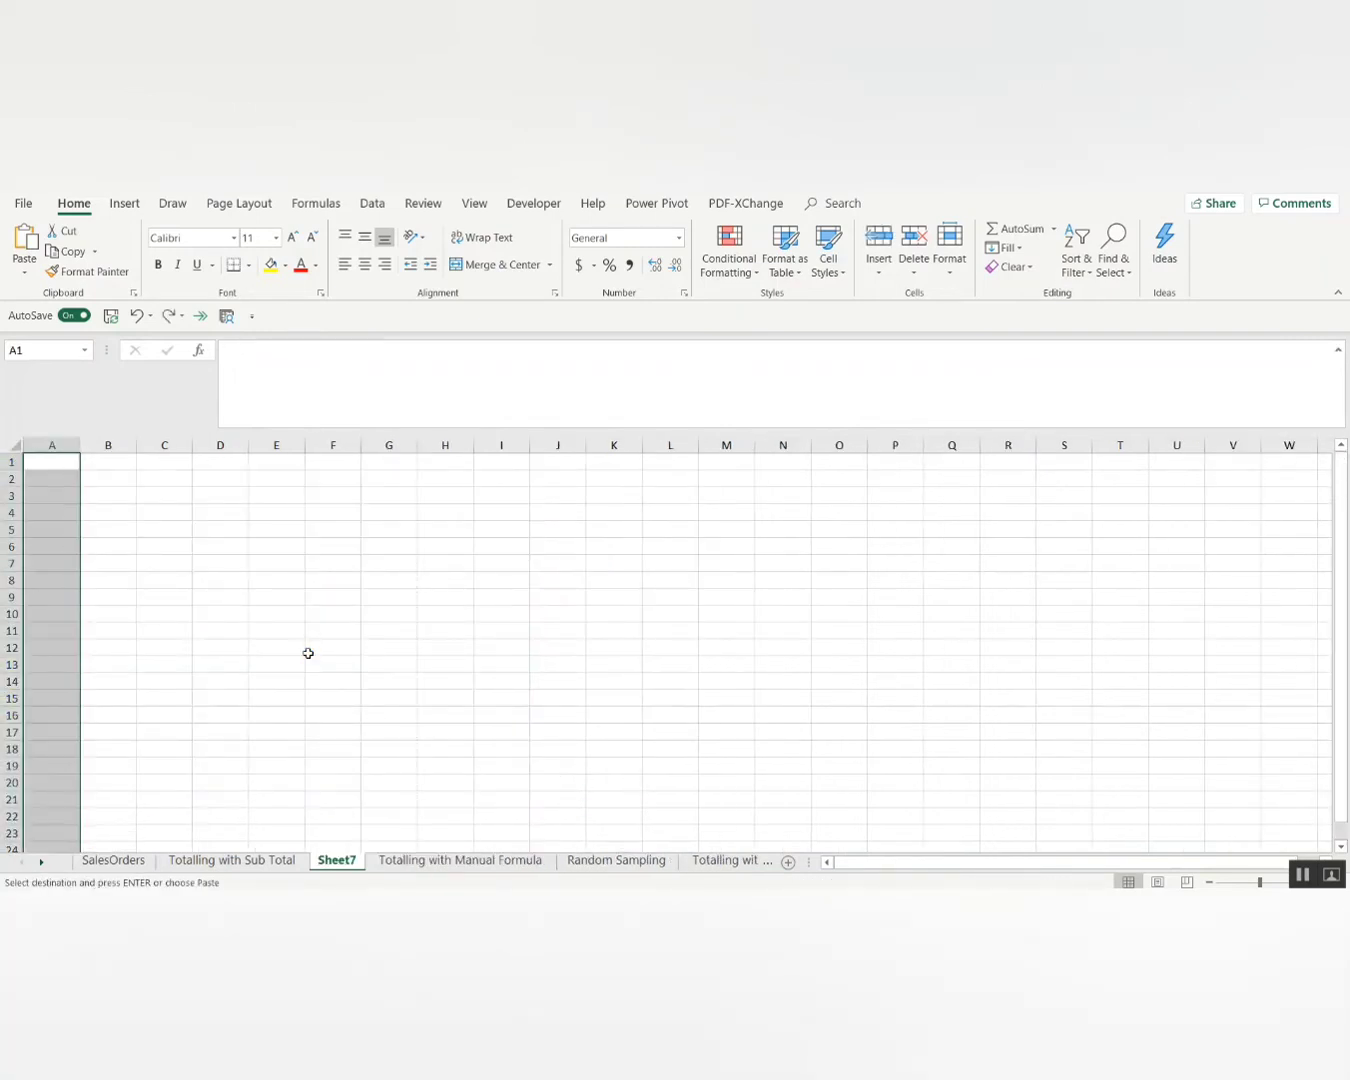
key(Right)
key(Right)
key(ctrl+v)
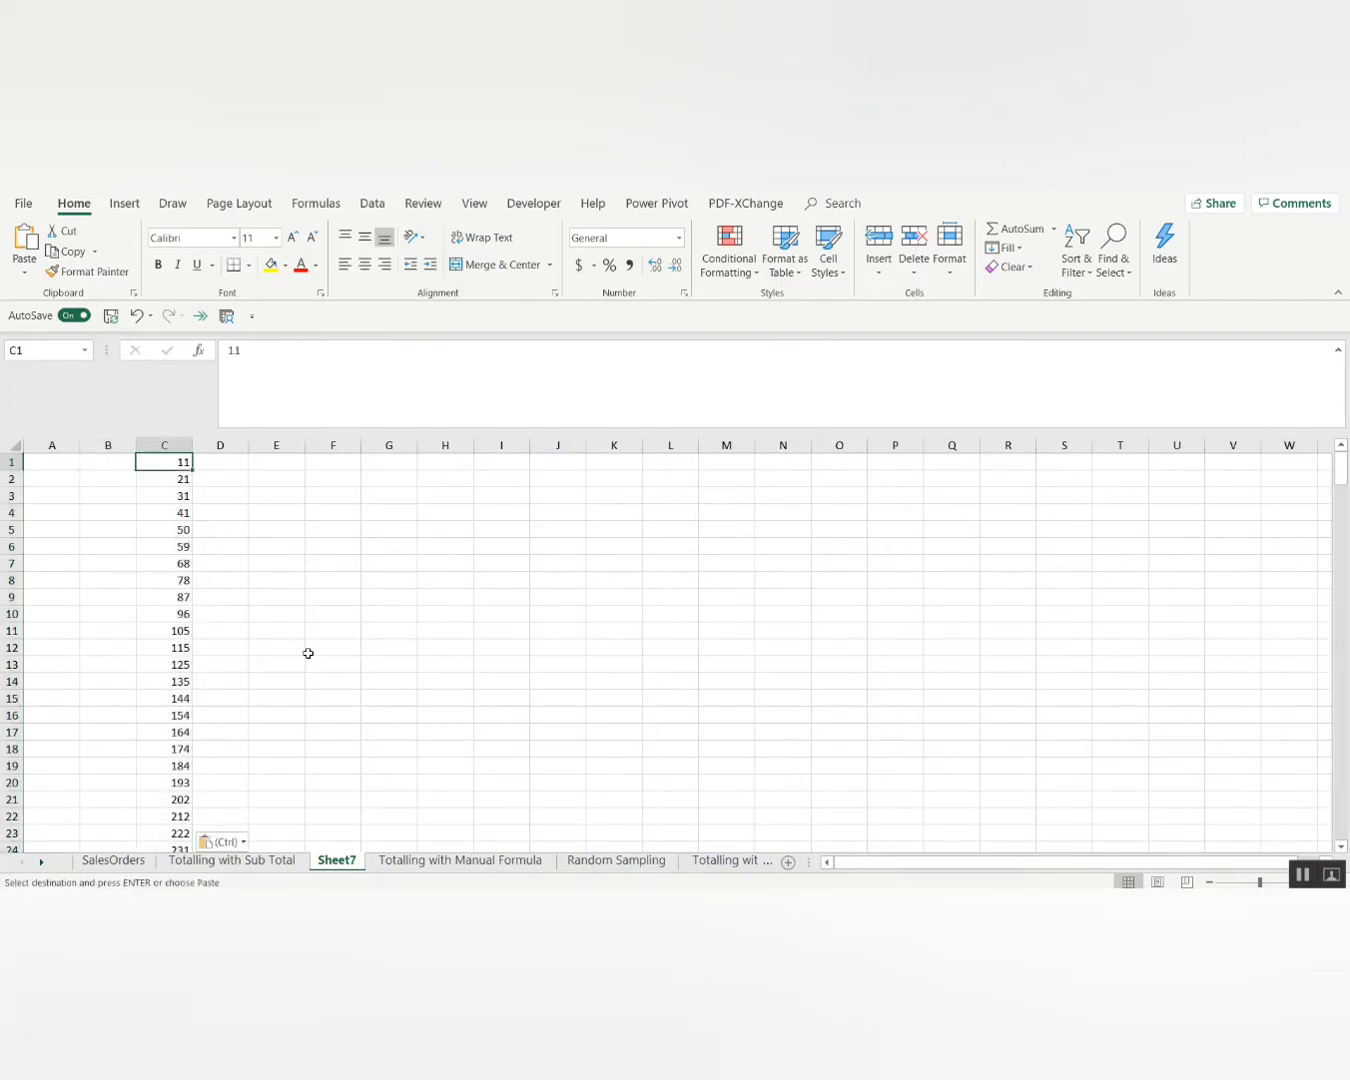
Insert a row above the numbers and head column C 'Total Rows'.
key(shift+space)
key(ctrl+shift+equal)
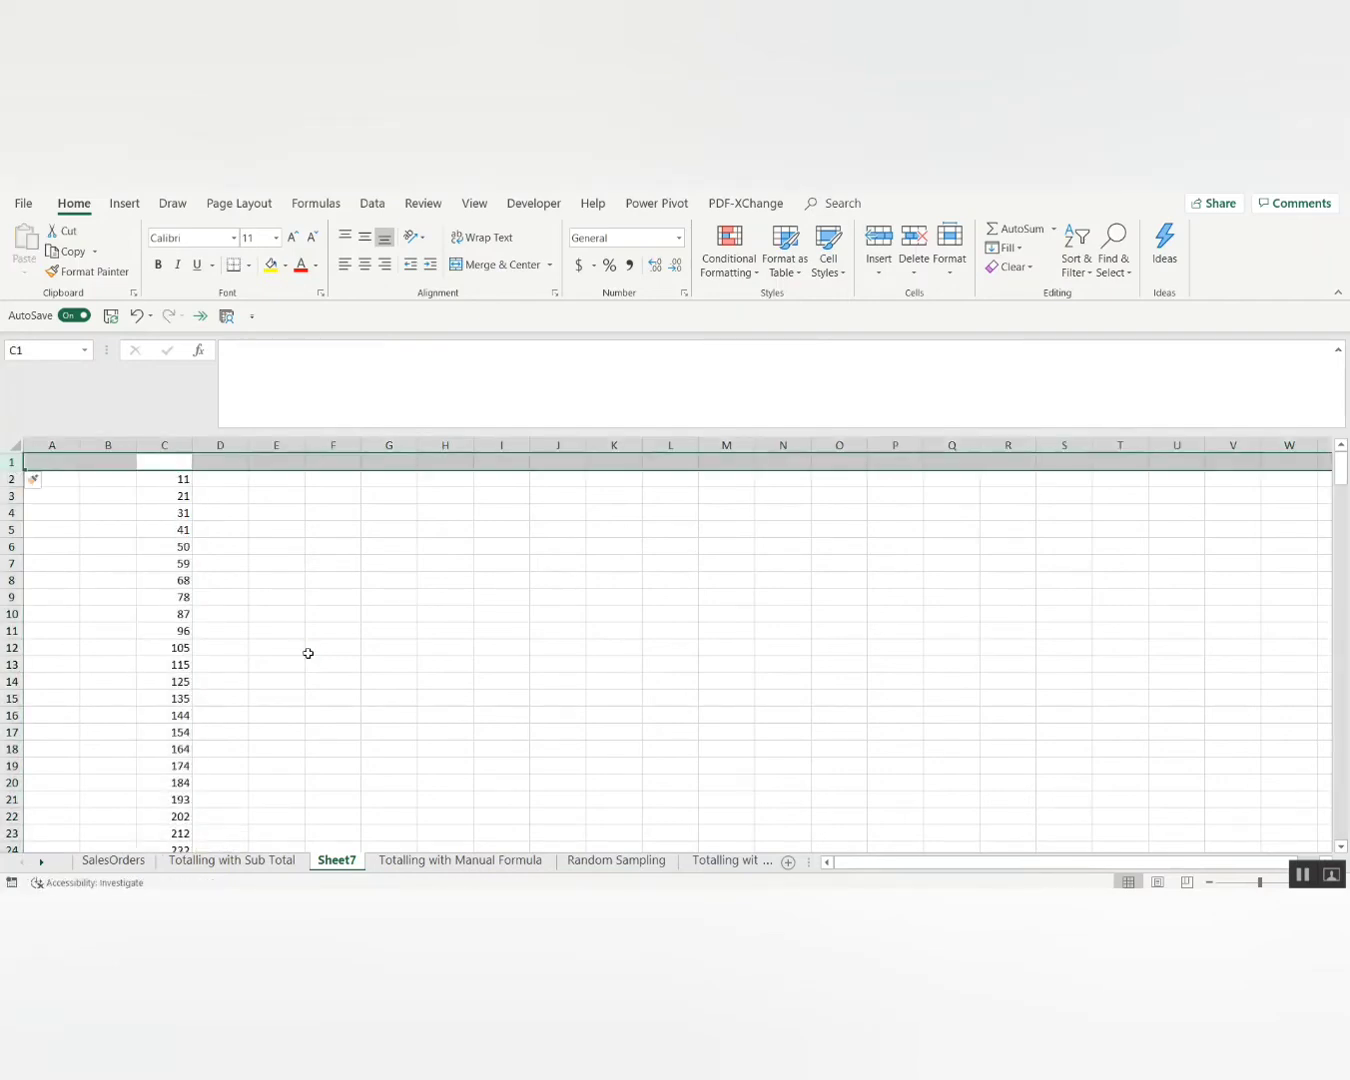
text(Total)
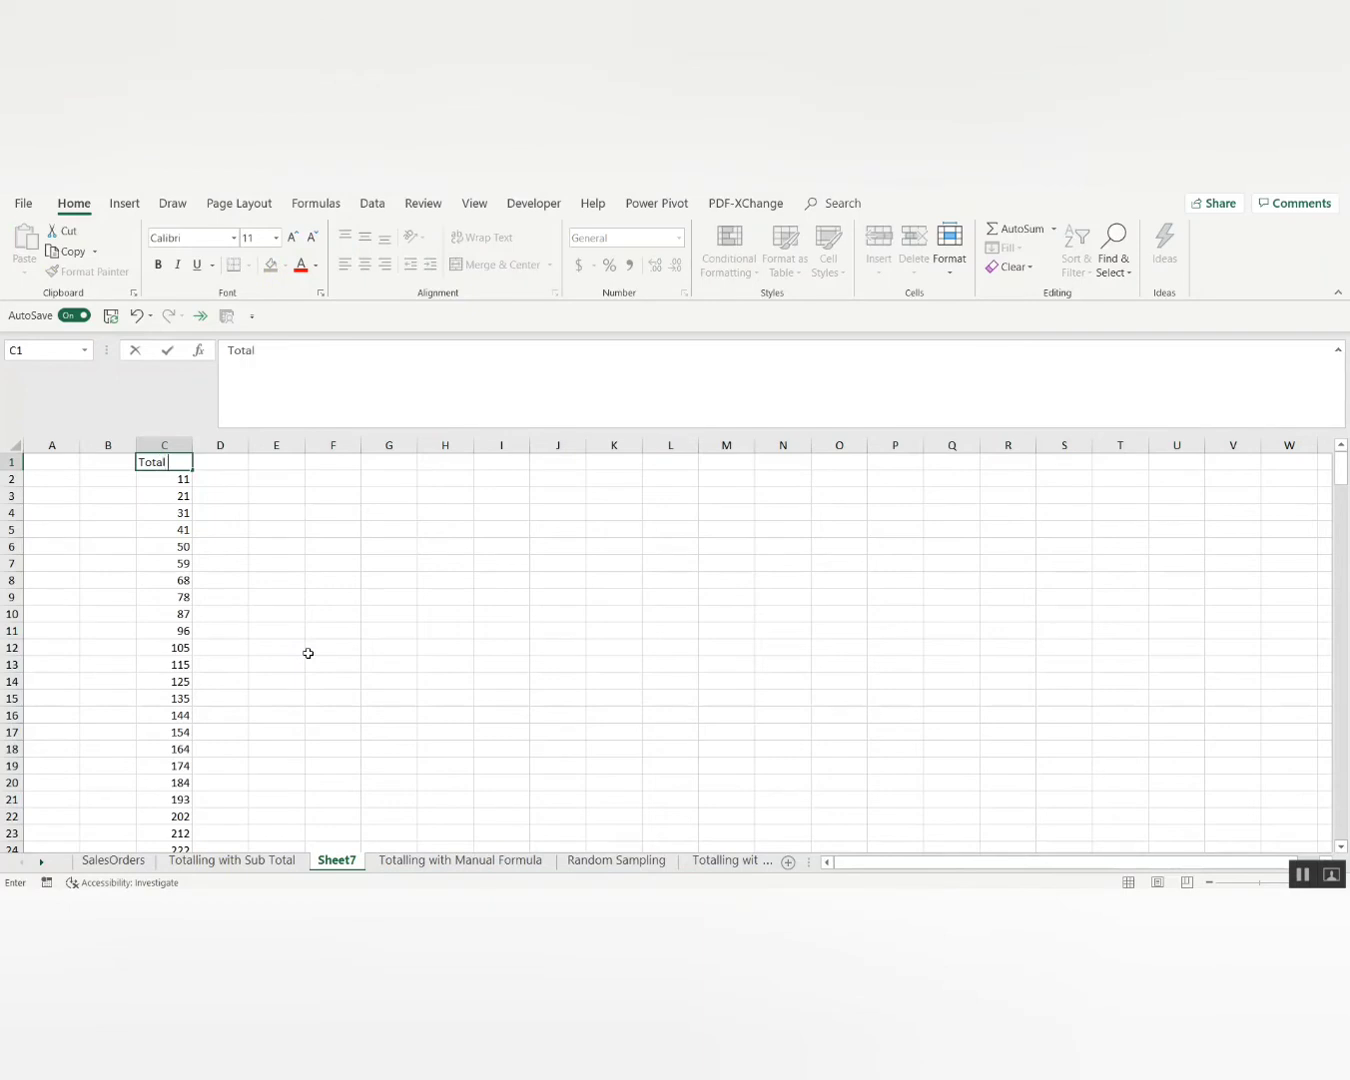
text( Rows)
key(Return)
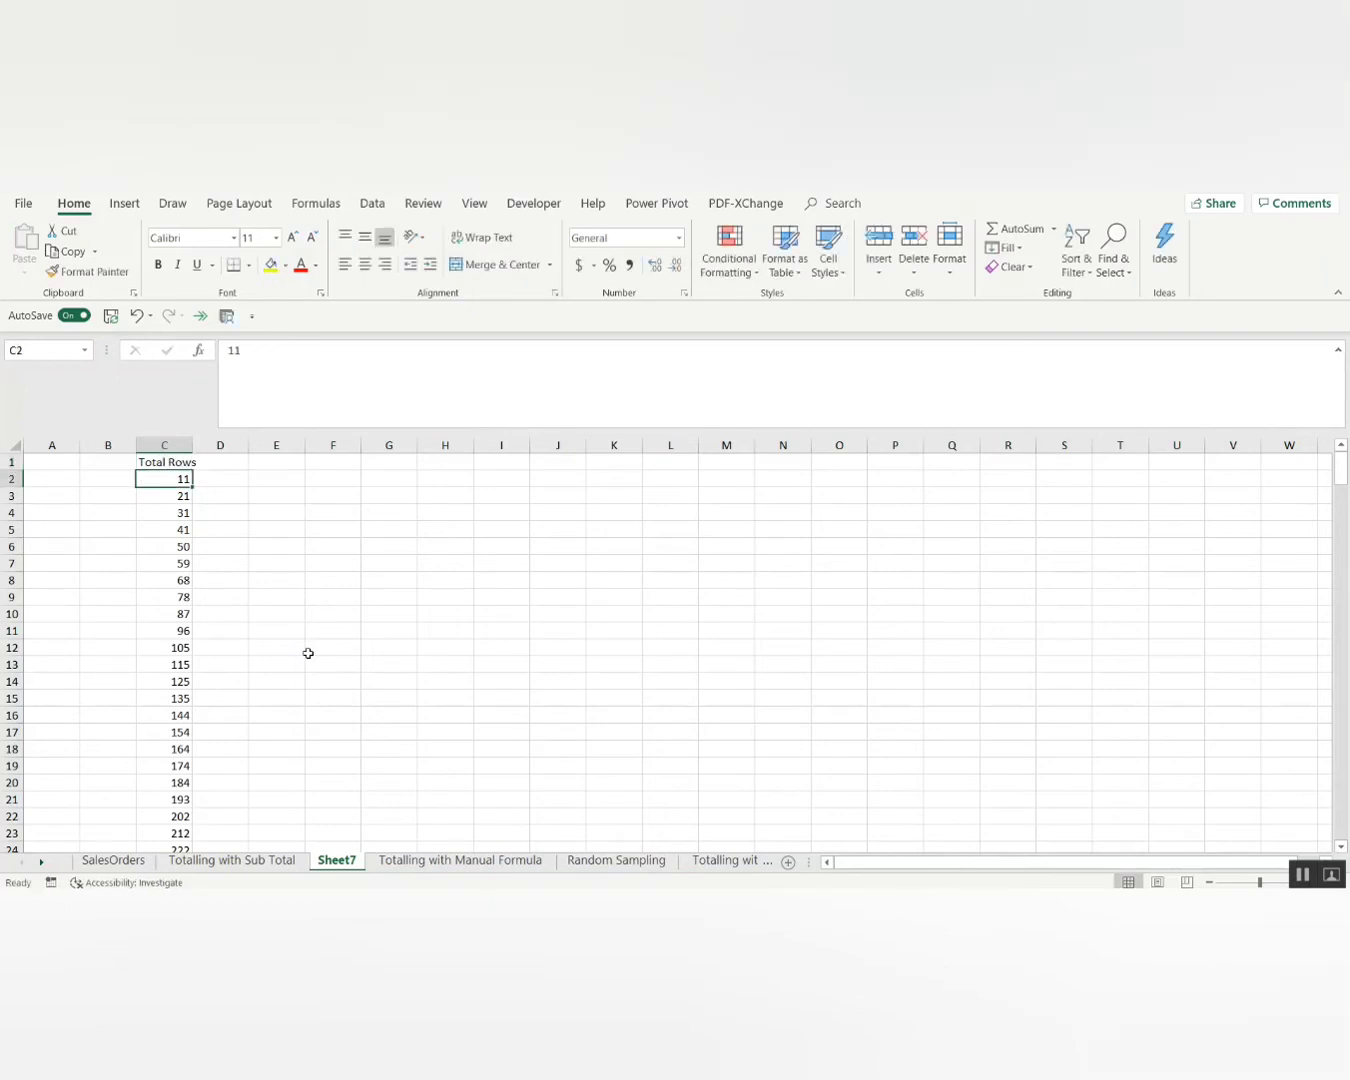
key(Up)
key(Down)
key(Down)
key(Up)
key(Up)
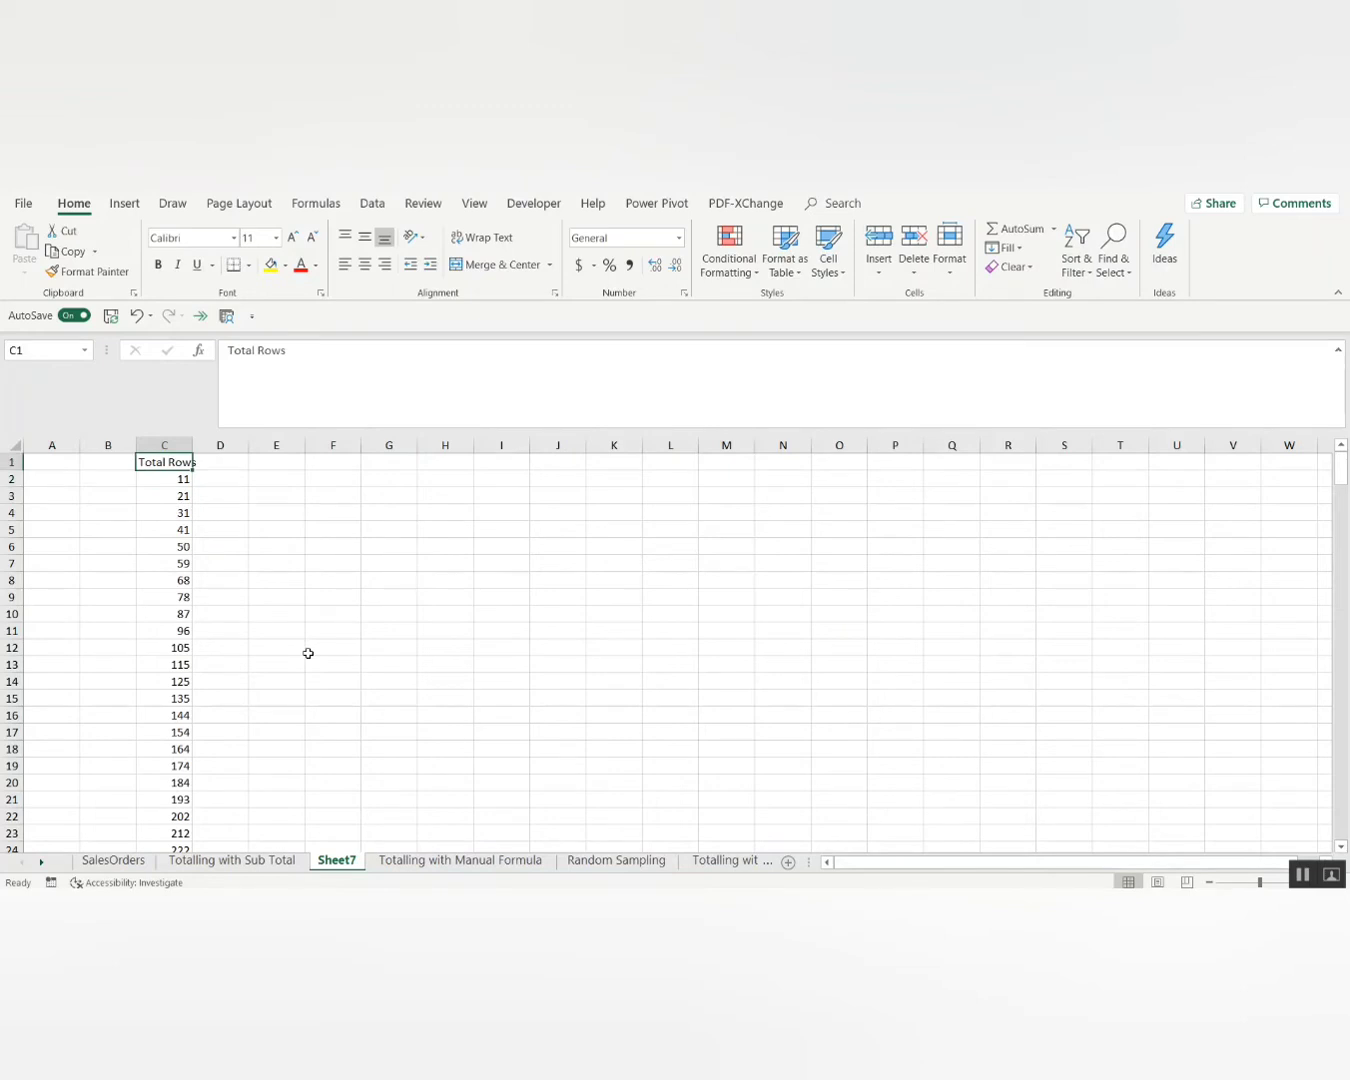
Add the headers Beginning in A1 and Ending in B1.
key(Left)
key(Left)
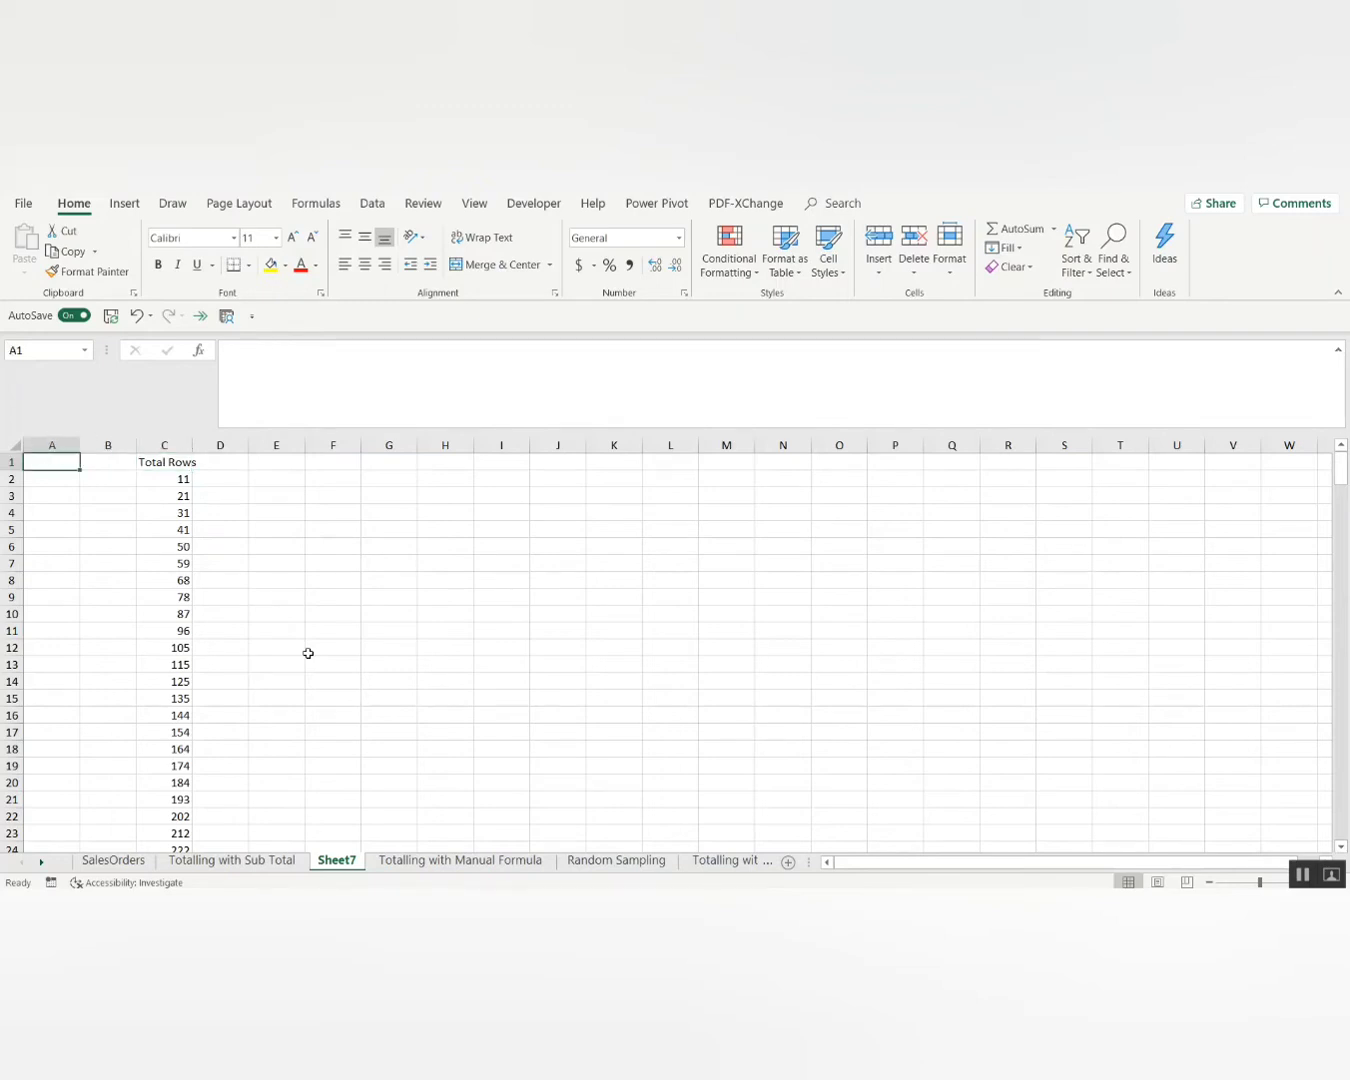
text(Begini)
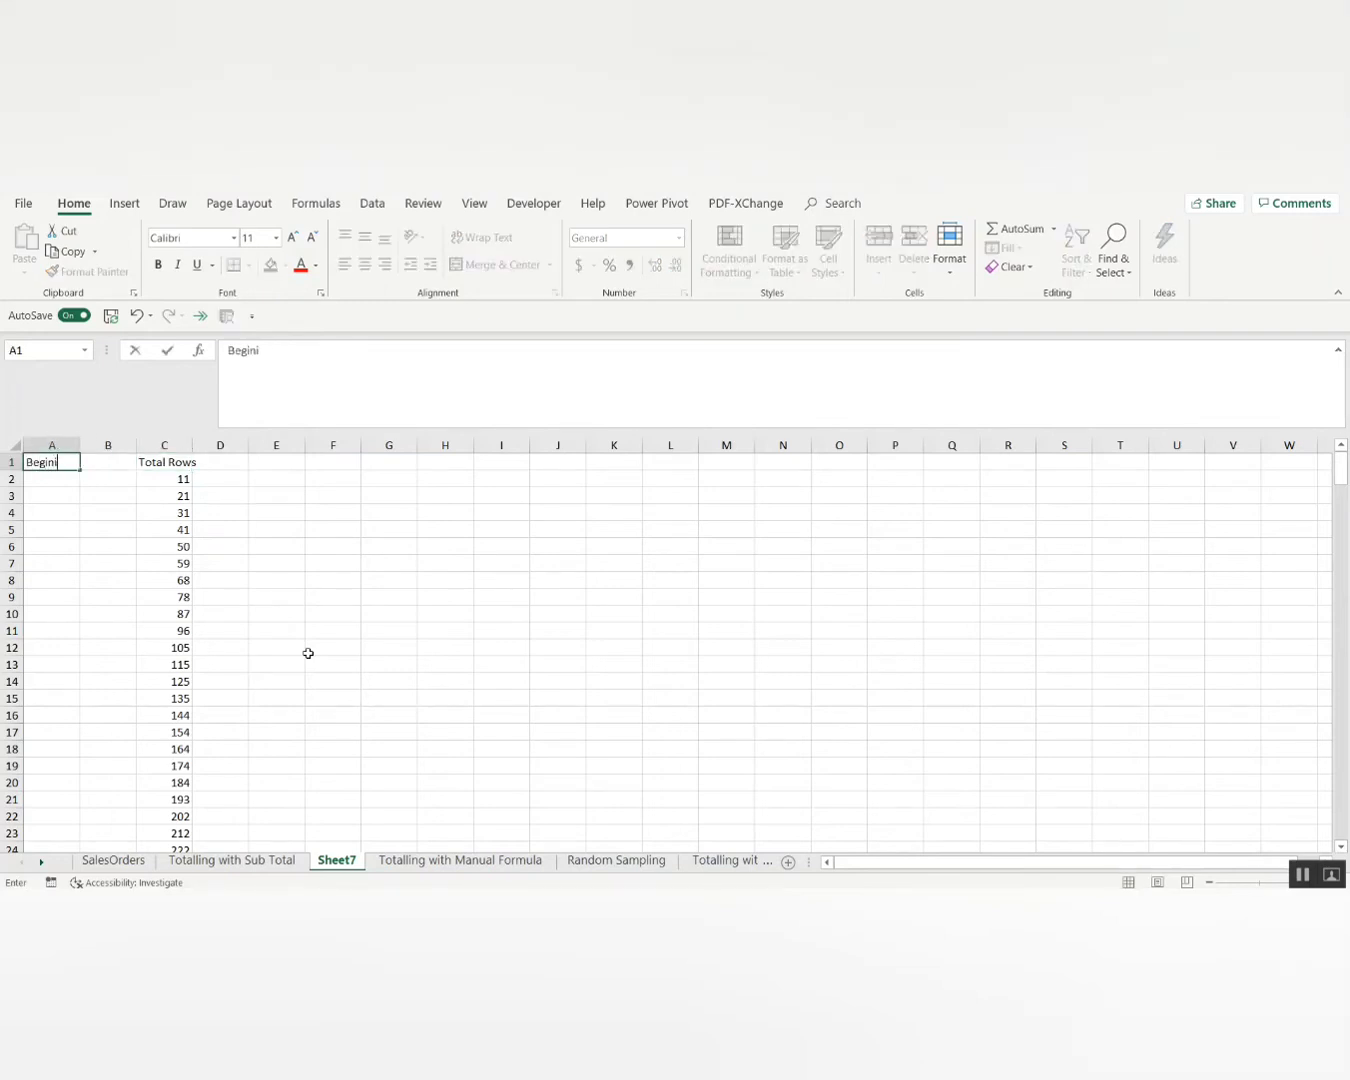
key(BackSpace)
text(ning)
key(Tab)
text(En)
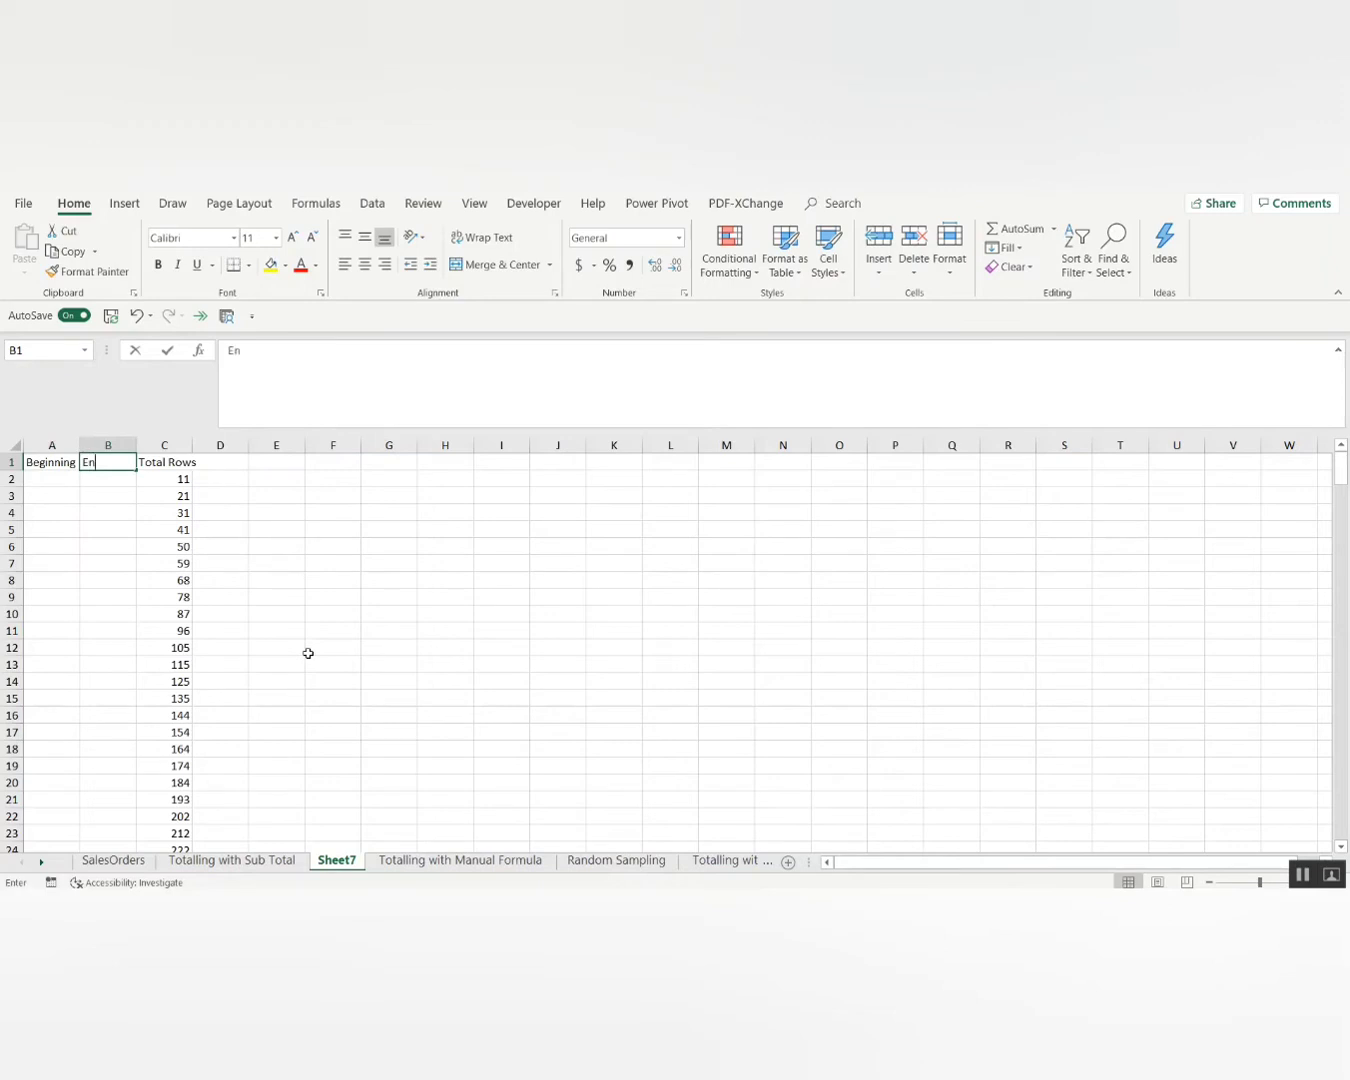
text(ding)
key(Return)
Enter =C2-1 in B2 so the first Ending is one less than Total Rows.
key(Right)
key(Right)
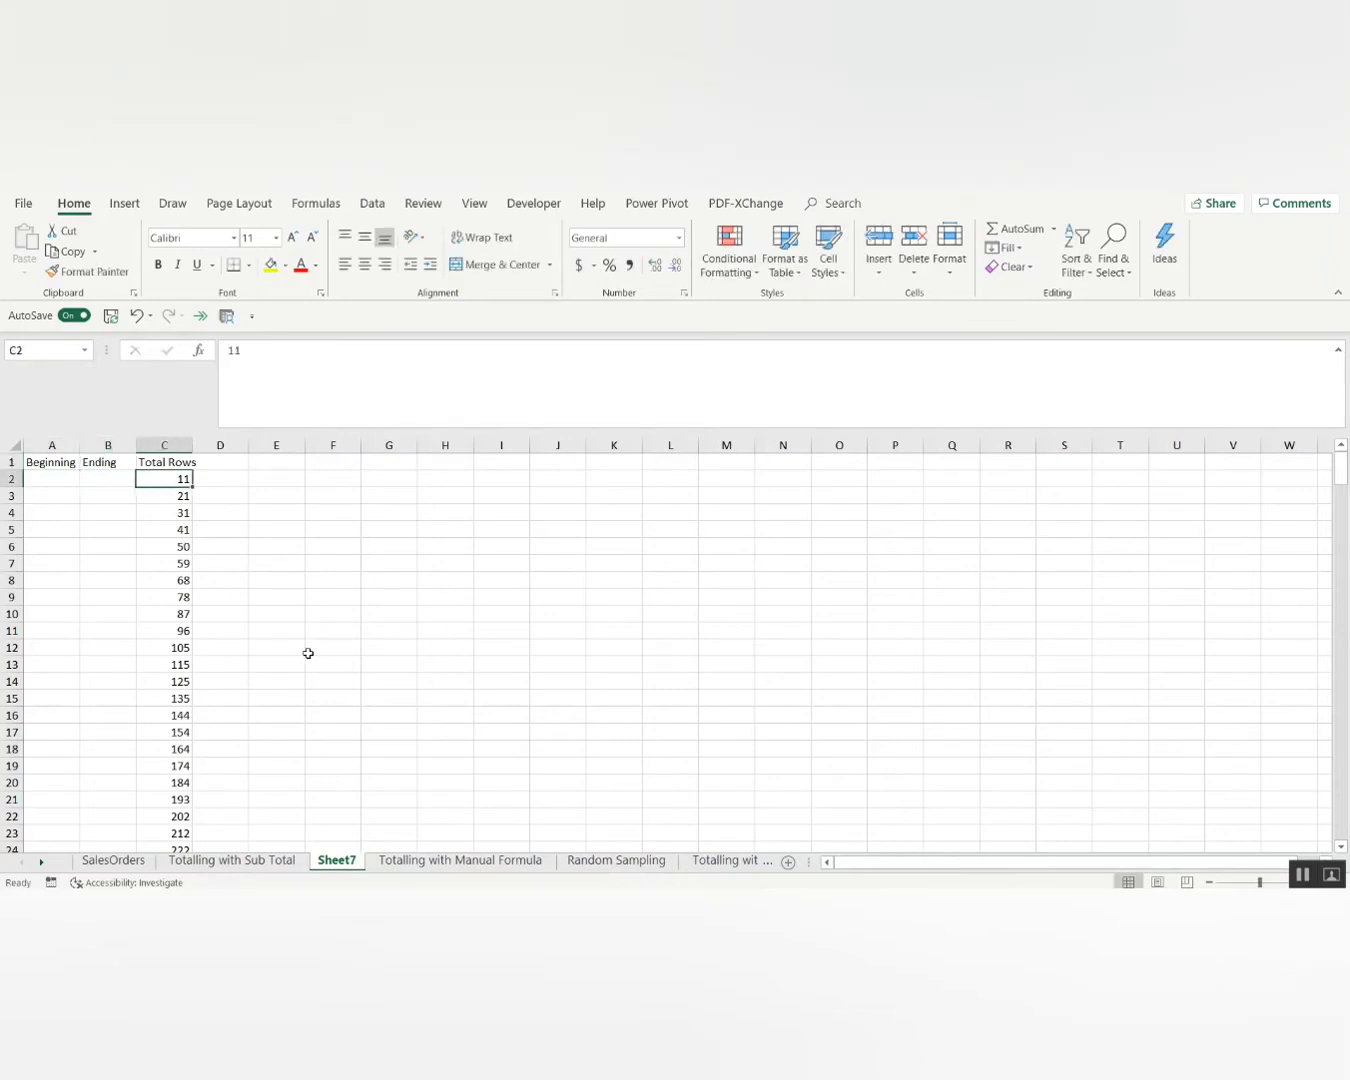
key(Left)
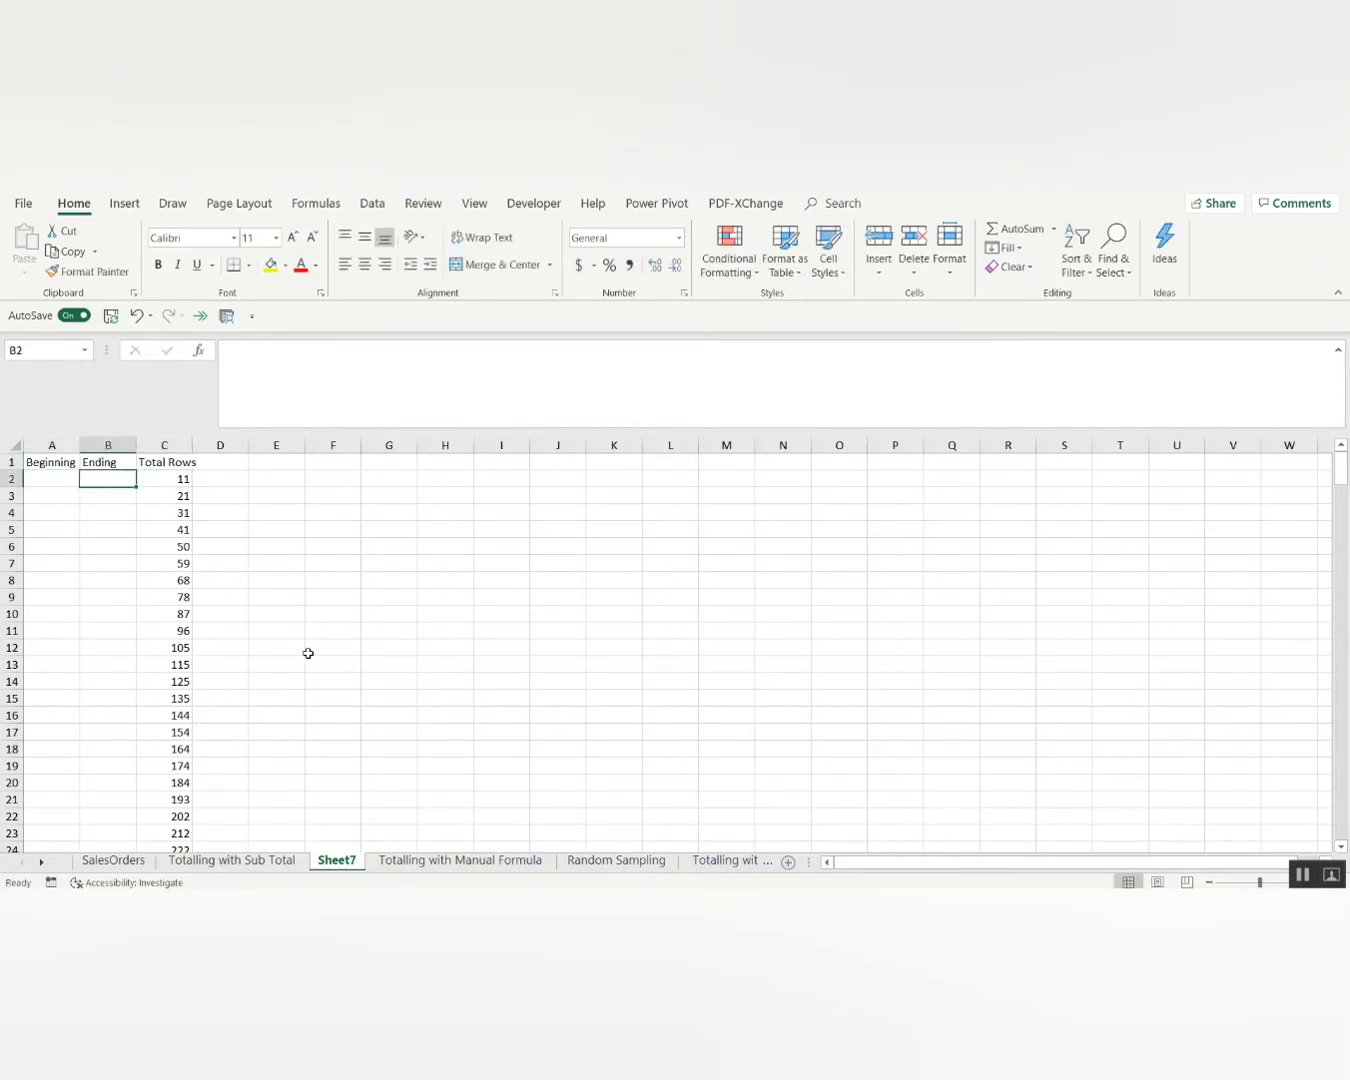
text(=)
key(Right)
text(-1)
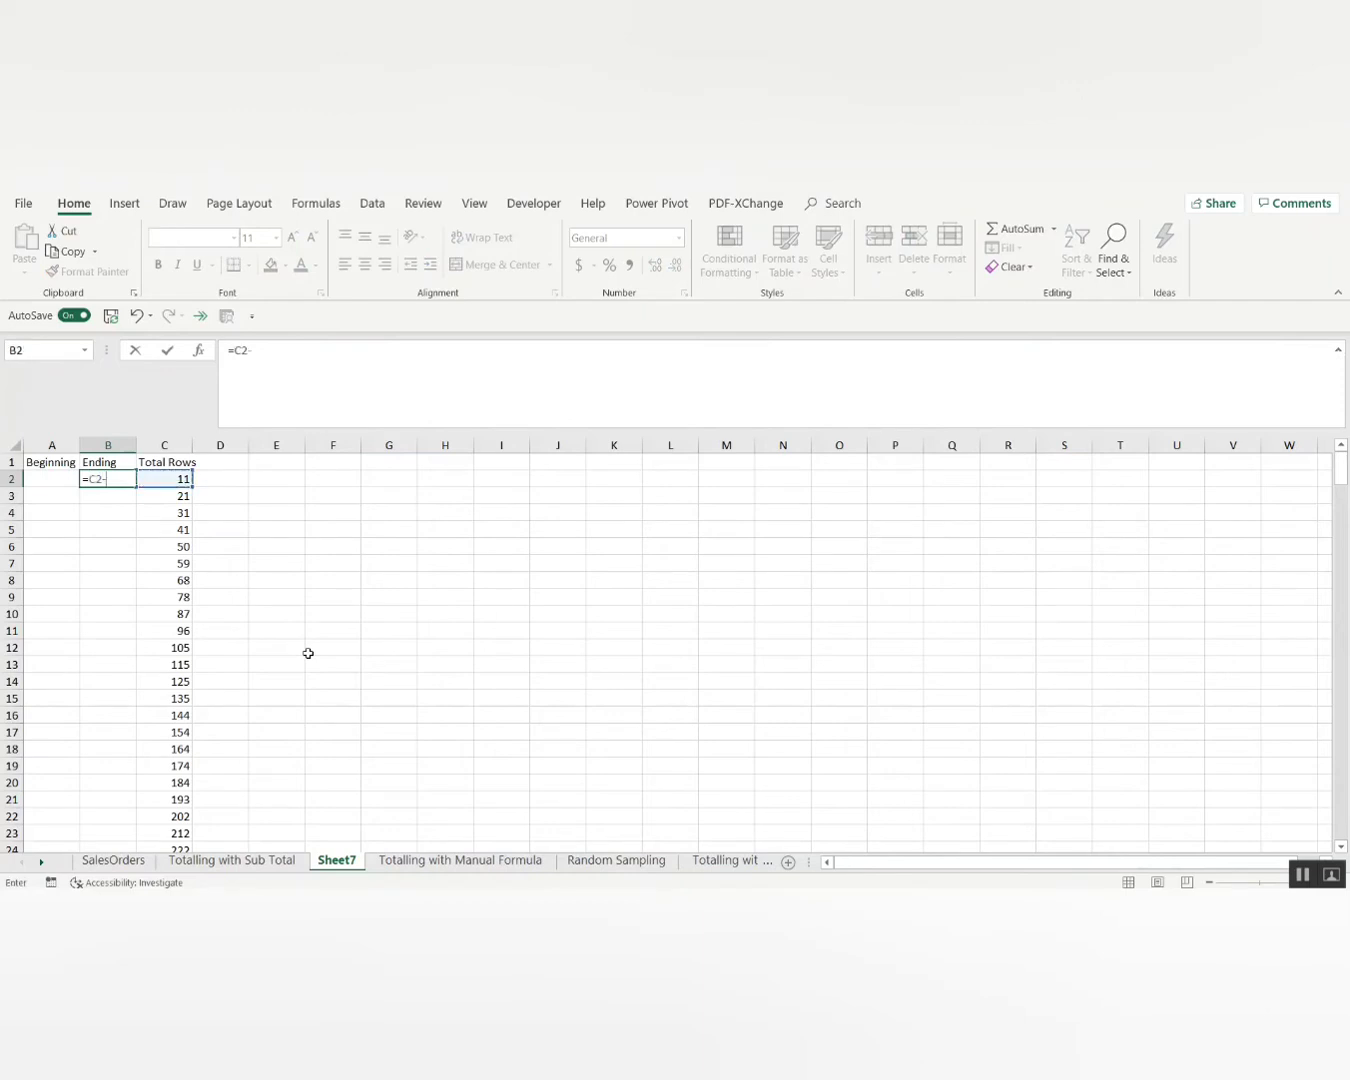
key(Return)
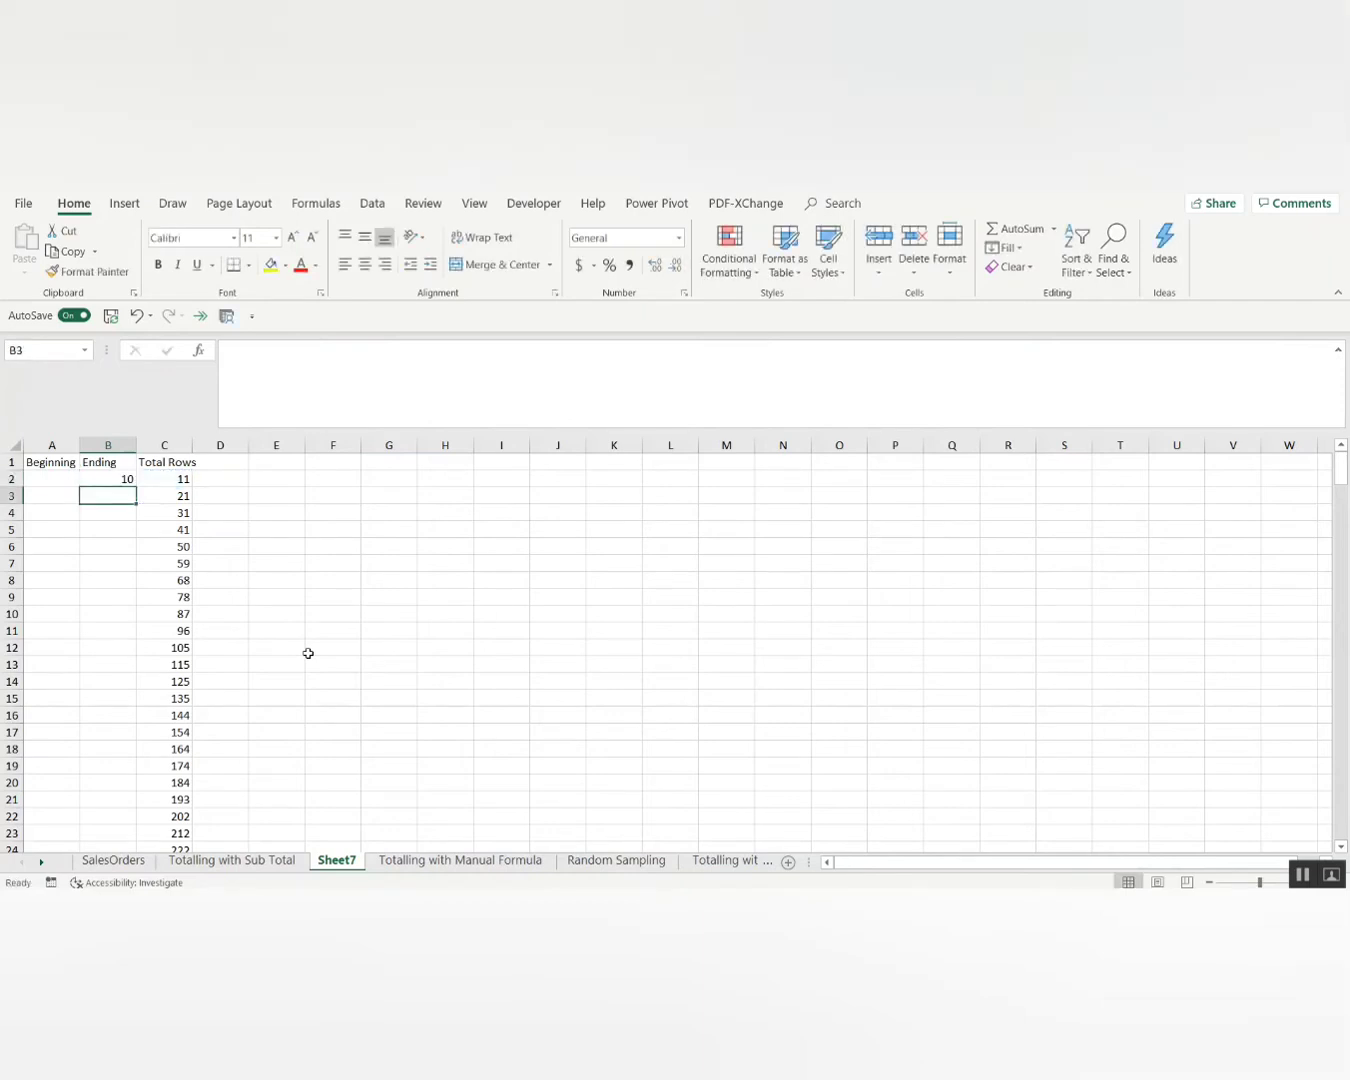
Clear the filter on the Totalling with Manual Formula sheet to show all rows.
key(Up)
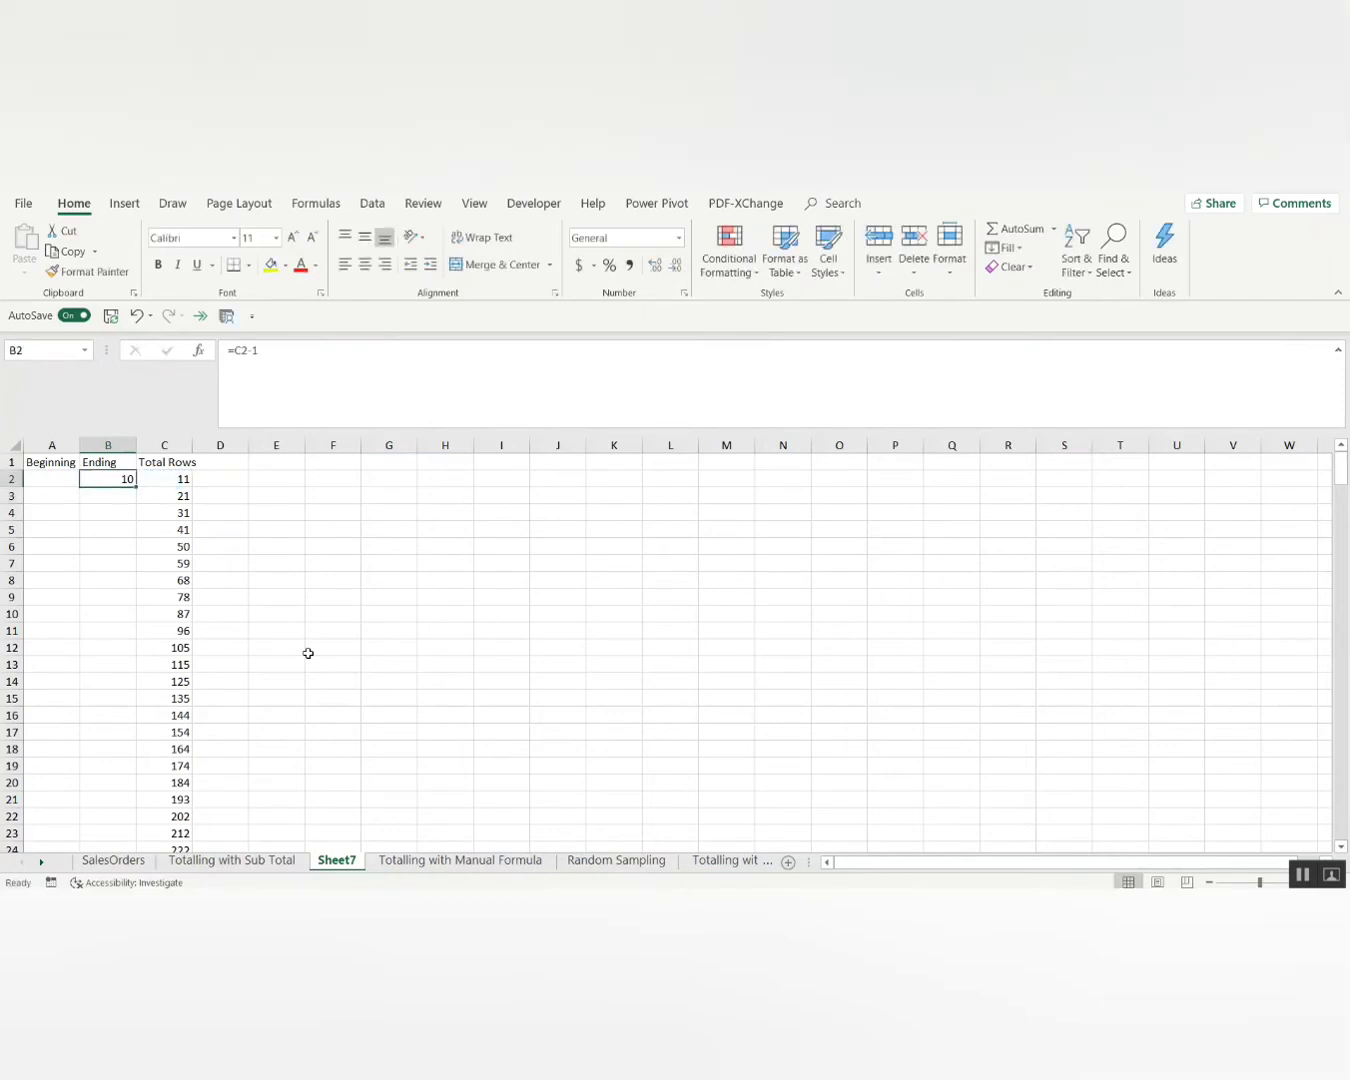
key(ctrl+Page_Up)
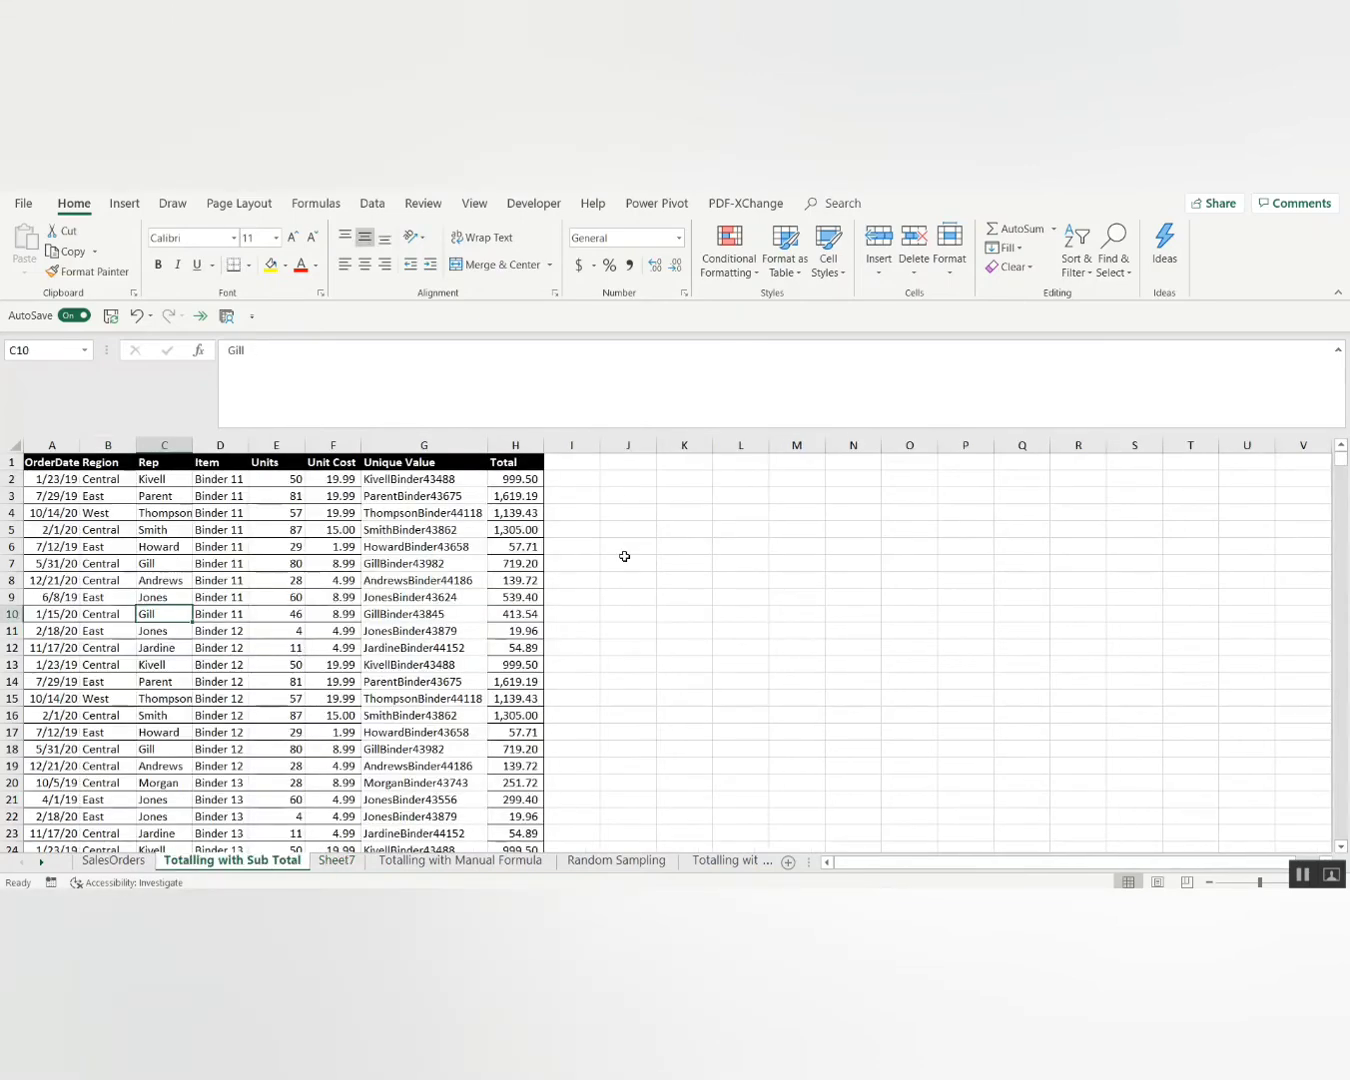
key(ctrl+Page_Down)
key(ctrl+Page_Down)
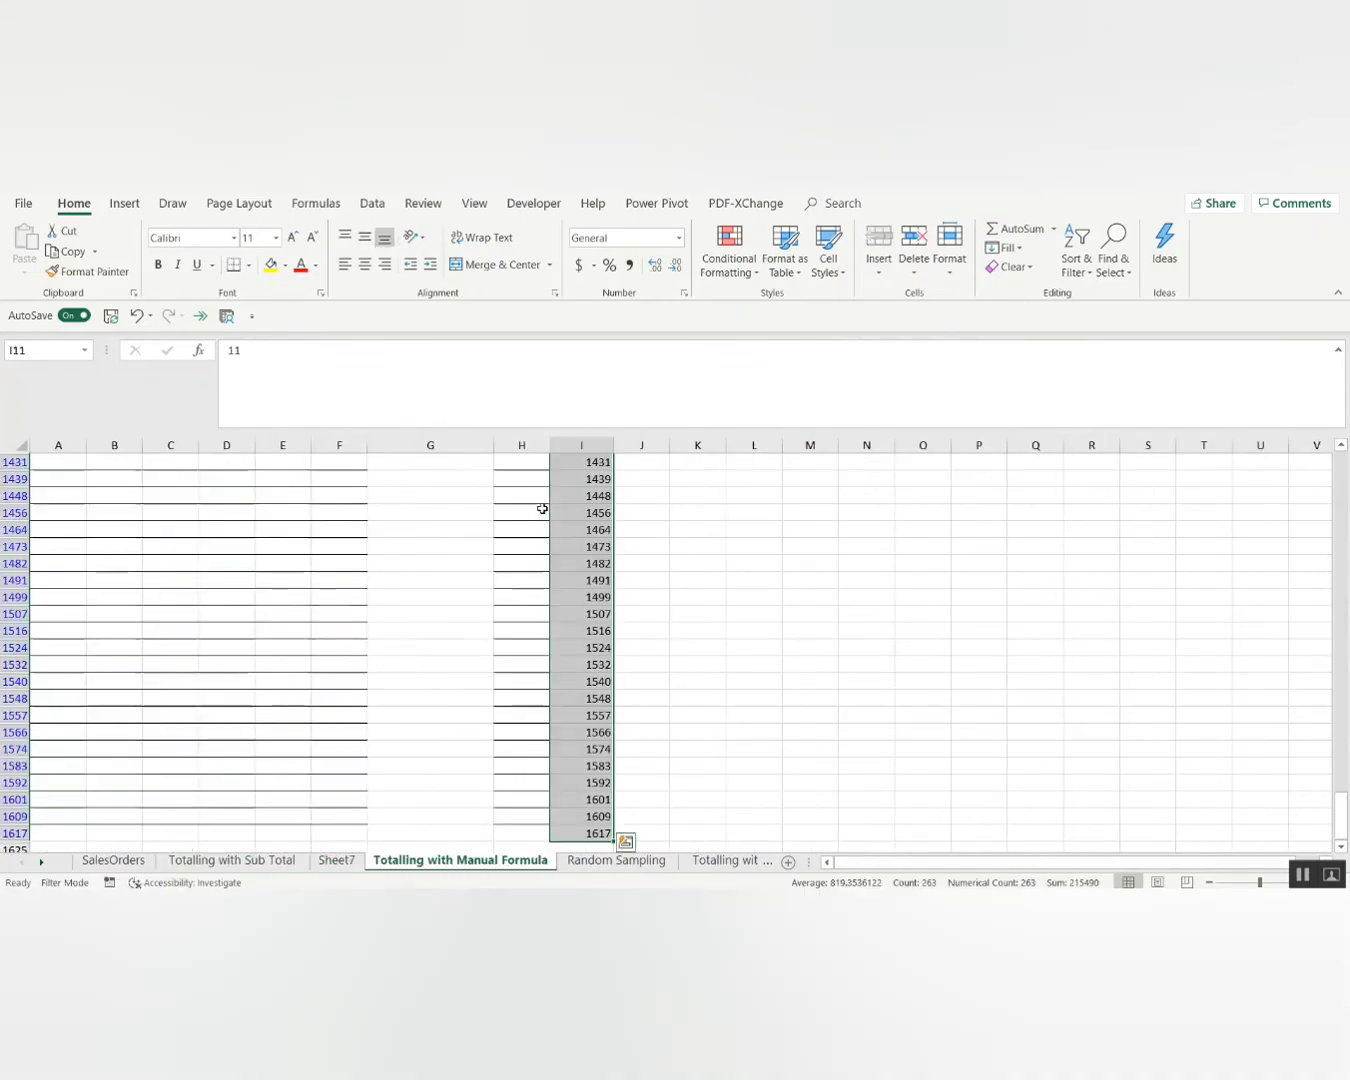
key(ctrl+Up)
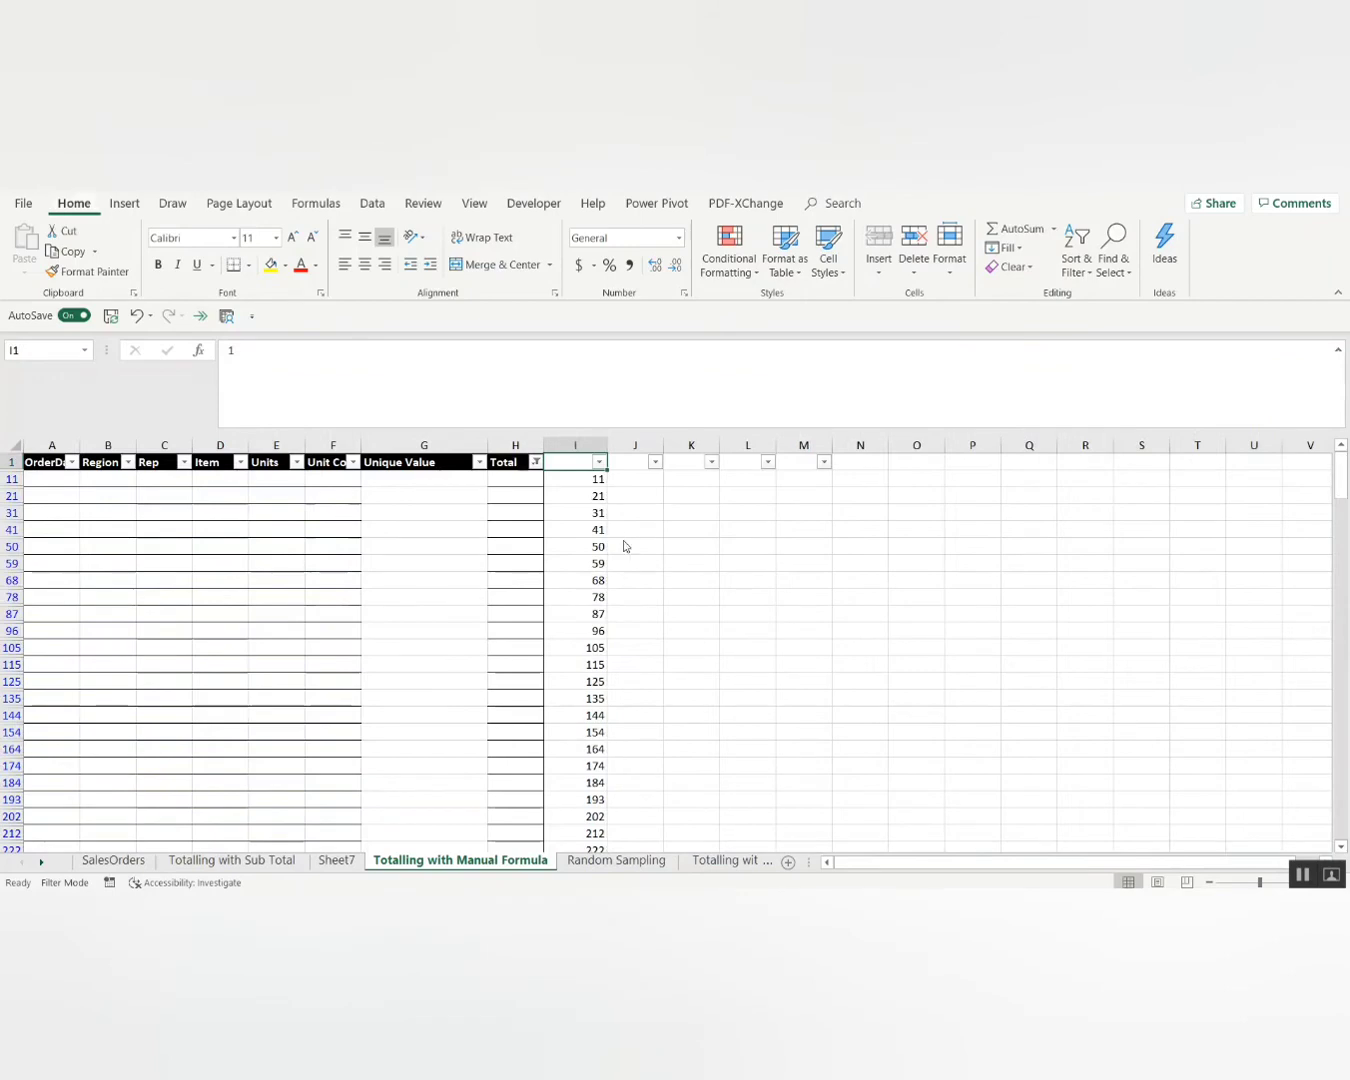
key(alt+a)
key(c)
Check where the first and second Binder groups end, then return to Sheet7.
key(Down)
key(Down)
key(Down)
key(Down)
key(Down)
key(Down)
key(Down)
key(Down)
key(Down)
key(Down)
key(Down)
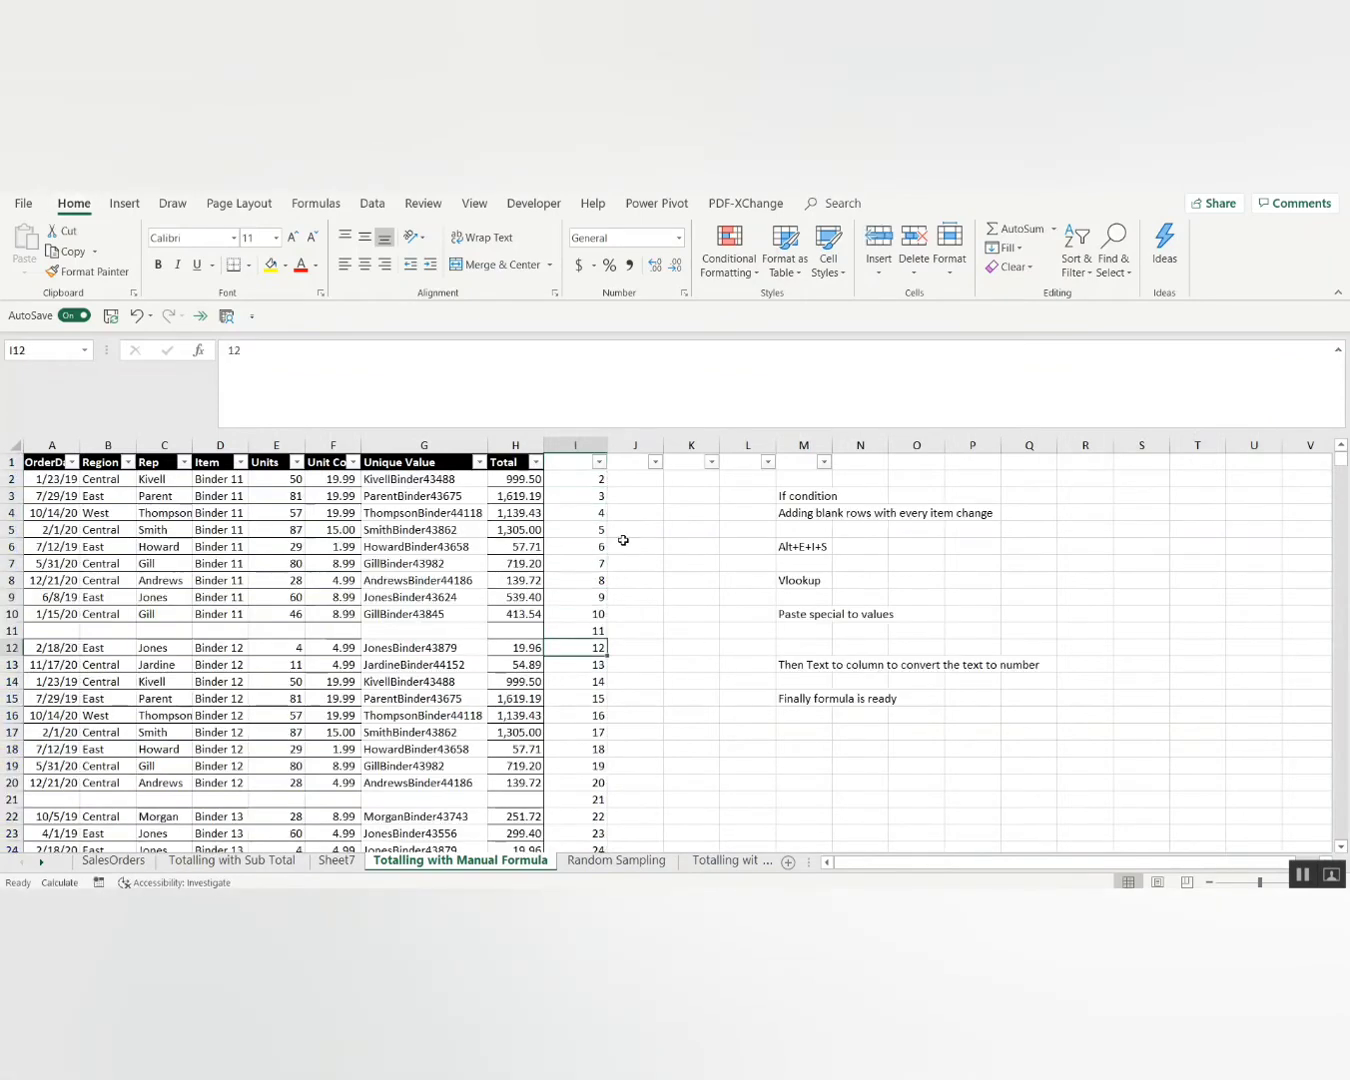
key(Up)
key(shift+space)
key(Up)
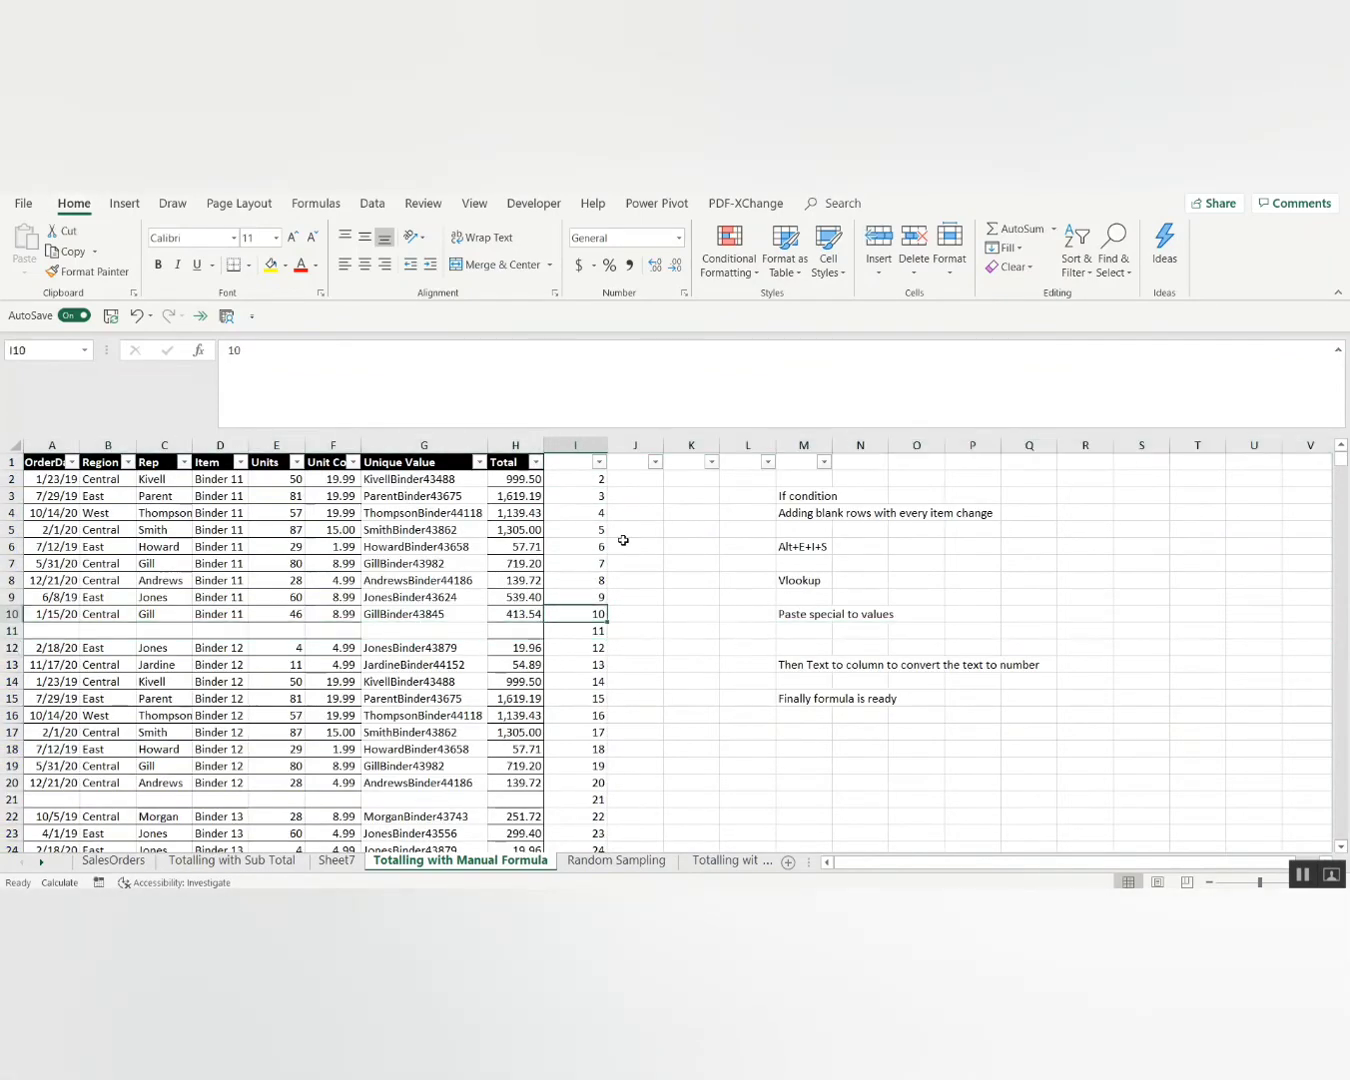
mouse_move(512, 615)
mouse_down()
mouse_move(512, 493)
mouse_move(528, 613)
mouse_up()
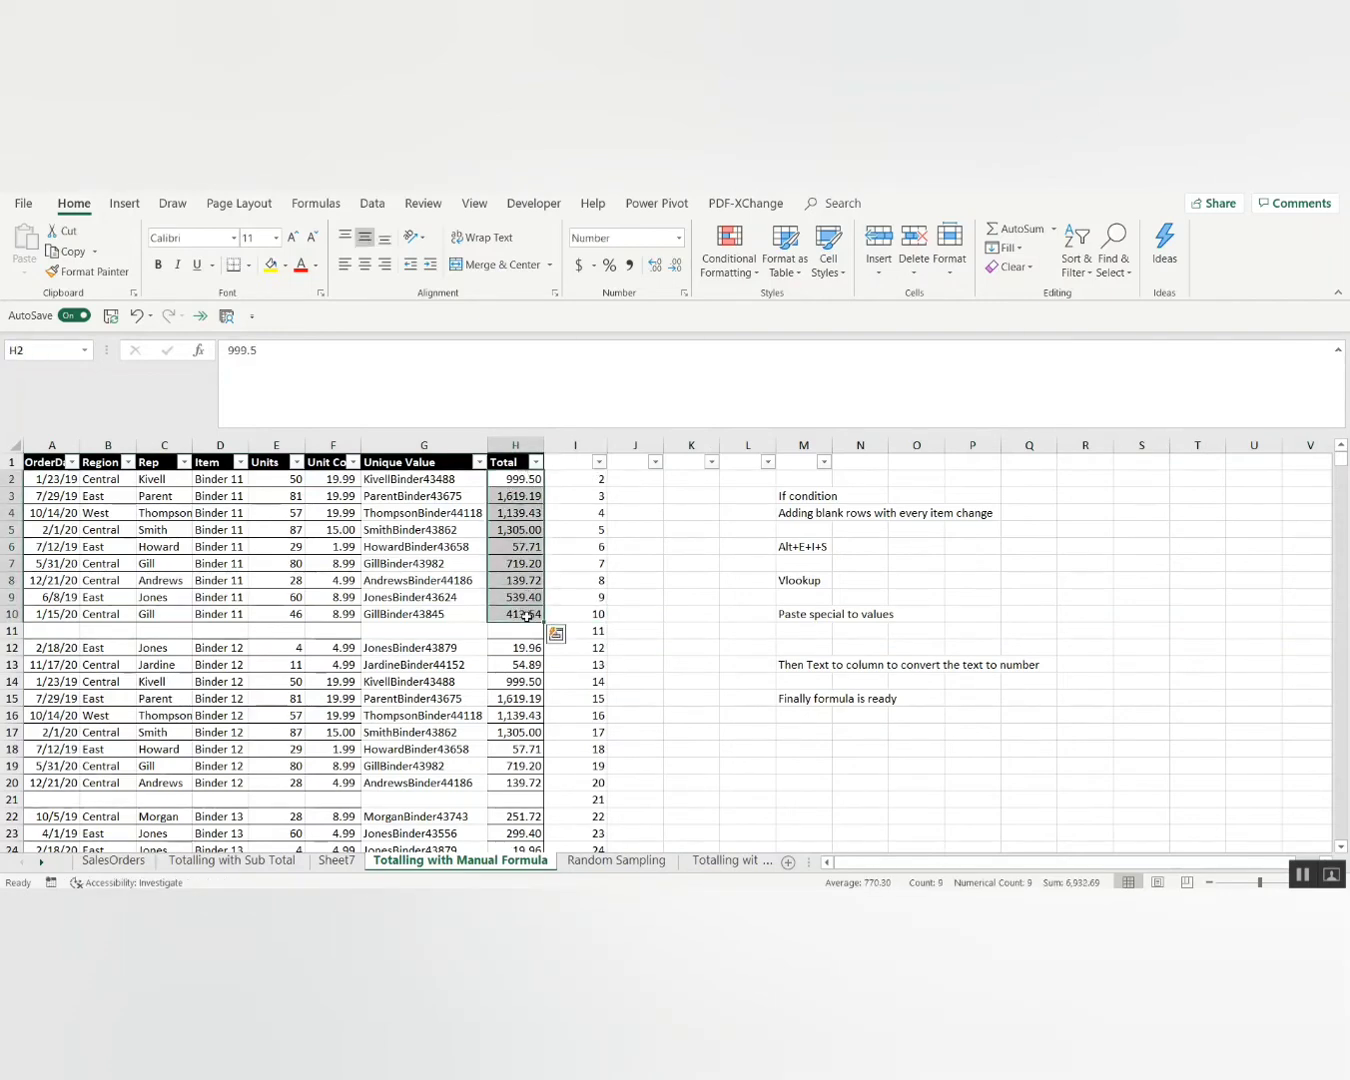
click(585, 801)
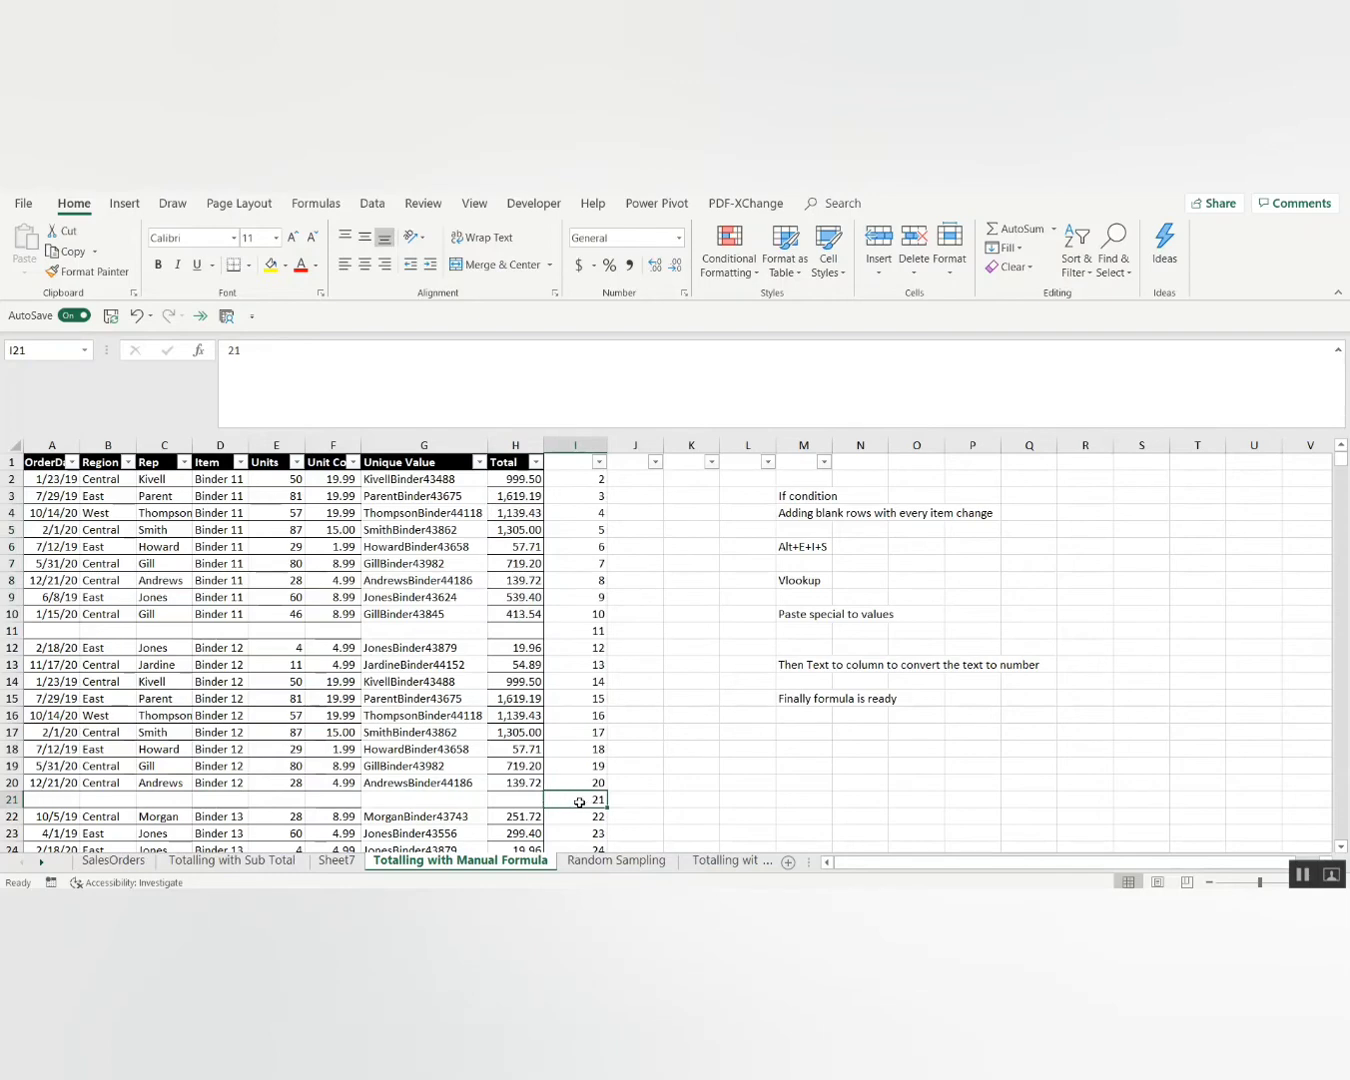
click(533, 779)
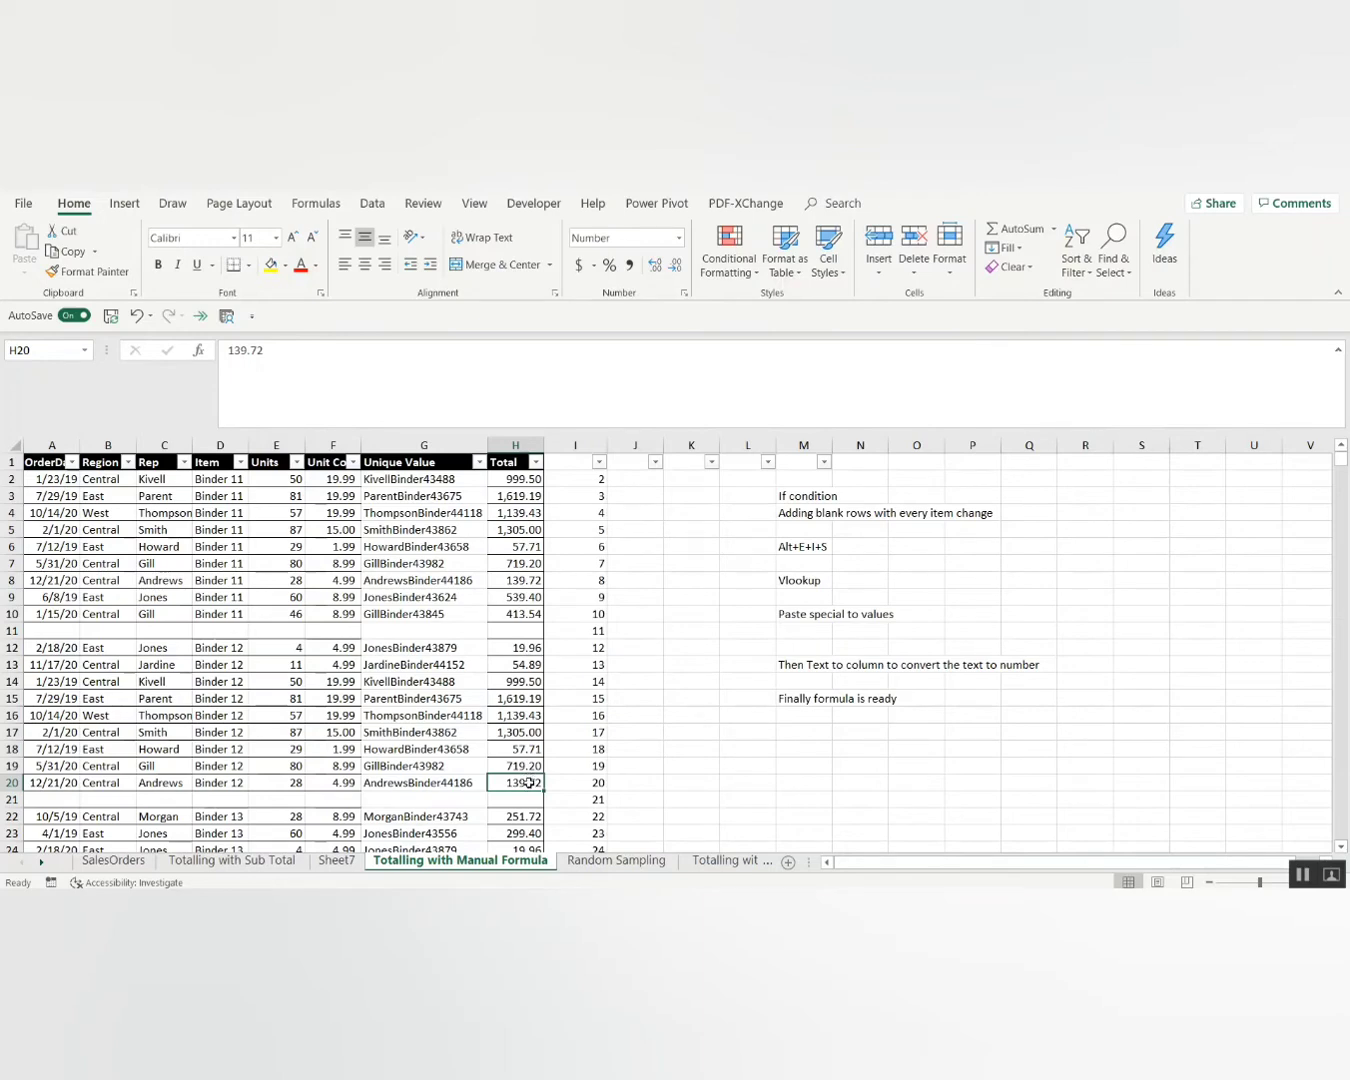
click(354, 865)
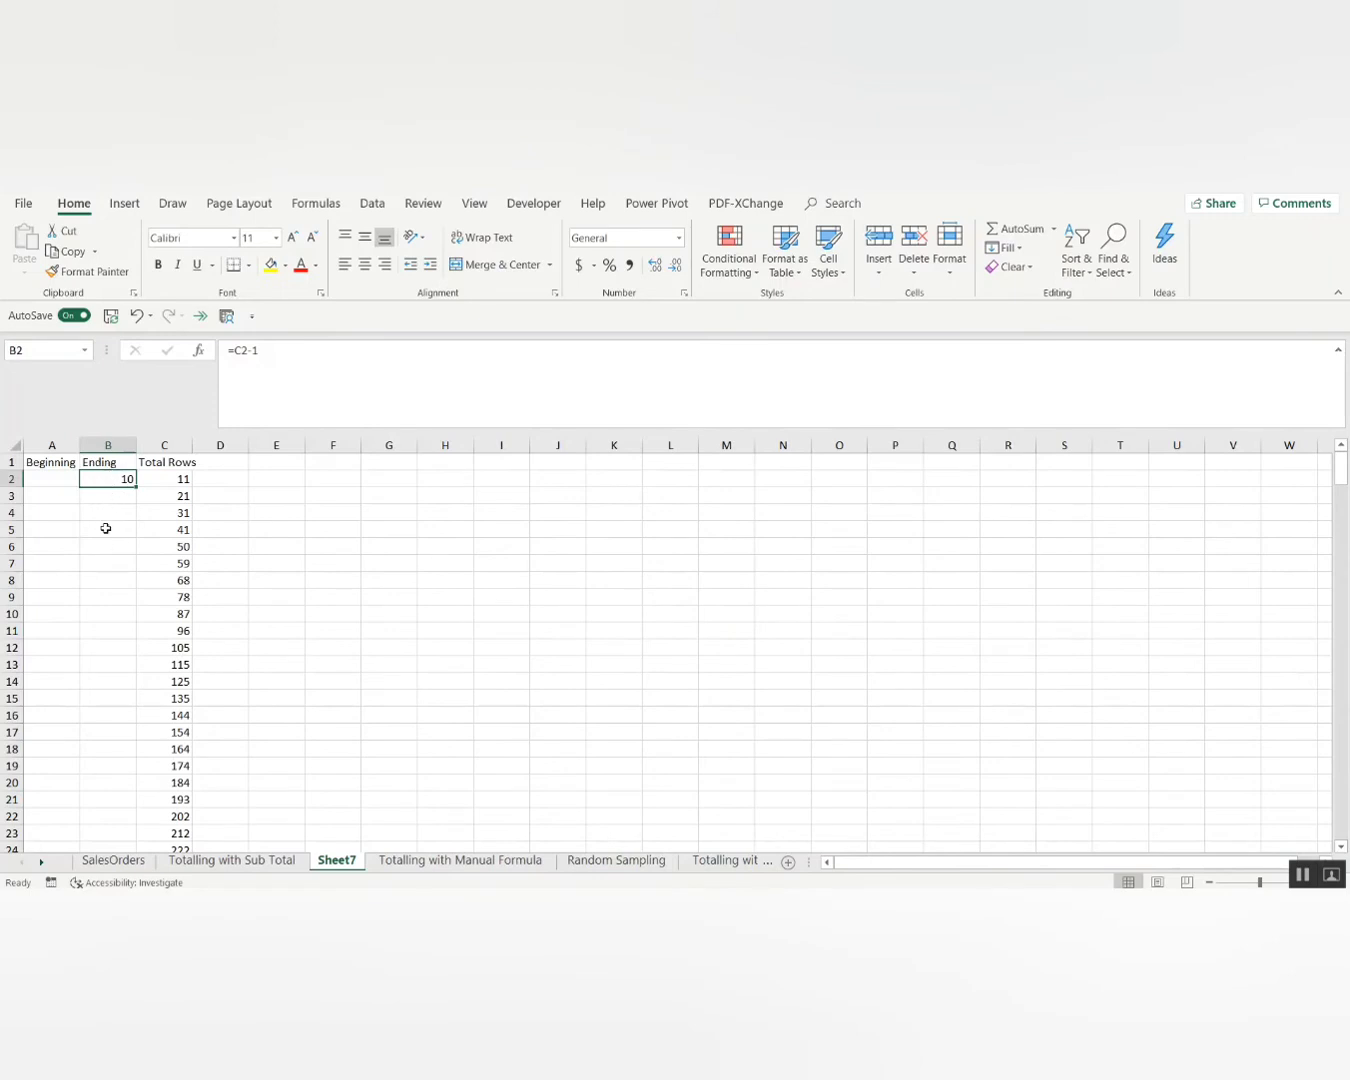
Fill the =C2-1 Ending formula down B2:B264 and review the results.
key(Right)
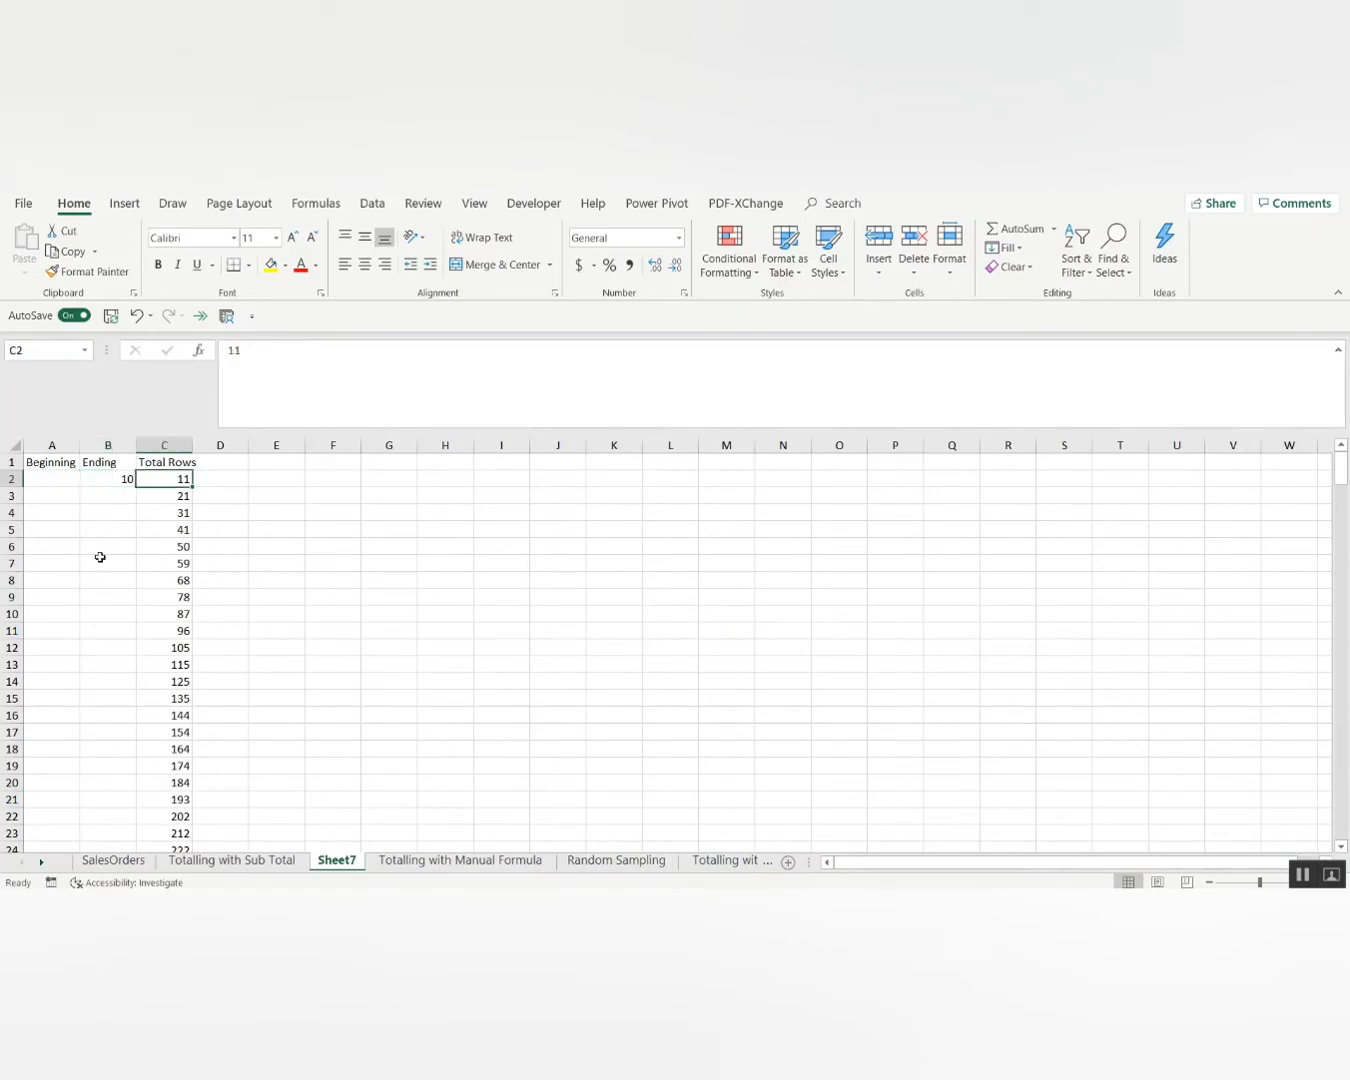
key(ctrl+Down)
key(Left)
key(ctrl+shift+Up)
key(ctrl+d)
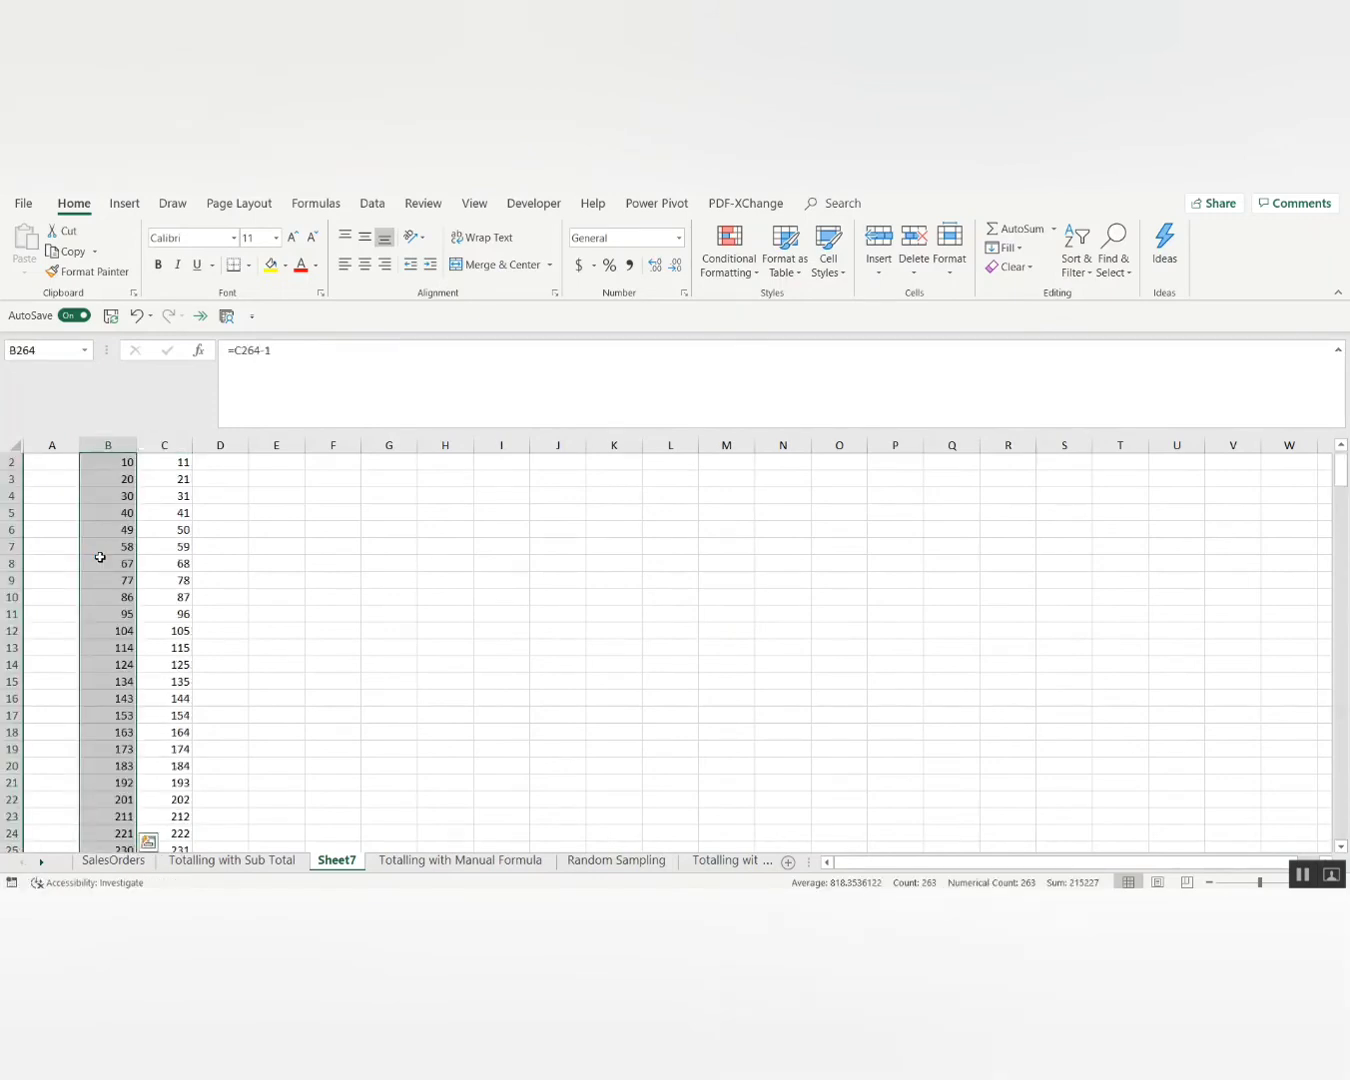
key(ctrl+Up)
key(Down)
key(ctrl+Down)
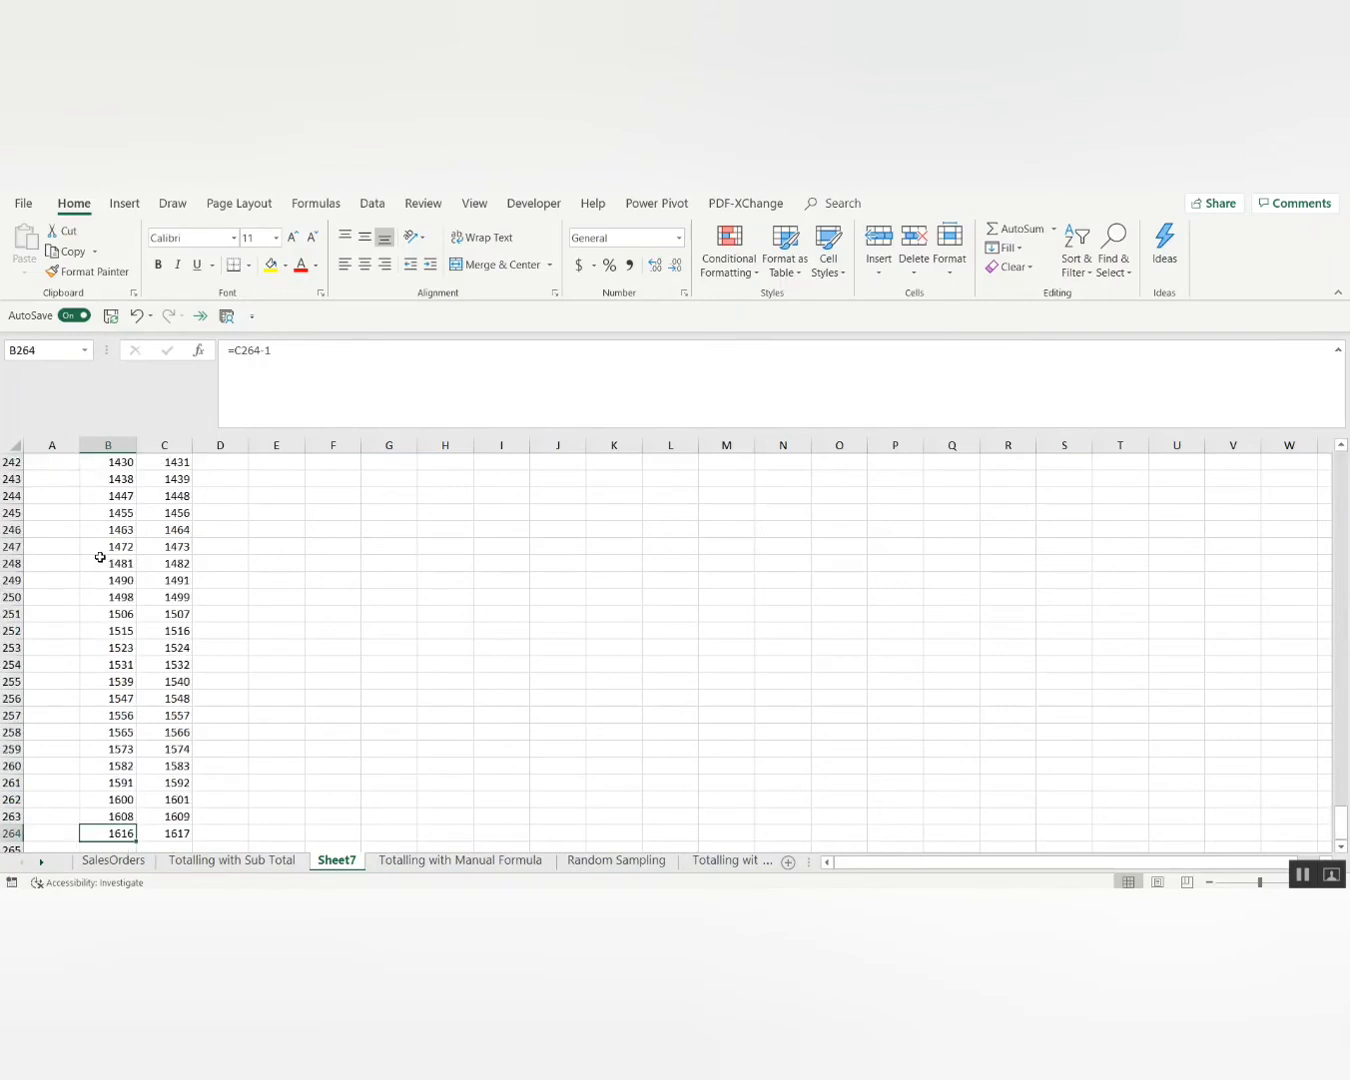
key(Up)
key(ctrl+Up)
key(Down)
Enter 2 as the first Beginning value in A2.
key(Left)
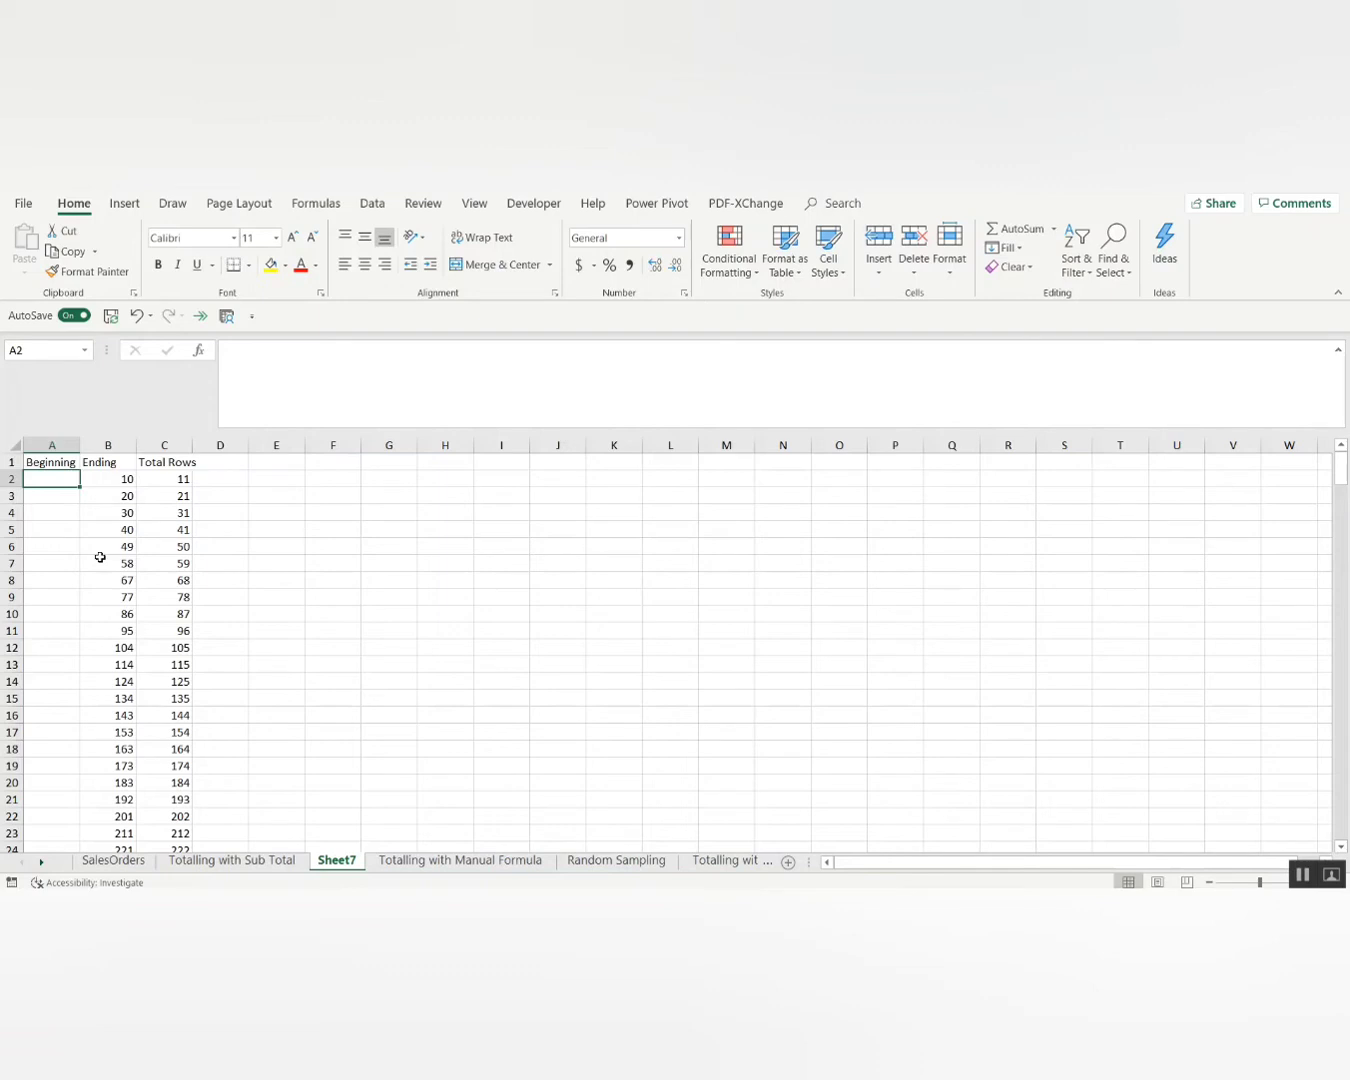
text(2)
key(Return)
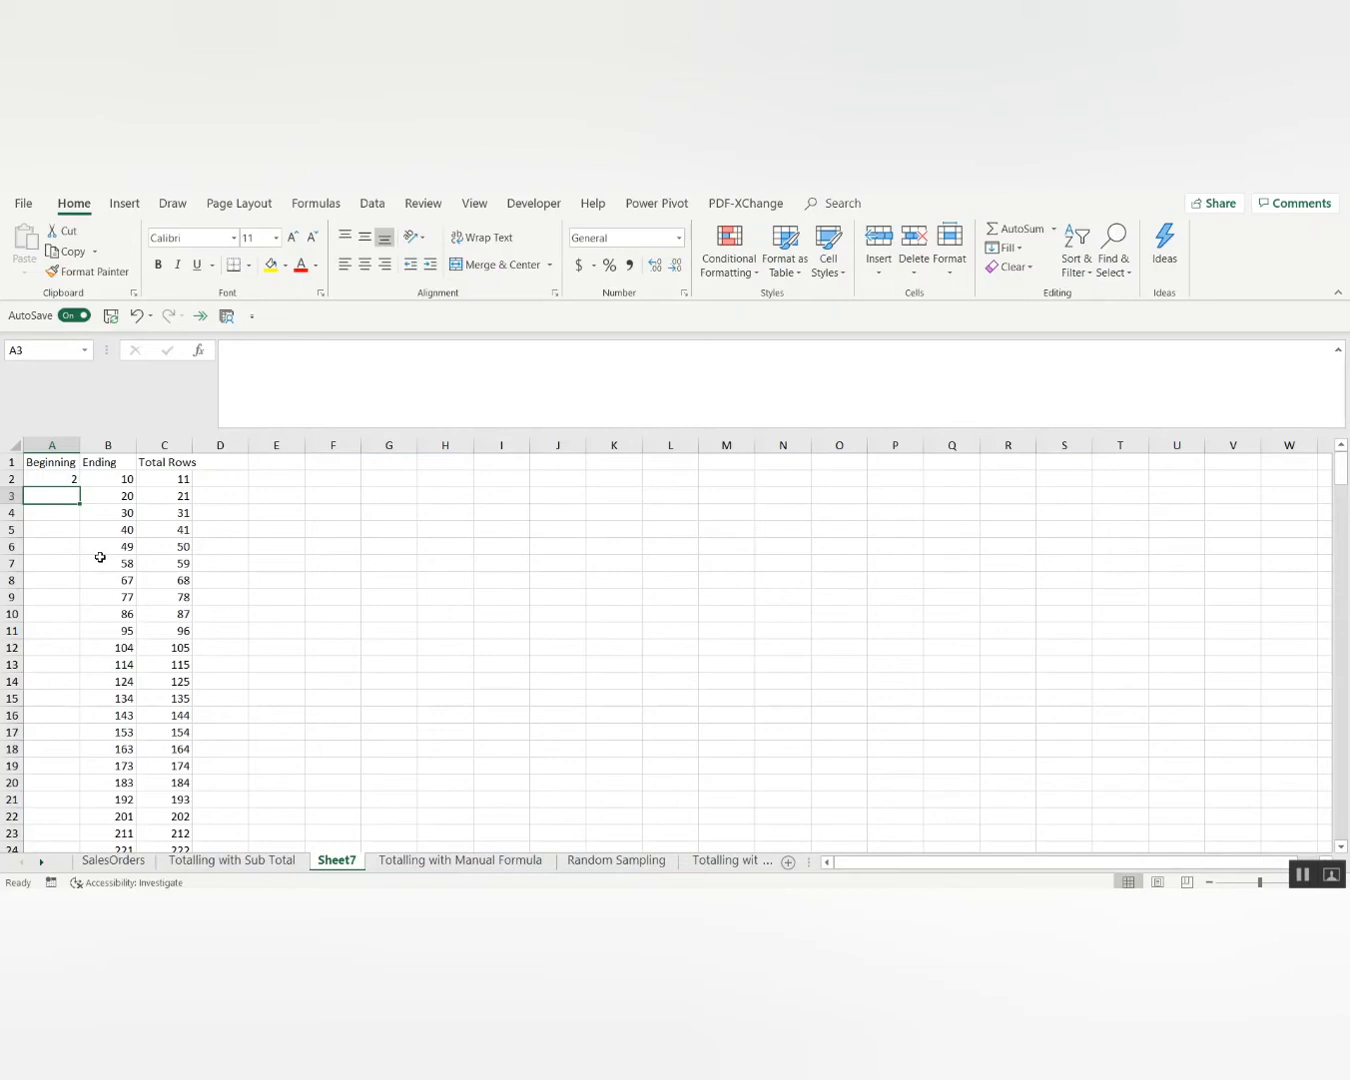
text(=)
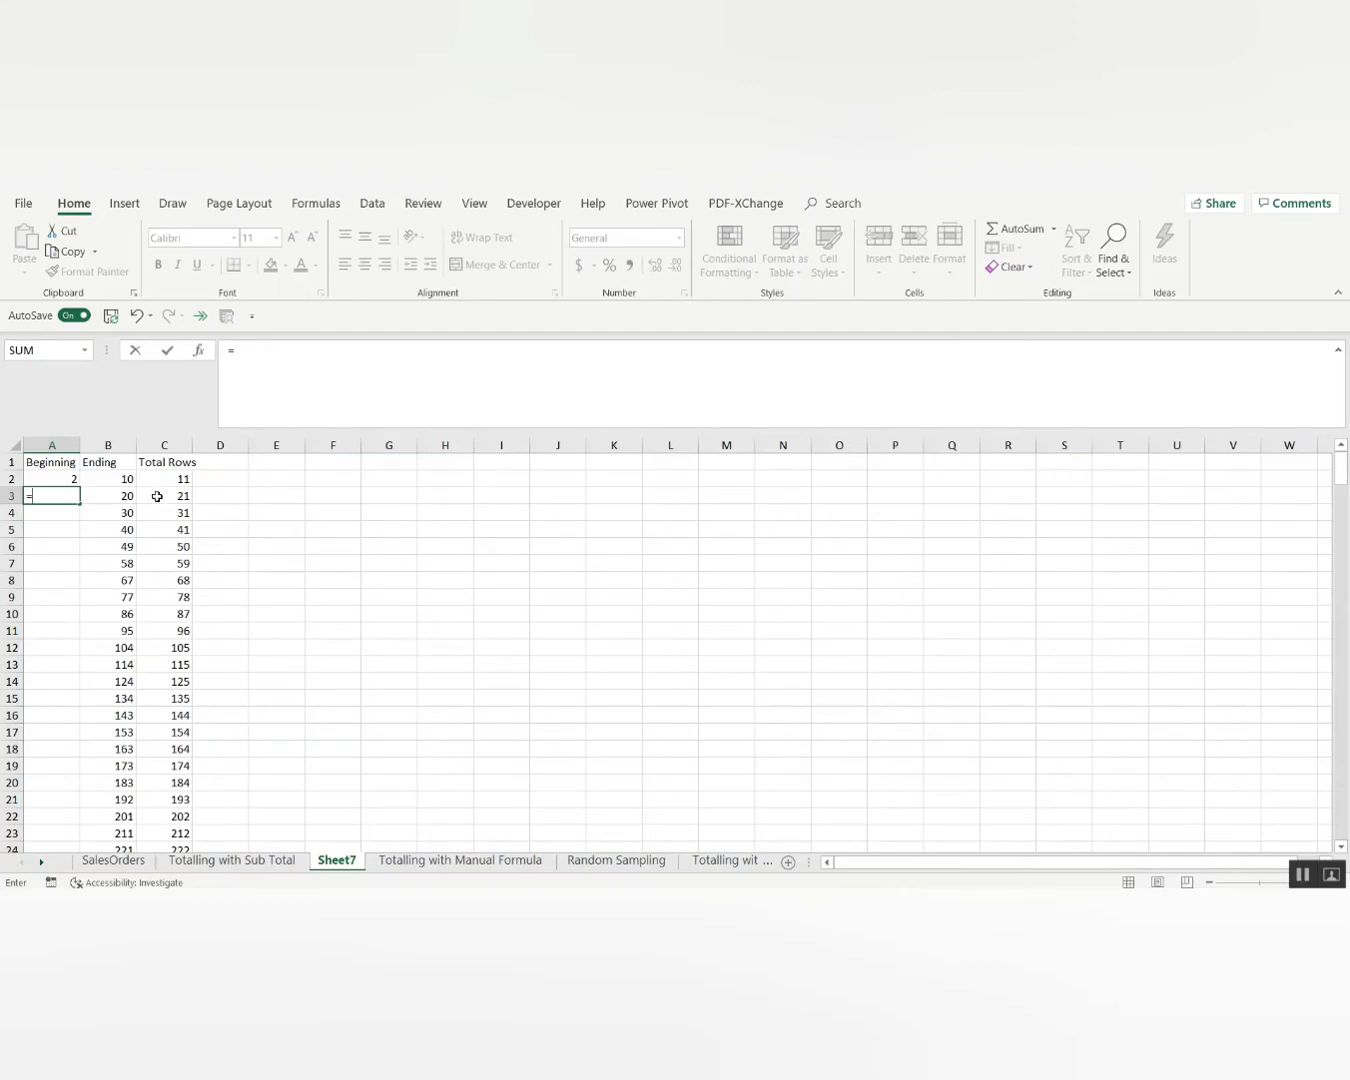
Check Beginning 2 in A2 and the first Total Rows value, then select A3.
click(1301, 872)
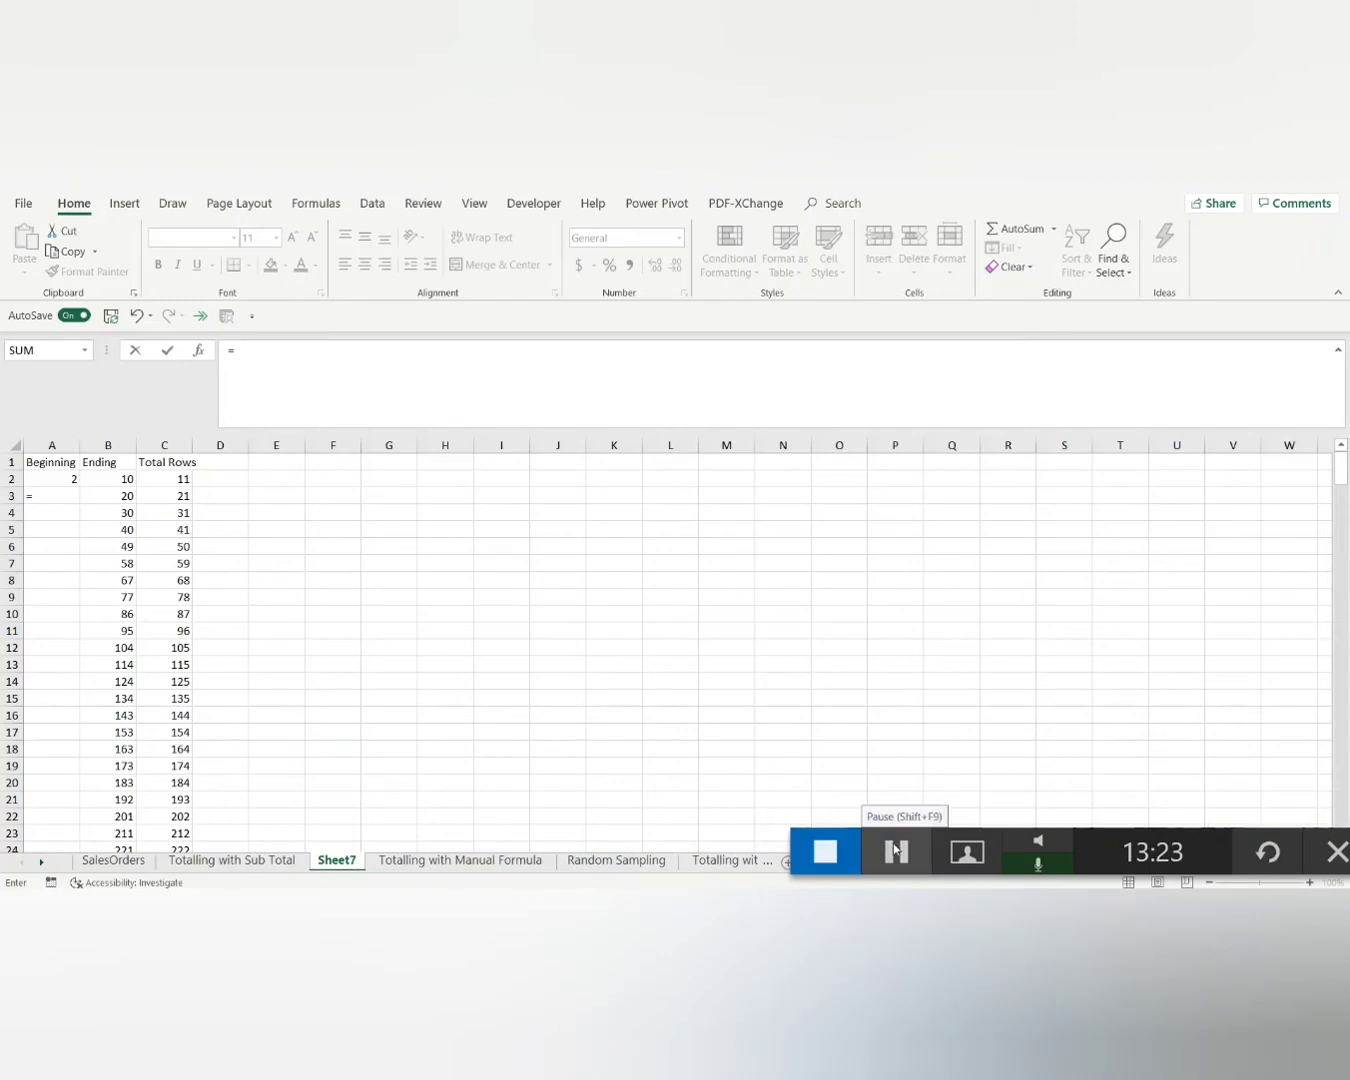
click(834, 846)
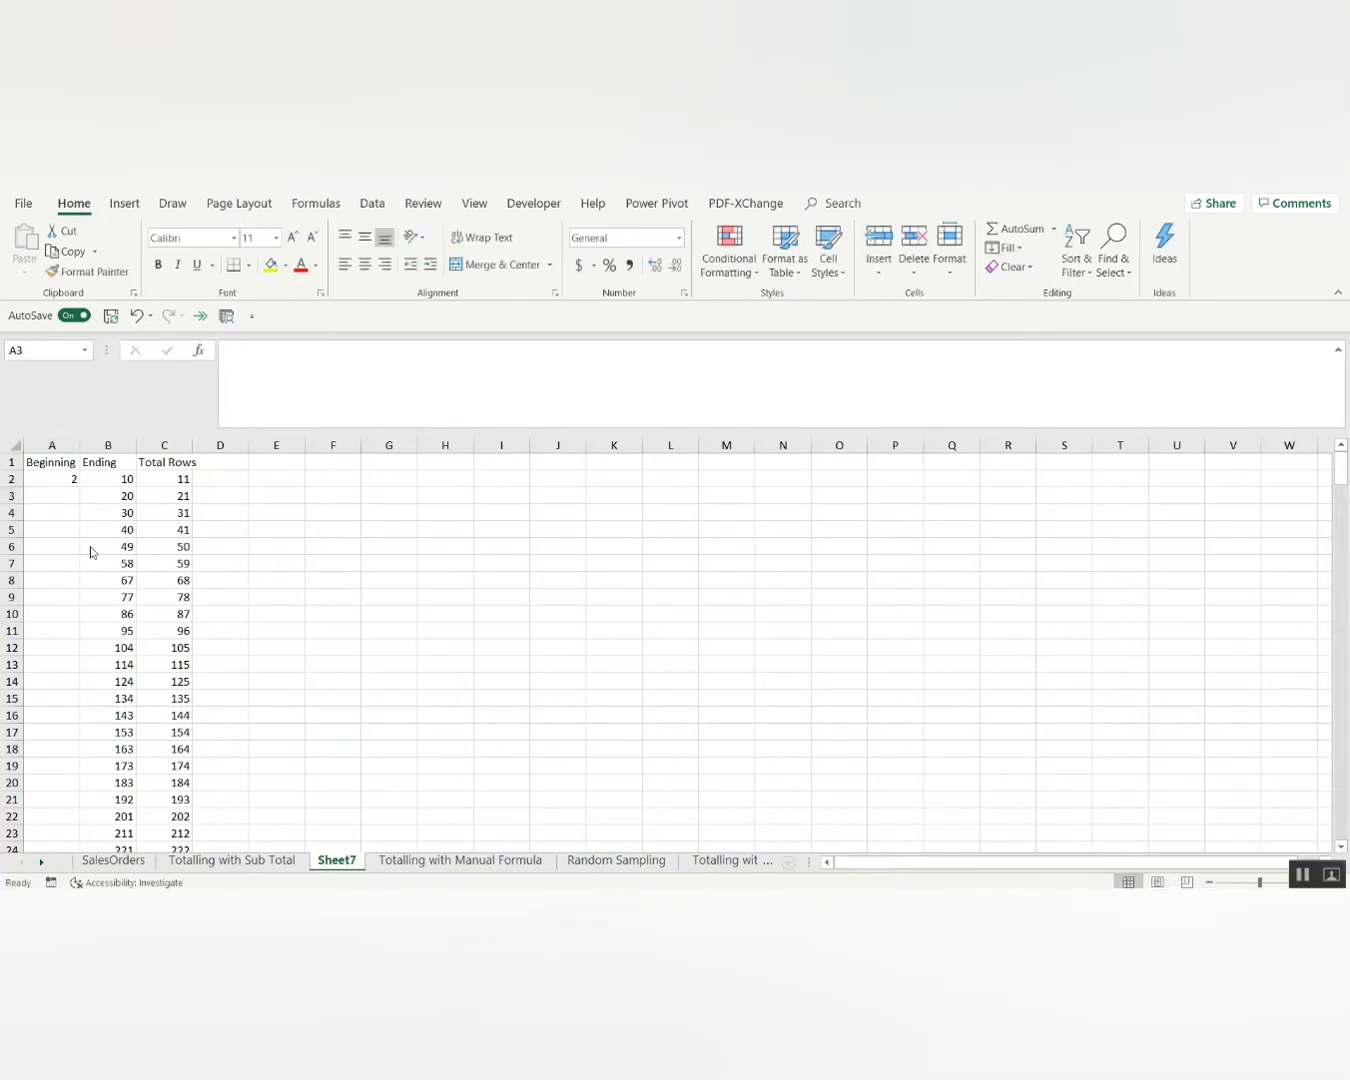
click(61, 477)
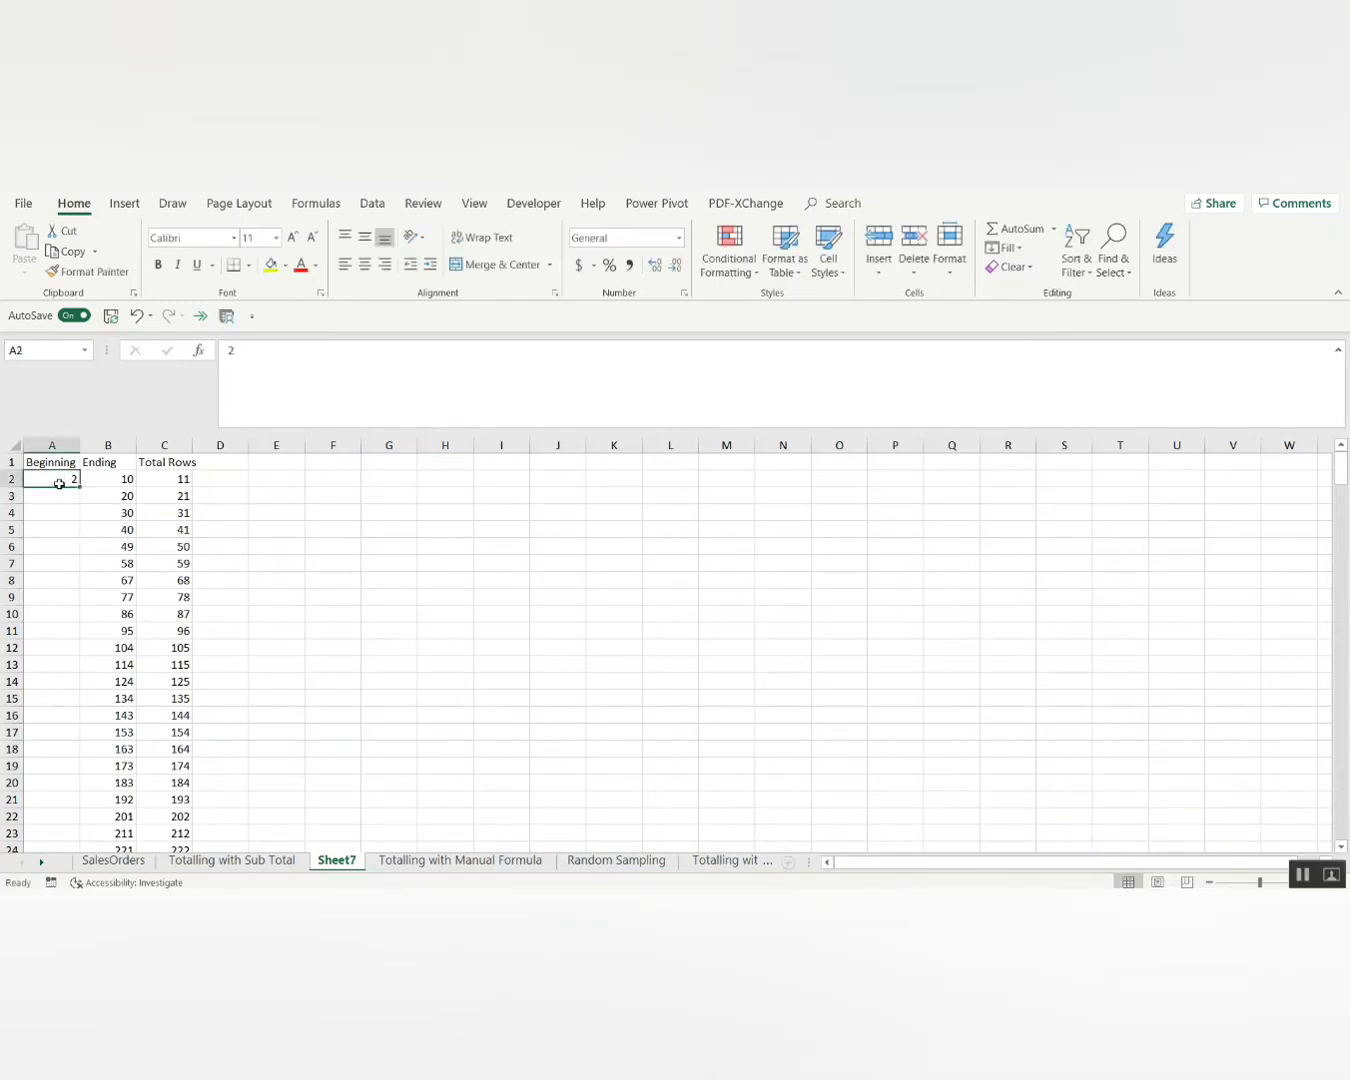
click(60, 494)
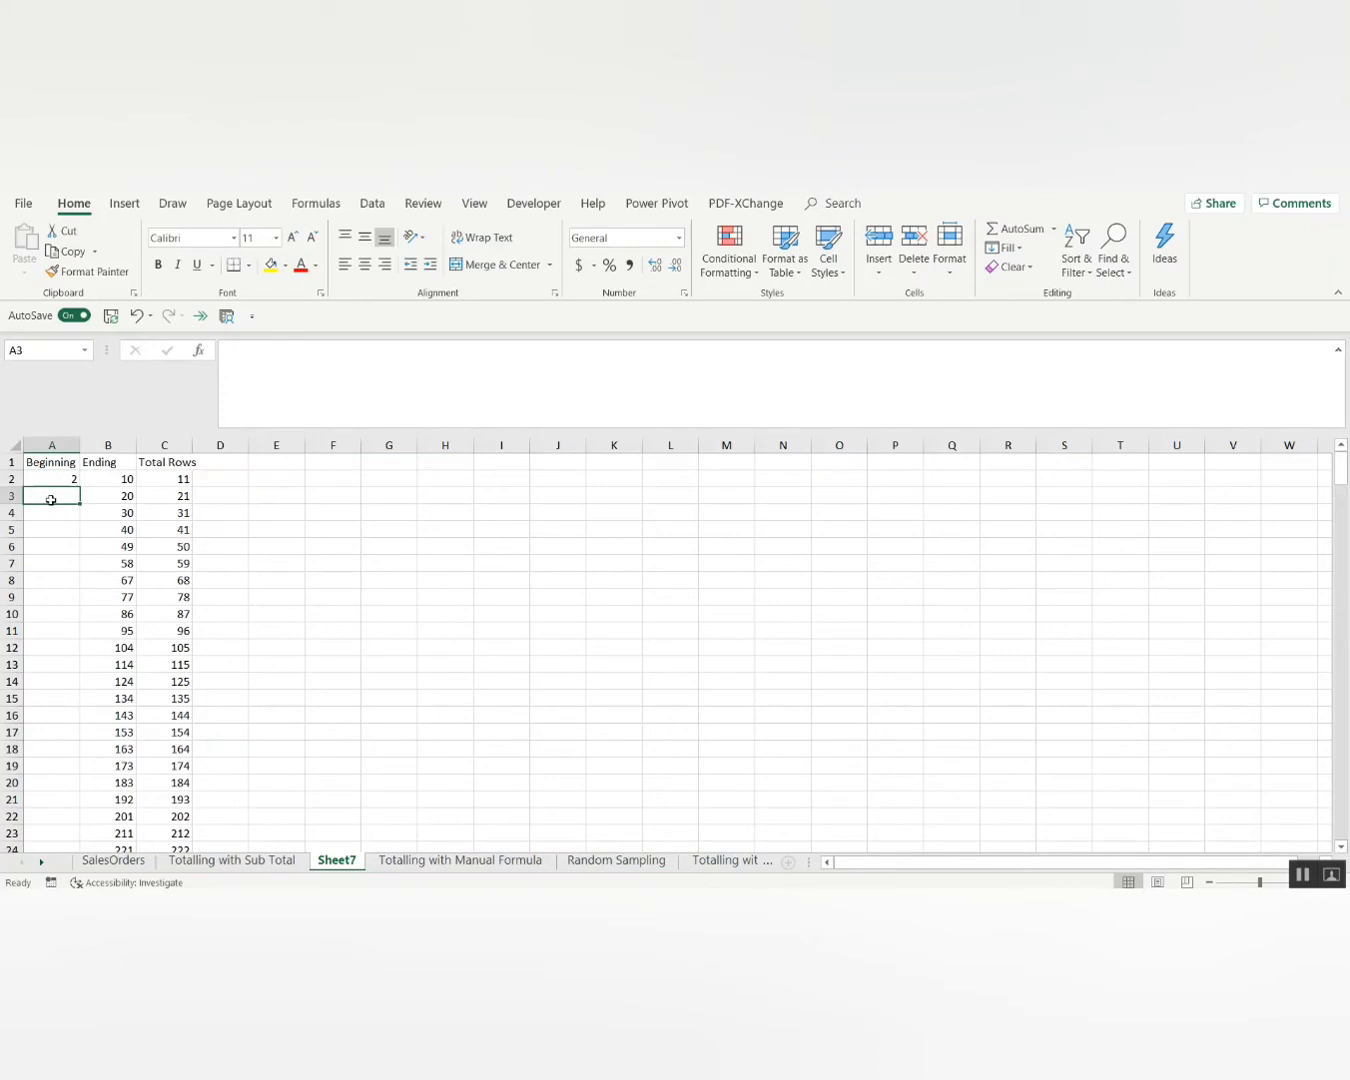
click(171, 478)
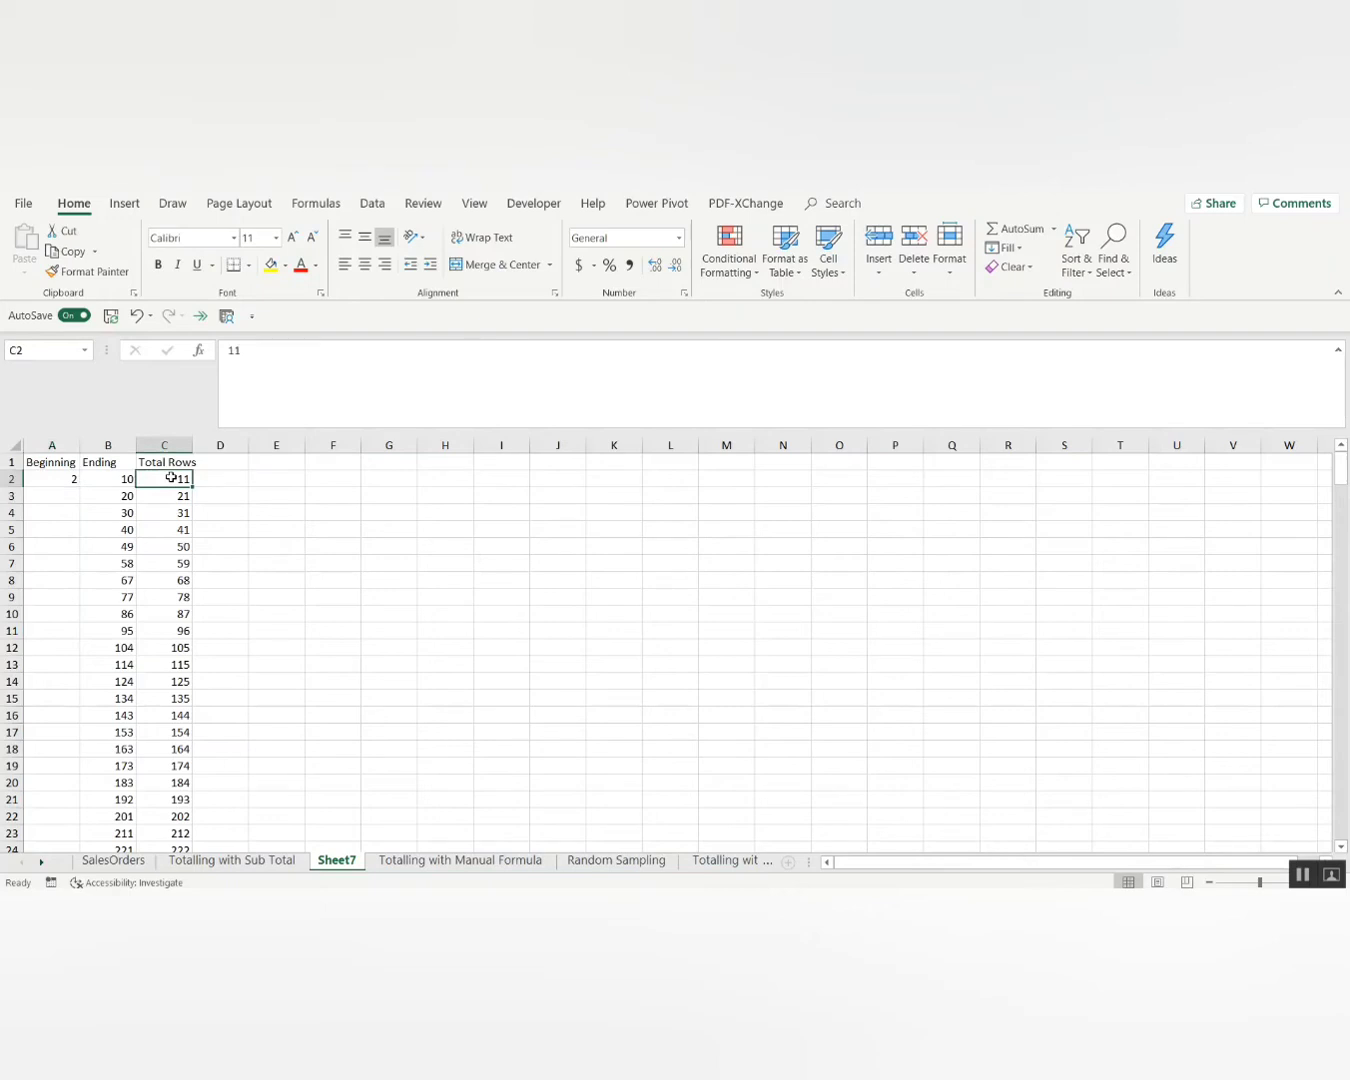
click(60, 492)
Enter =C2+1 in A3 and fill it down the Beginning column to row 264.
text(=)
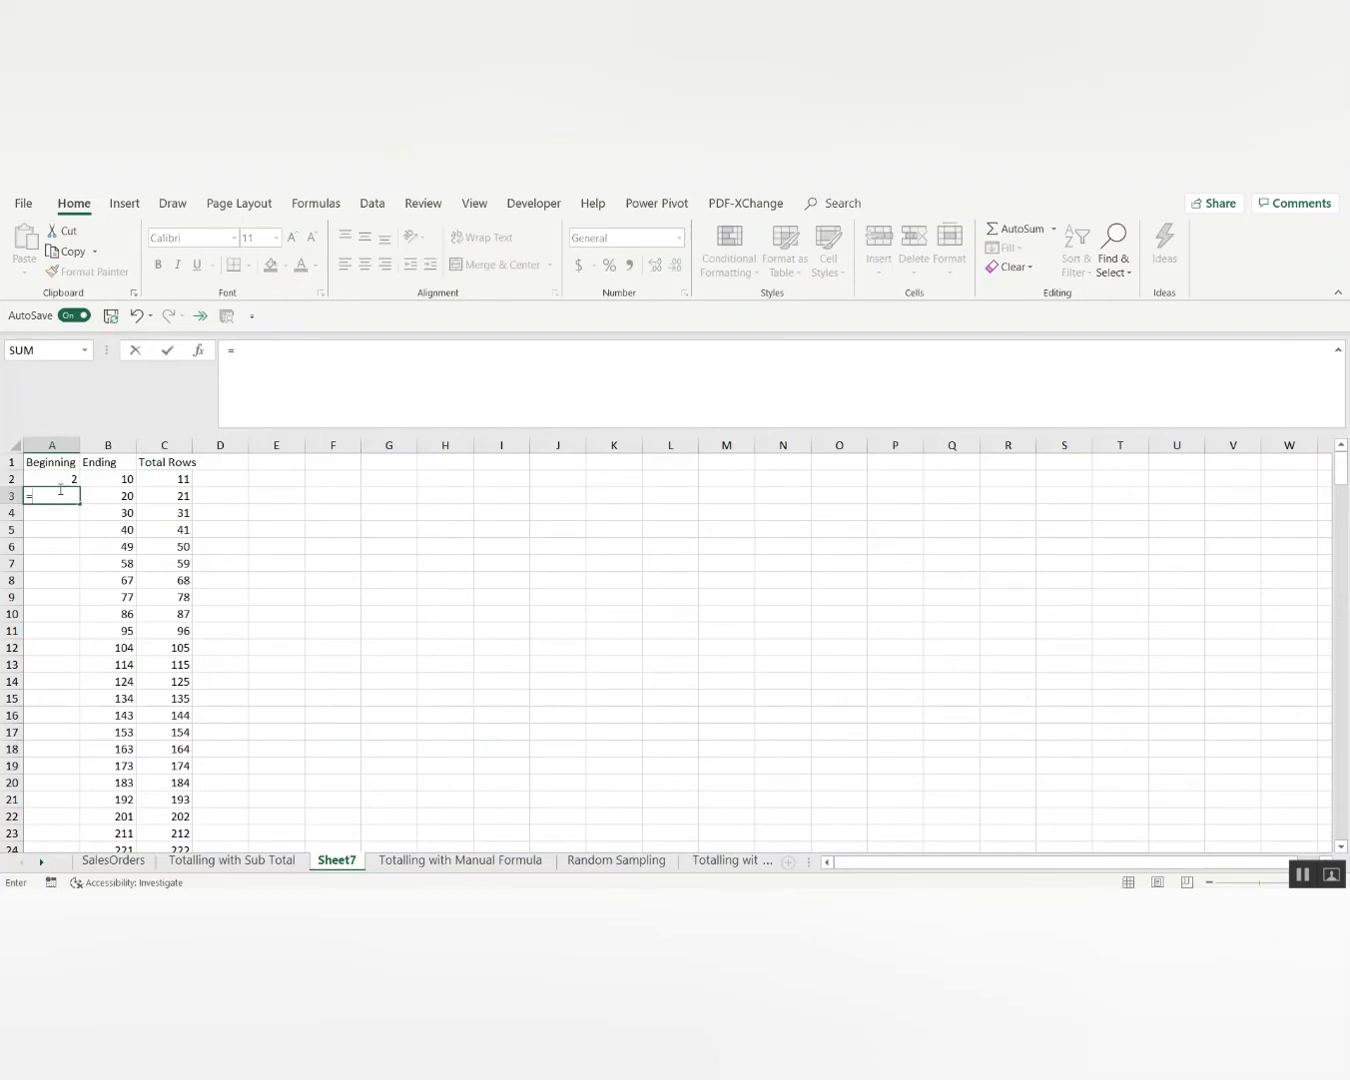
click(186, 480)
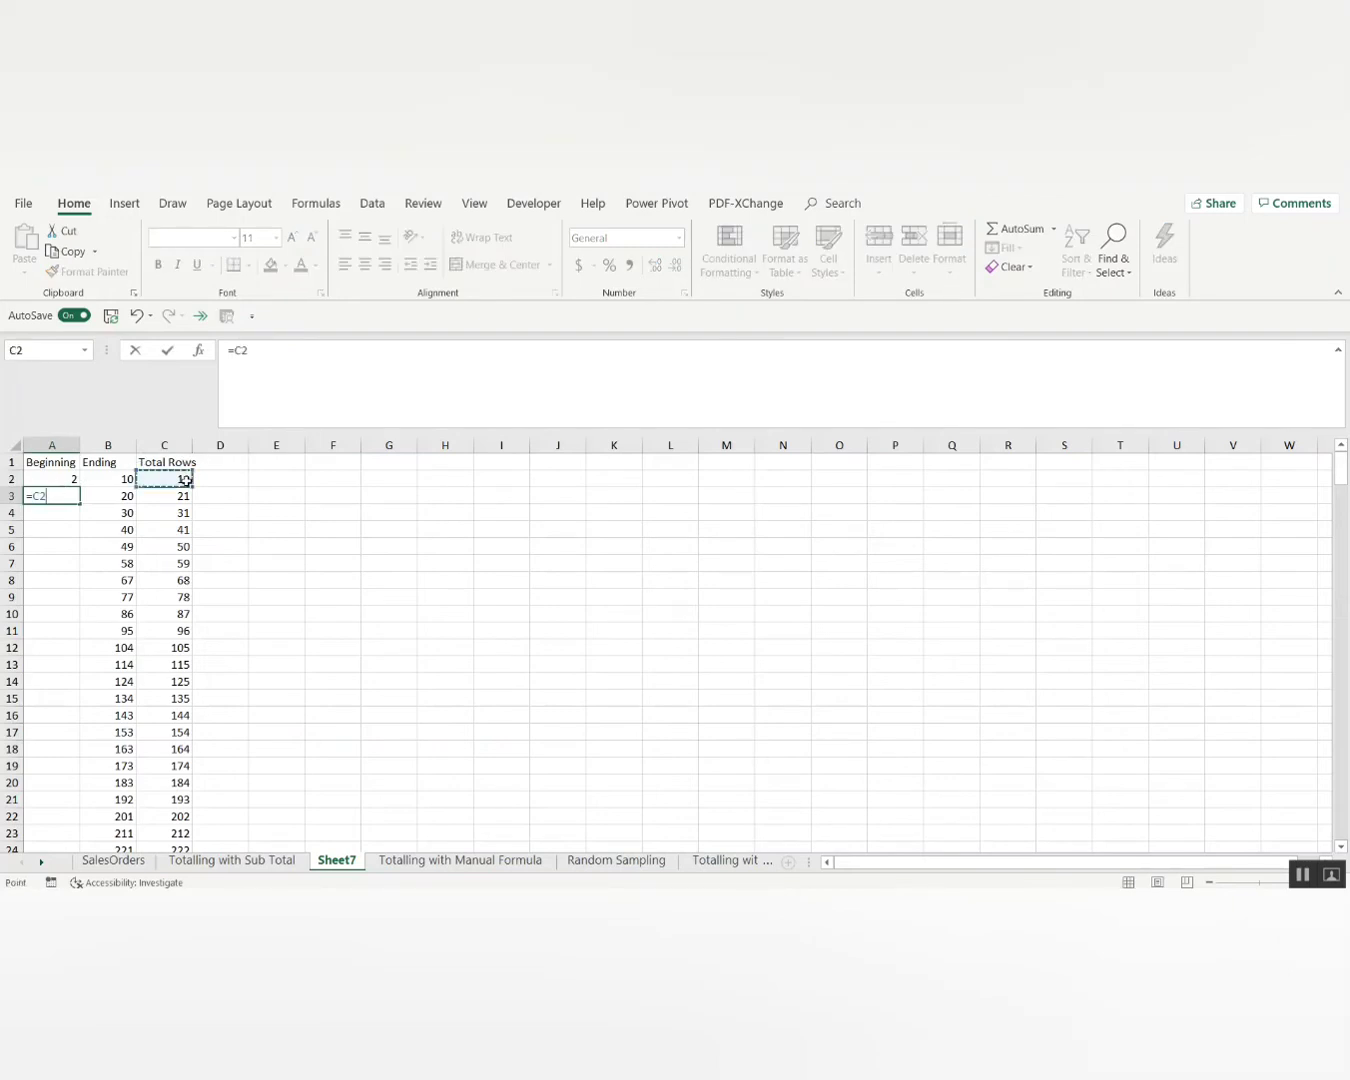
text(+1)
key(Return)
key(Right)
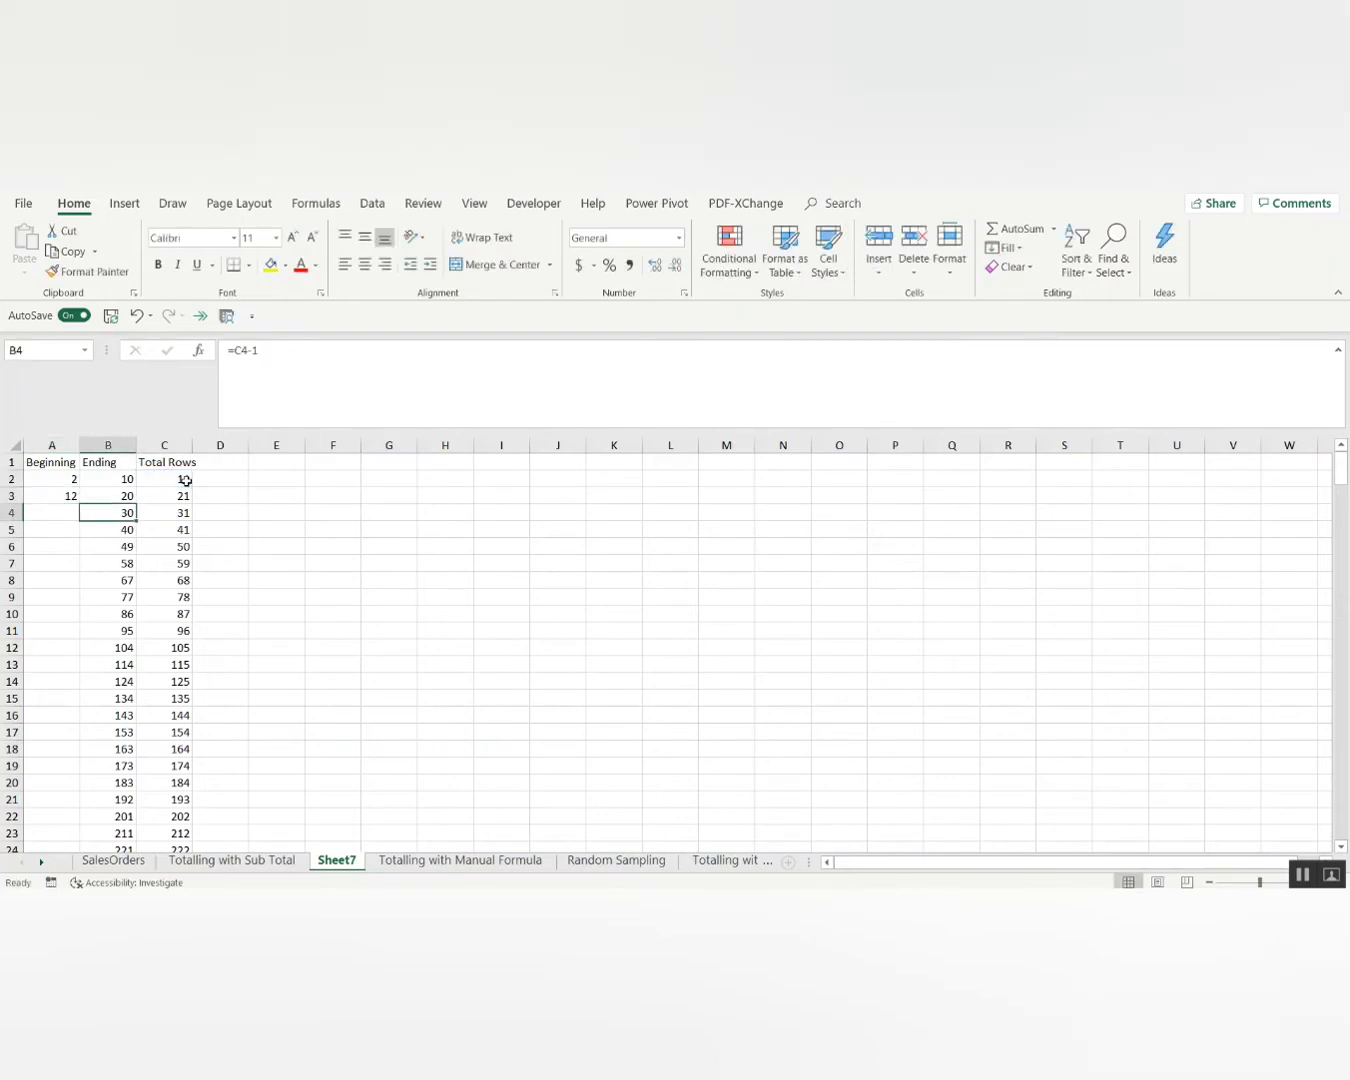
key(ctrl+Down)
key(Left)
key(ctrl+shift+Up)
key(ctrl+d)
Compare each group's Beginning and Ending against the Totalling with Manual Formula data.
key(ctrl+Up)
key(Down)
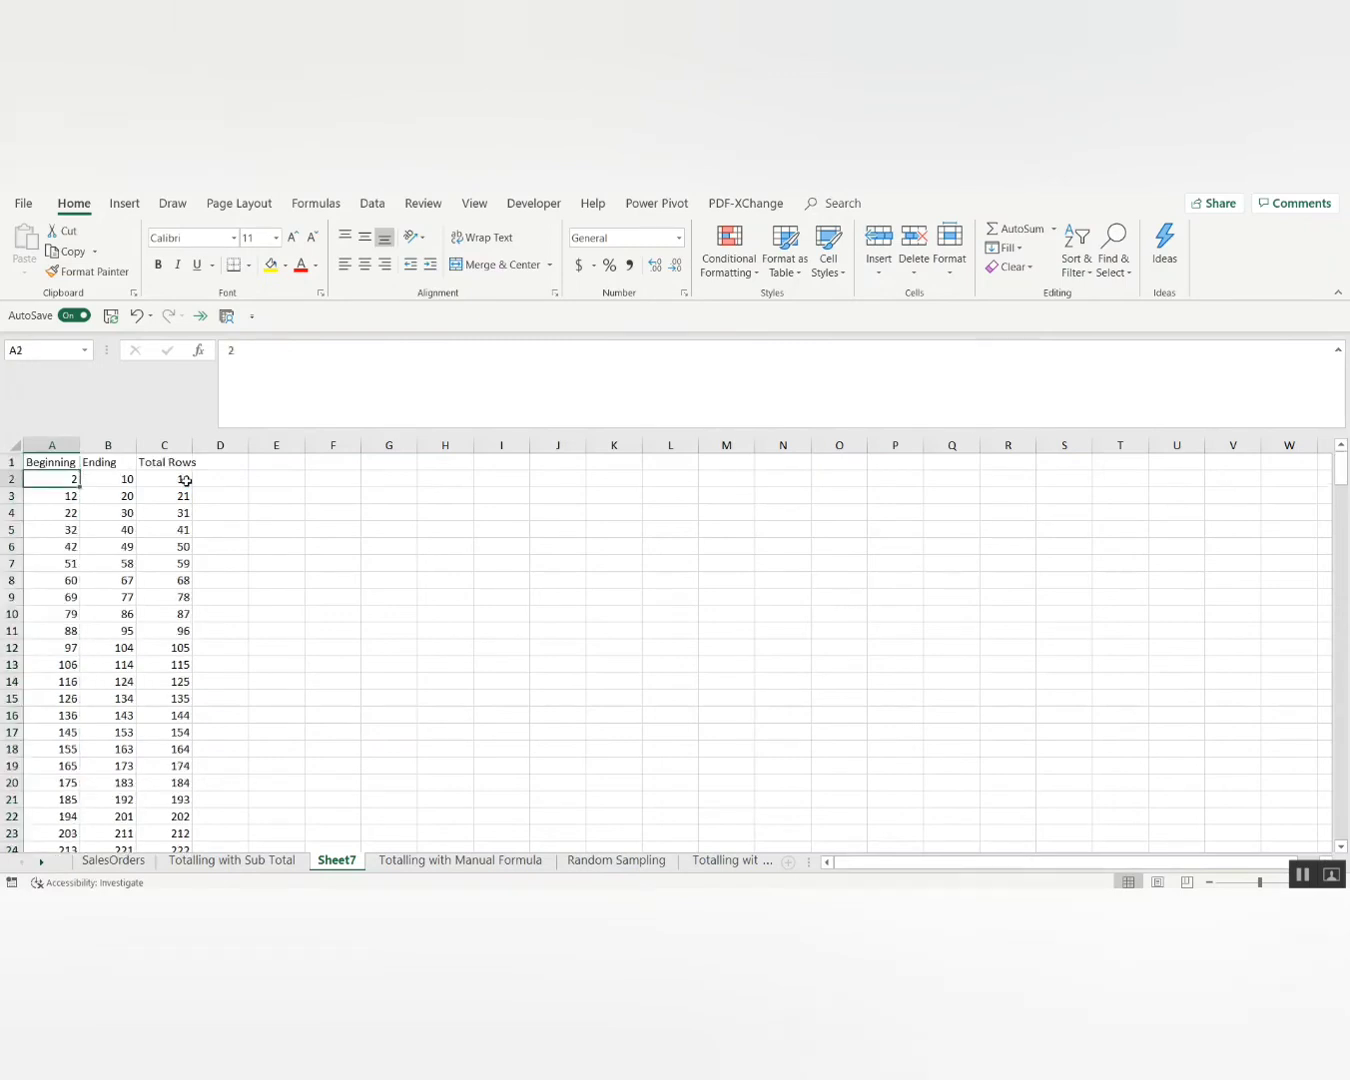
key(Down)
key(shift+Right)
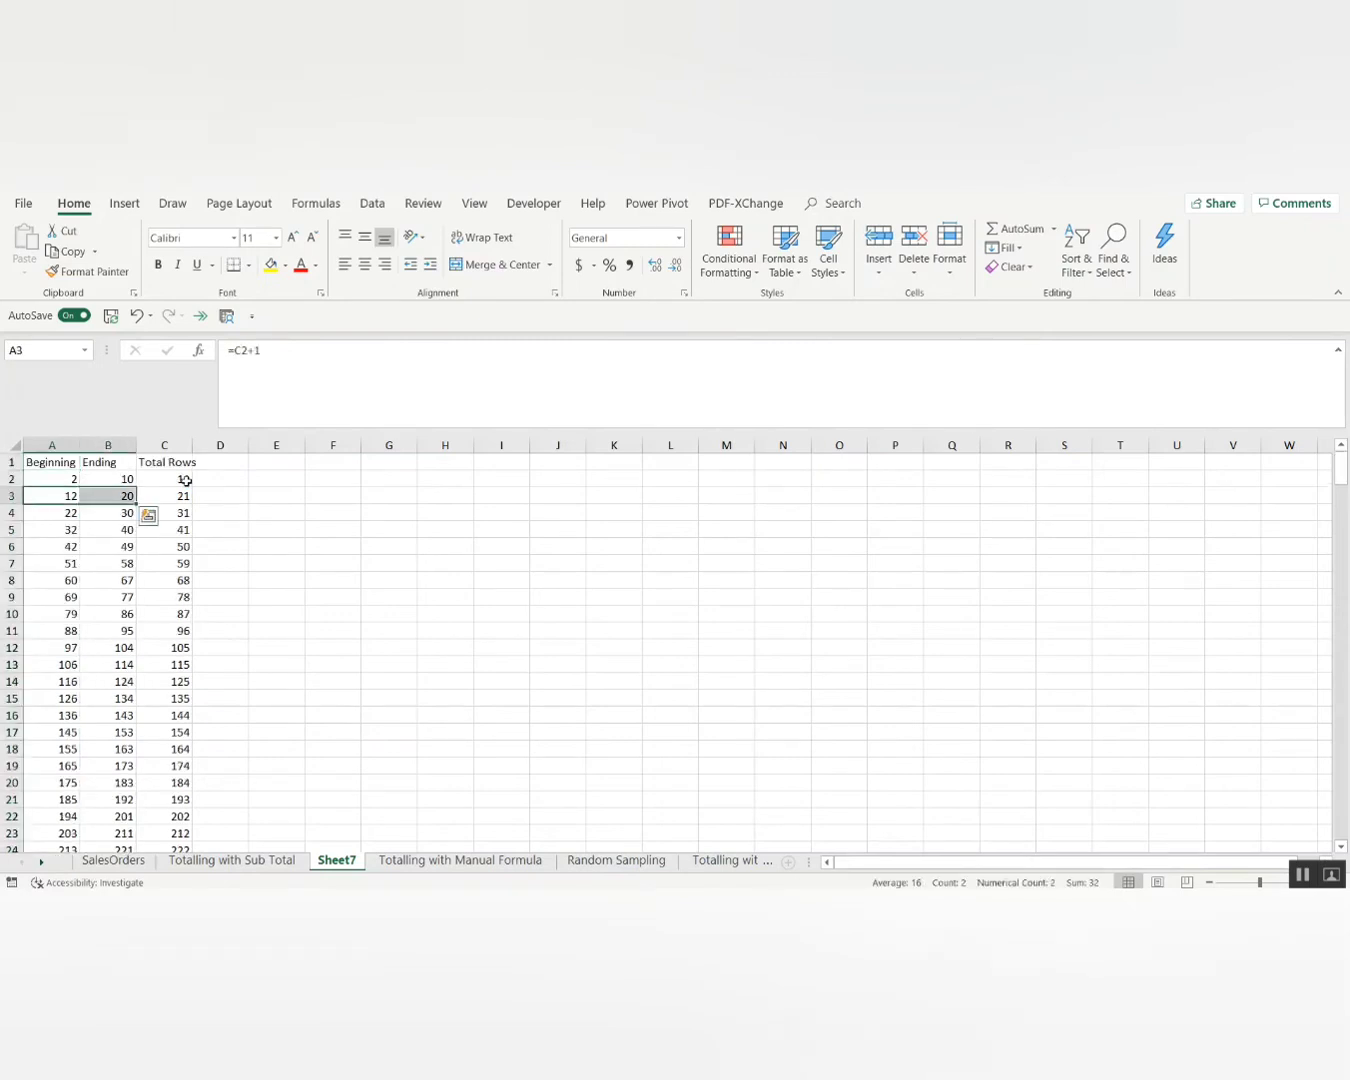
key(Down)
key(shift+Right)
key(Right)
key(Right)
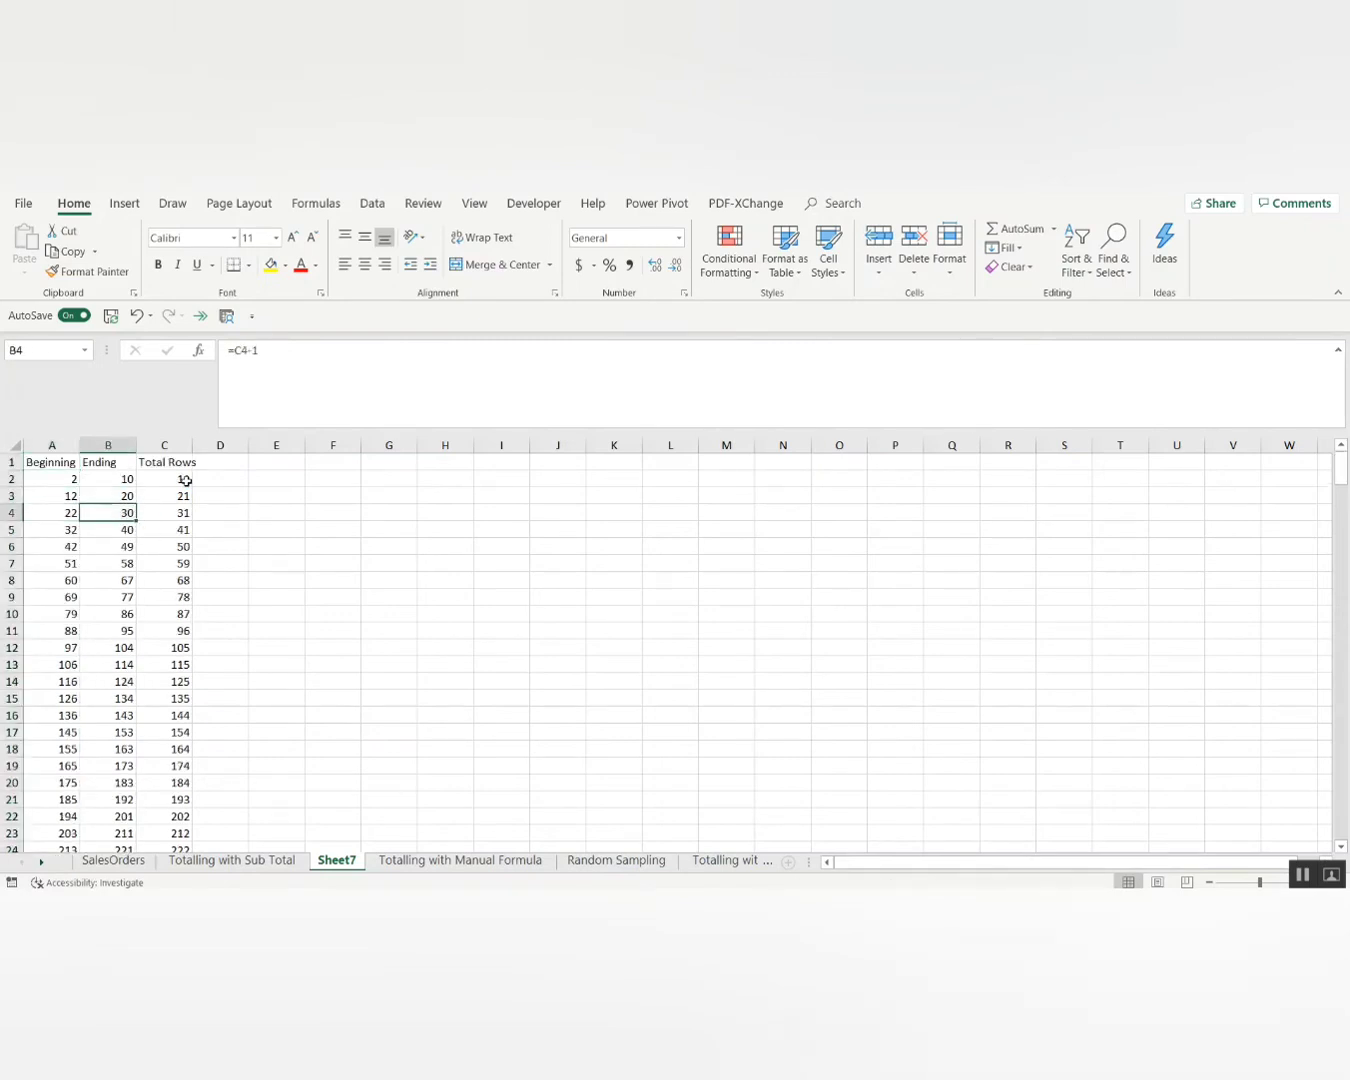
key(Right)
key(Up)
key(Up)
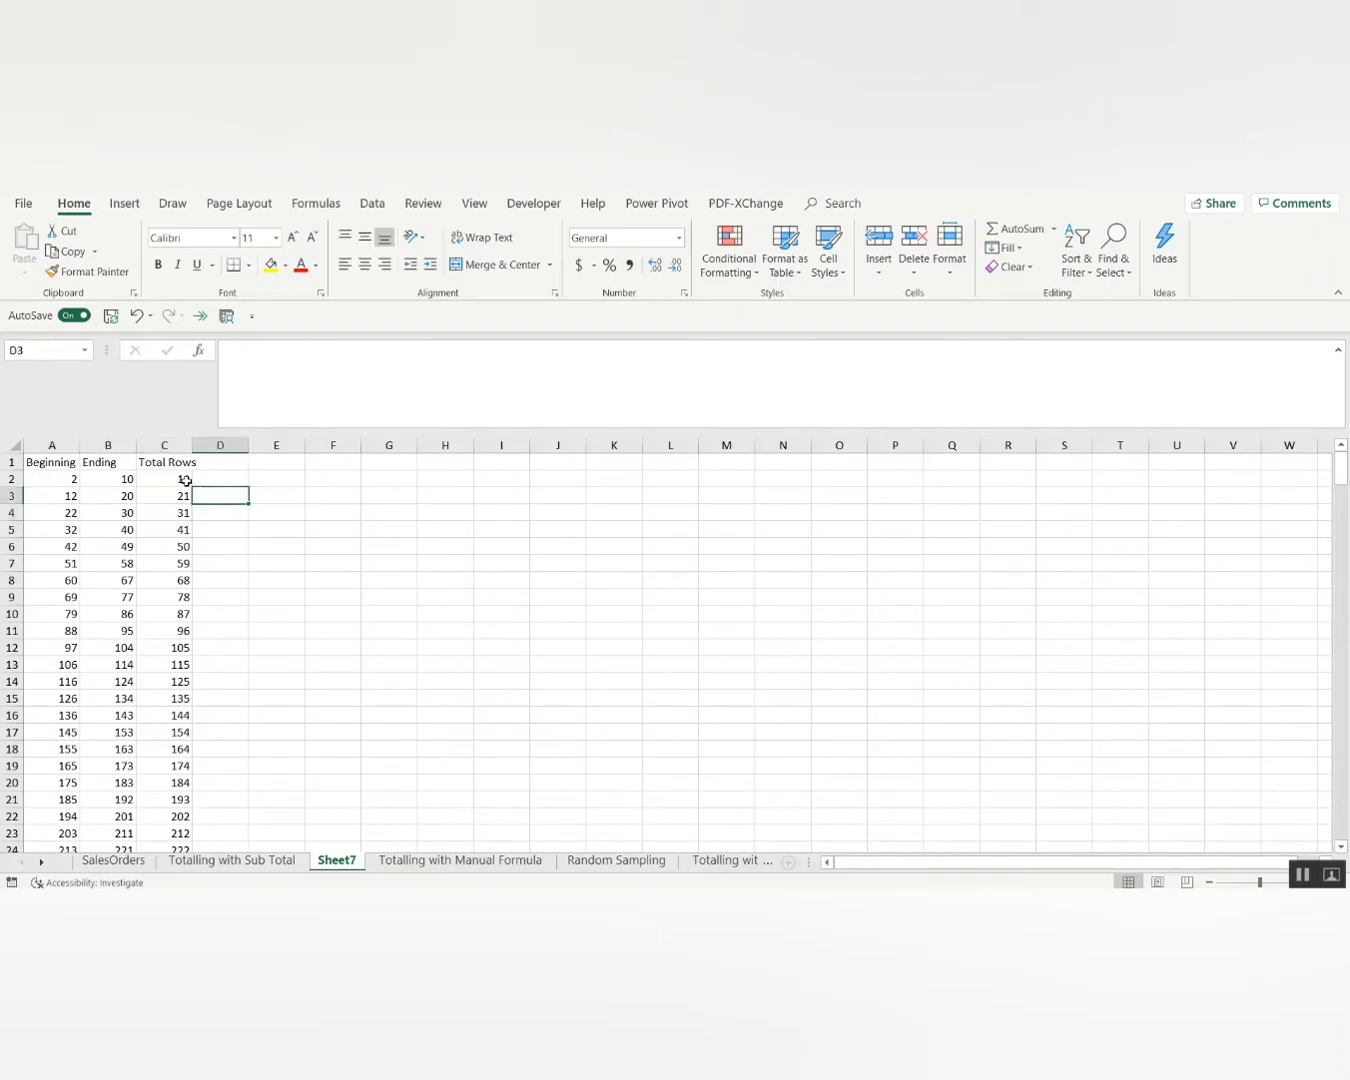
key(ctrl+Page_Down)
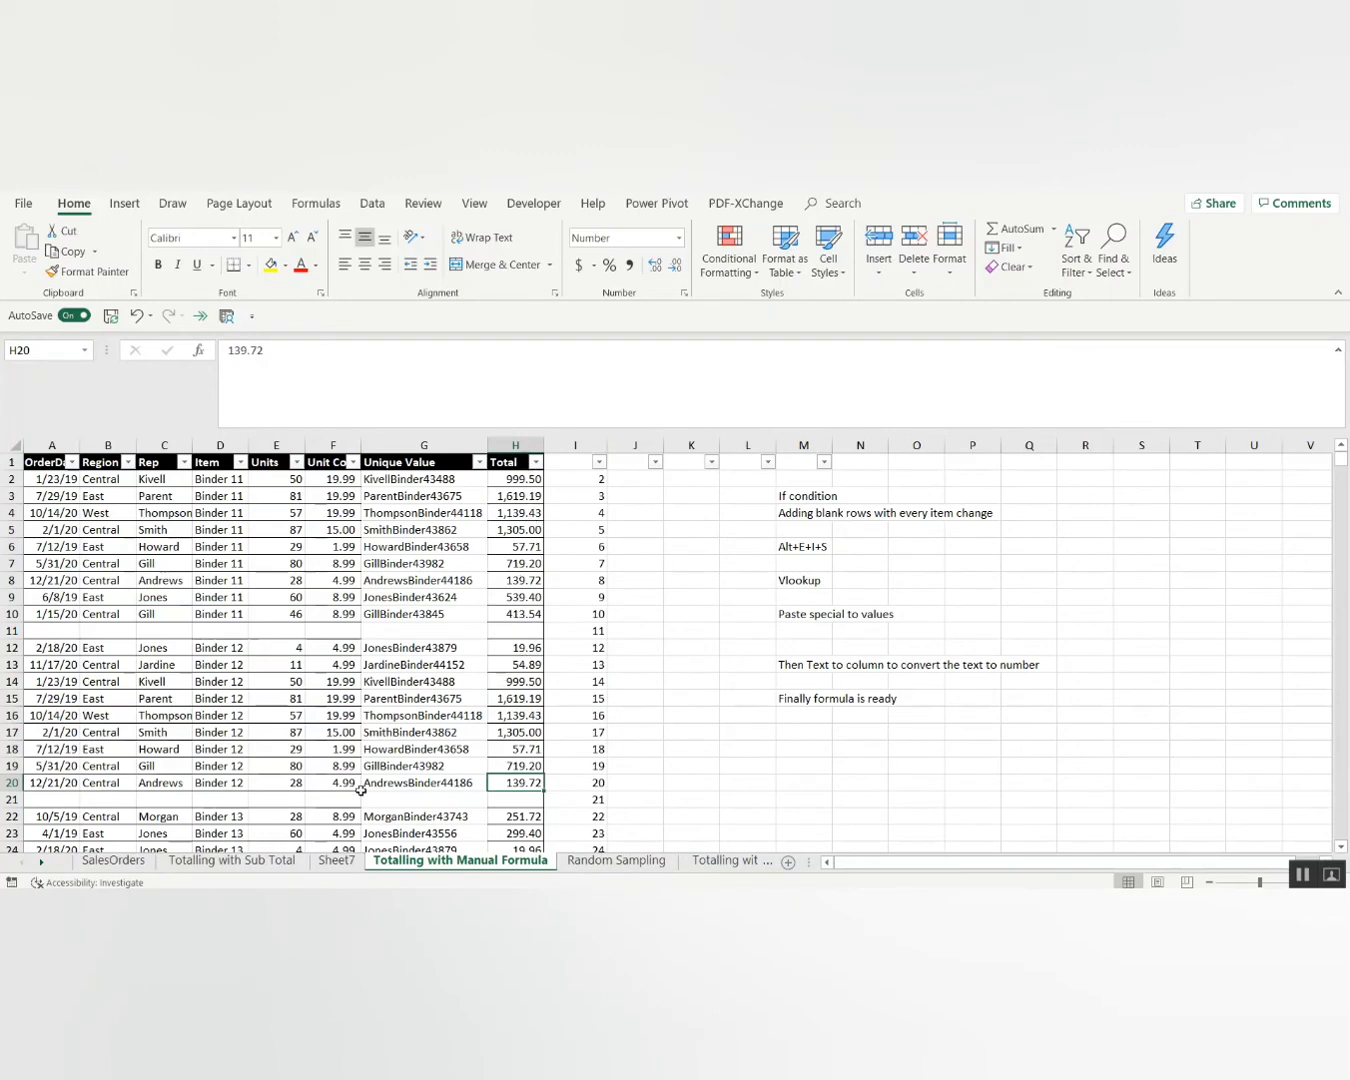
click(351, 862)
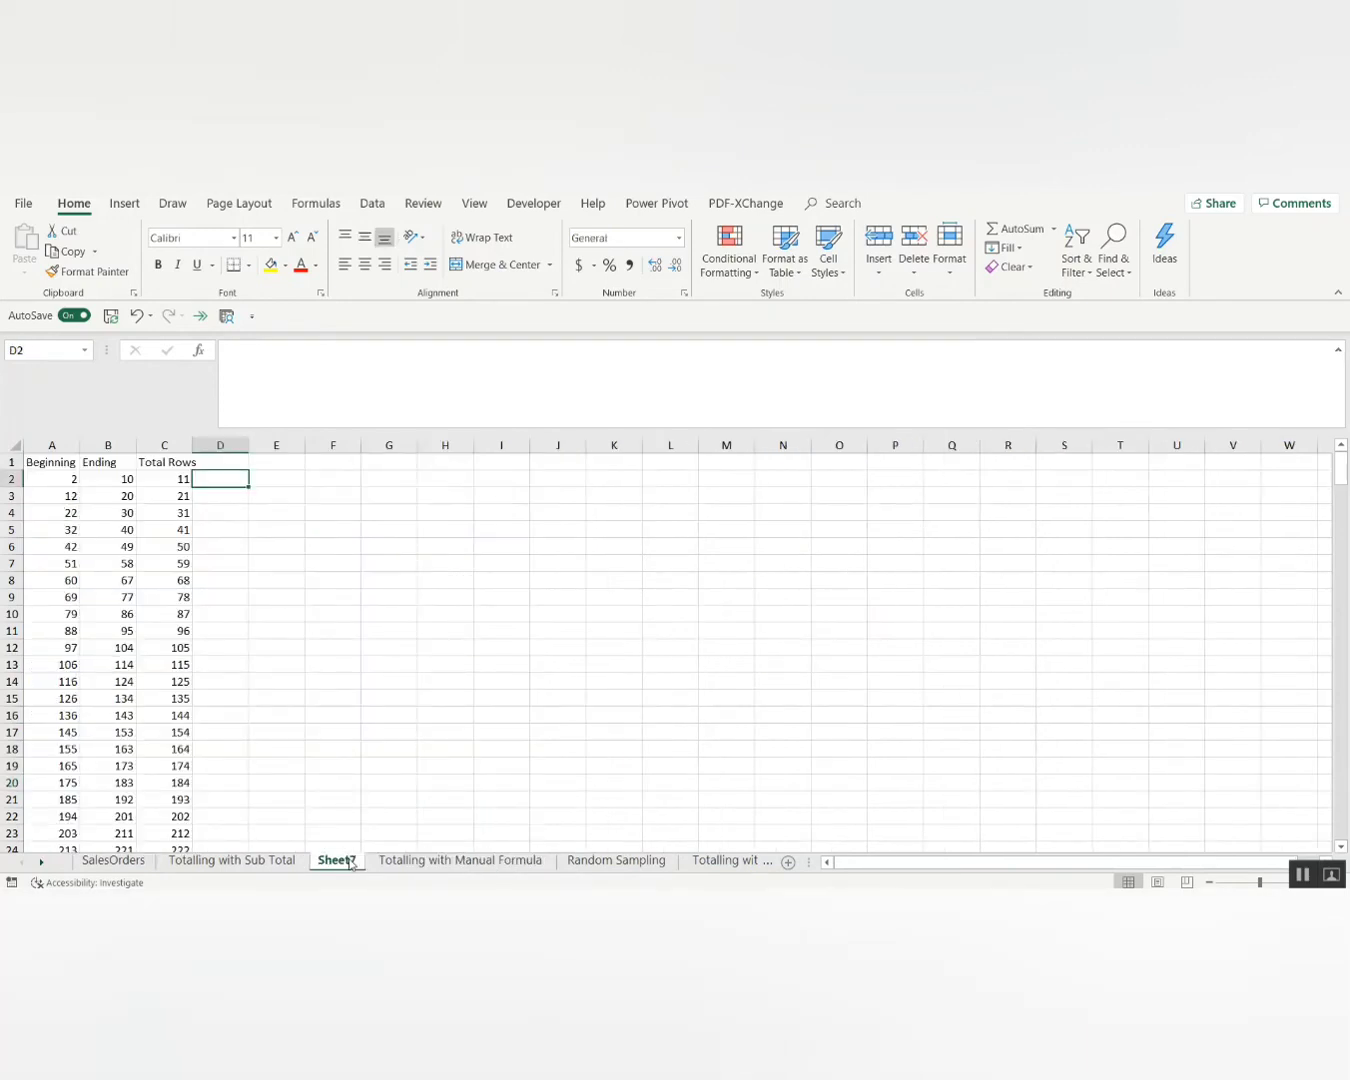
Add the heading 'Cell Reference' in E1.
key(Up)
key(Right)
text(C)
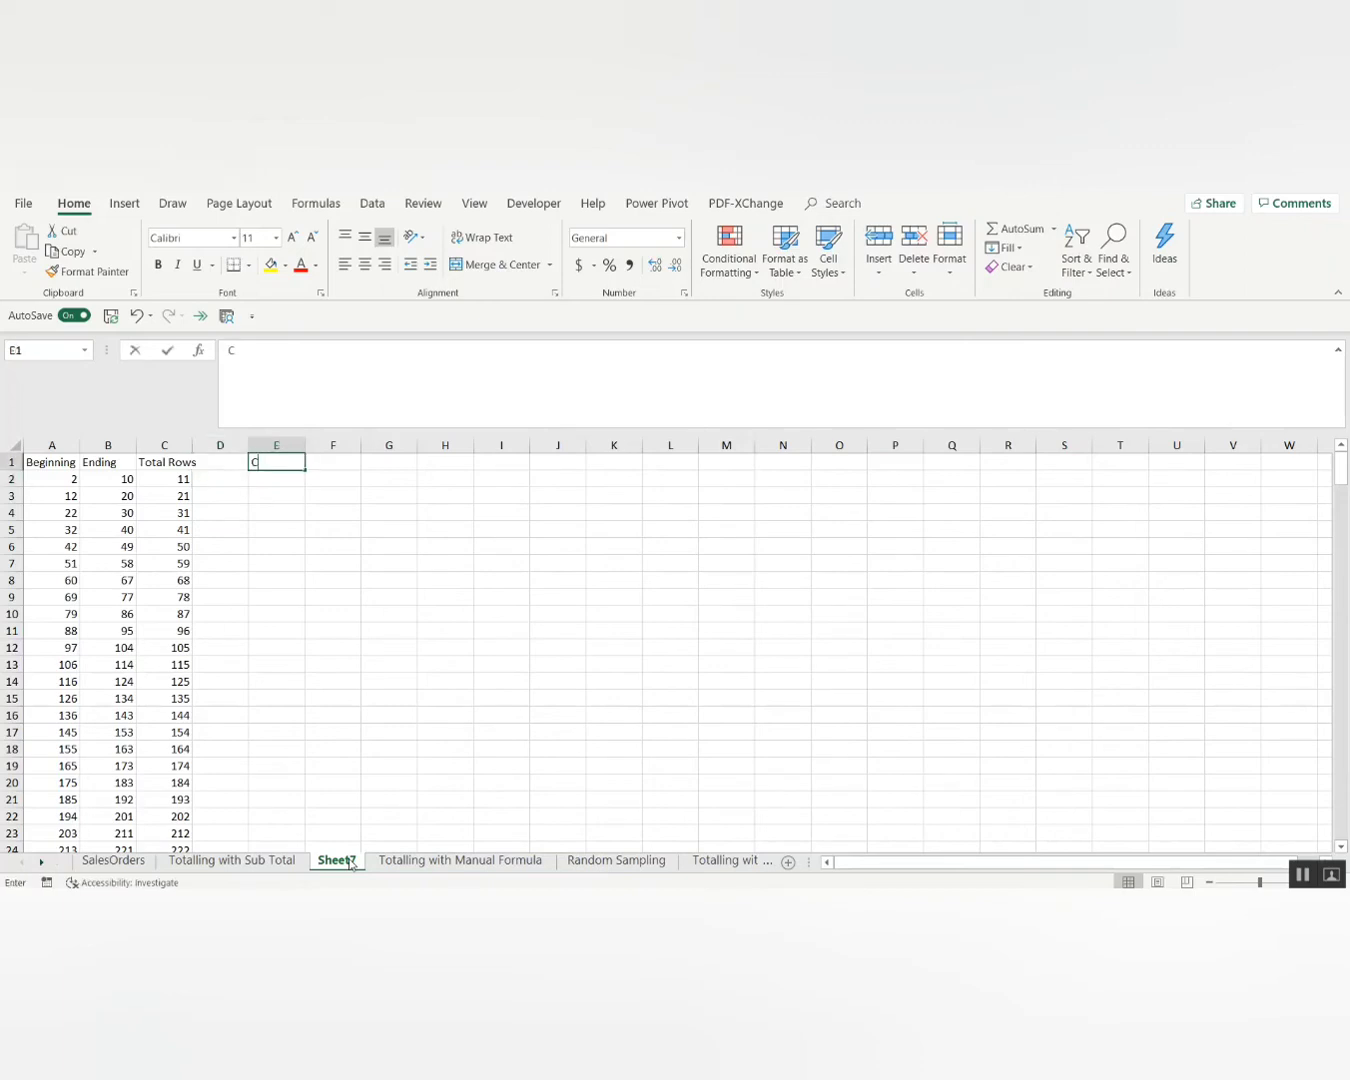
text(EIl Referec)
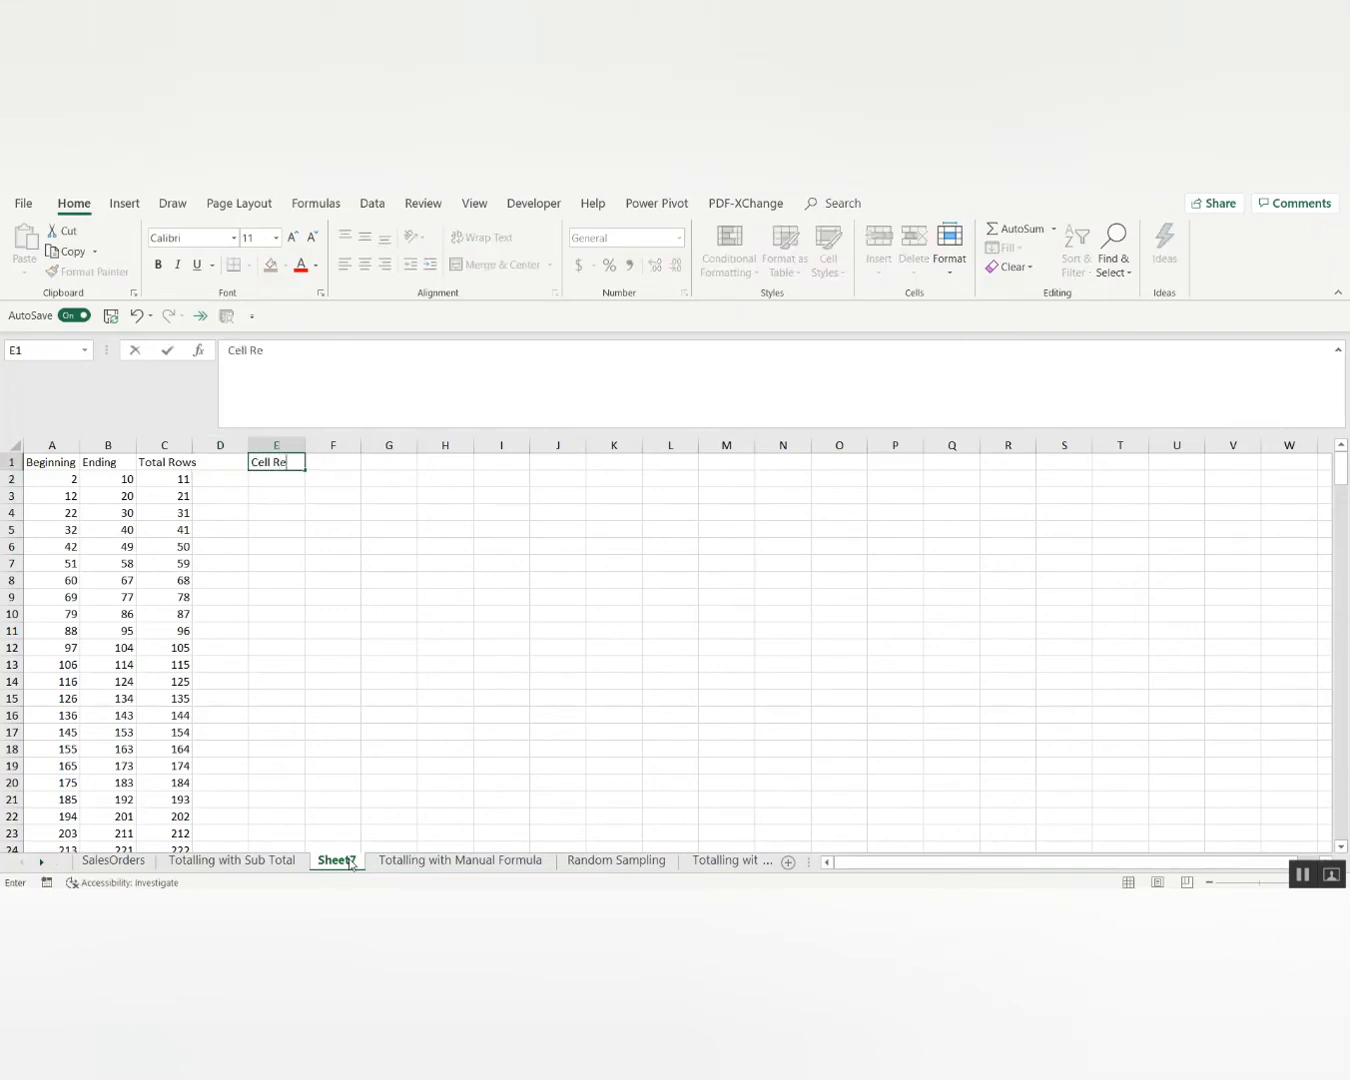
key(BackSpace)
text(nce)
key(Return)
Enter =CONCATENATE("H",A2) in E2 so it shows H2.
key(Up)
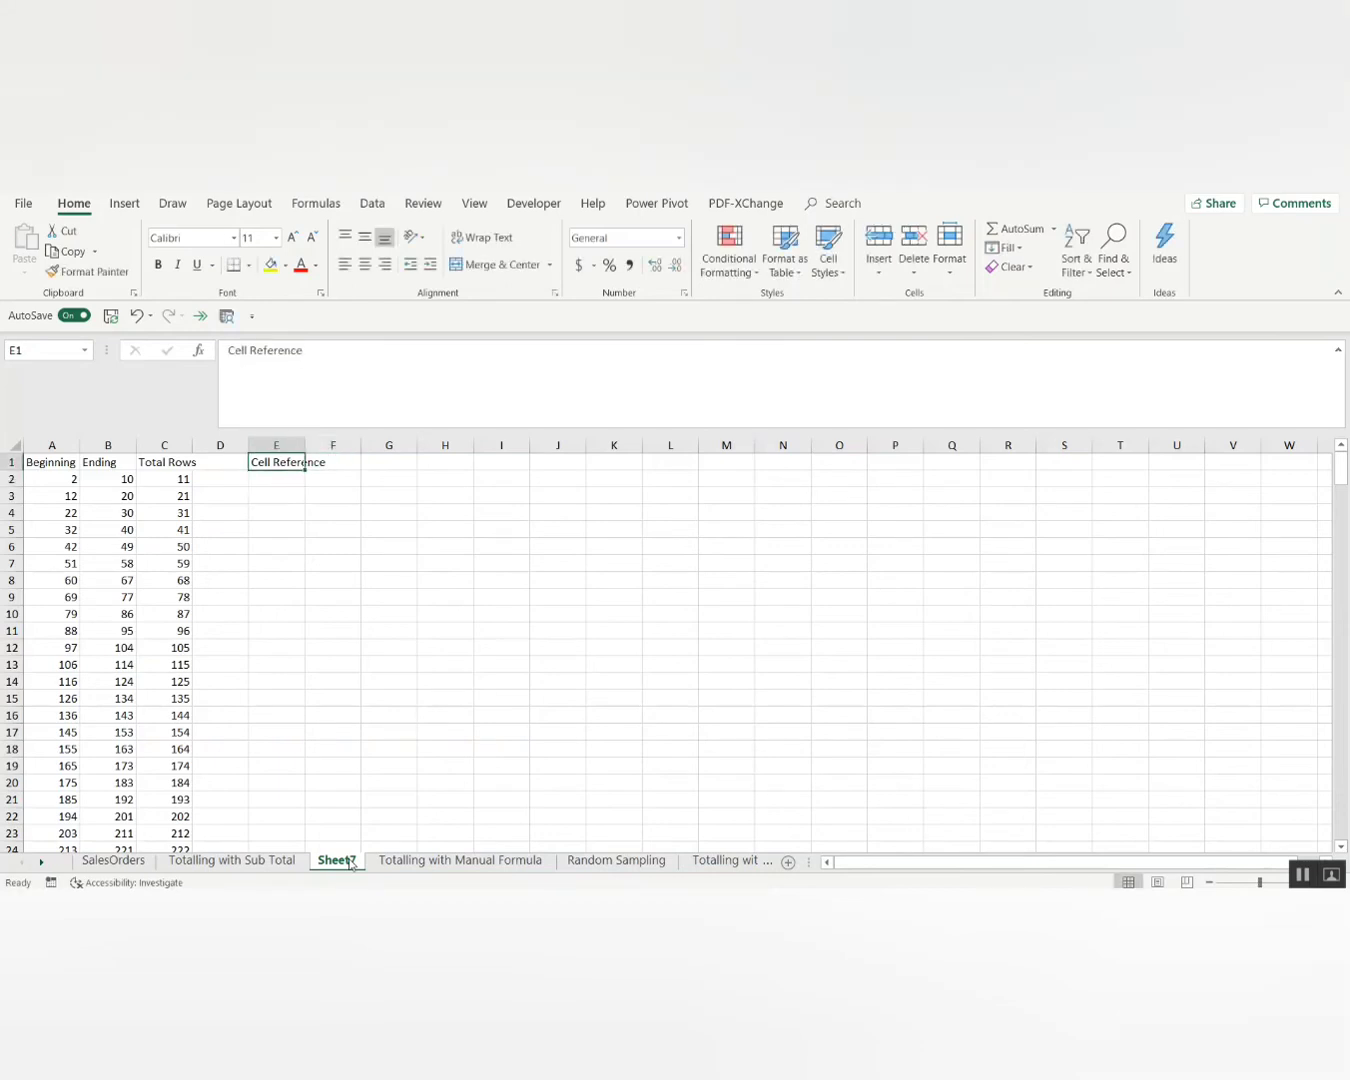
key(Down)
text(=)
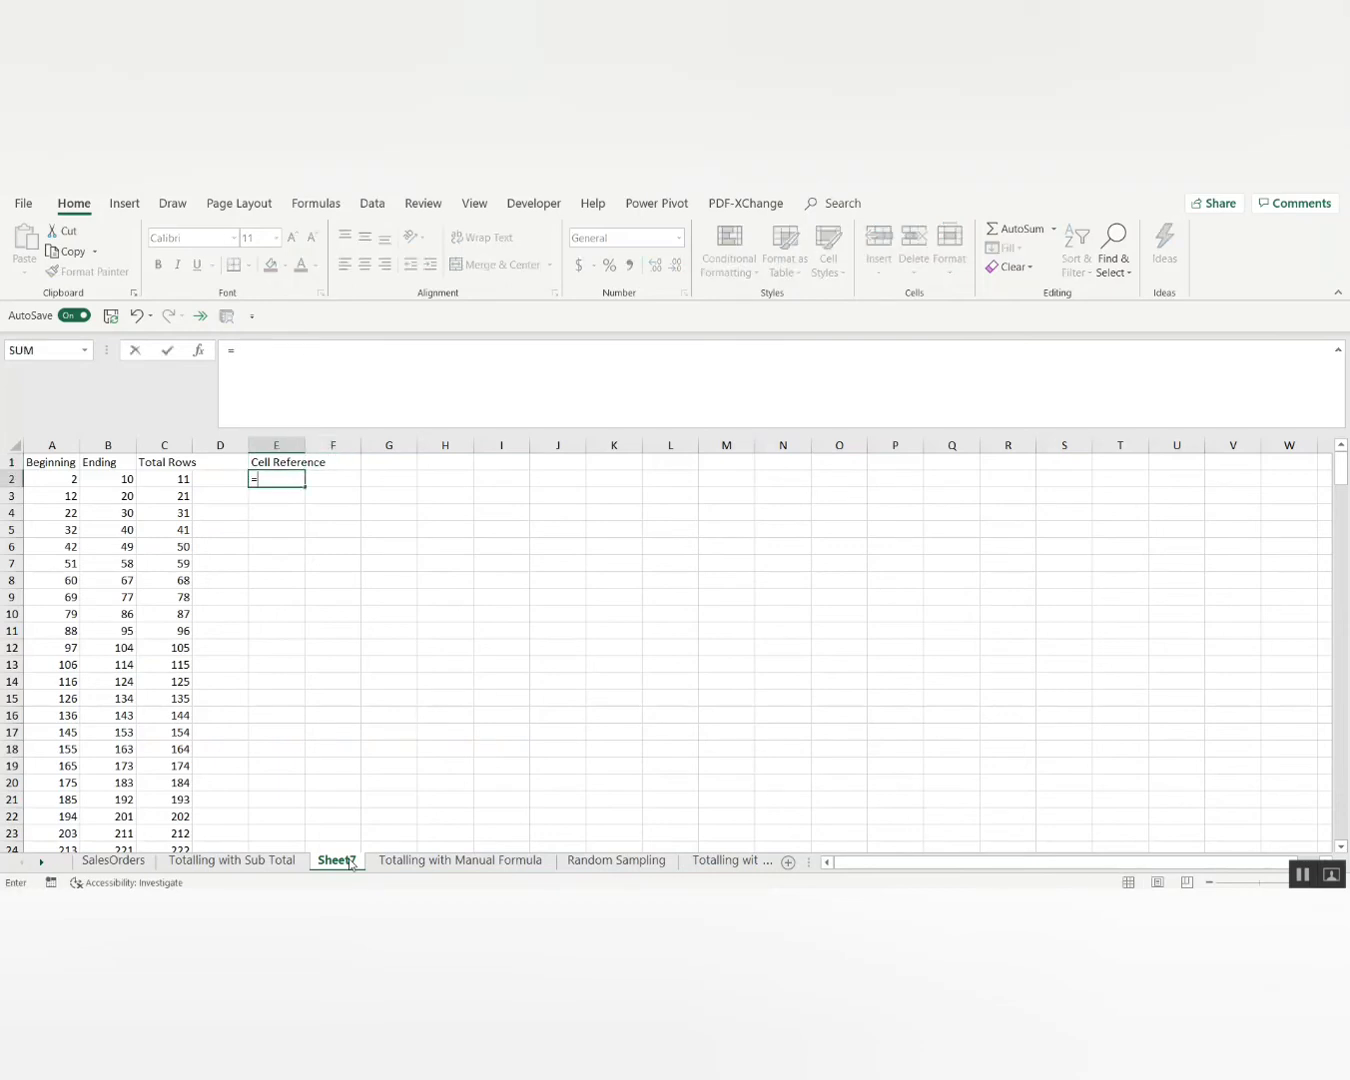
text(concatenate)
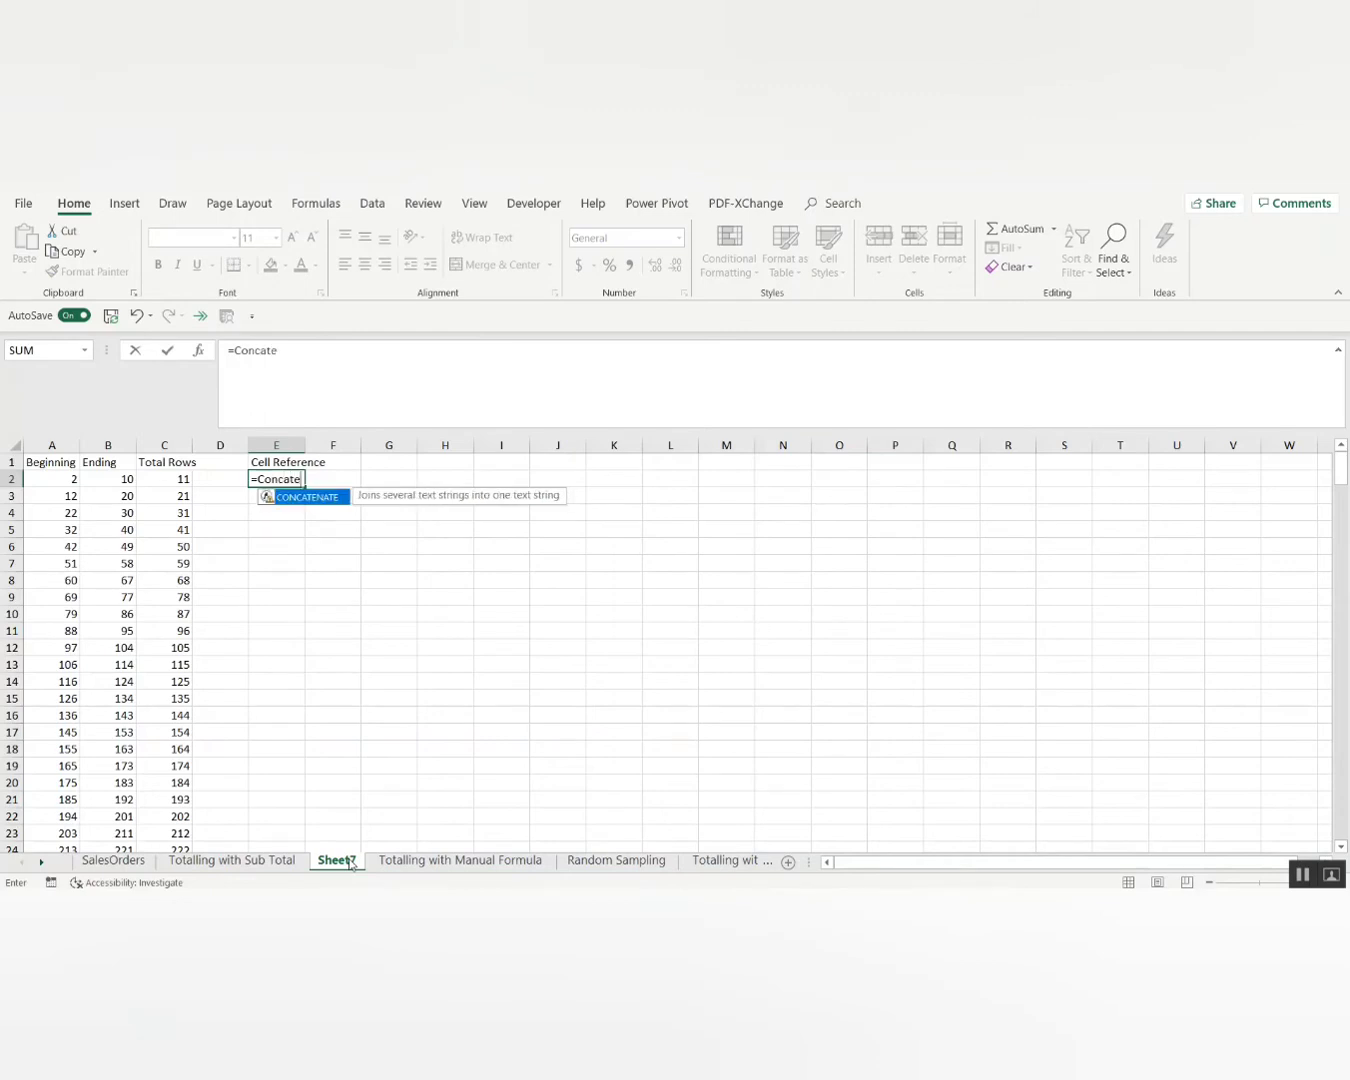
key(Tab)
text(")
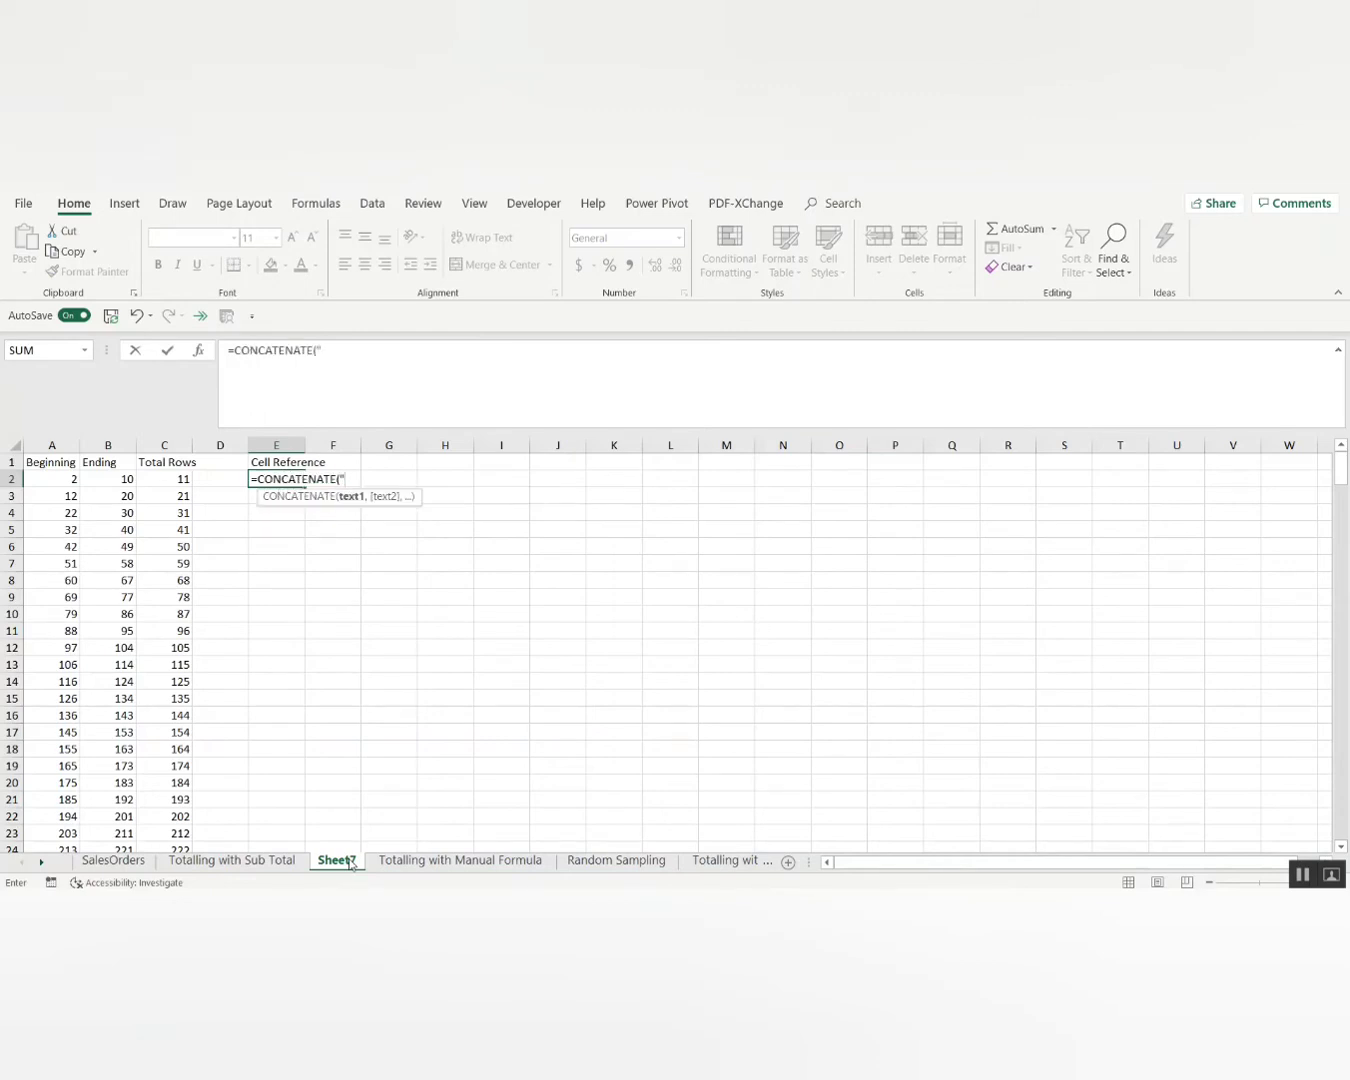
text(H)
click(55, 480)
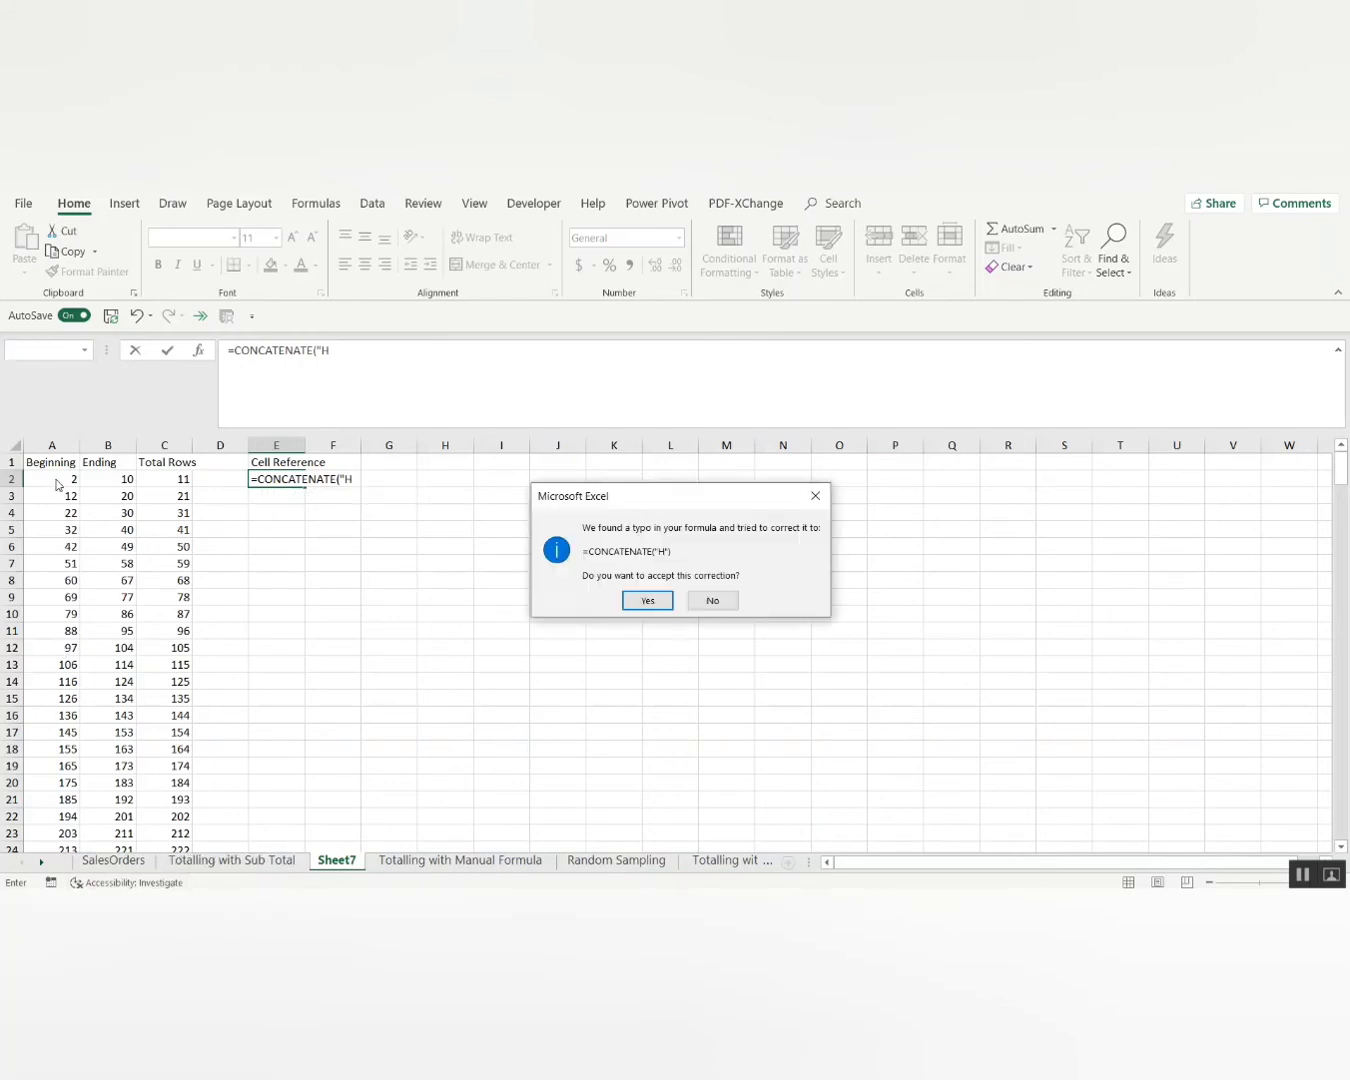
click(641, 597)
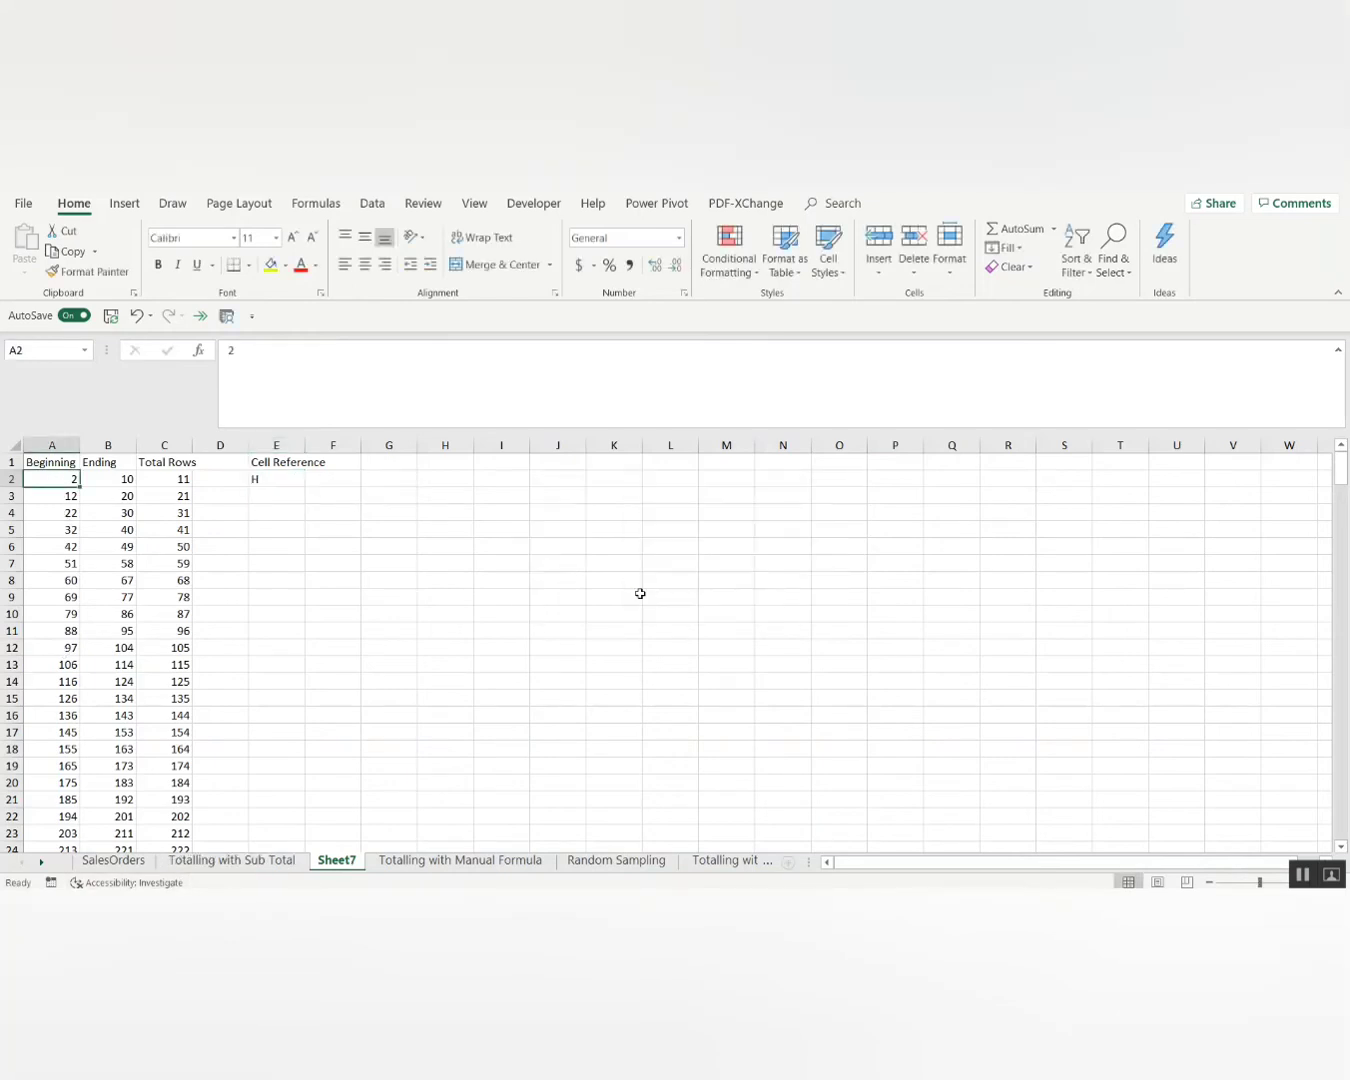
key(Up)
key(Right)
key(Right)
key(Right)
key(Down)
key(Right)
key(F2)
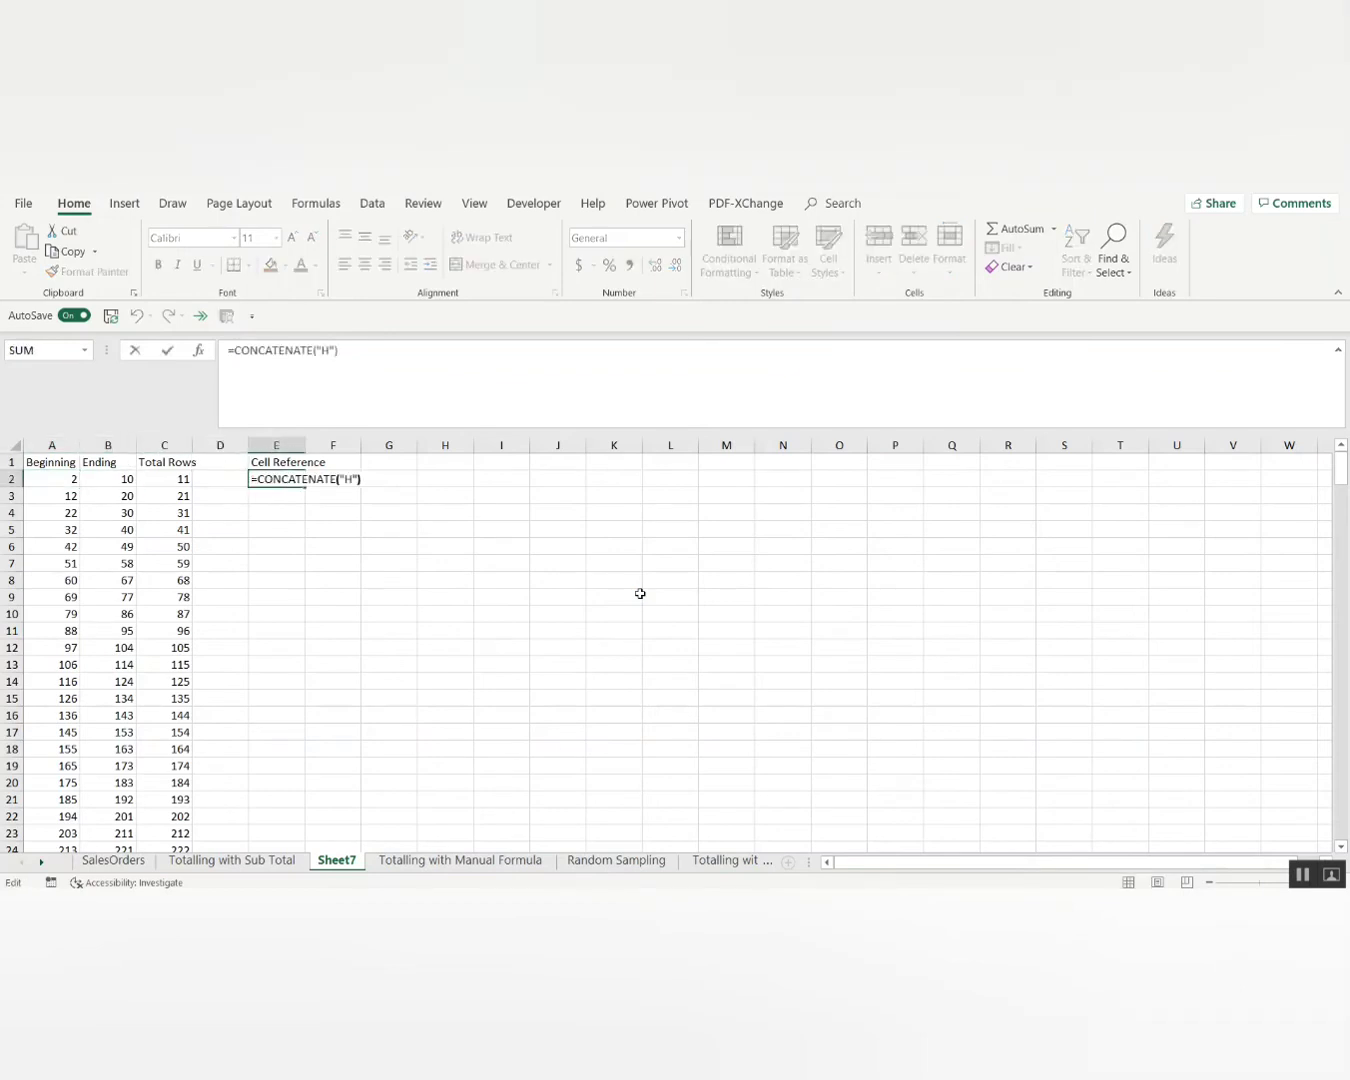
key(Left)
text(,)
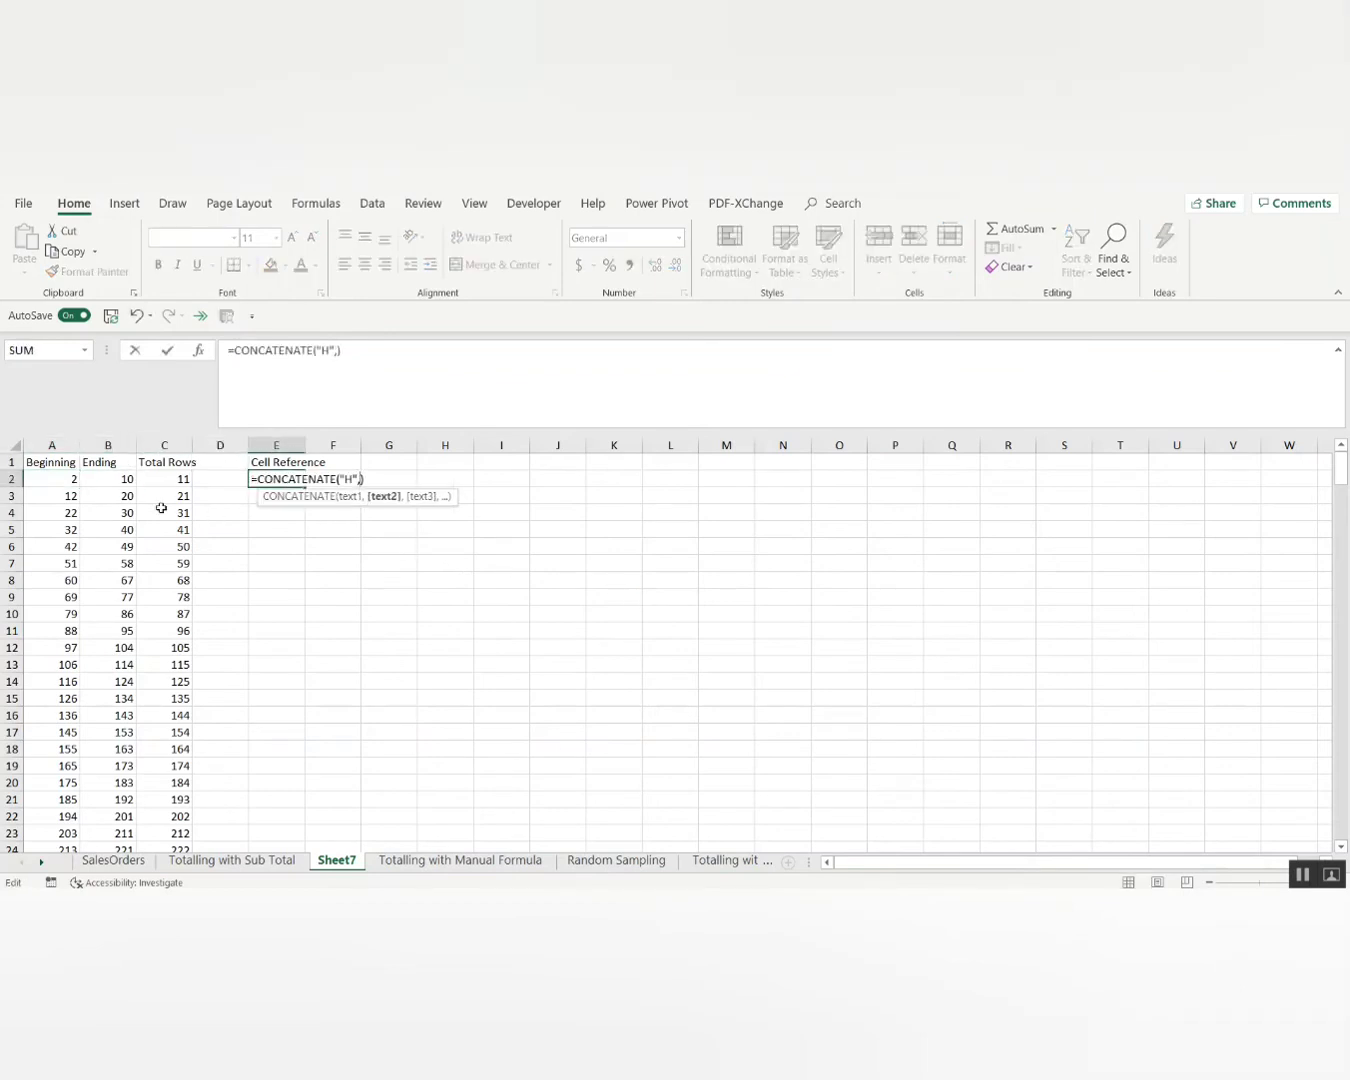
click(62, 481)
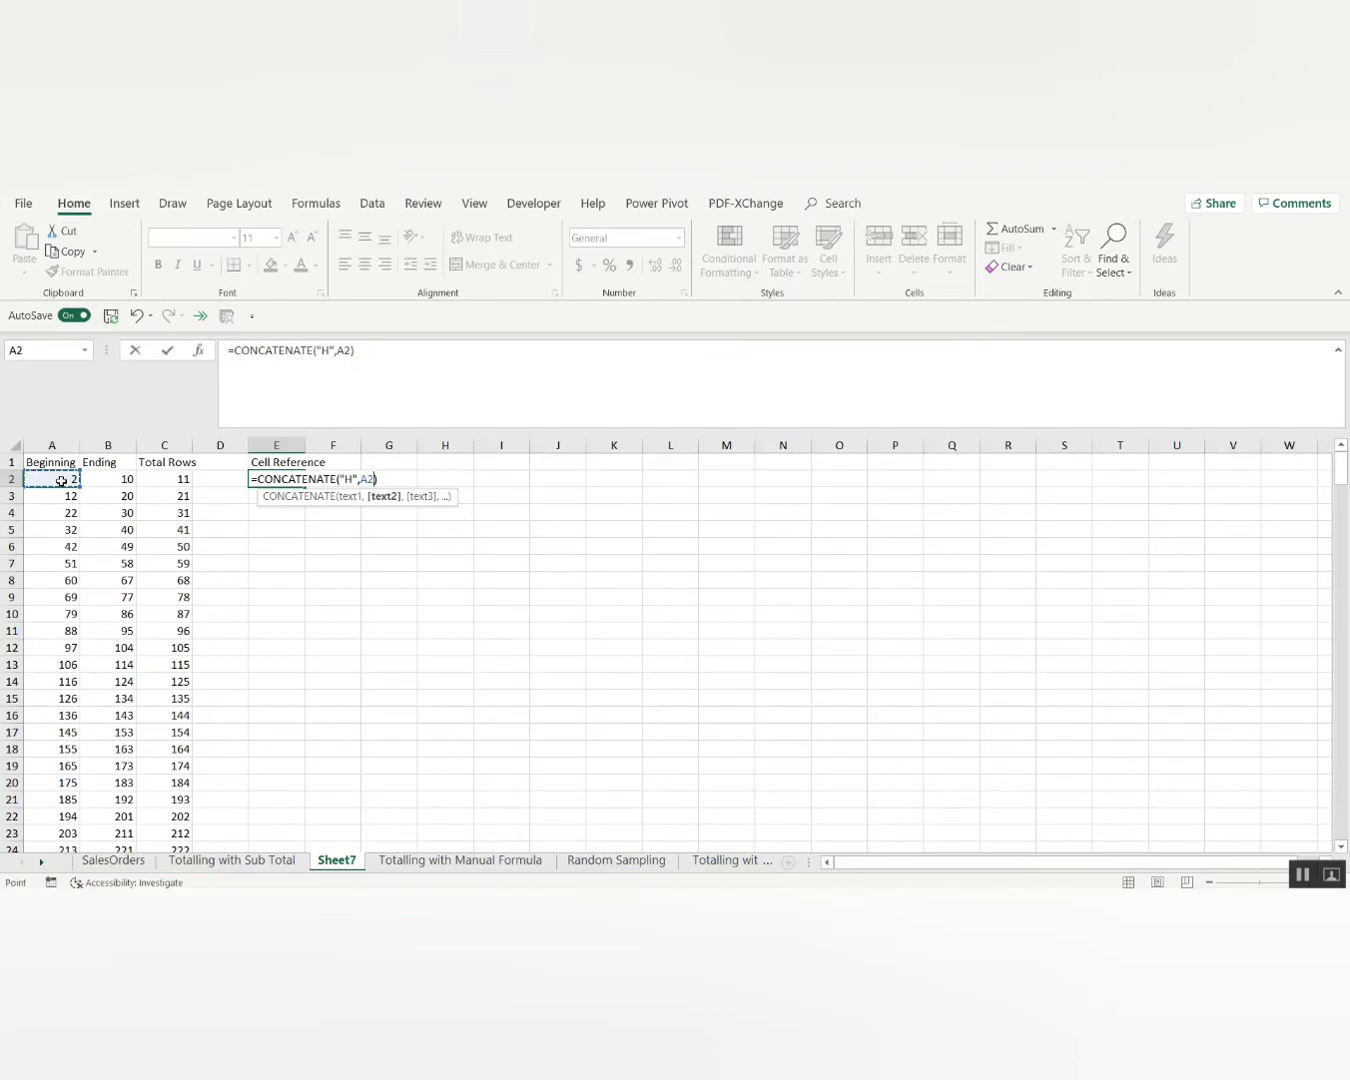
key(Tab)
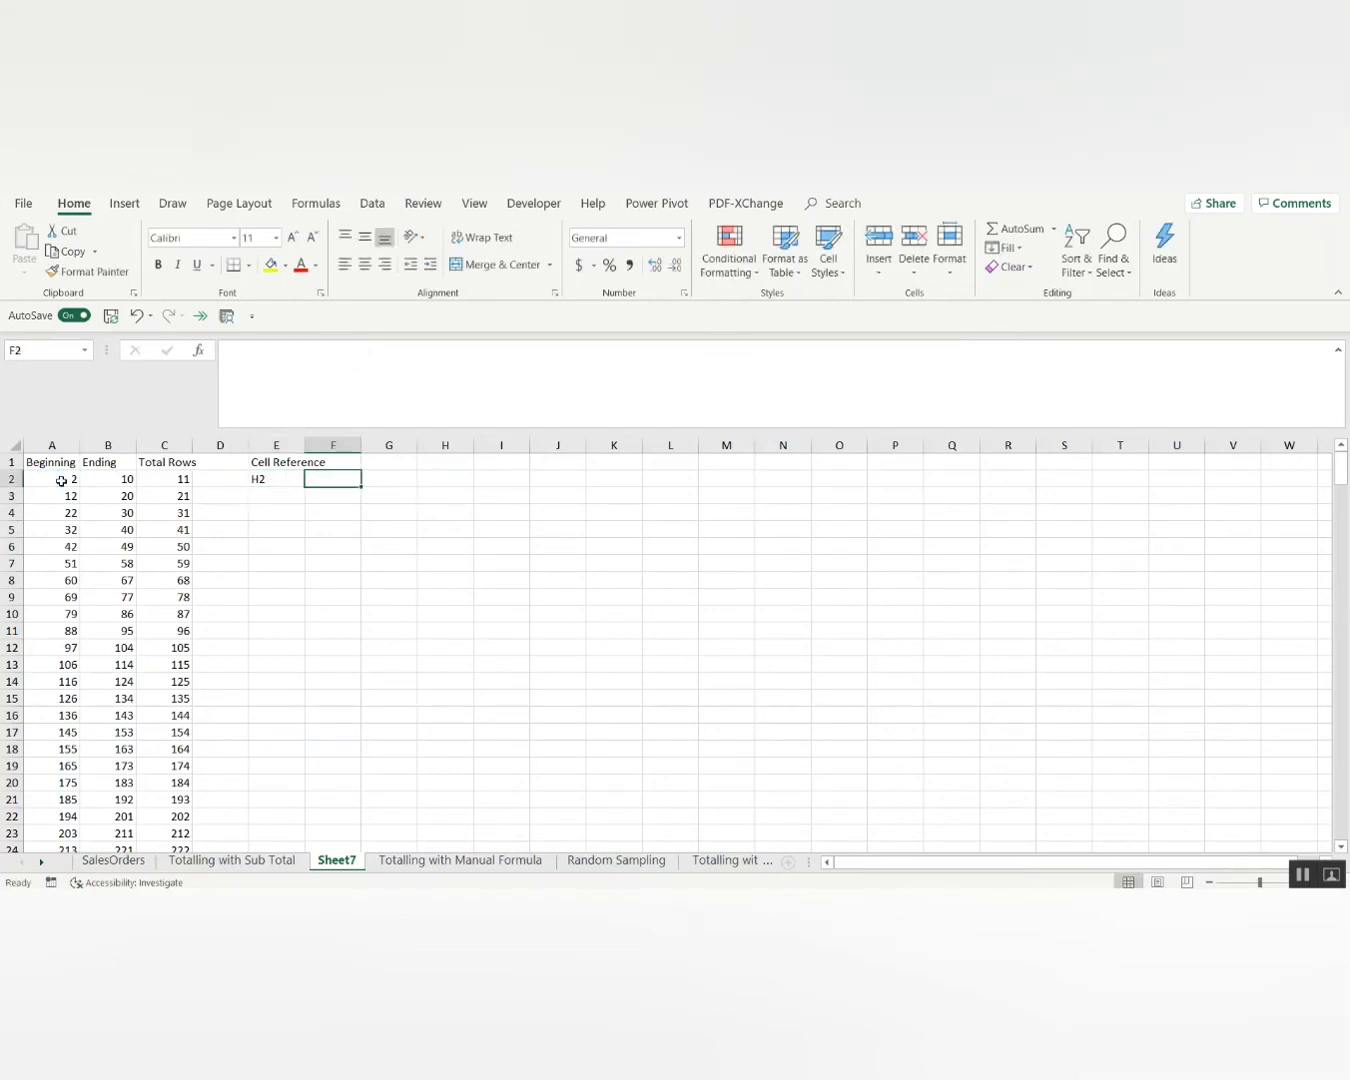
Enter =CONCATENATE("H",B2) in F2 so it shows H10.
text(=concate)
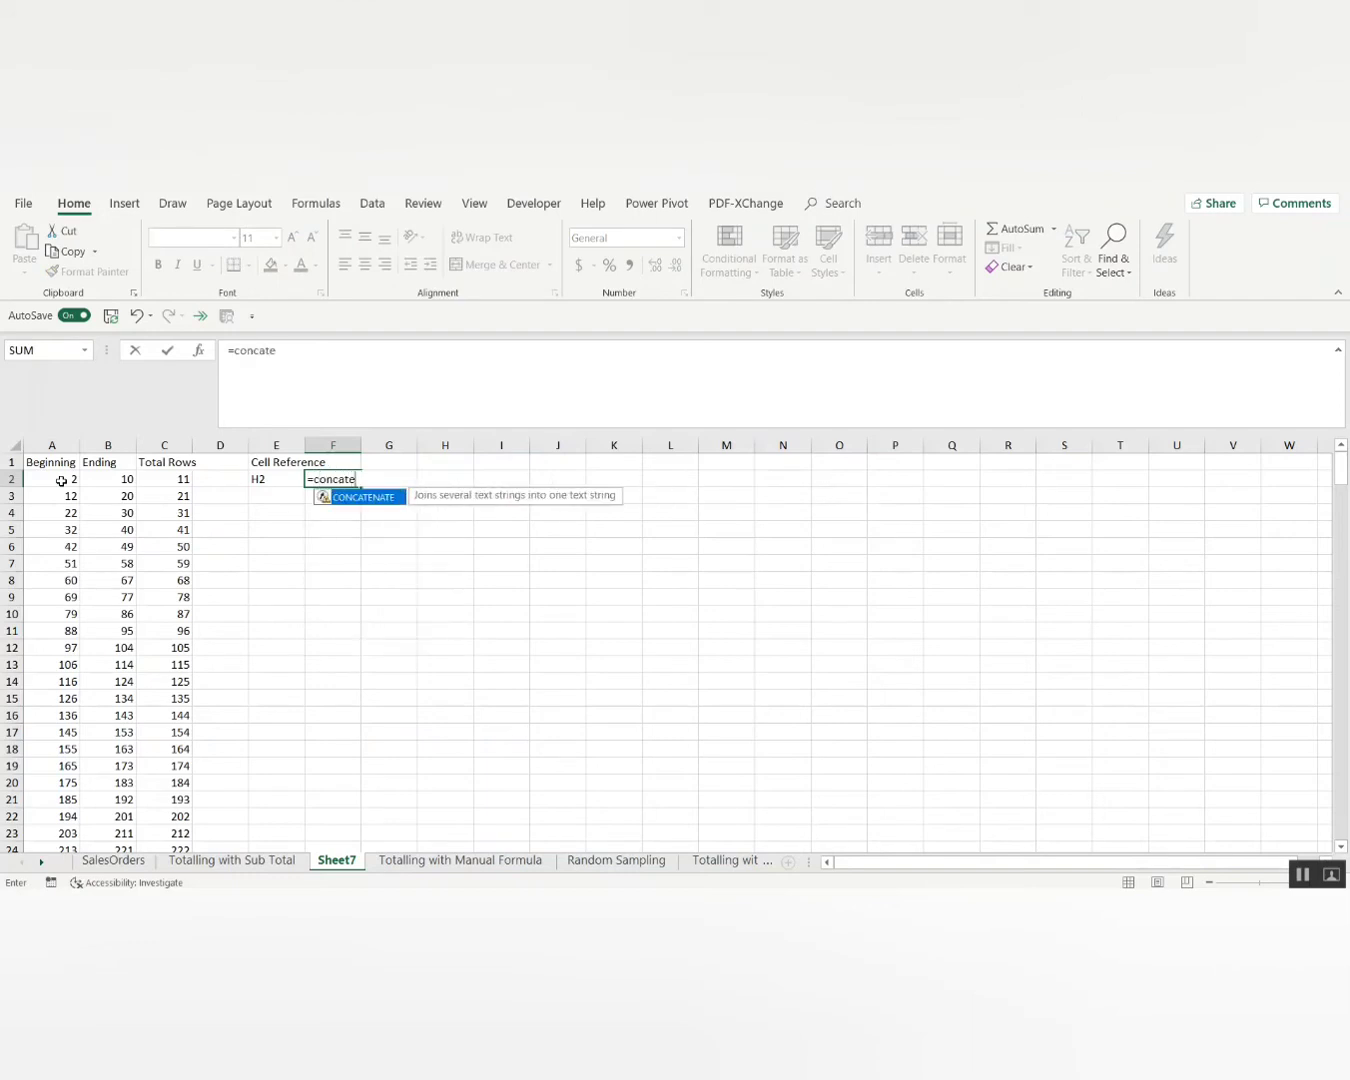
key(Tab)
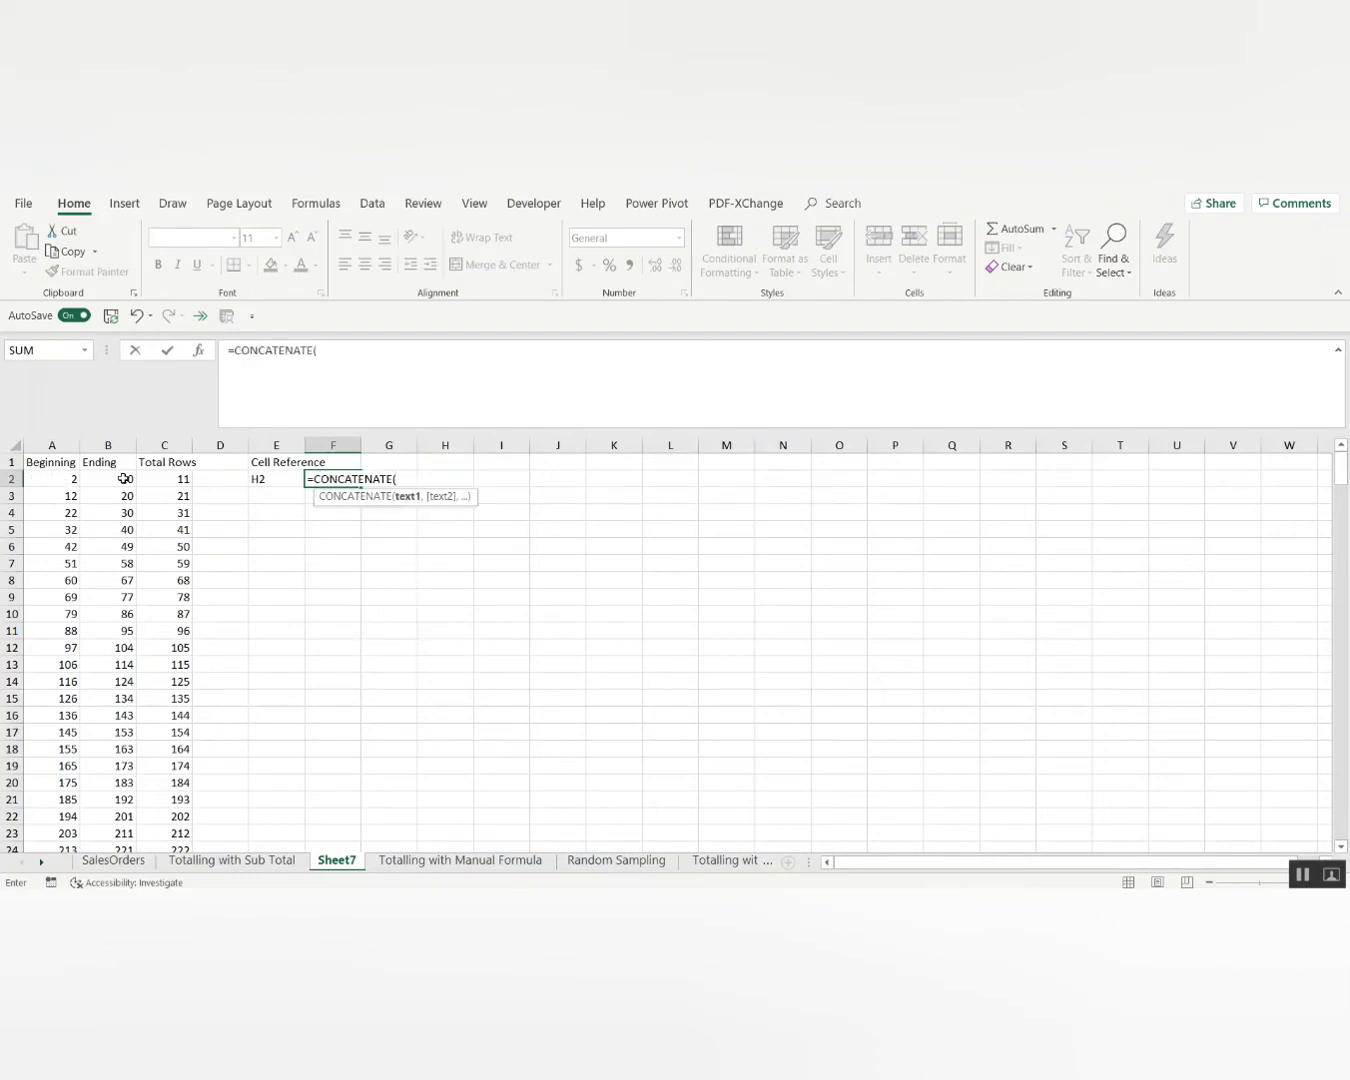
text("H",)
click(124, 479)
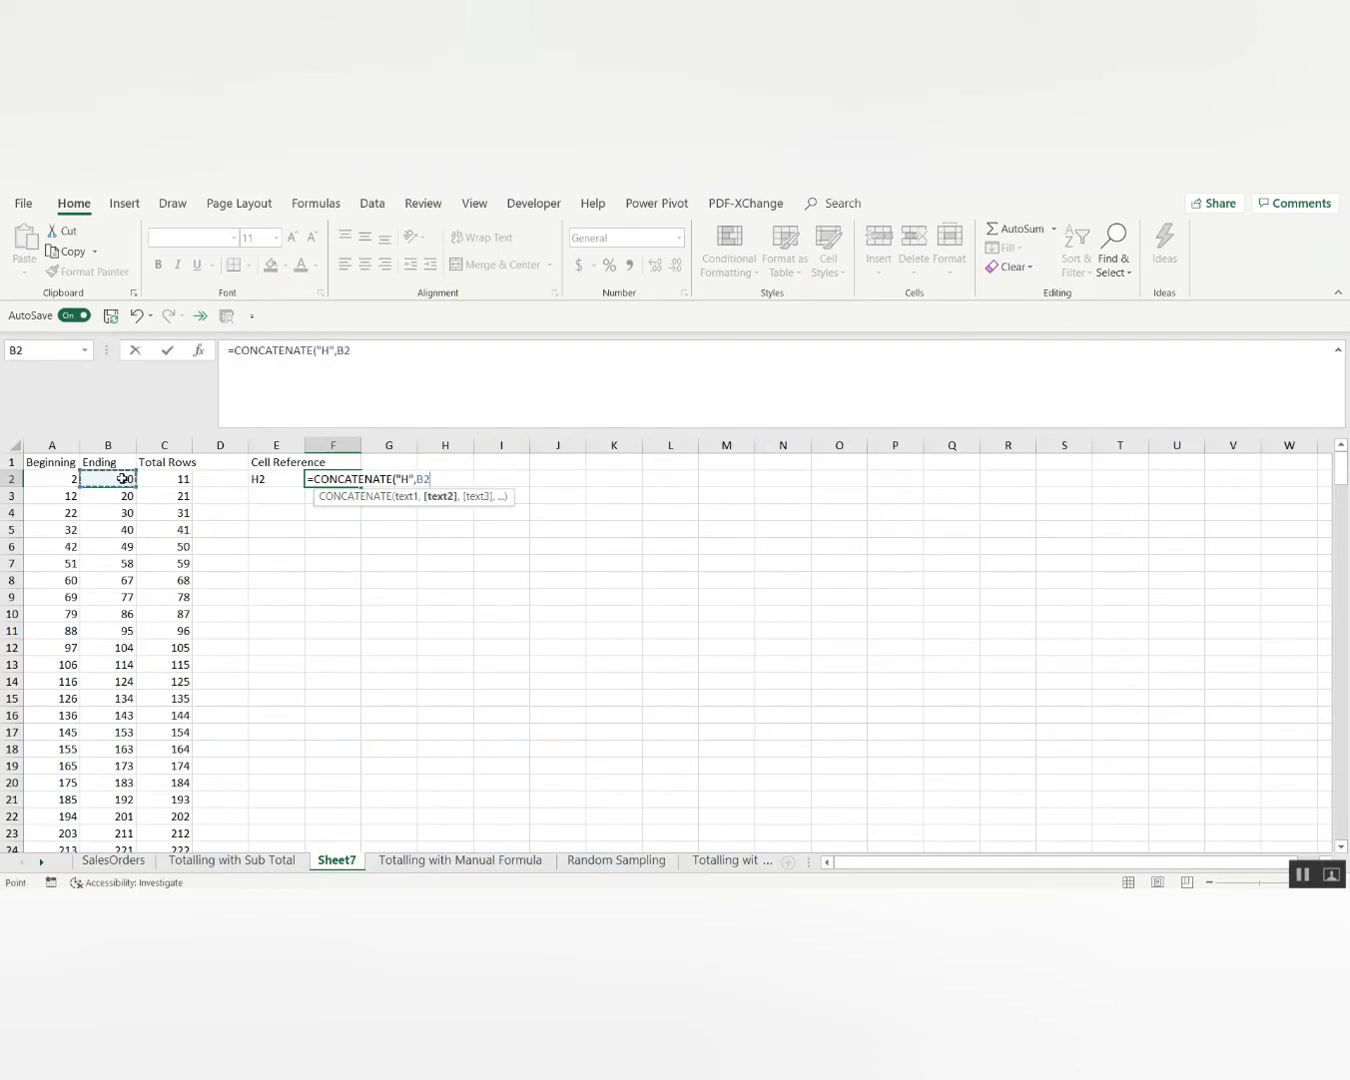
key(Return)
Fill both reference formulas down E2:F264.
key(Up)
key(Right)
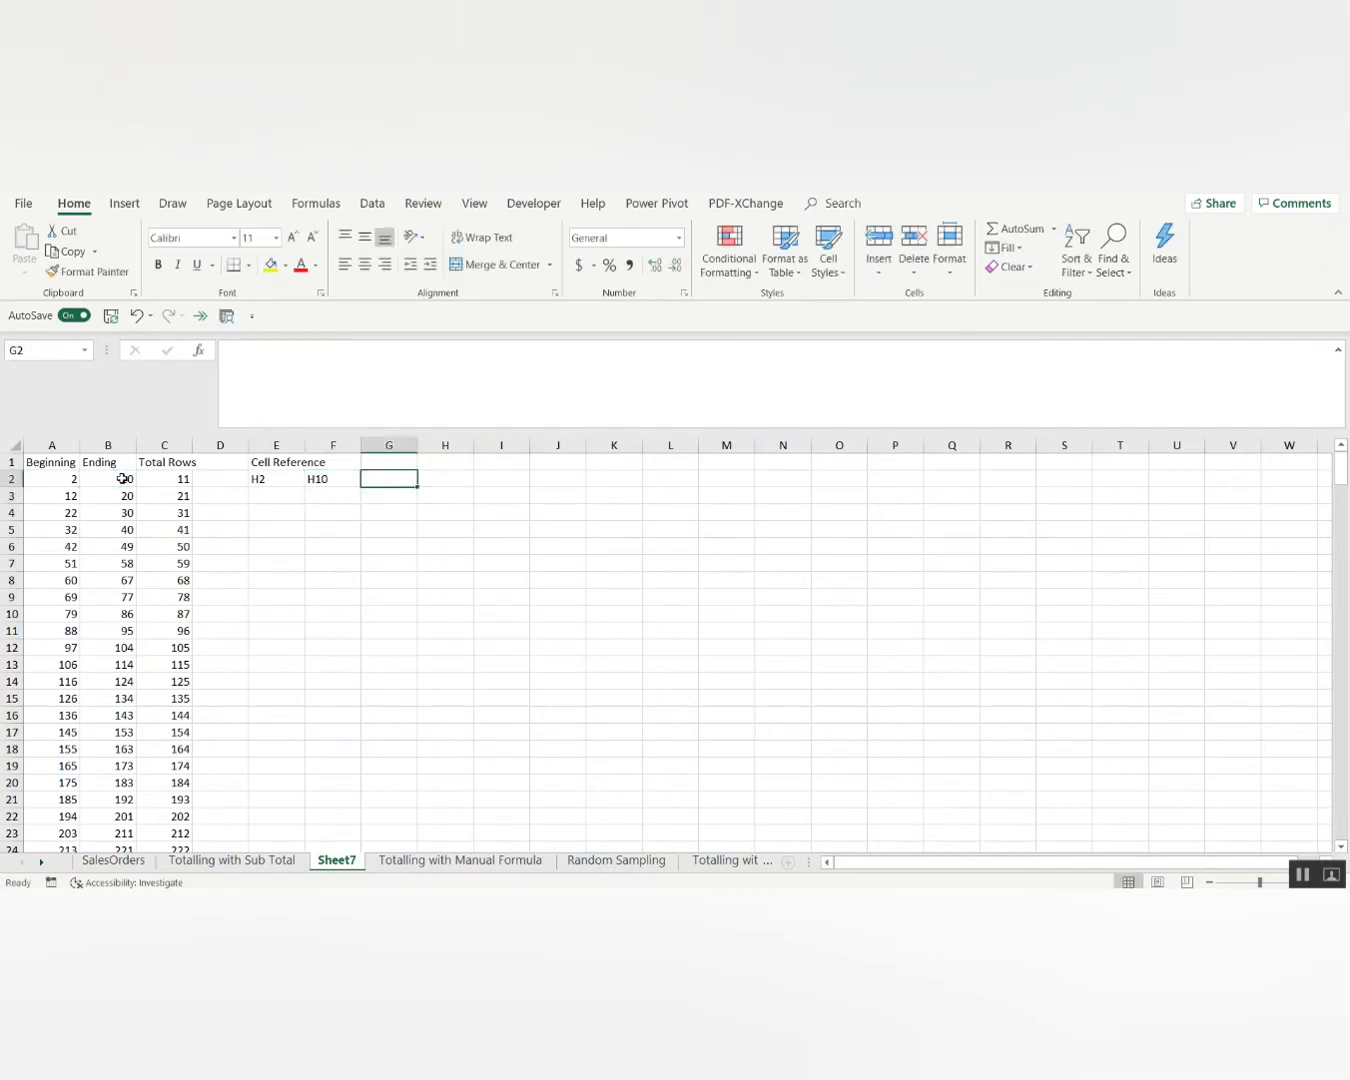
key(Left)
key(Left)
key(Left)
key(Left)
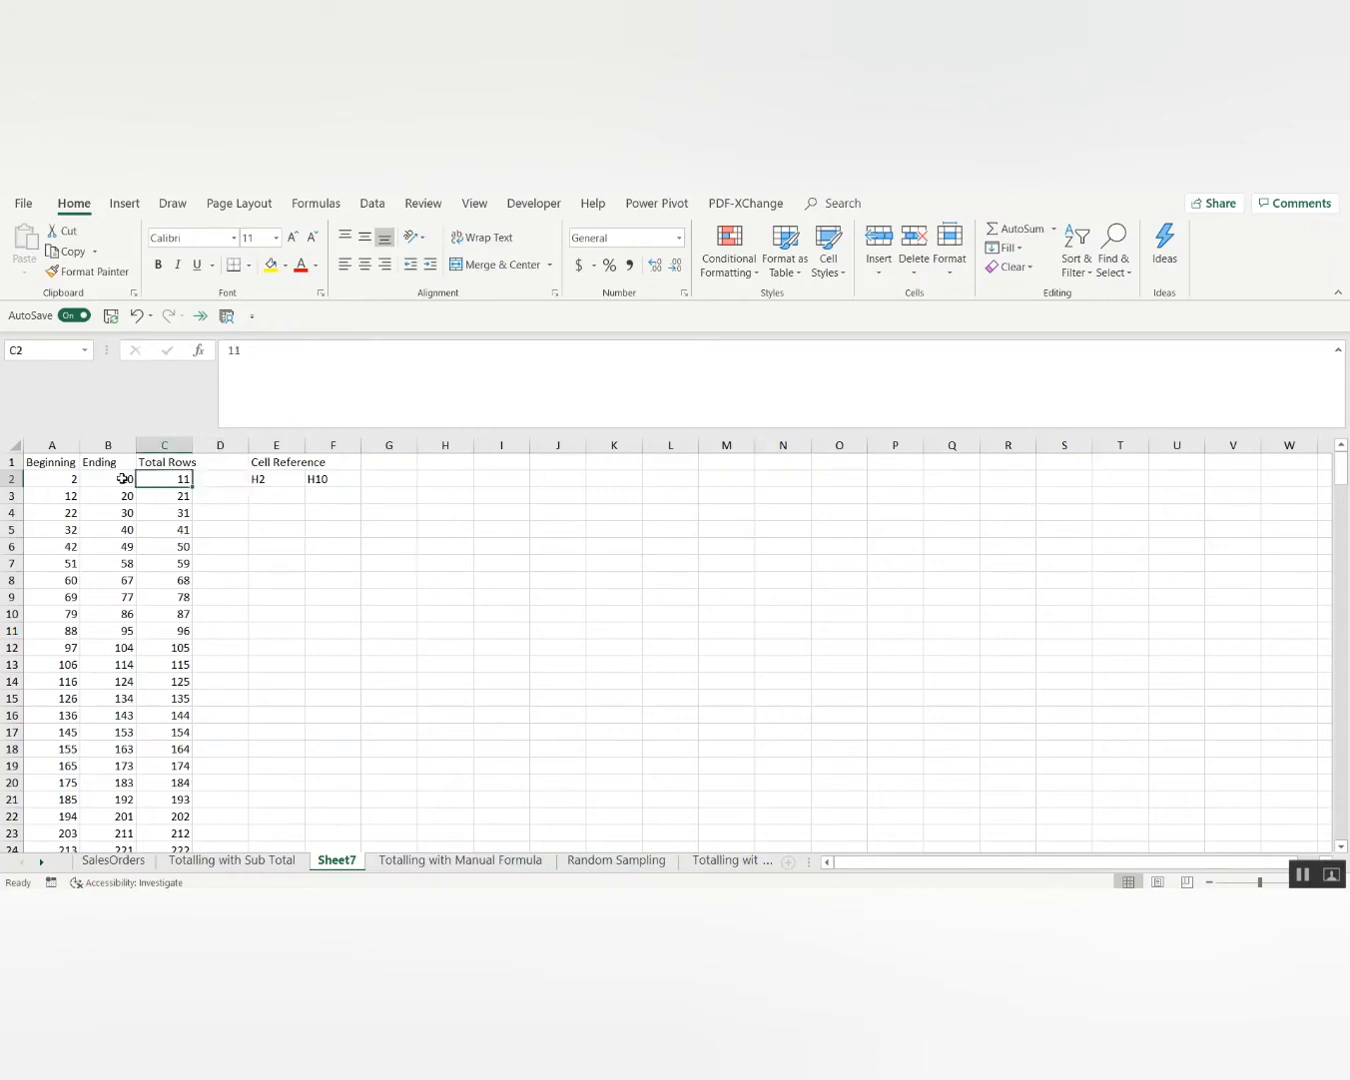
key(ctrl+Down)
key(Right)
key(Right)
key(ctrl+shift+Up)
key(shift+Right)
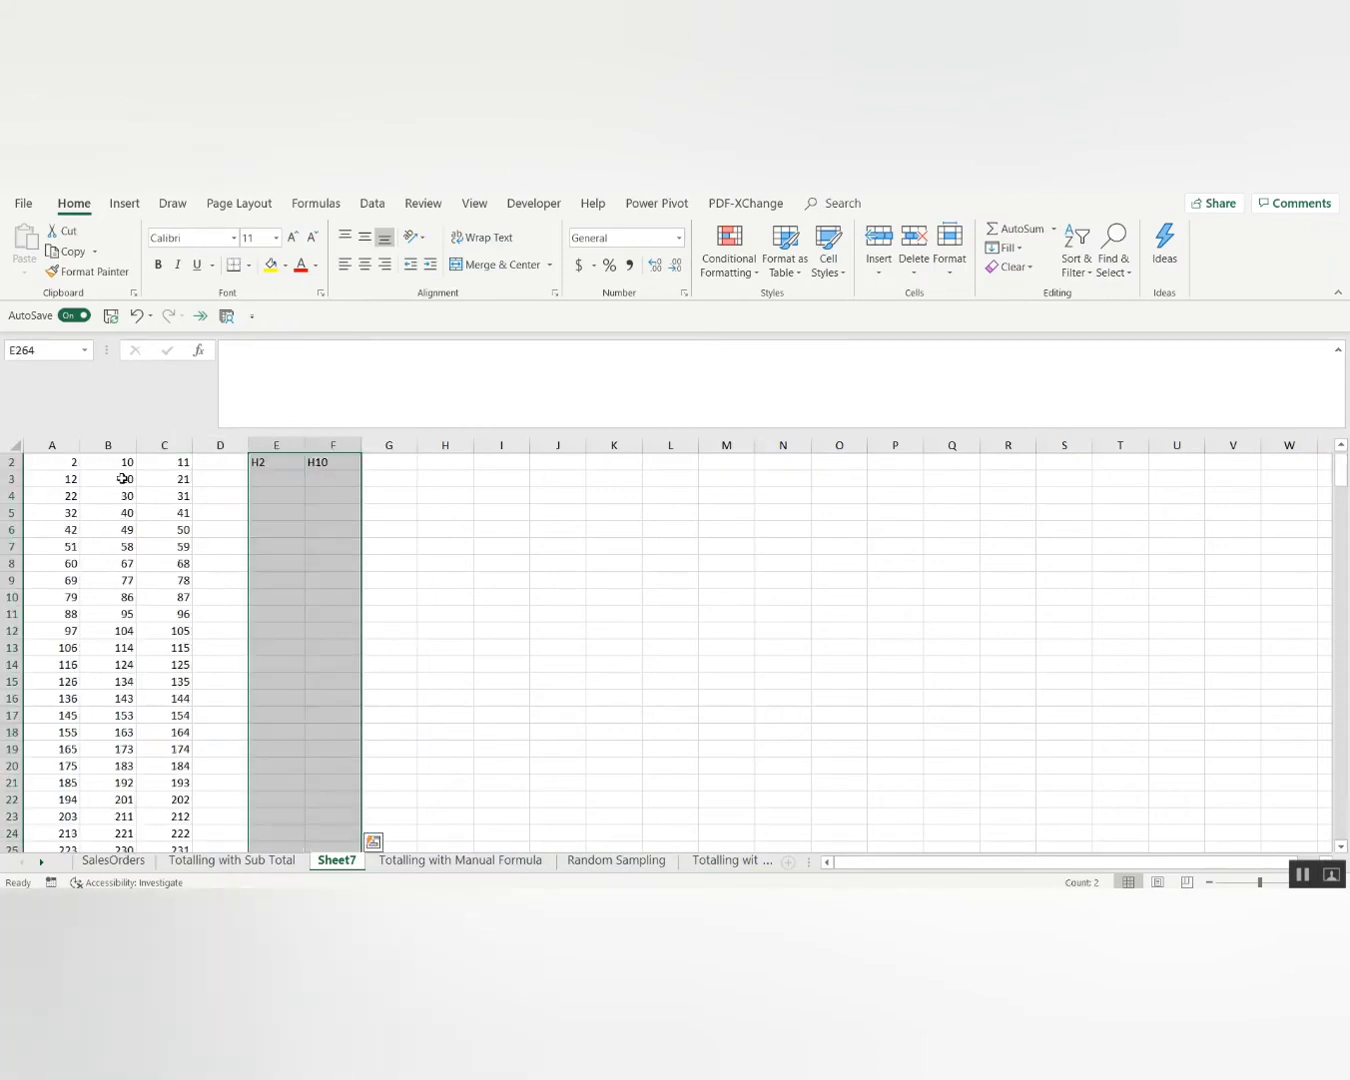
key(ctrl+d)
key(ctrl+Up)
key(Down)
key(Right)
key(Right)
key(Right)
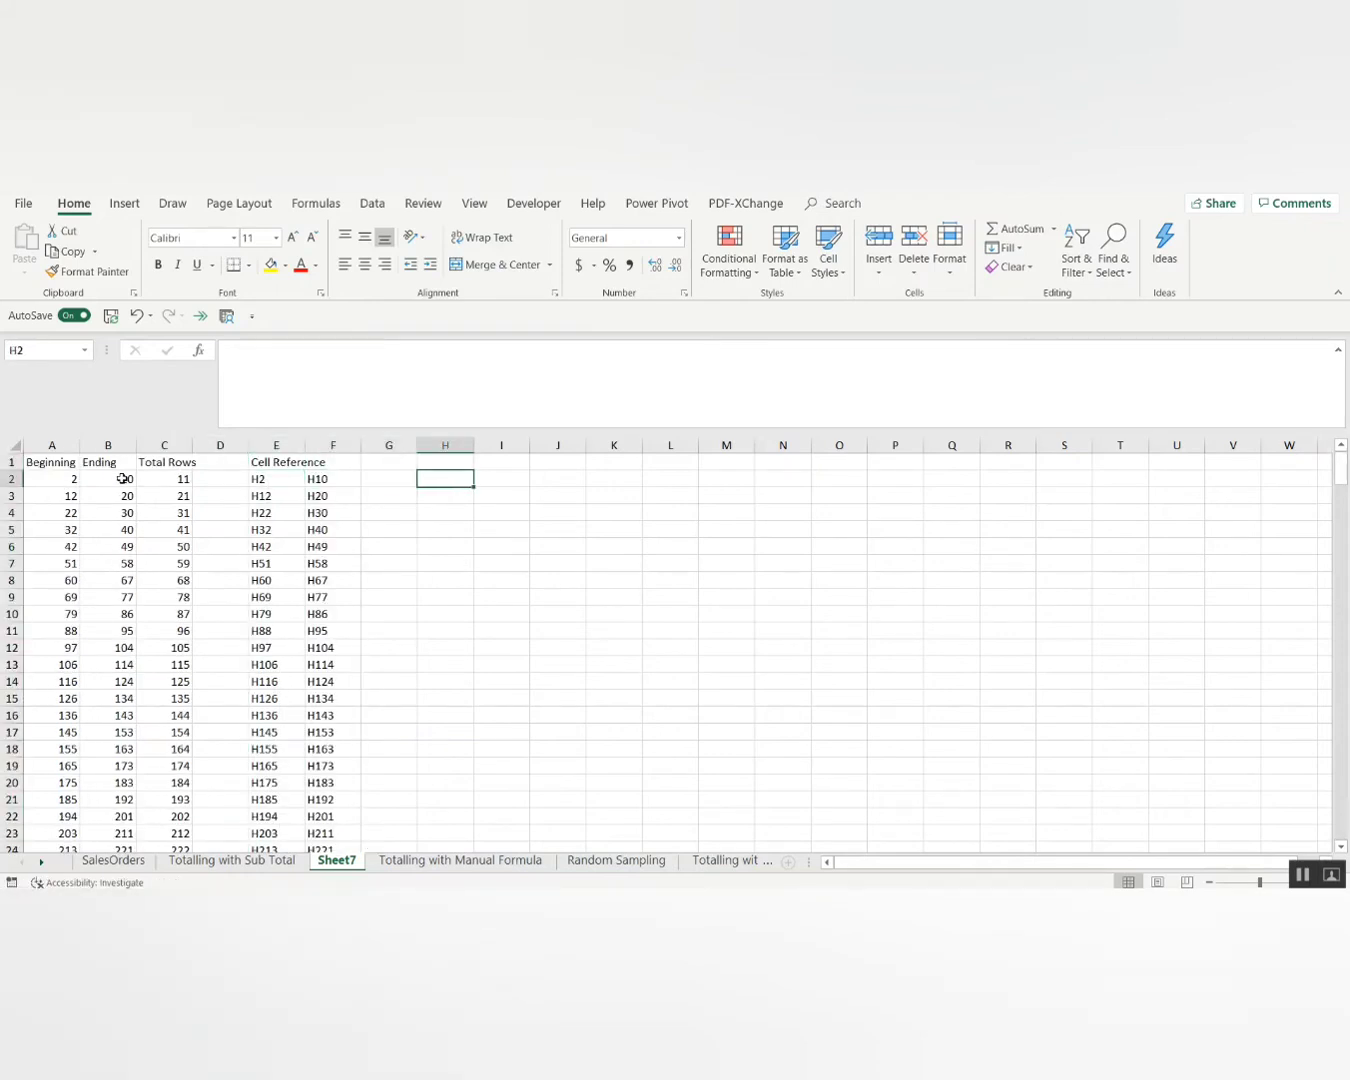
Enter =E2&":"&F2 in G2 to produce the range text H2:H10.
key(Left)
text(=)
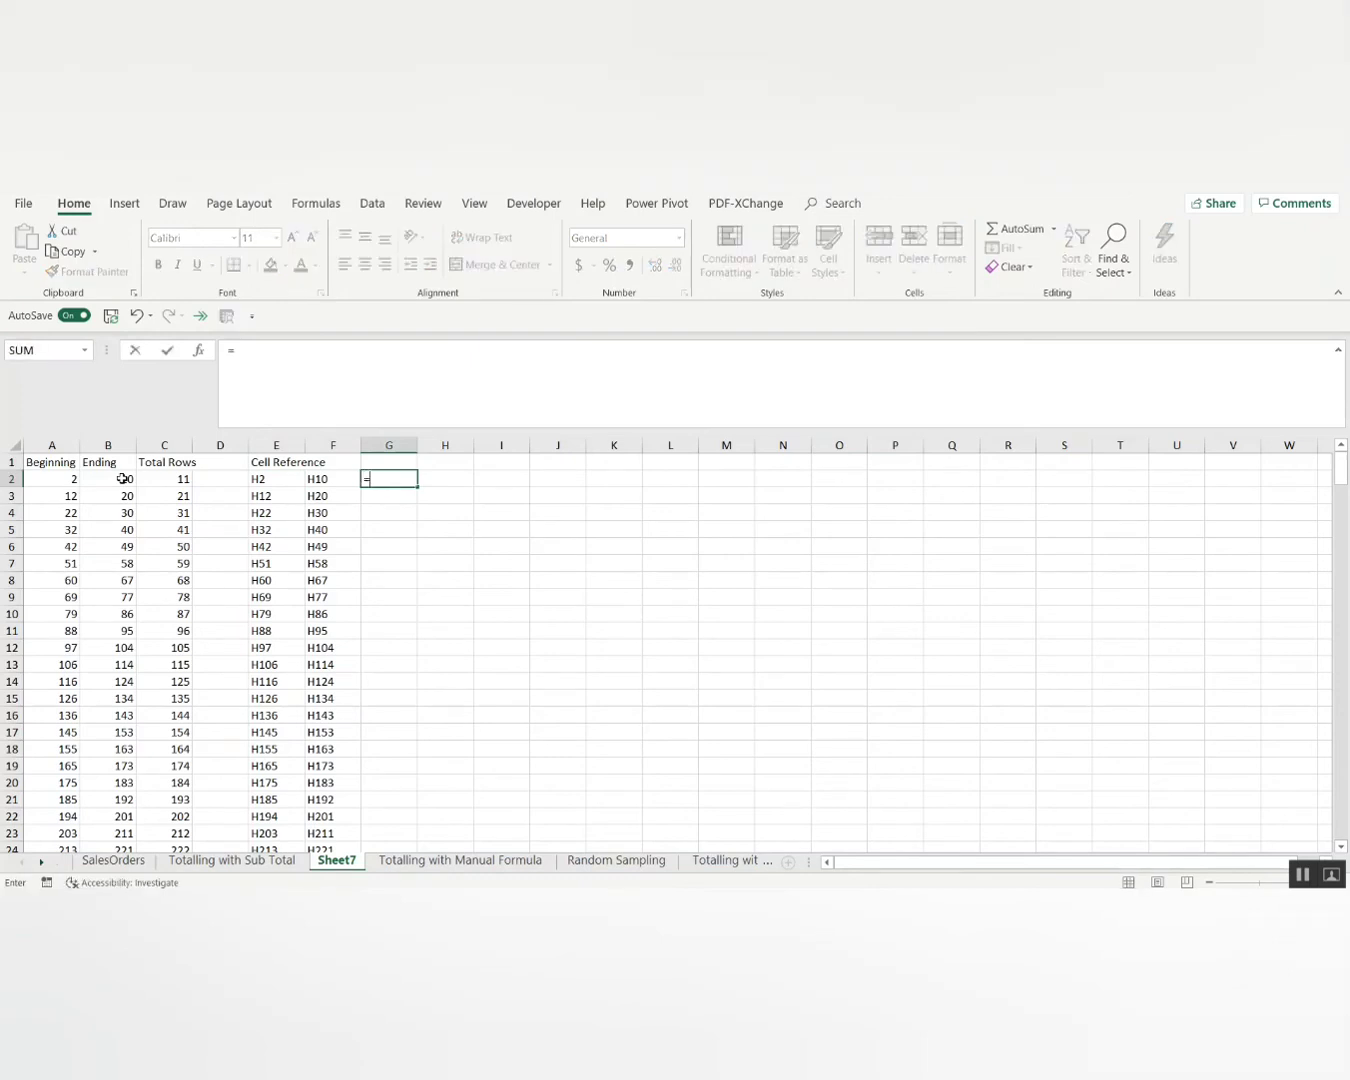
key(Left)
key(Left)
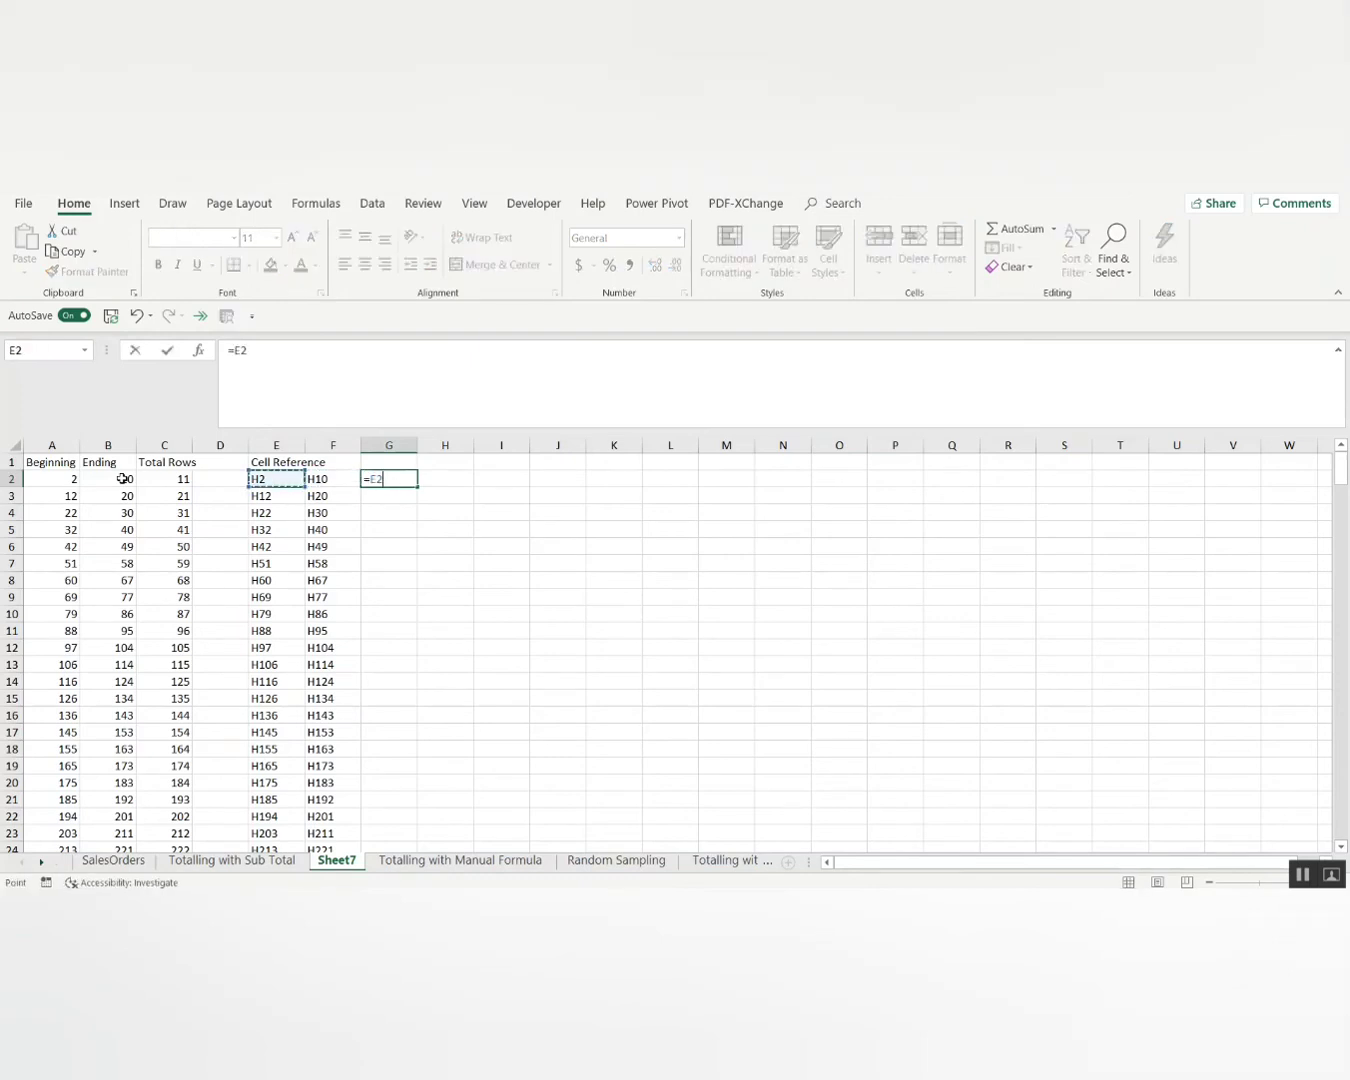
text(&":",)
key(Left)
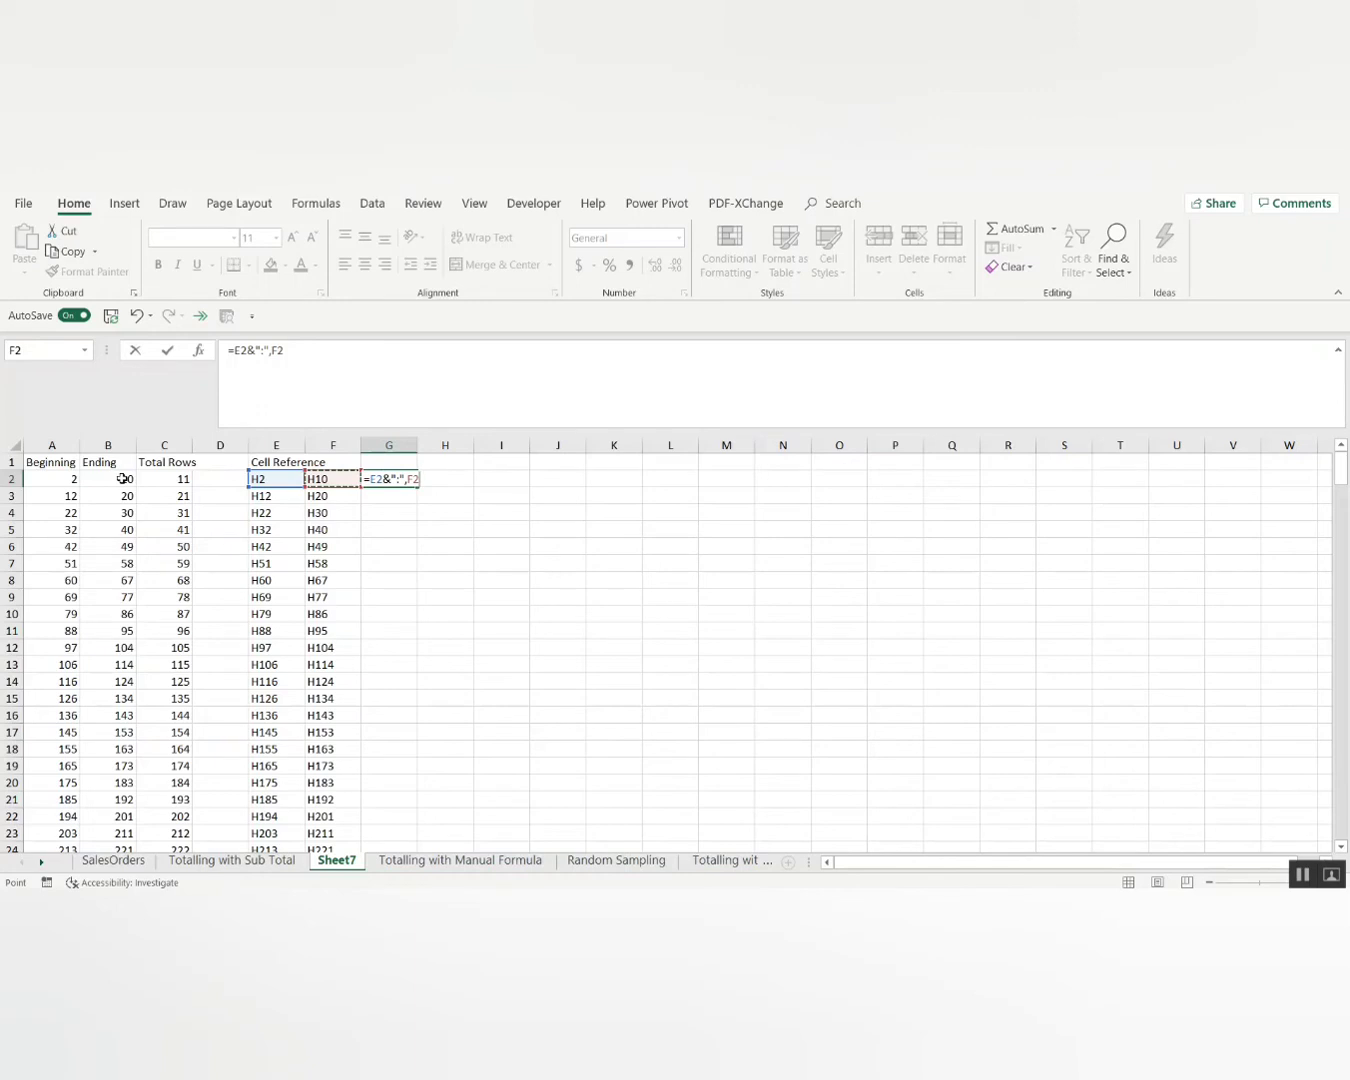
key(Return)
key(Return)
key(Right)
key(Left)
key(Left)
key(BackSpace)
text(&)
key(Return)
key(Left)
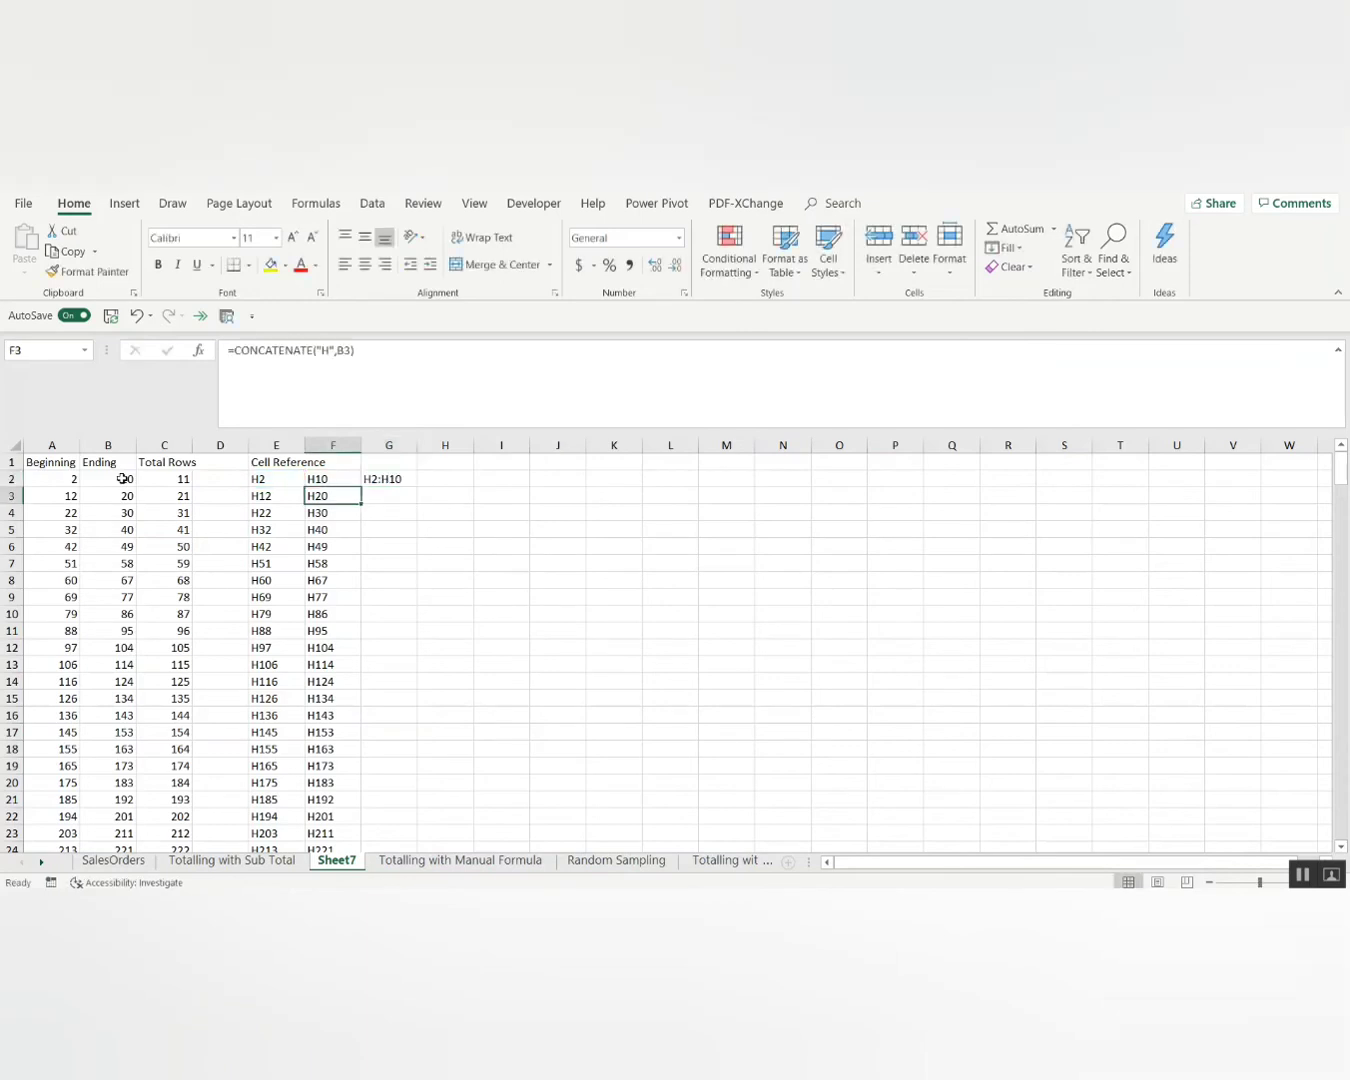
Fill the G2 range formula down to G264 and check the results.
key(ctrl+Down)
key(Right)
key(ctrl+shift+Up)
key(ctrl+d)
key(ctrl+Up)
key(Up)
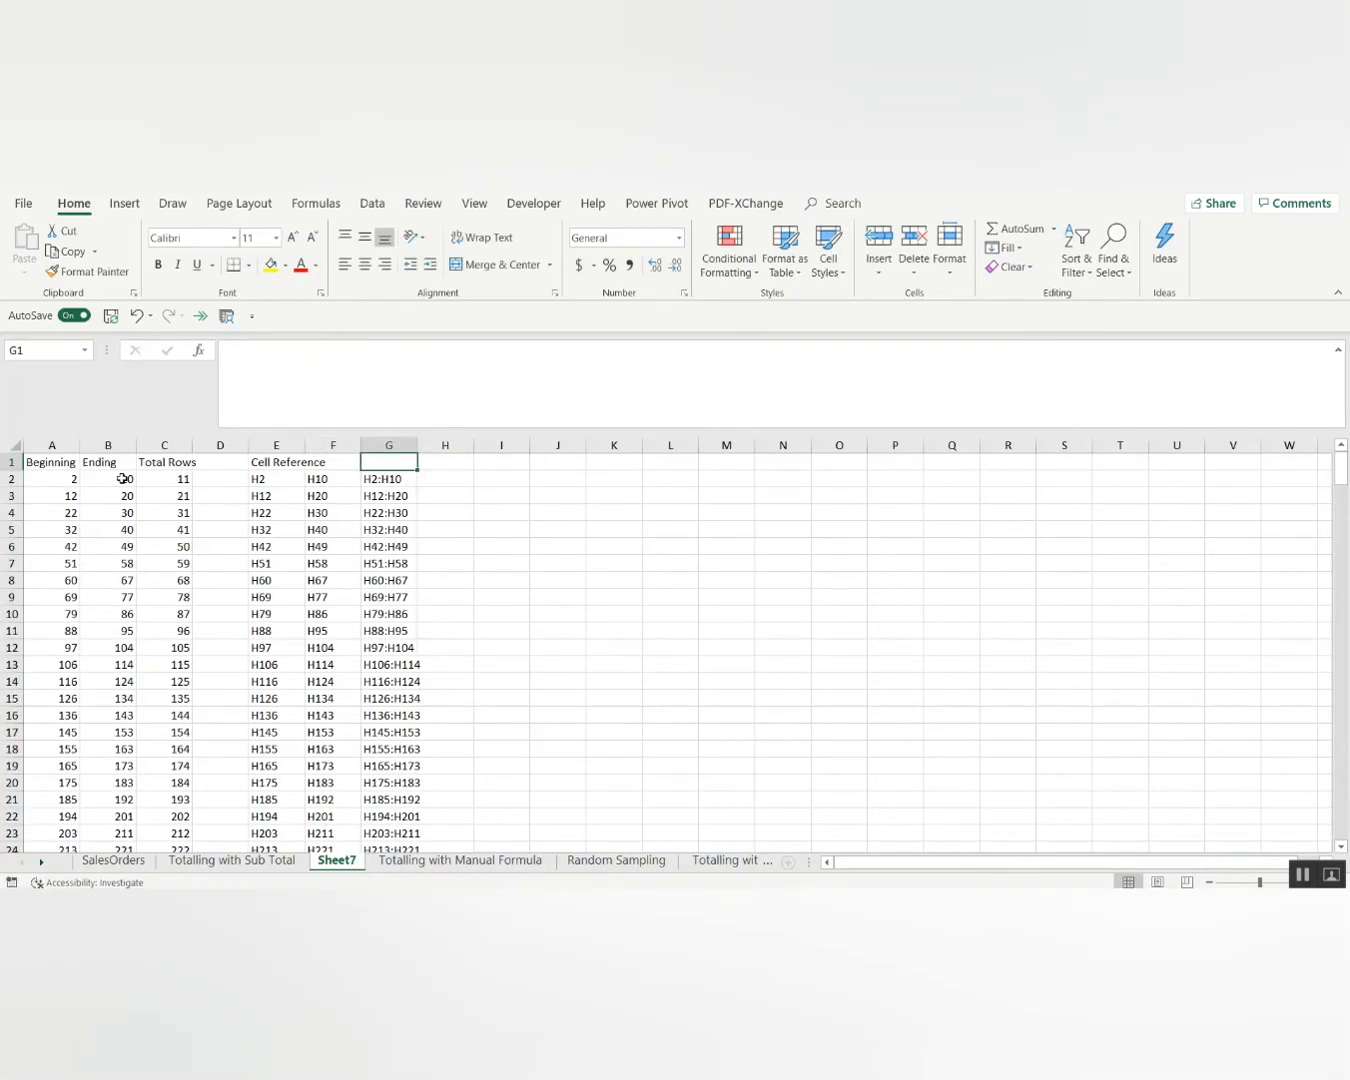
key(Down)
key(Right)
key(Left)
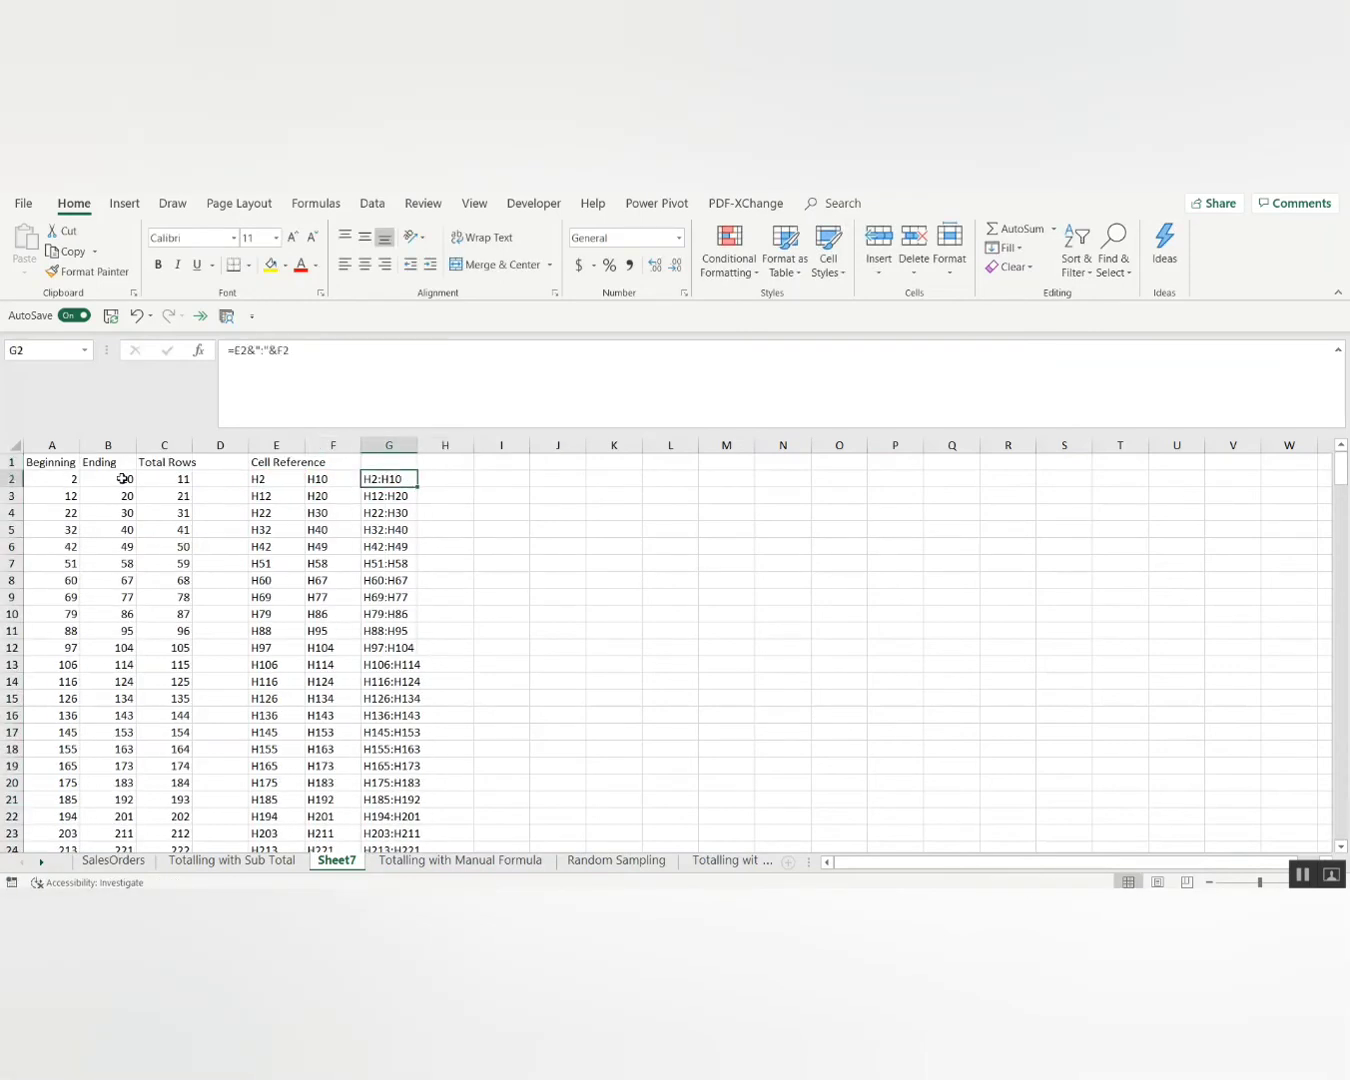
key(Right)
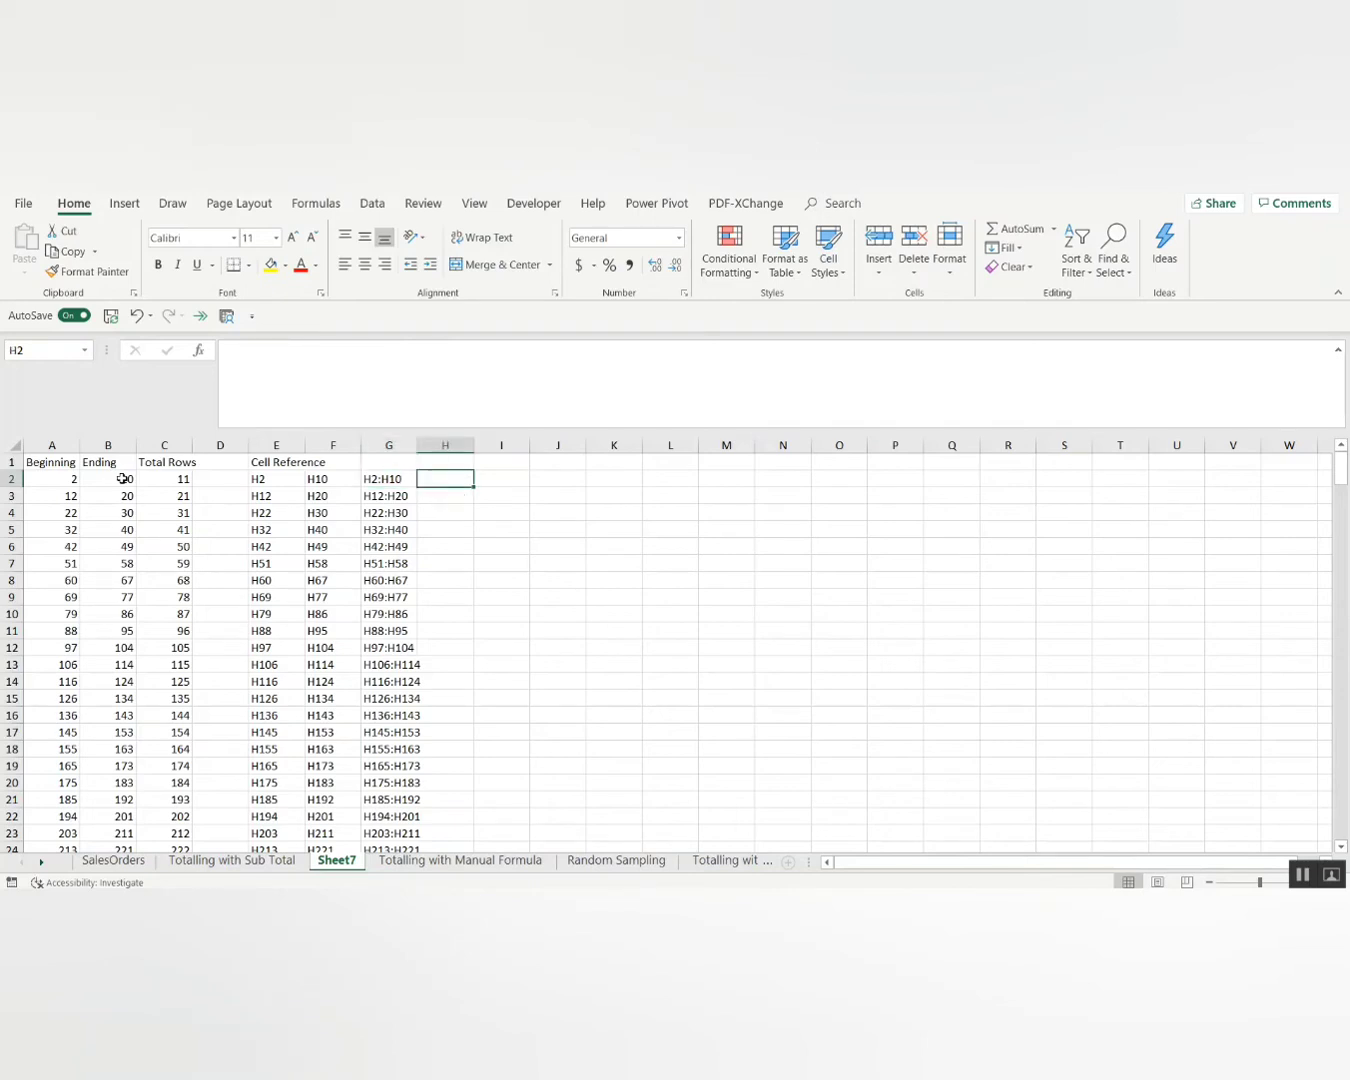
Select the Total Rows column and glance at neighbouring sheets before returning to Sheet7.
key(Up)
key(Left)
key(Left)
key(Left)
key(Left)
key(Left)
key(Left)
key(Right)
key(ctrl+space)
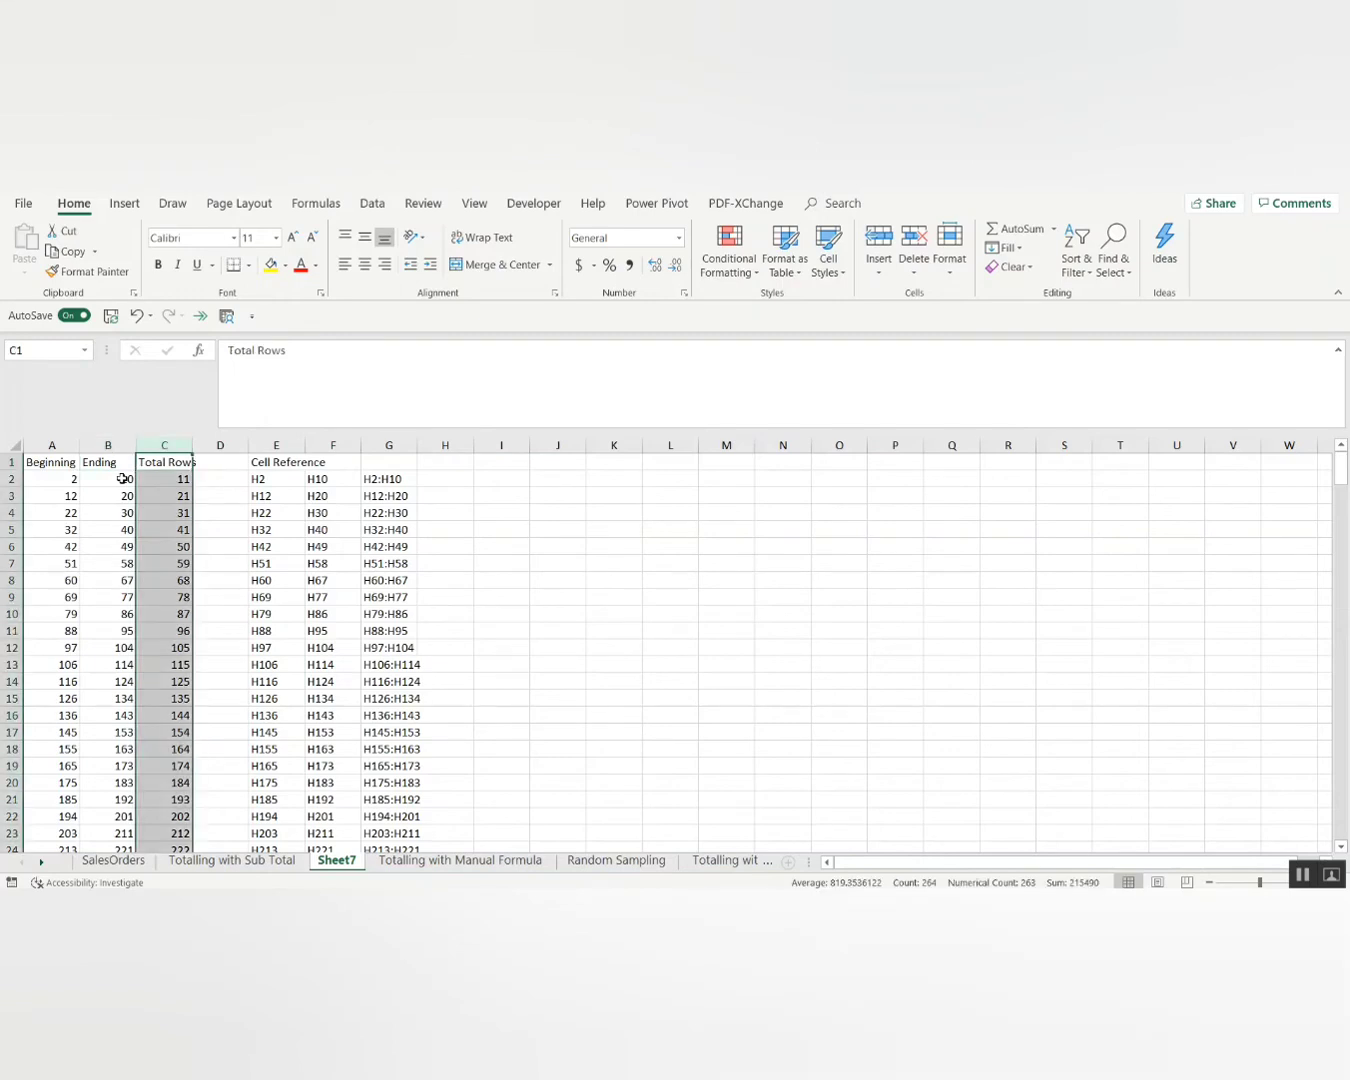
key(ctrl+Page_Down)
key(ctrl+Page_Down)
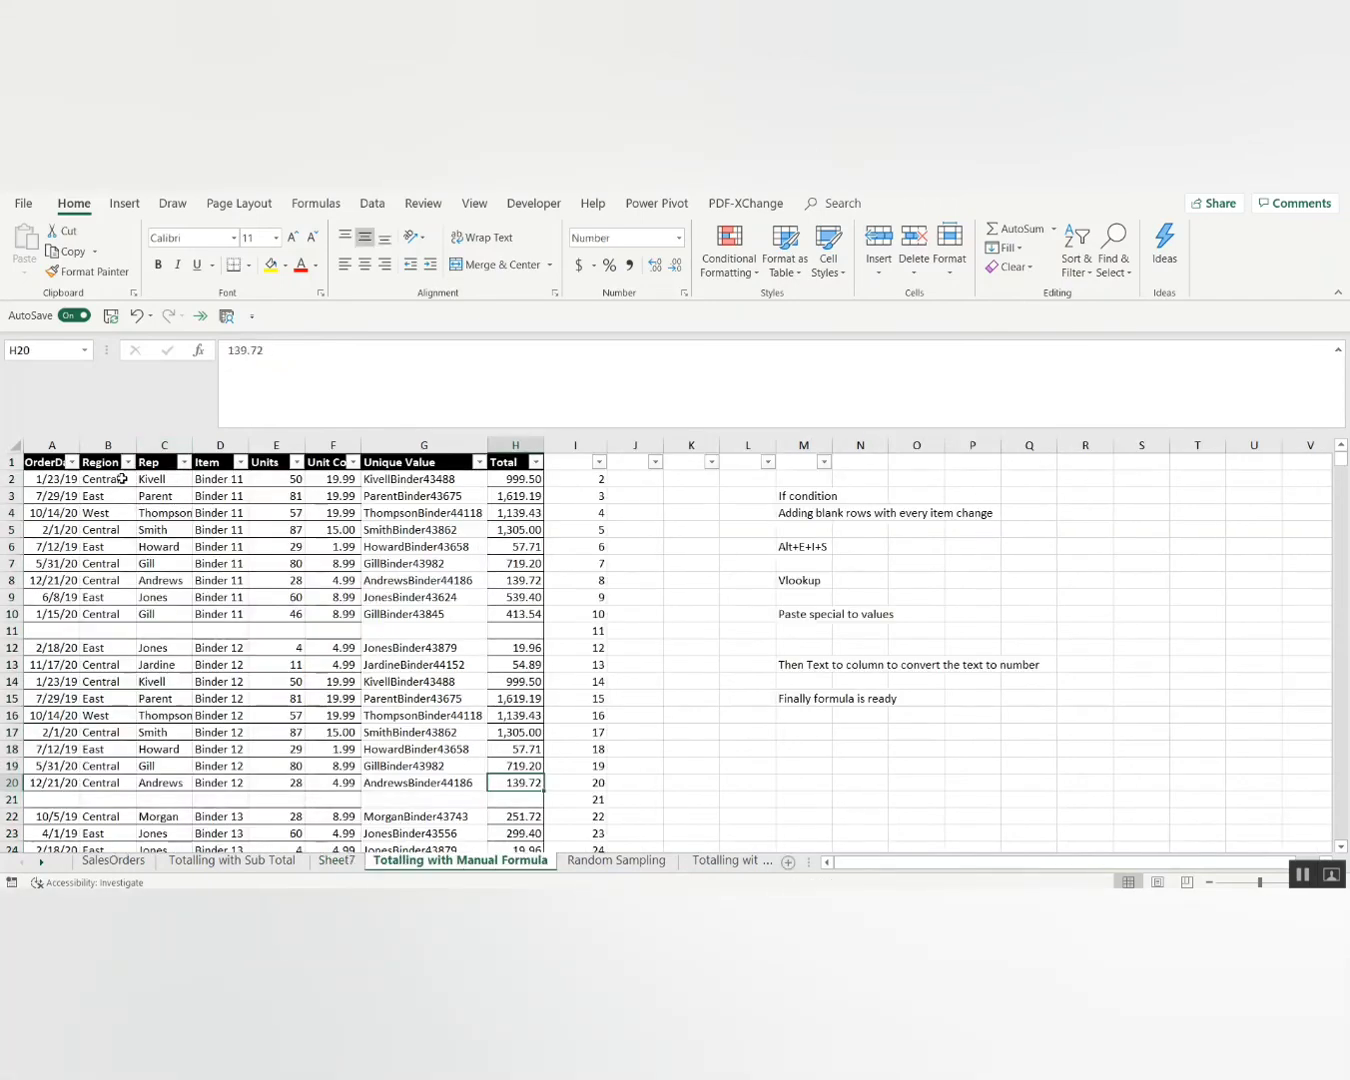
key(ctrl+Page_Up)
key(ctrl+Page_Up)
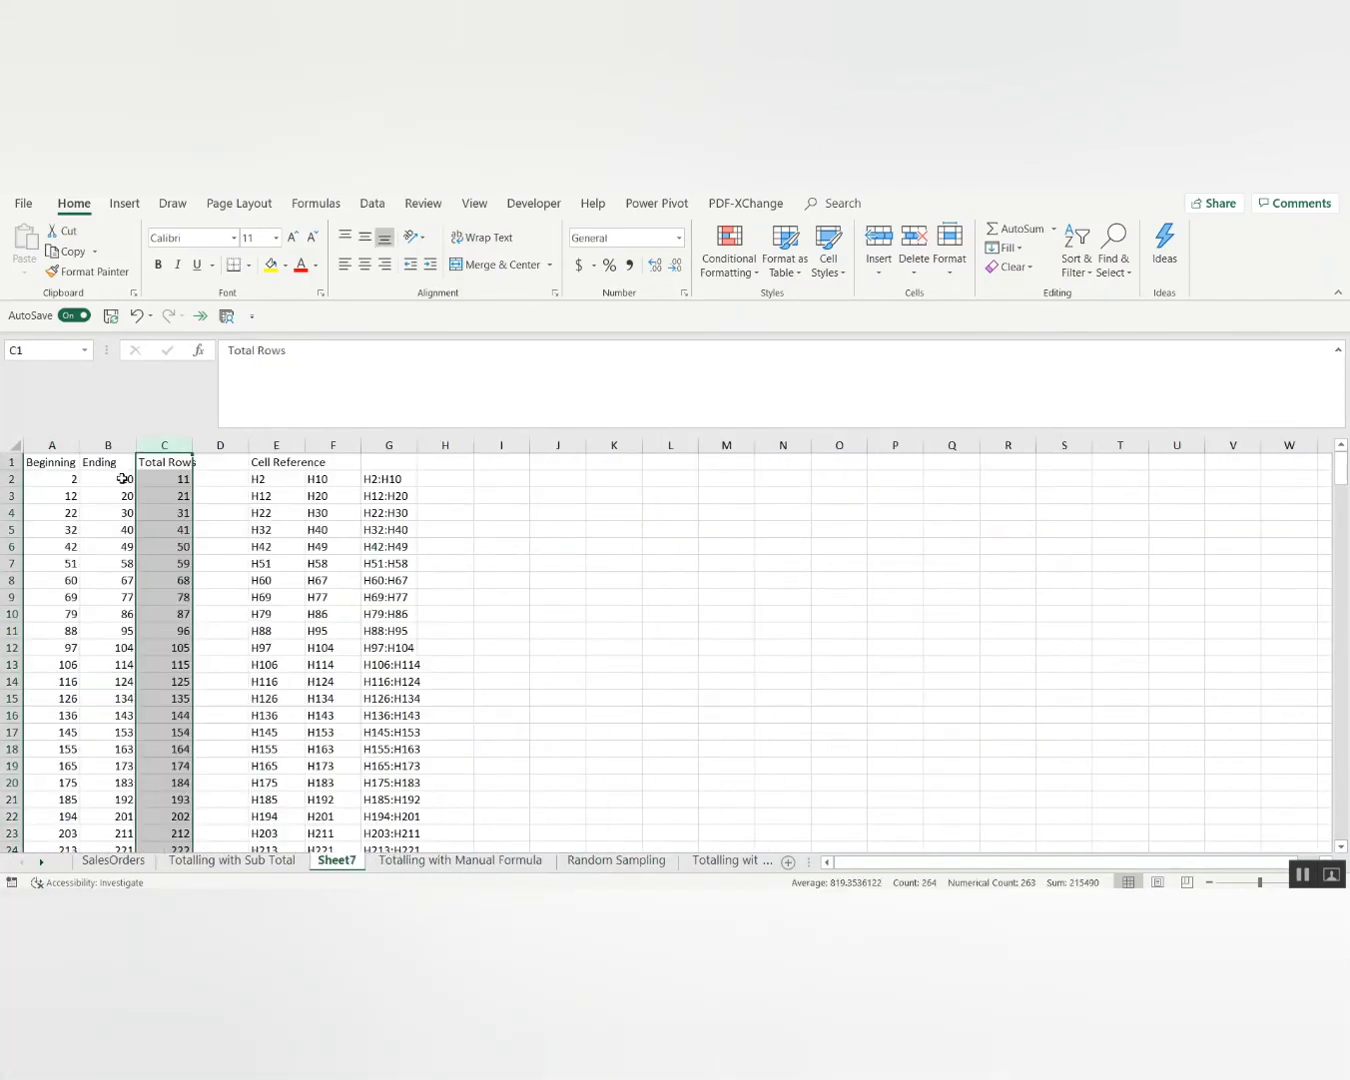
key(Right)
key(Right)
key(Right)
key(Right)
key(Right)
key(Down)
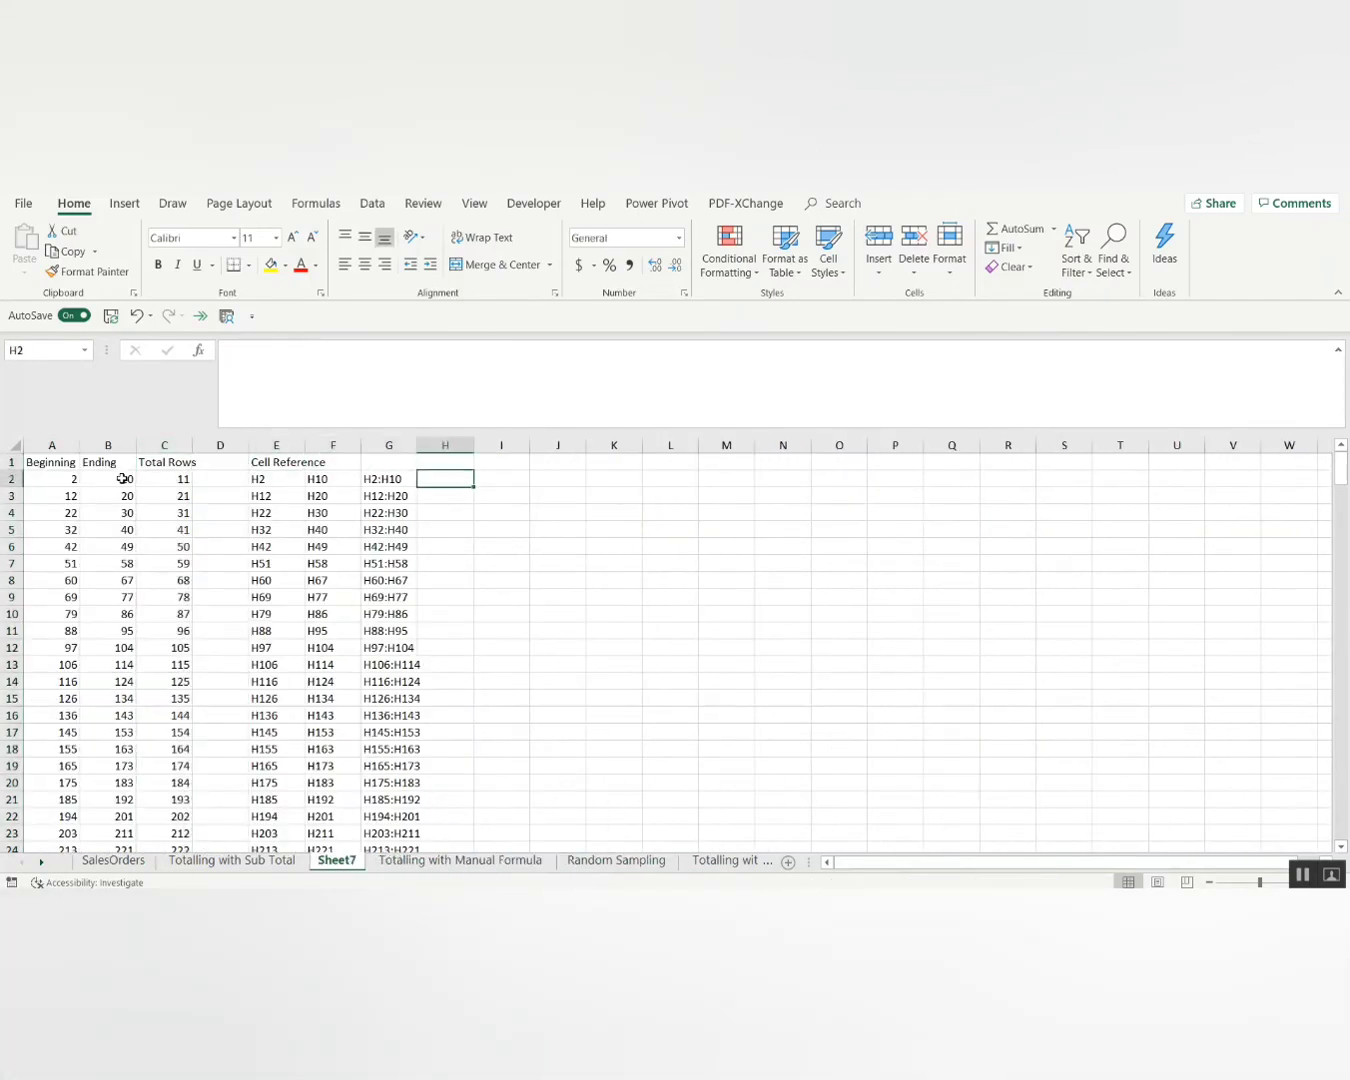
Enter =CONCATENATE("=sum(",G2,")") in H2 to show the text =sum(H2:H10).
text(=concatena)
key(Tab)
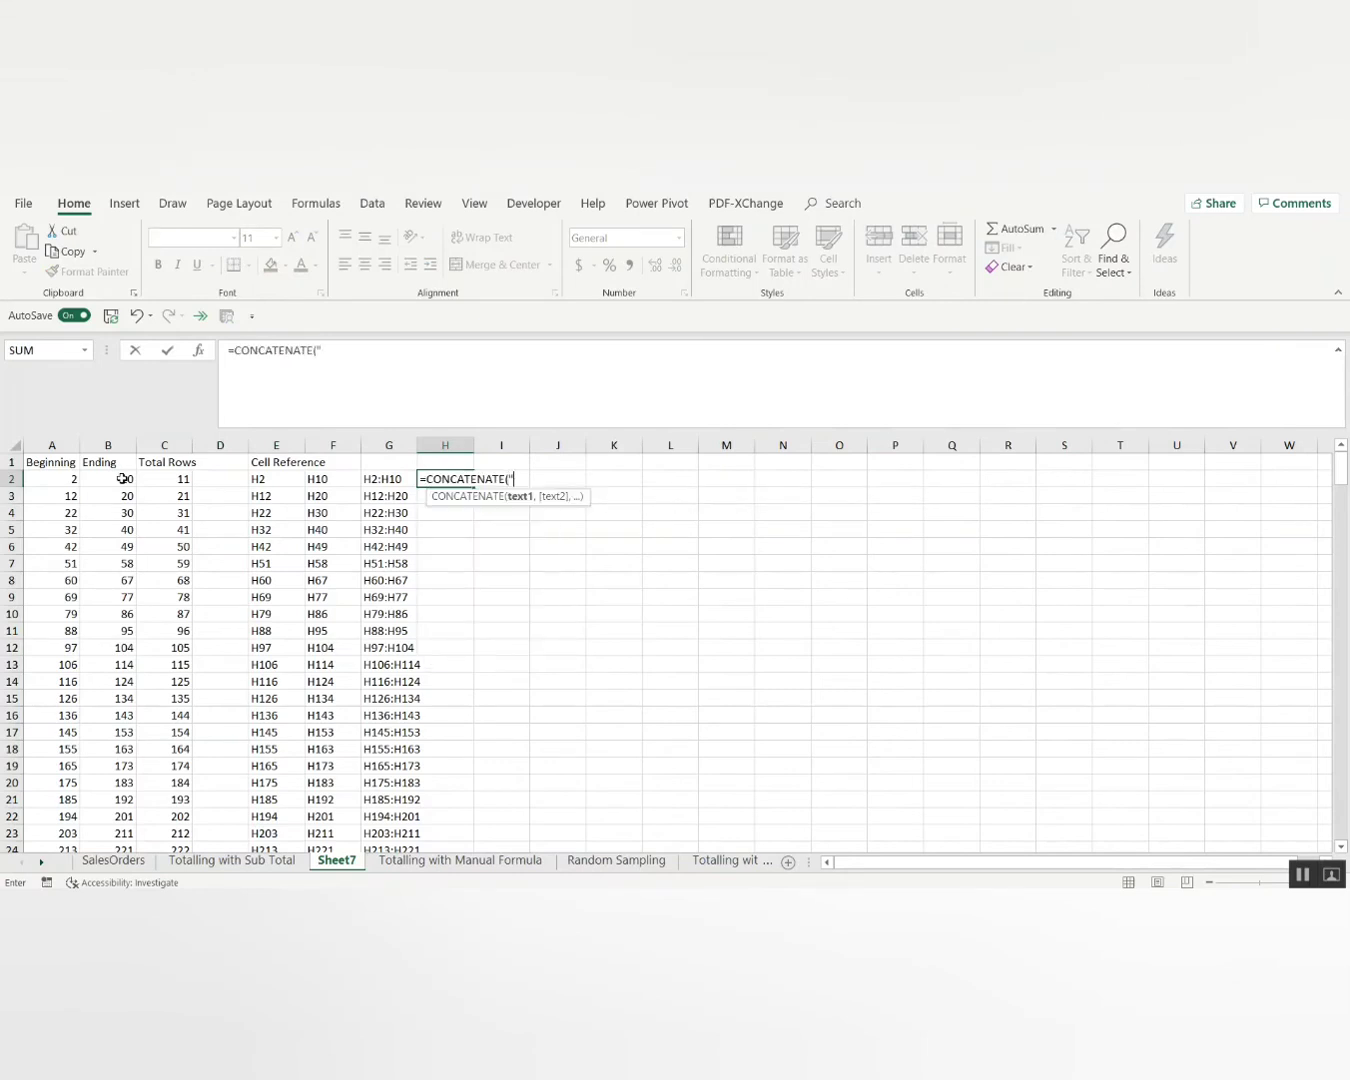
text("=sum(",)
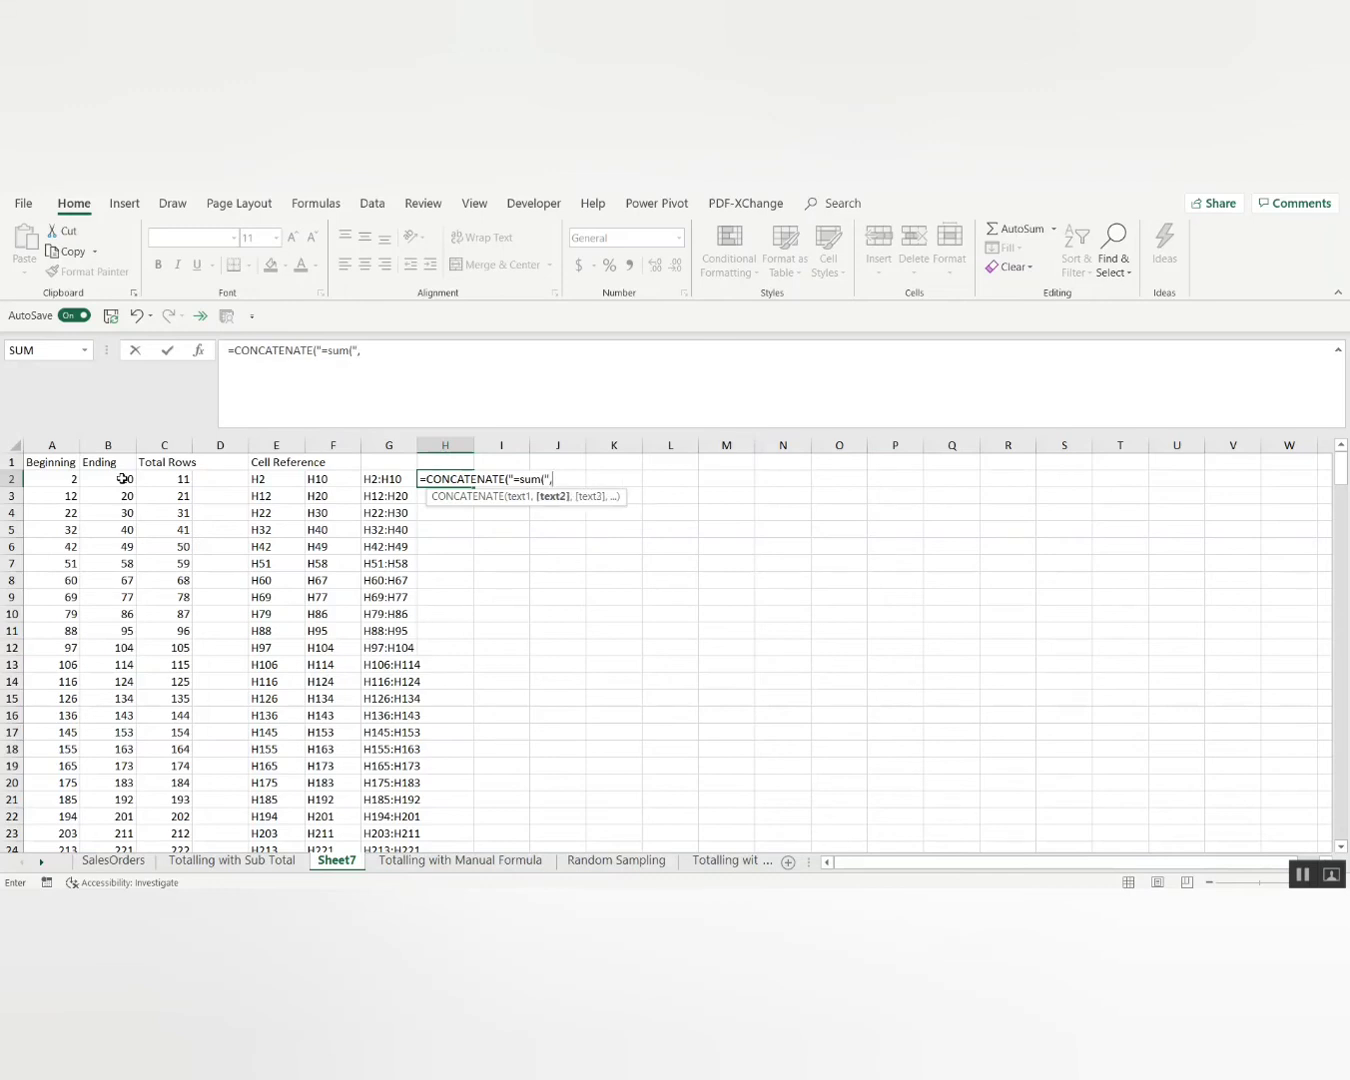
click(370, 480)
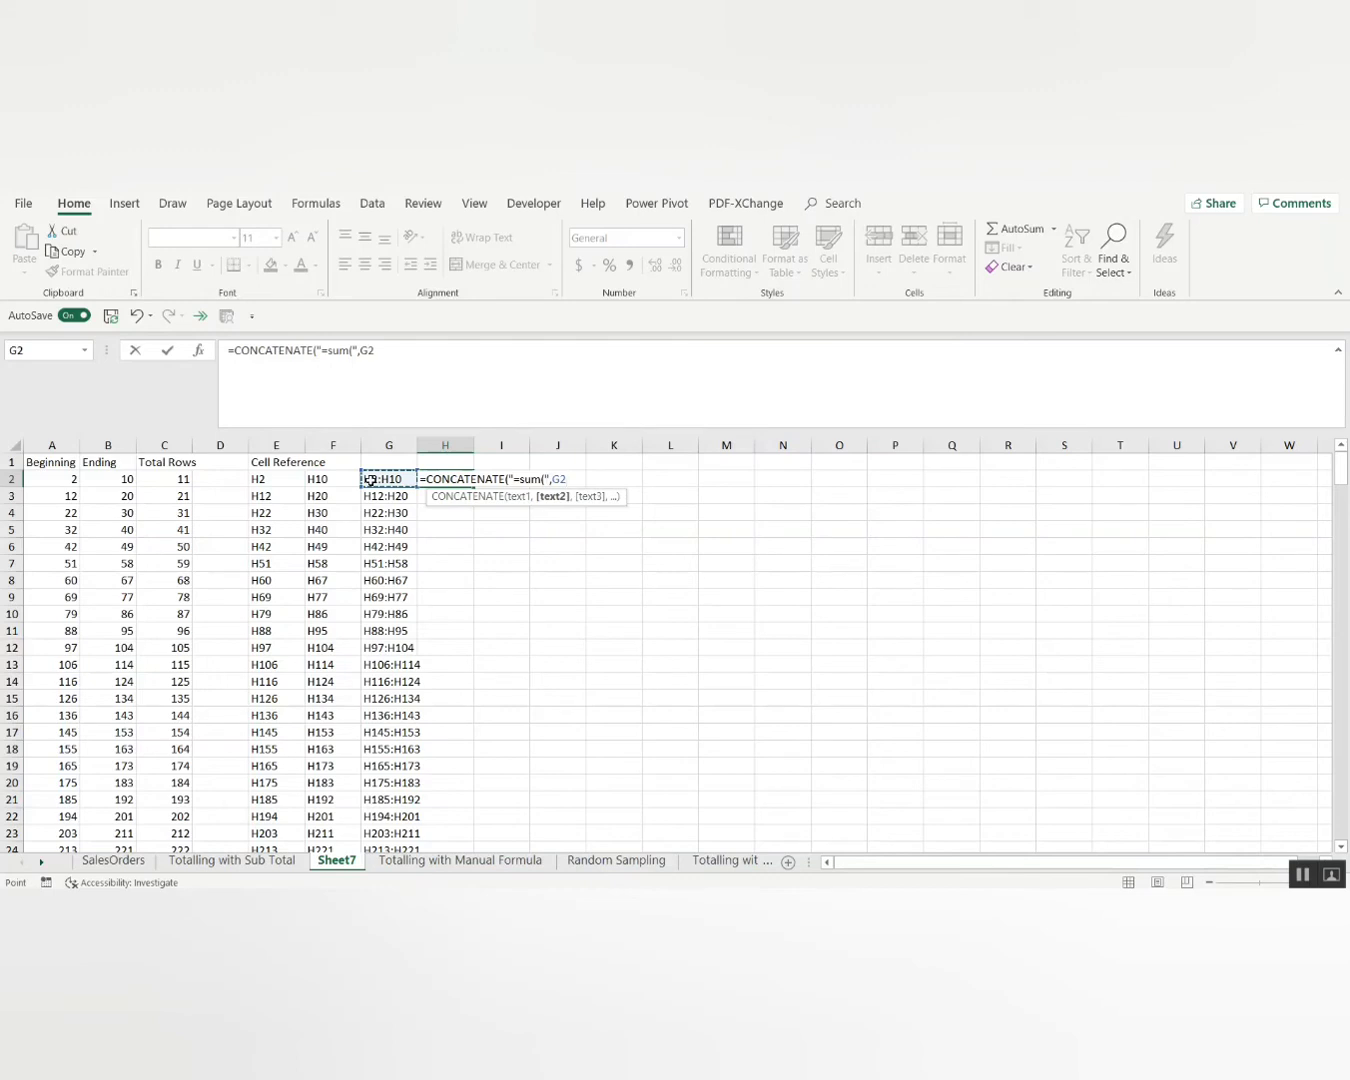
text(",)
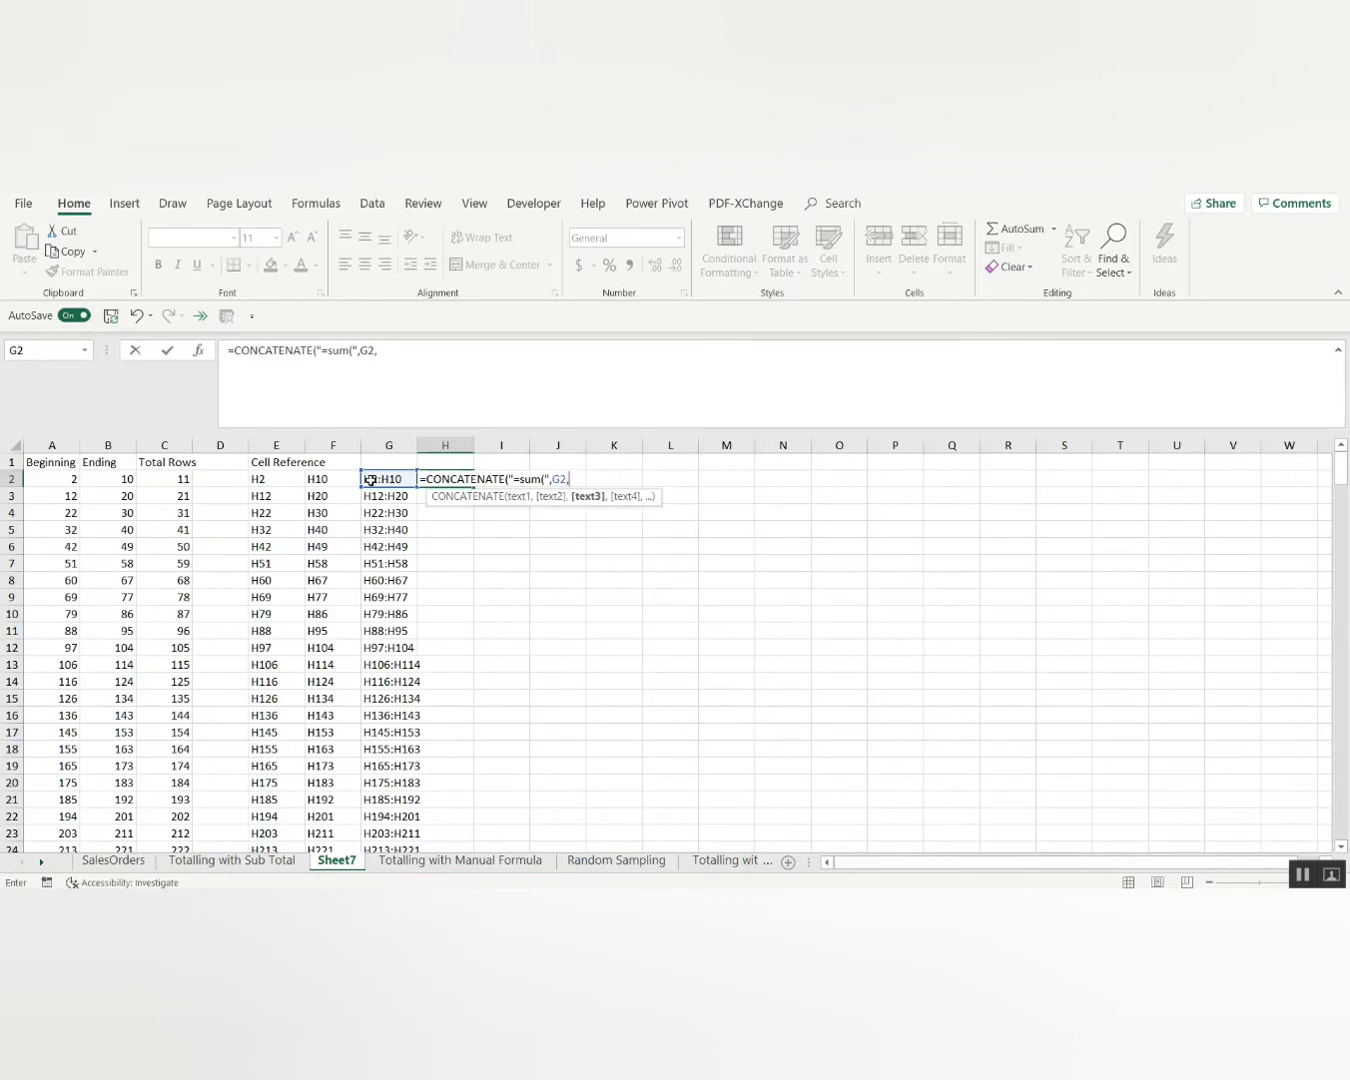
text(")
text())
text( ))
key(Return)
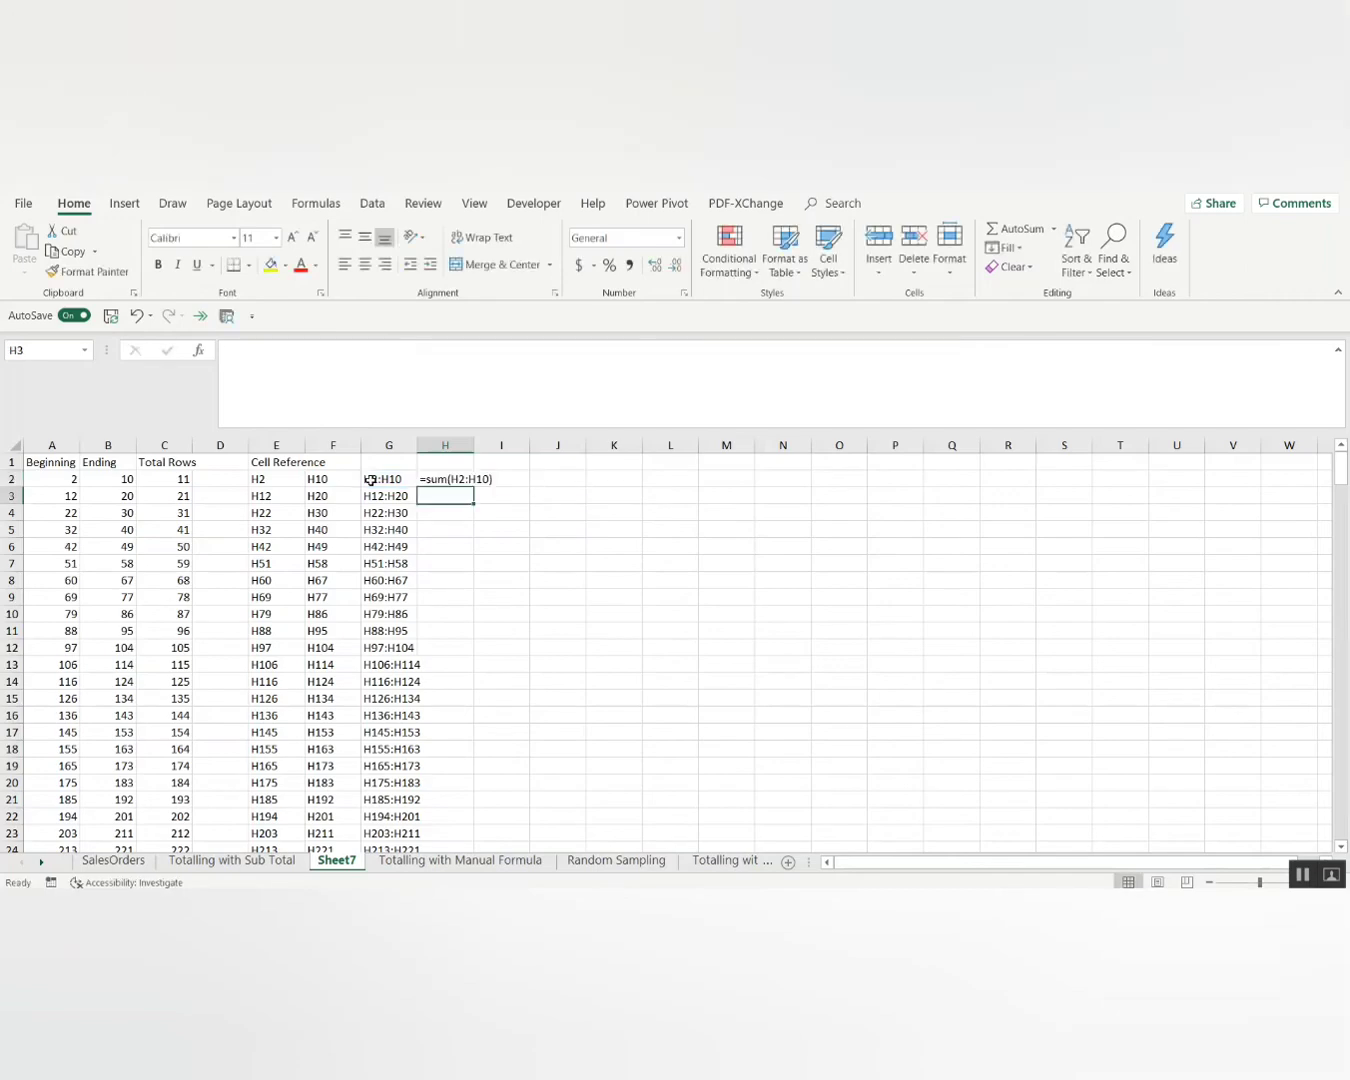
Copy the H2 sum-text formula down column H to the last data row.
key(Up)
key(ctrl+c)
key(Left)
key(ctrl+Down)
key(Right)
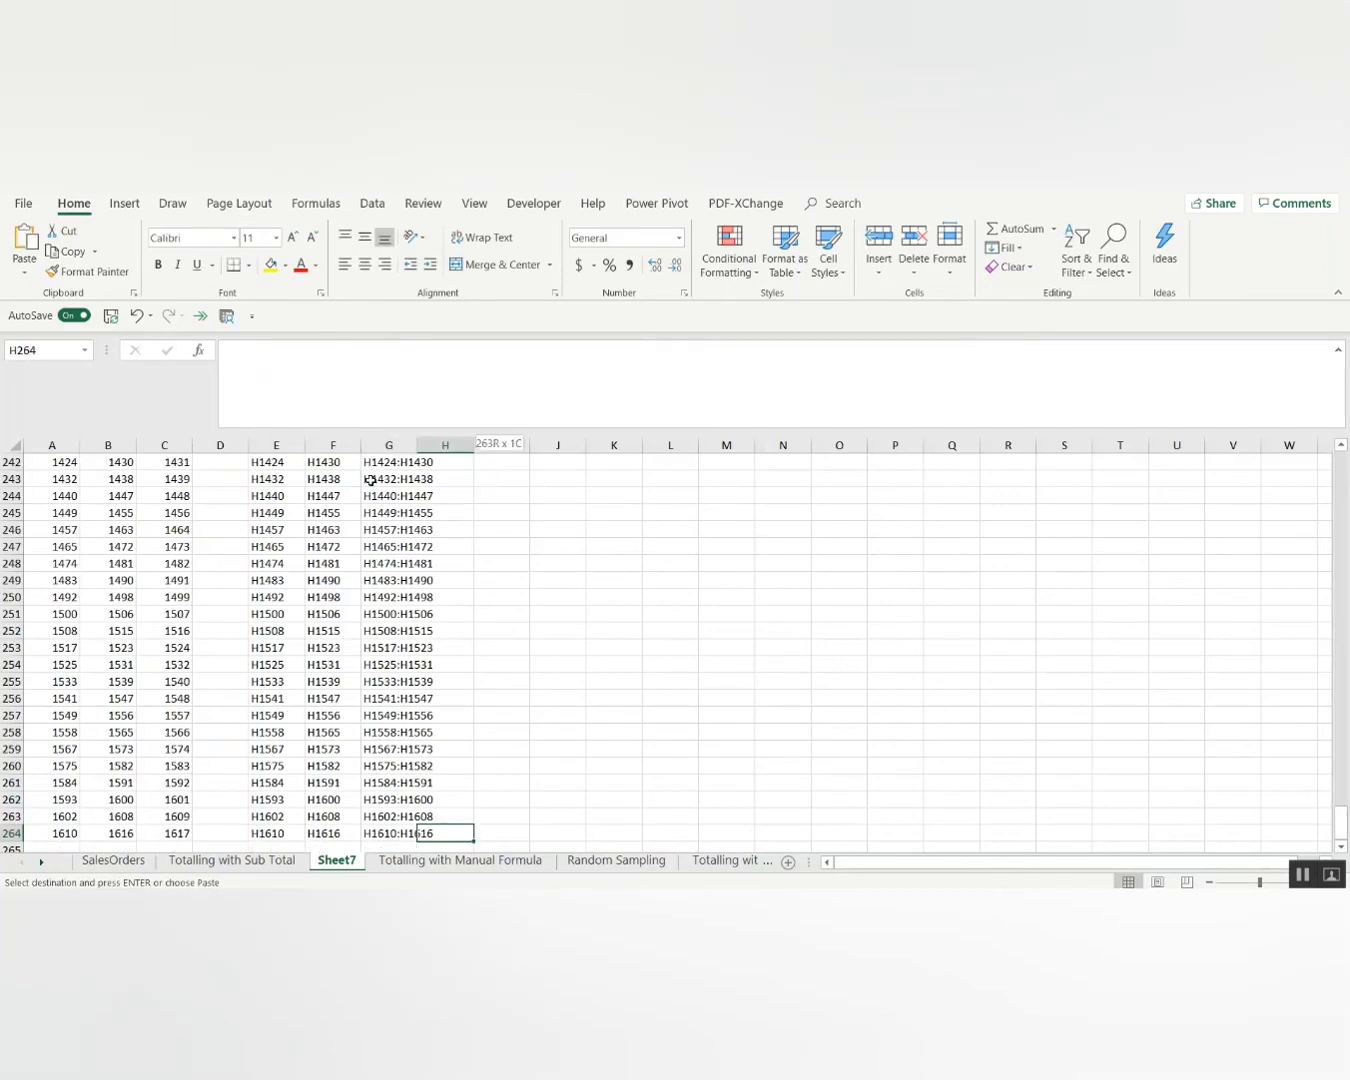
key(ctrl+shift+Up)
key(ctrl+v)
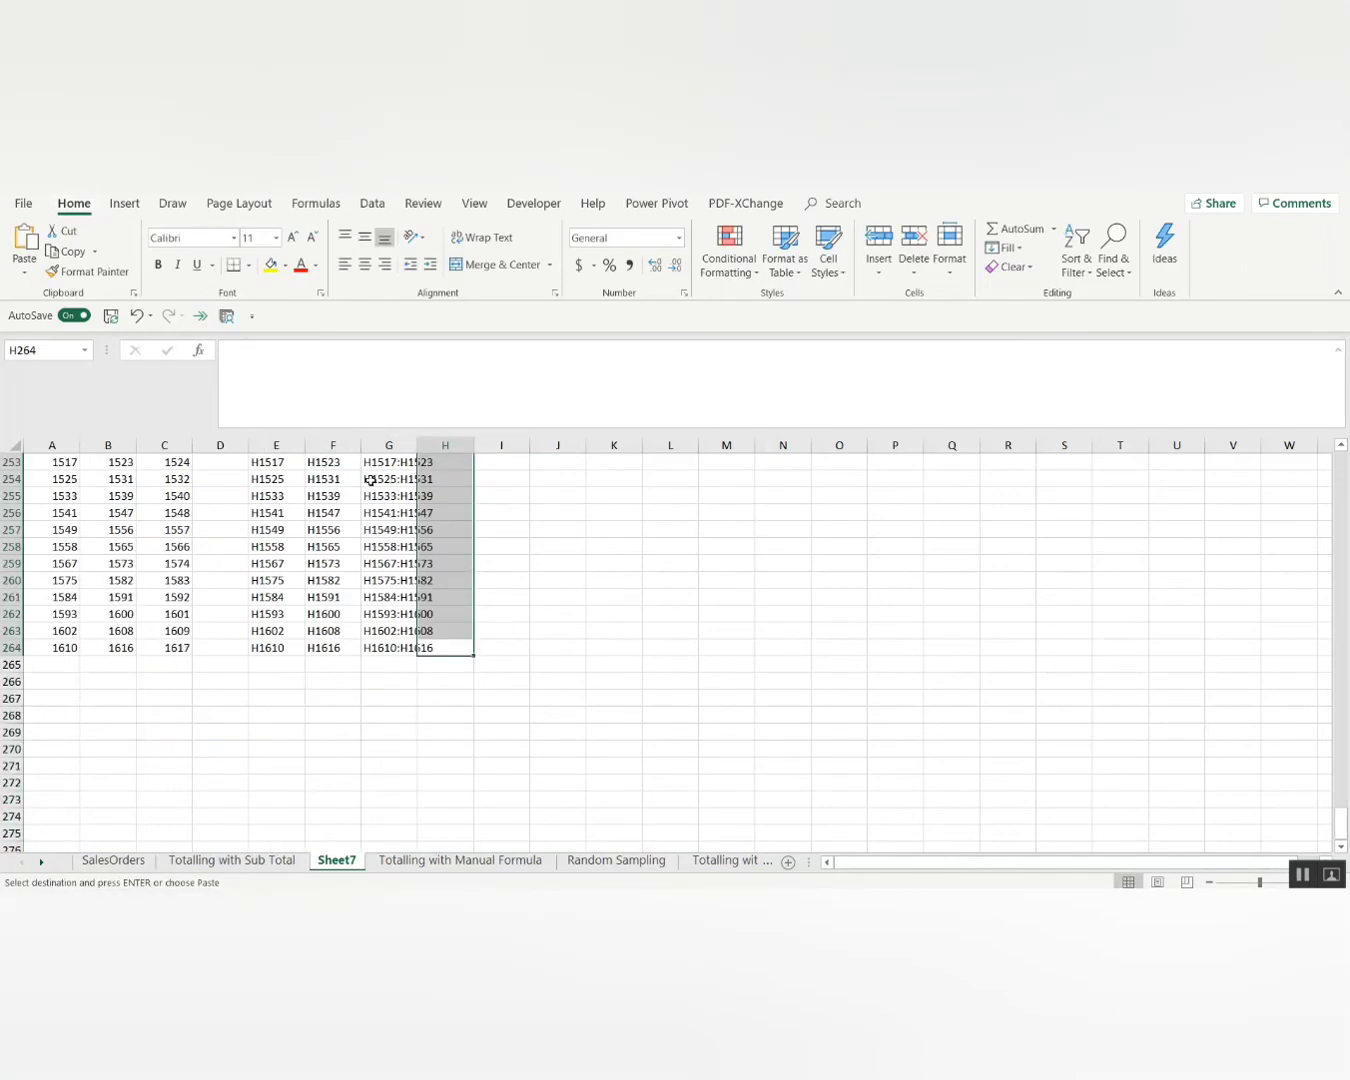
Inspect the pasted column and re-commit H3, which raises a circular-reference warning.
key(ctrl+Up)
key(Down)
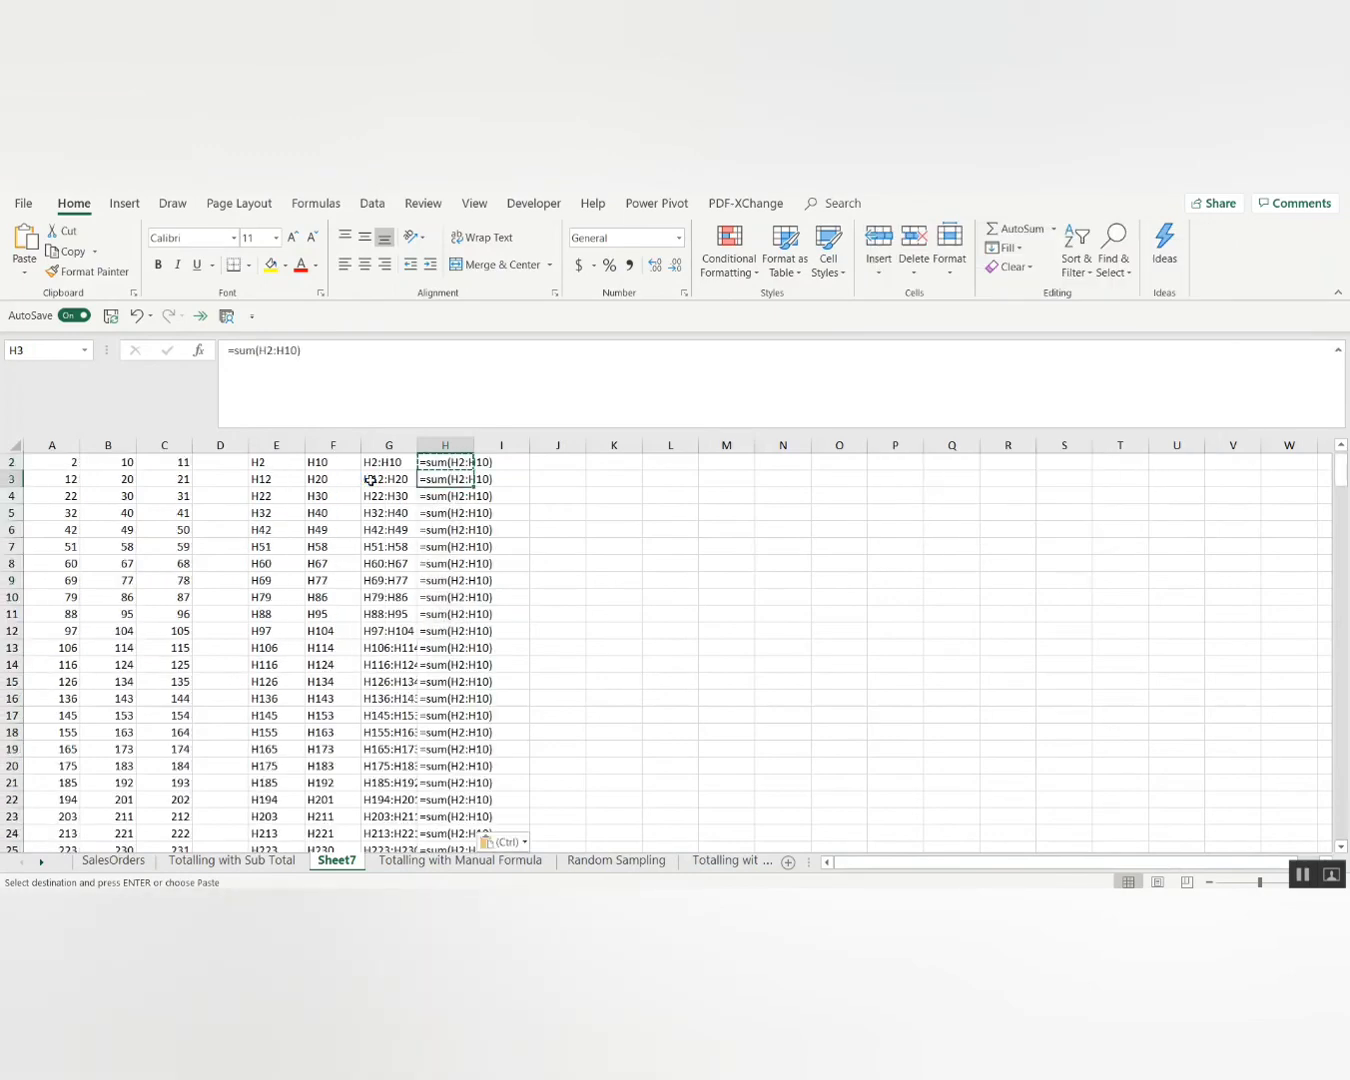
key(ctrl+Down)
key(ctrl+Up)
key(Down)
key(Down)
key(Up)
key(F2)
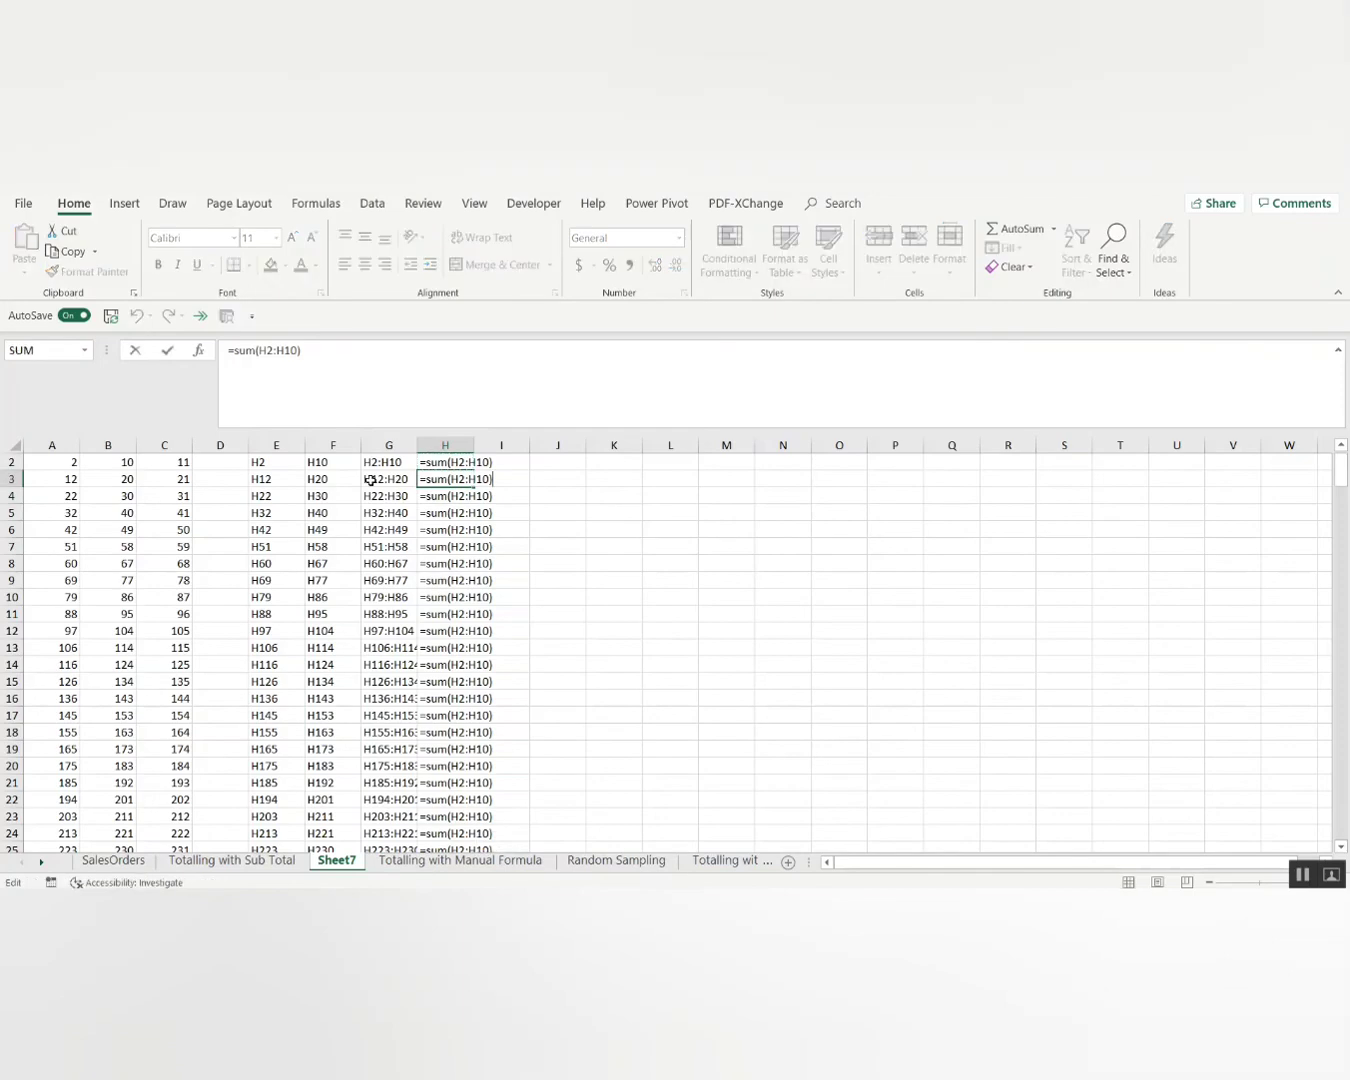
key(Return)
key(Return)
key(Up)
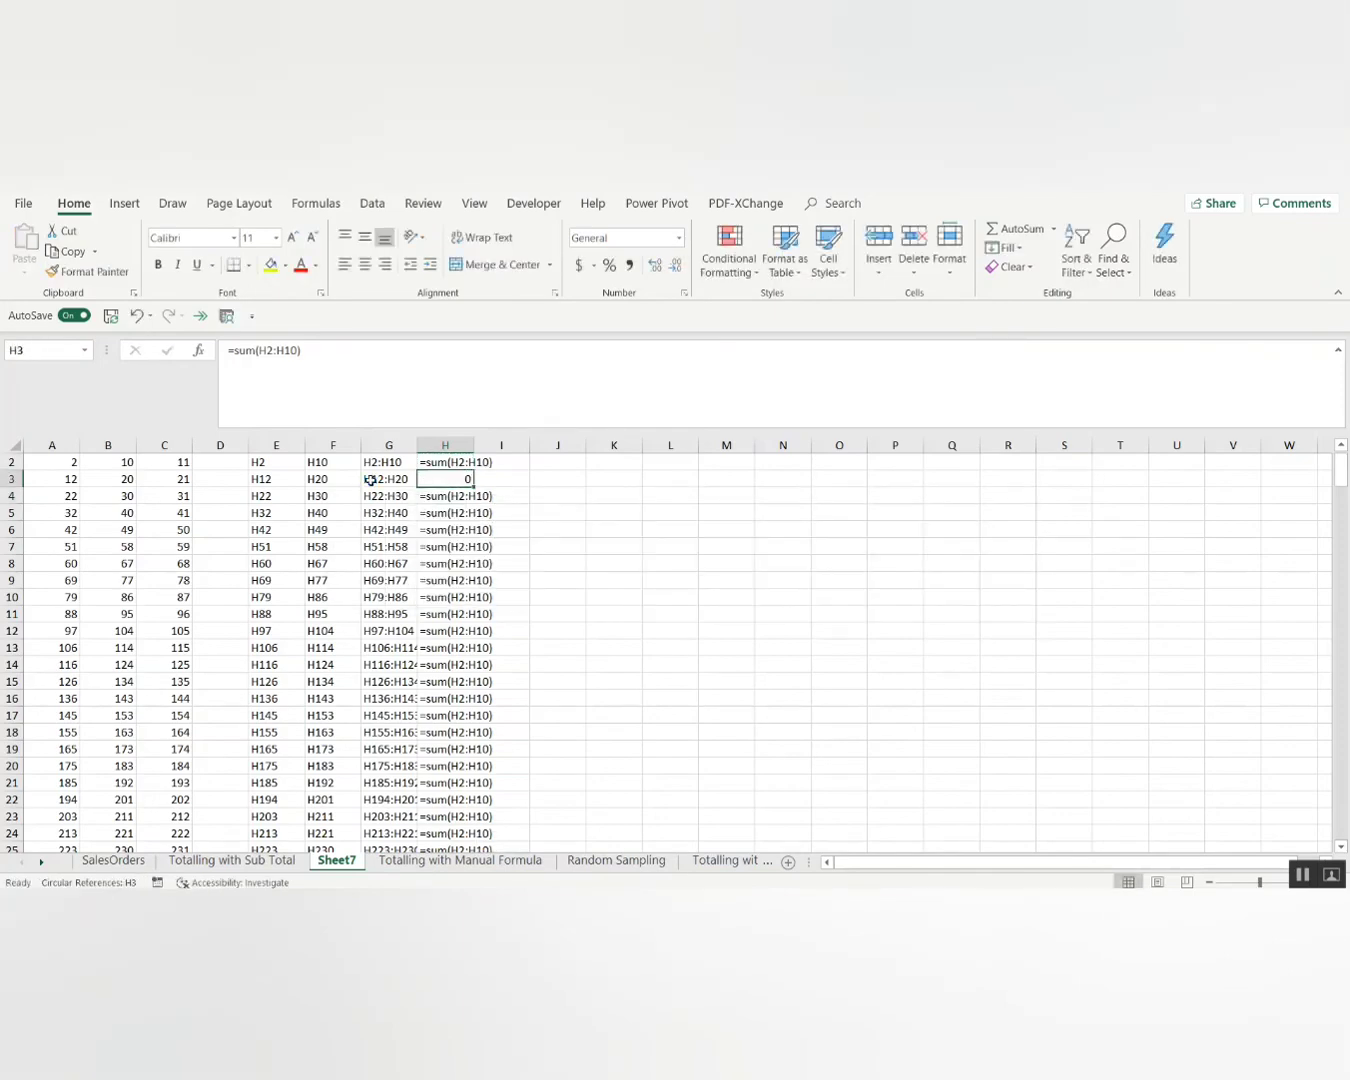
Paste H2 over H3 through the column's end and re-commit H2's formula.
key(Up)
key(ctrl+c)
key(Down)
key(ctrl+shift+Down)
key(ctrl+v)
key(ctrl+Up)
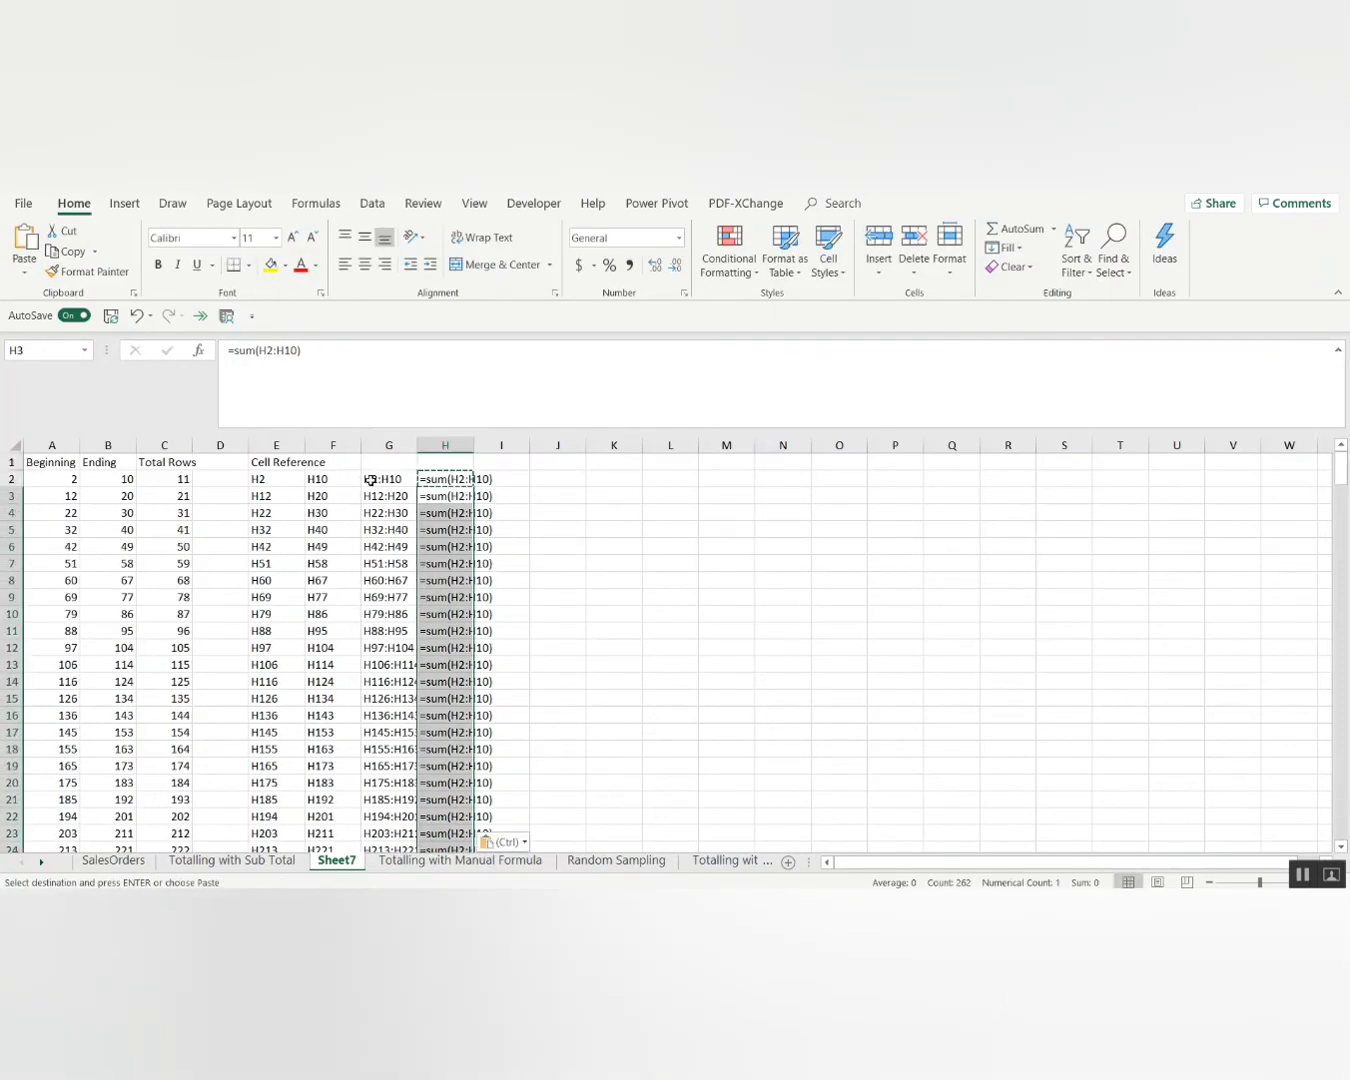
key(Down)
key(Escape)
key(Up)
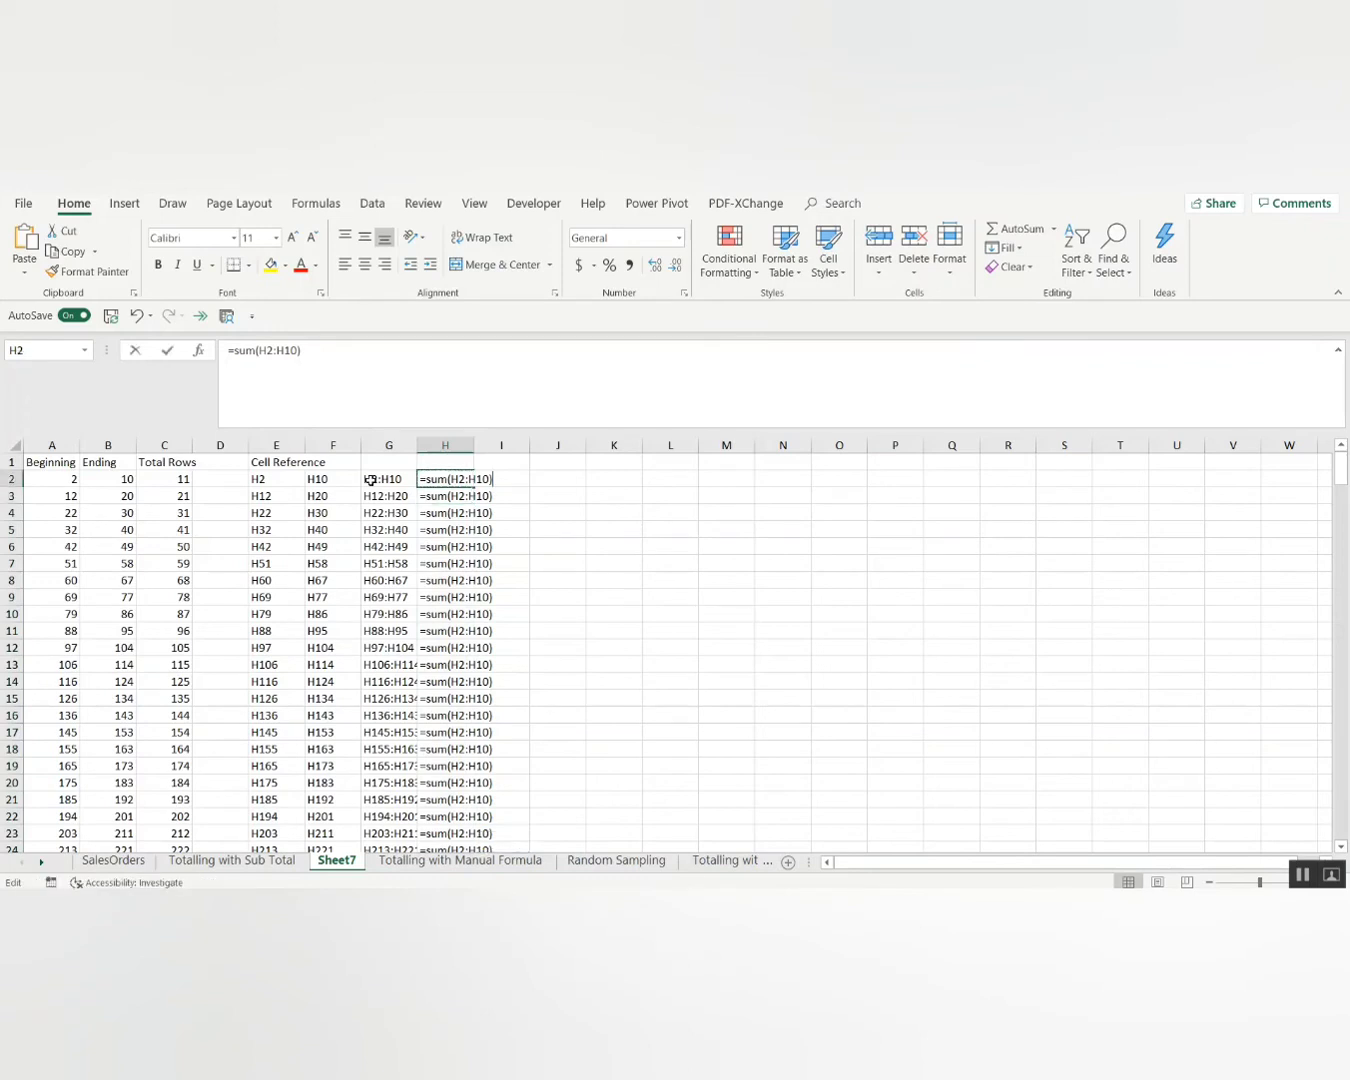
key(F2)
key(ctrl+Return)
Undo the broken fill in column H after another circular-reference warning.
key(ctrl+c)
key(ctrl+shift+Down)
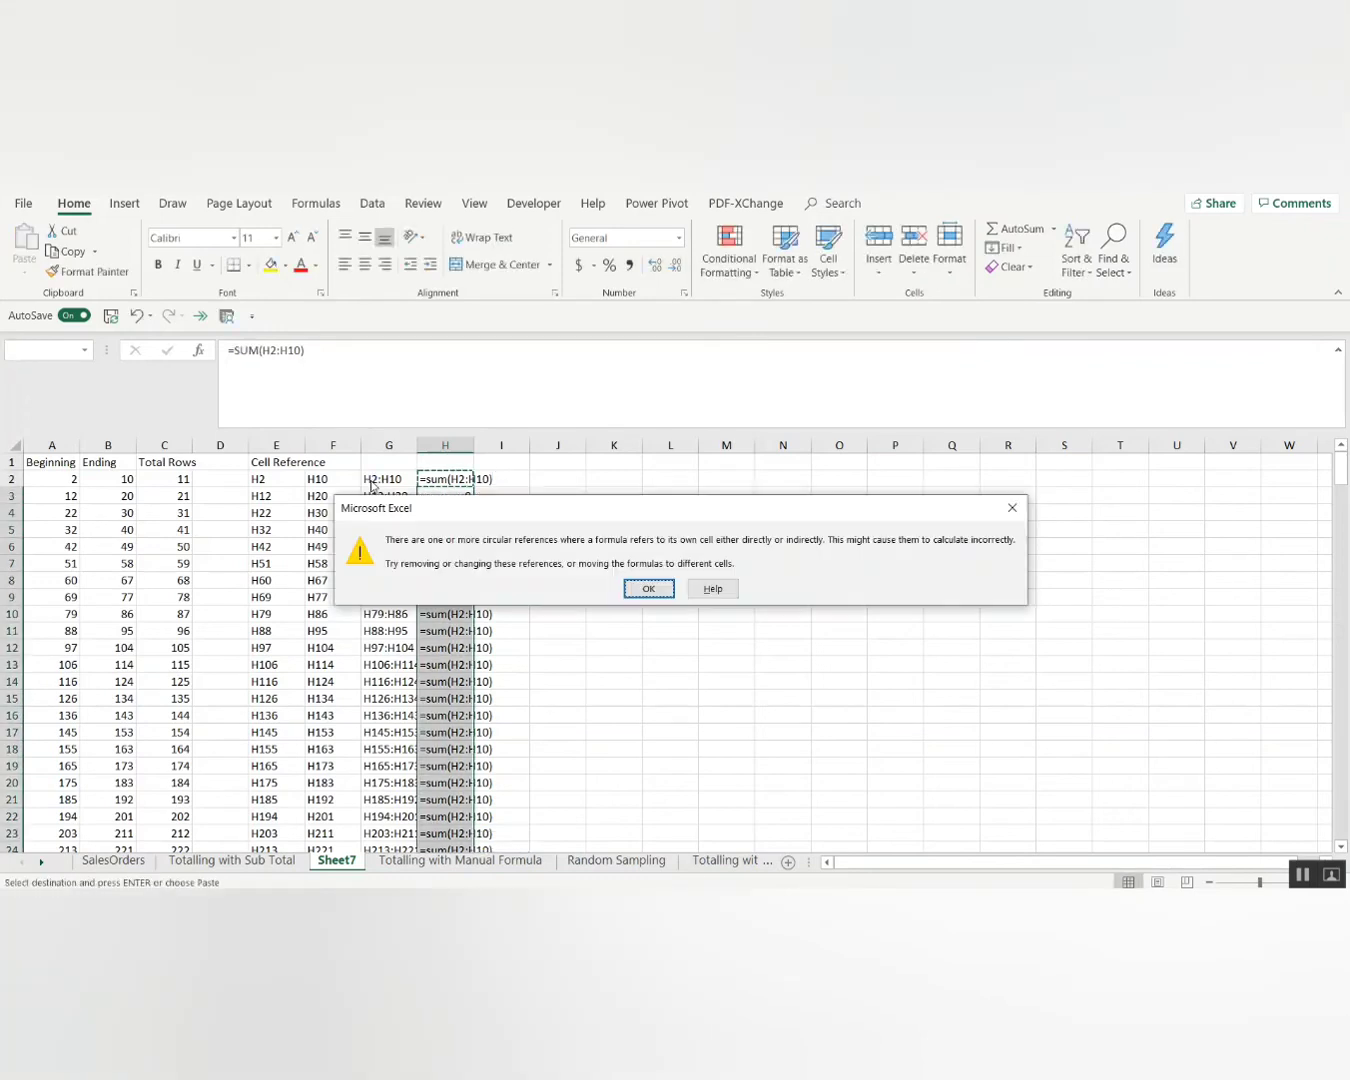
key(Return)
key(ctrl+z)
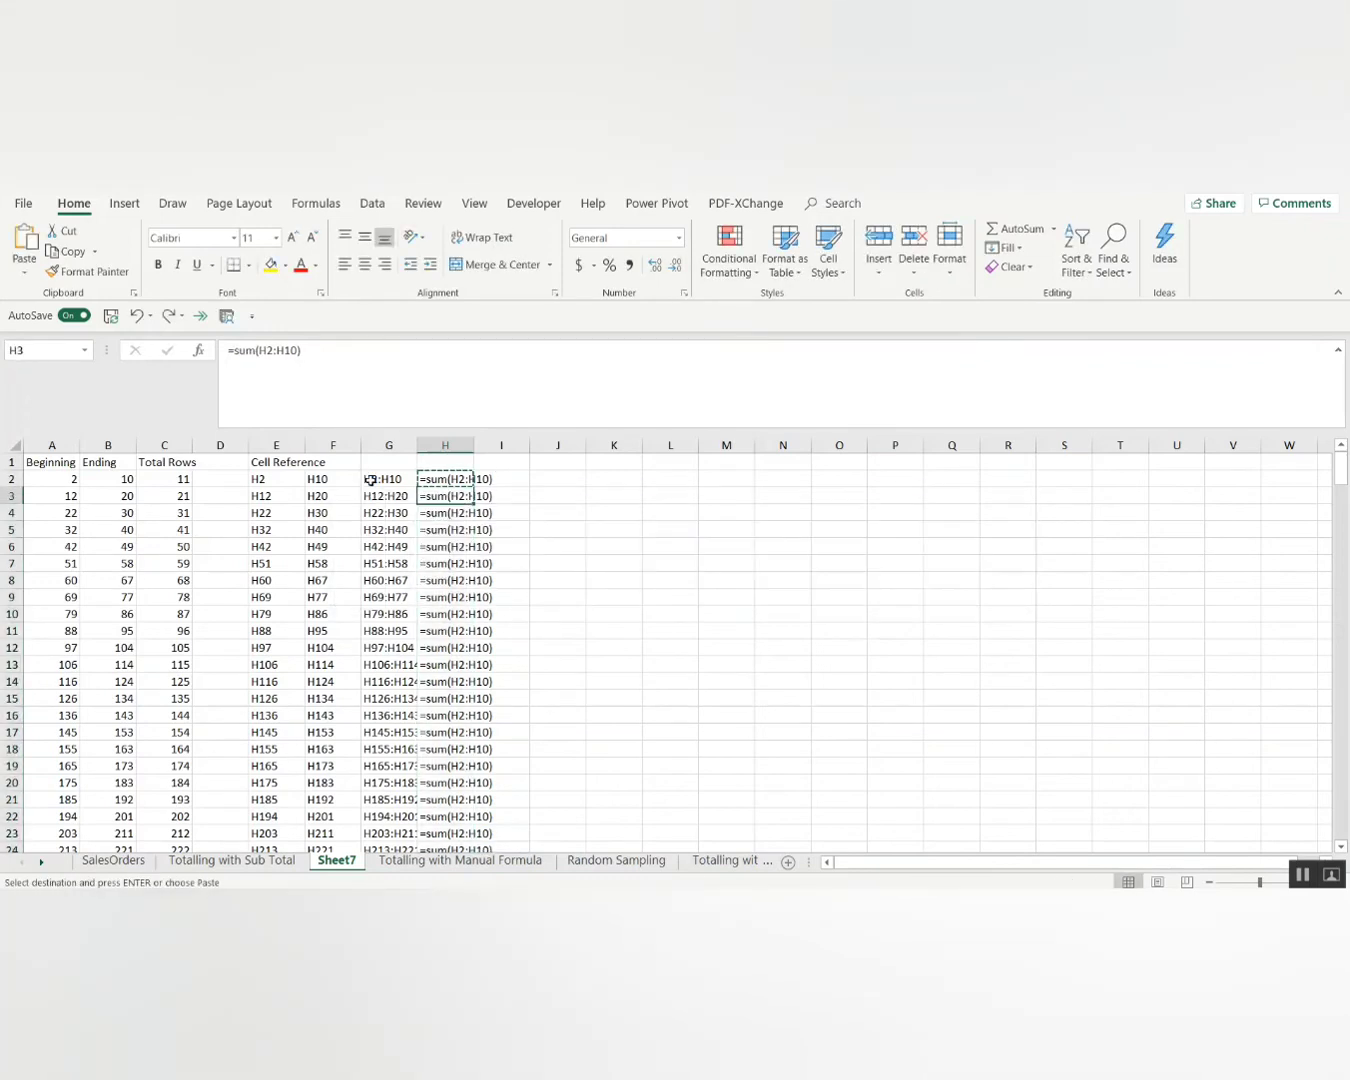
key(Up)
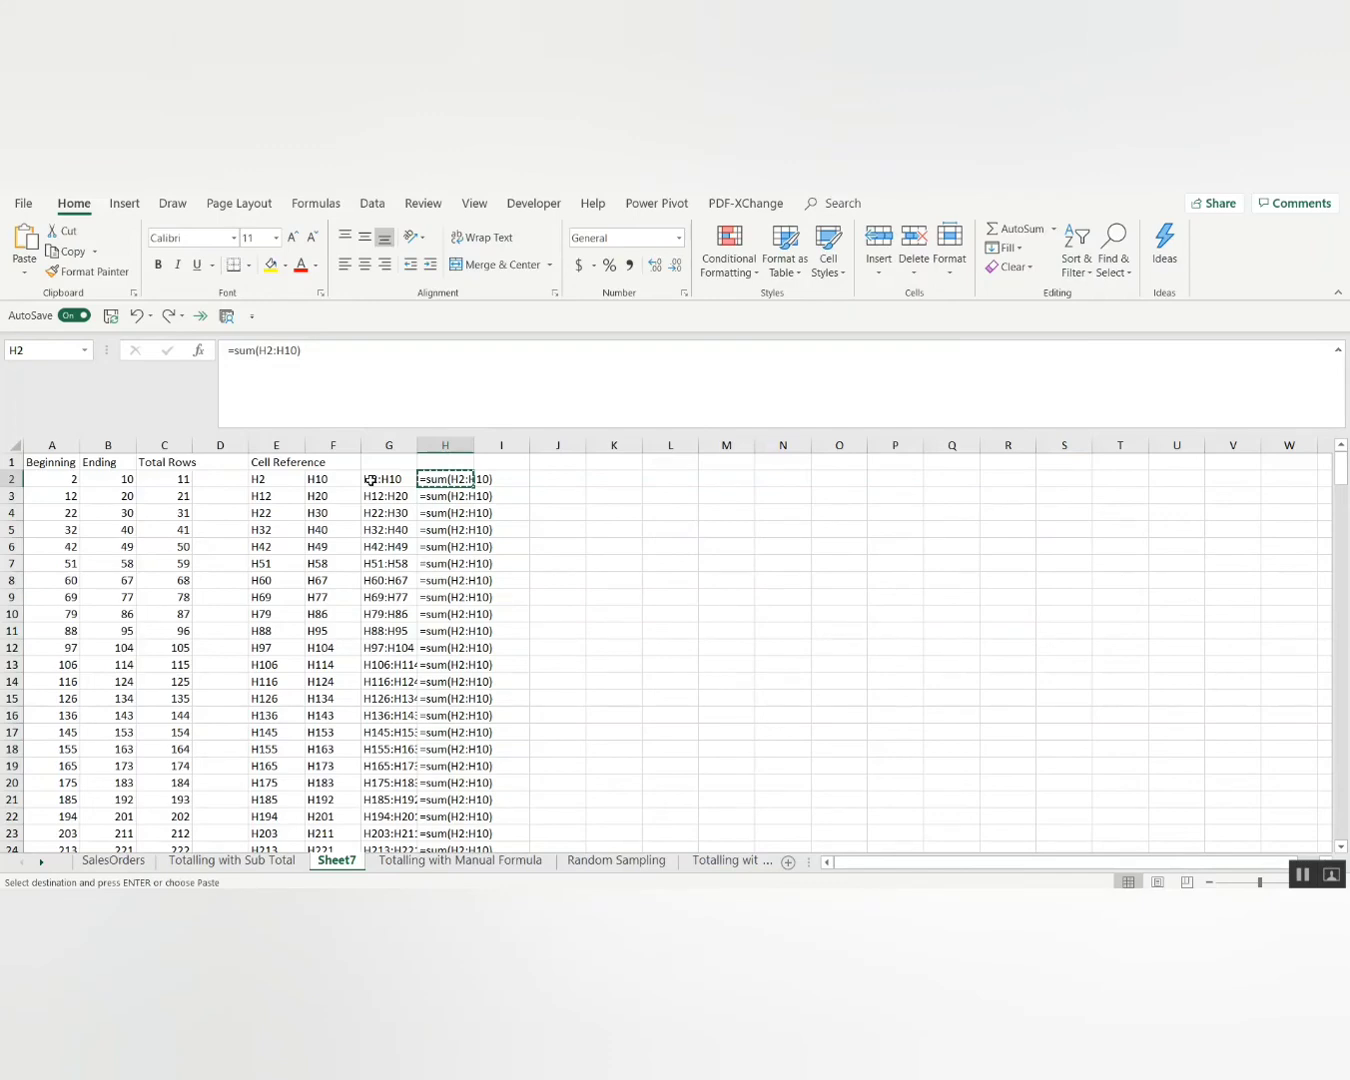
key(ctrl+z)
key(Up)
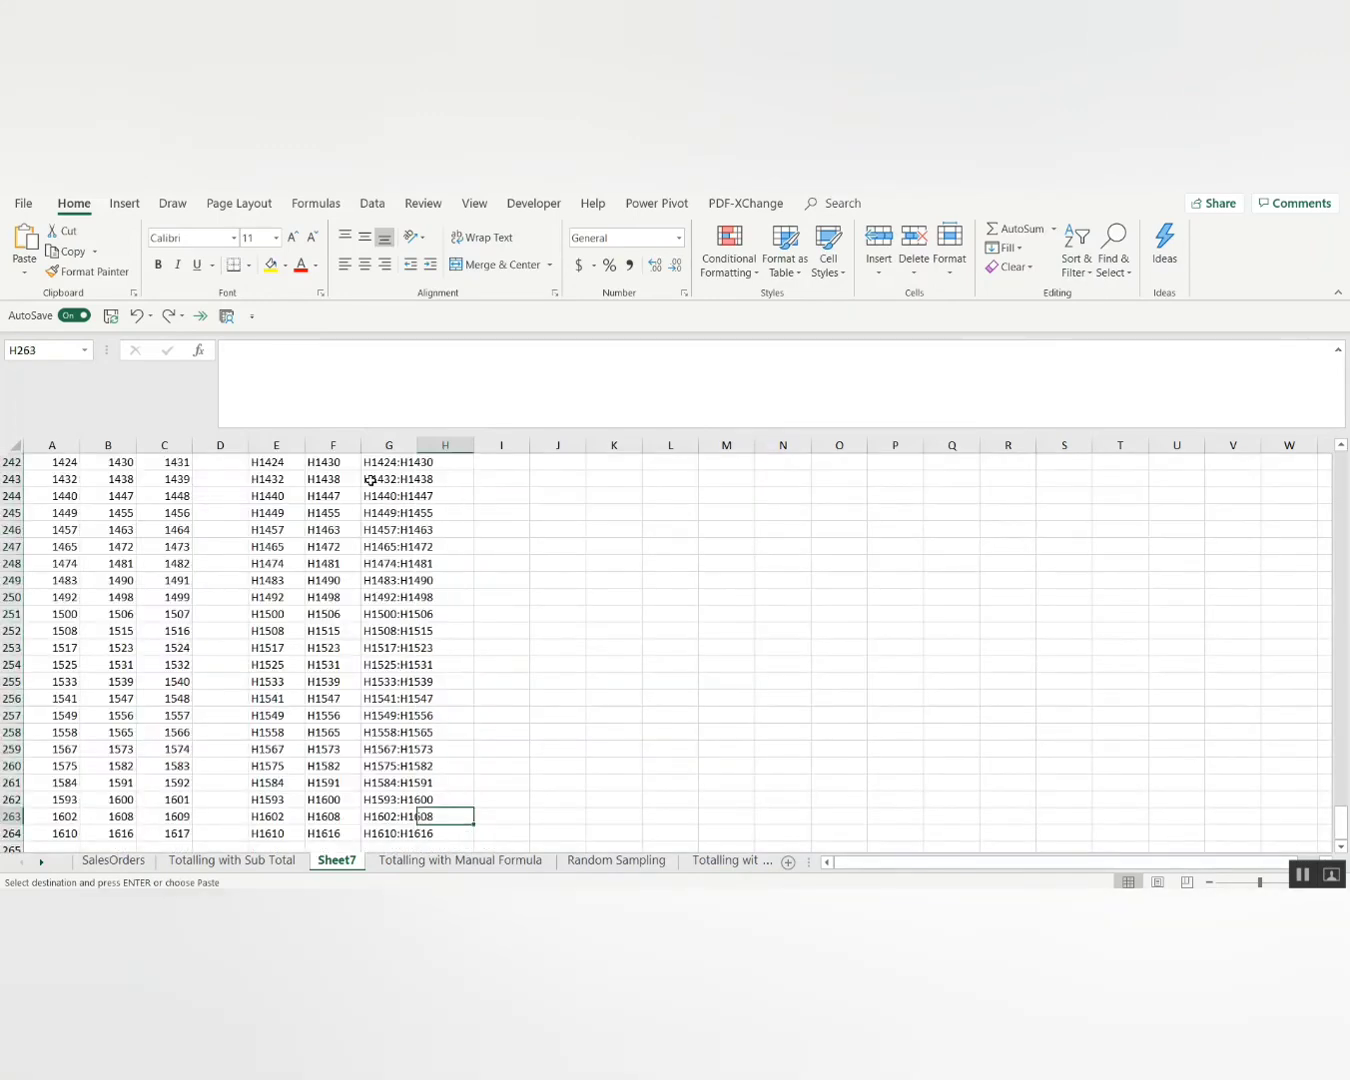
key(ctrl+z)
Repaste H2's CONCATENATE formula into H2 through H264.
key(F2)
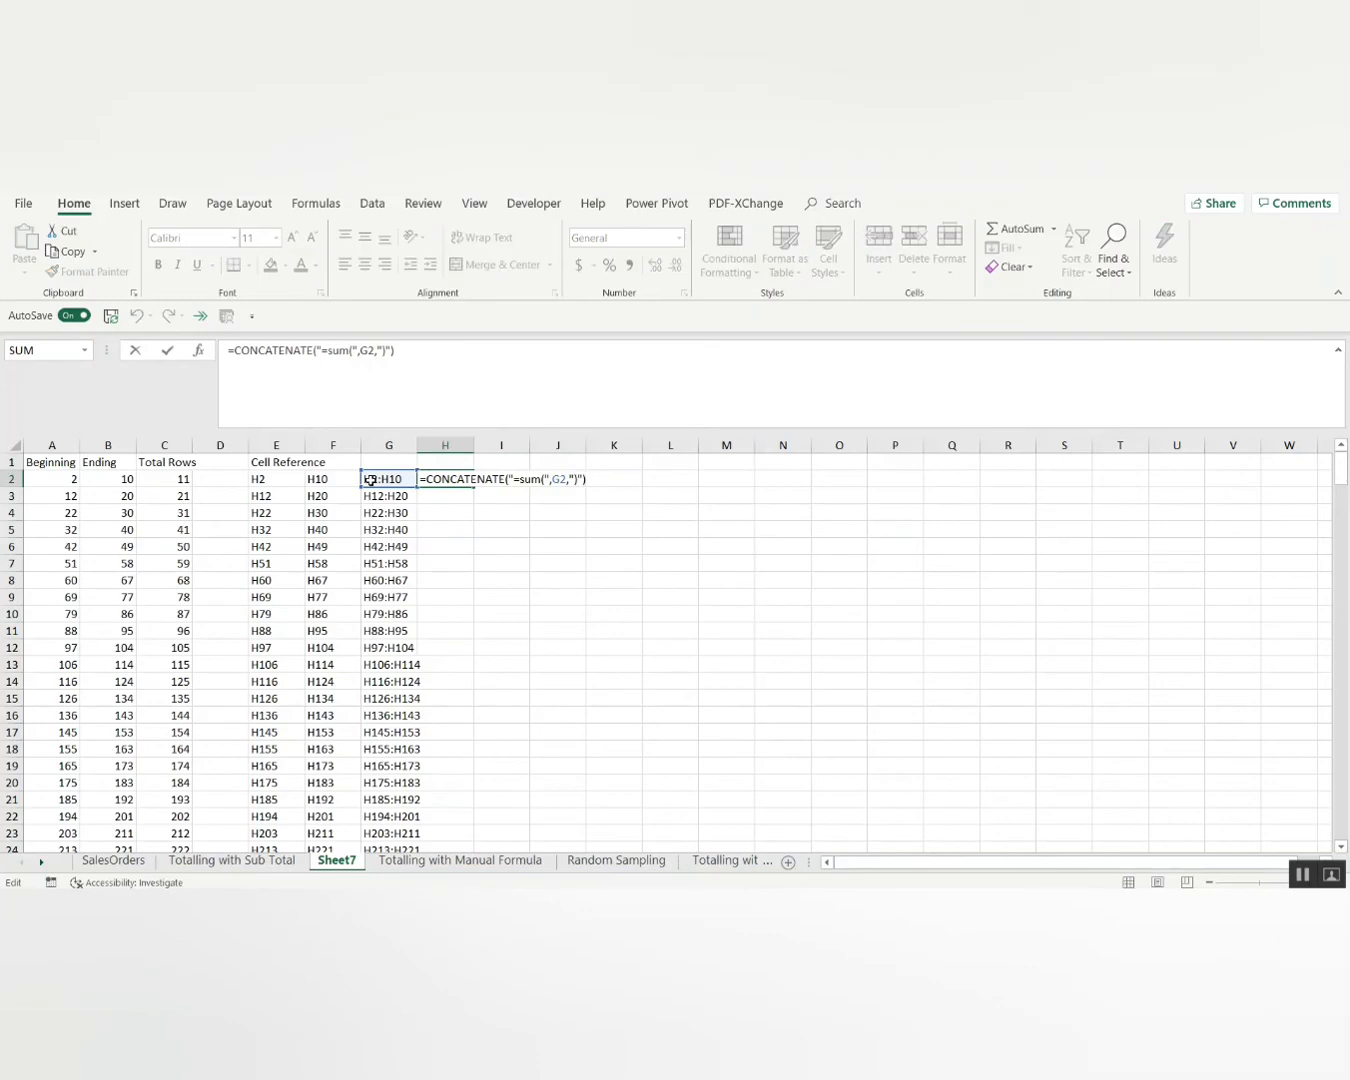
key(Escape)
key(ctrl+c)
key(Left)
key(ctrl+Down)
key(Right)
key(ctrl+shift+Up)
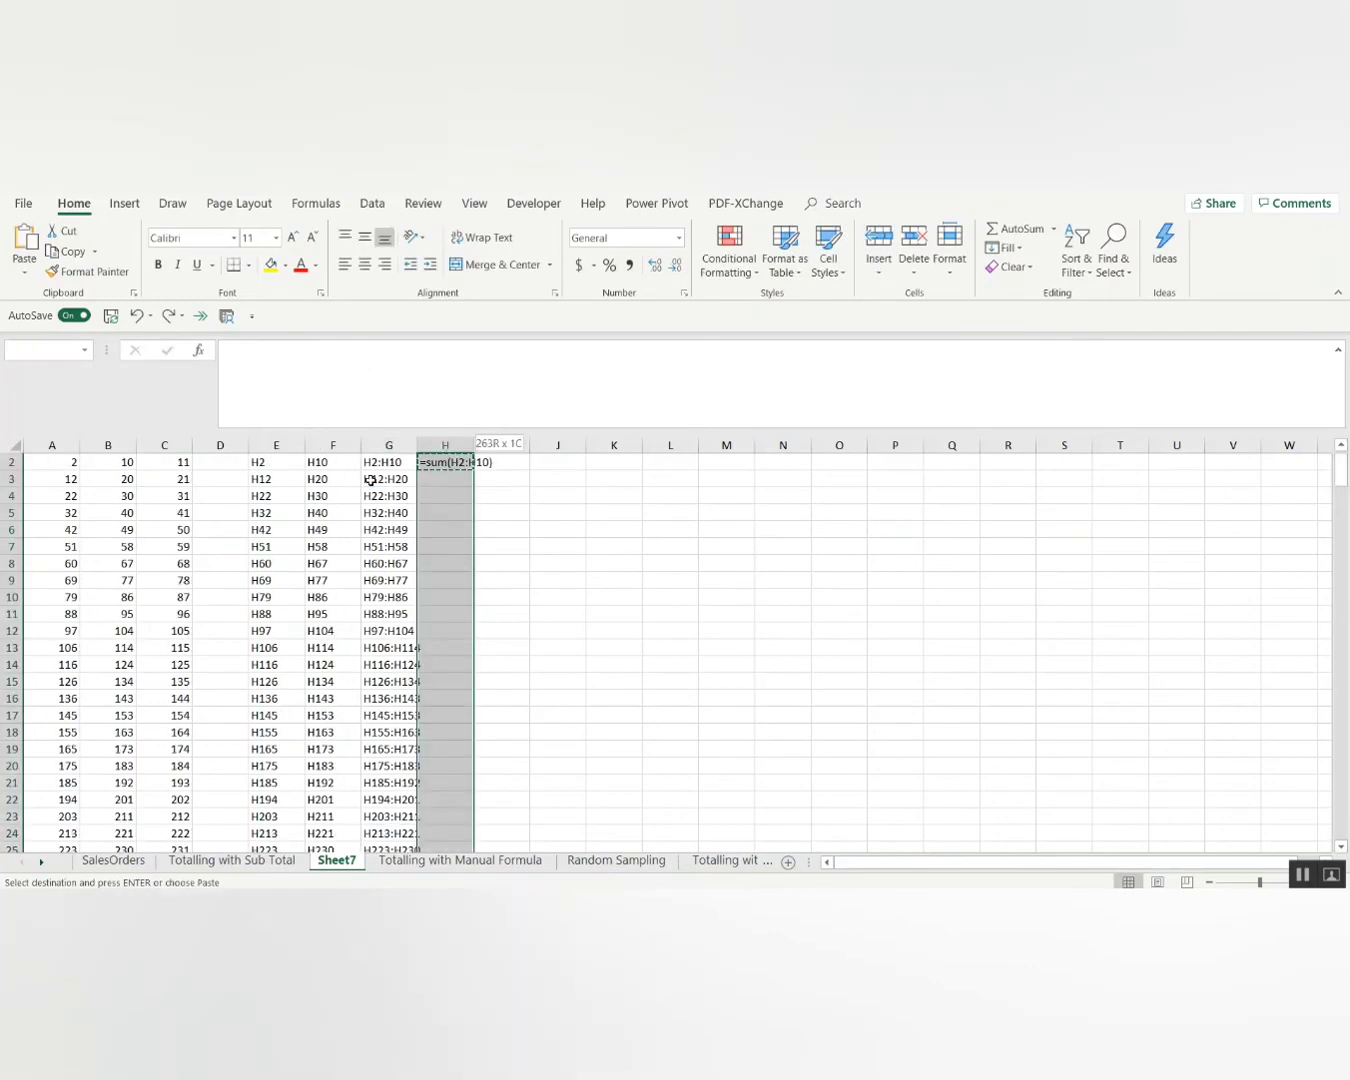
key(ctrl+v)
Check the sum text reaches the last group, =sum(H1610:H1616), and end copy mode.
key(ctrl+Up)
key(Down)
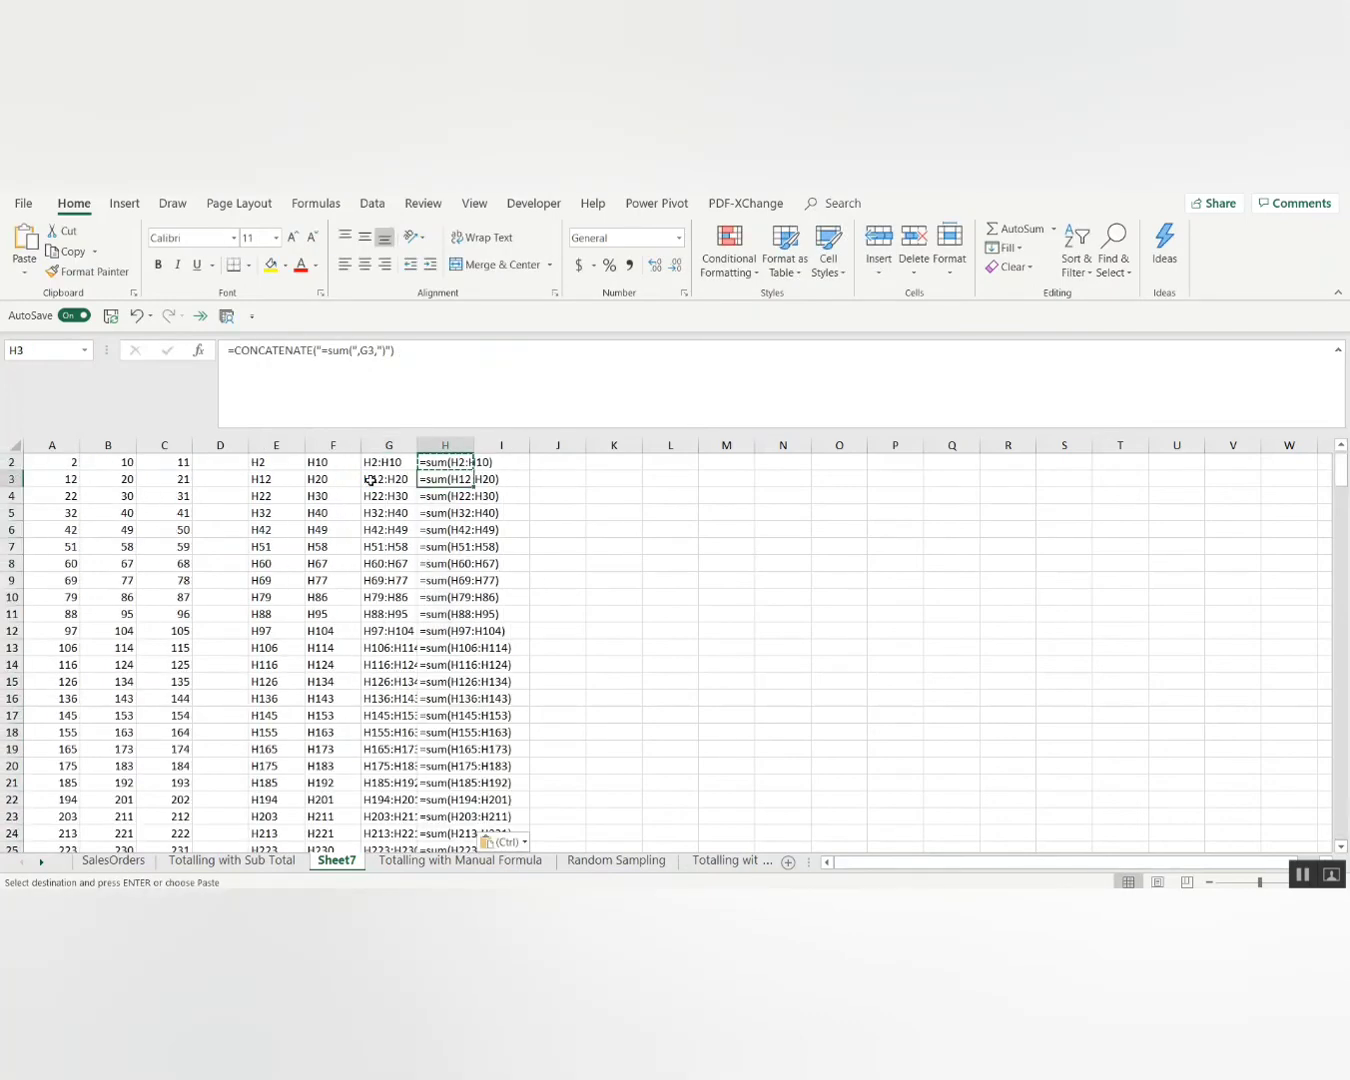
key(ctrl+Down)
key(Down)
key(Escape)
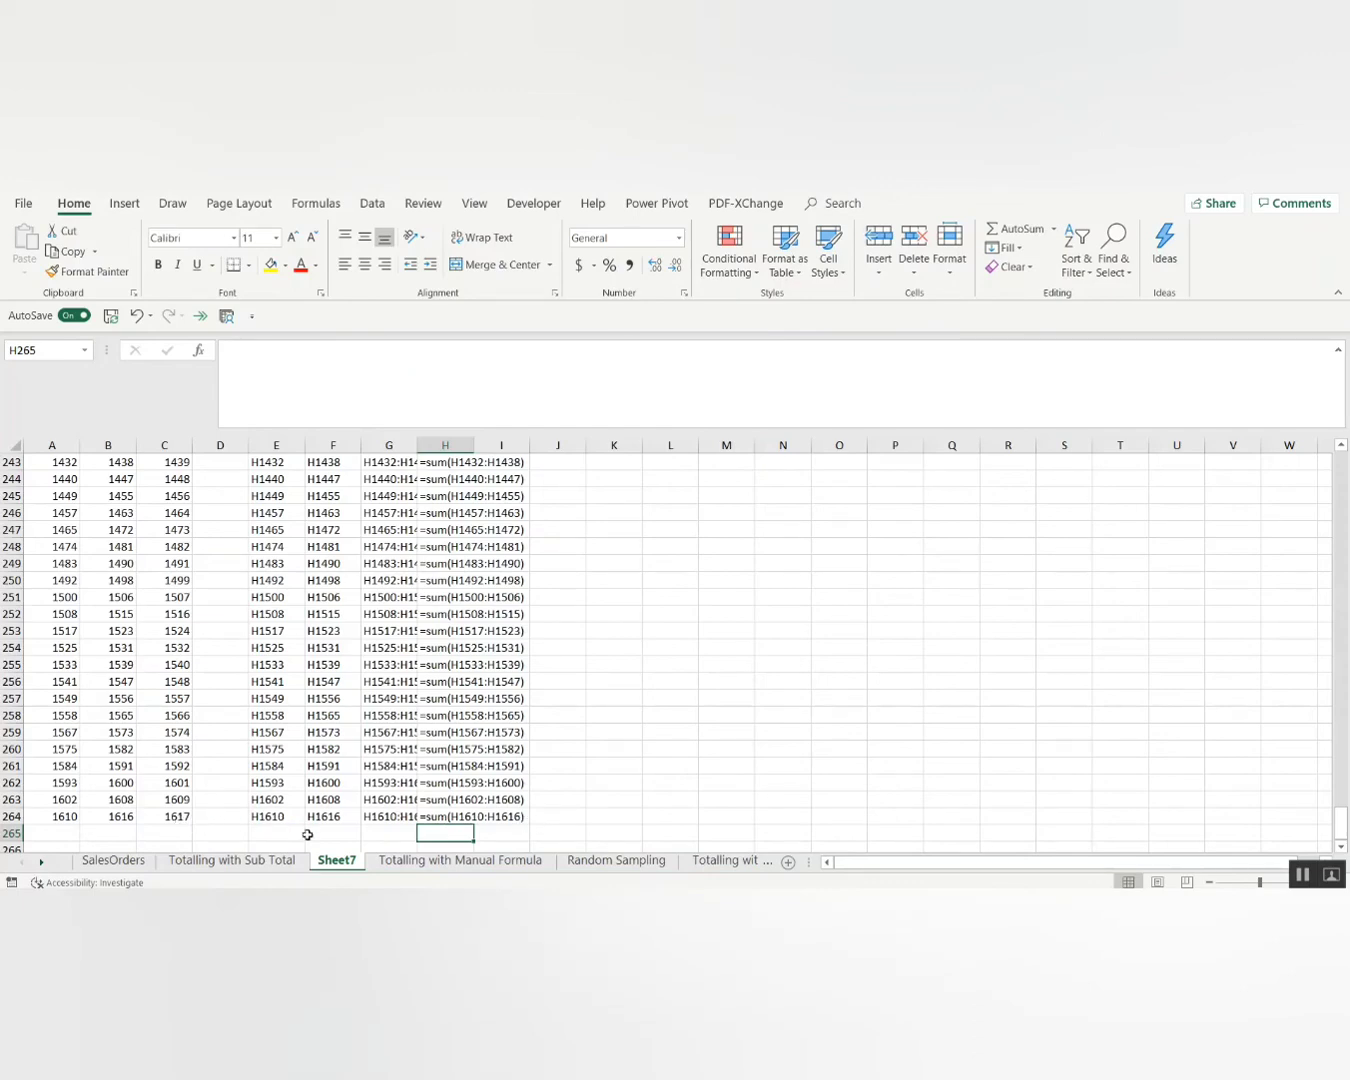
Return to the top of Sheet7, then switch to the Totalling with Manual Formula sheet.
key(Page_Up)
key(Page_Up)
key(Page_Up)
key(Page_Up)
key(ctrl+Up)
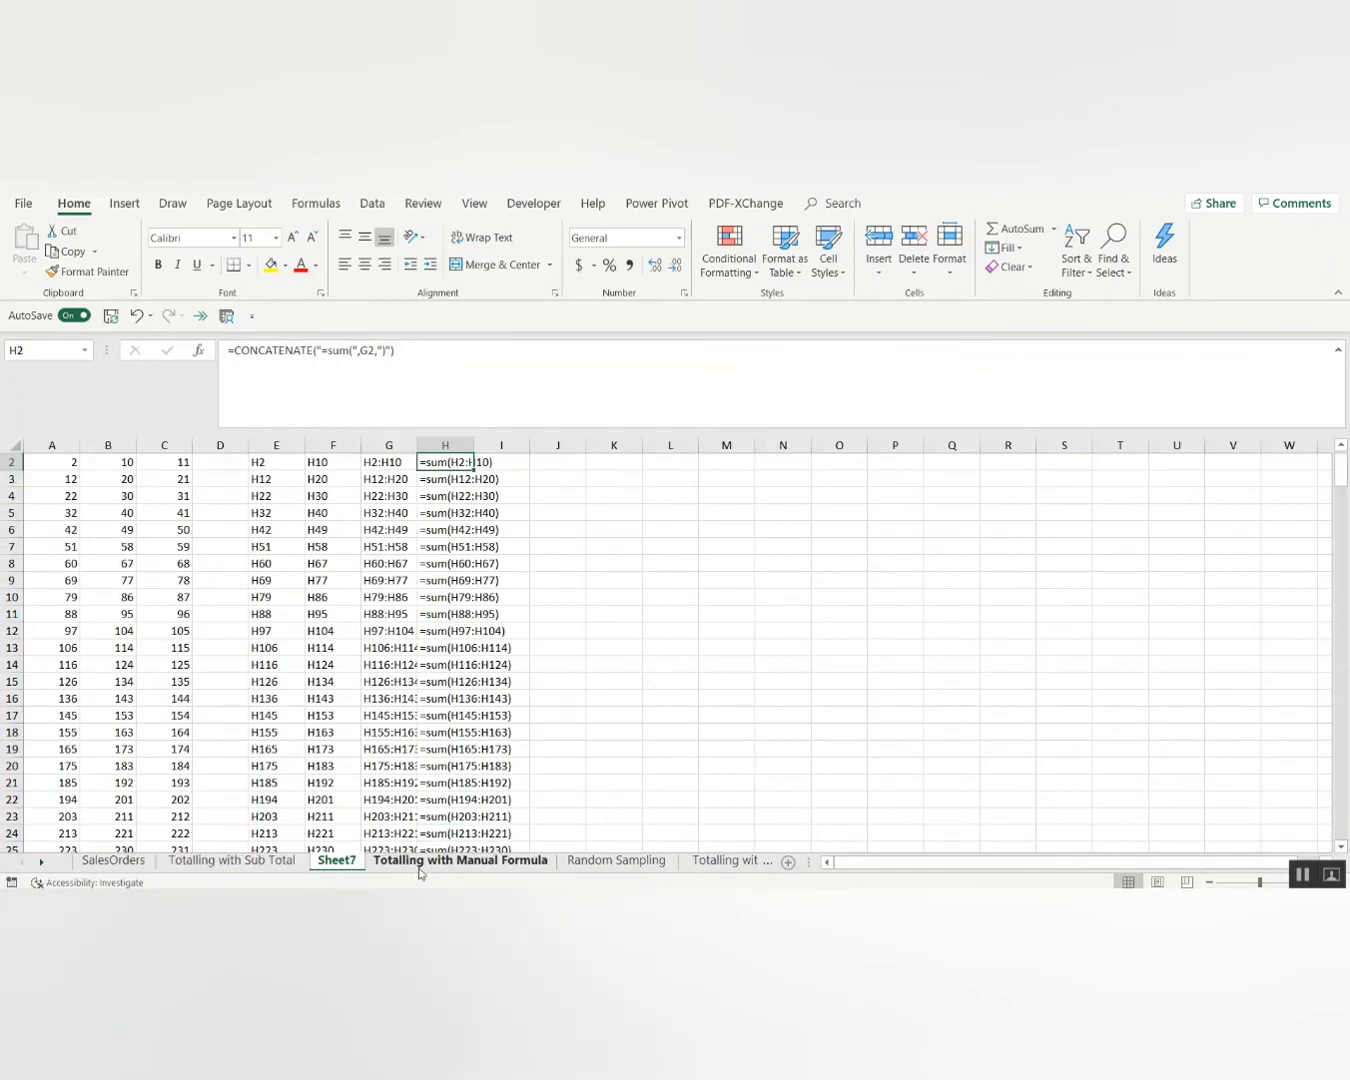
key(Up)
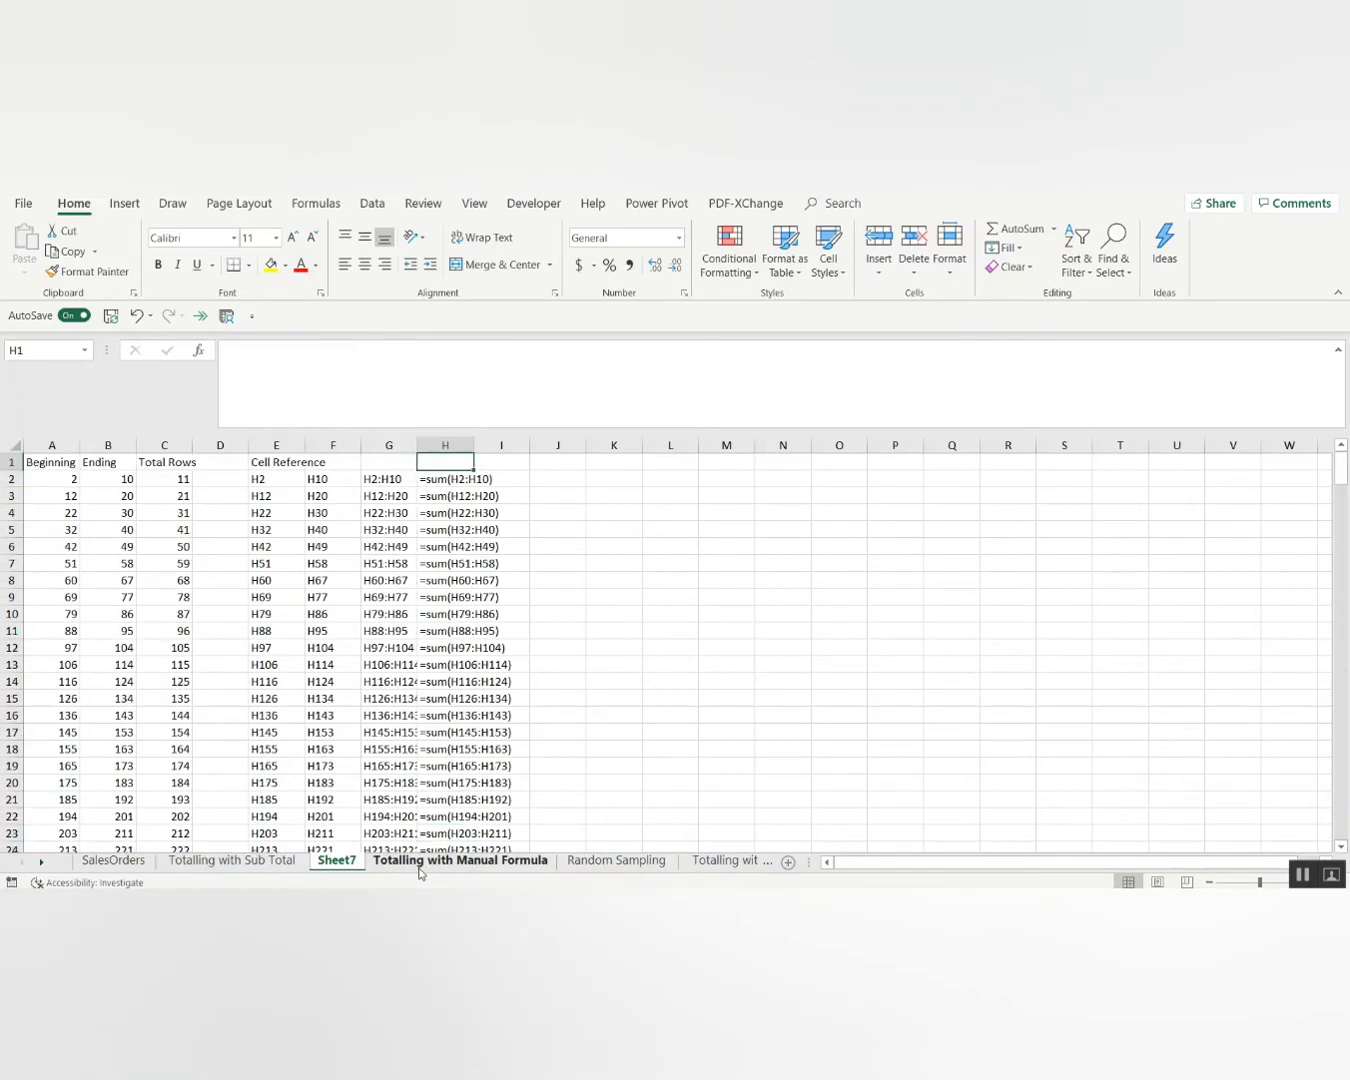
click(511, 866)
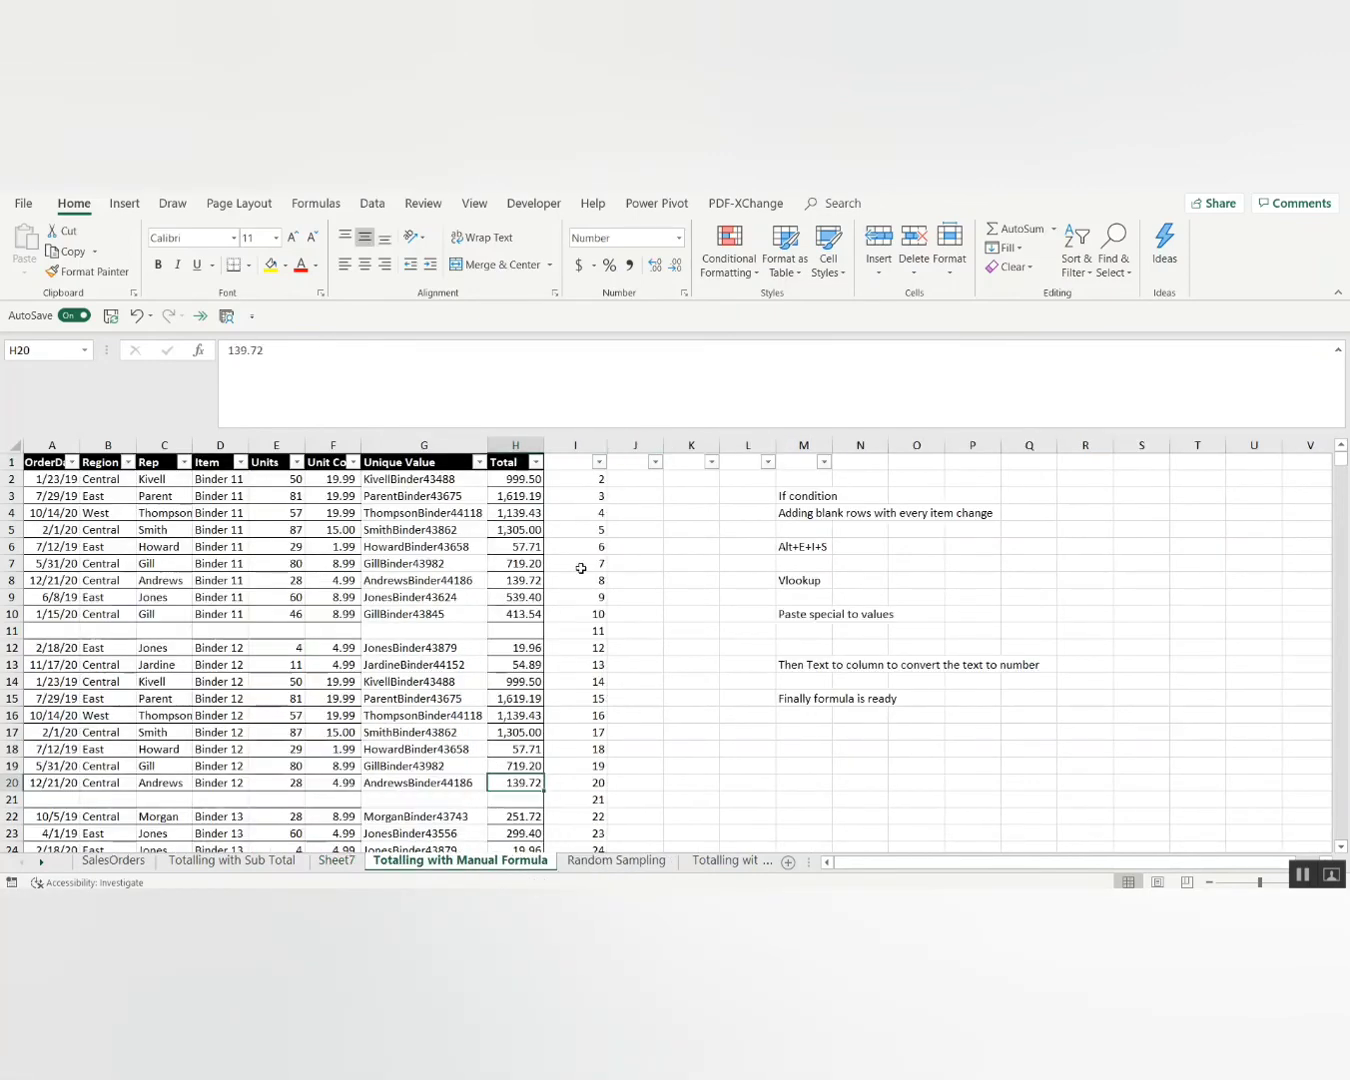
Filter the Total column to (Blanks) only, leaving its 263 empty subtotal rows visible.
click(500, 631)
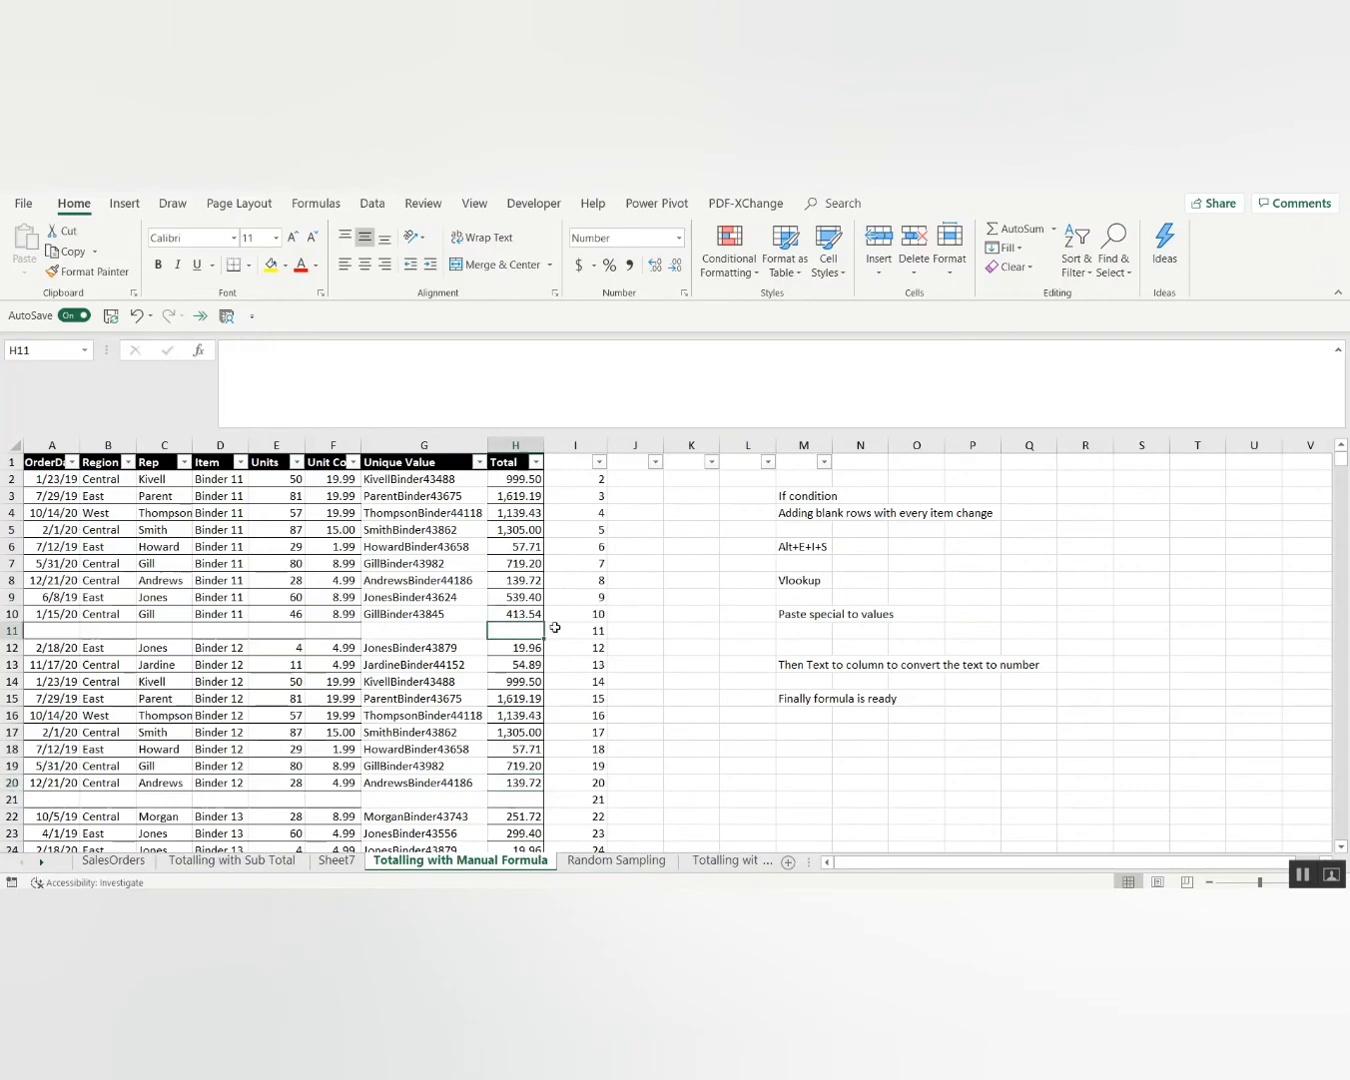
click(599, 462)
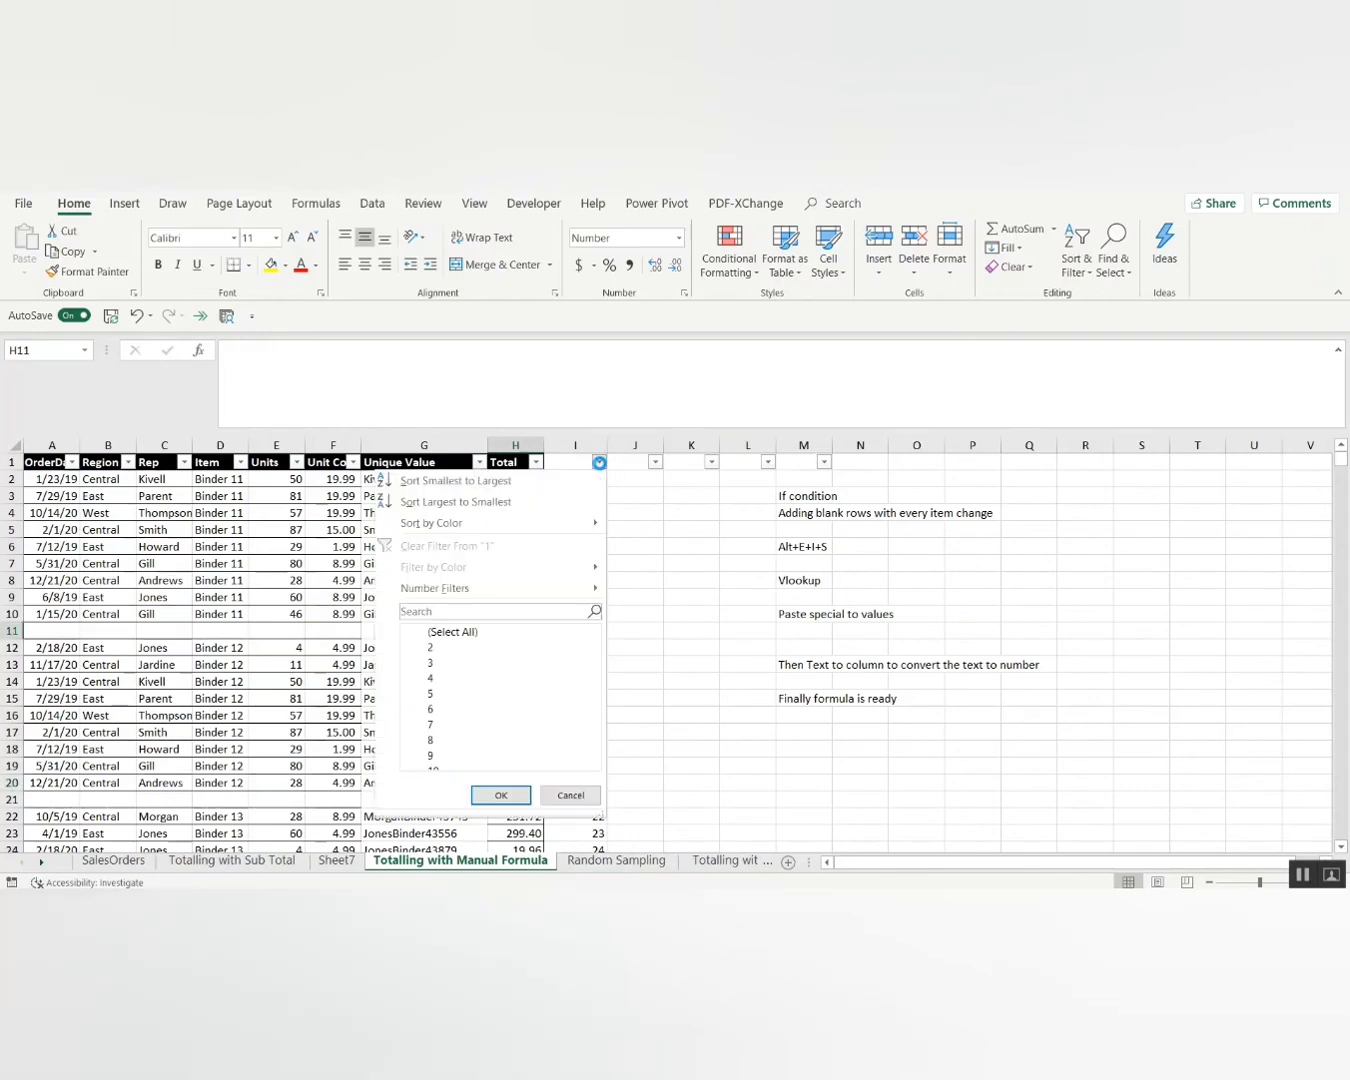
click(535, 462)
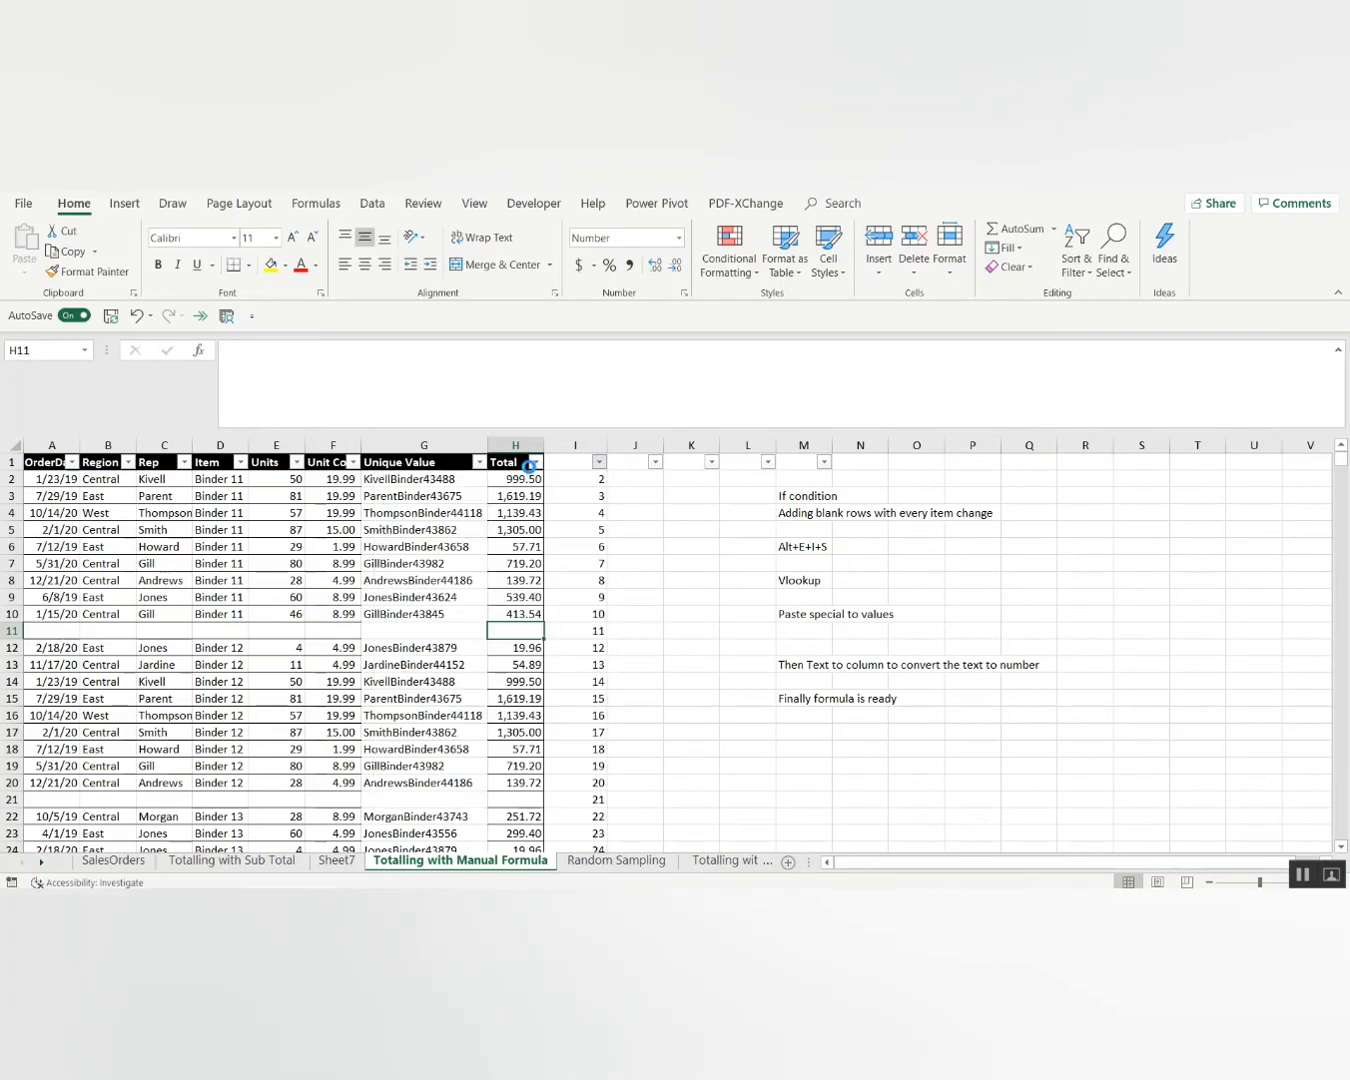
click(536, 462)
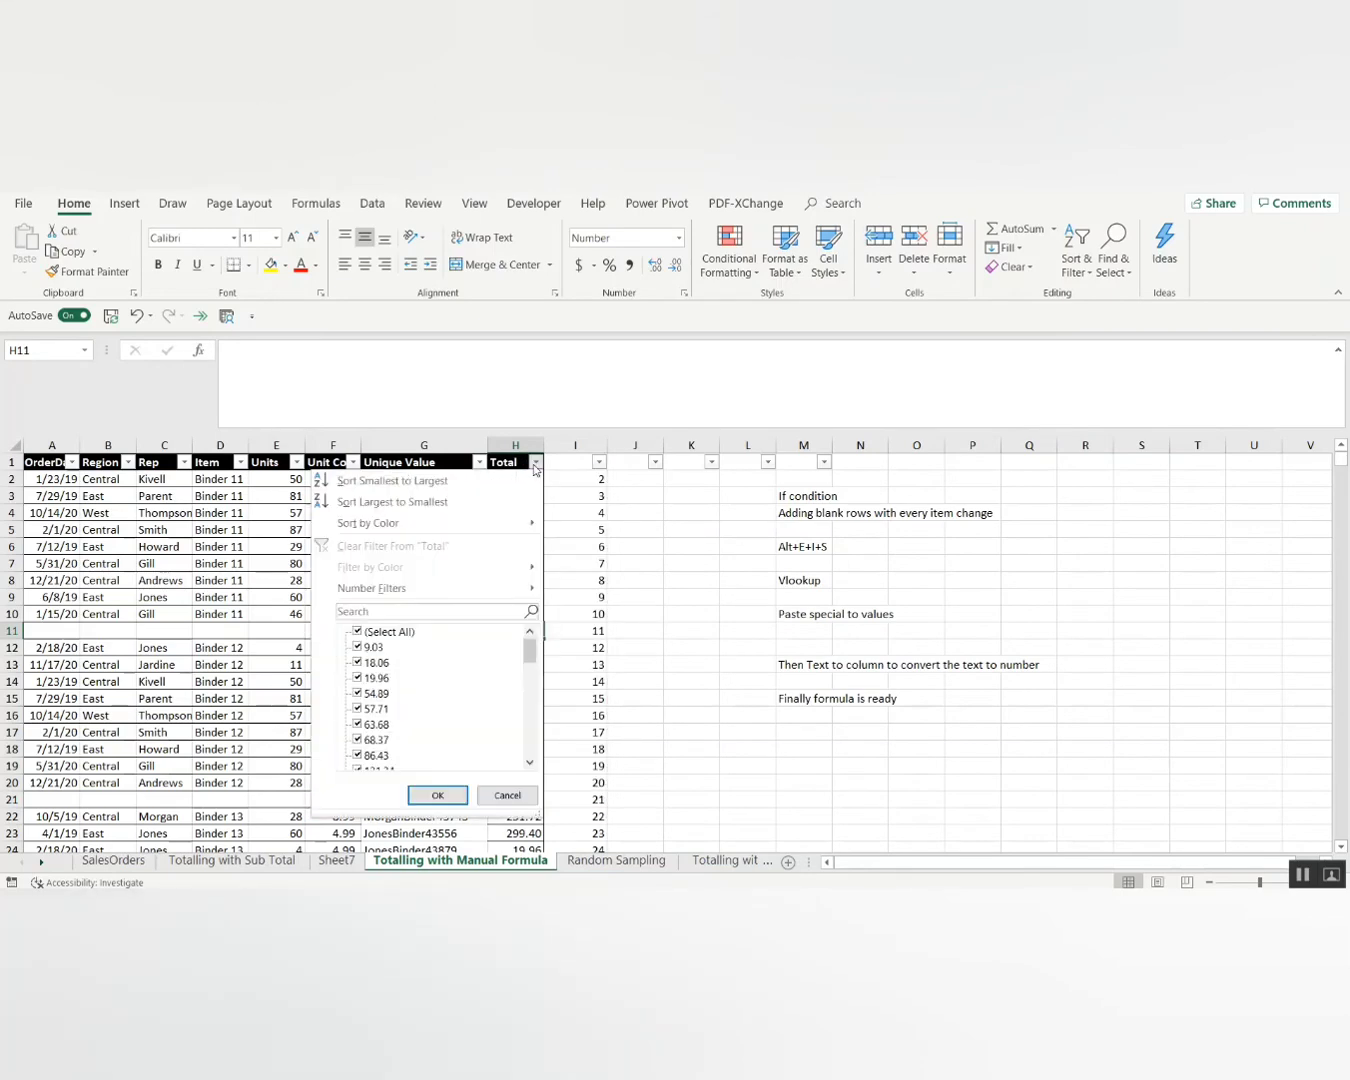
click(396, 633)
key(End)
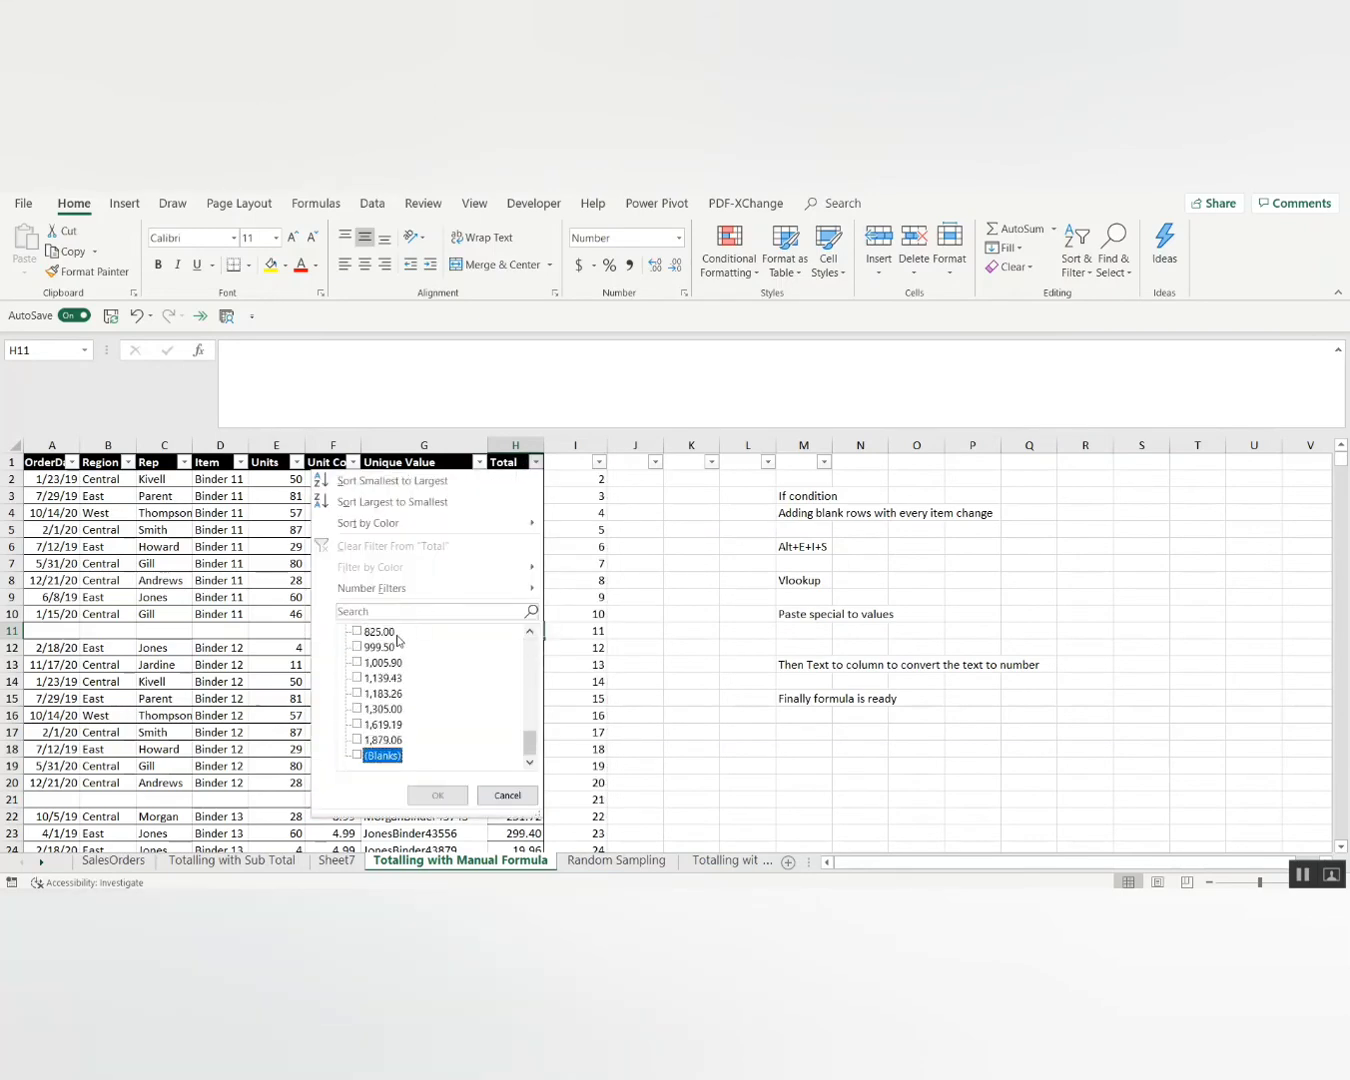
key(space)
key(Return)
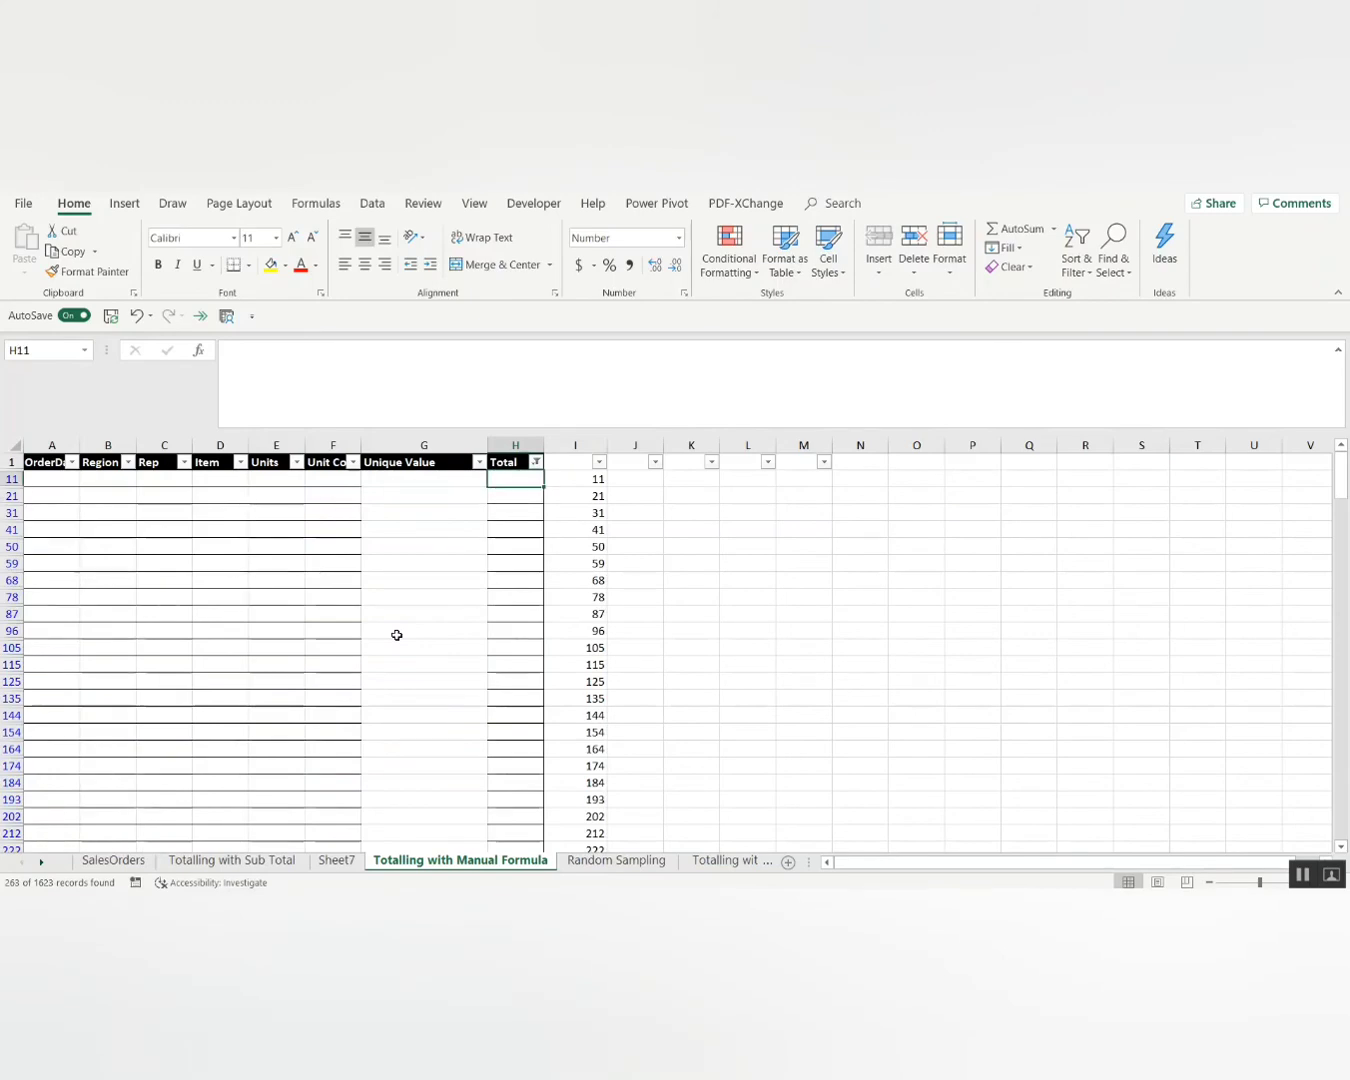
Enter =VLOOKUP(I11,Sheet7!C:H,6,0) in H11.
text(=vl)
key(Tab)
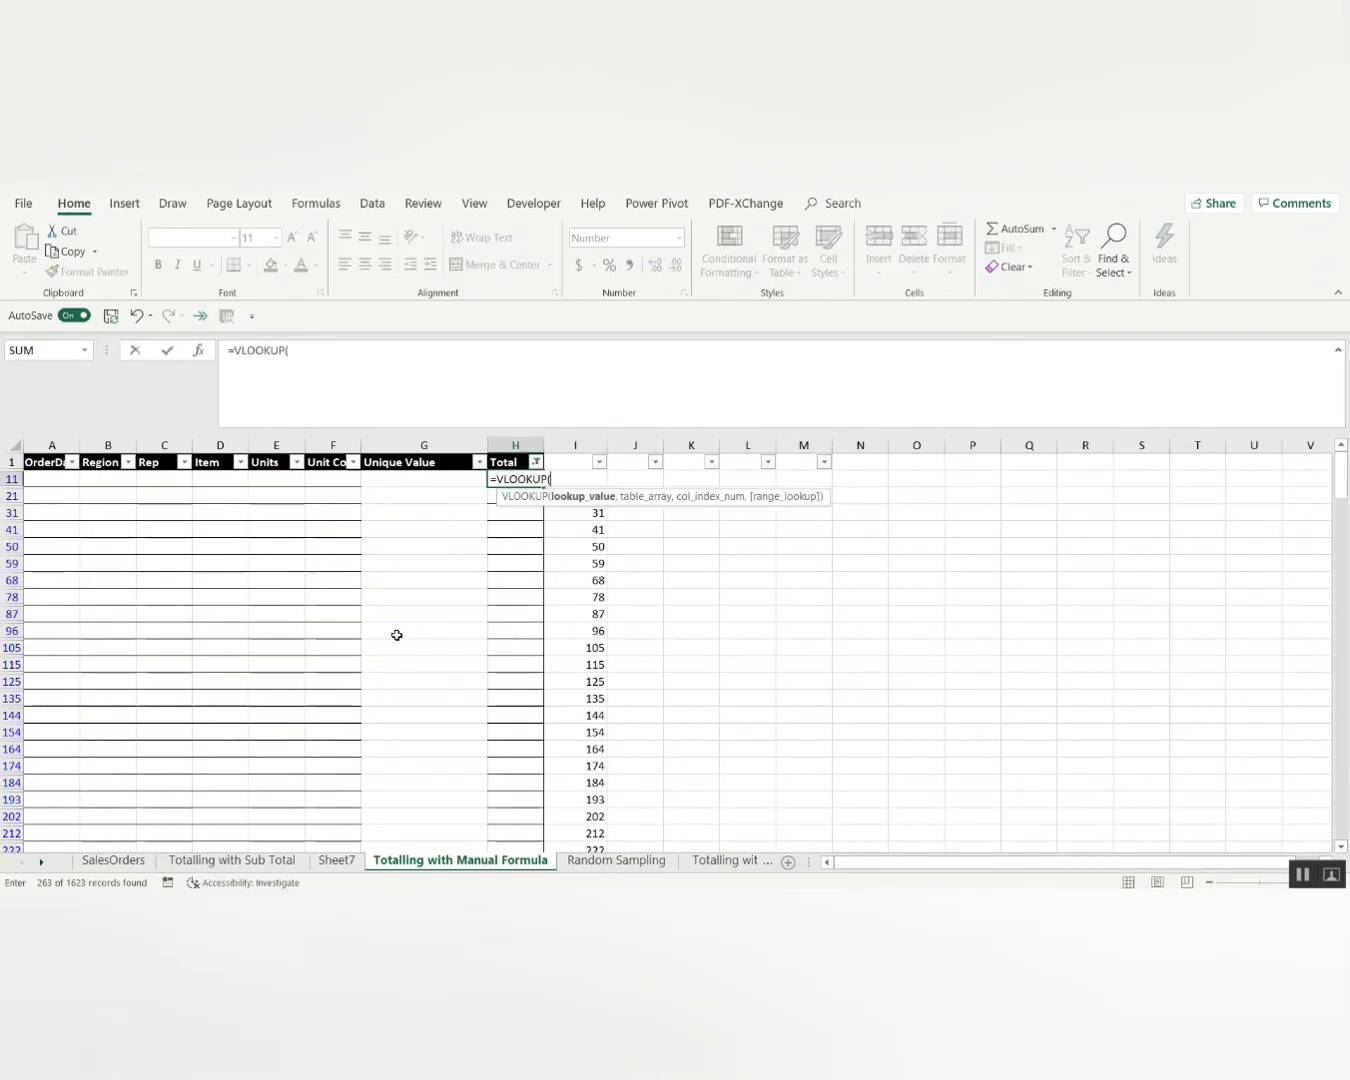
key(Right)
text(,)
key(ctrl+Page_Up)
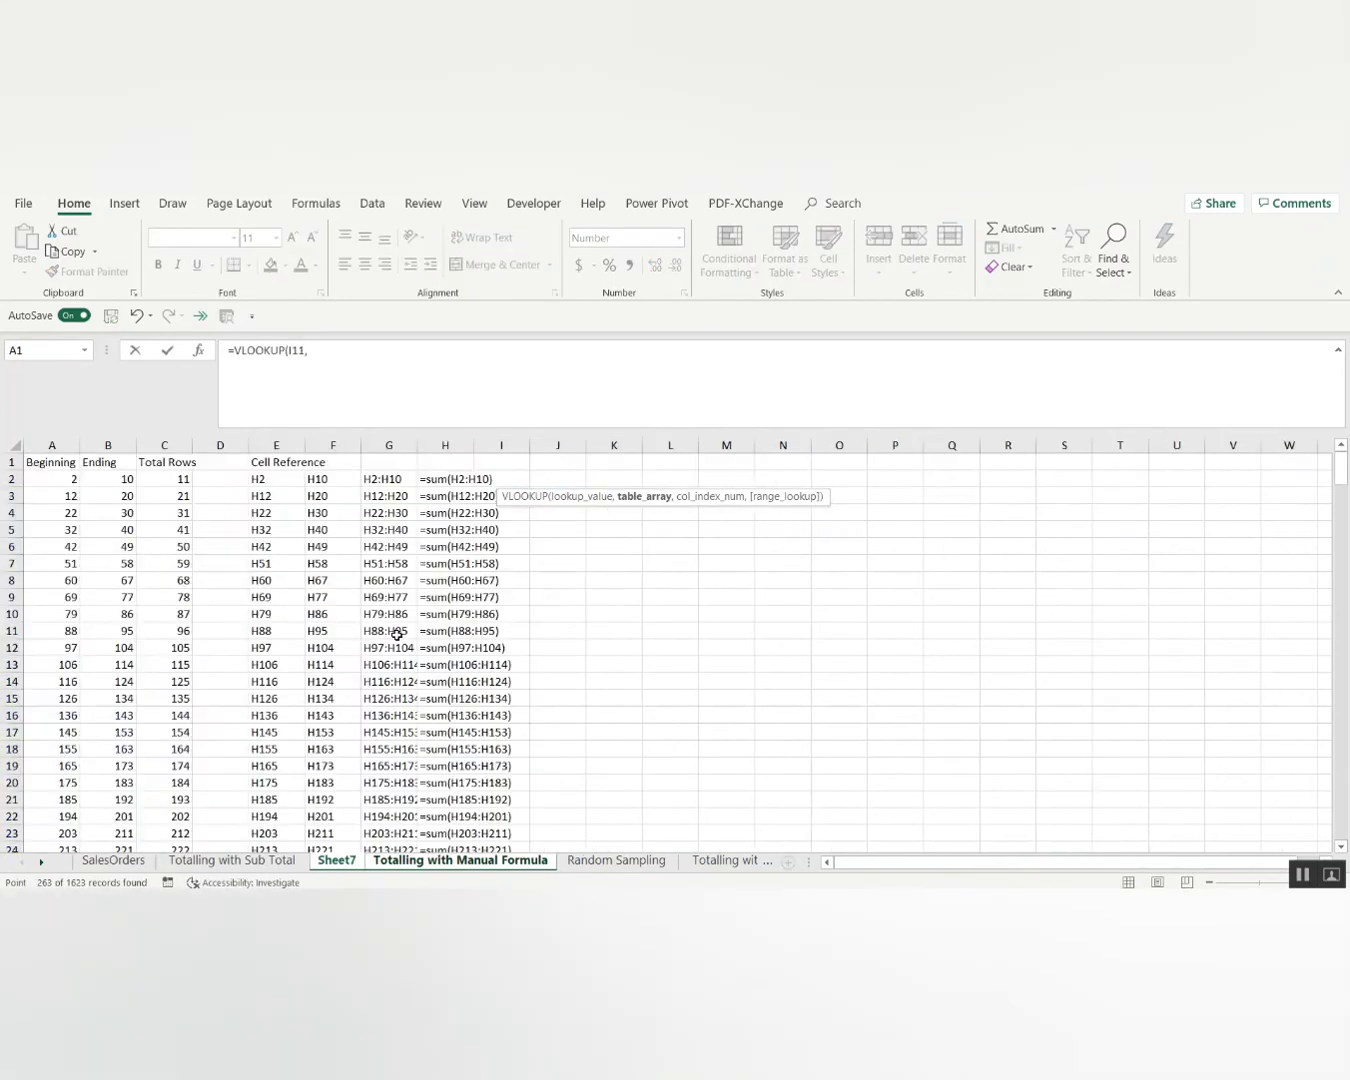
key(Left)
key(Right)
key(Right)
key(ctrl+space)
key(shift+Right)
key(shift+Right)
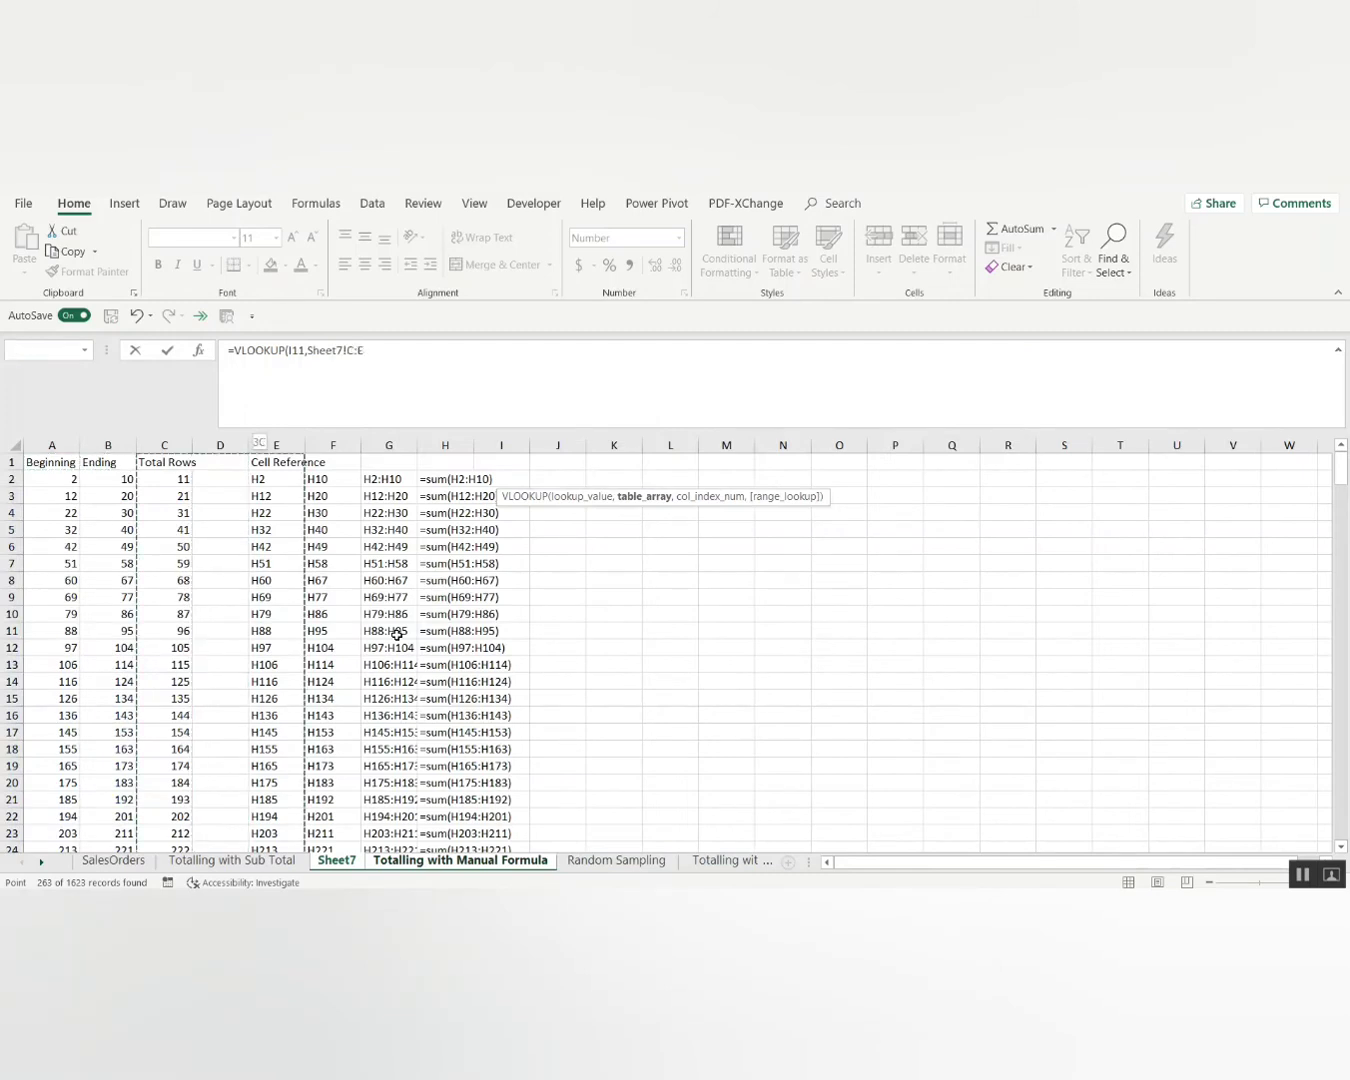
key(shift+Right)
key(shift+Right)
key(shift+Right)
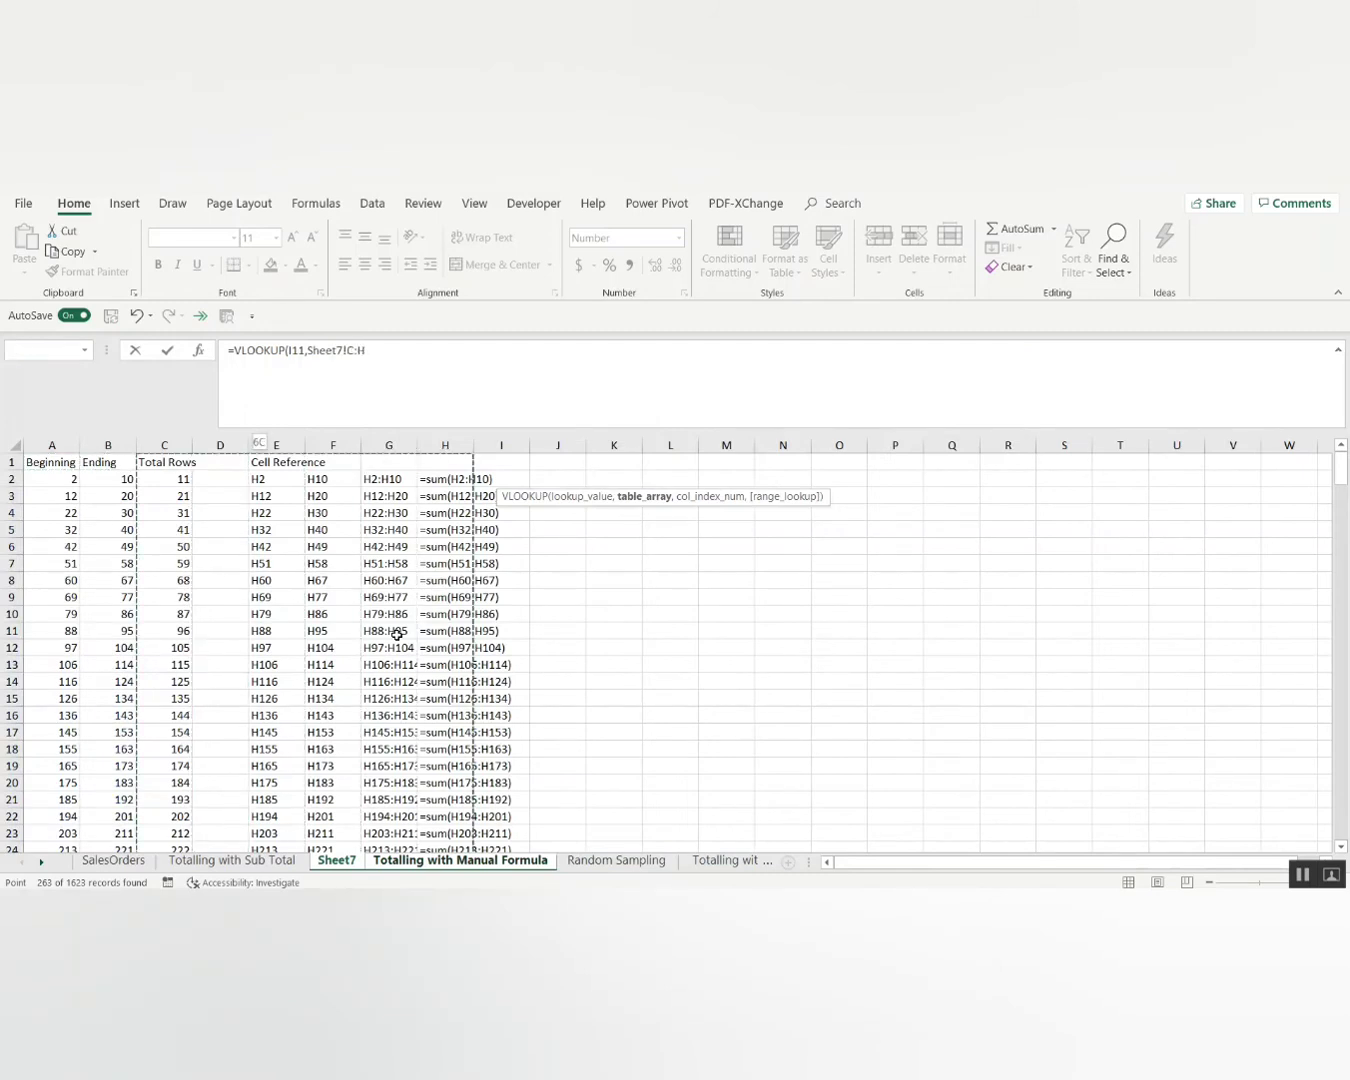
text(,6,0)
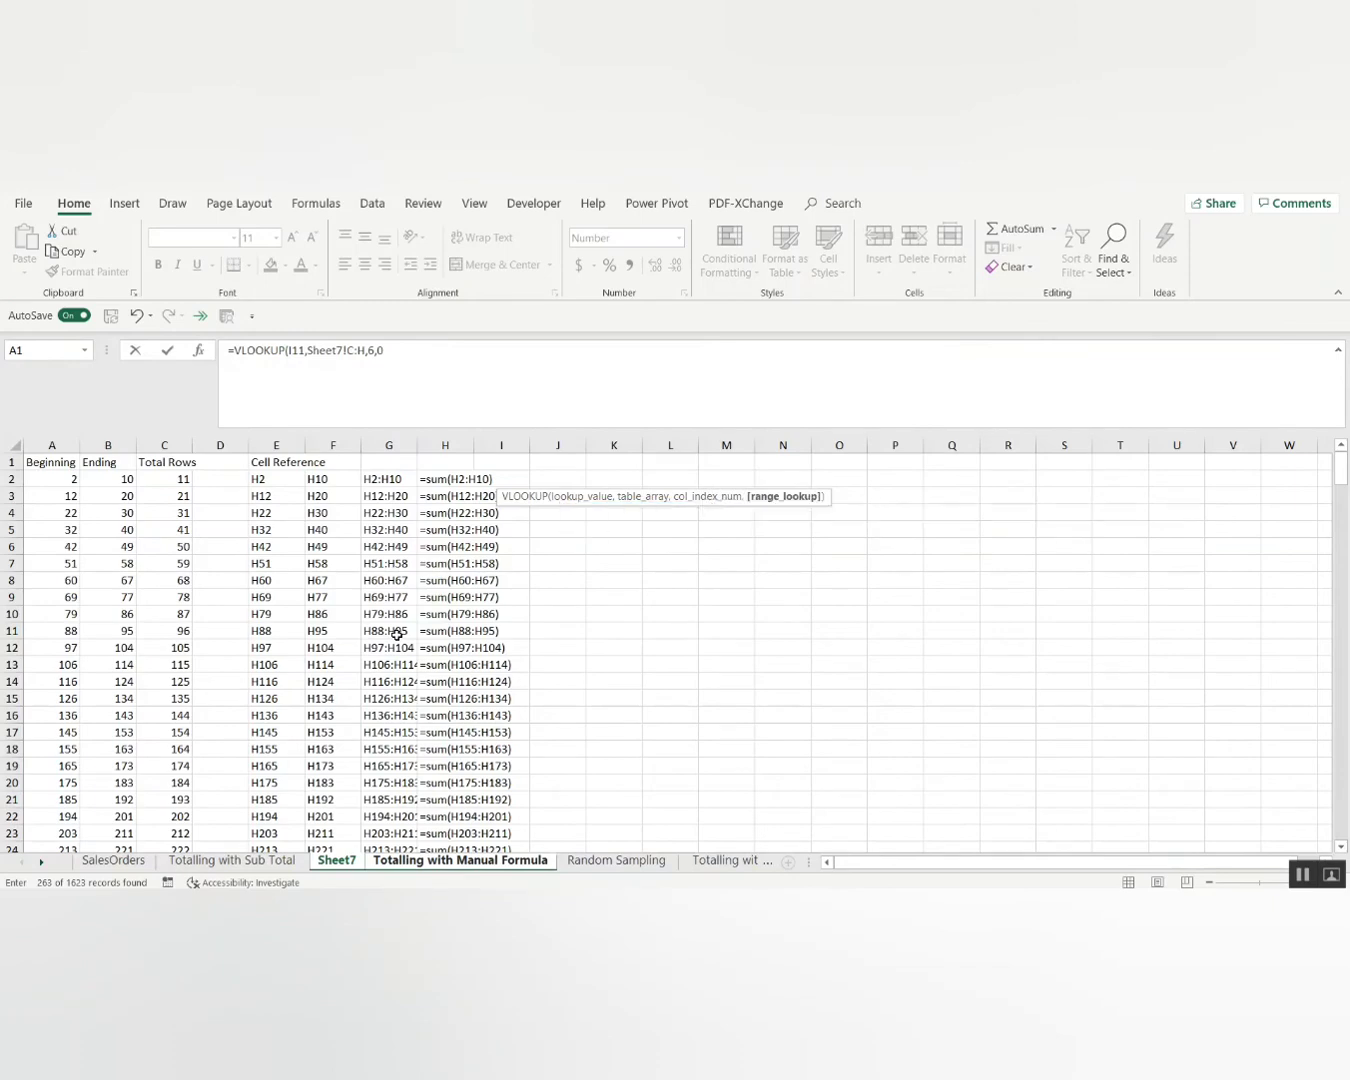
key(Return)
Copy H11's lookup into the visible cells of H11:H1617 only.
key(Up)
key(ctrl+c)
key(Right)
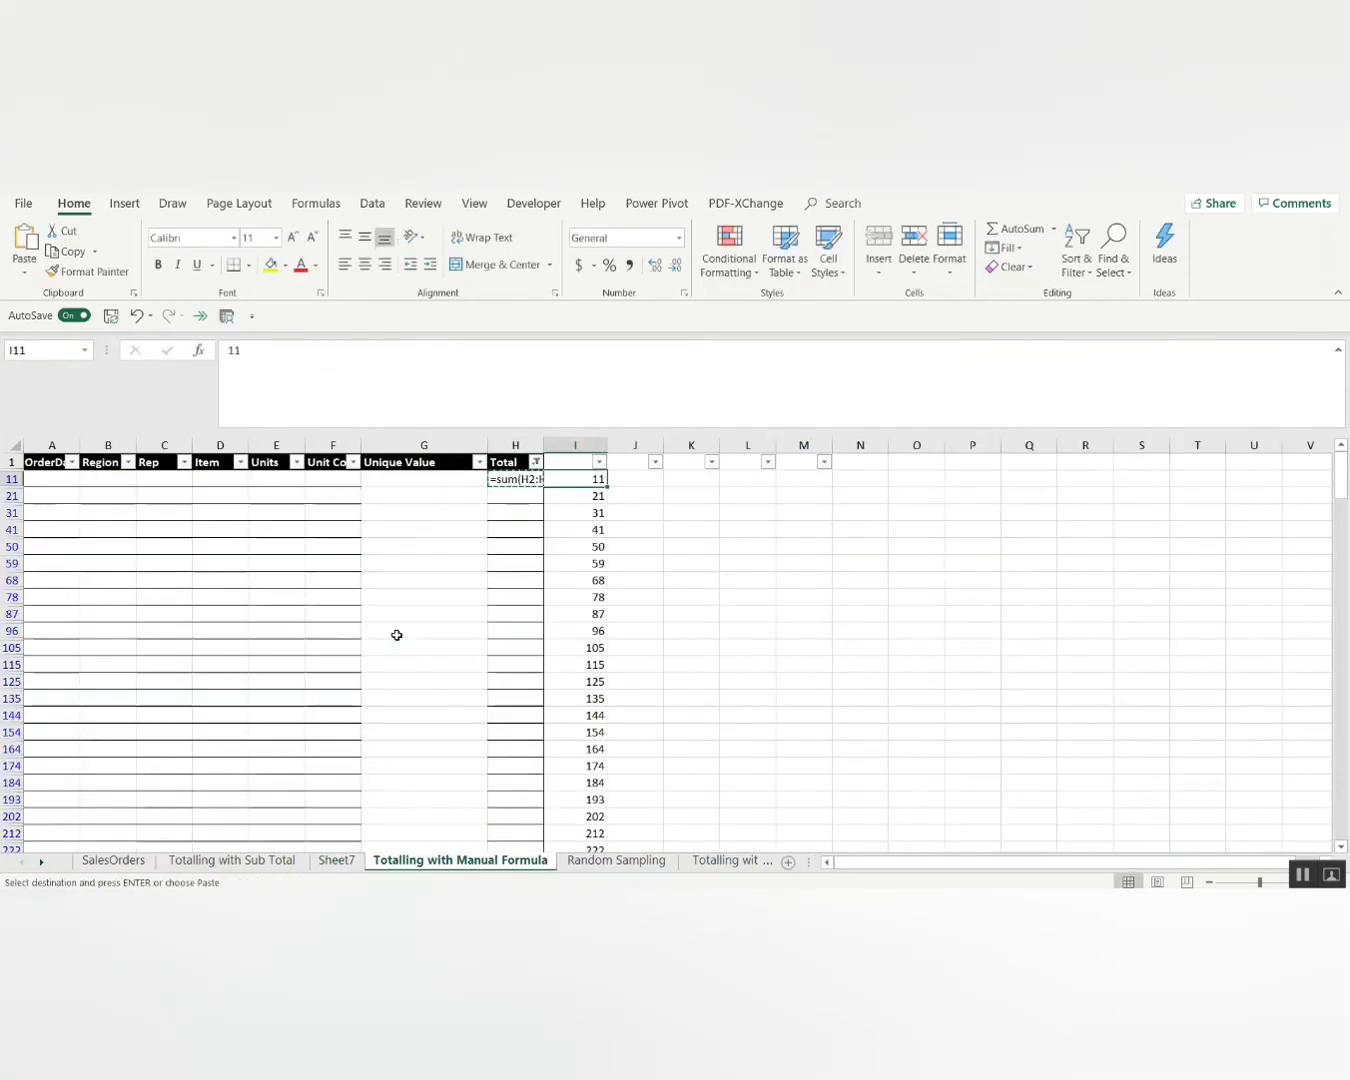
key(ctrl+Down)
key(Left)
key(ctrl+shift+Up)
key(alt+semicolon)
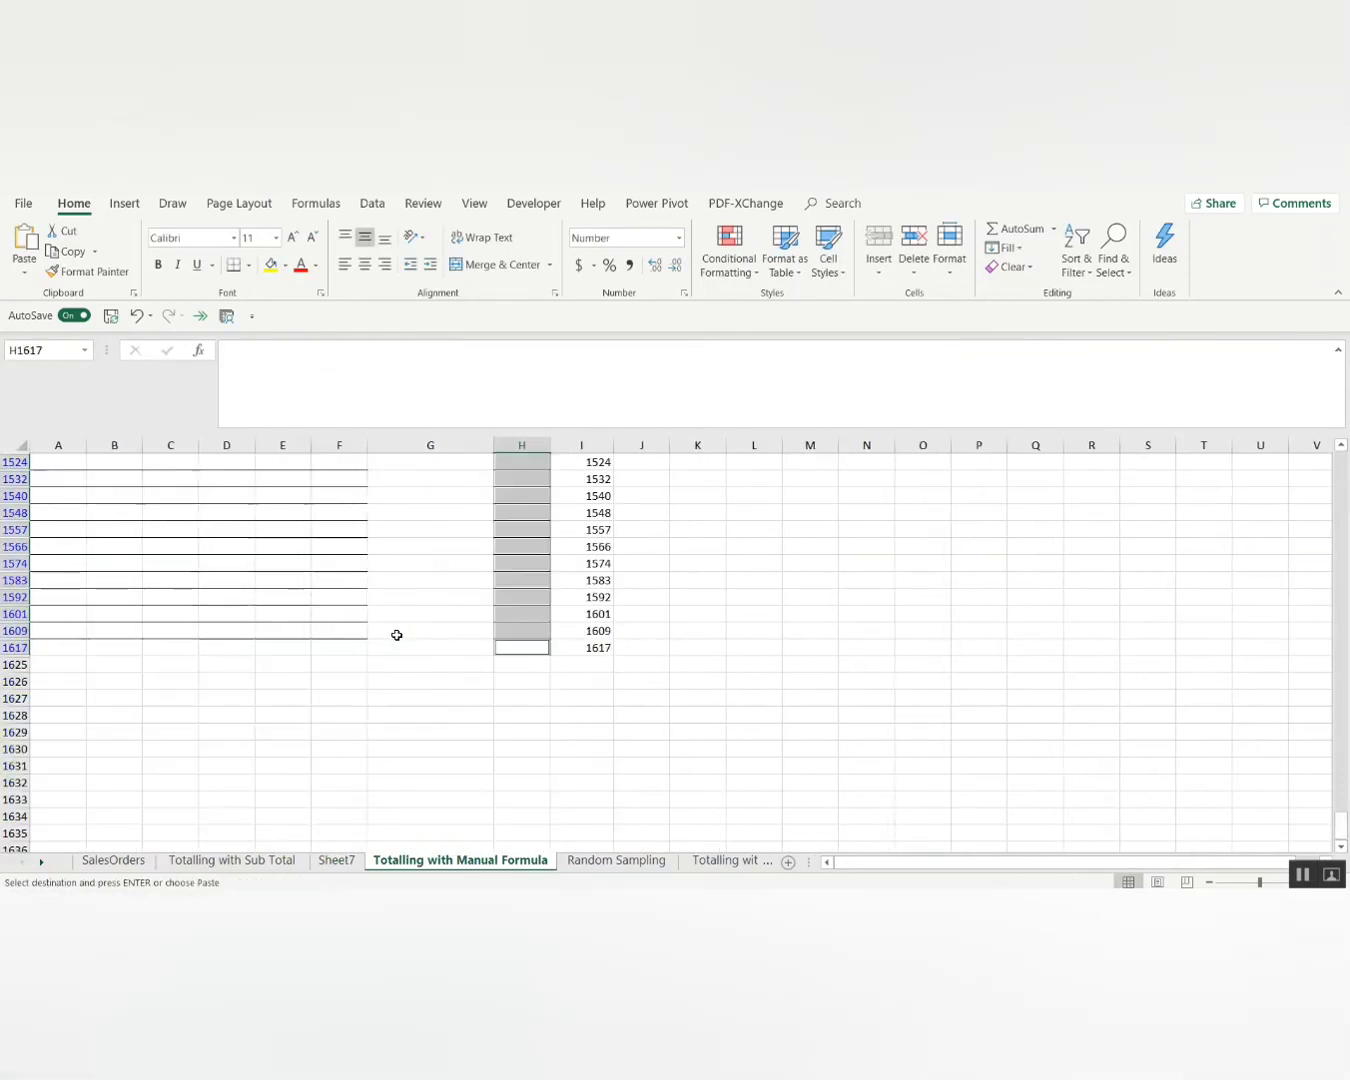
key(ctrl+v)
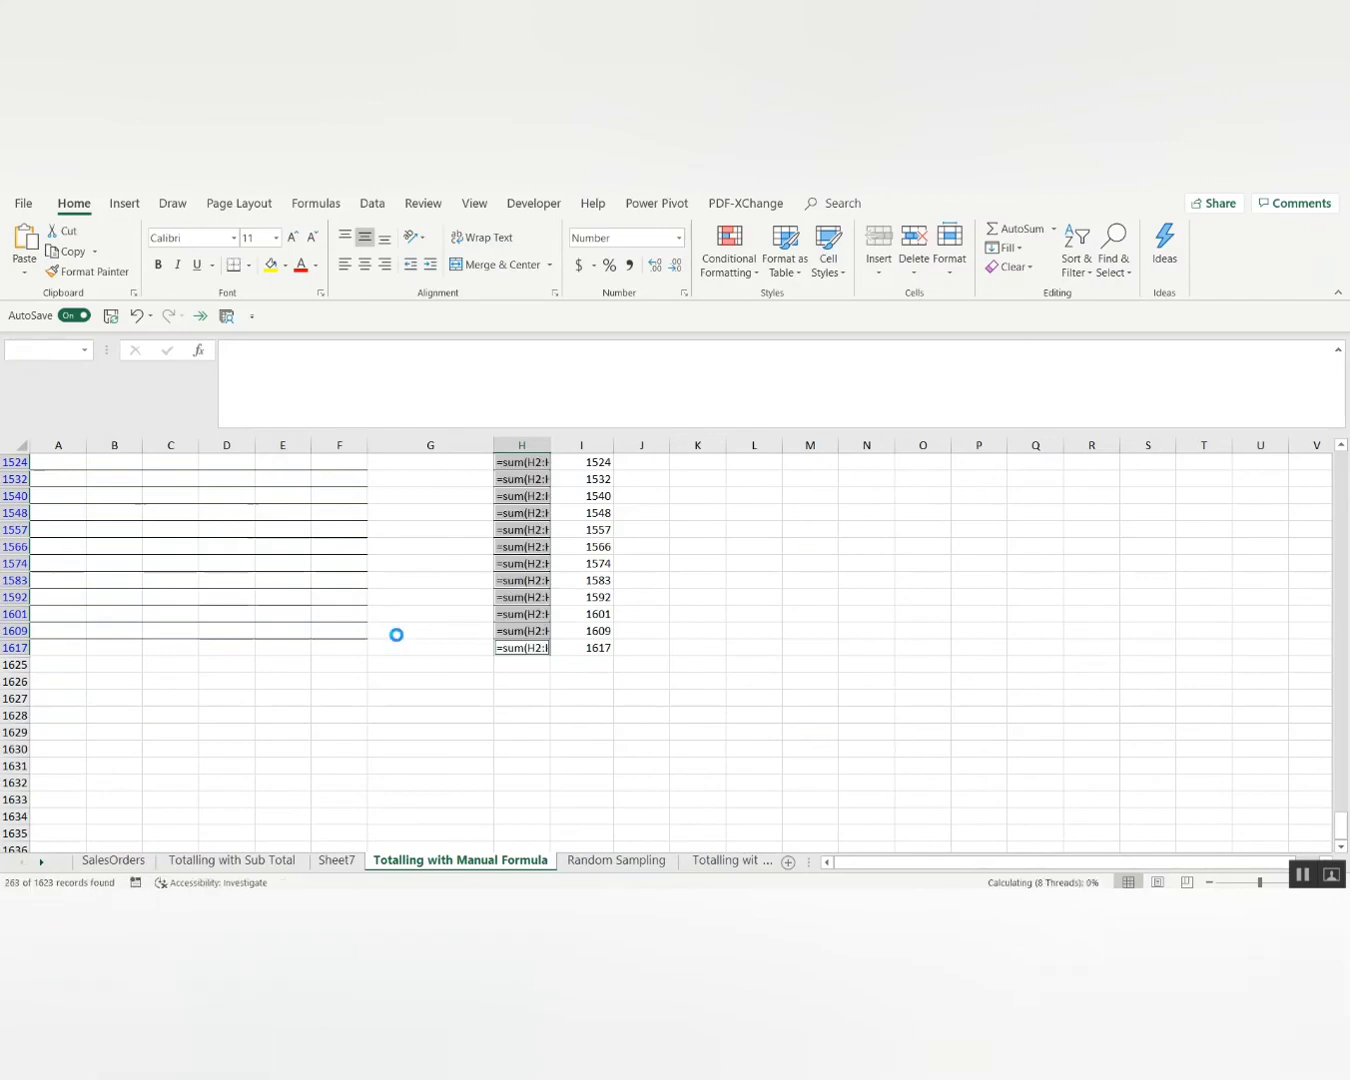
key(ctrl+Up)
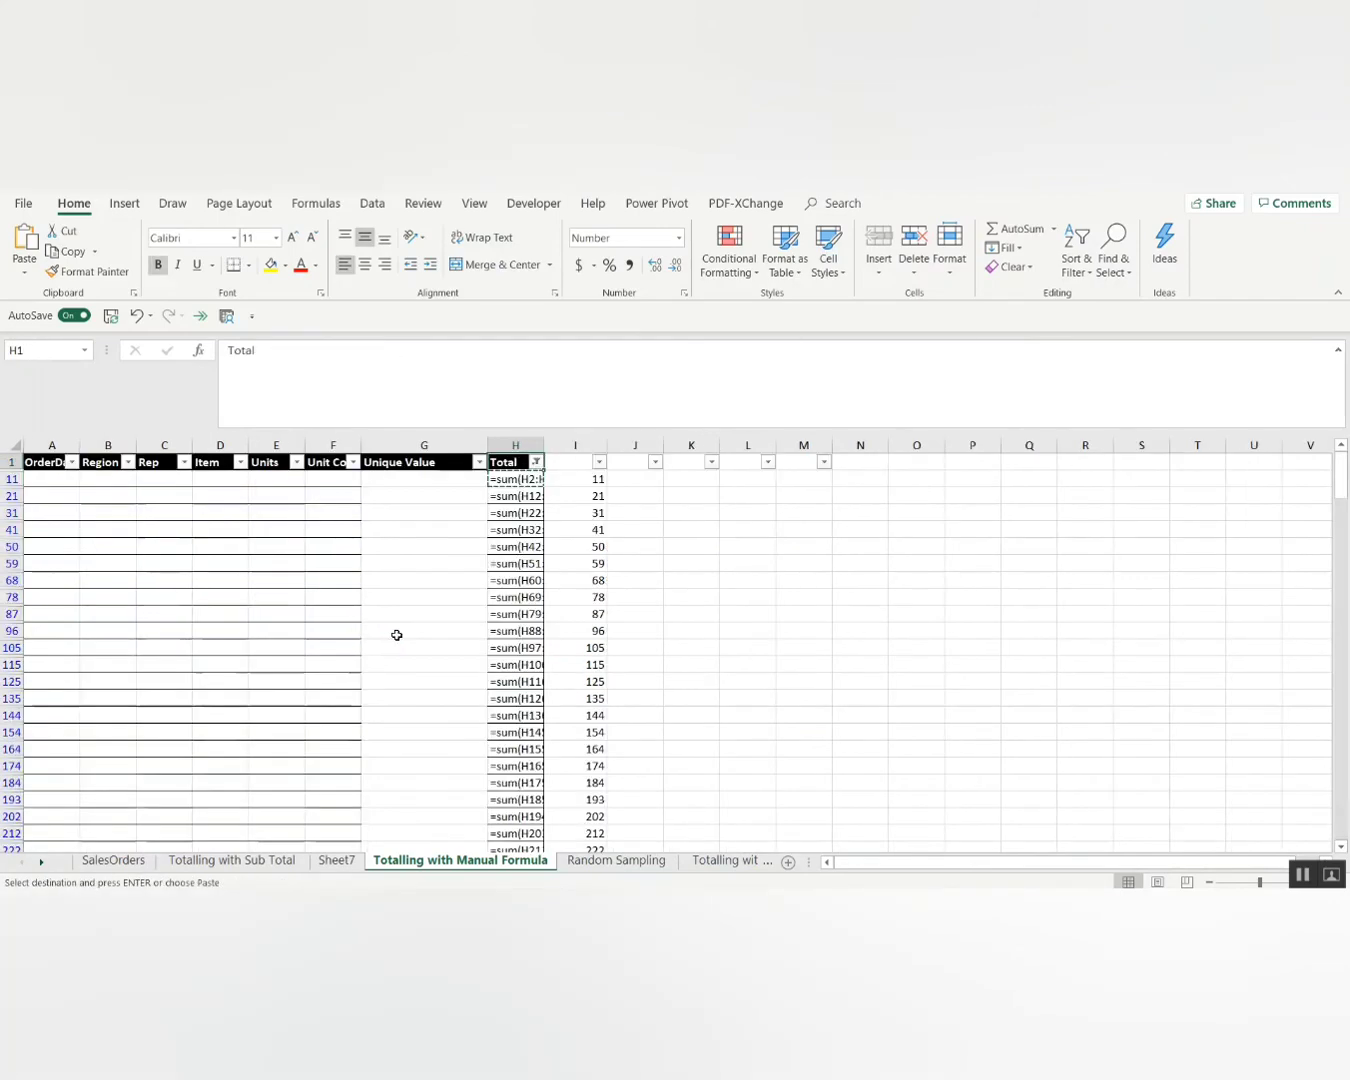
Clear the Total filter, inspect H11's lookup formula and widen column H.
key(alt+d)
key(f)
key(s)
key(Down)
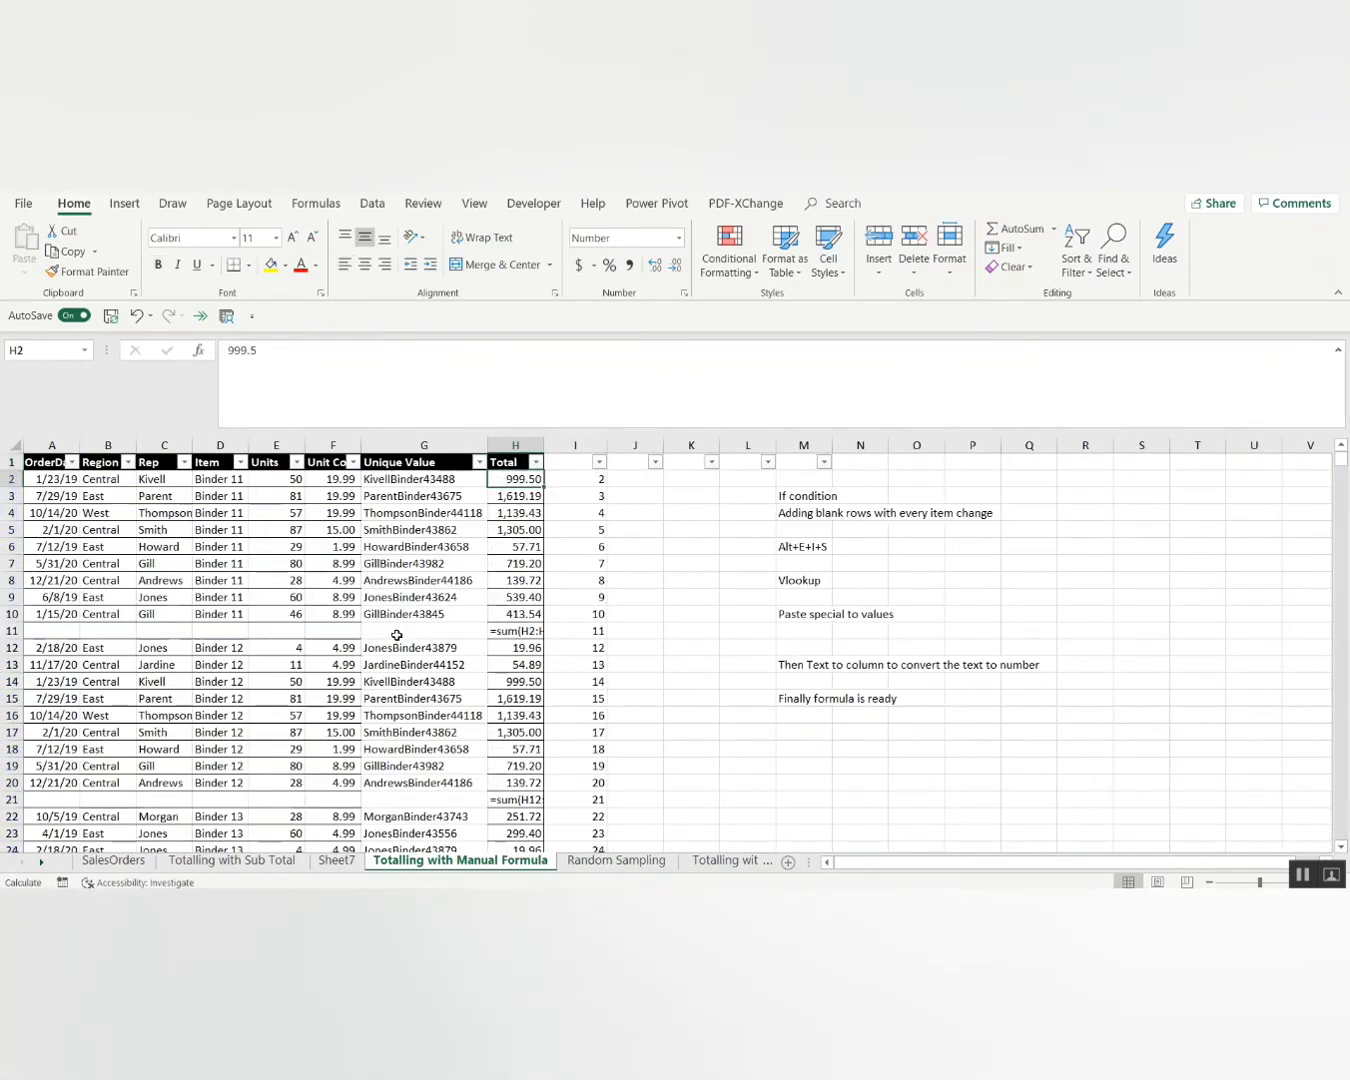
key(Up)
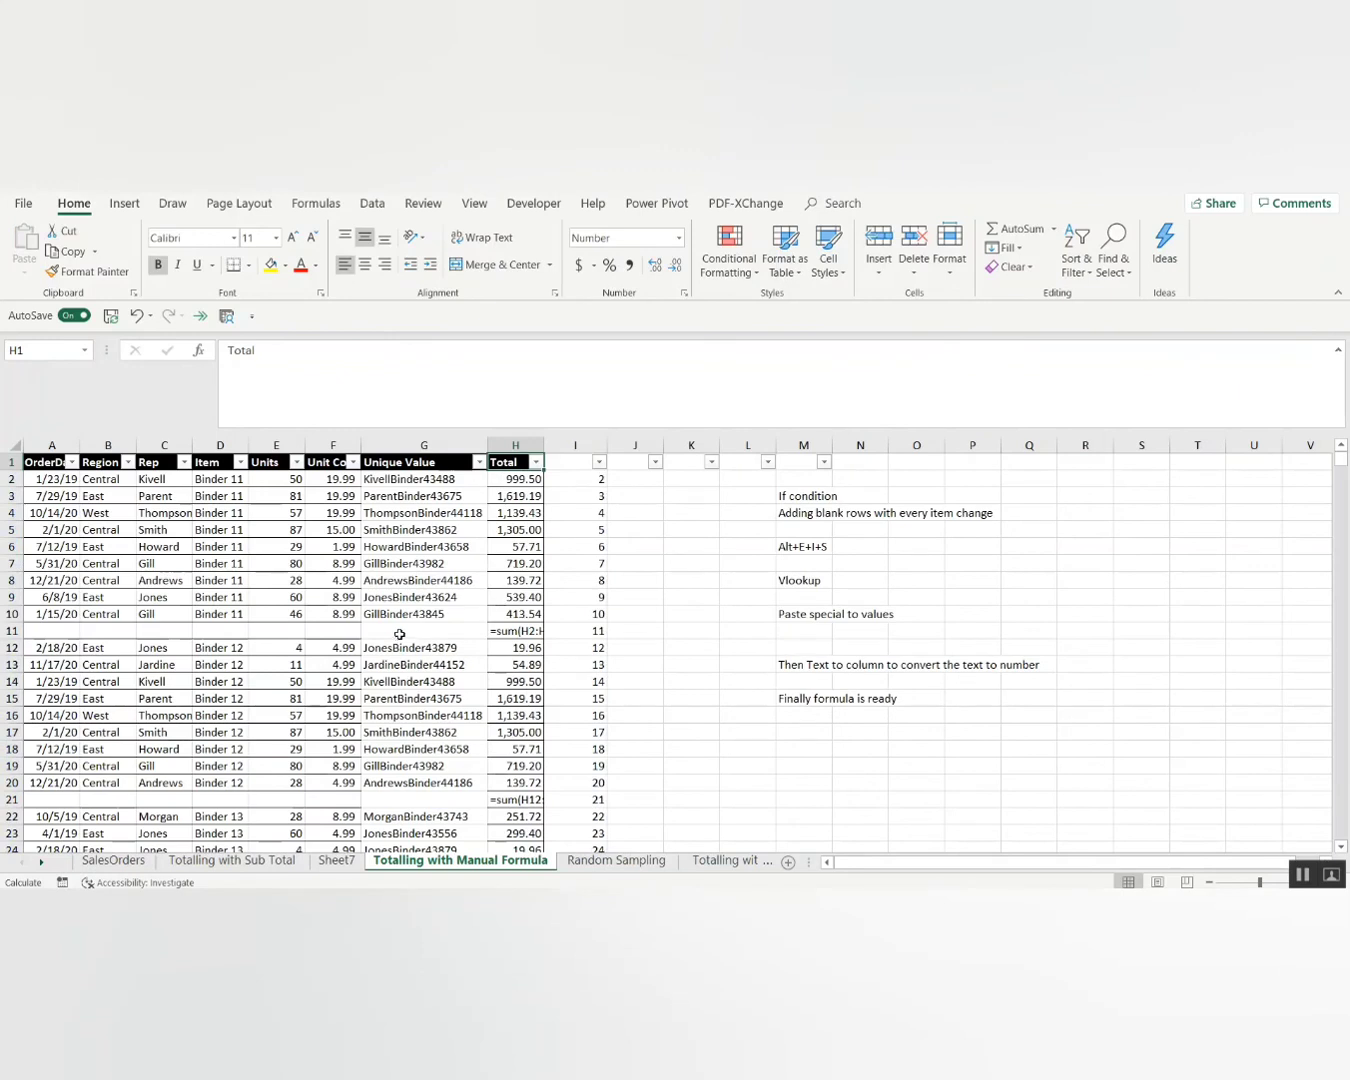
click(512, 633)
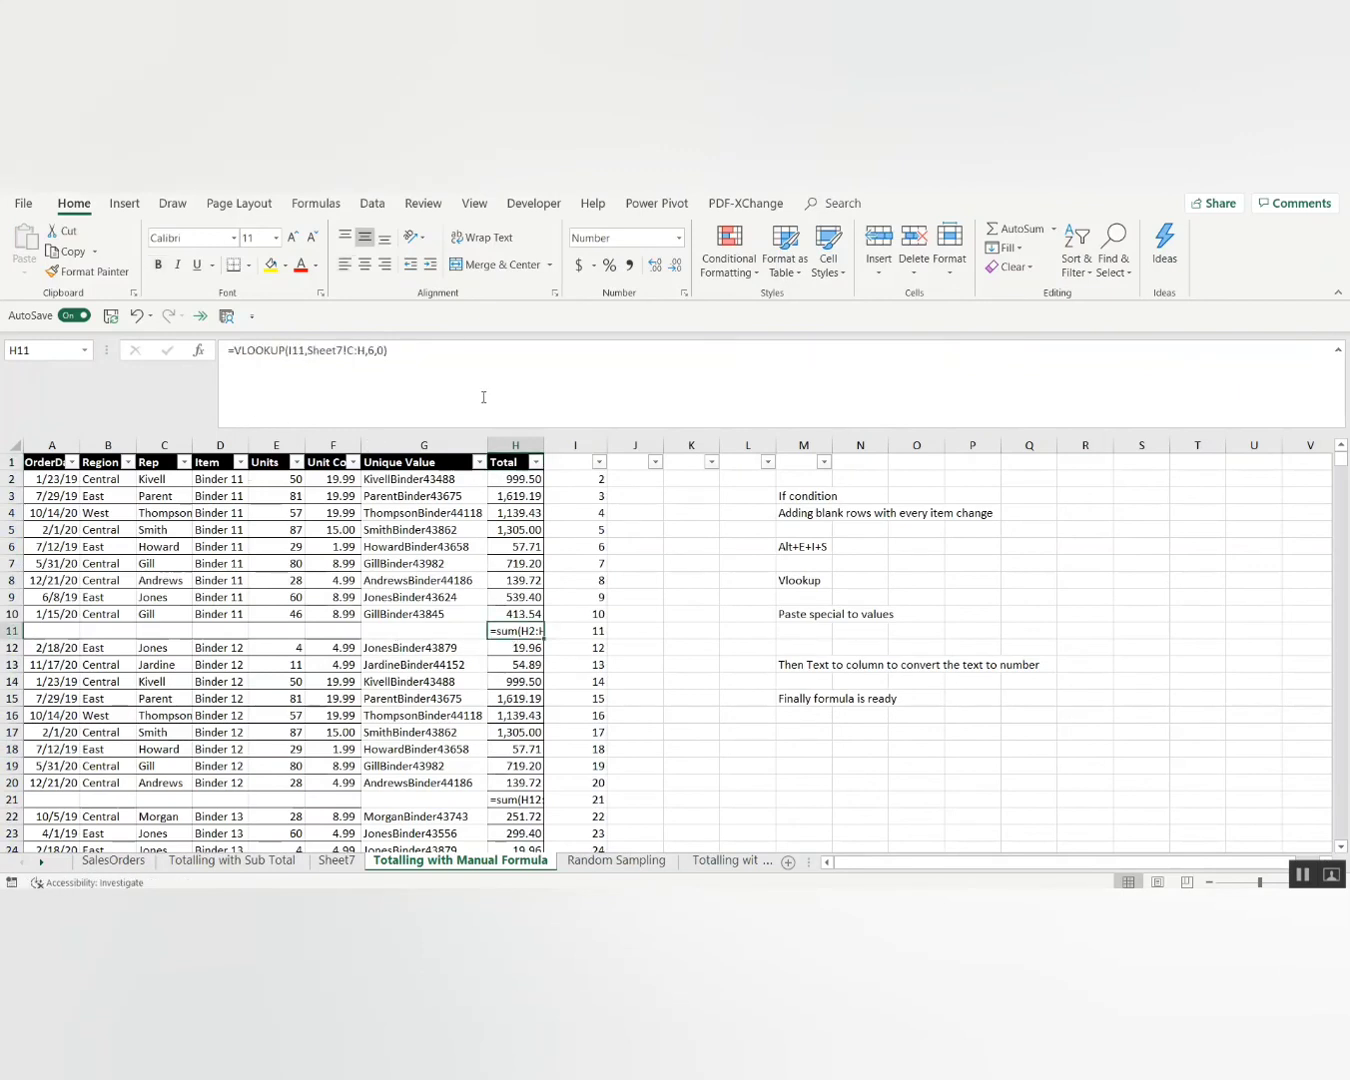
drag(545, 445, 600, 445)
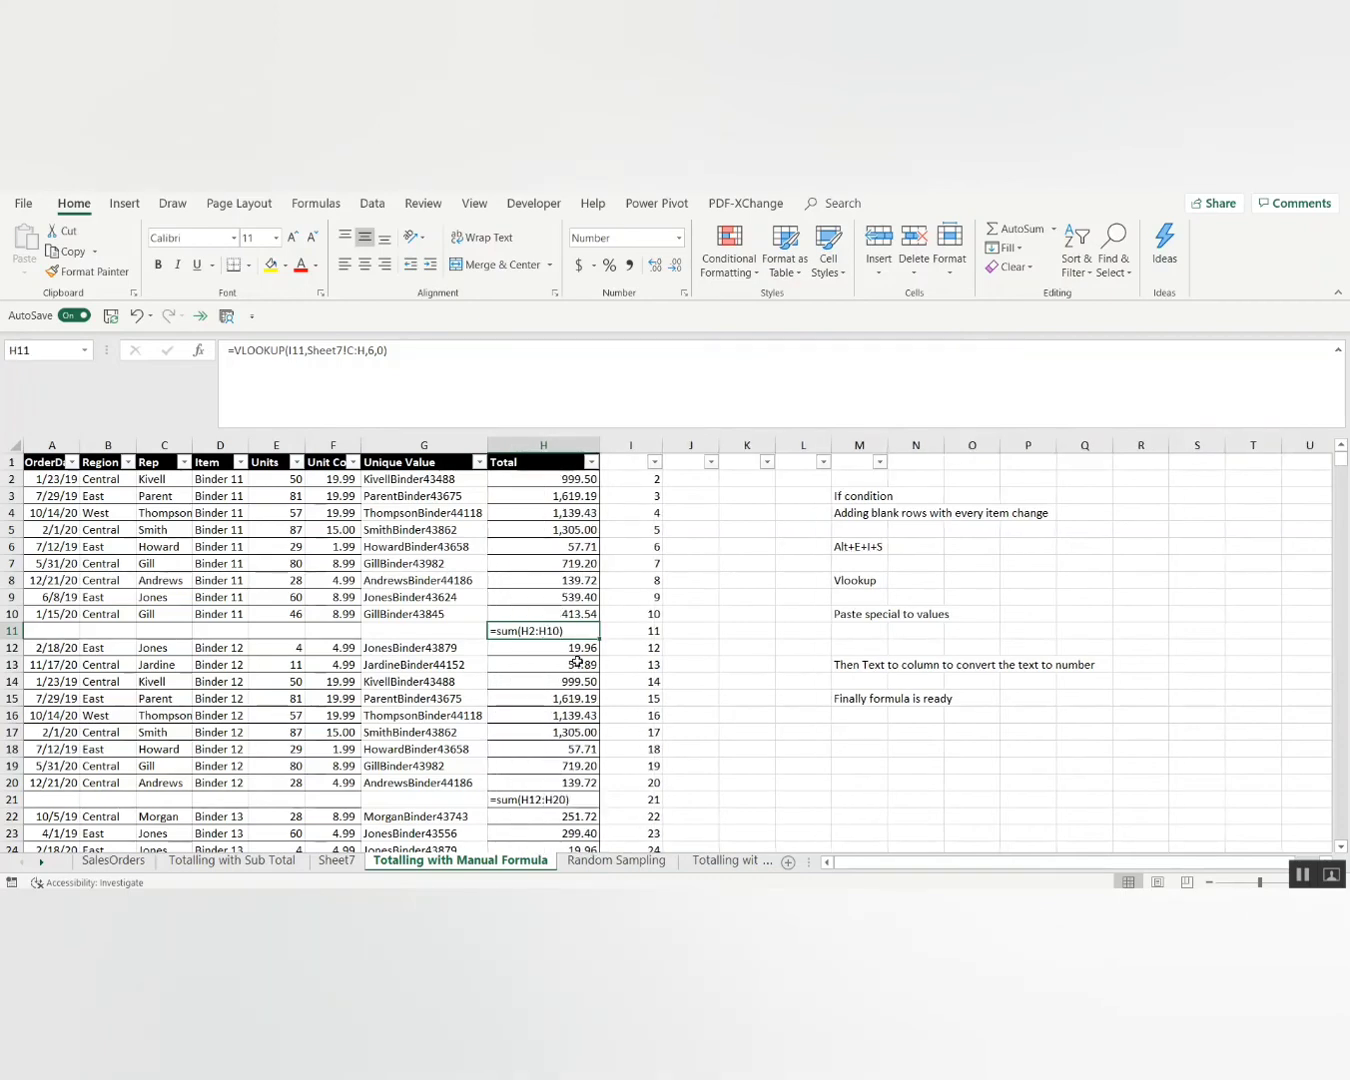
Paste column H over itself as values, leaving =sum(H2:H10) text in H11.
key(ctrl+space)
key(ctrl+c)
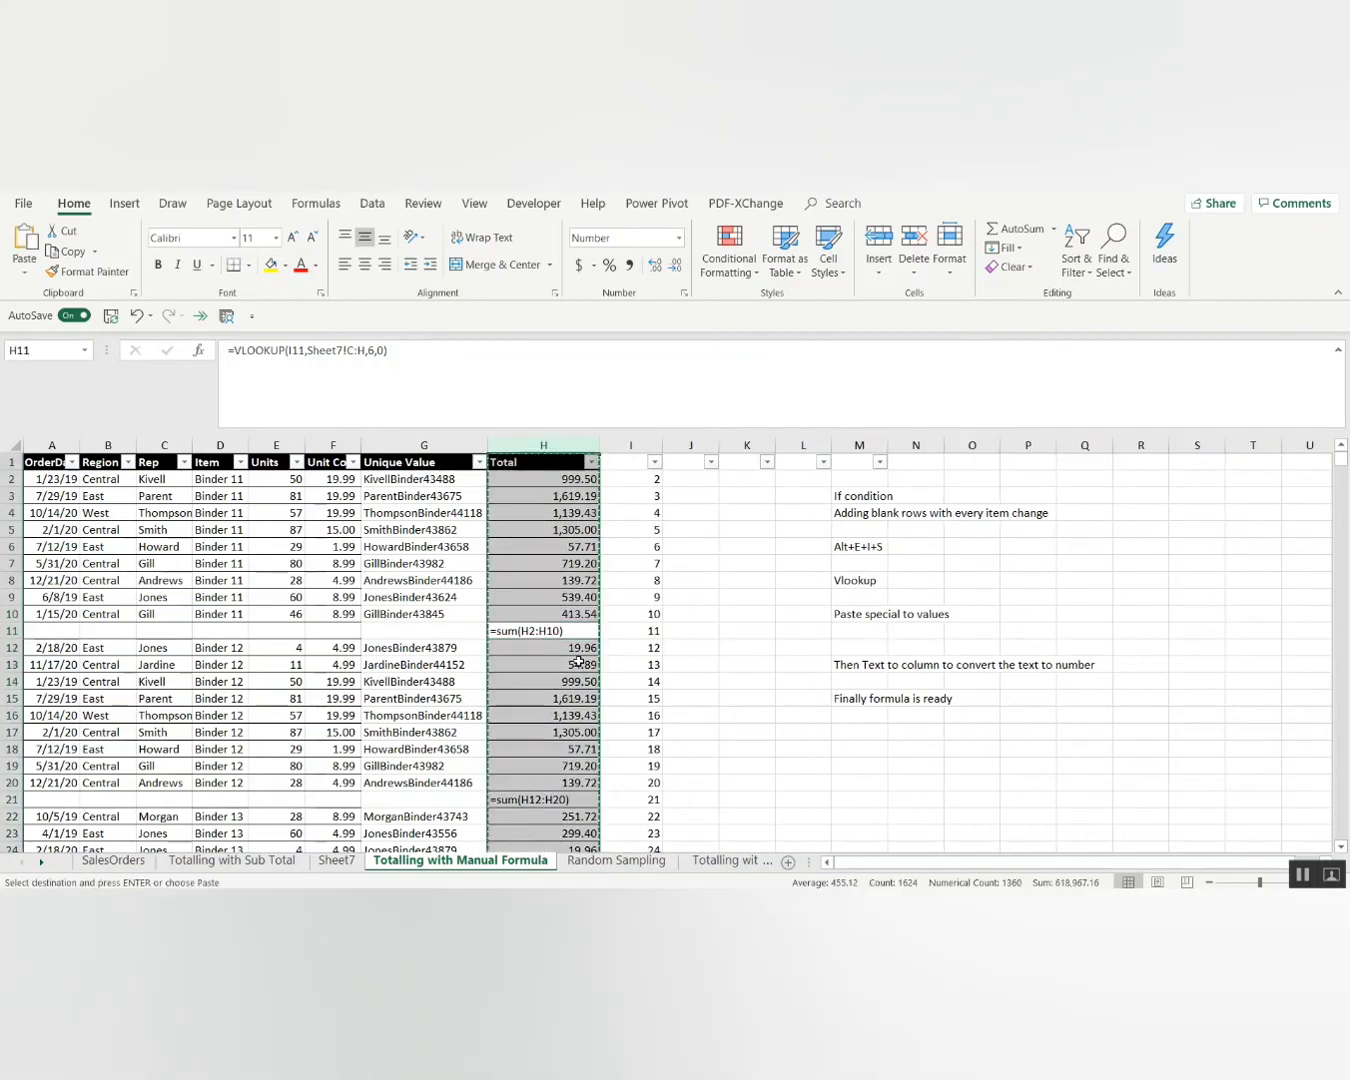
key(alt+e)
key(s)
key(v)
key(Return)
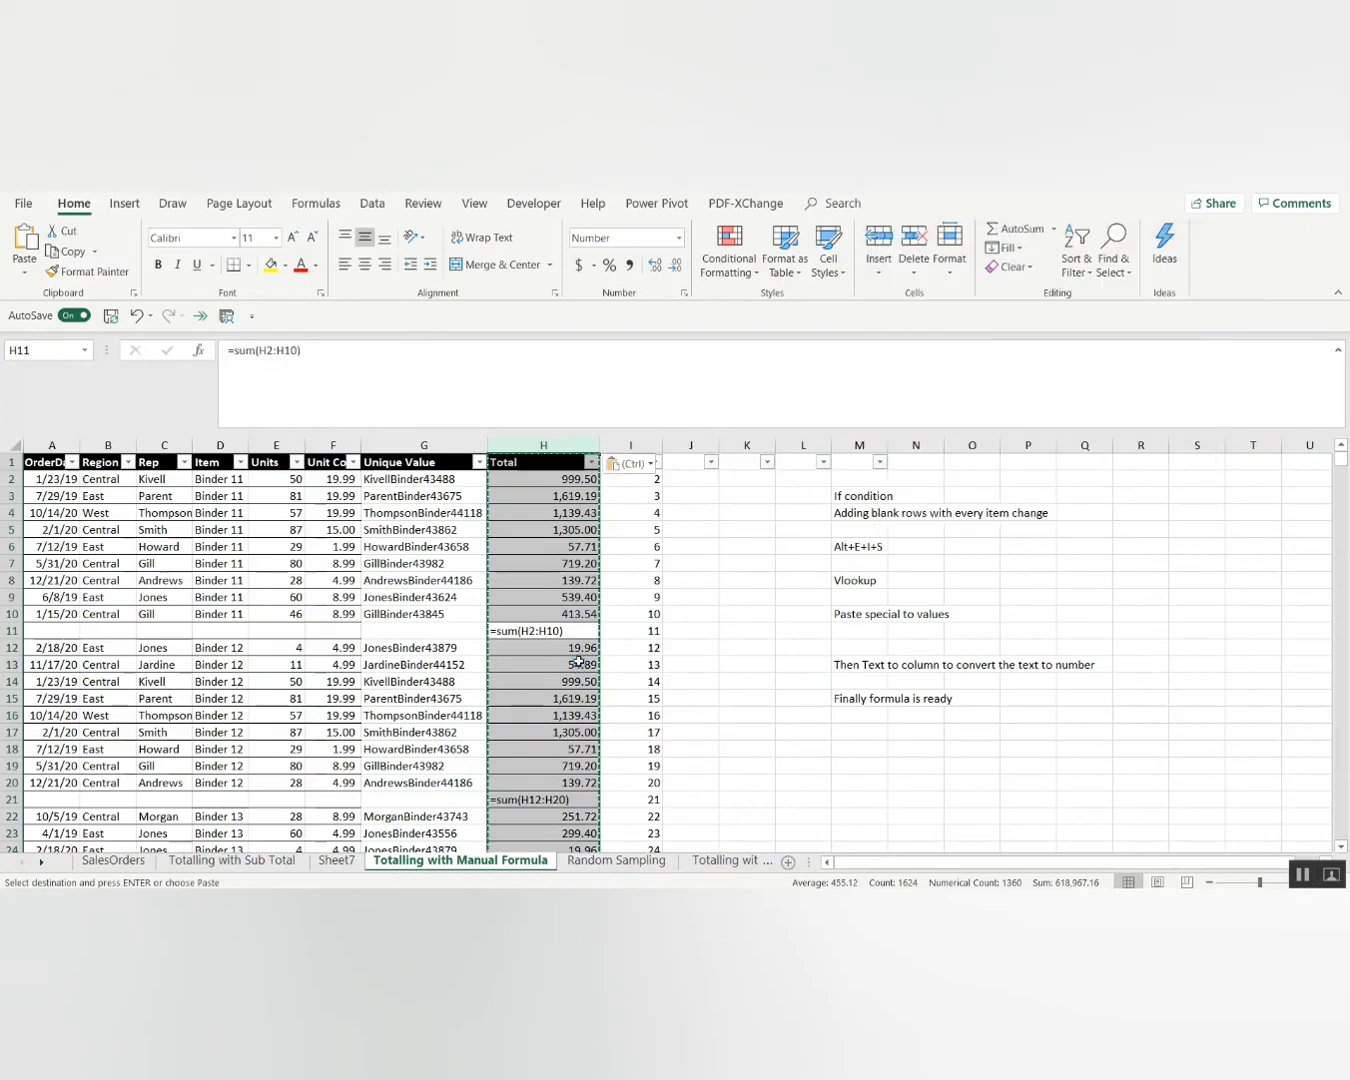
key(Down)
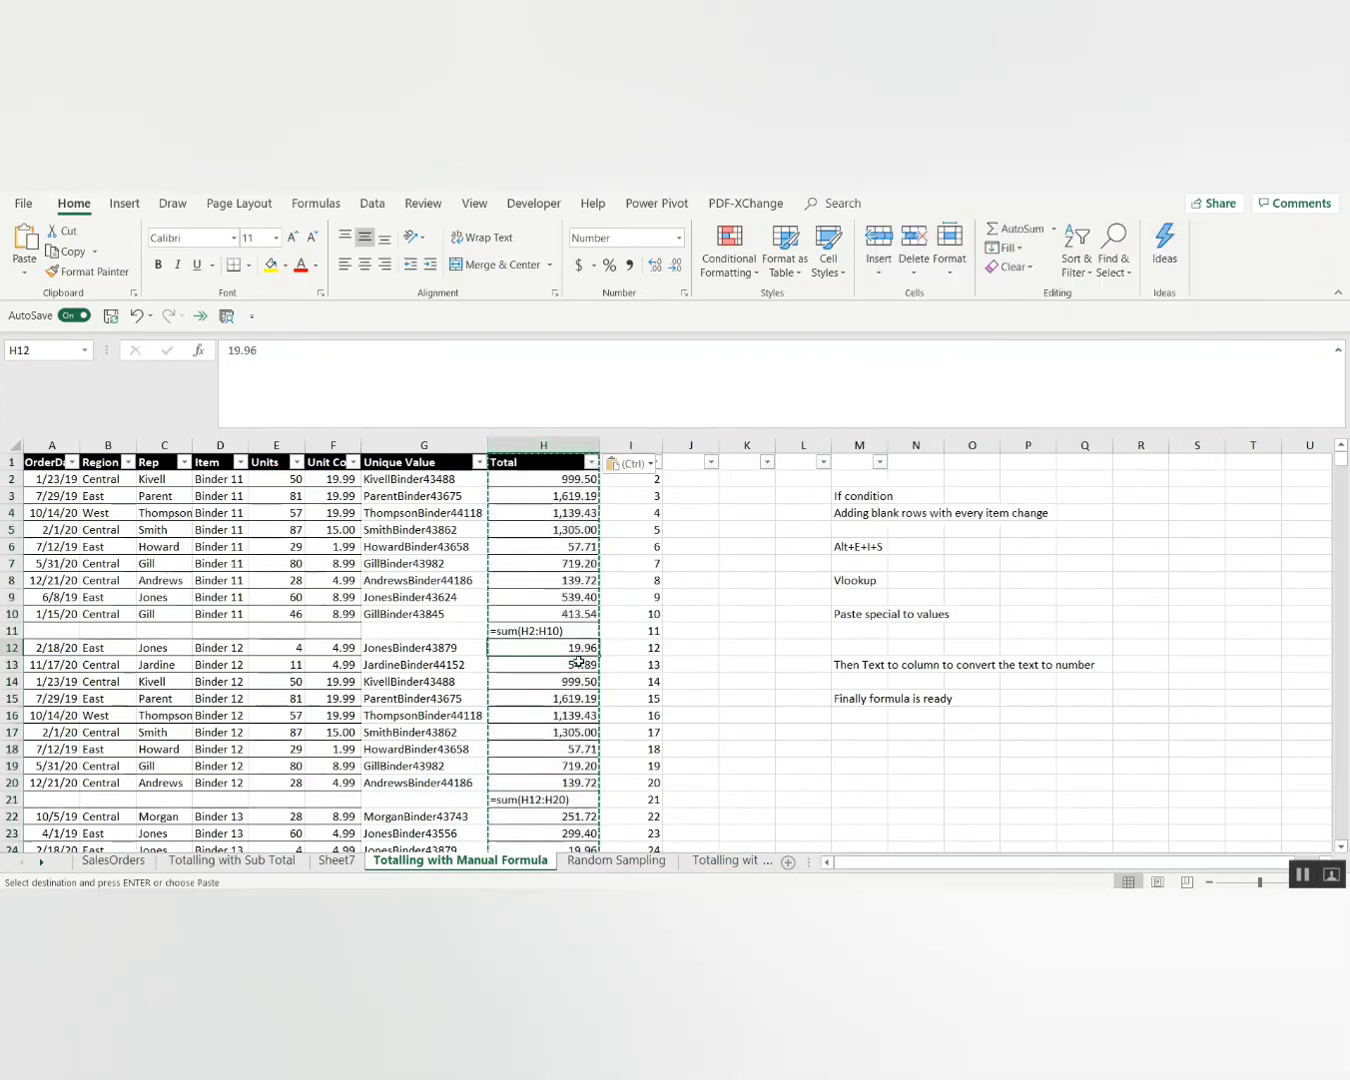
key(Up)
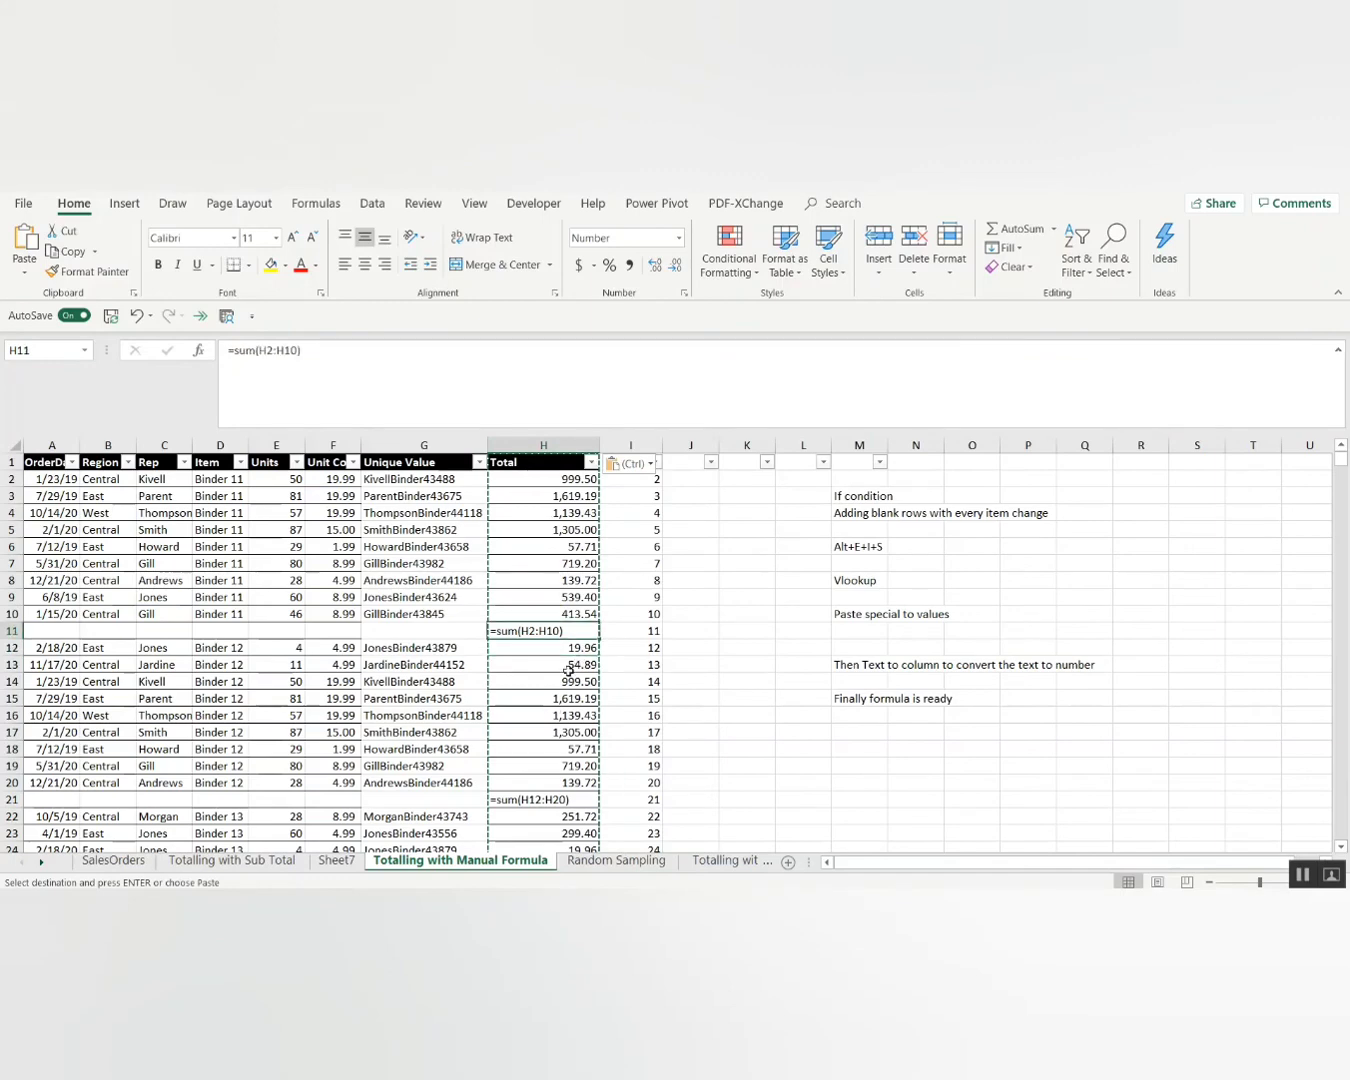
key(ctrl+space)
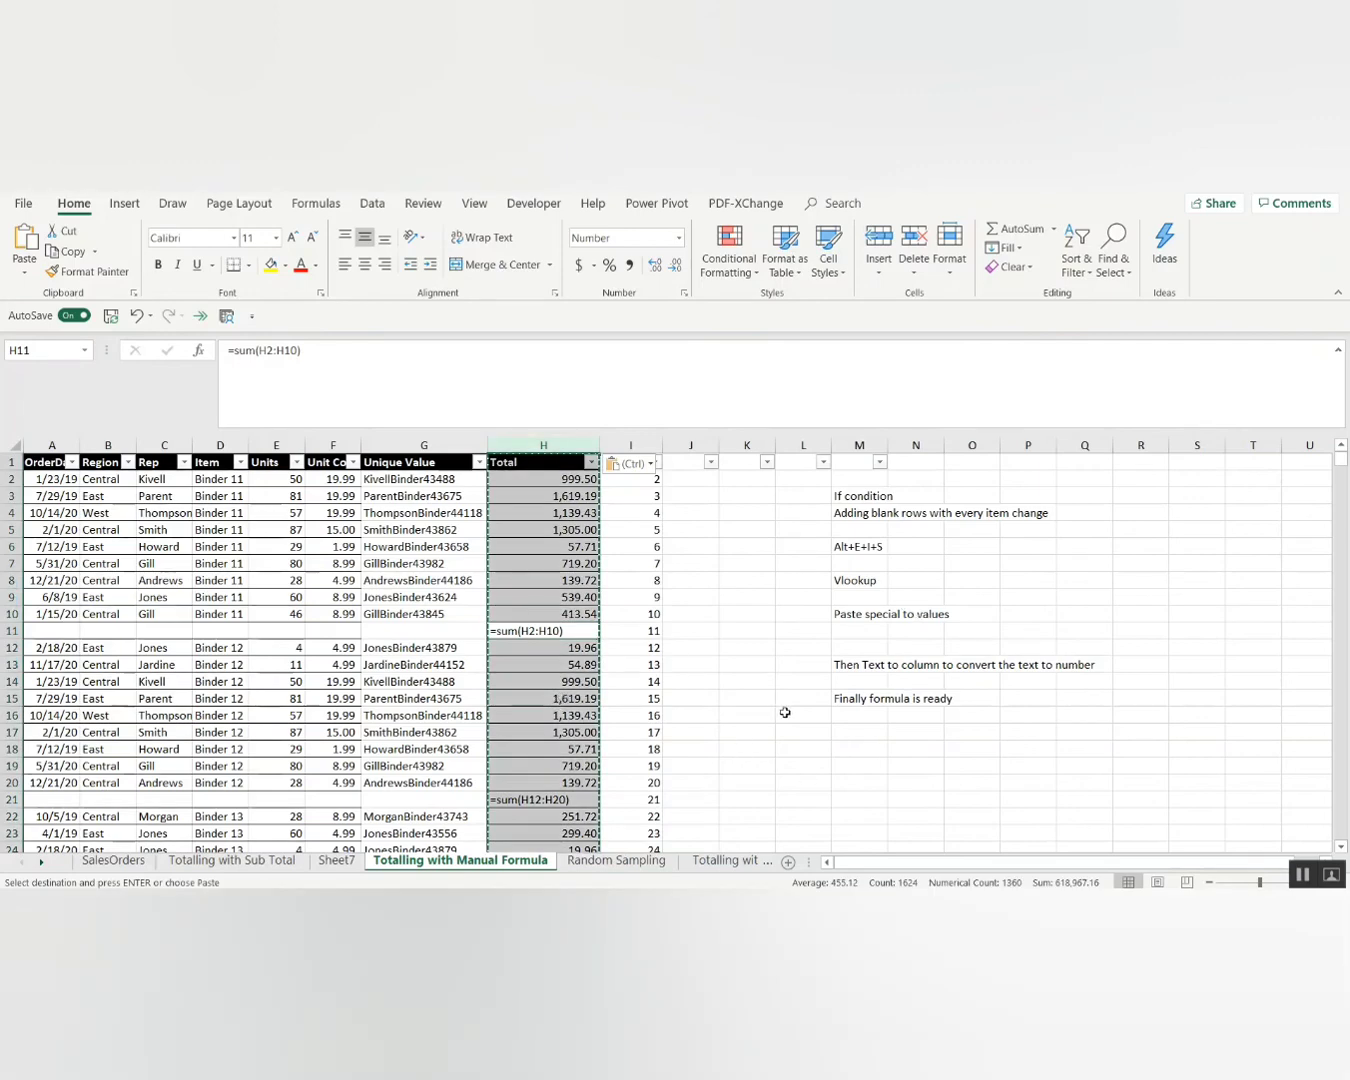
key(Escape)
key(Escape)
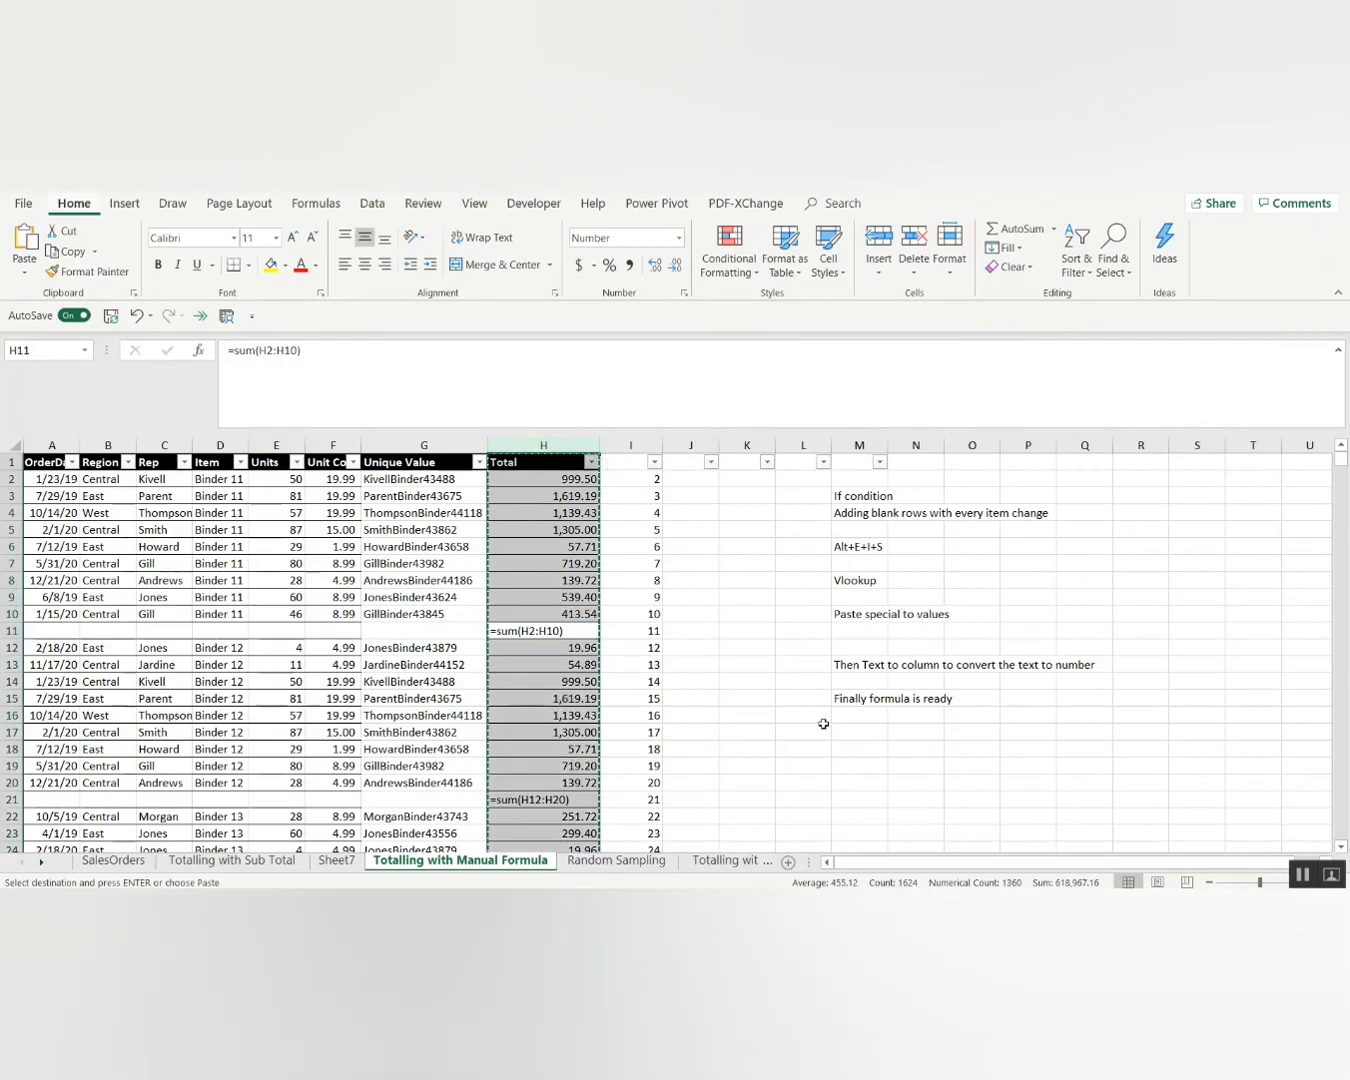
Run Text to Columns on column H so the =sum text becomes subtotals like 6,932.69.
key(alt+a)
key(e)
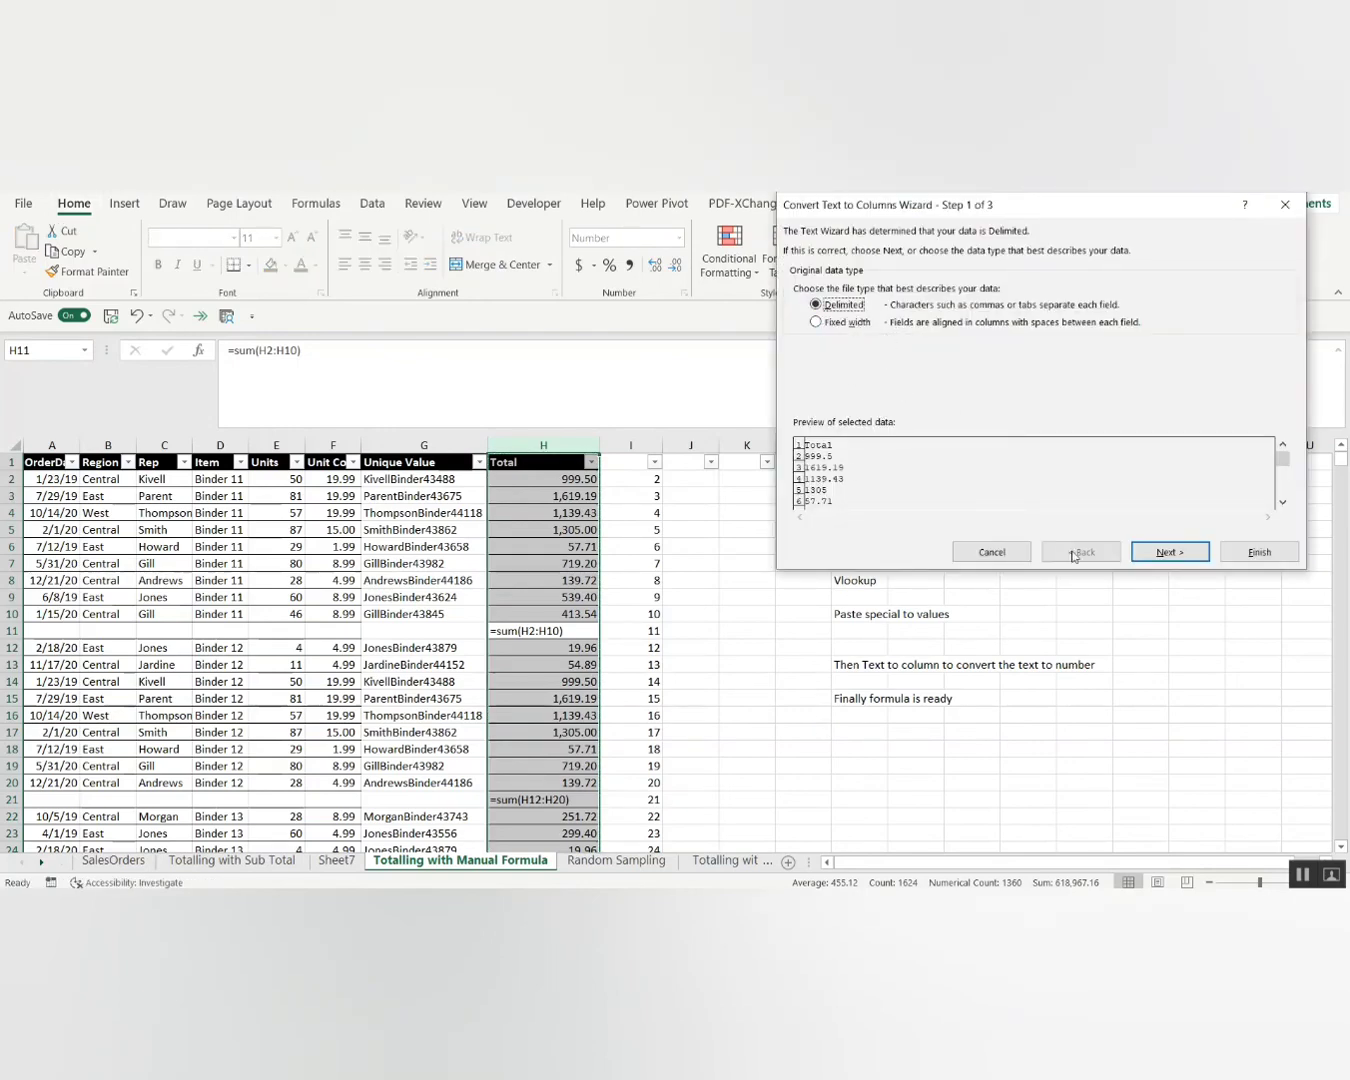
click(1163, 556)
click(1162, 556)
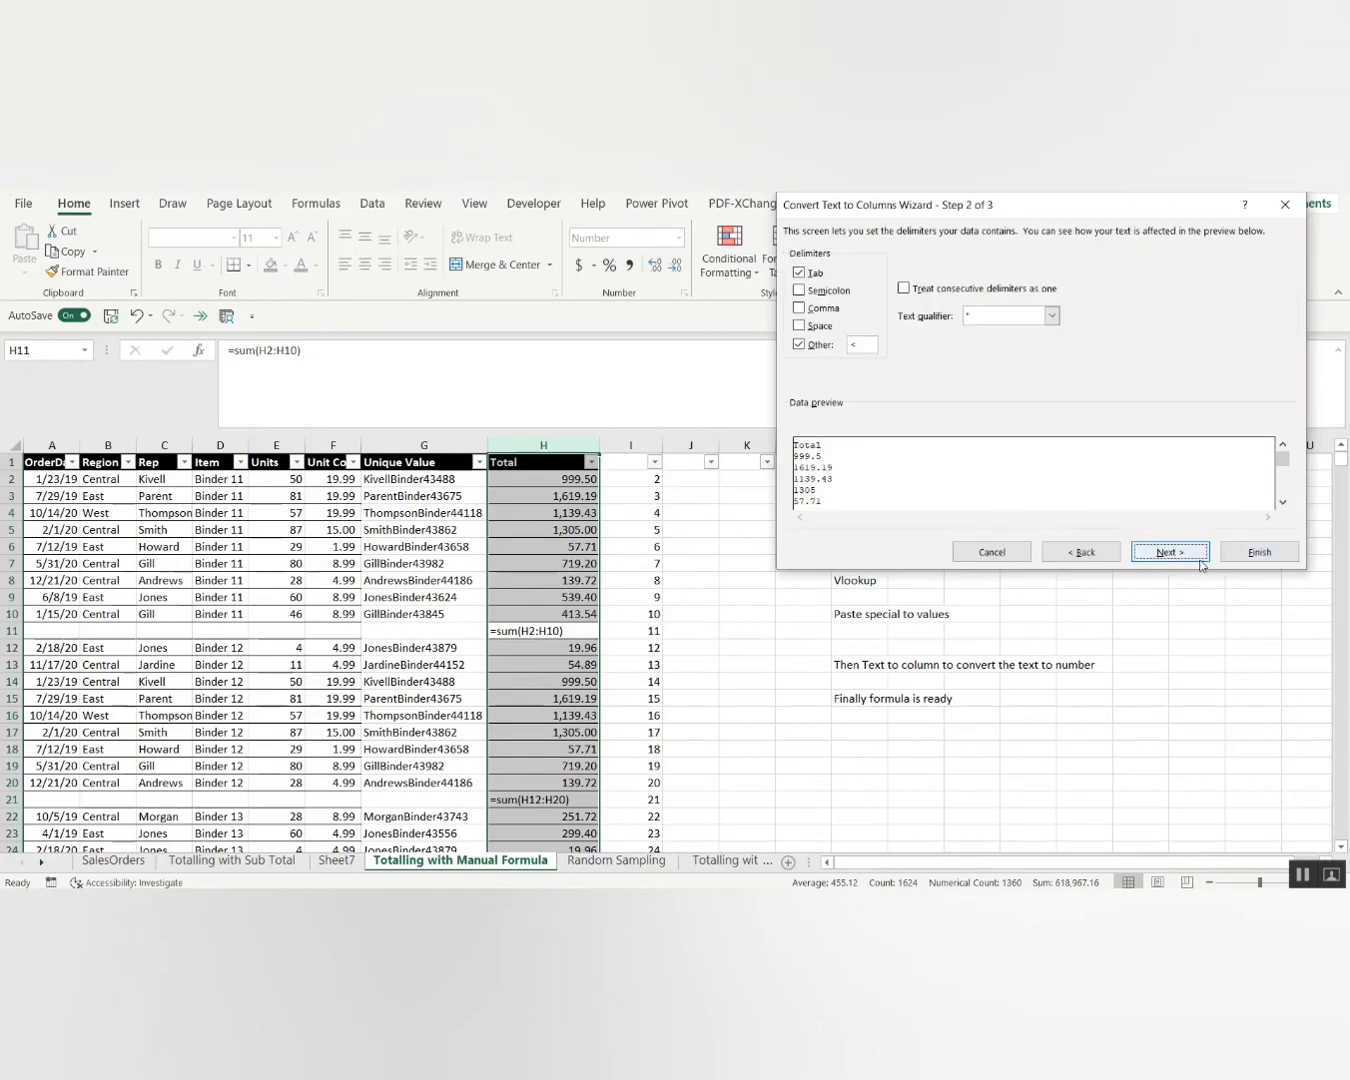
click(1247, 556)
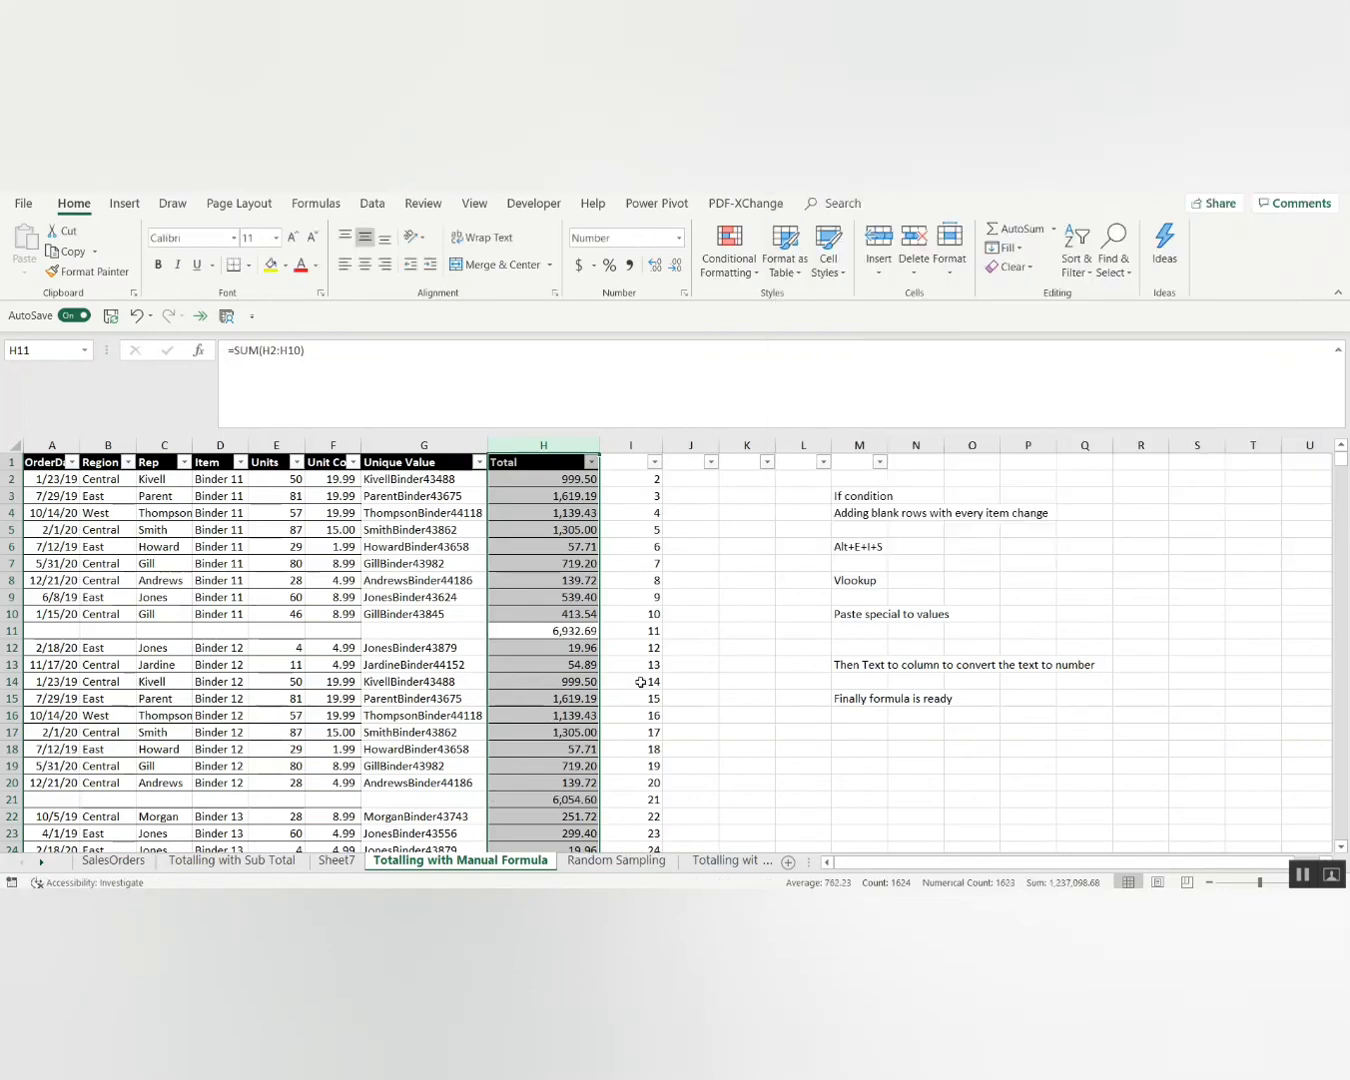
click(577, 630)
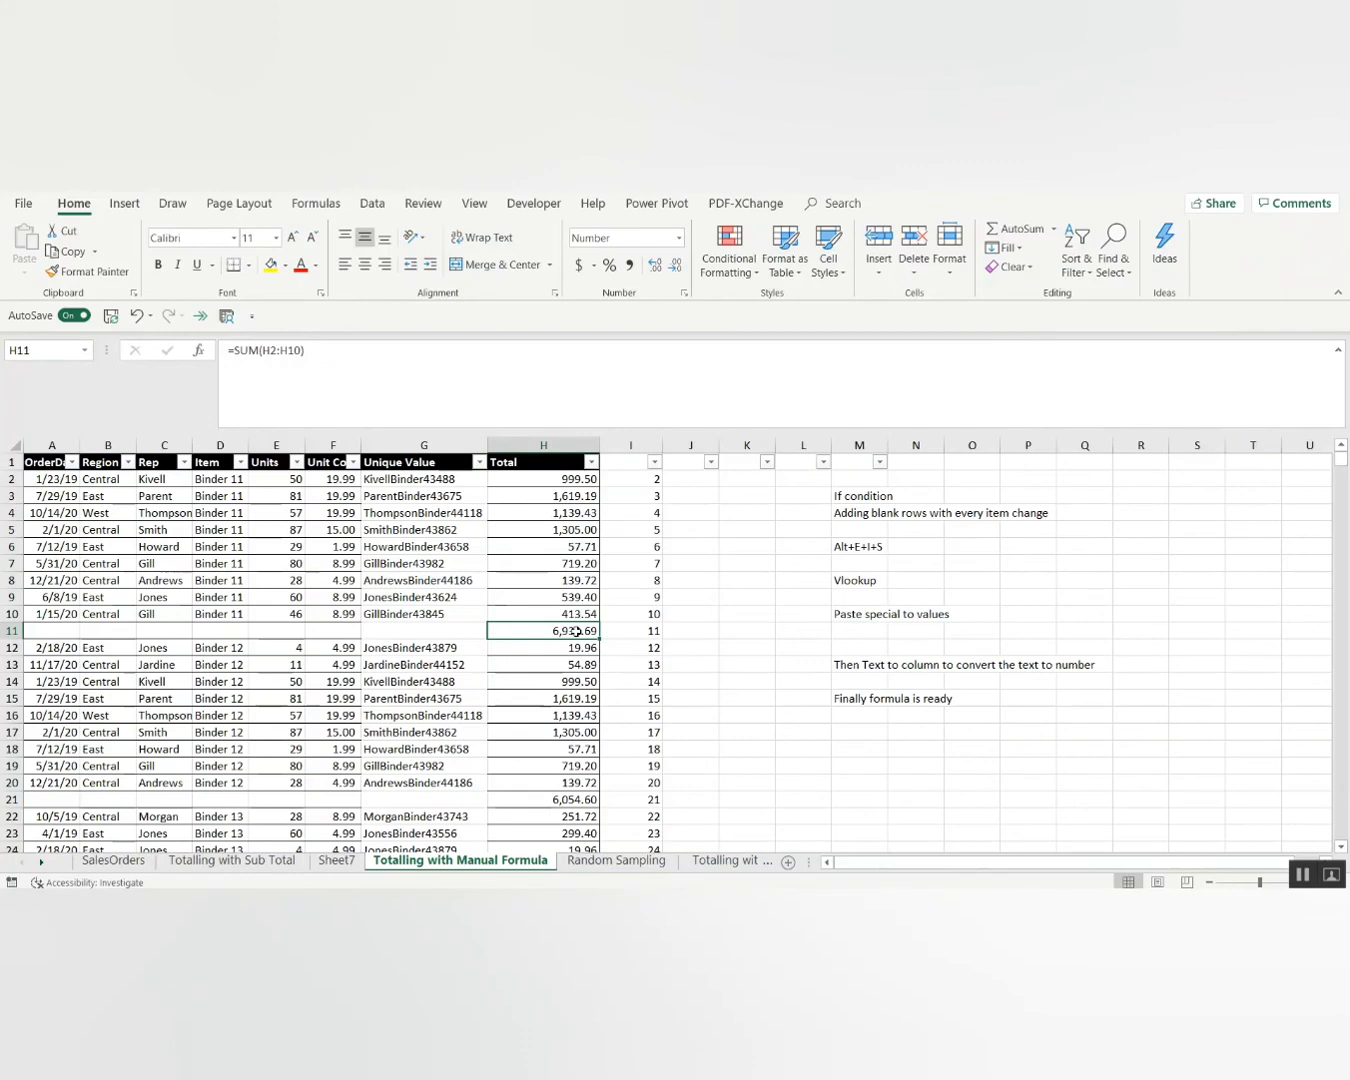
key(Down)
key(Down)
key(Down)
key(Down)
key(Down)
key(Down)
key(Down)
key(Down)
key(Down)
key(Down)
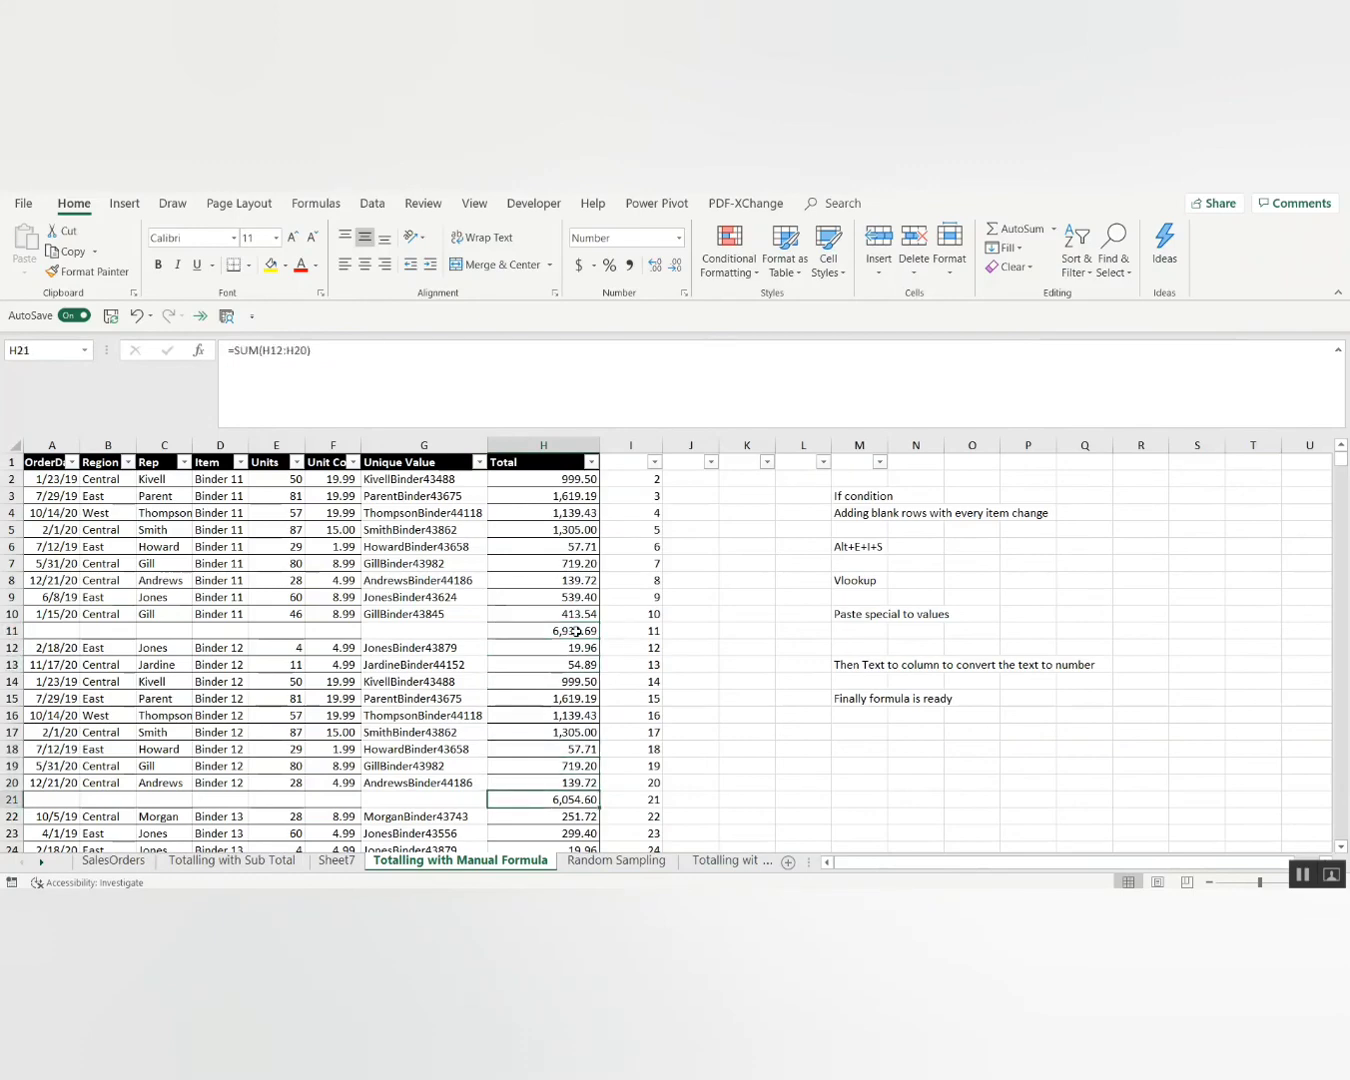
key(Down)
key(Down)
key(Down)
key(Down)
key(Down)
key(Down)
key(Down)
key(Down)
key(Down)
key(Down)
key(Down)
key(Down)
key(Down)
key(Down)
key(Down)
key(Down)
key(Down)
key(Down)
key(Down)
key(Down)
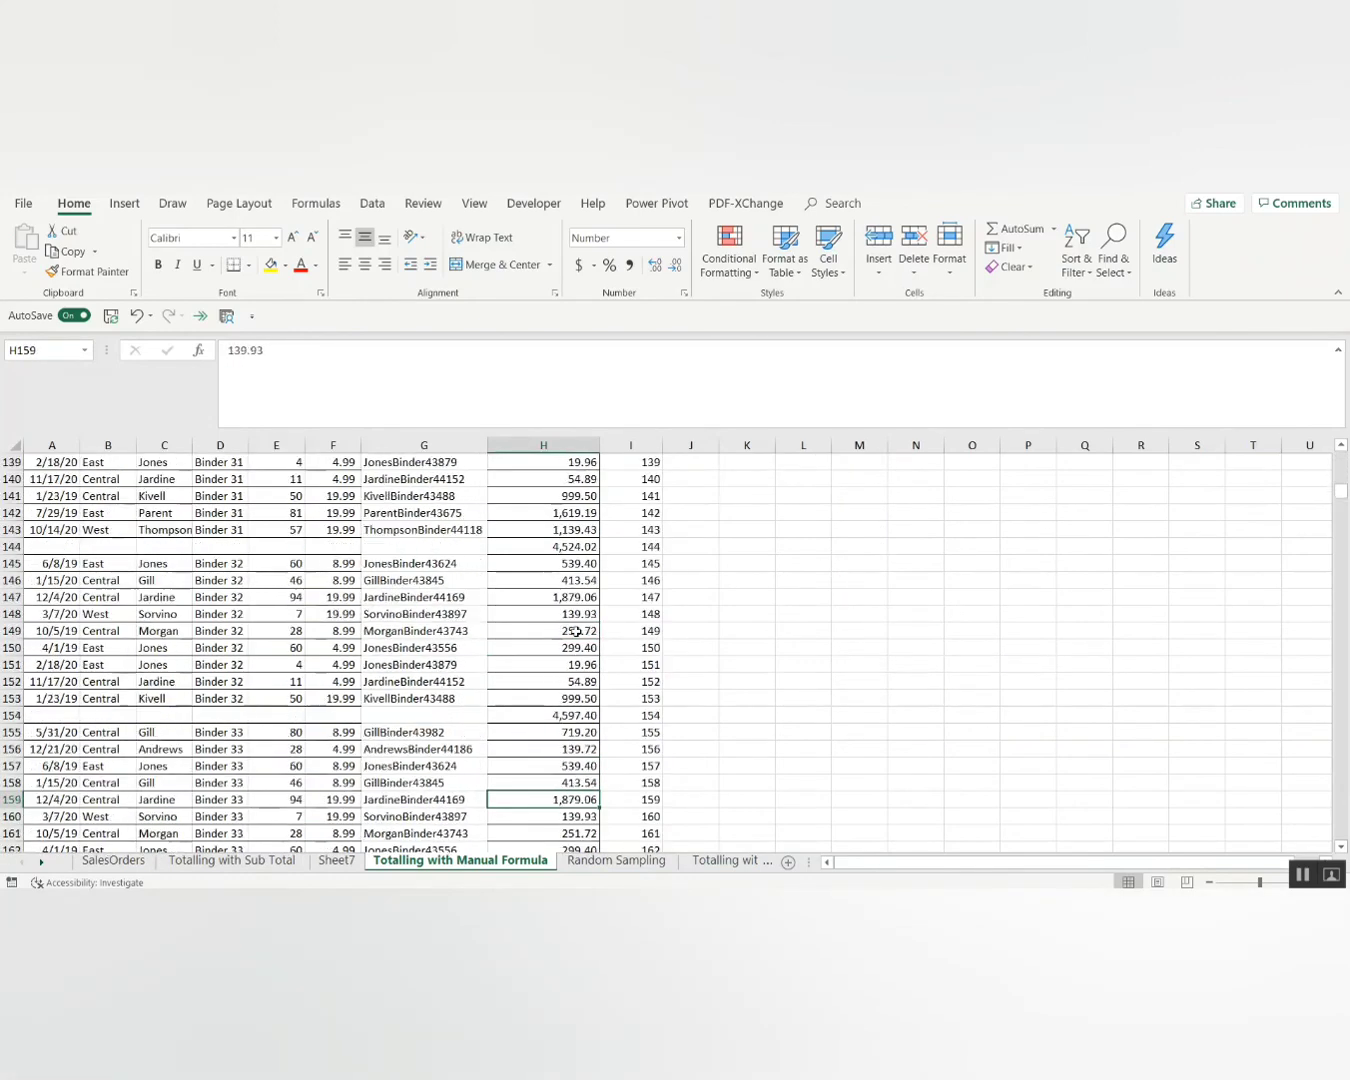
click(541, 714)
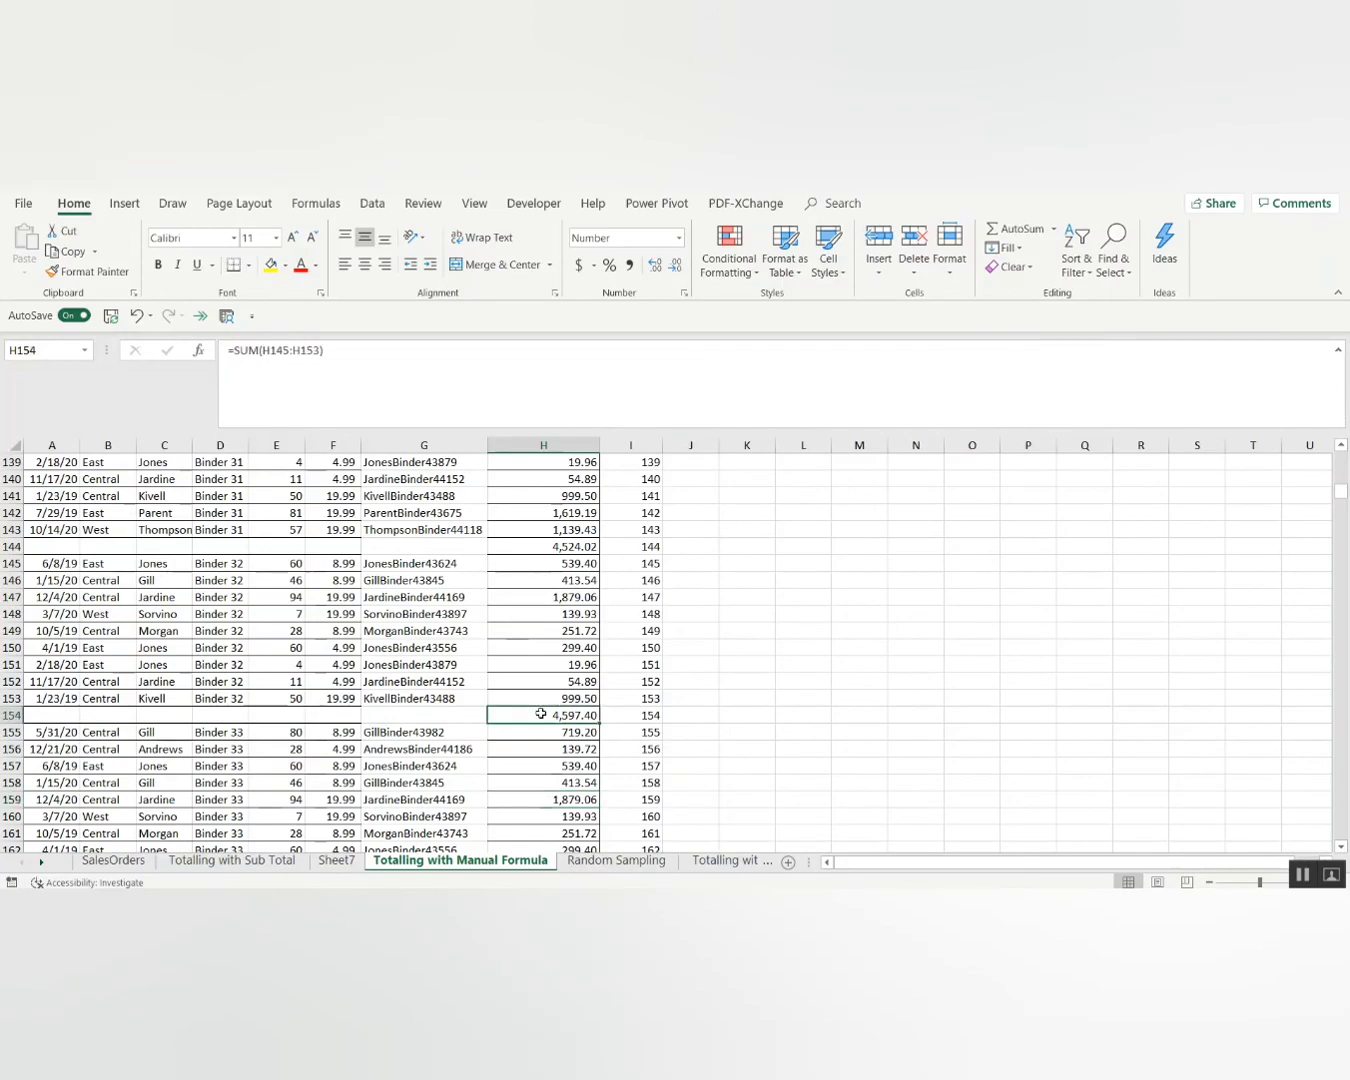
key(Down)
key(Down)
key(Down)
key(Down)
key(Down)
key(Down)
key(Down)
key(Down)
key(Down)
key(Down)
key(Down)
key(Down)
key(Down)
key(Down)
key(Down)
key(Down)
key(Down)
key(Down)
key(Down)
key(Down)
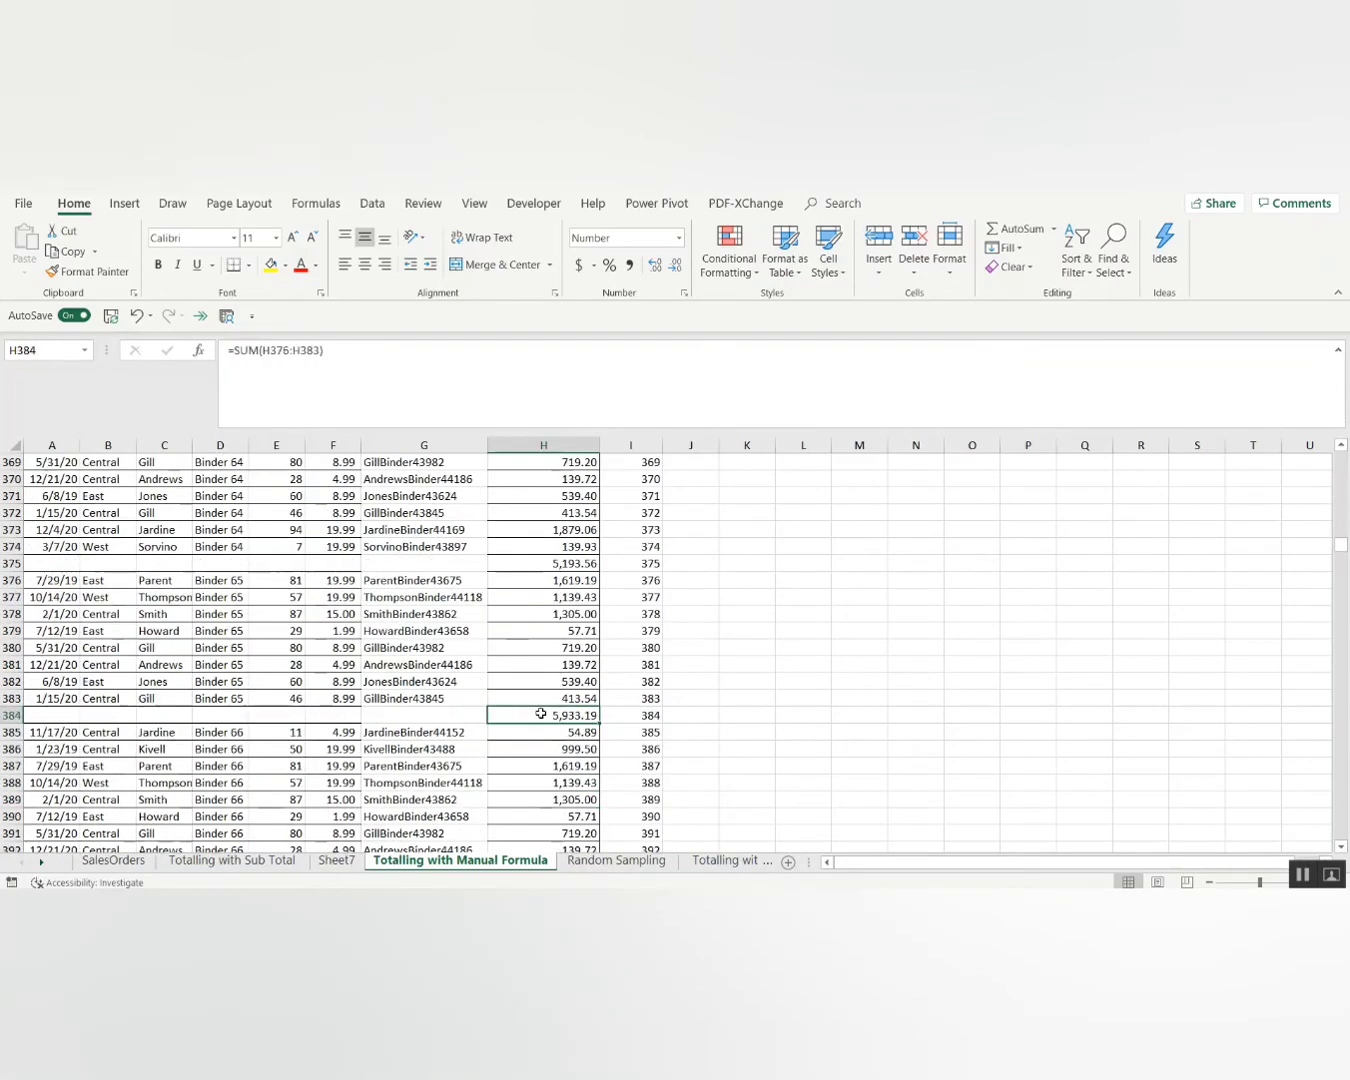
key(Down)
key(Down)
key(Down)
key(Down)
key(Down)
key(Down)
key(Down)
key(Down)
key(Down)
key(Down)
key(Down)
key(Down)
key(Down)
key(Down)
key(Down)
key(Down)
key(Down)
key(Down)
key(Down)
key(Down)
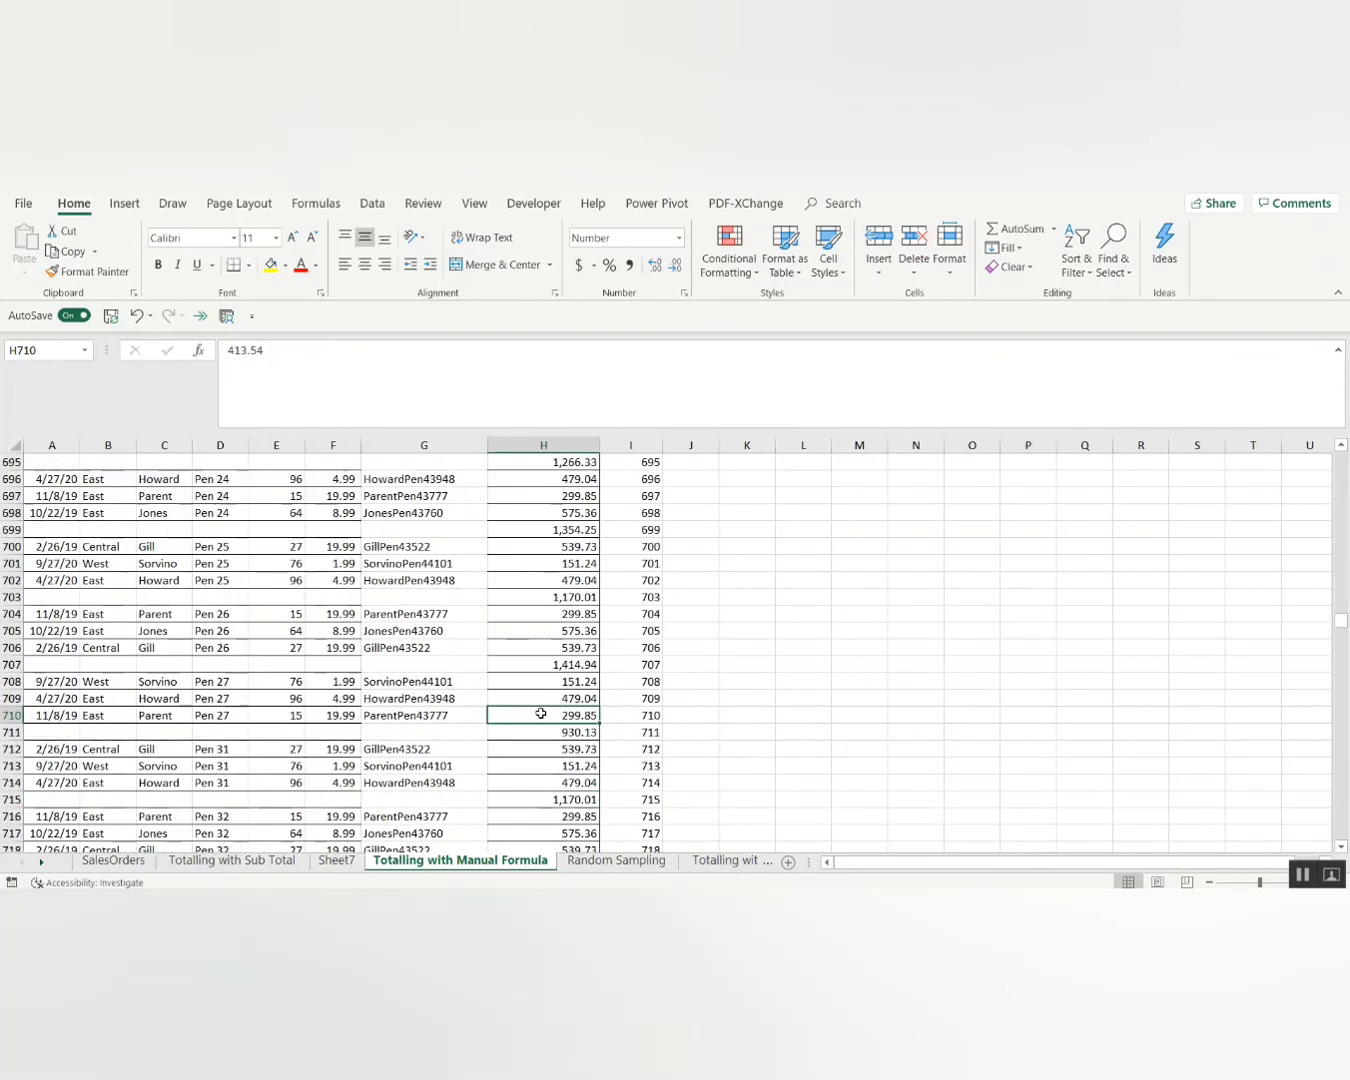
key(Down)
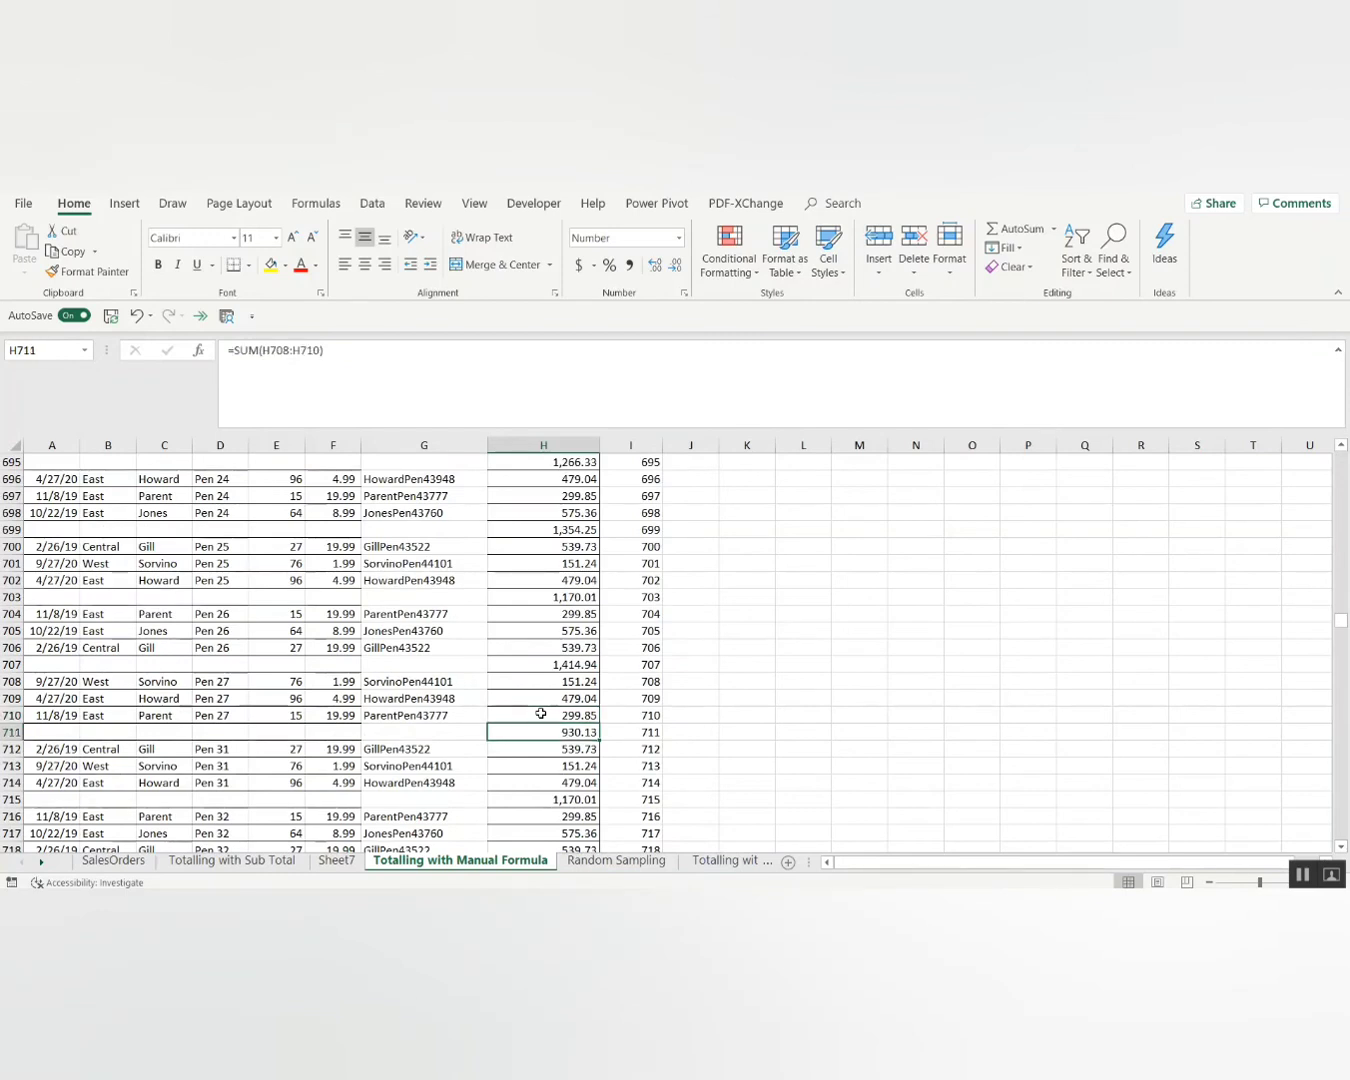
key(Page_Down)
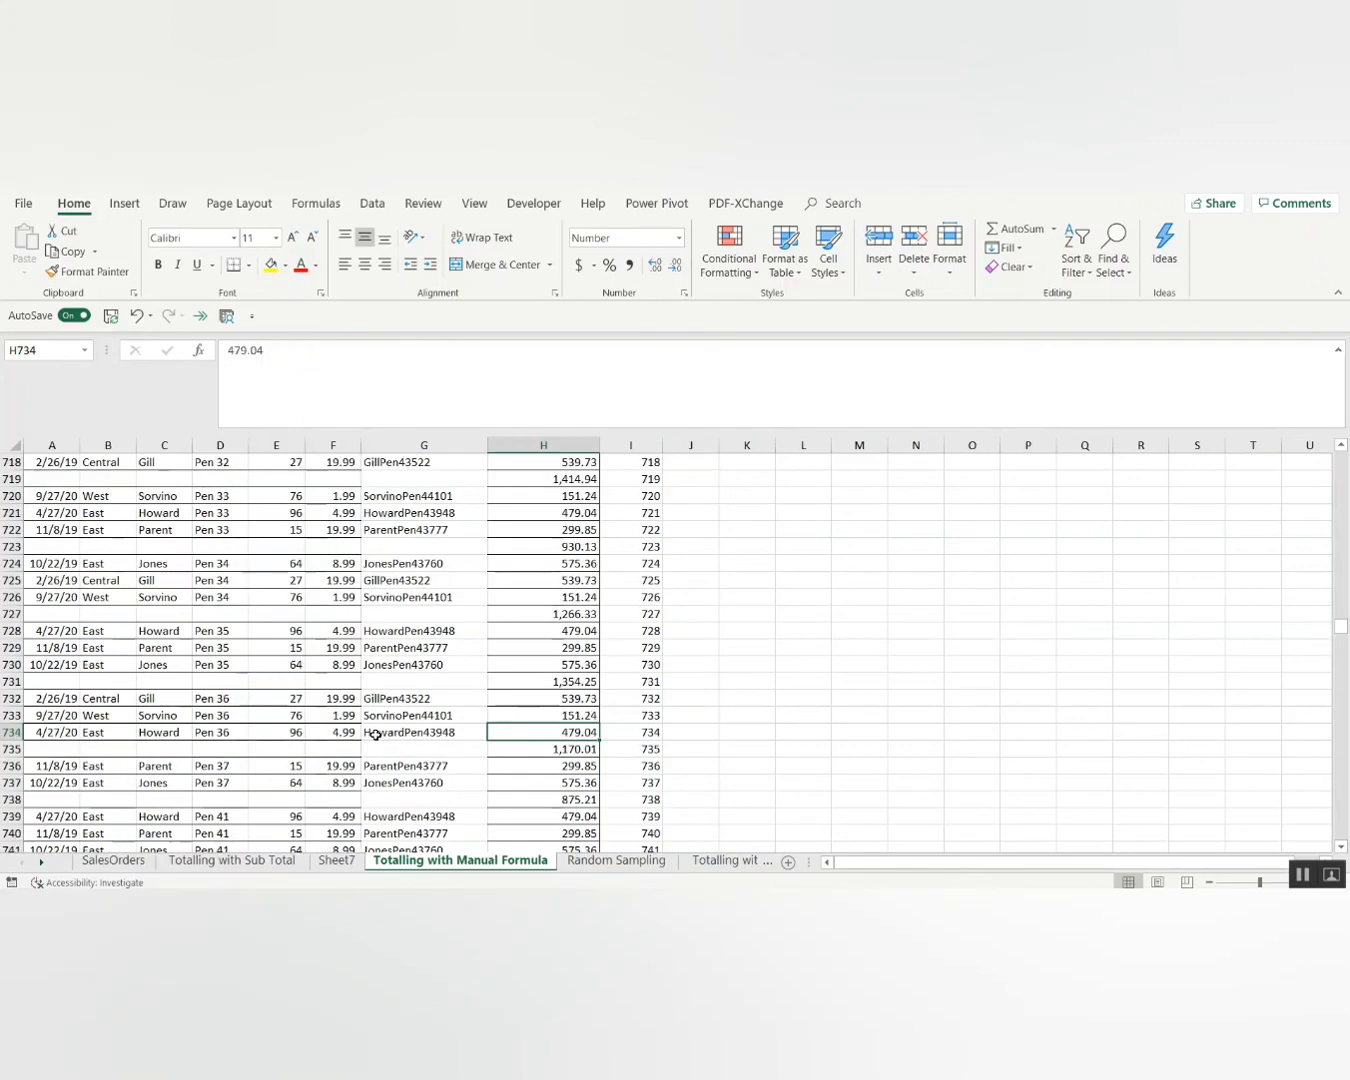
click(375, 734)
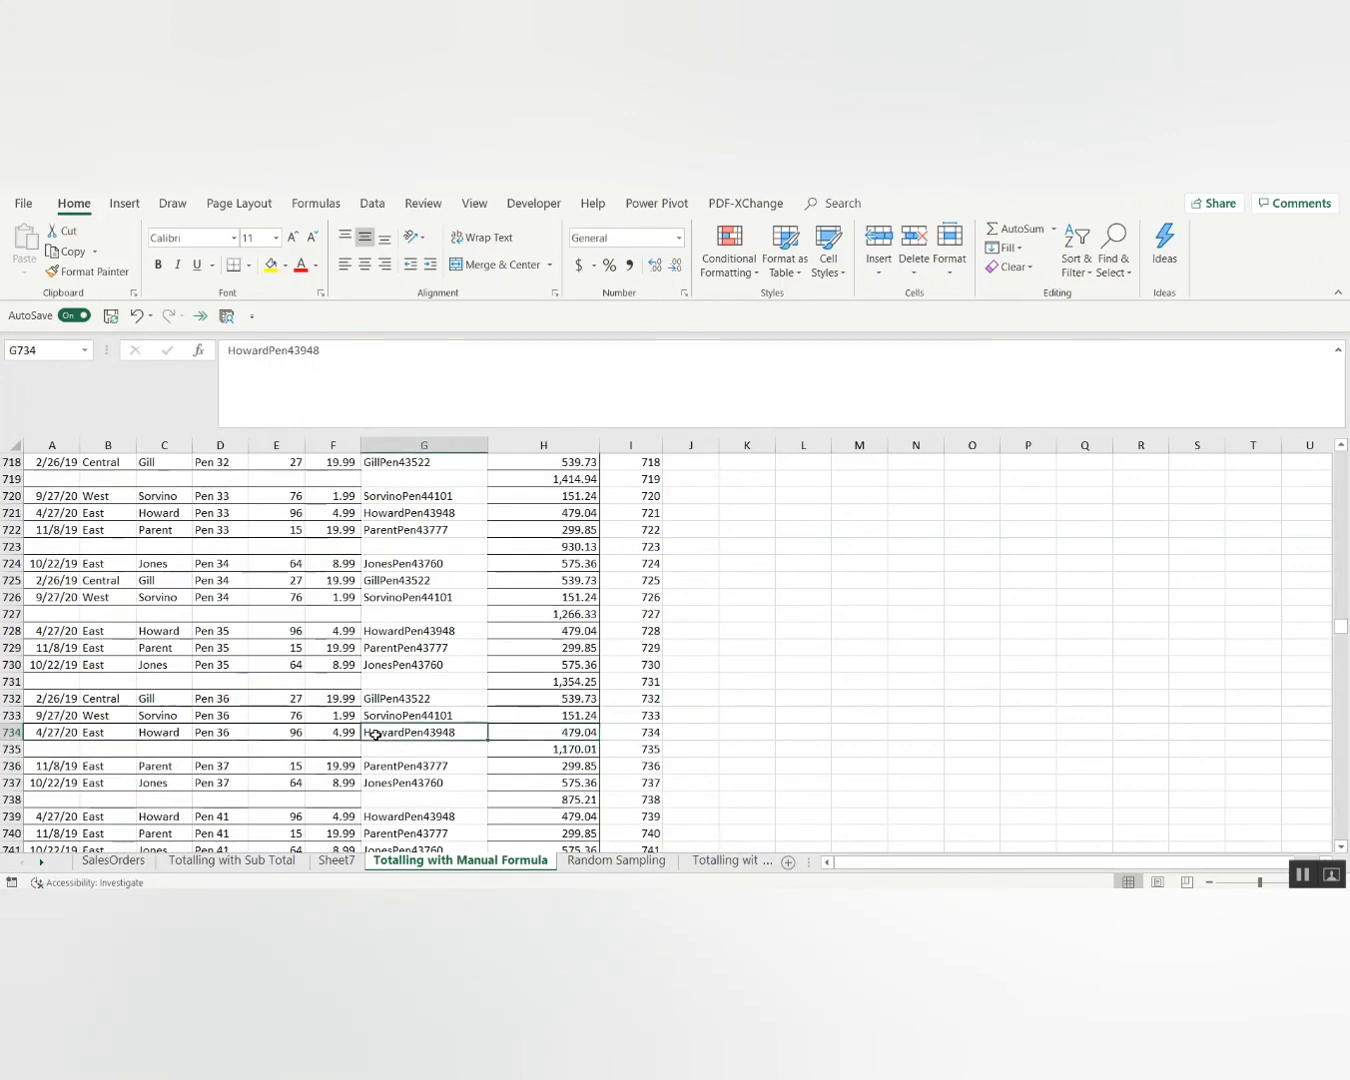
key(ctrl+Up)
key(Right)
Filter the Unit Cost column to blanks so only subtotal rows show.
key(ctrl+Up)
key(Left)
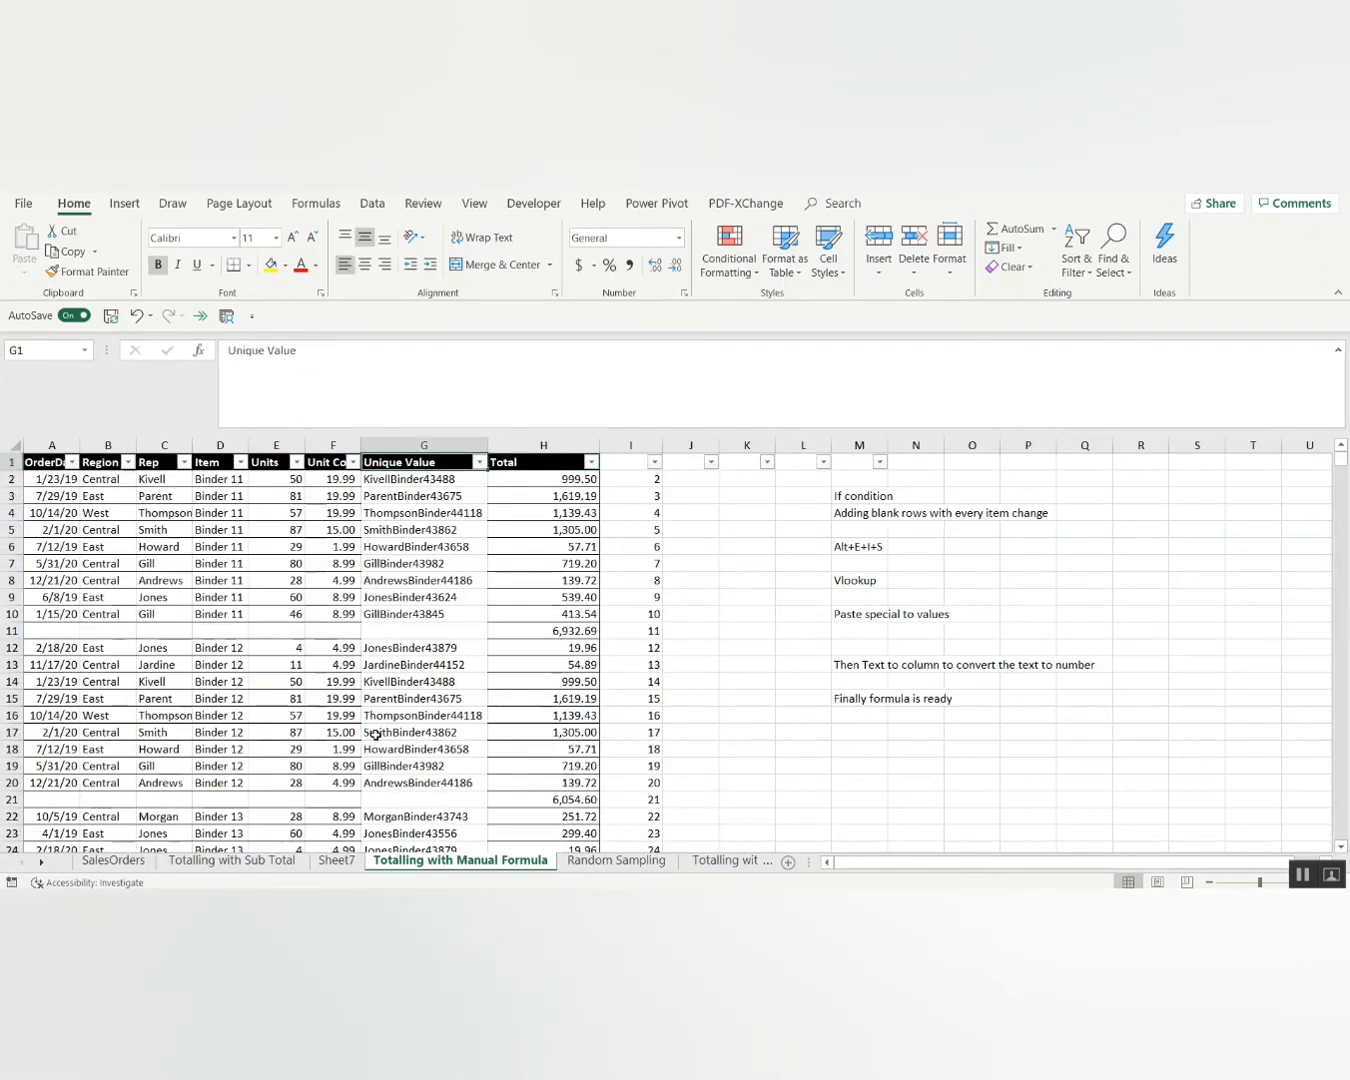
key(Left)
key(alt+Down)
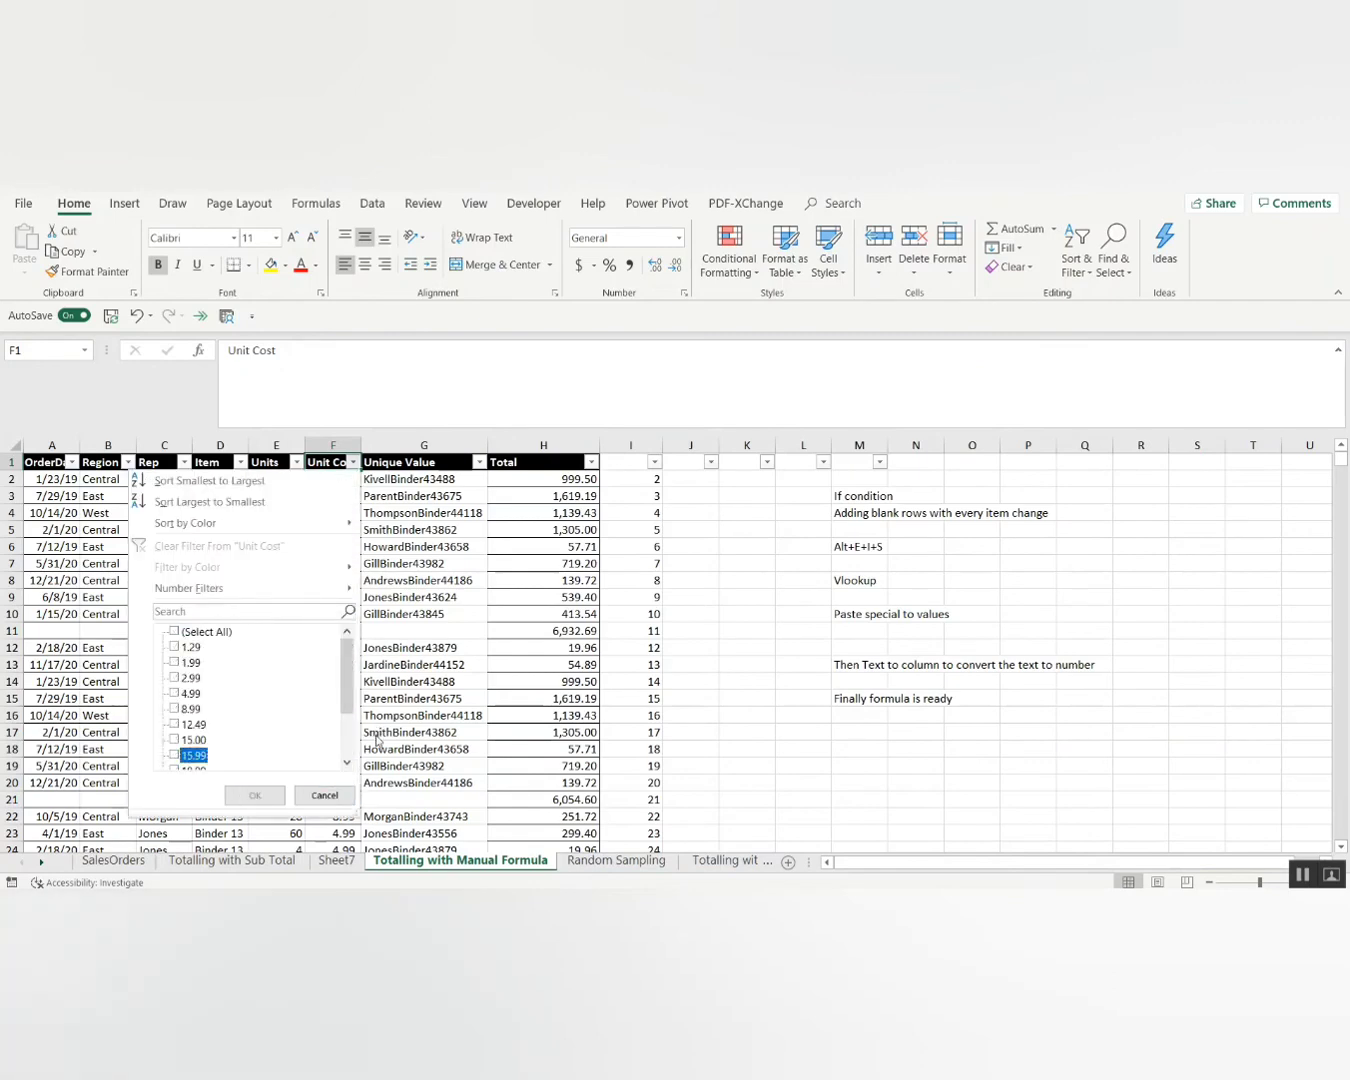
key(Page_Down)
key(space)
key(Return)
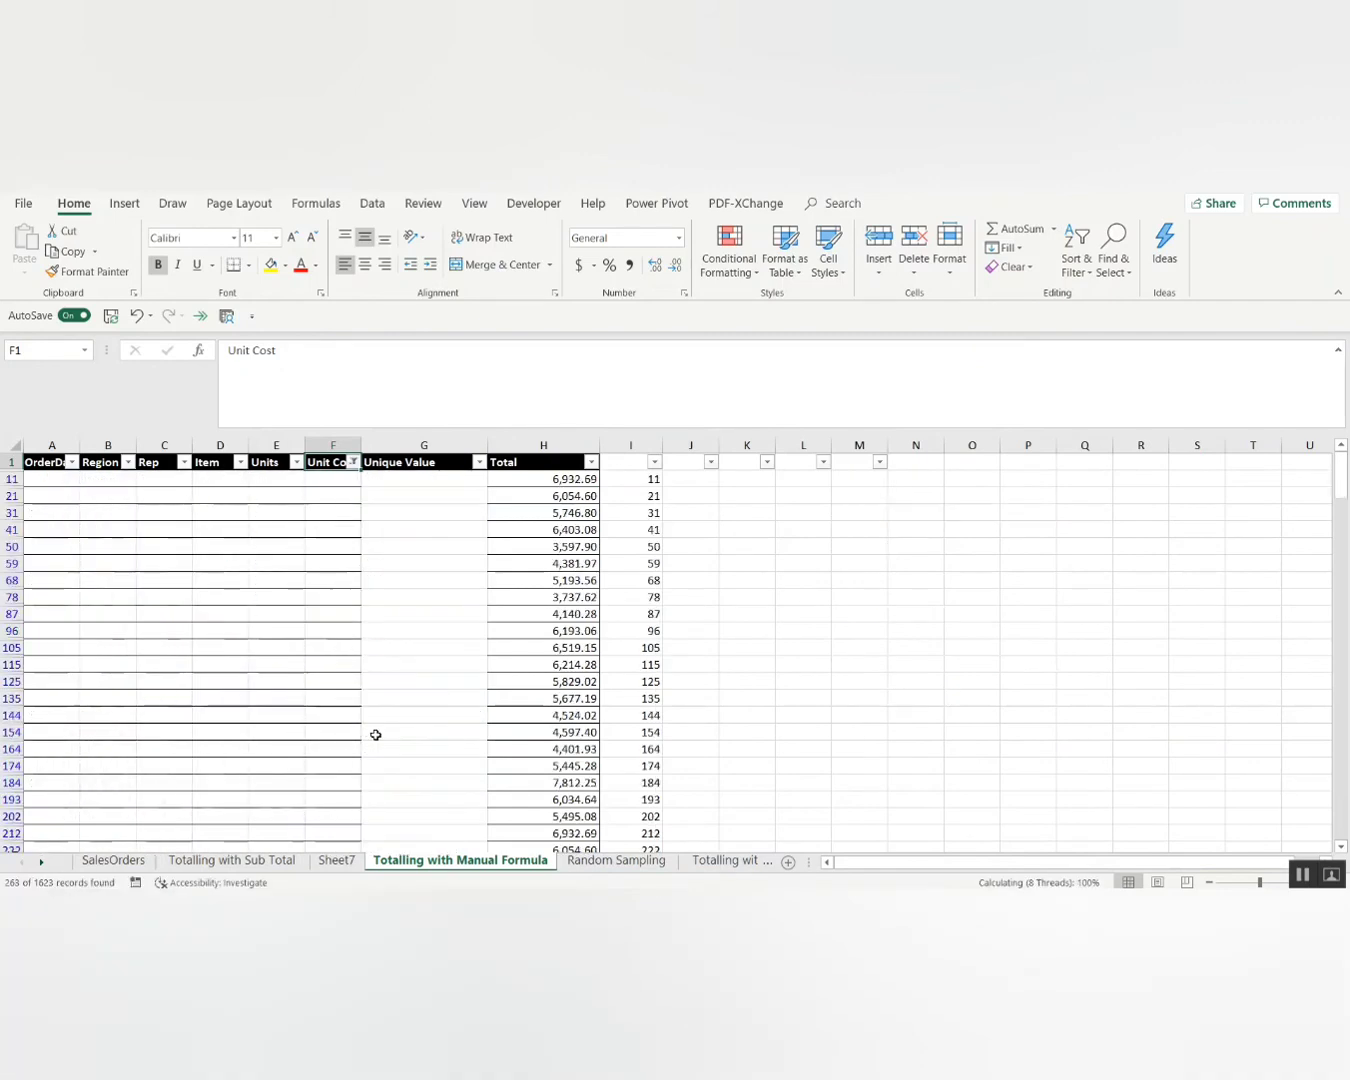
Type a bold 'Total:' label in D11 and make subtotal row 11 bold.
key(Down)
key(Left)
key(Left)
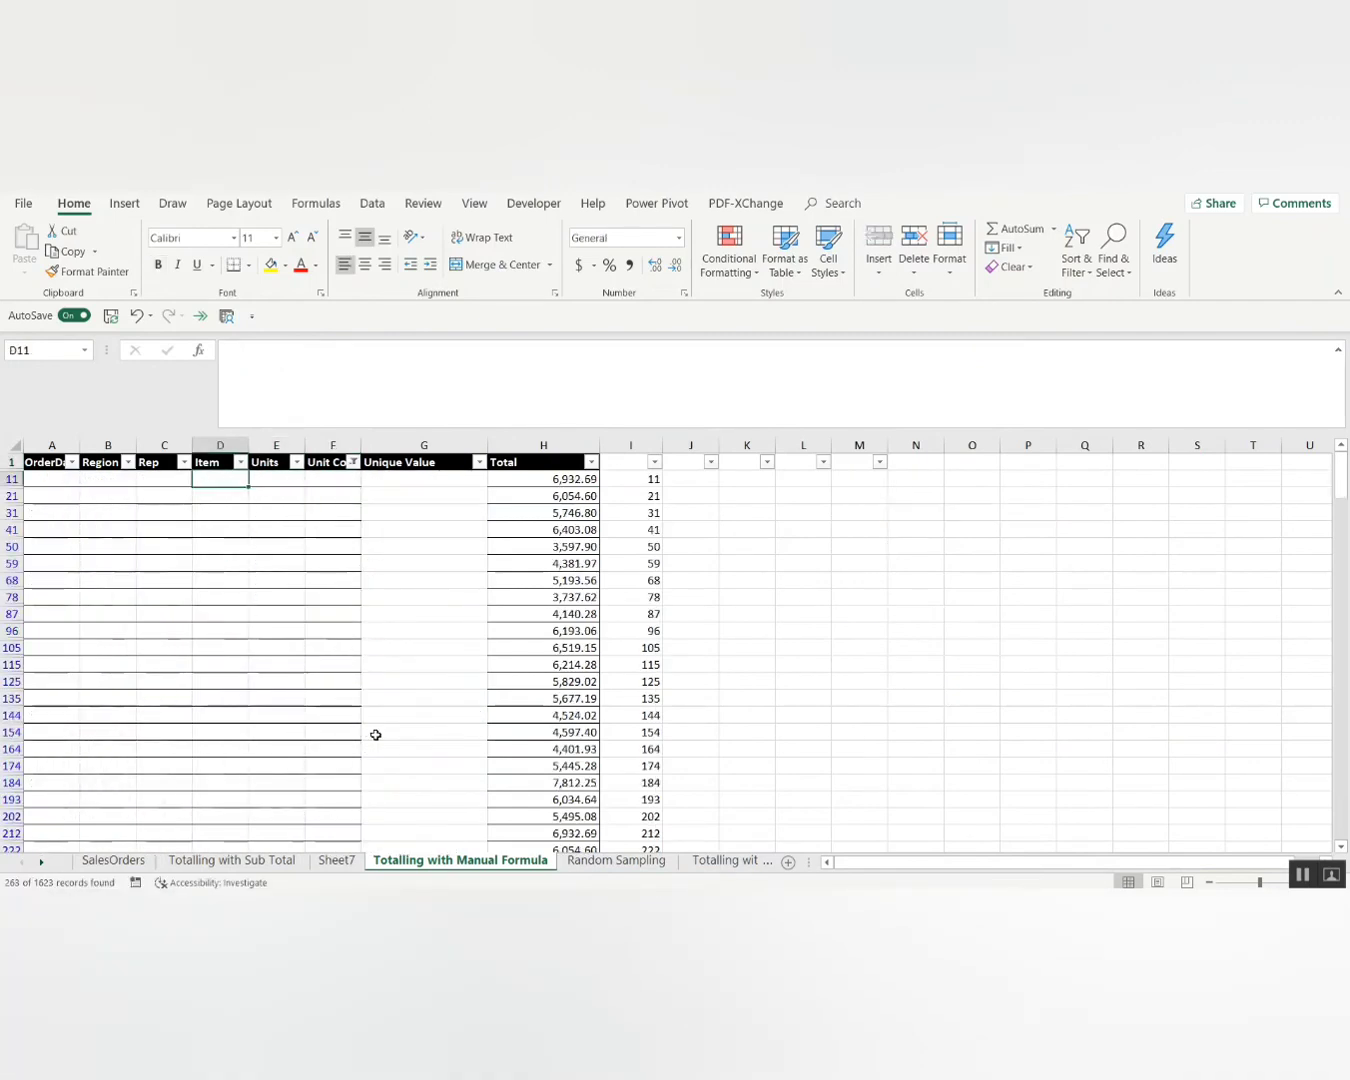
text(Total)
key(ctrl+Return)
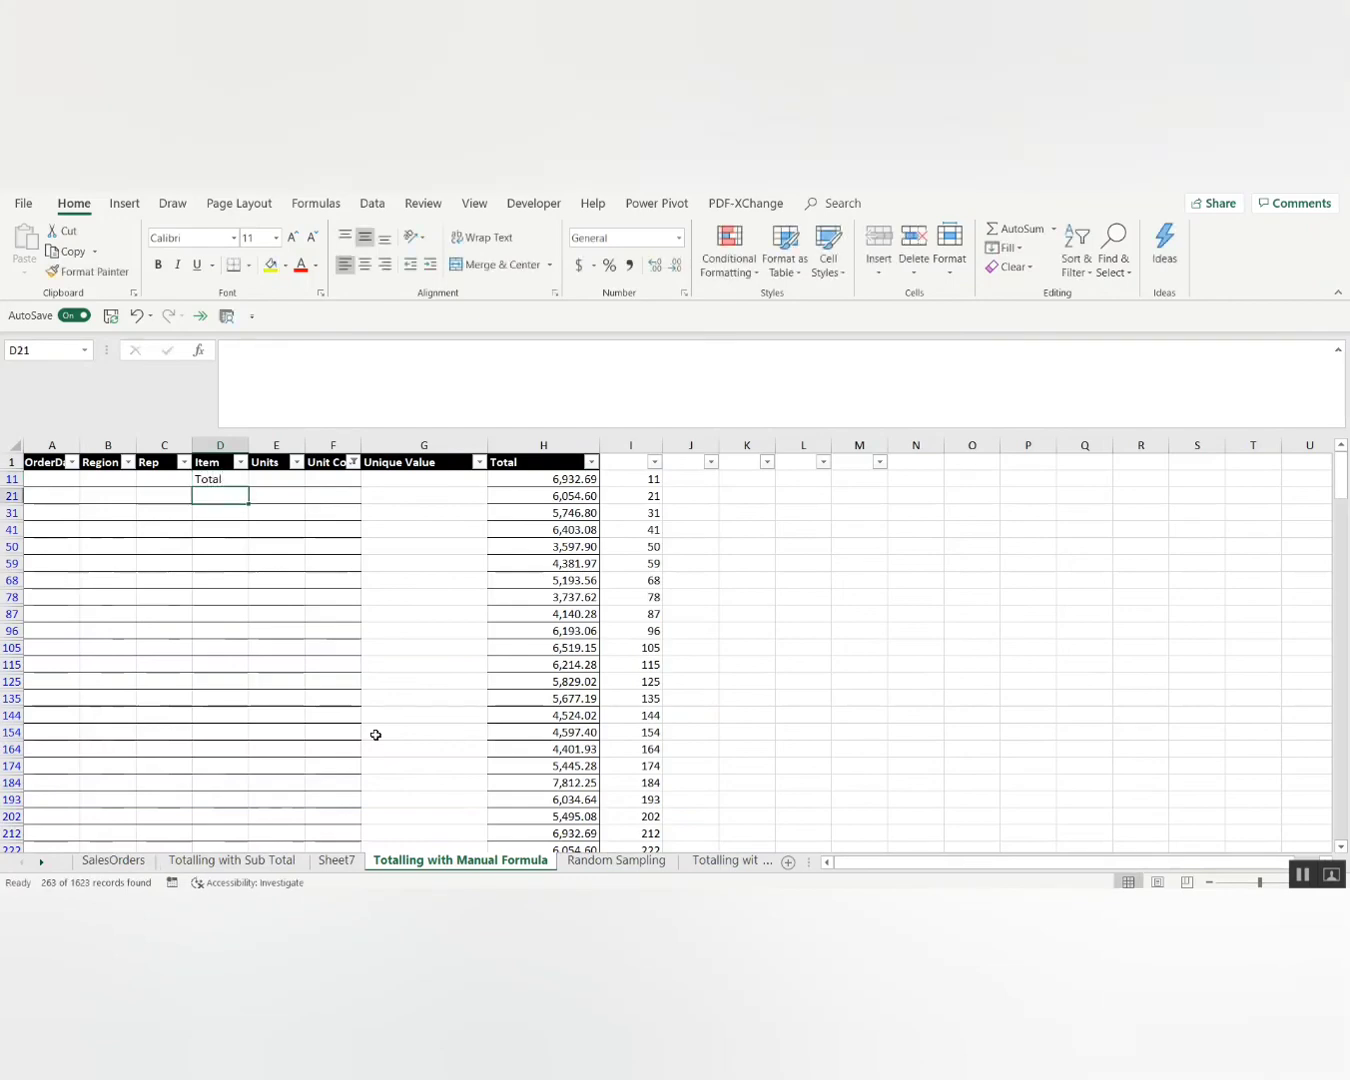
key(F2)
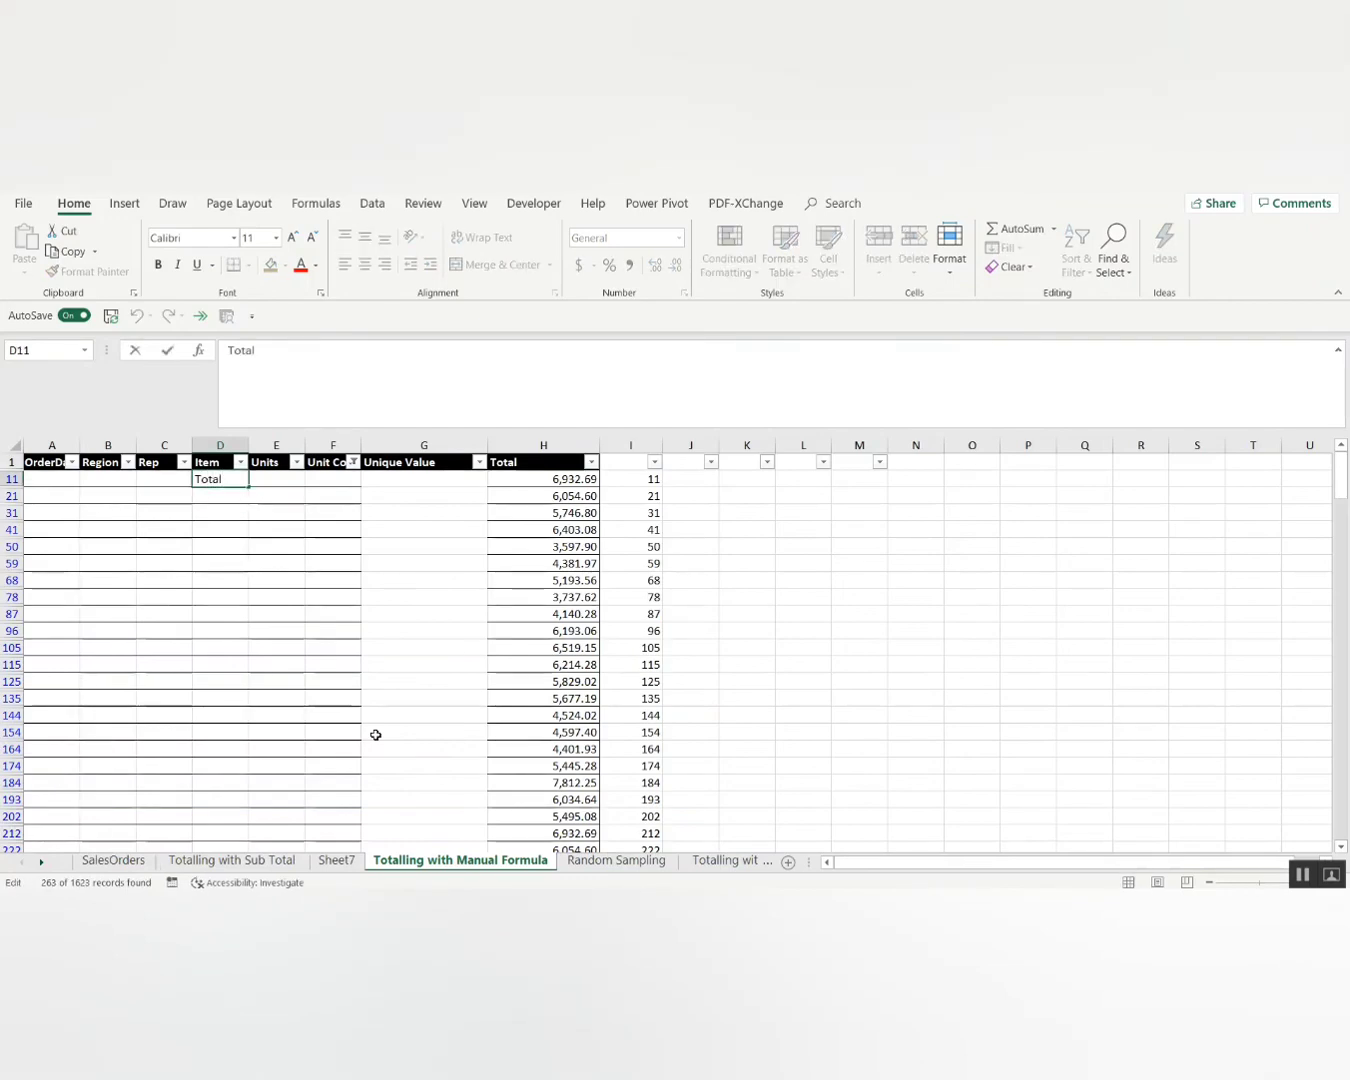
text(:)
key(ctrl+Return)
key(ctrl+b)
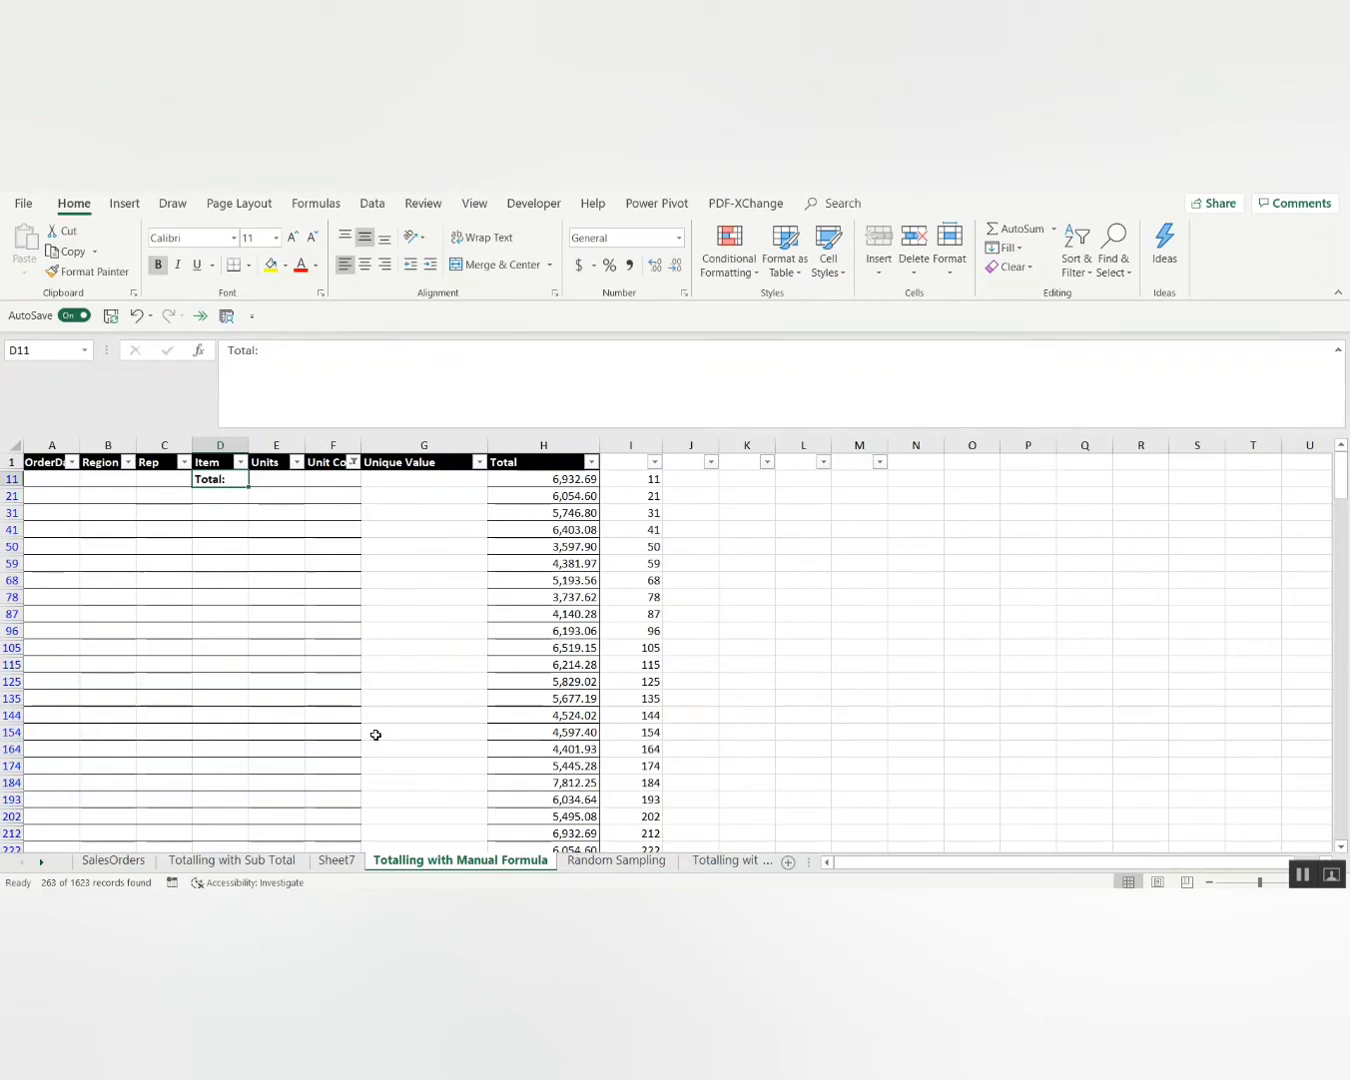
key(shift+space)
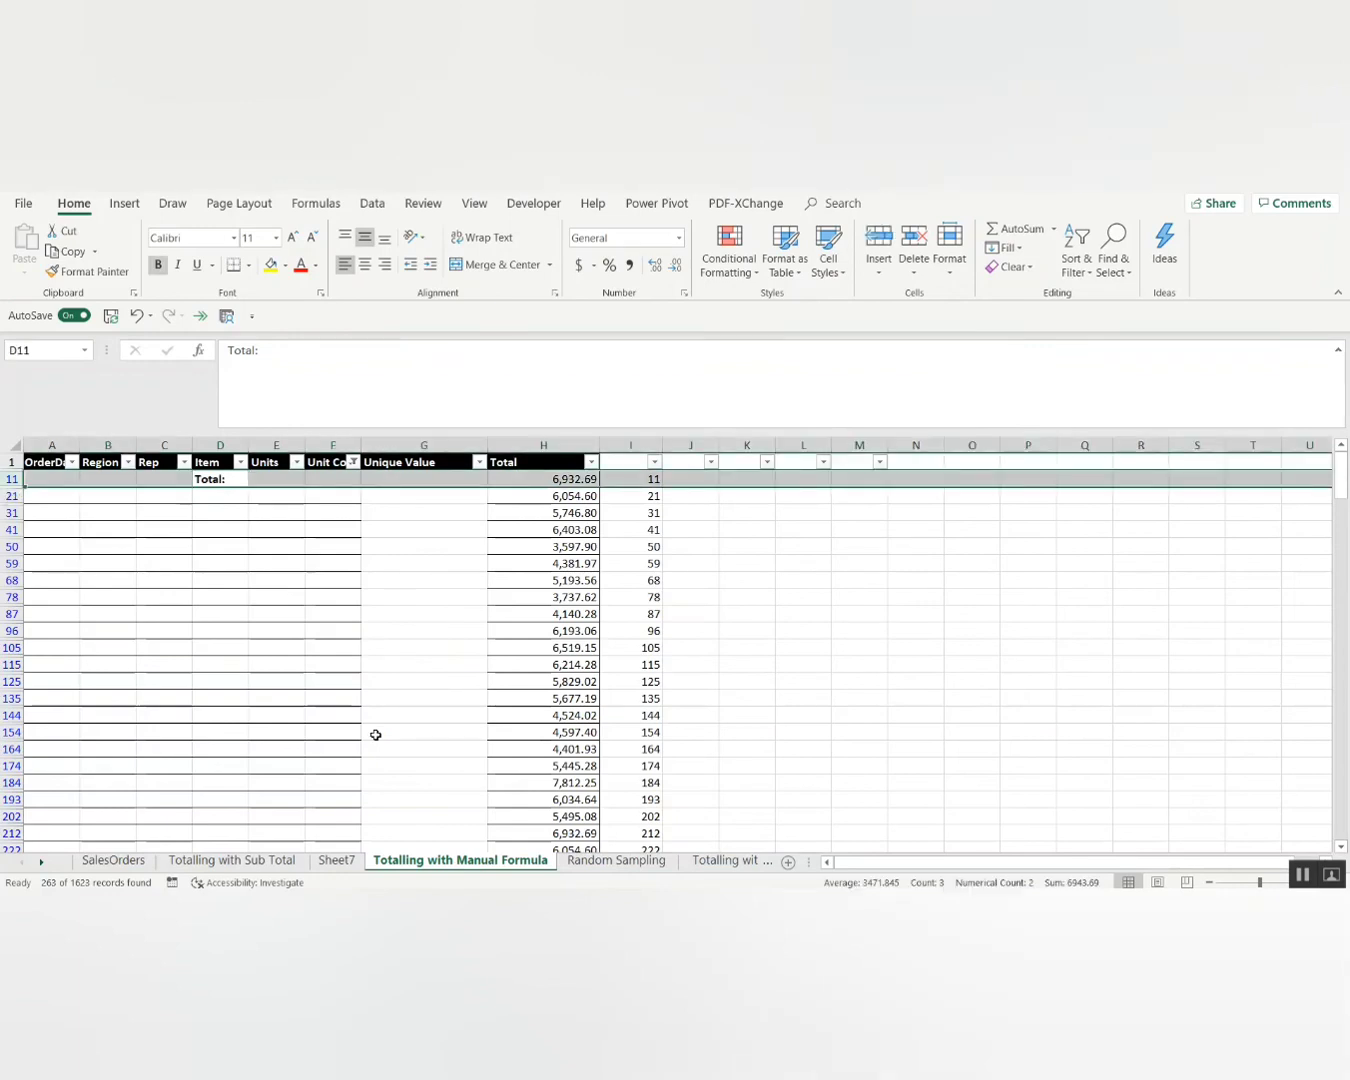
key(ctrl+b)
Copy 'Total:' into column D of every visible subtotal row.
key(shift+BackSpace)
key(ctrl+c)
key(ctrl+Right)
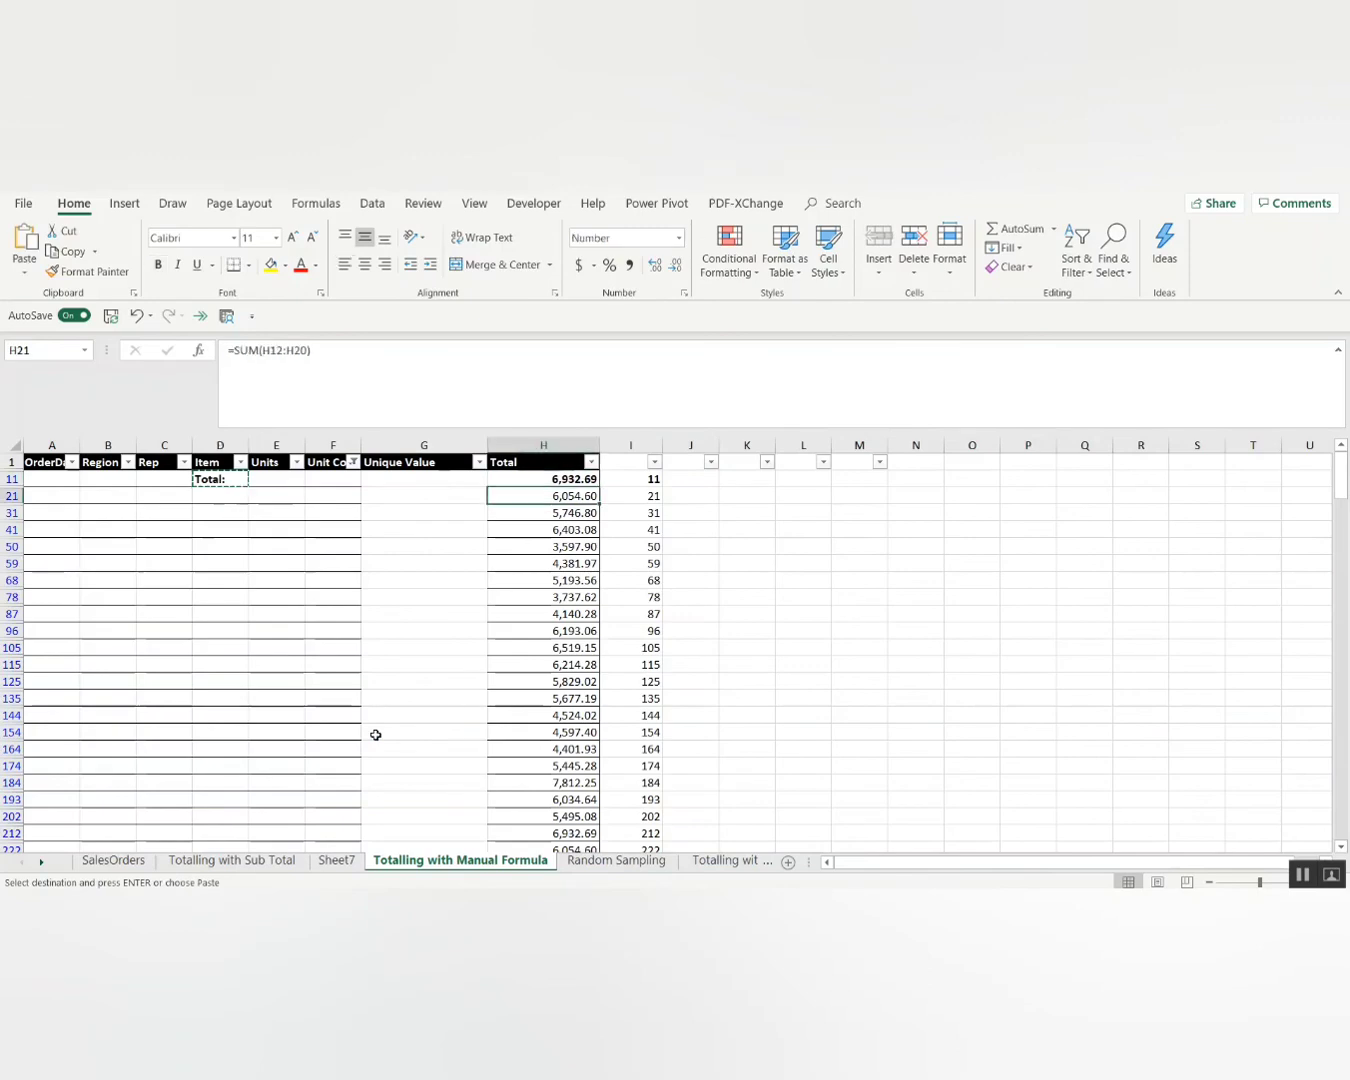
key(ctrl+Down)
key(Left)
key(Left)
key(Left)
key(Left)
key(ctrl+shift+Up)
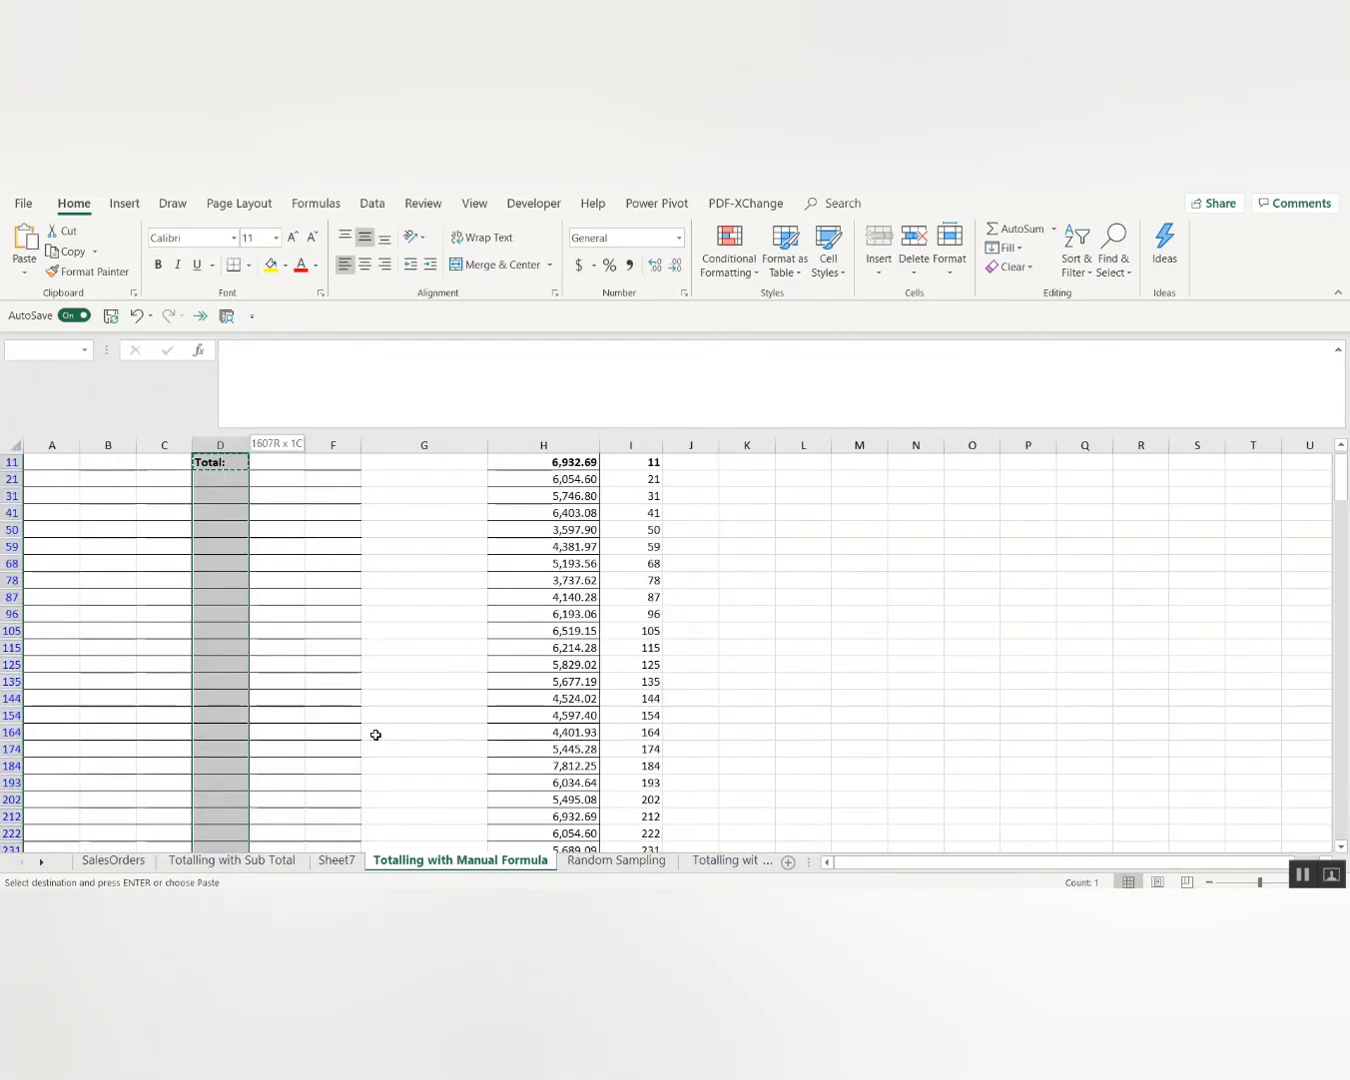
key(ctrl+BackSpace)
key(Return)
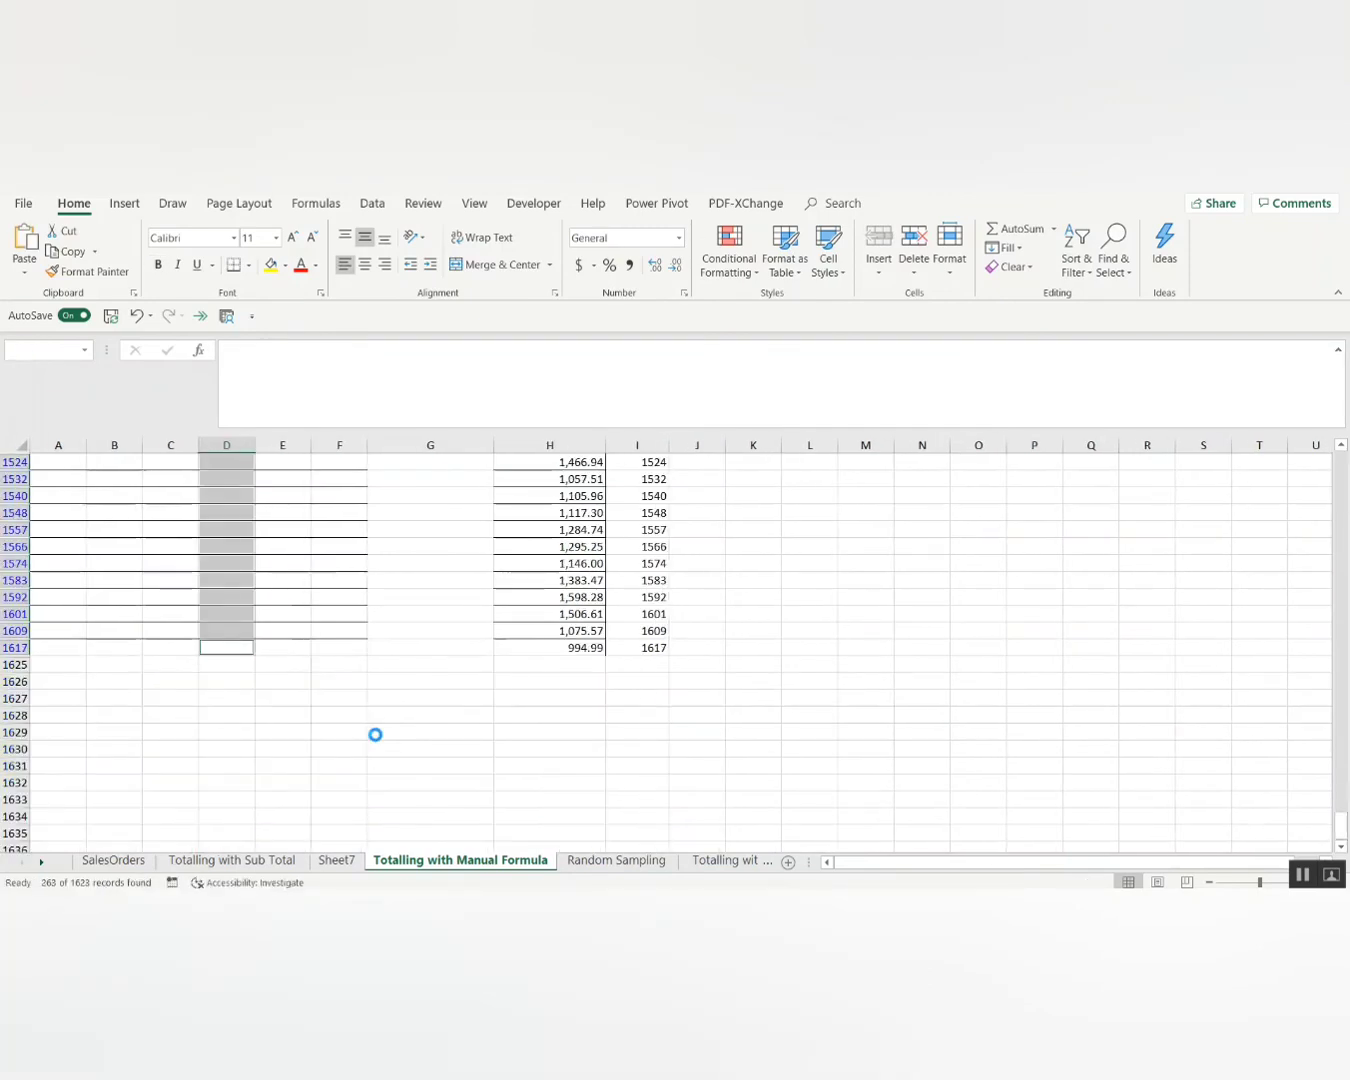
Select all visible subtotal rows from row 11 down, then clear the selection and return to the top.
key(ctrl+Up)
key(Down)
key(shift+space)
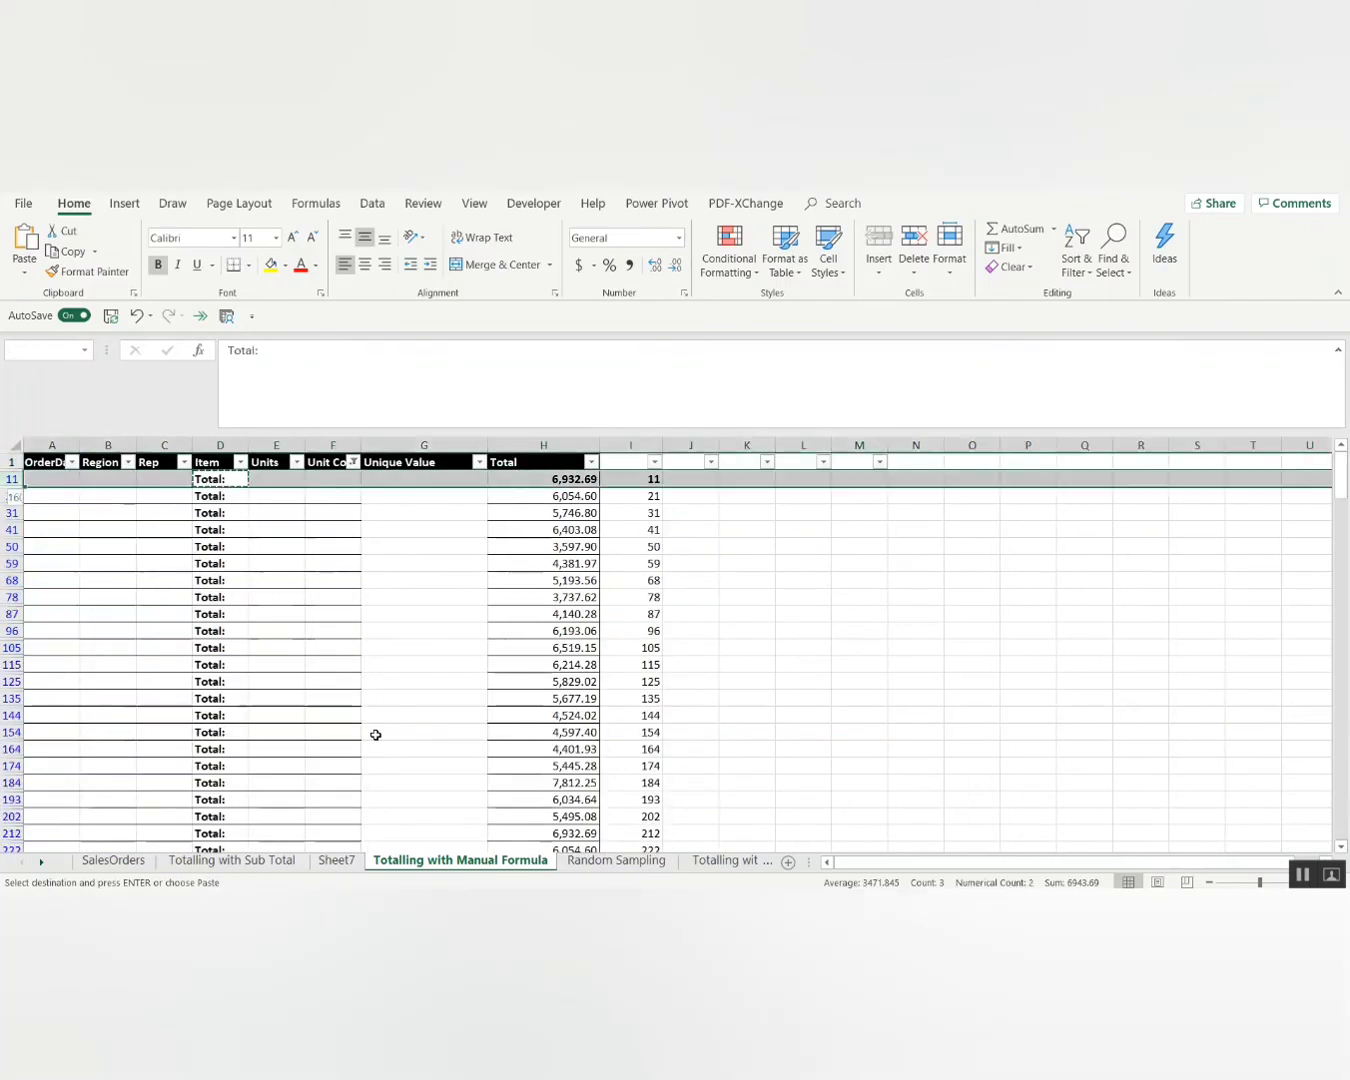
key(ctrl+shift+Down)
key(ctrl+BackSpace)
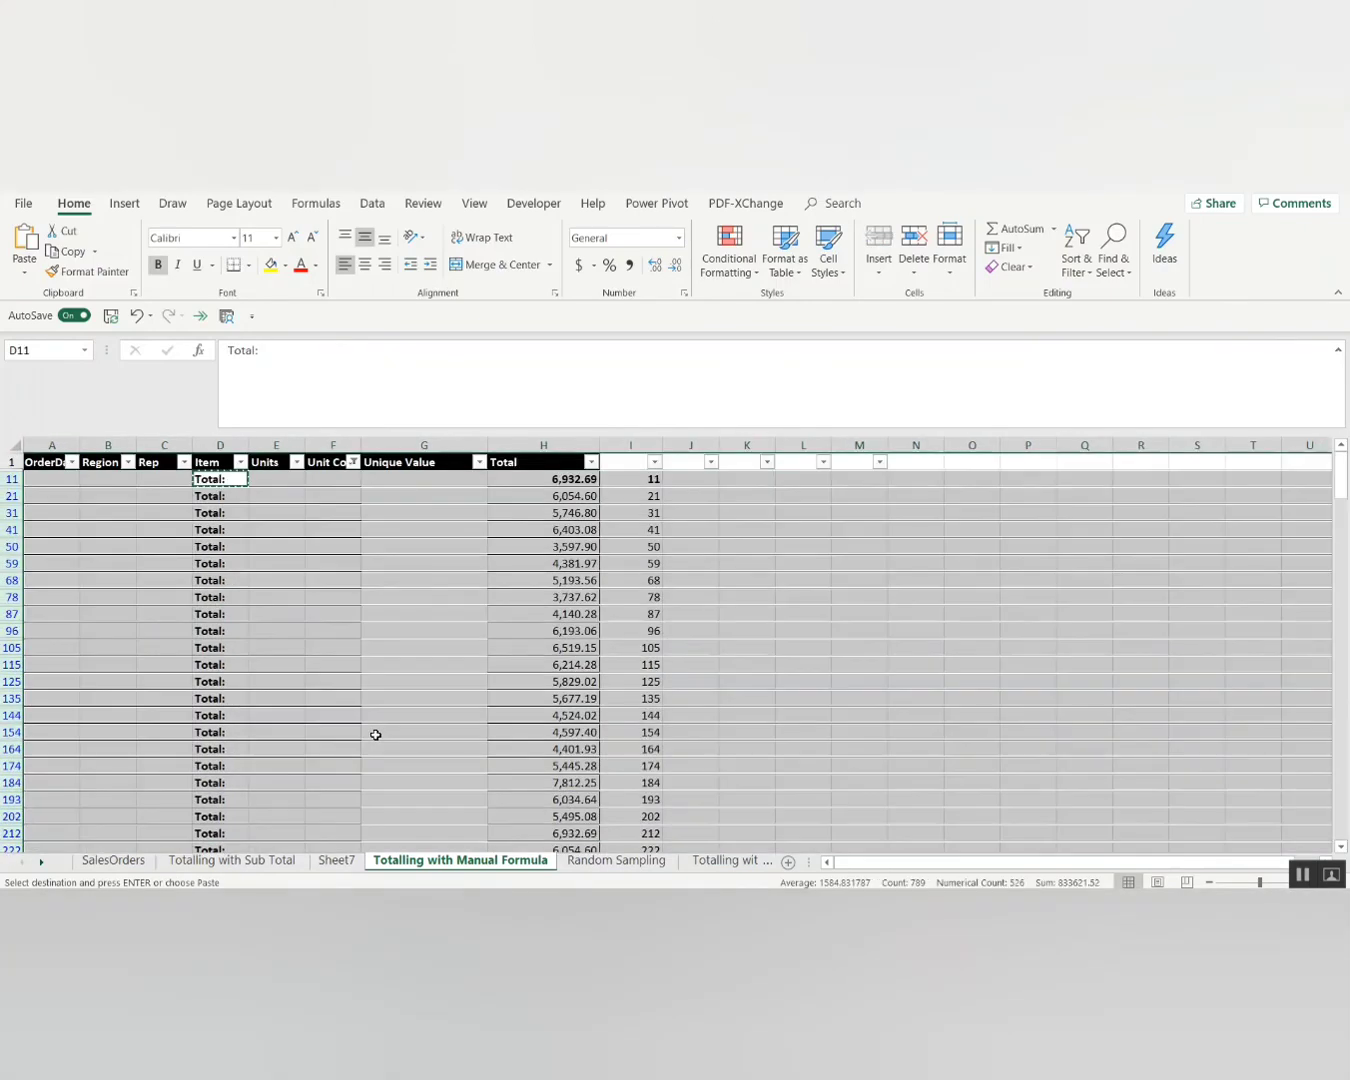
key(Escape)
key(ctrl+Up)
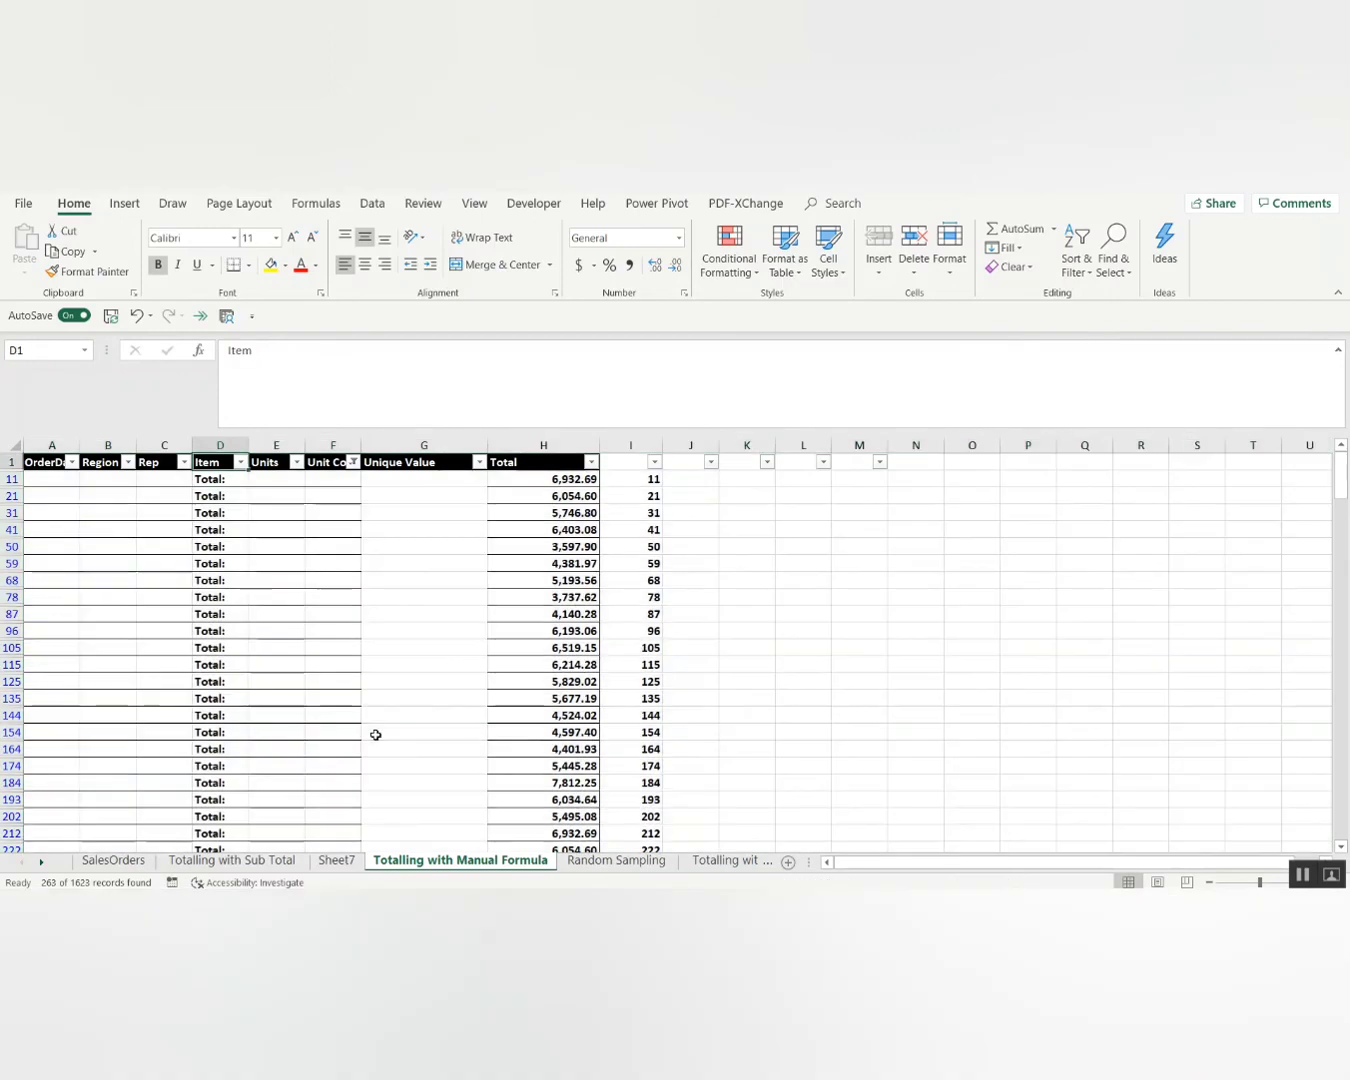
Clear the filter and page through the item groups, checking each bold Total: row.
key(alt+d)
key(f)
key(s)
key(Down)
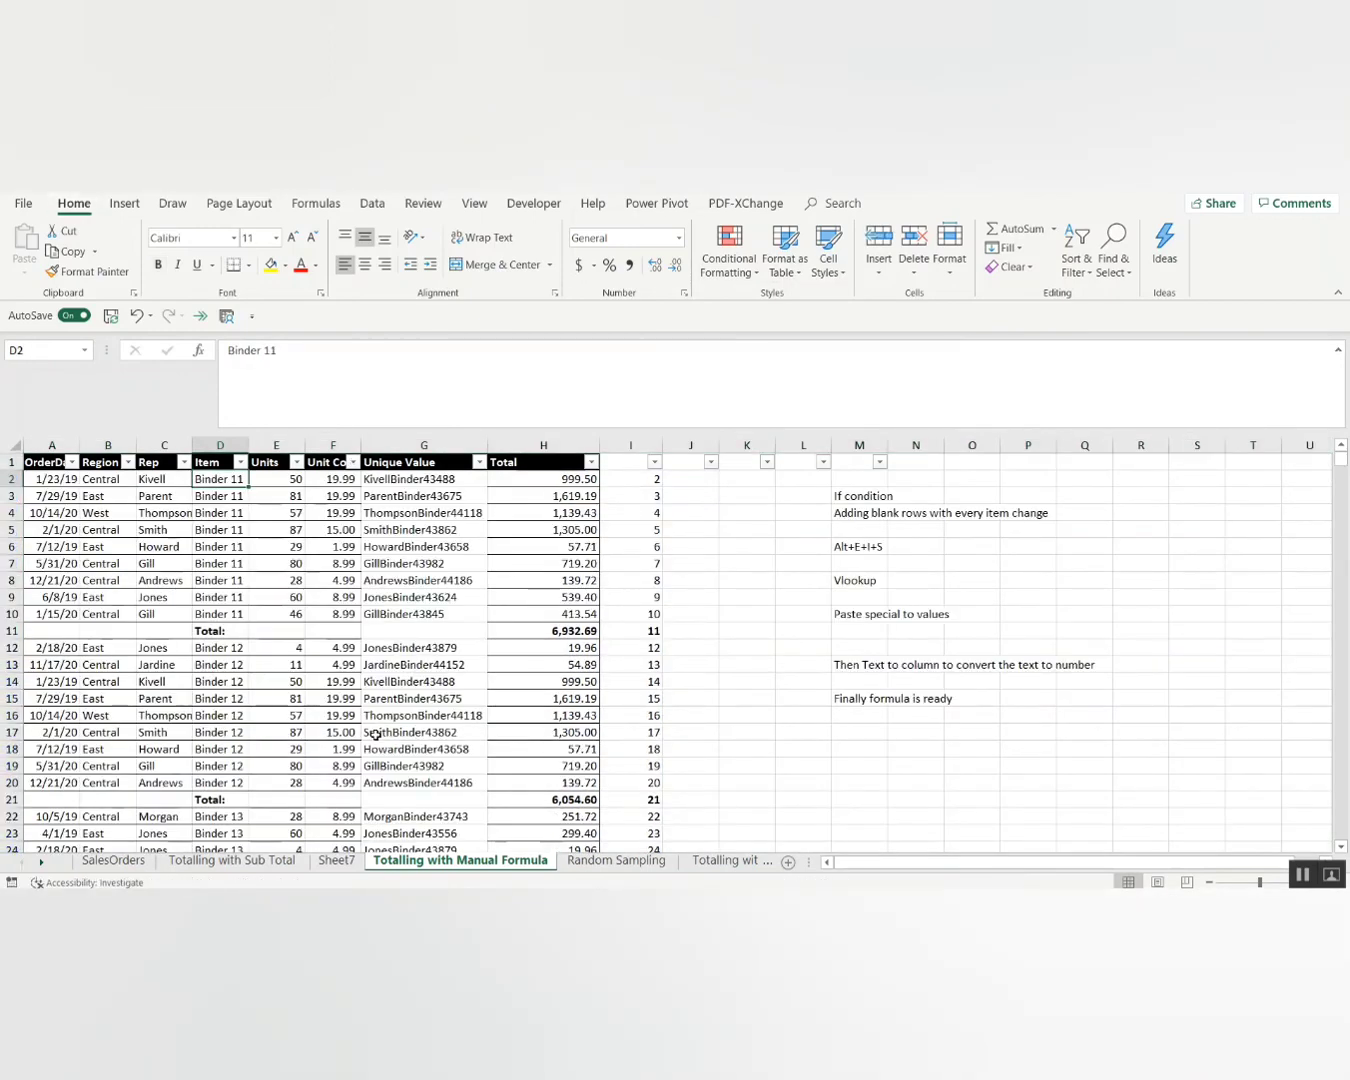
key(Down)
key(Down)
key(Down)
key(Down)
key(Down)
key(Down)
key(Down)
key(Down)
key(Down)
key(Down)
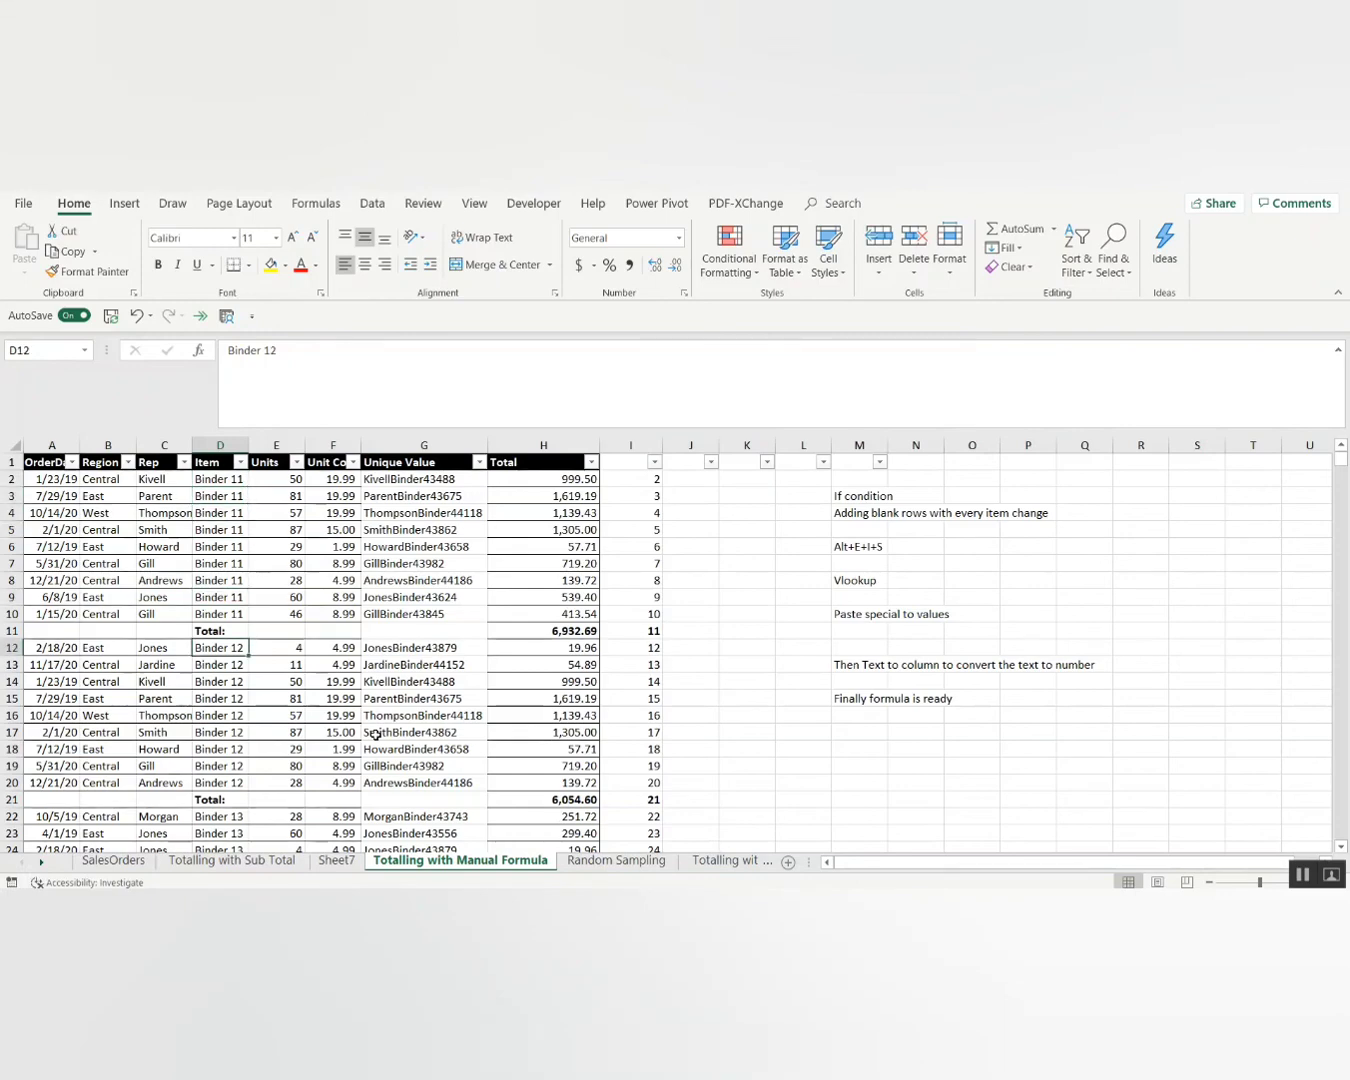
key(Page_Down)
key(Page_Down)
key(Page_Down)
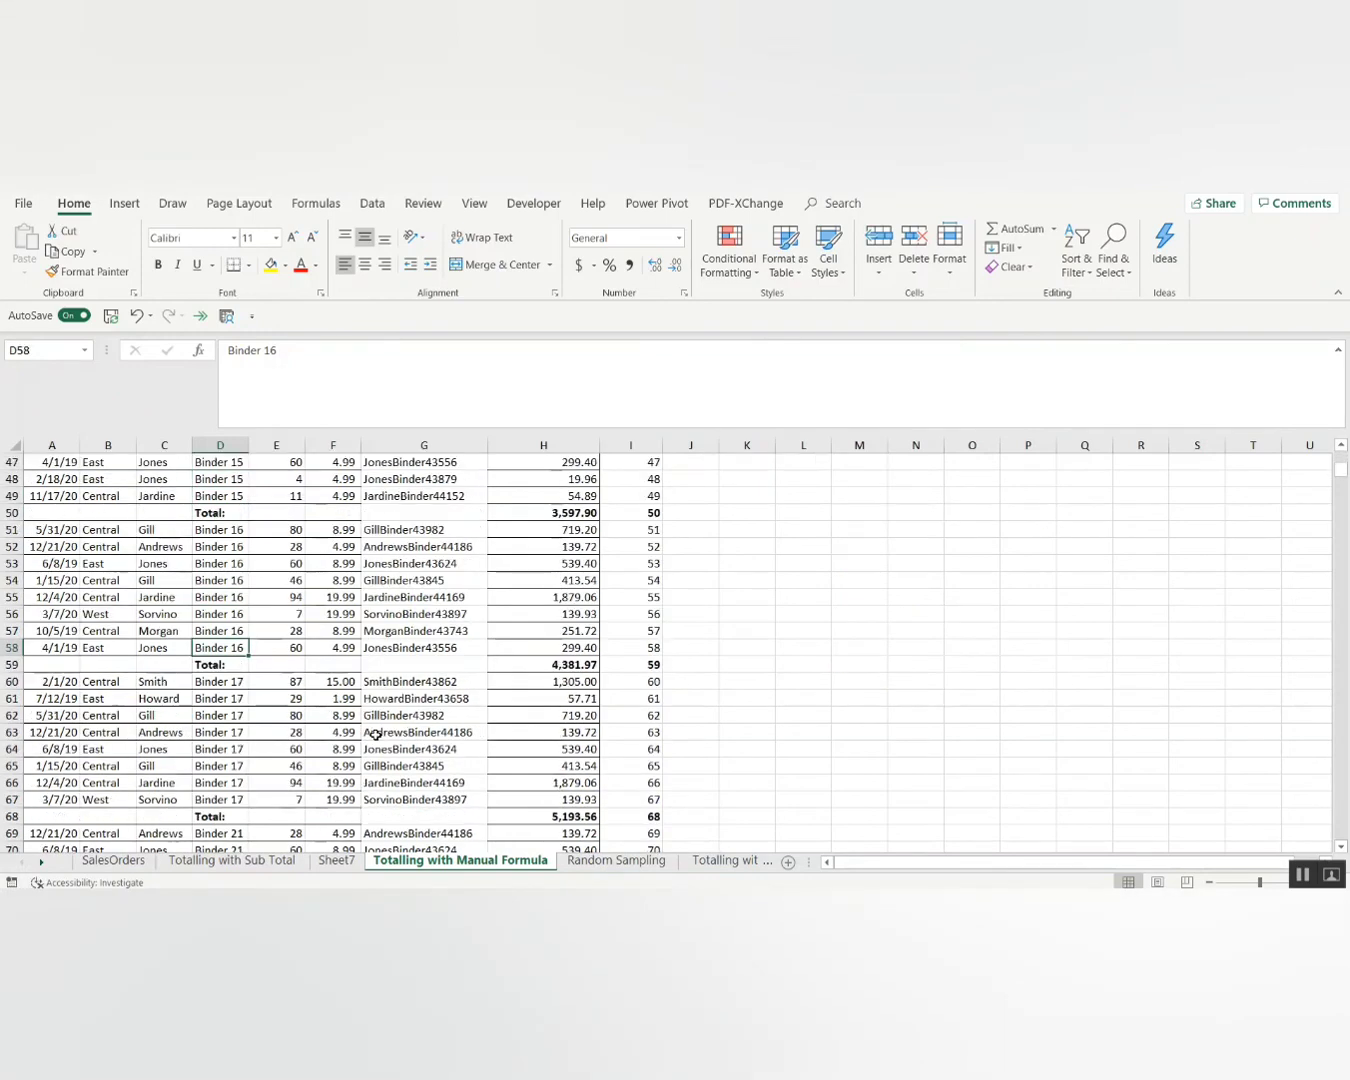
key(Page_Down)
key(Page_Down)
key(Page_Down)
key(Page_Down)
key(Page_Down)
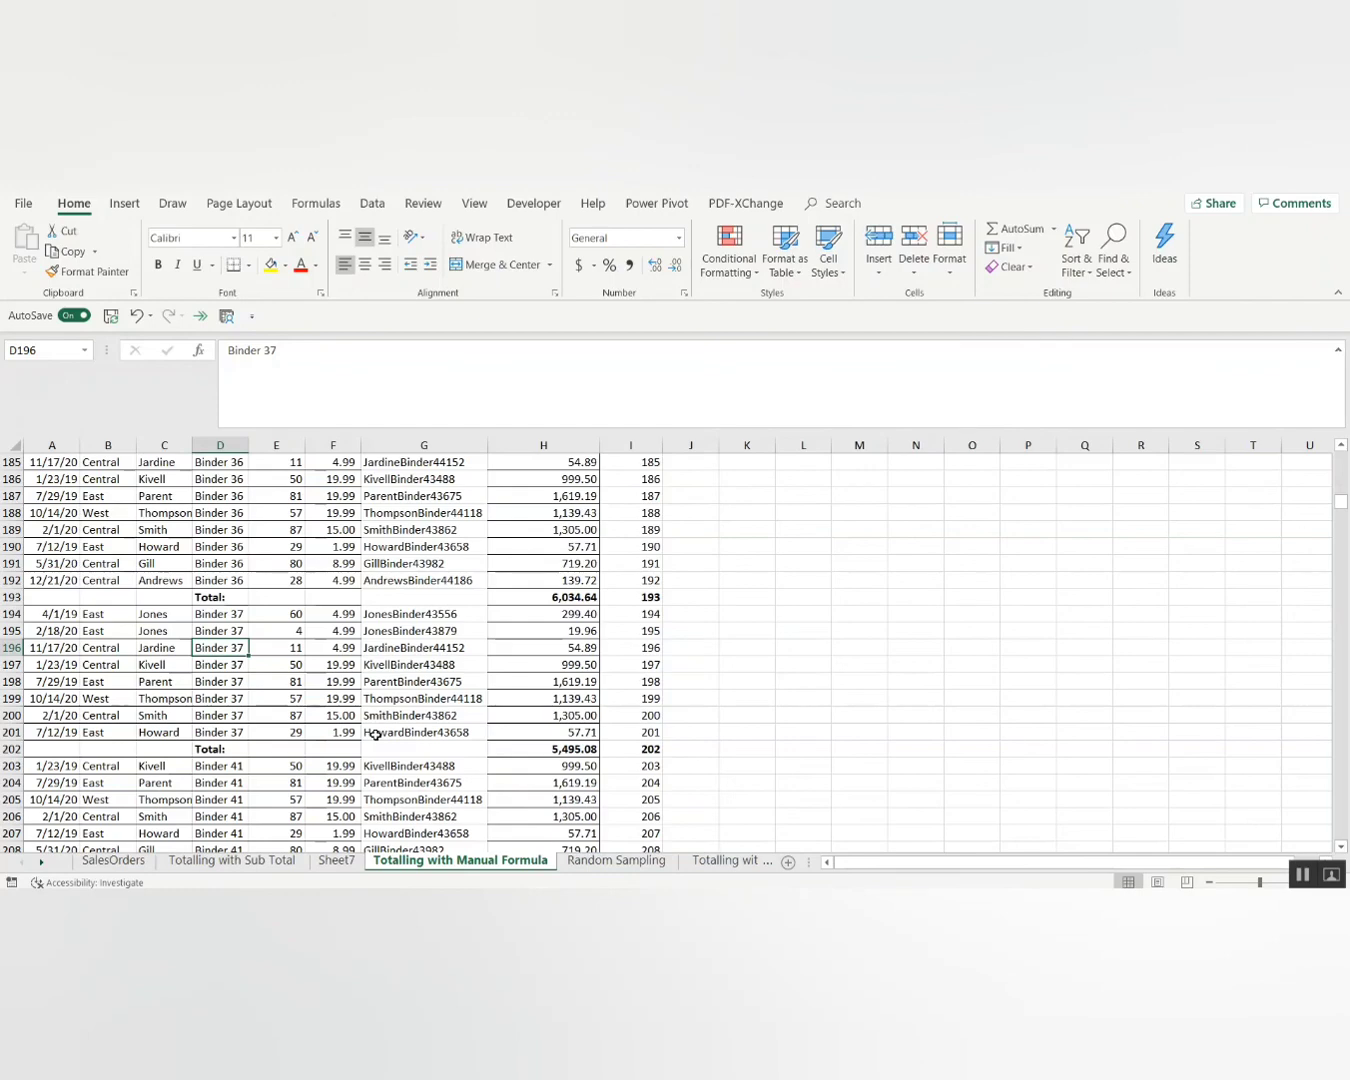
key(Page_Up)
key(Page_Up)
key(Page_Up)
key(Page_Up)
key(Page_Up)
key(Page_Up)
key(Page_Up)
key(Page_Up)
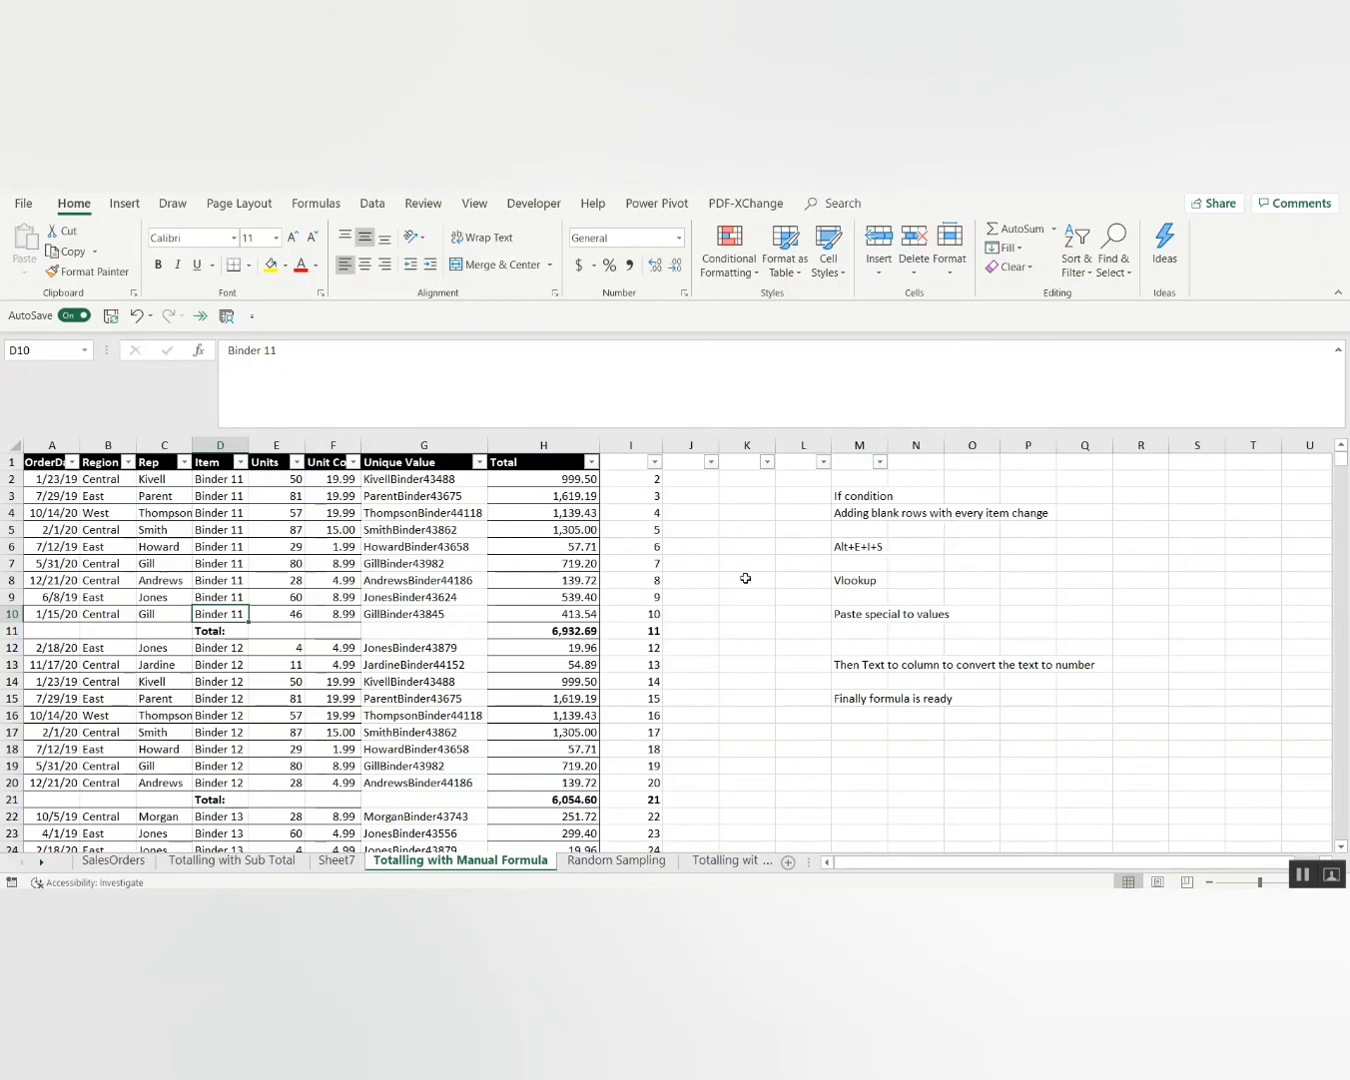
Delete the helper row numbers from column I.
click(645, 781)
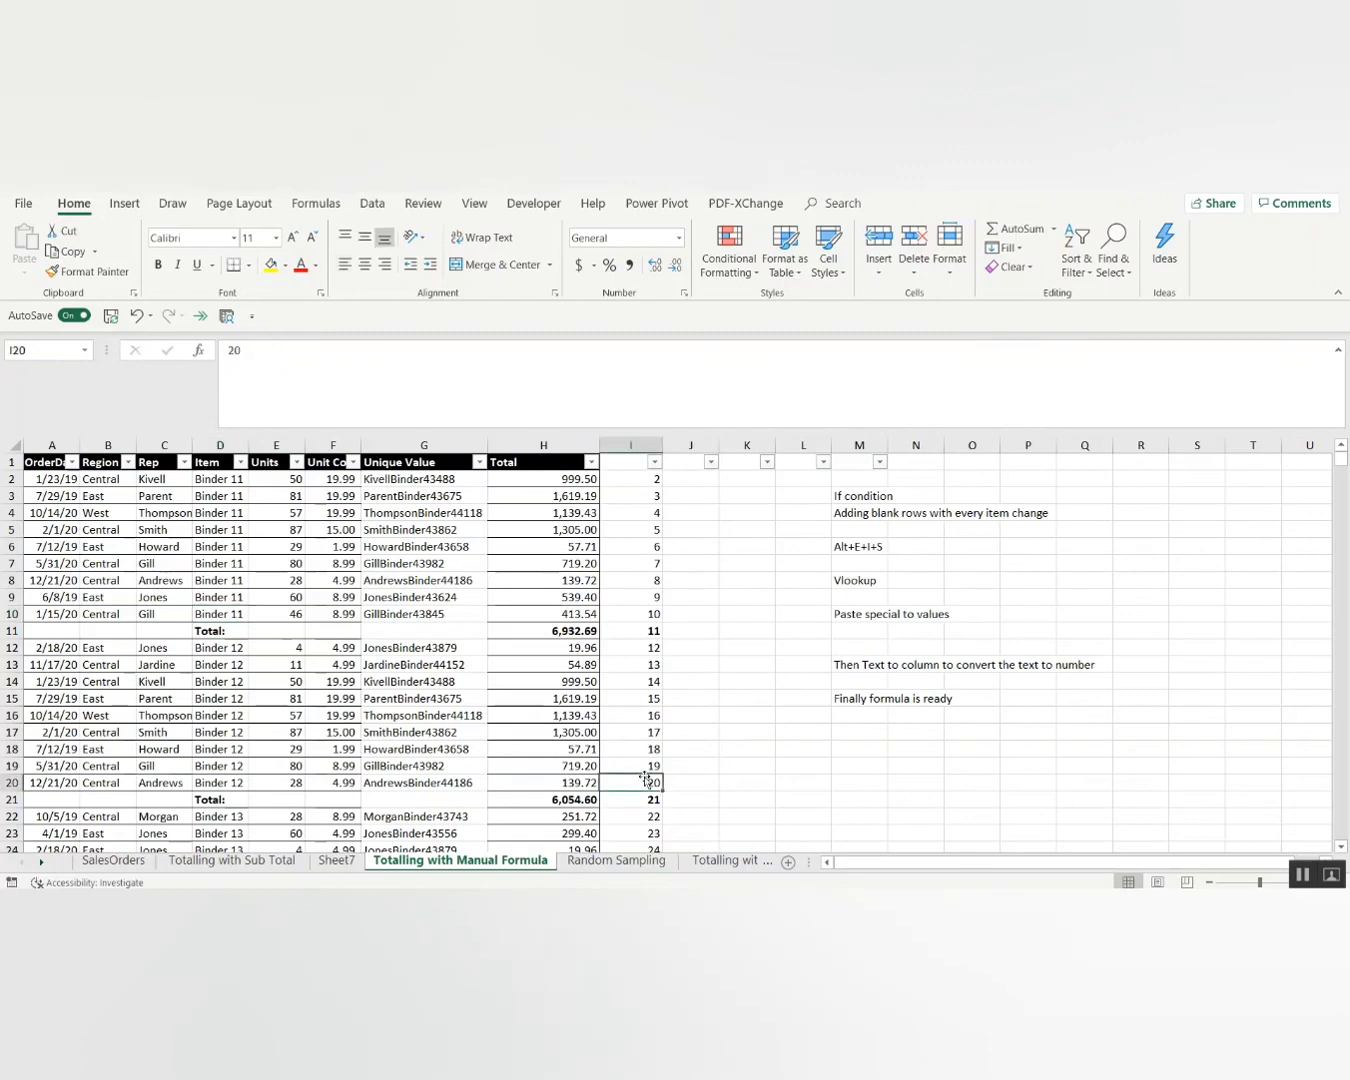
key(ctrl+space)
key(Delete)
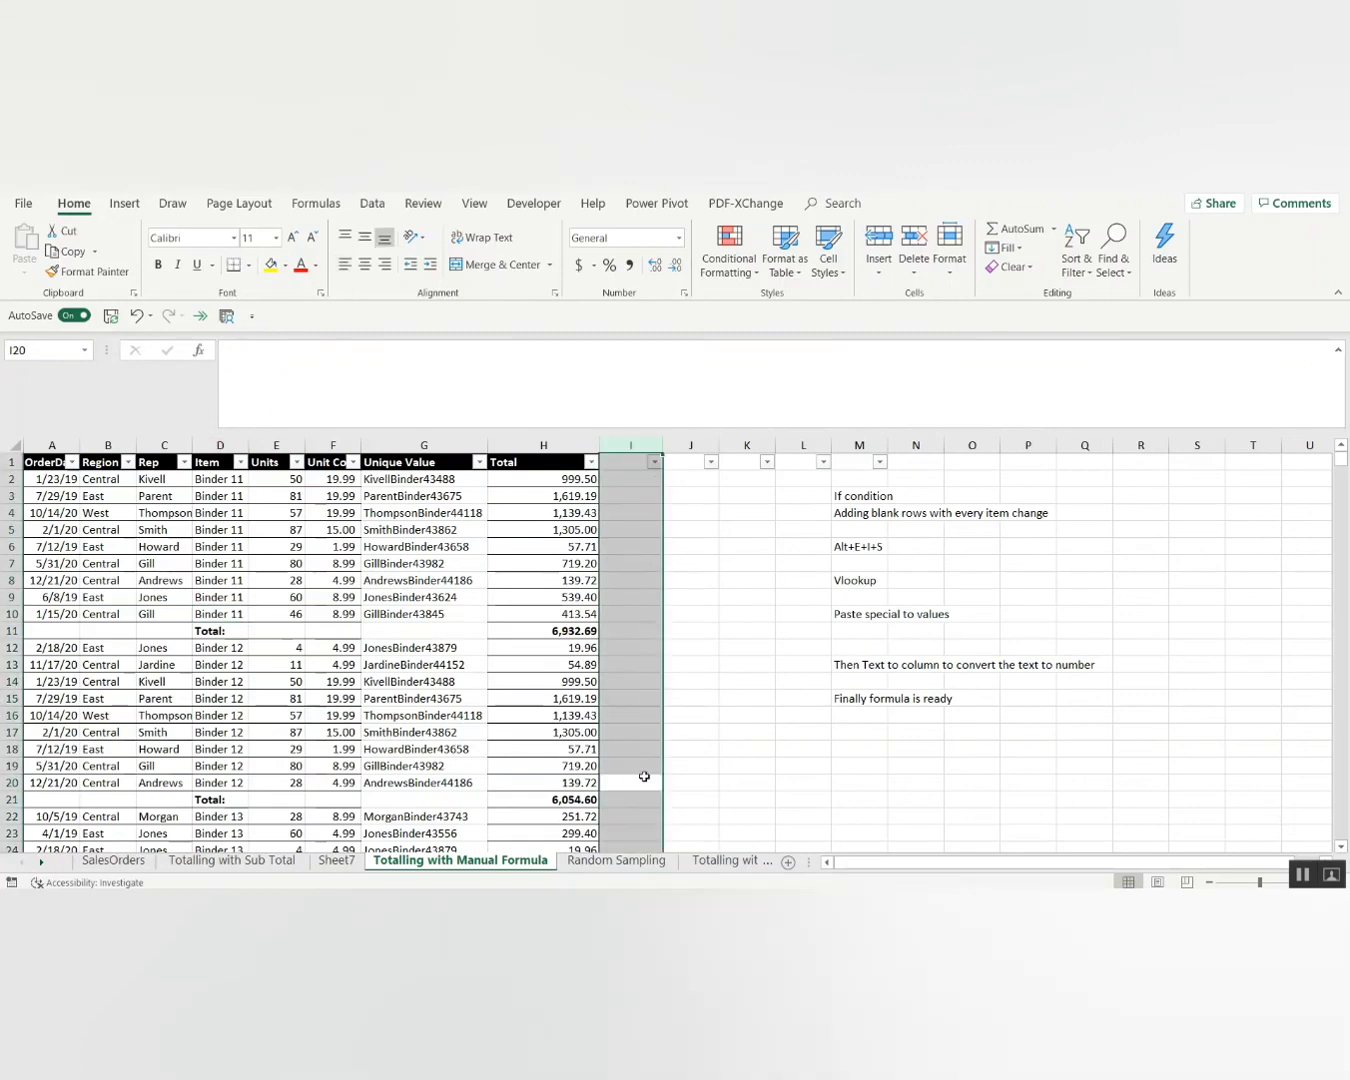
click(644, 776)
Review the step notes beside the table, then select the Total column H.
key(ctrl+Up)
key(Right)
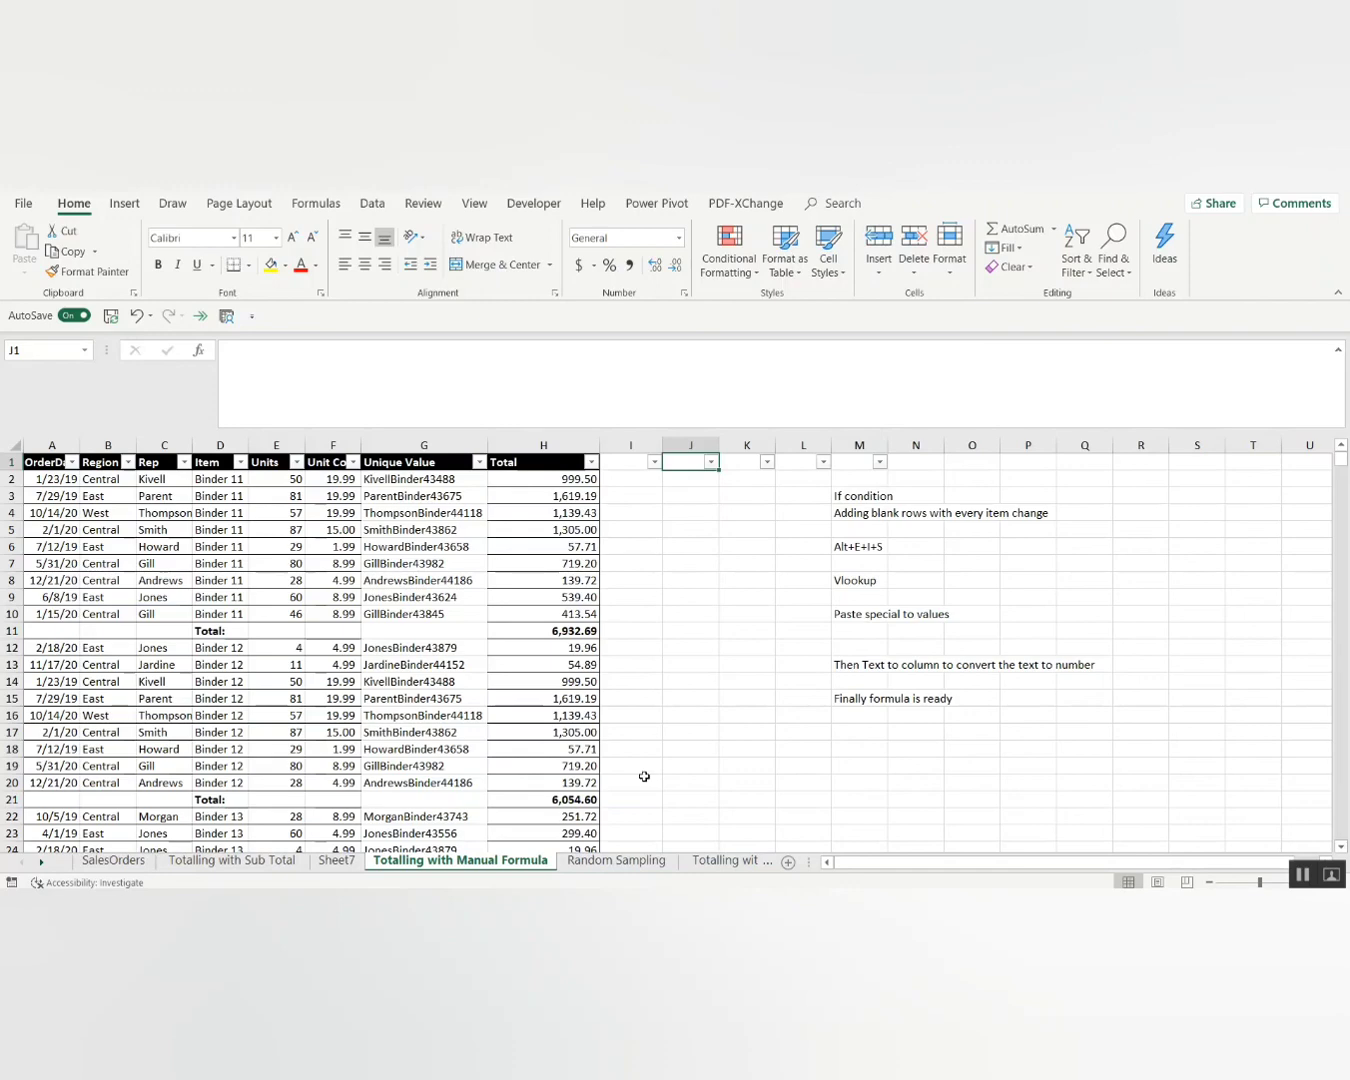
key(Right)
click(871, 733)
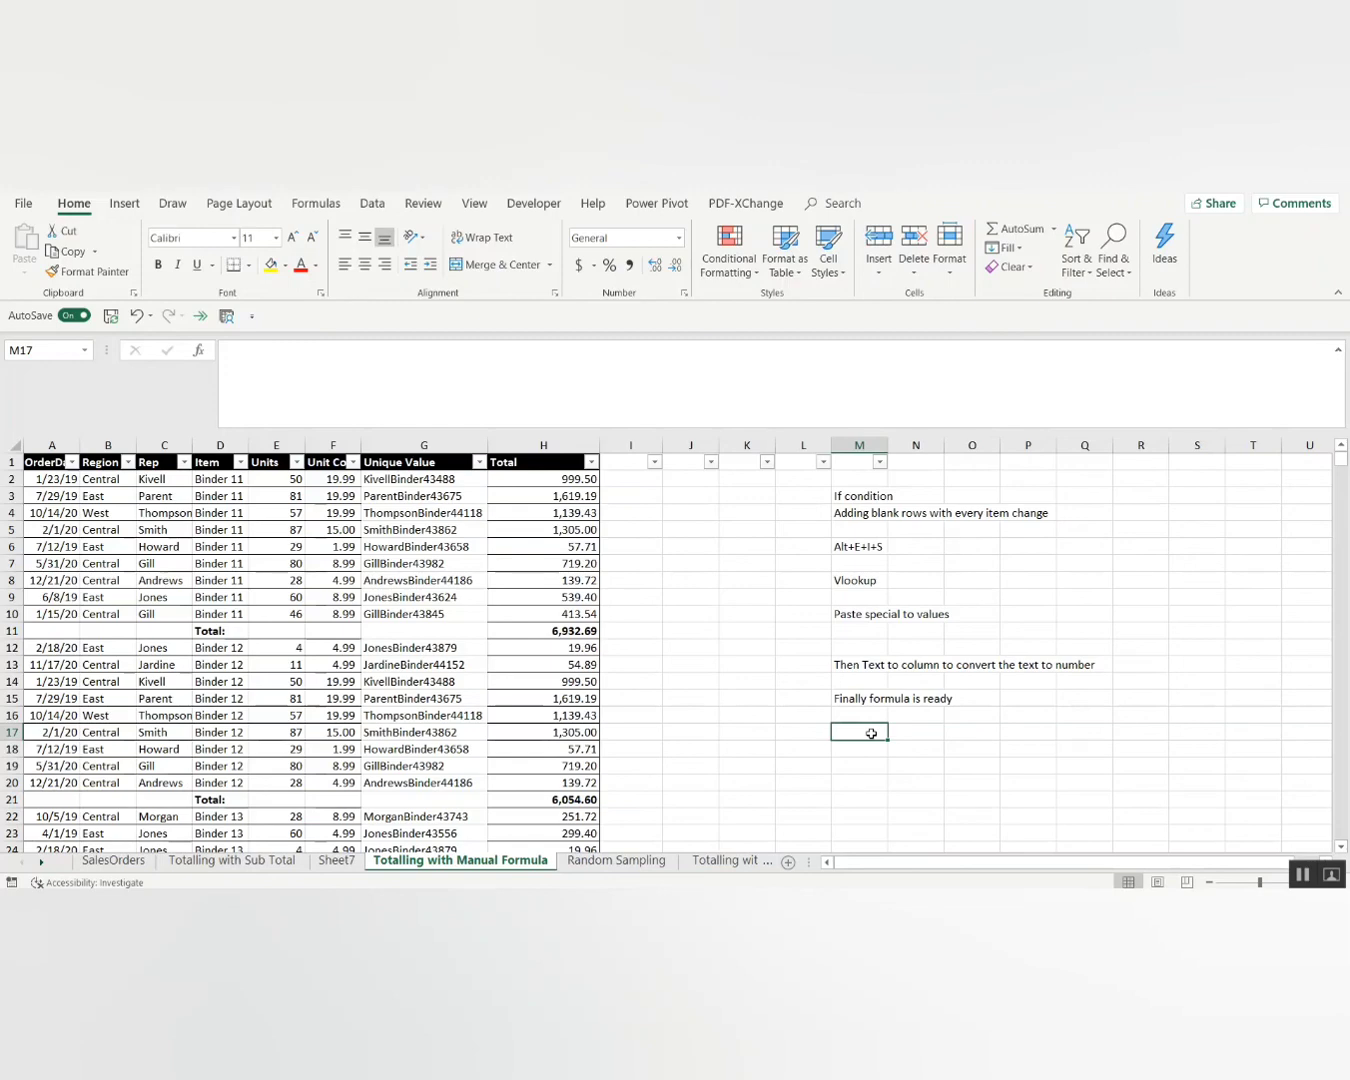
key(Left)
key(Left)
key(Left)
key(Left)
key(Left)
key(ctrl+space)
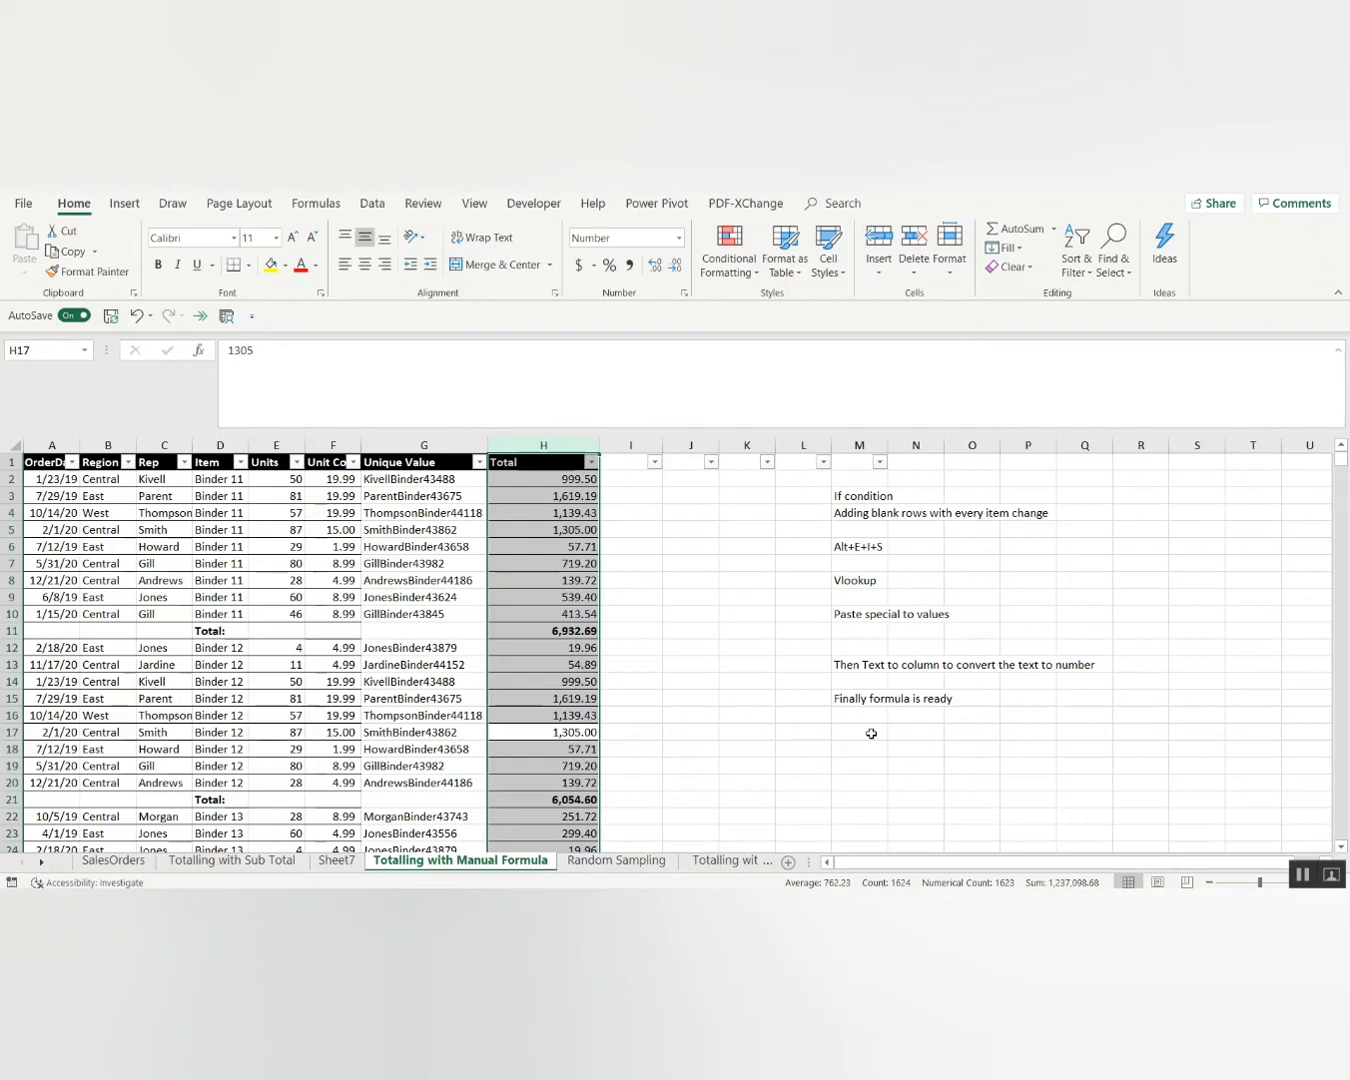
Select only the formula cells in column H with Go To Special and fill them yellow.
key(F5)
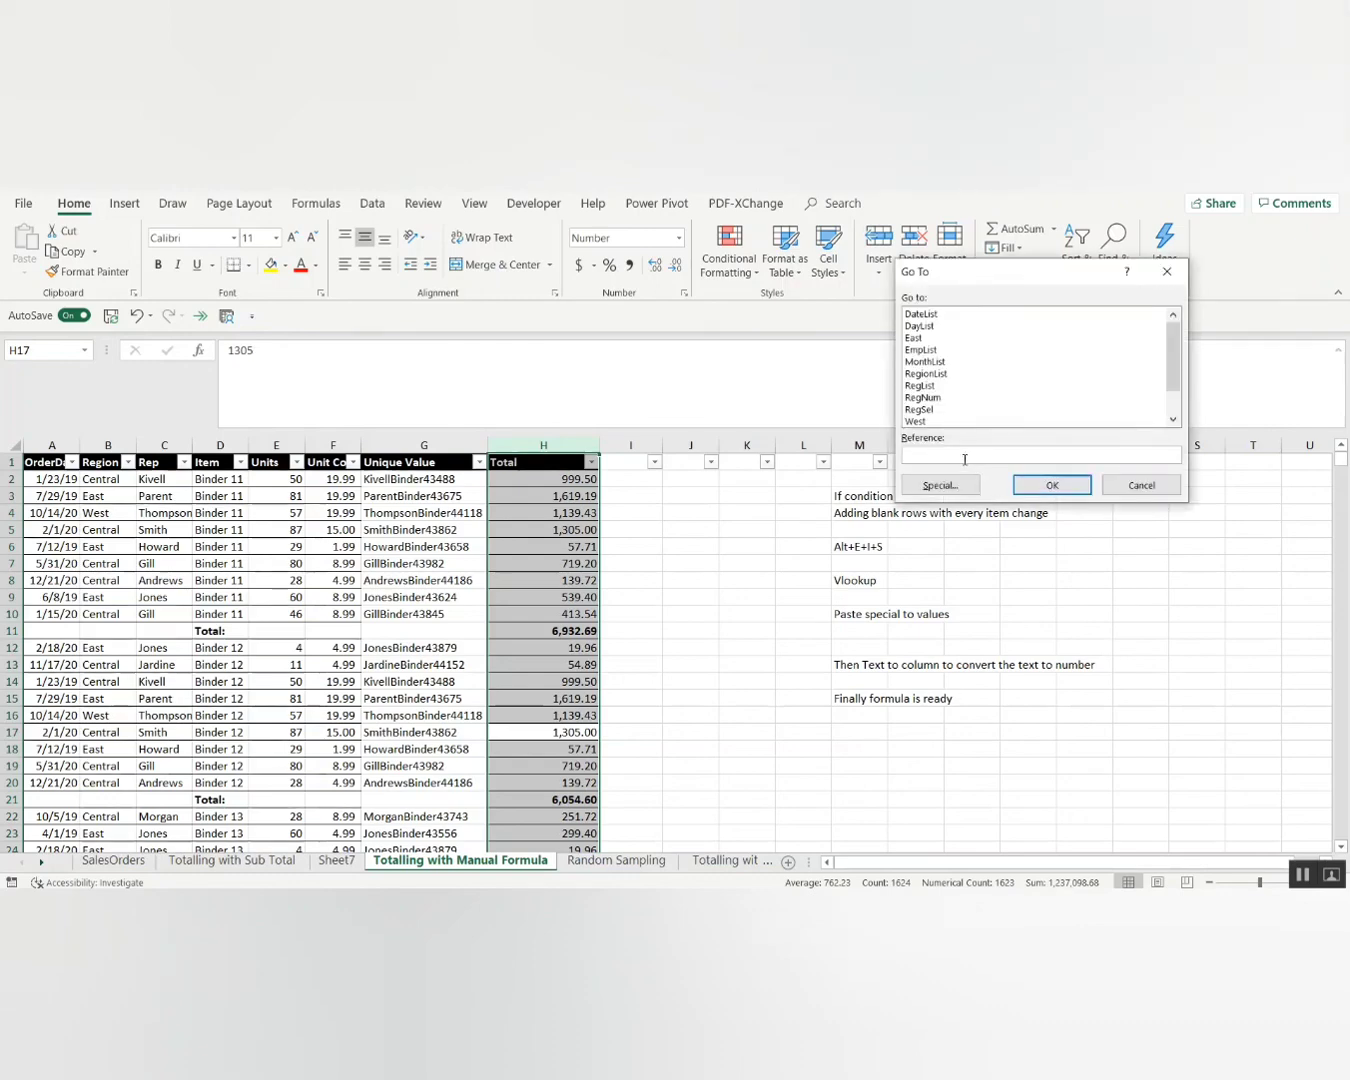
click(938, 488)
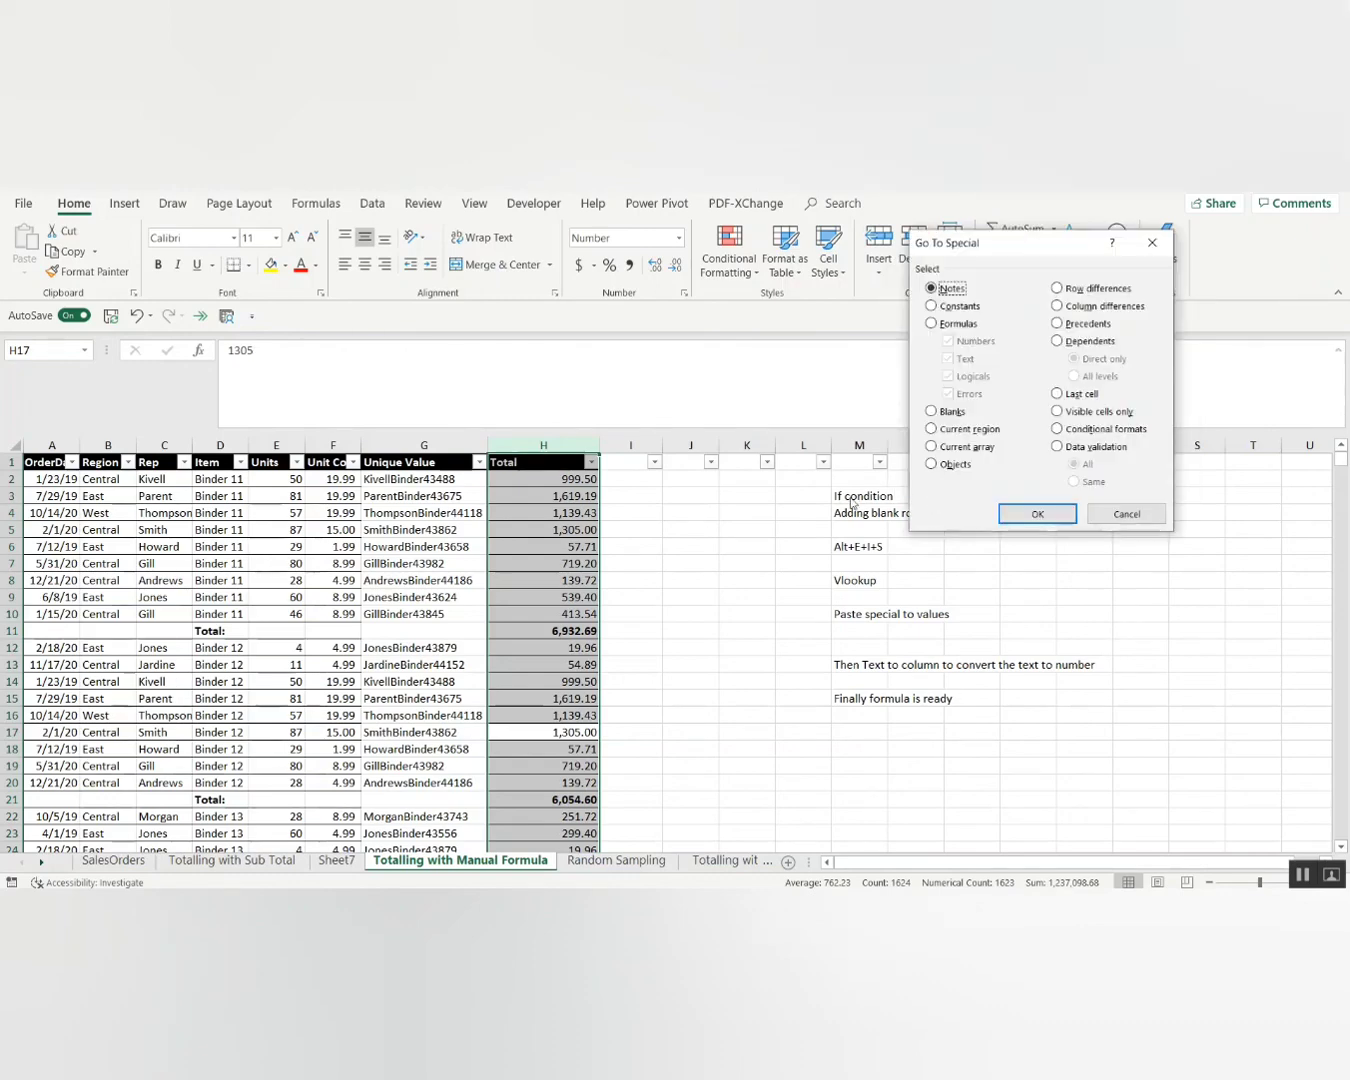
click(956, 326)
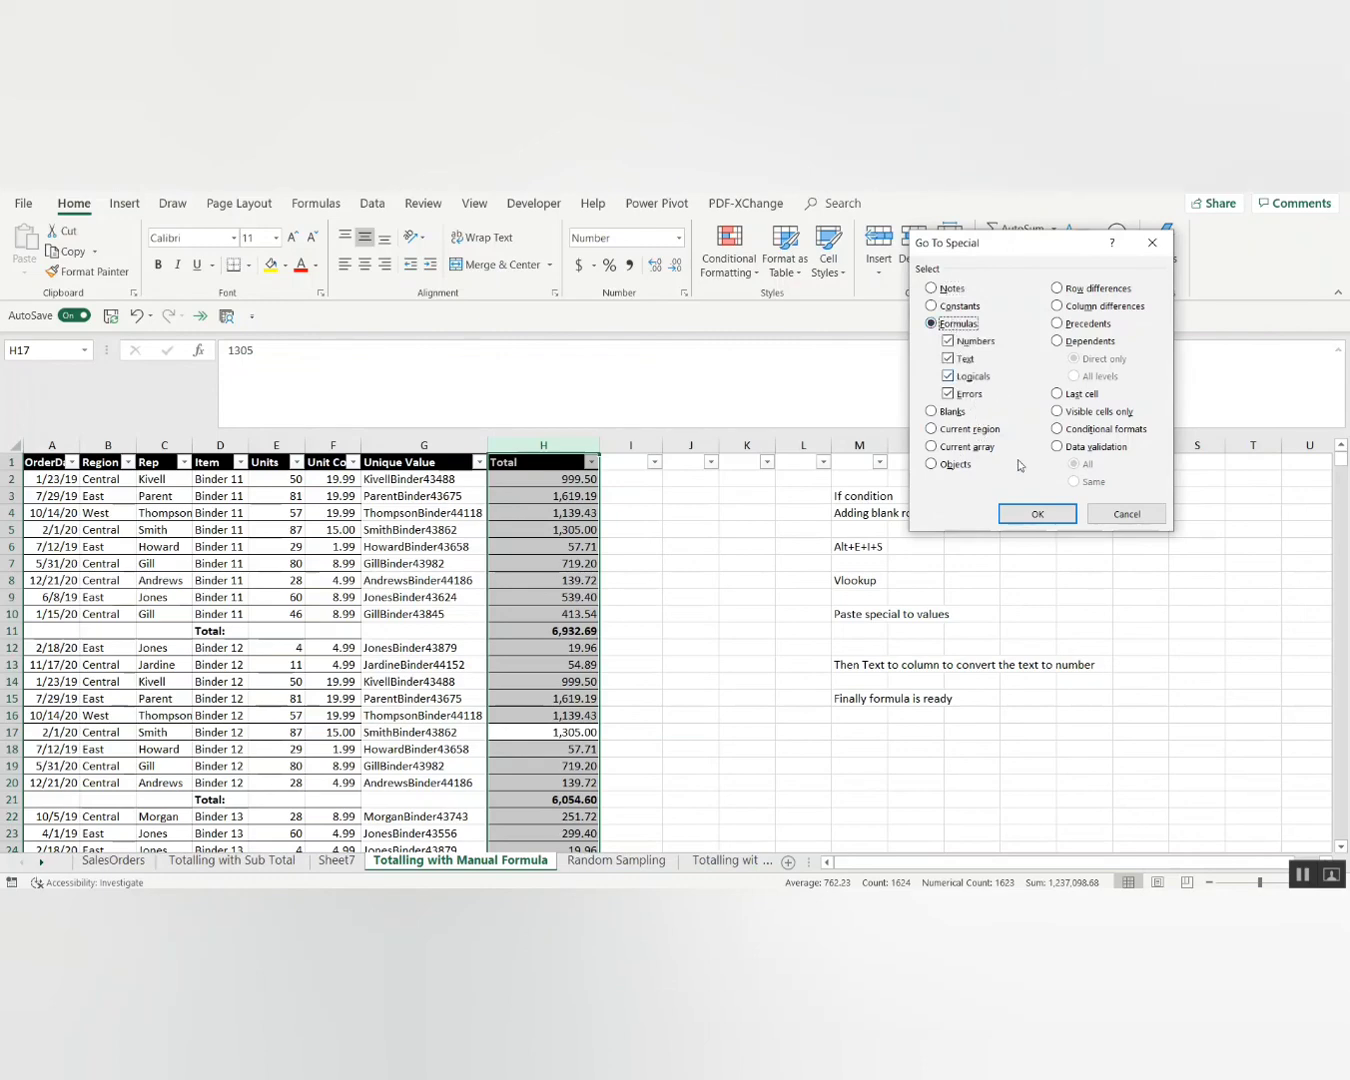
click(1037, 512)
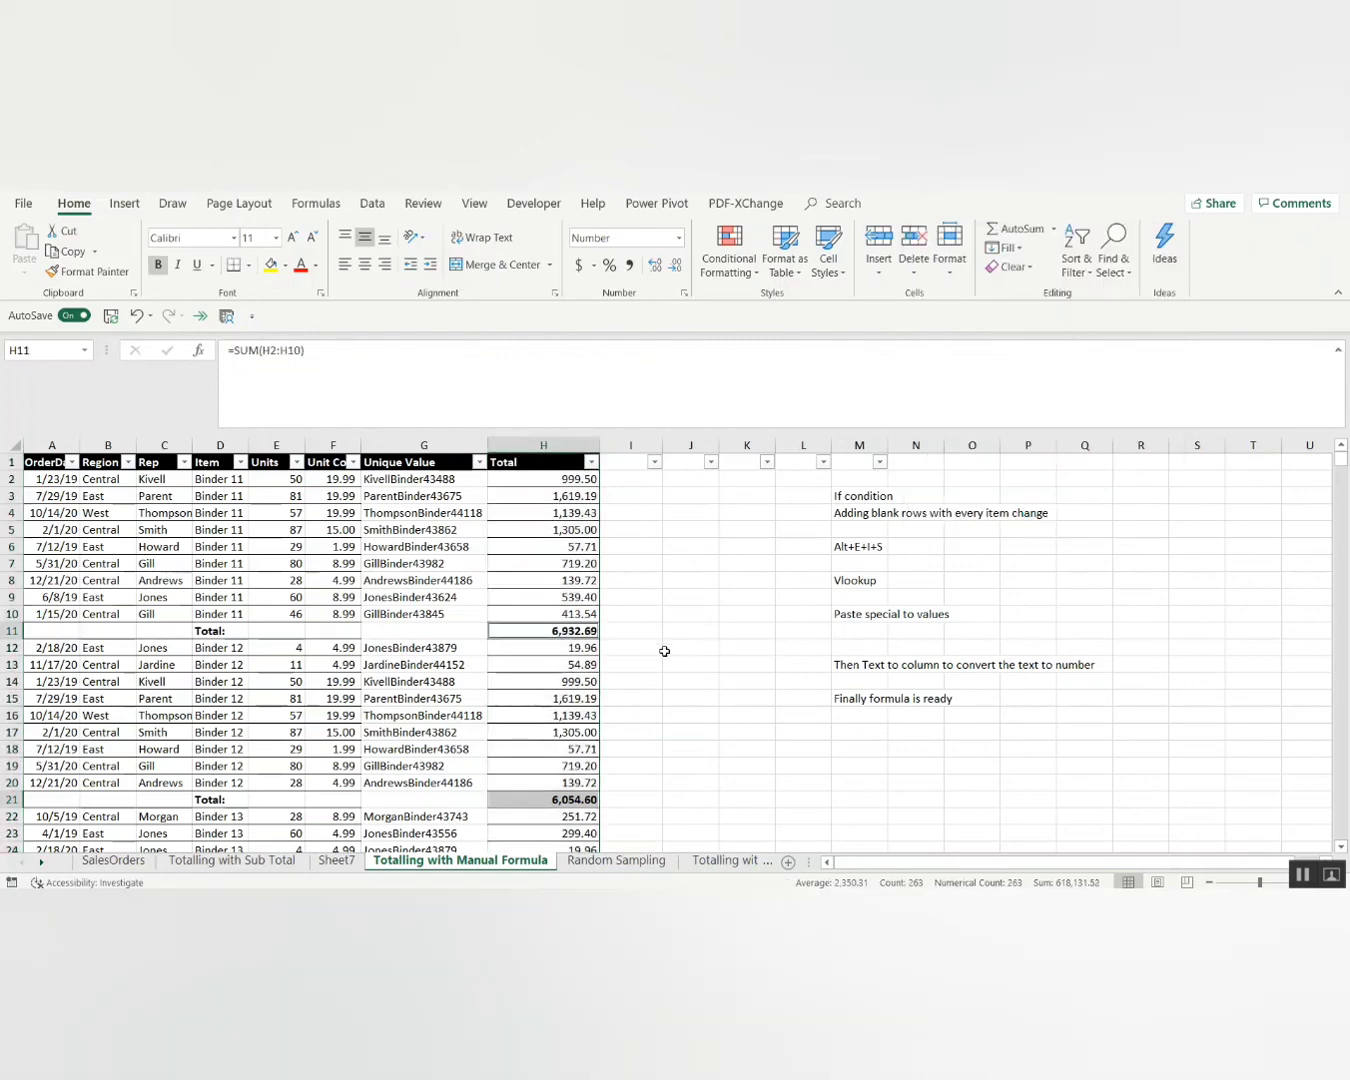
click(270, 264)
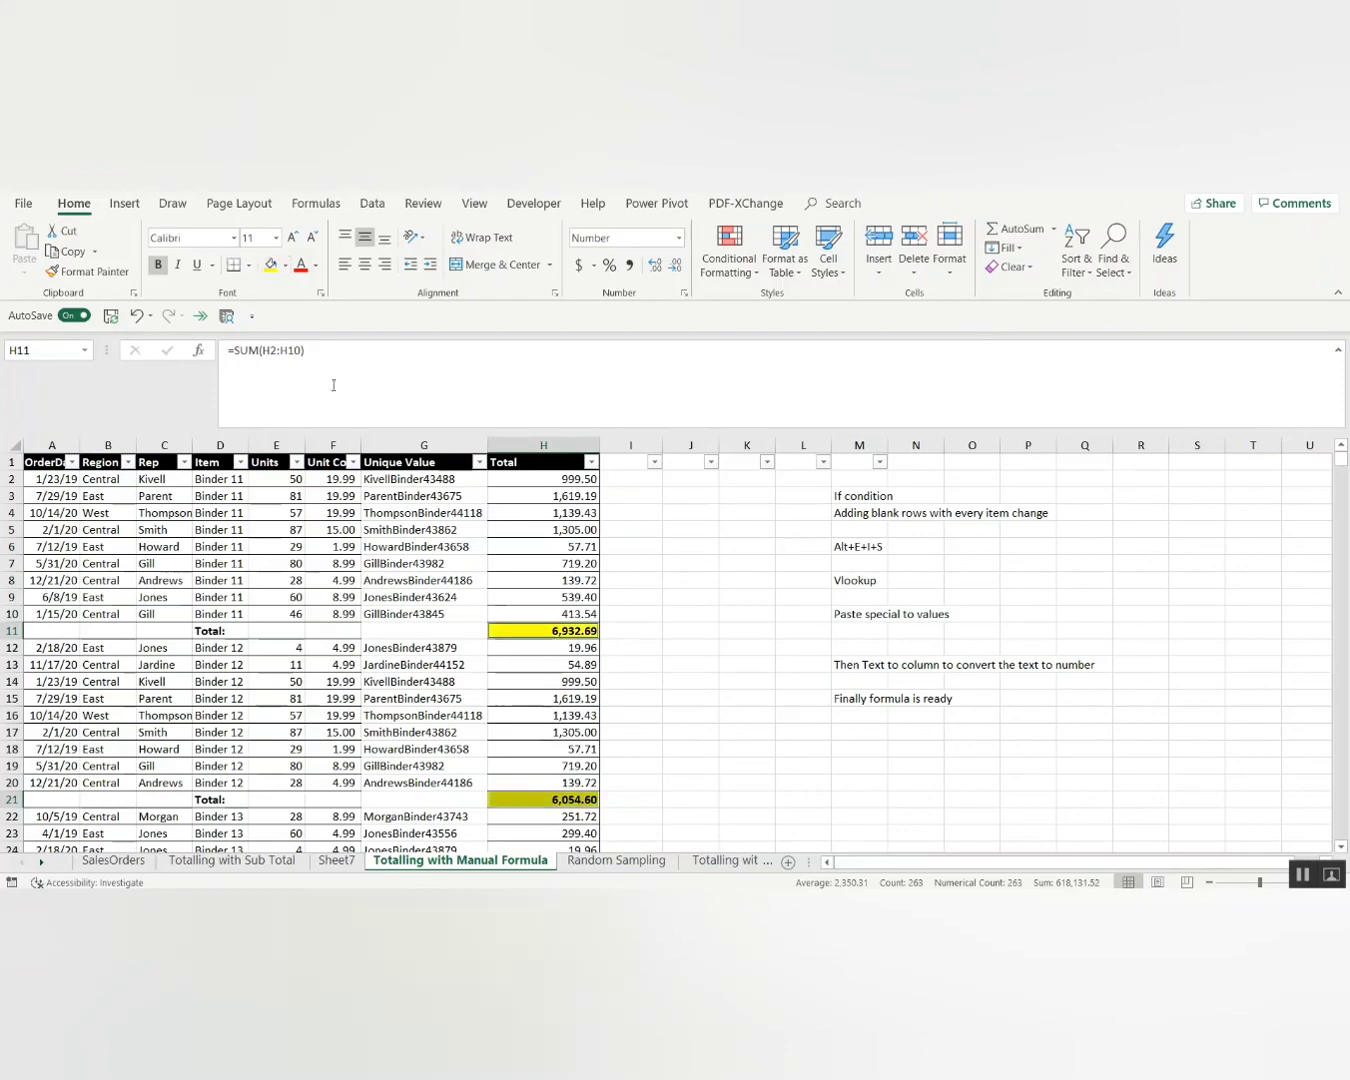
Page through the yellow subtotals and show formulas, revealing =SUM formulas like =SUM(H770:H772).
key(Page_Down)
key(Page_Down)
key(Page_Down)
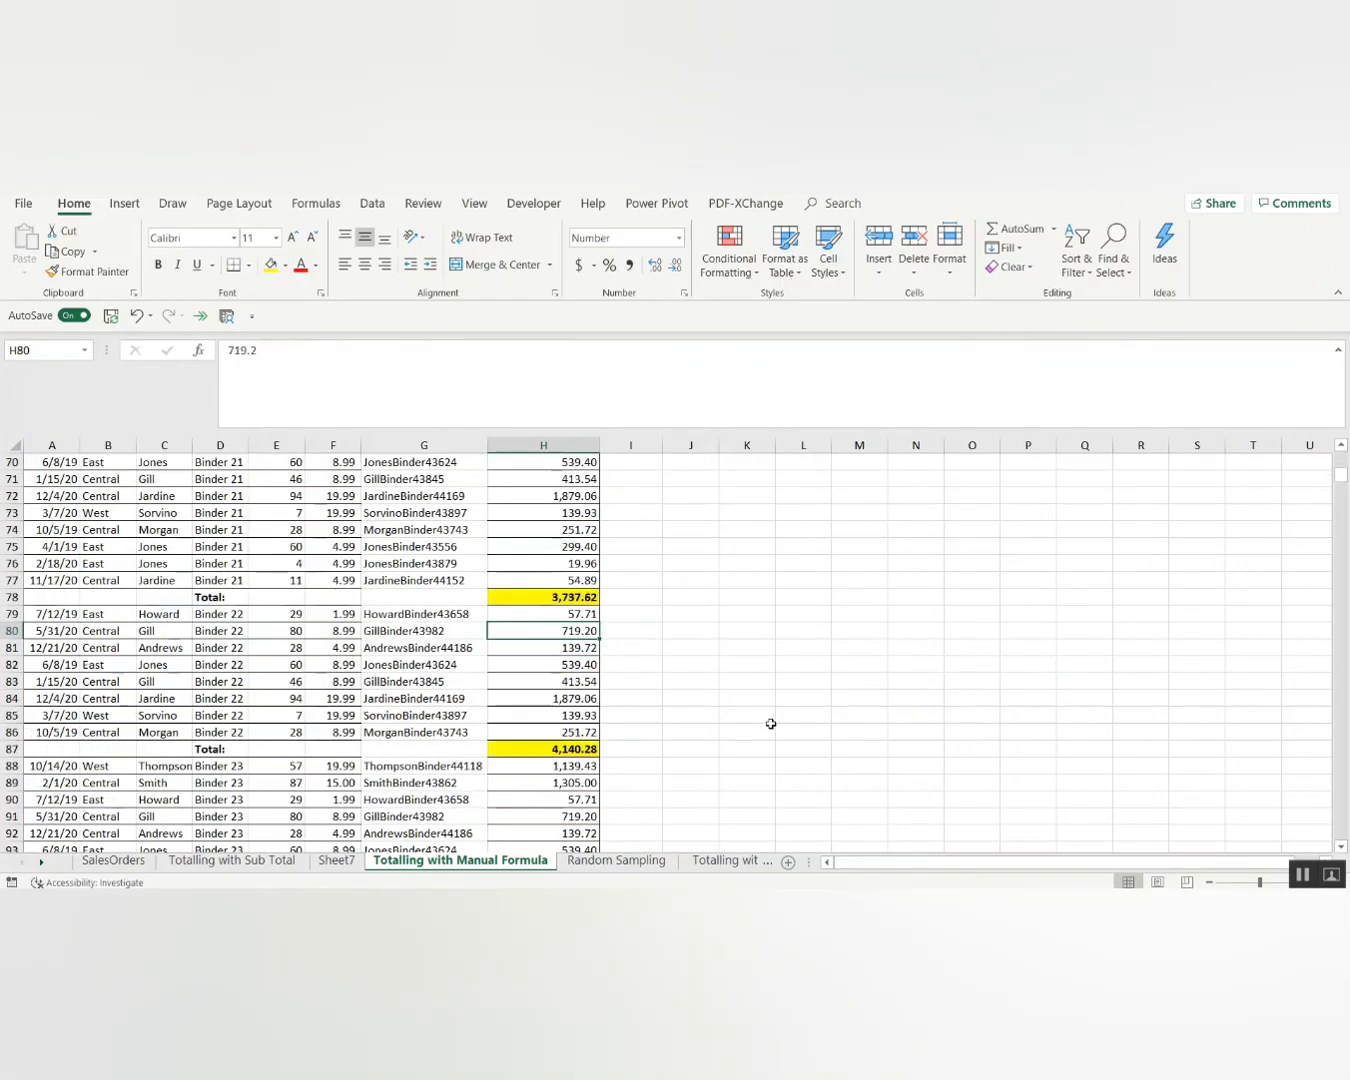
key(Page_Down)
key(Page_Down)
key(Page_Down)
key(Page_Down)
key(Page_Down)
key(Page_Down)
key(Page_Down)
key(Page_Down)
key(Page_Down)
key(Page_Down)
key(Page_Down)
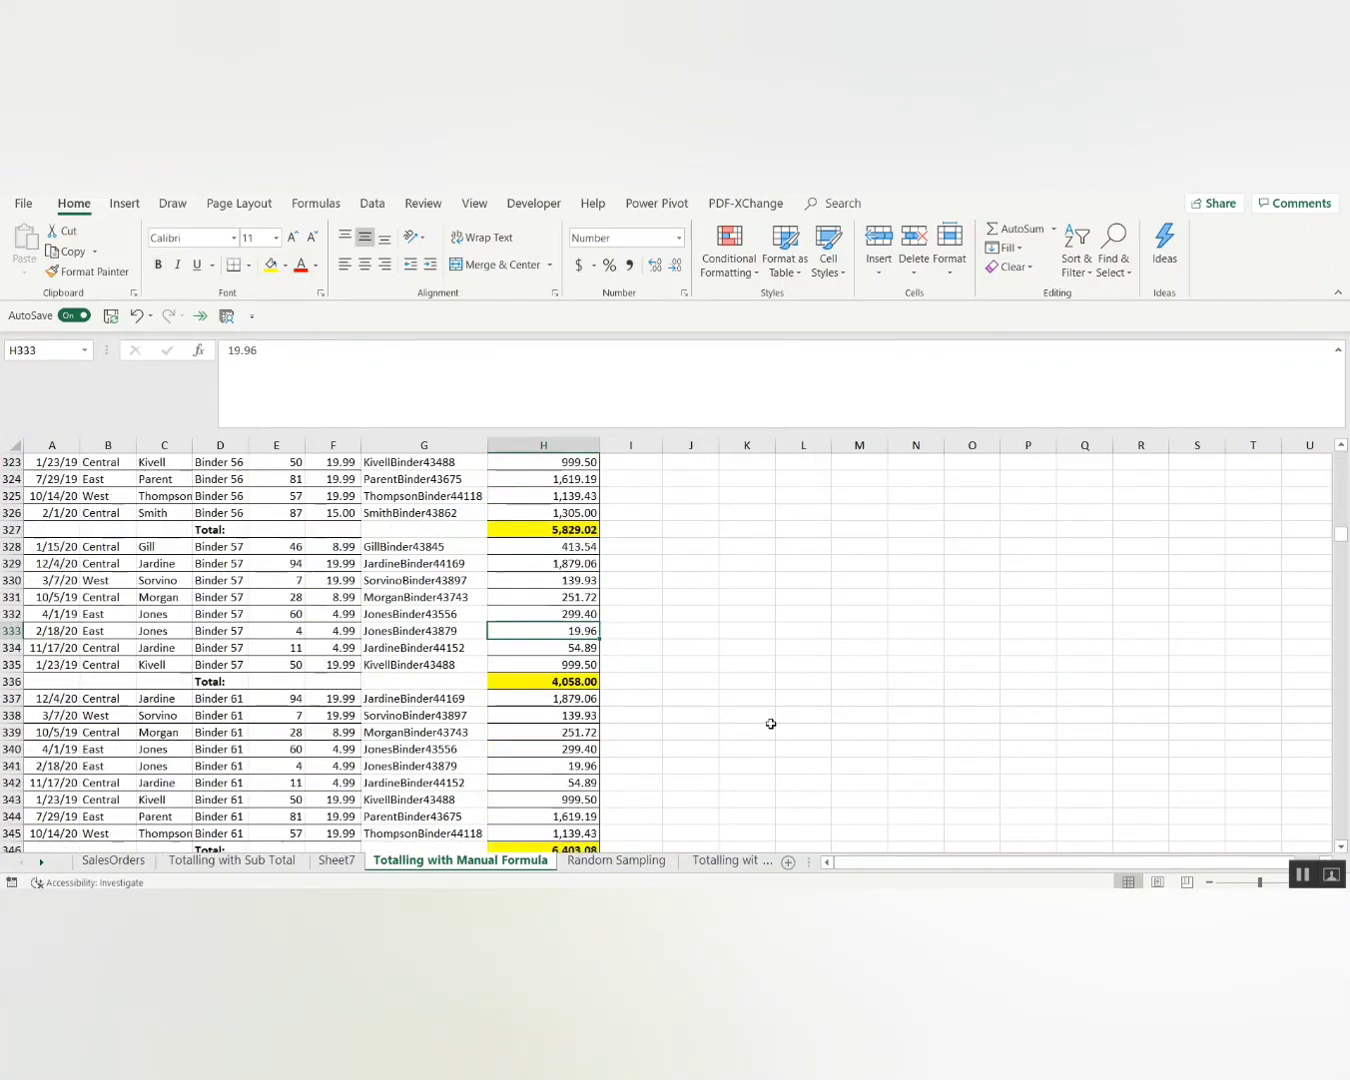
key(Page_Down)
key(Page_Down)
key(Page_Down)
key(Page_Down)
key(Page_Down)
key(Page_Down)
key(Page_Down)
key(Page_Down)
key(Page_Down)
key(Page_Down)
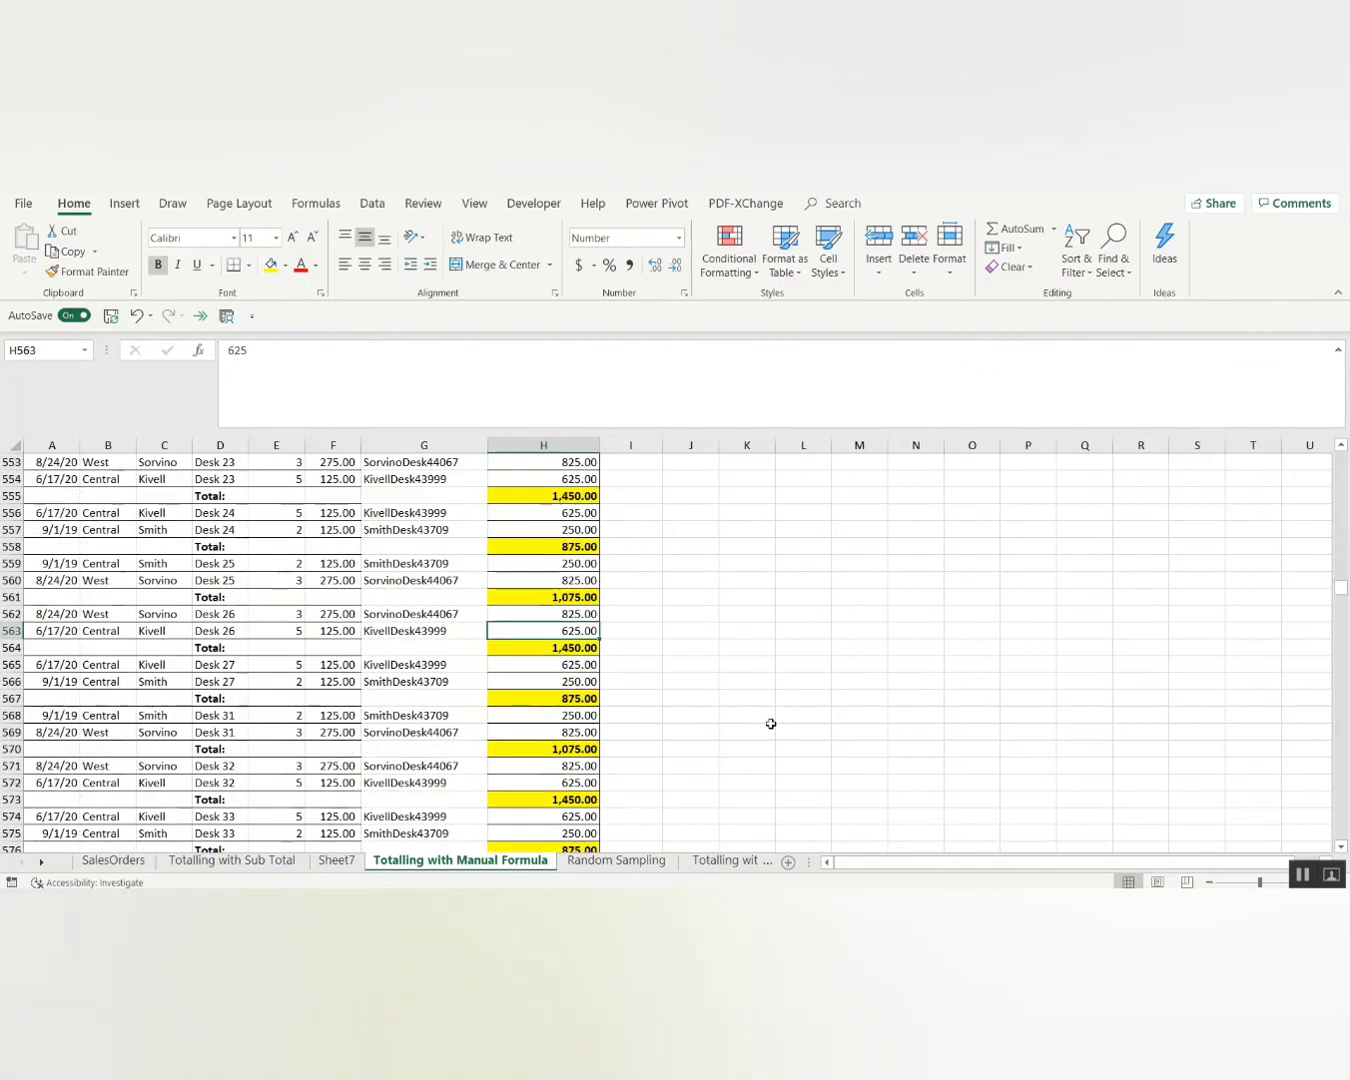
key(Page_Down)
key(Page_Down)
key(Page_Down)
key(Page_Down)
key(Page_Down)
key(Page_Down)
key(Page_Down)
key(Page_Down)
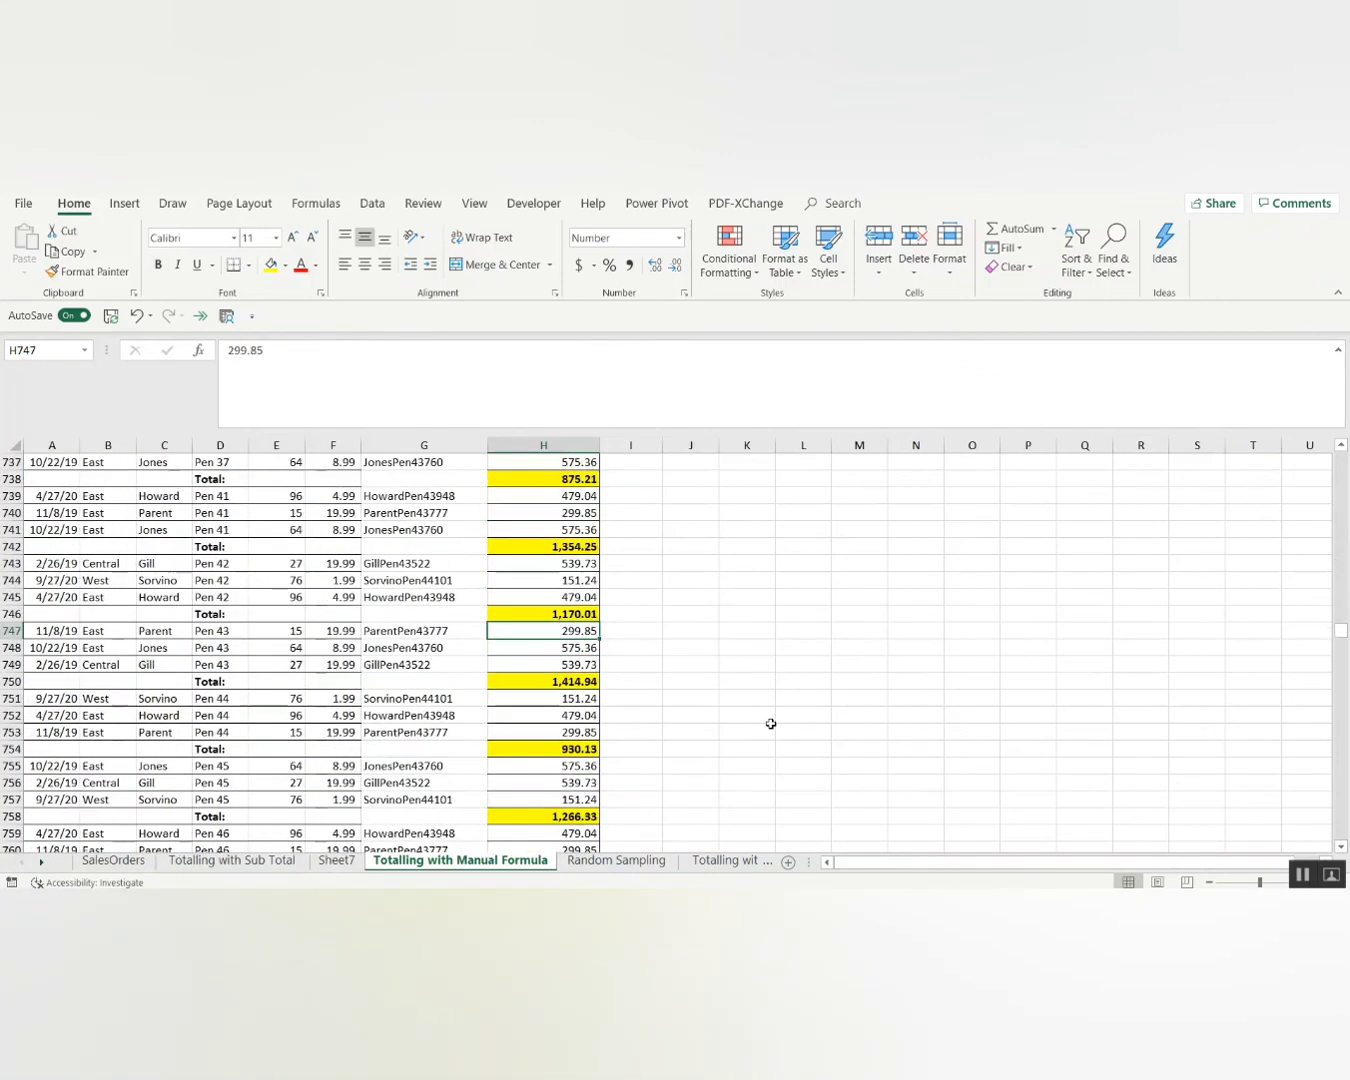
key(Page_Down)
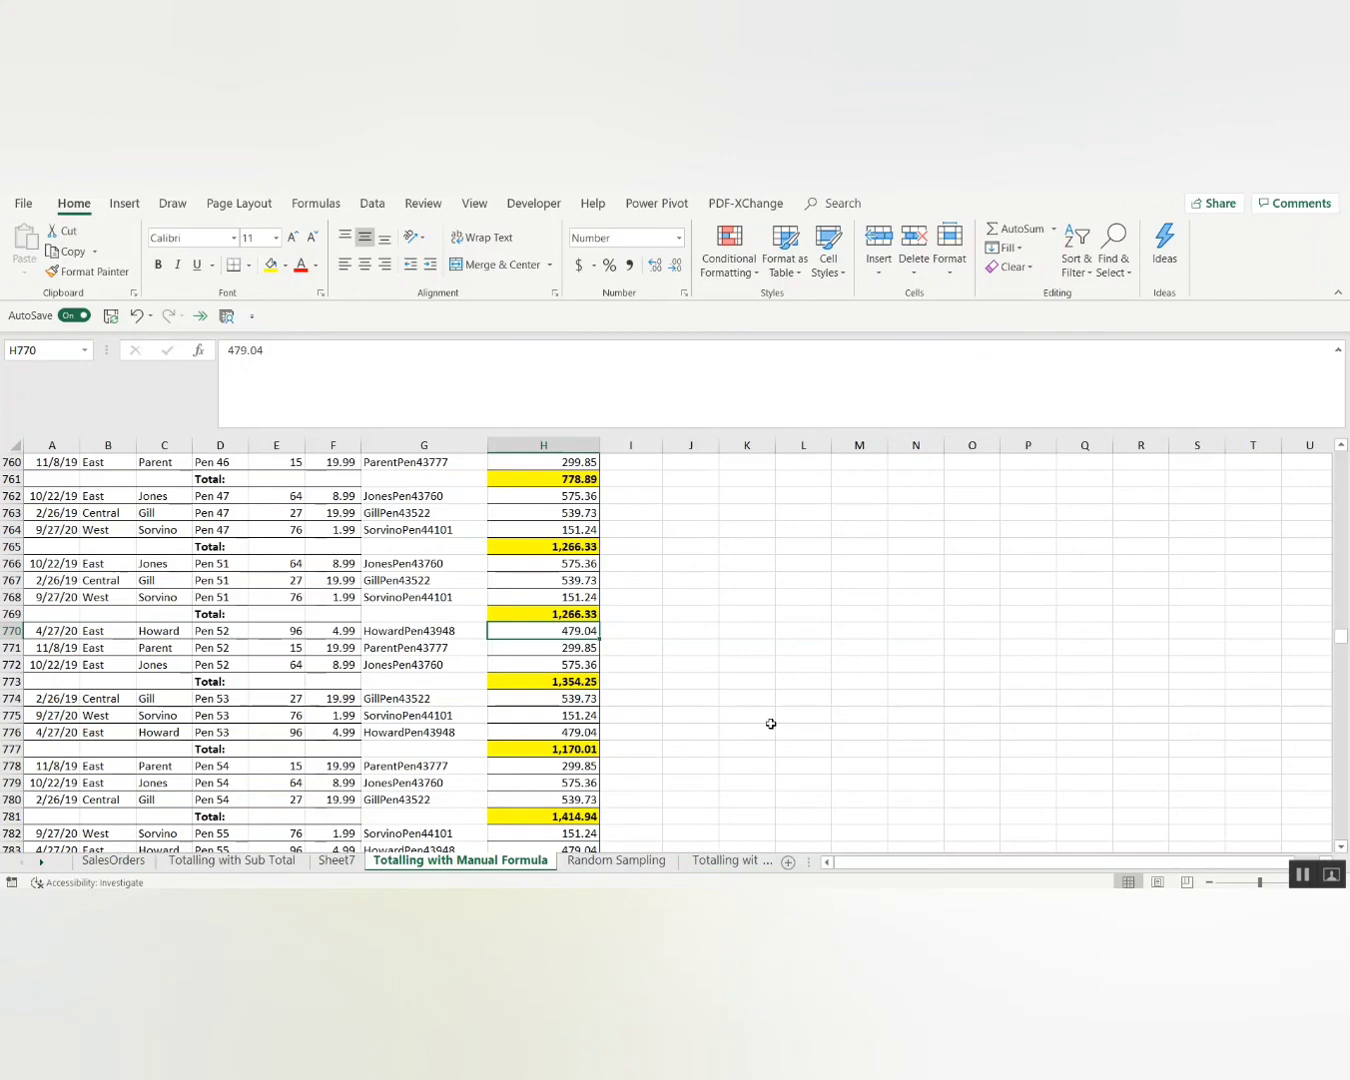
key(ctrl+grave)
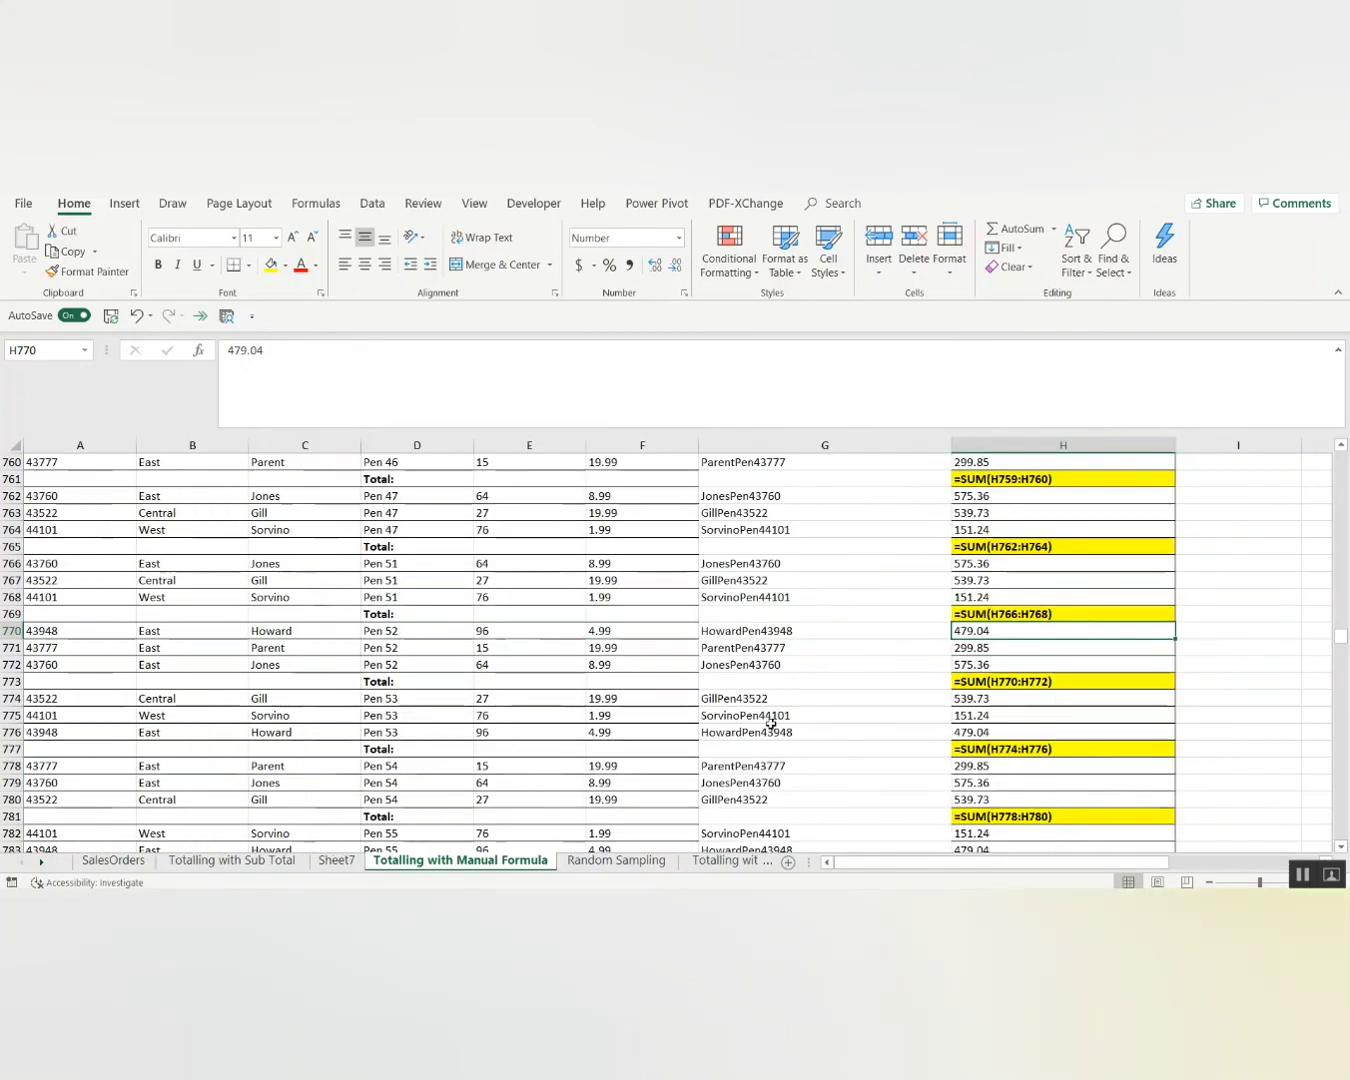
Return to the top and hide formulas so subtotals 6,932.69 and 6,054.60 show again.
key(alt)
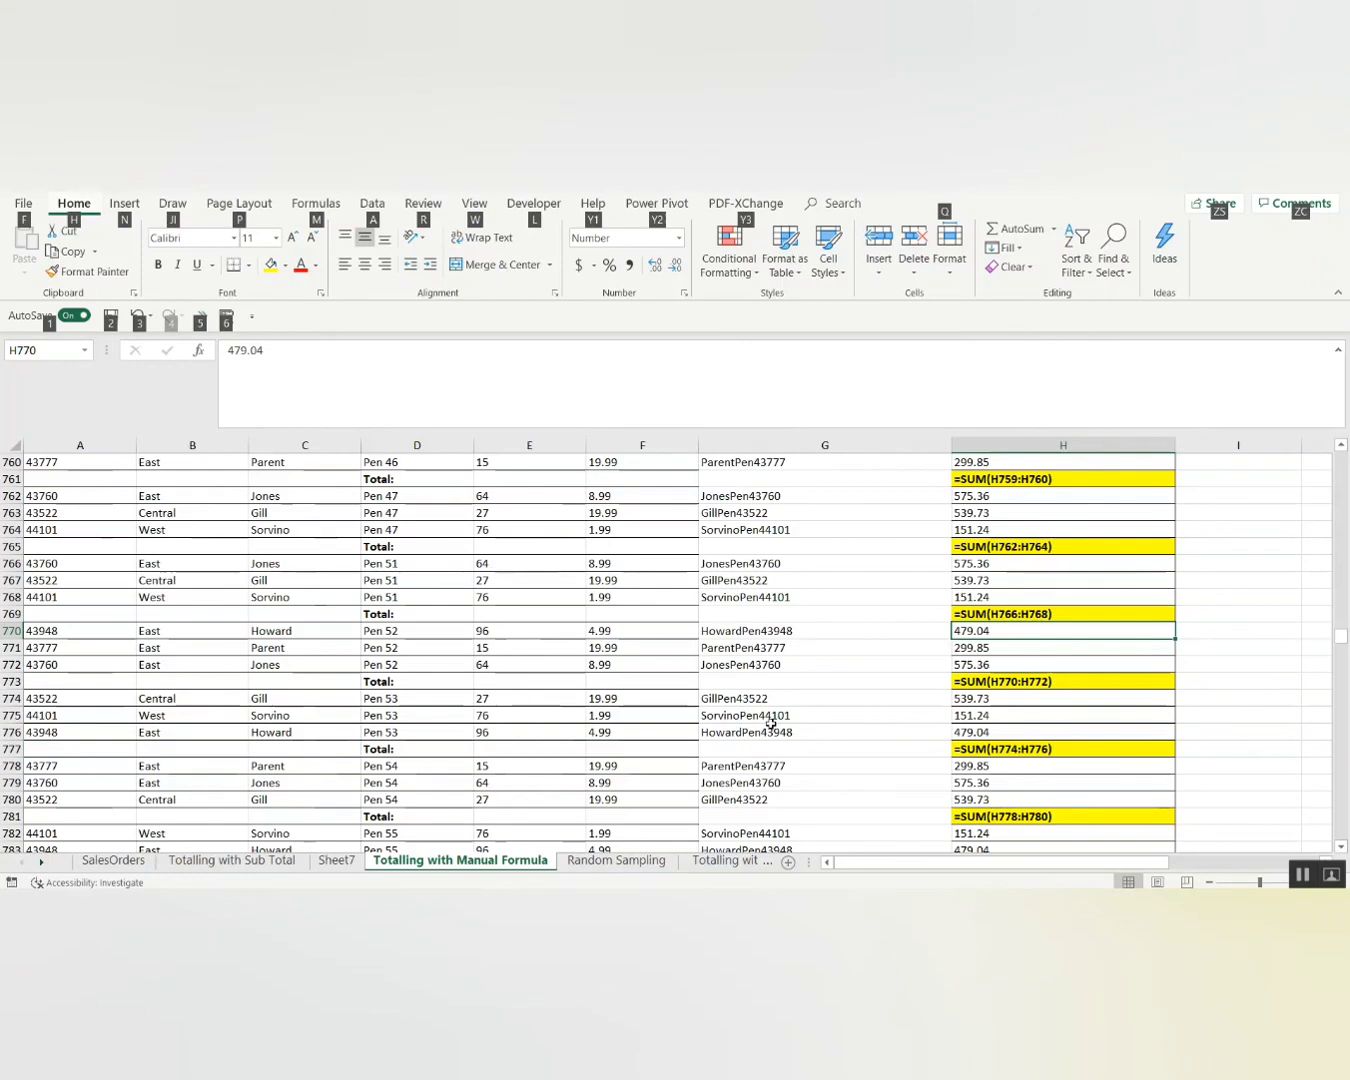
click(1267, 701)
key(Page_Up)
key(Page_Up)
key(Page_Up)
key(Page_Up)
key(Page_Up)
key(Page_Up)
key(Page_Up)
key(Page_Up)
key(Page_Up)
key(Page_Up)
key(Page_Up)
key(Page_Up)
key(Page_Up)
key(Page_Up)
key(Page_Up)
key(Page_Up)
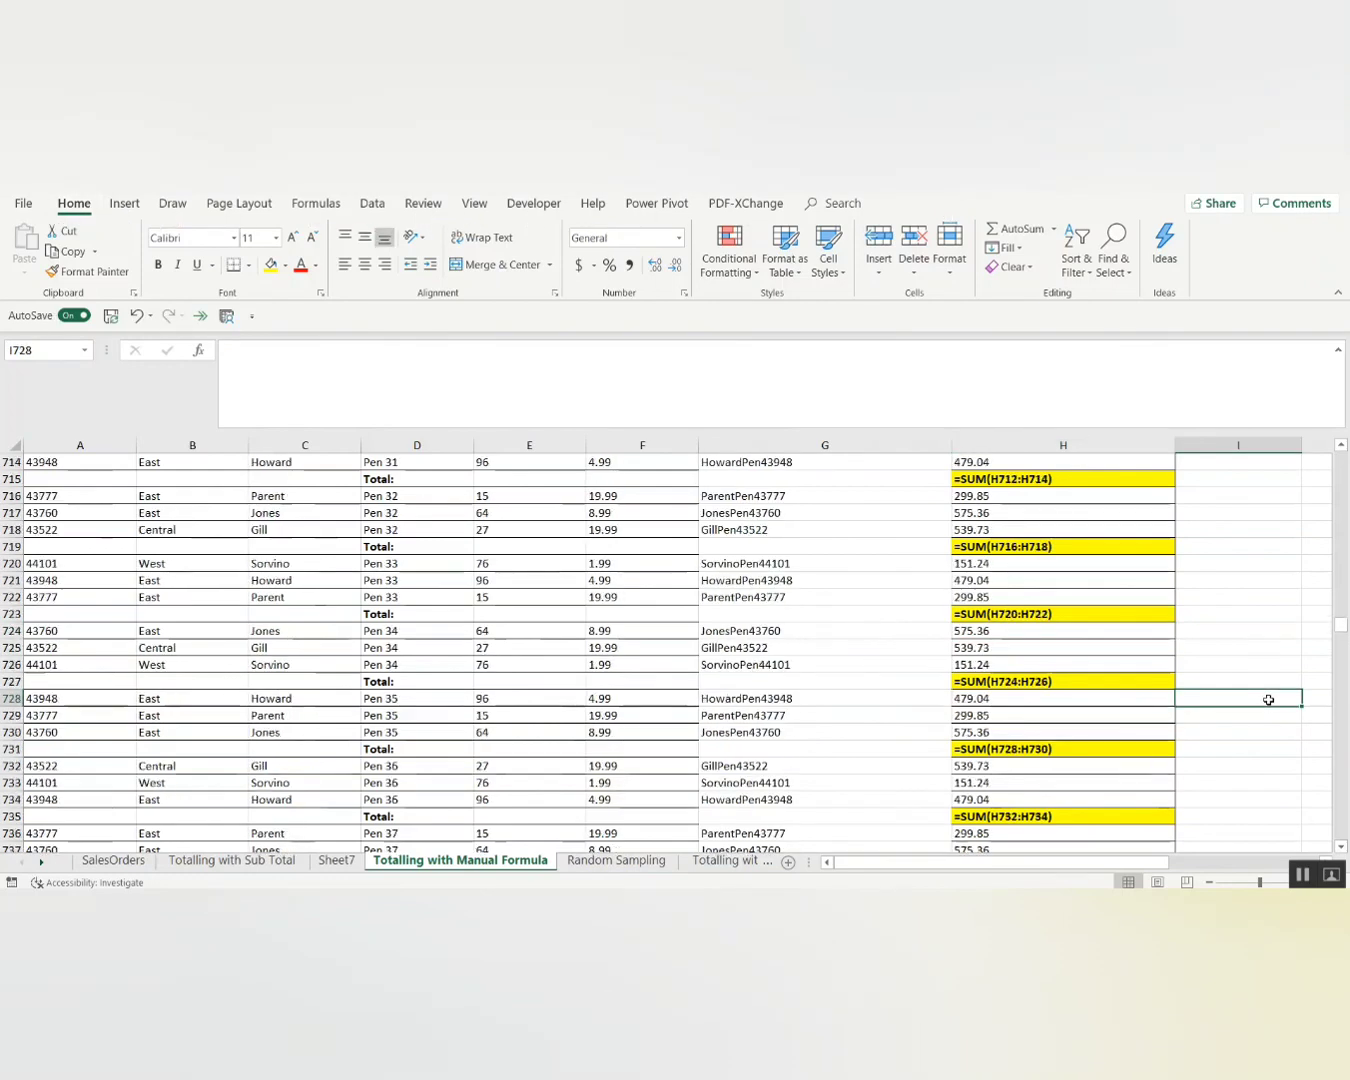
key(Page_Up)
key(Page_Up)
key(Page_Up)
key(Page_Up)
key(Page_Up)
key(Page_Up)
key(Page_Up)
key(Page_Up)
key(Page_Up)
key(Page_Up)
key(Page_Up)
key(Page_Up)
key(Page_Up)
key(Page_Up)
key(Page_Up)
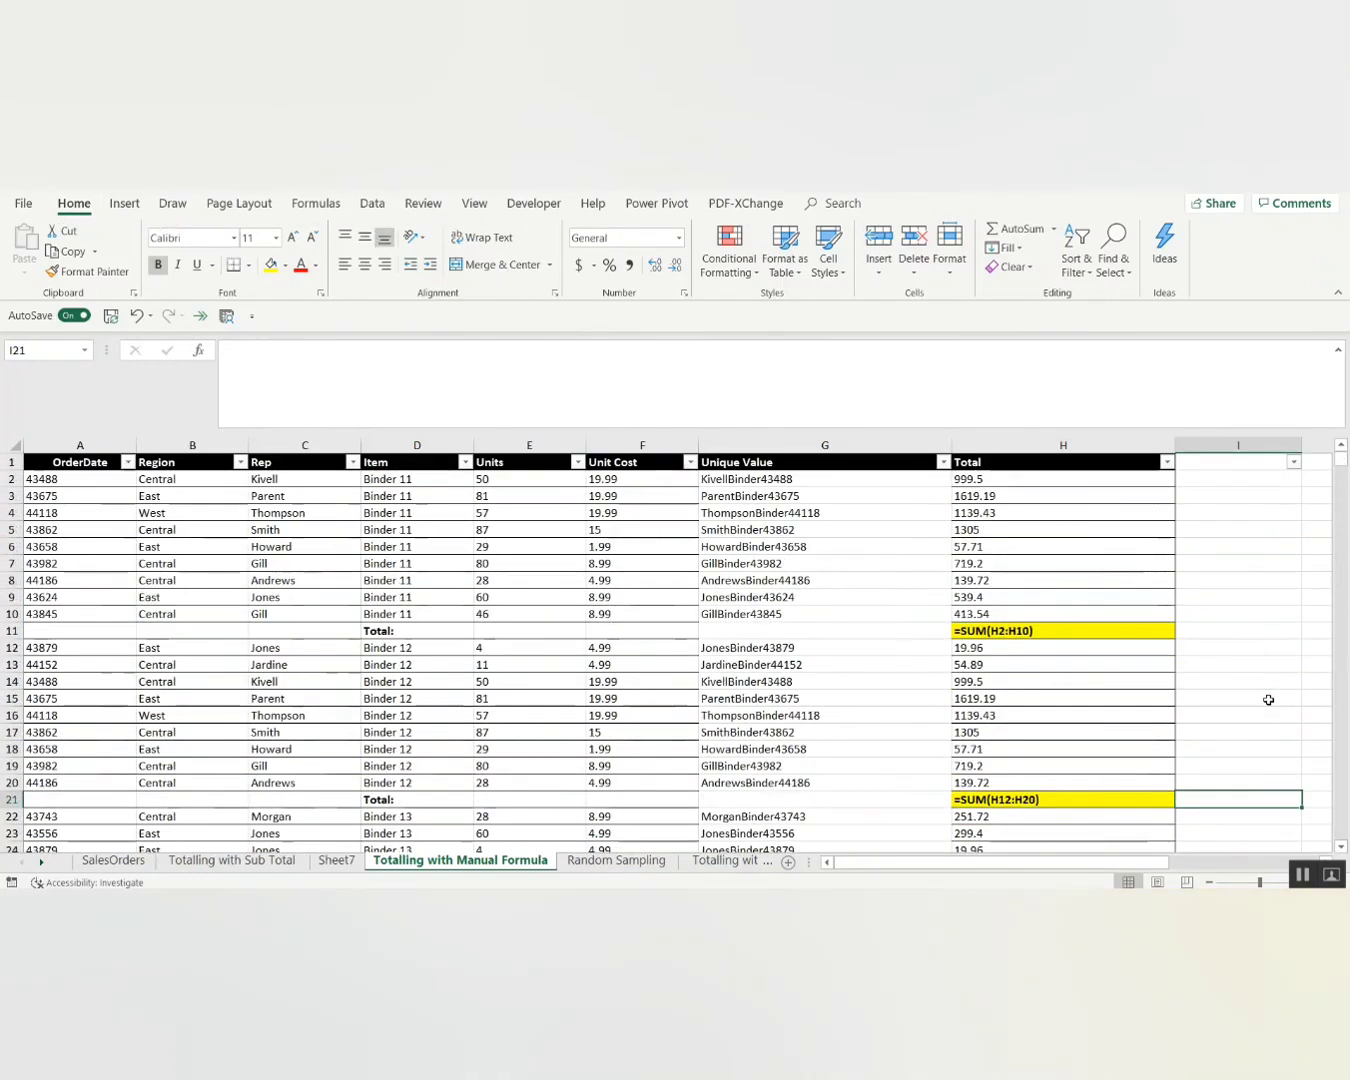
key(ctrl+grave)
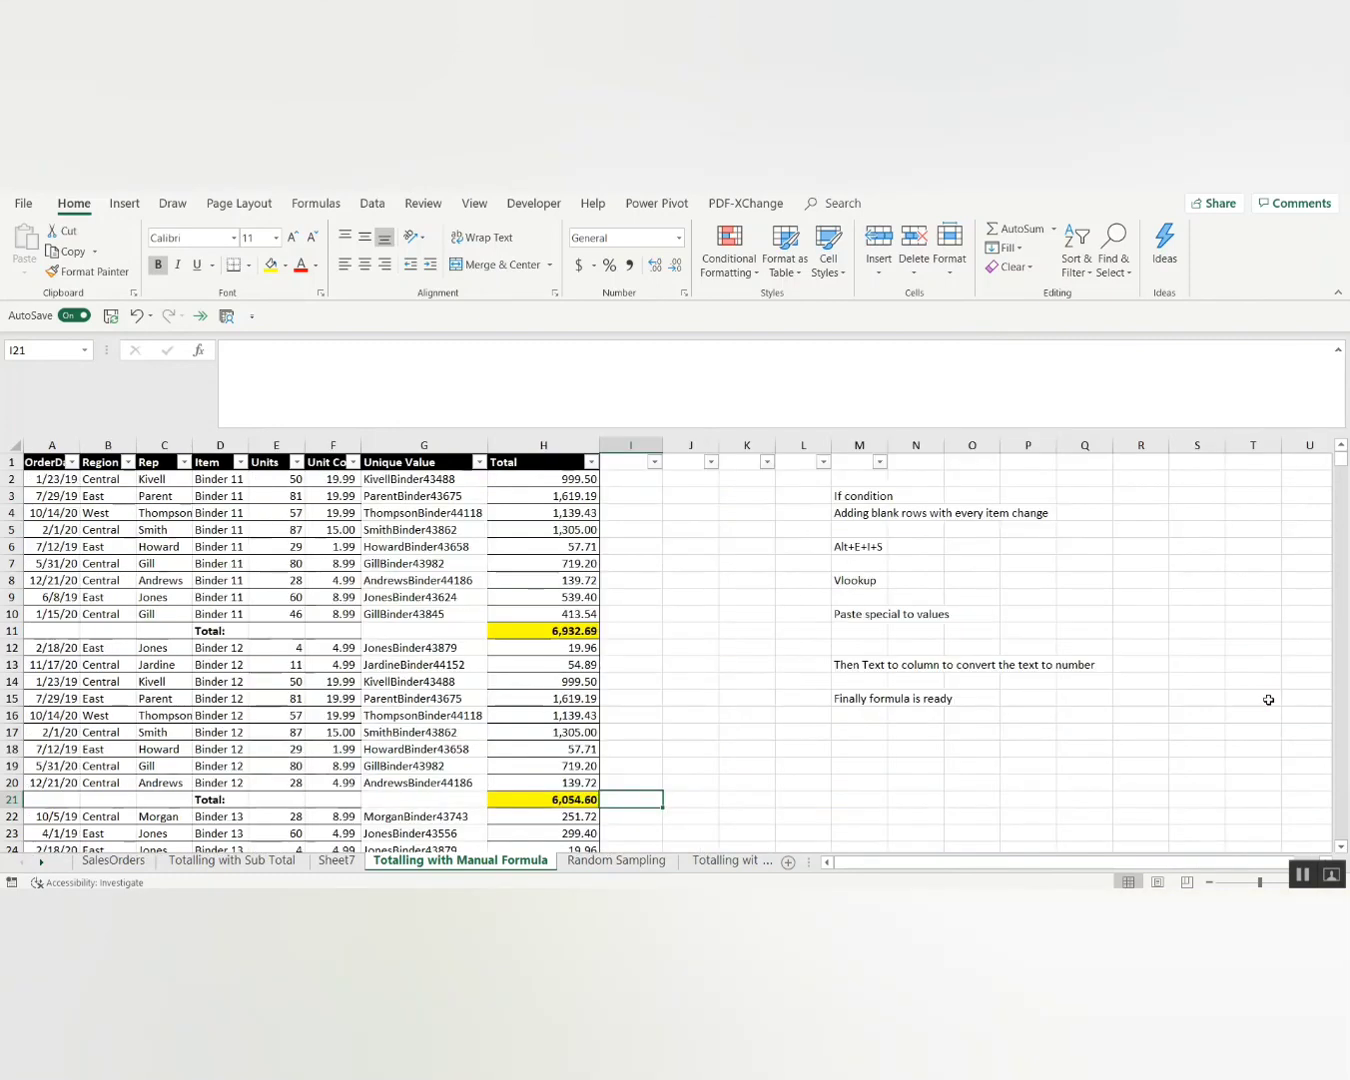
key(Left)
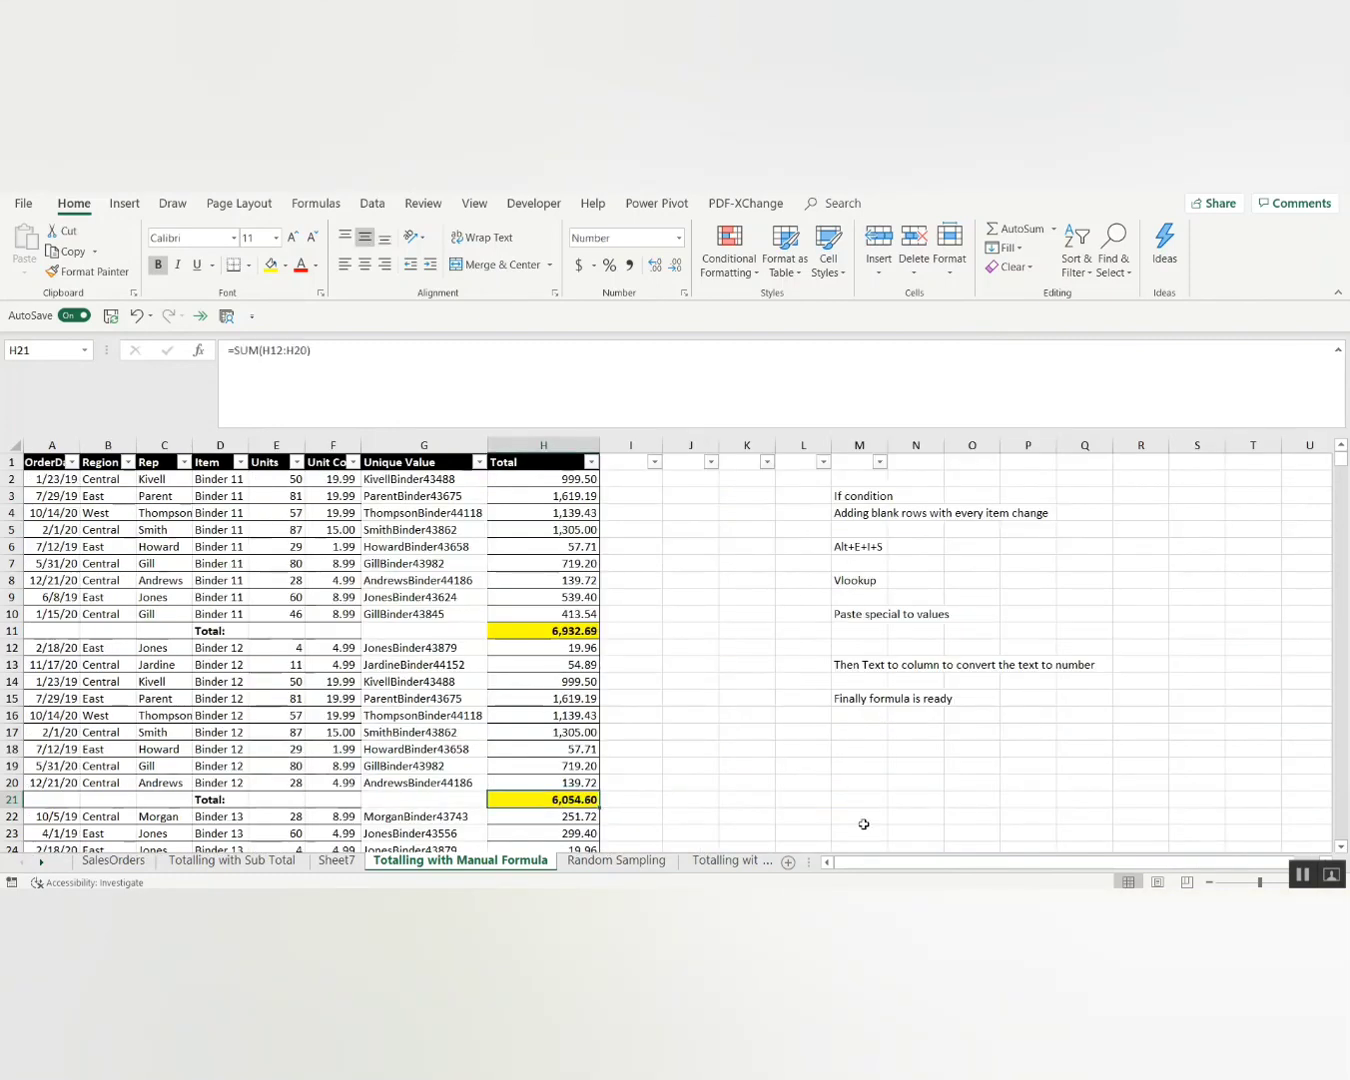